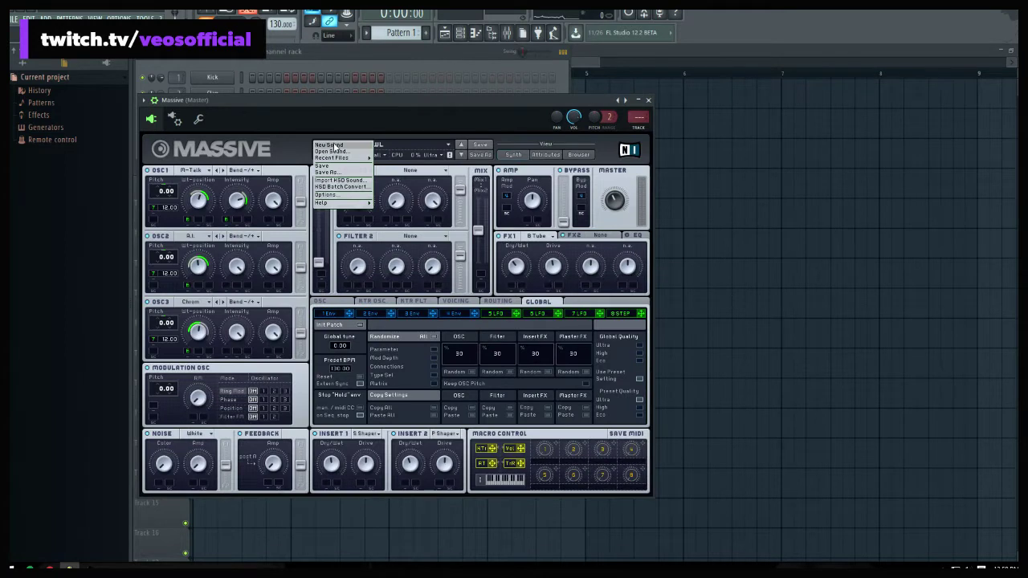
# Start a new sound in Massive and turn on the unison spread for pan position
pyautogui.click(331, 146)
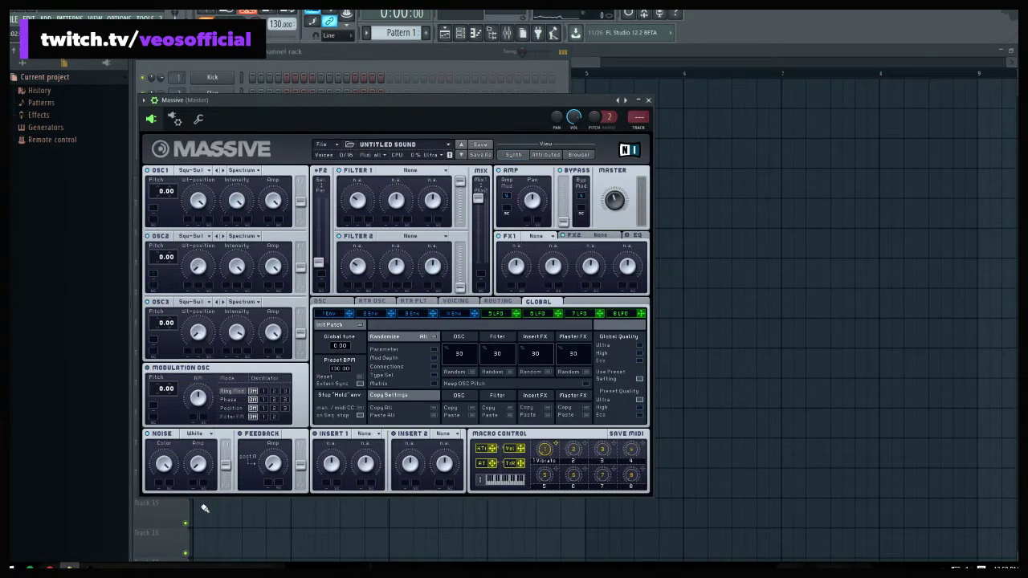
pyautogui.click(460, 302)
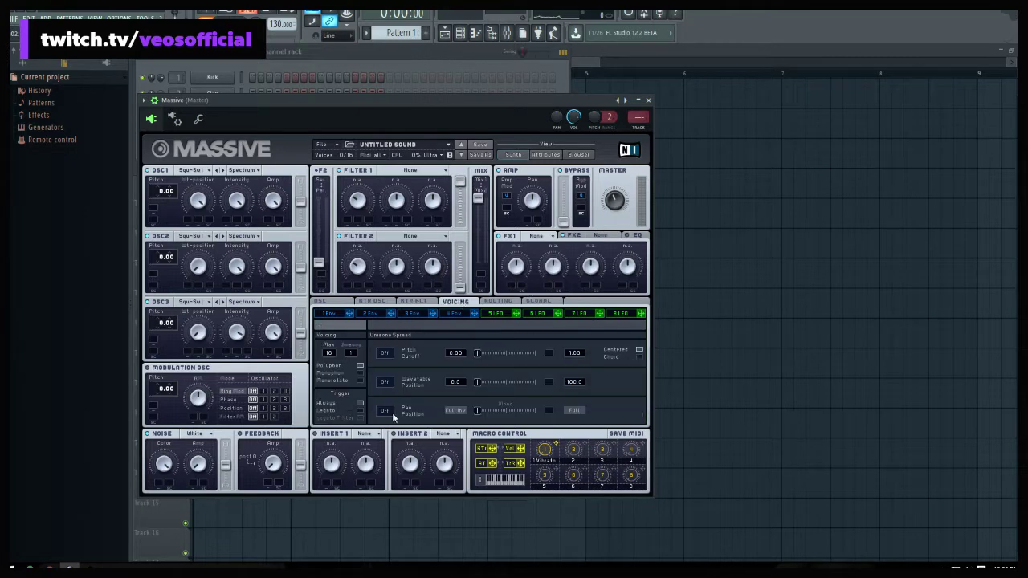
pyautogui.click(384, 411)
pyautogui.click(649, 100)
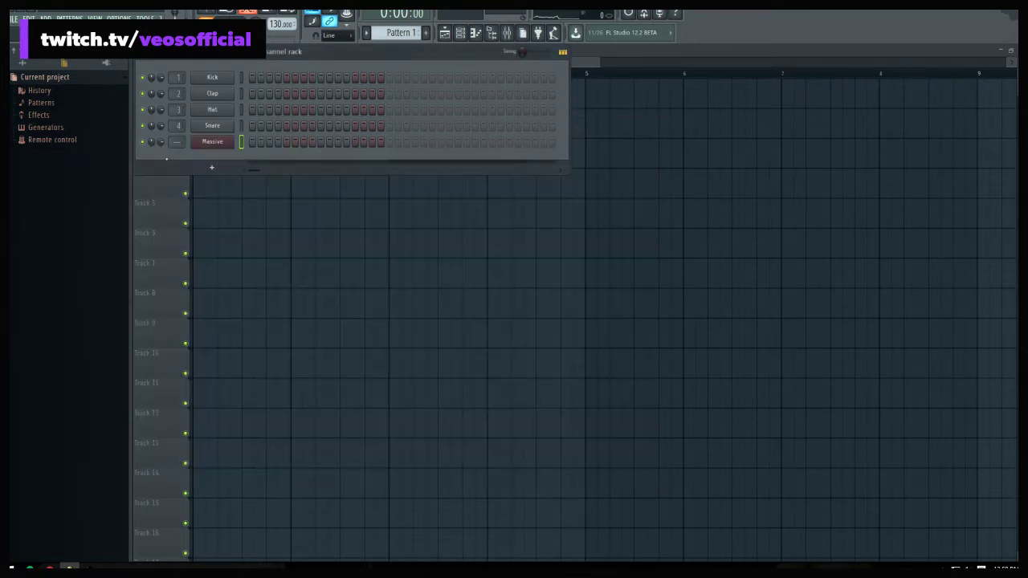
pyautogui.rightClick(228, 144)
pyautogui.click(261, 144)
pyautogui.moveTo(254, 274); pyautogui.dragTo(231, 264)
pyautogui.rightClick(230, 263)
pyautogui.scroll(5, 241, 292)
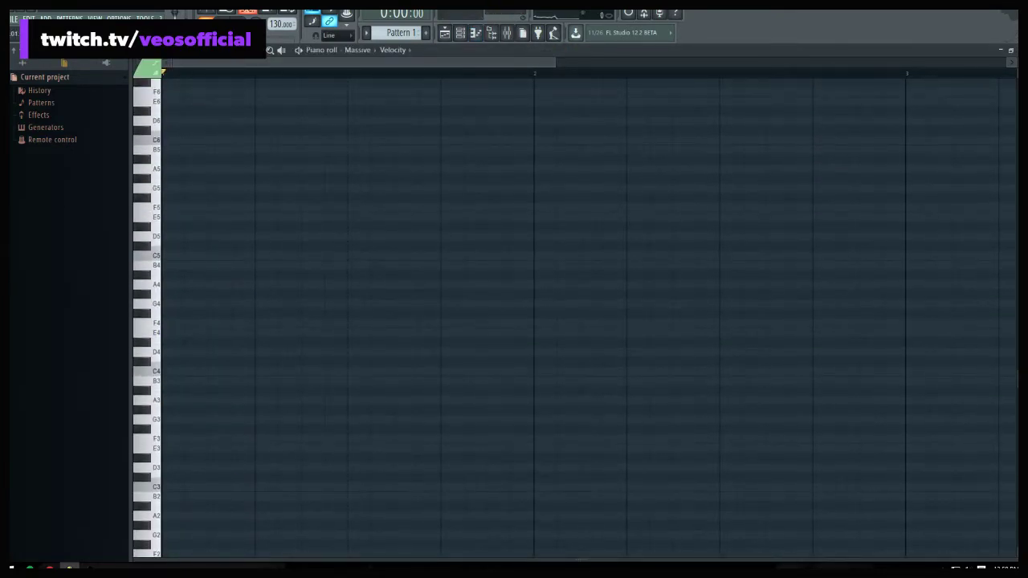
pyautogui.click(1018, 51)
# Audition Massive's sound with different numbers of unison voices
pyautogui.click(224, 145)
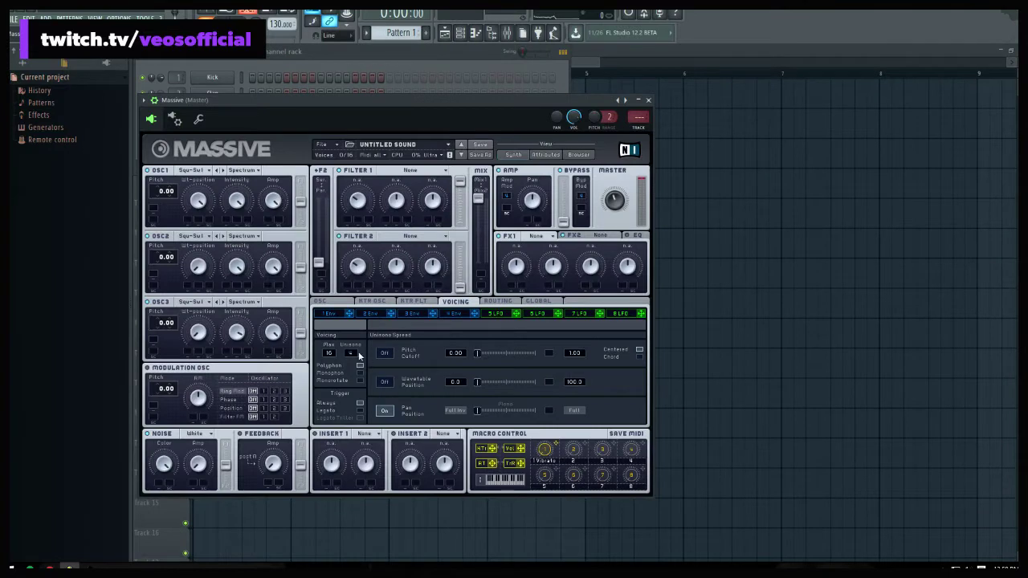
pyautogui.press('z')
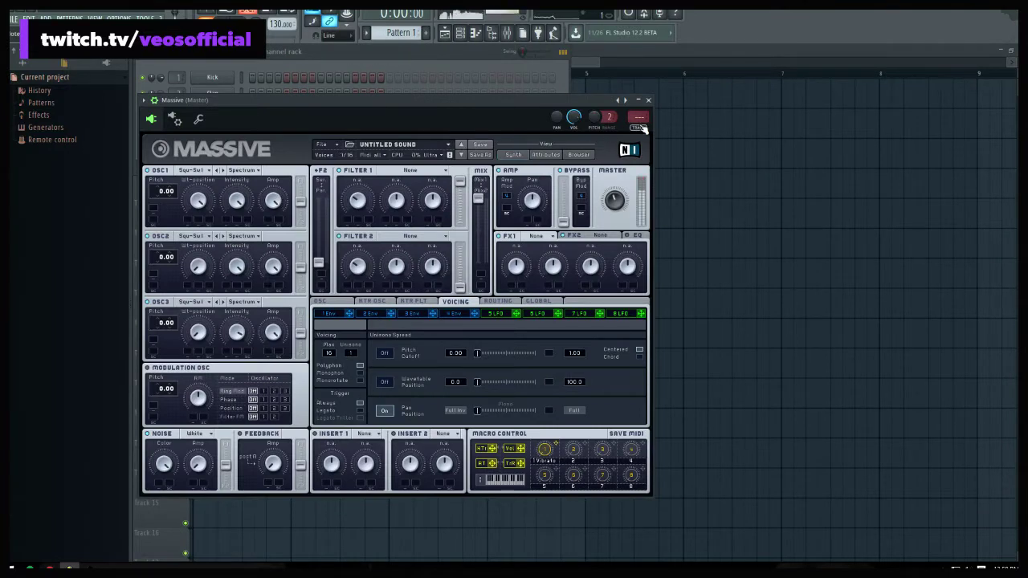
pyautogui.press('z')
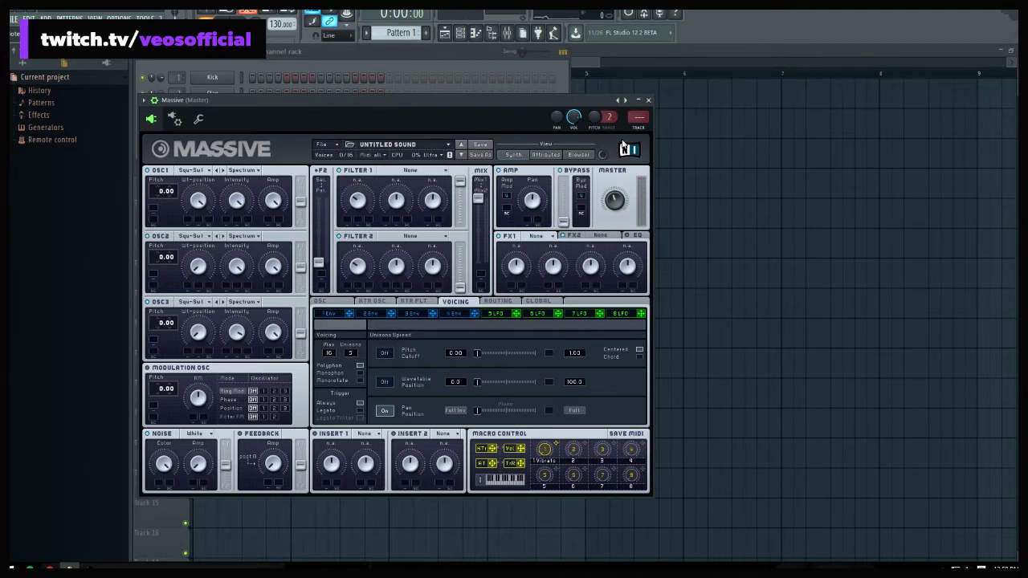
pyautogui.click(649, 100)
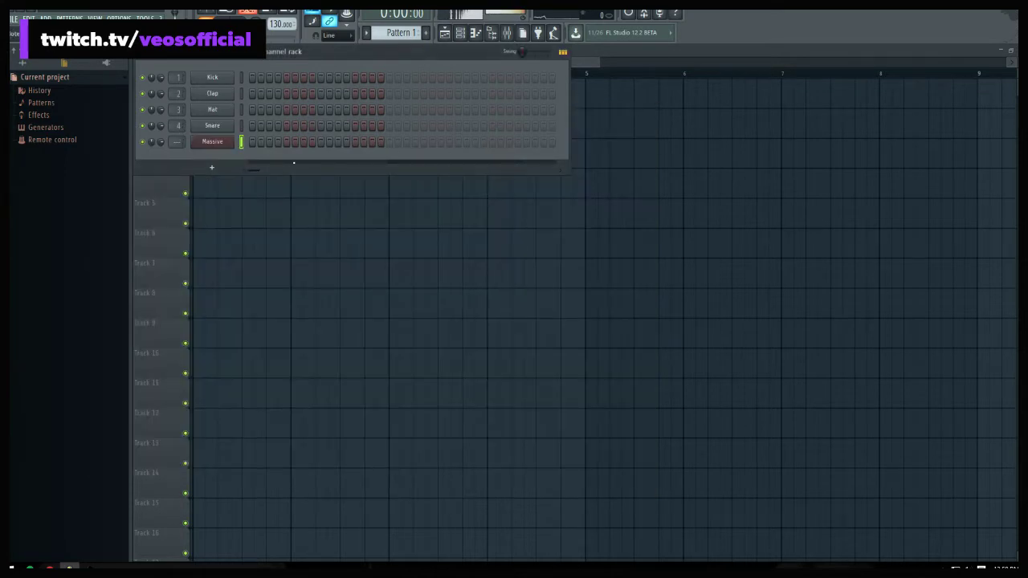
# Try different unison pan position spreads in Massive and turn on the pitch cutoff spread
pyautogui.click(213, 143)
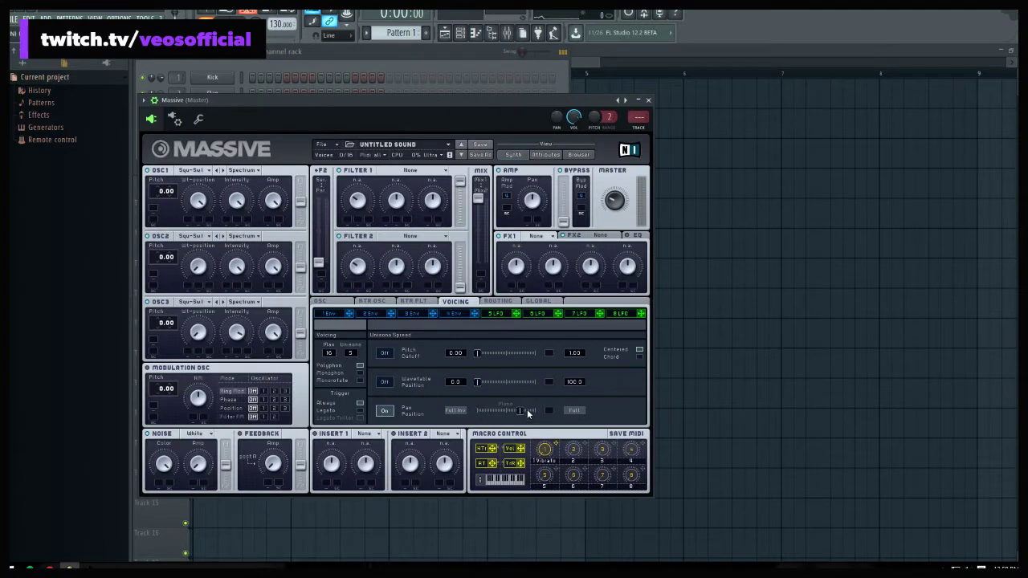
pyautogui.click(648, 99)
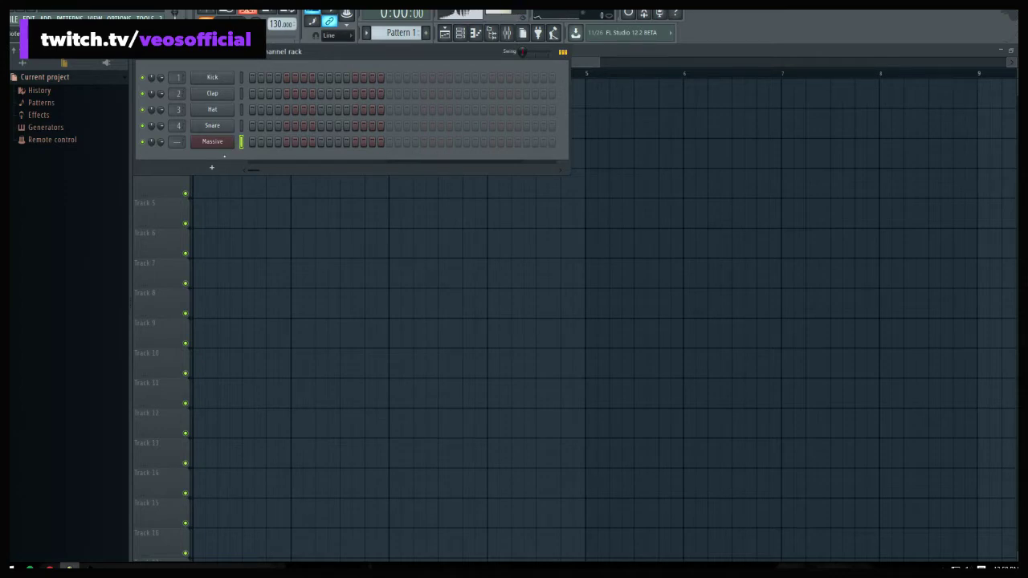
pyautogui.click(215, 143)
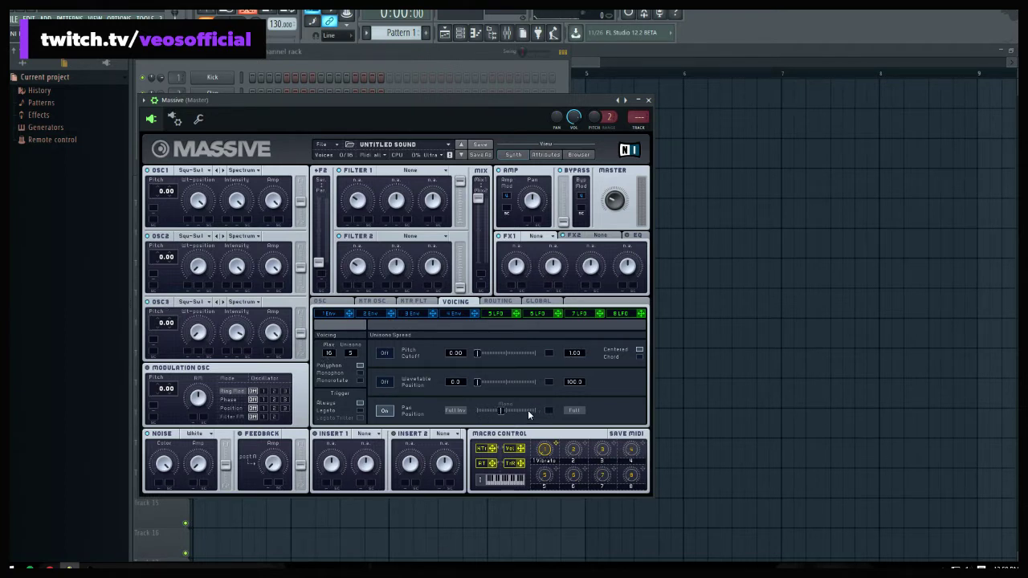
pyautogui.click(384, 353)
pyautogui.click(648, 100)
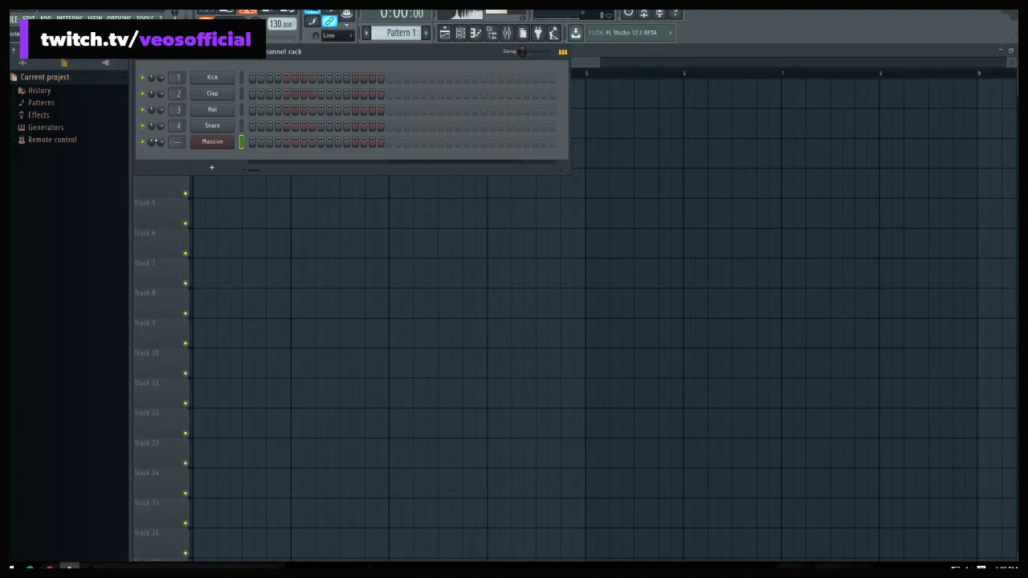
# Move Massive's unison pan position spread all the way to Full Inv
pyautogui.click(198, 143)
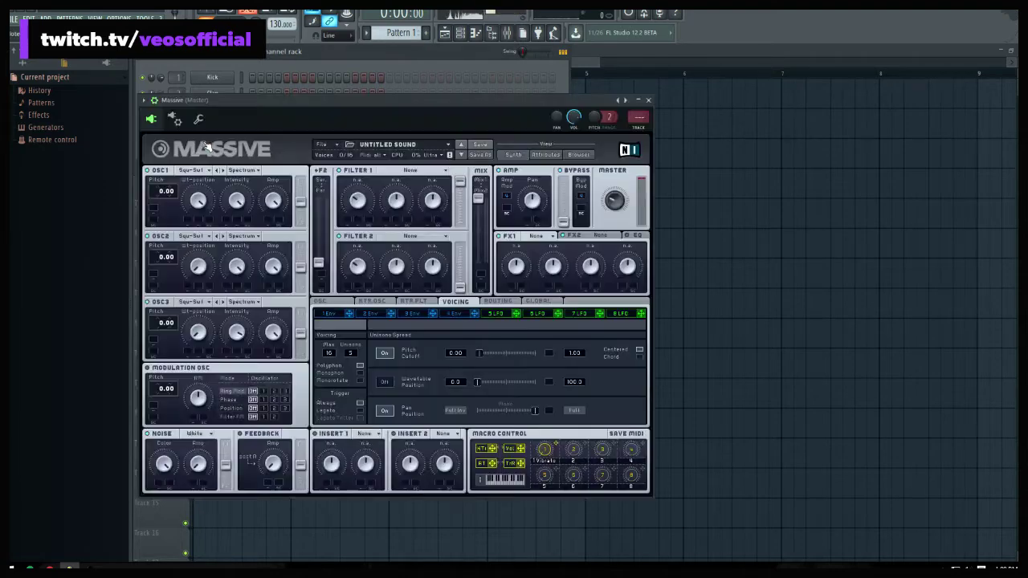
pyautogui.moveTo(534, 412); pyautogui.dragTo(360, 393)
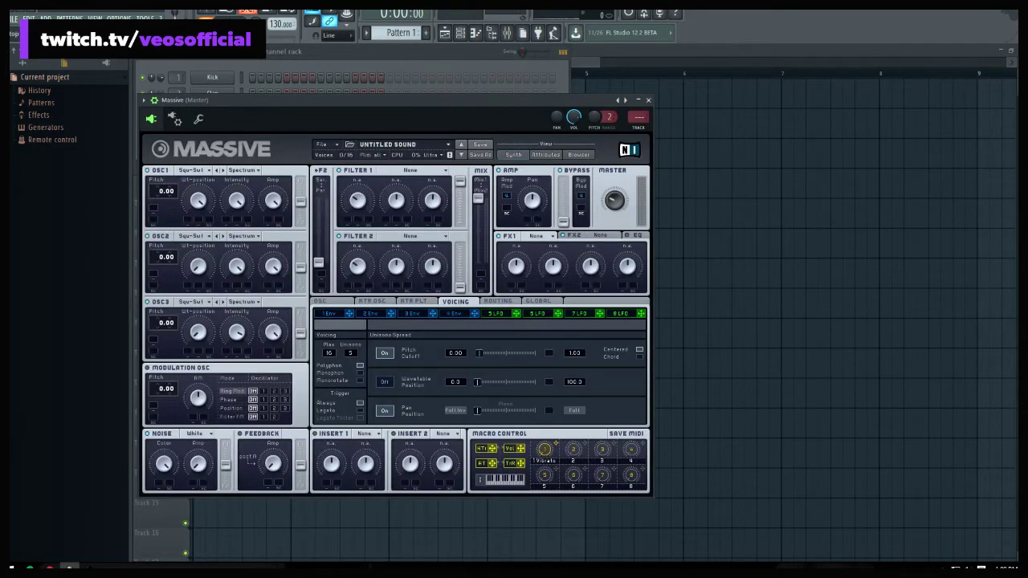
pyautogui.click(648, 100)
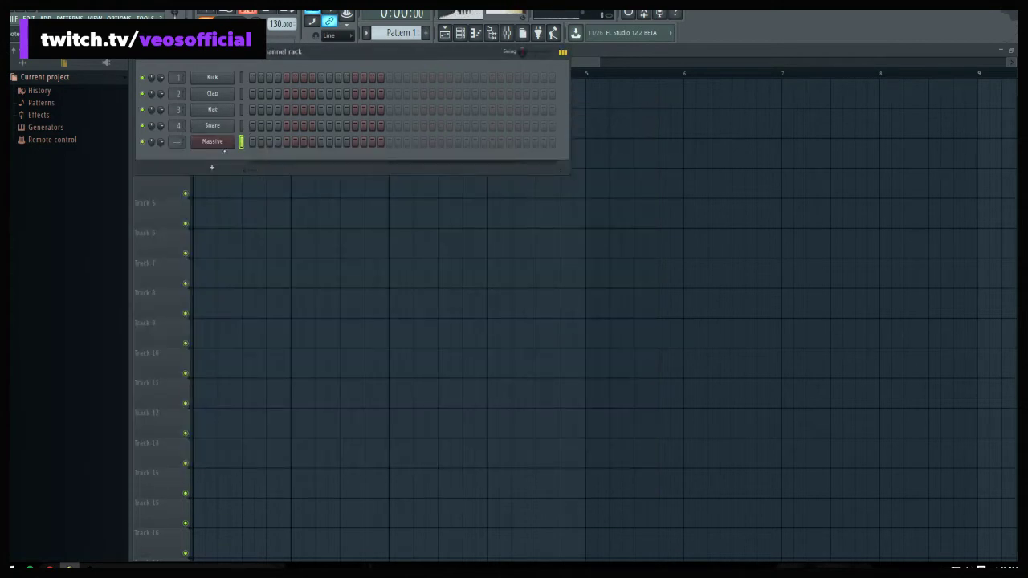
# Draw a G4, A#4 and D5 chord at the start of Massive's piano roll and play it back
pyautogui.rightClick(214, 142)
pyautogui.click(261, 142)
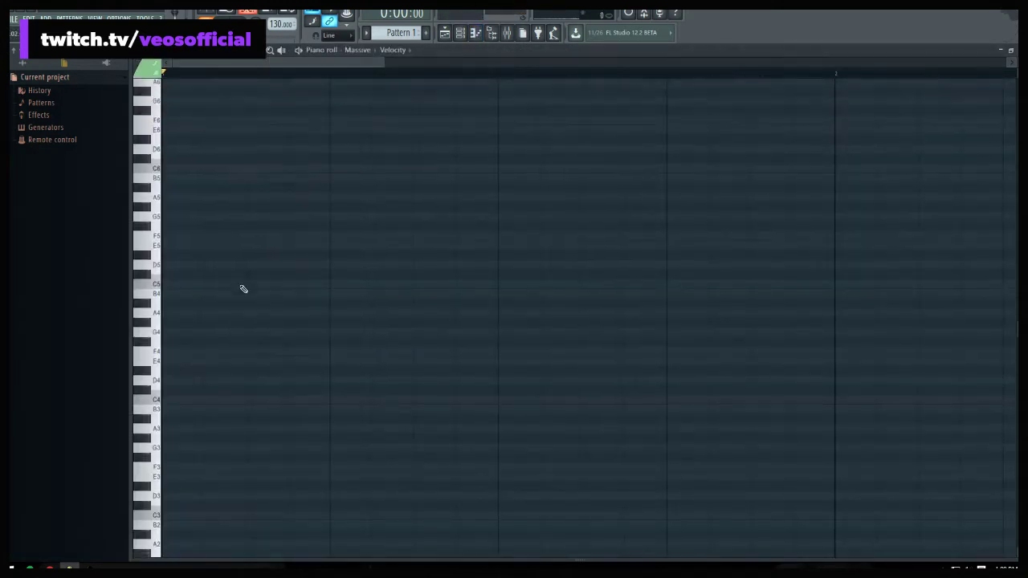
pyautogui.click(174, 392)
pyautogui.click(170, 363)
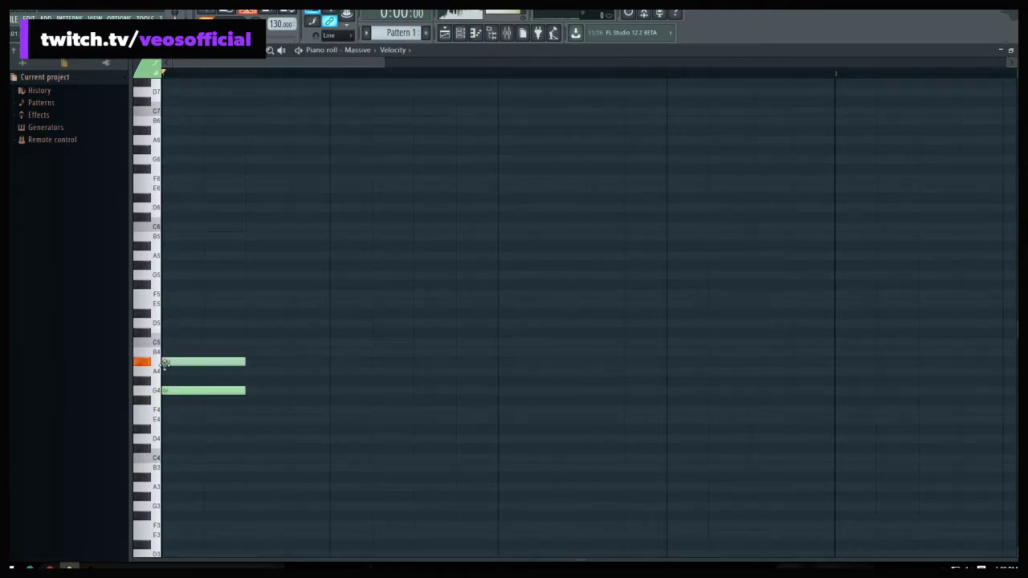
pyautogui.moveTo(174, 333); pyautogui.dragTo(174, 323)
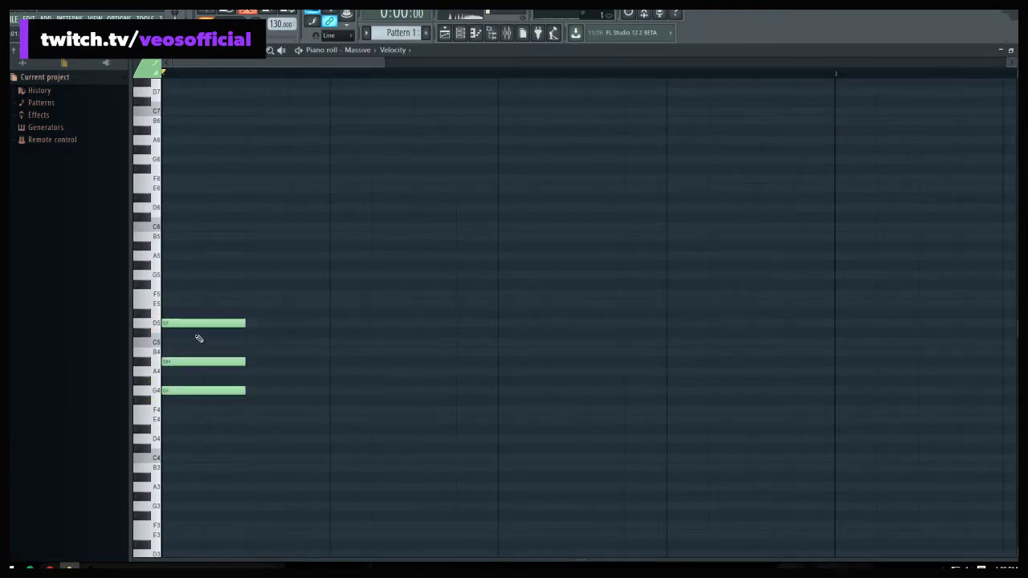
pyautogui.press('space')
pyautogui.press('space')
# Move the whole chord up one octave to G5, A#5 and D6
pyautogui.moveTo(206, 413); pyautogui.dragTo(167, 314)
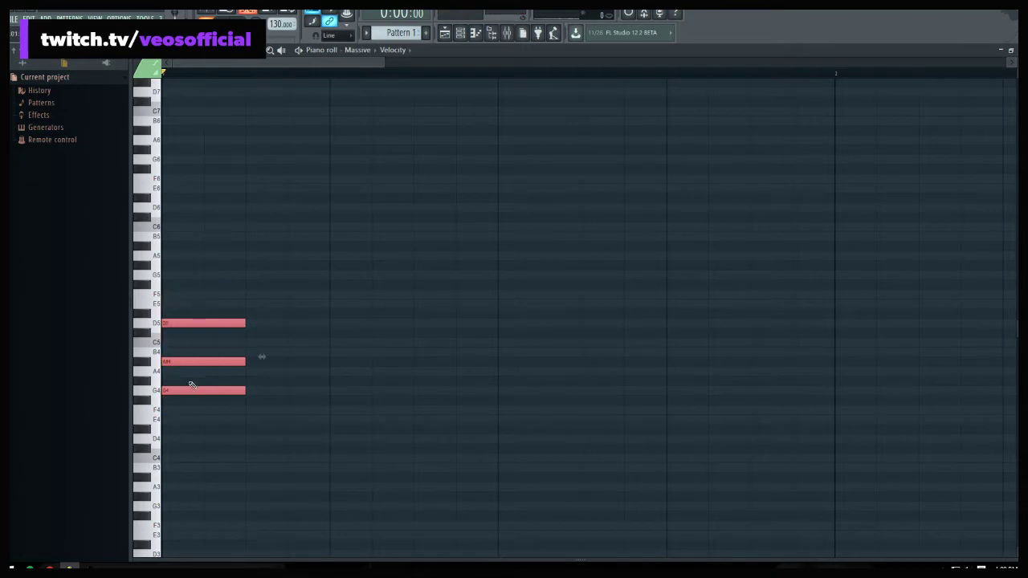
pyautogui.moveTo(192, 385); pyautogui.dragTo(163, 262)
pyautogui.click(207, 244)
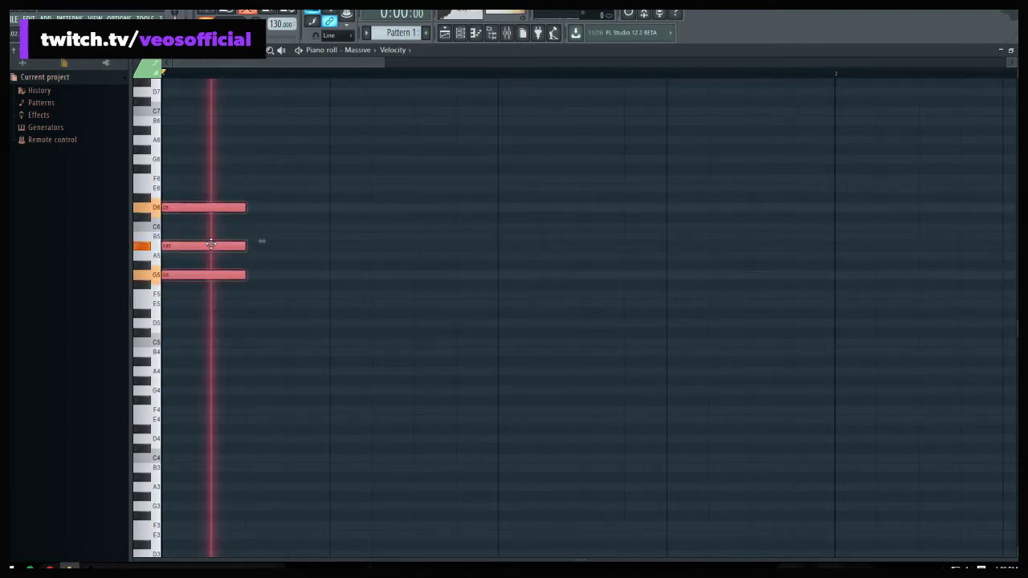
# Try an E4 bass note beneath the chord, play it back and delete it
pyautogui.moveTo(192, 429)
pyautogui.mouseDown()
pyautogui.moveTo(189, 404)
pyautogui.moveTo(182, 419)
pyautogui.mouseUp()
pyautogui.press('space')
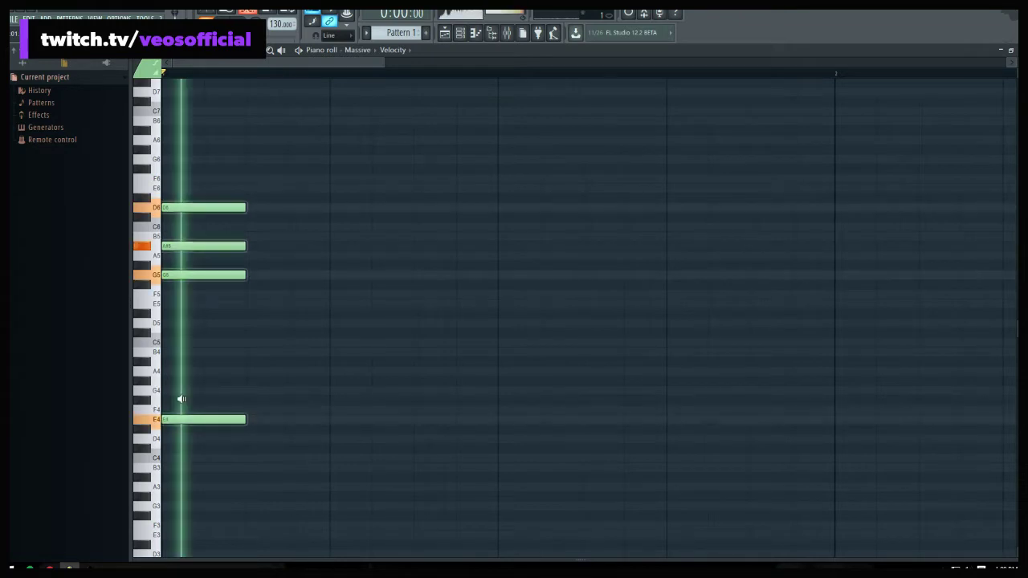
pyautogui.press('space')
pyautogui.rightClick(184, 418)
# Add a D#4 bass note beneath the chord and play the pattern back
pyautogui.moveTo(152, 275); pyautogui.dragTo(156, 242)
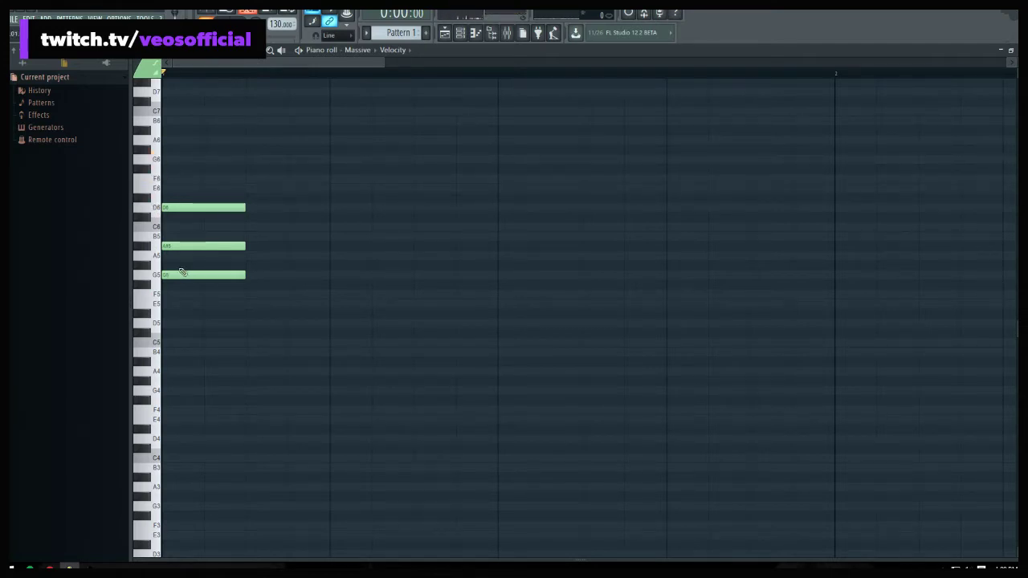
pyautogui.click(171, 429)
pyautogui.press('space')
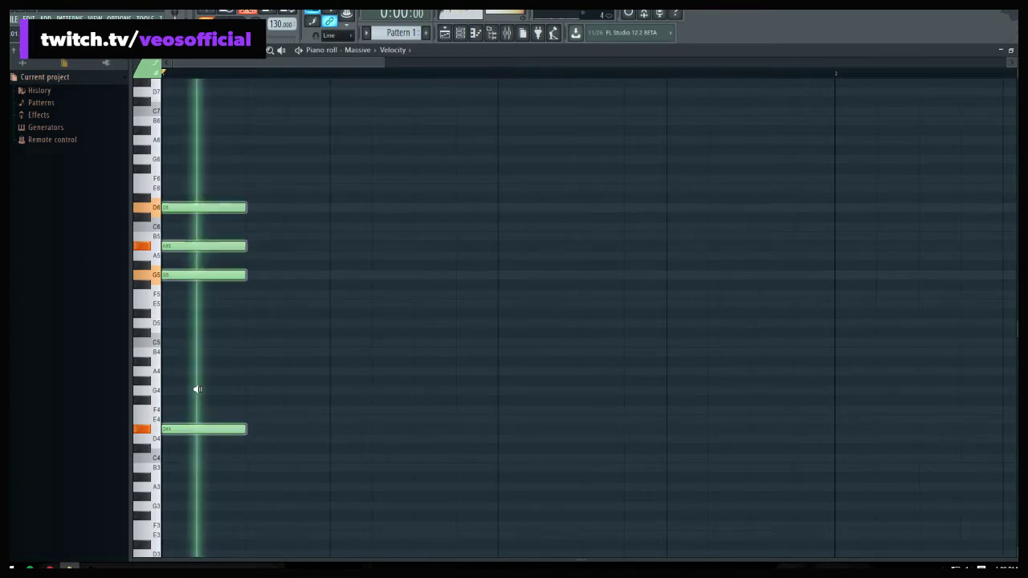
pyautogui.press('space')
pyautogui.click(1011, 50)
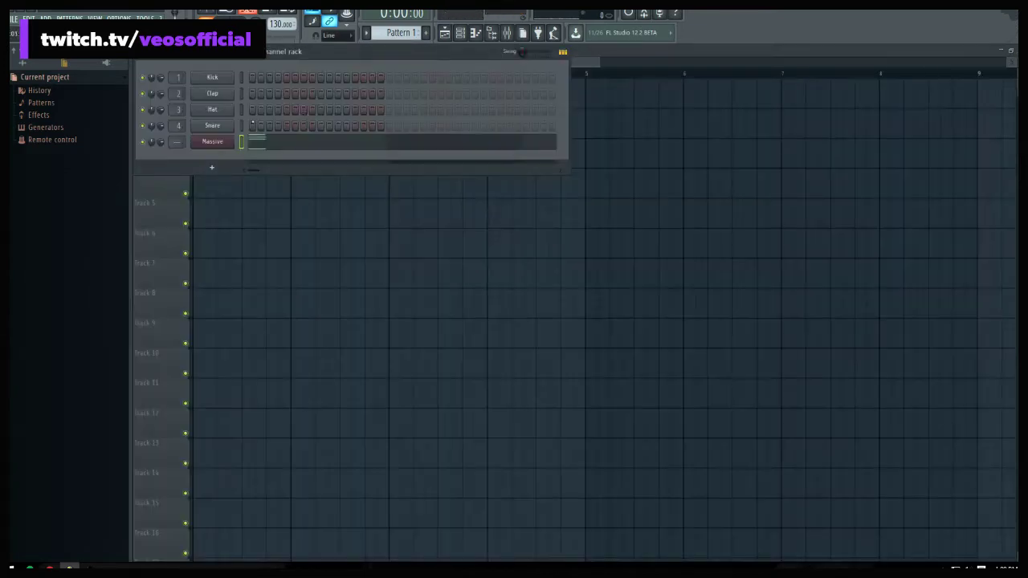
pyautogui.click(214, 145)
pyautogui.click(325, 144)
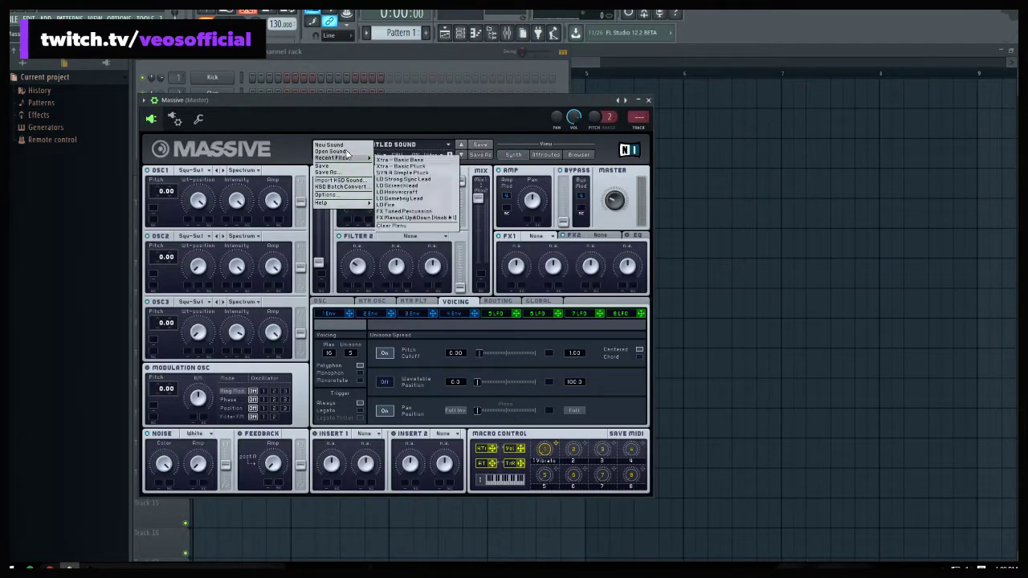
pyautogui.click(419, 144)
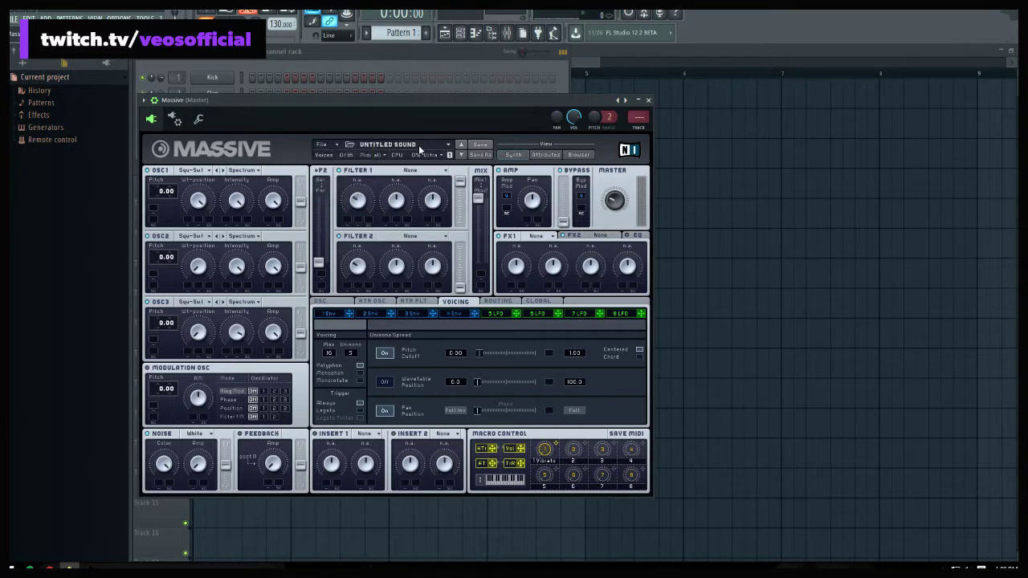
pyautogui.click(330, 144)
pyautogui.click(270, 148)
pyautogui.click(338, 148)
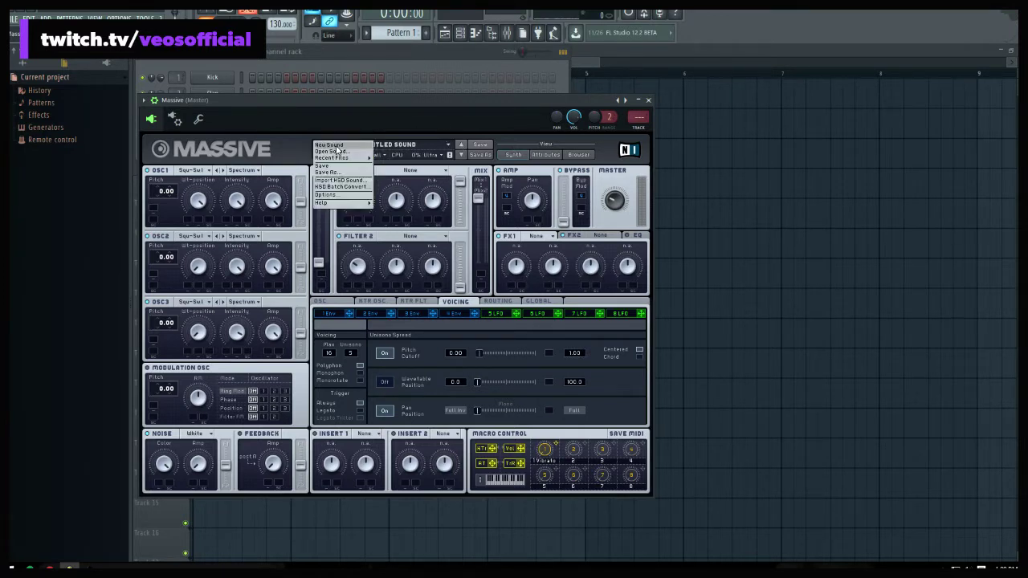
pyautogui.moveTo(338, 158)
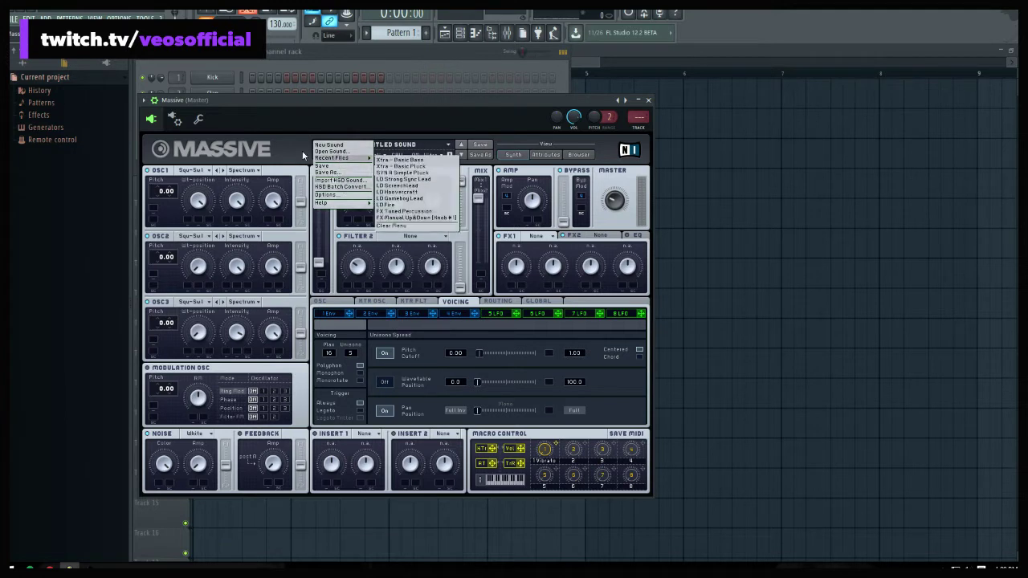
pyautogui.click(280, 141)
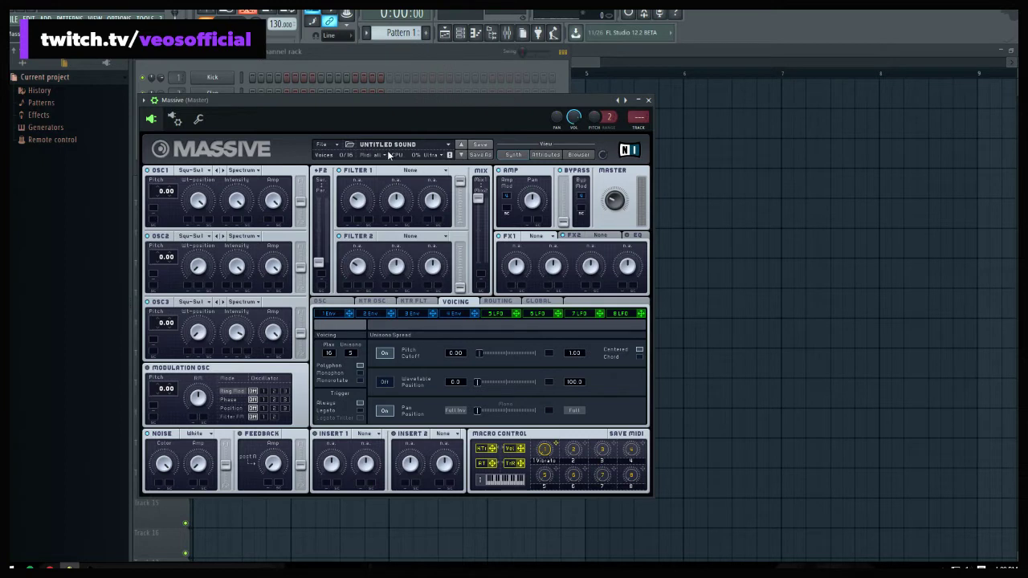
pyautogui.click(323, 144)
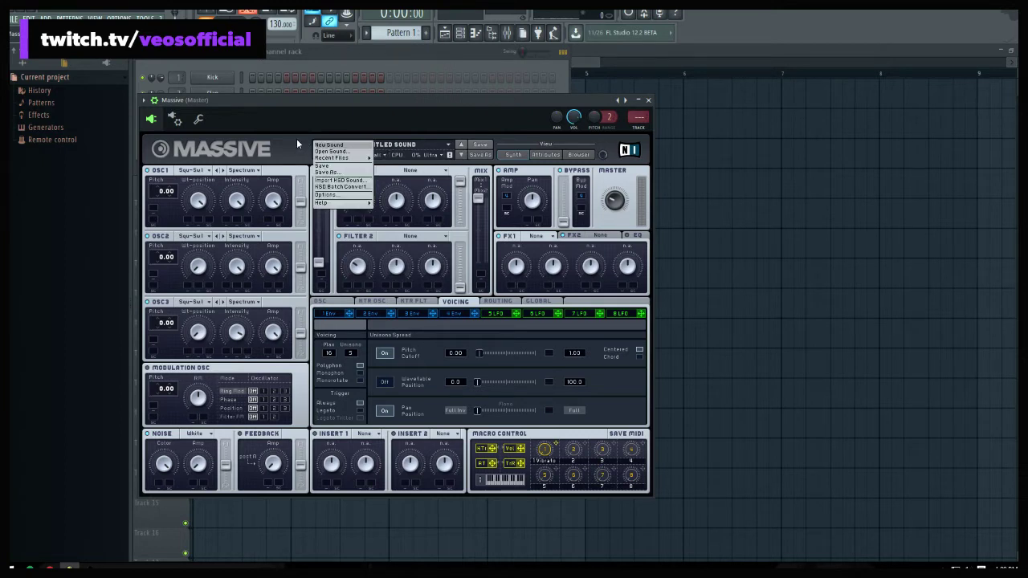
pyautogui.click(291, 142)
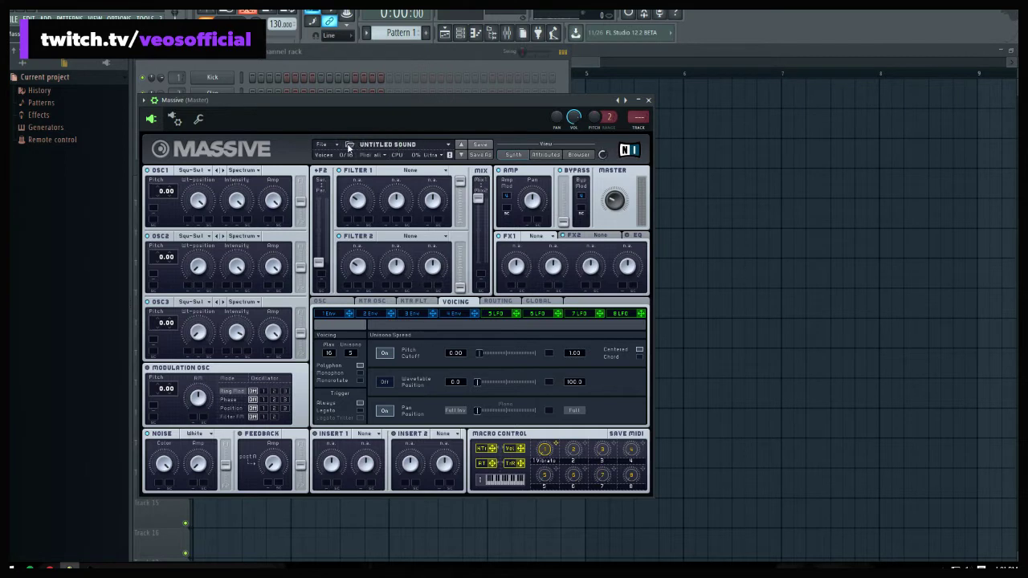
pyautogui.click(324, 145)
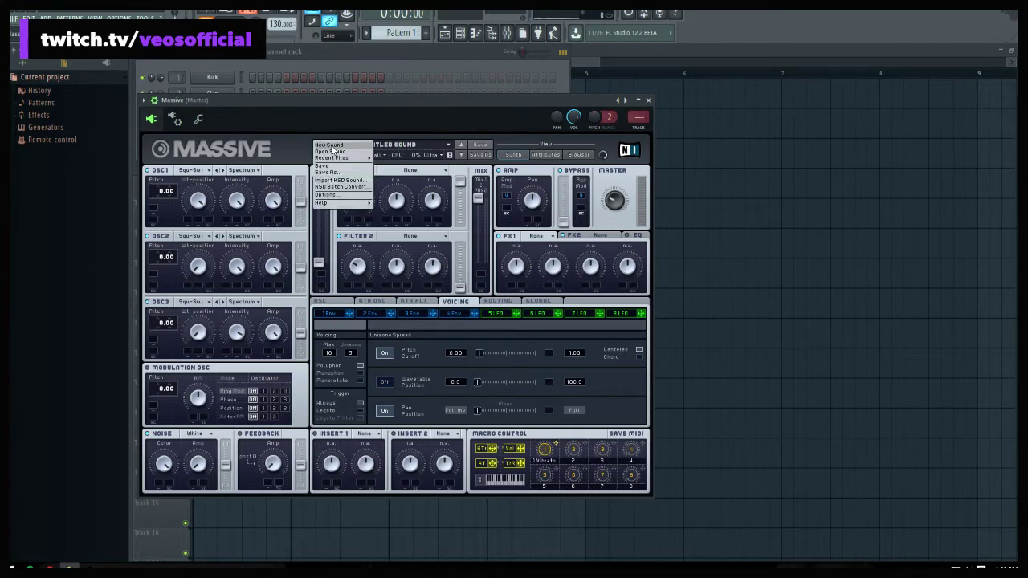
pyautogui.moveTo(334, 158)
pyautogui.click(276, 135)
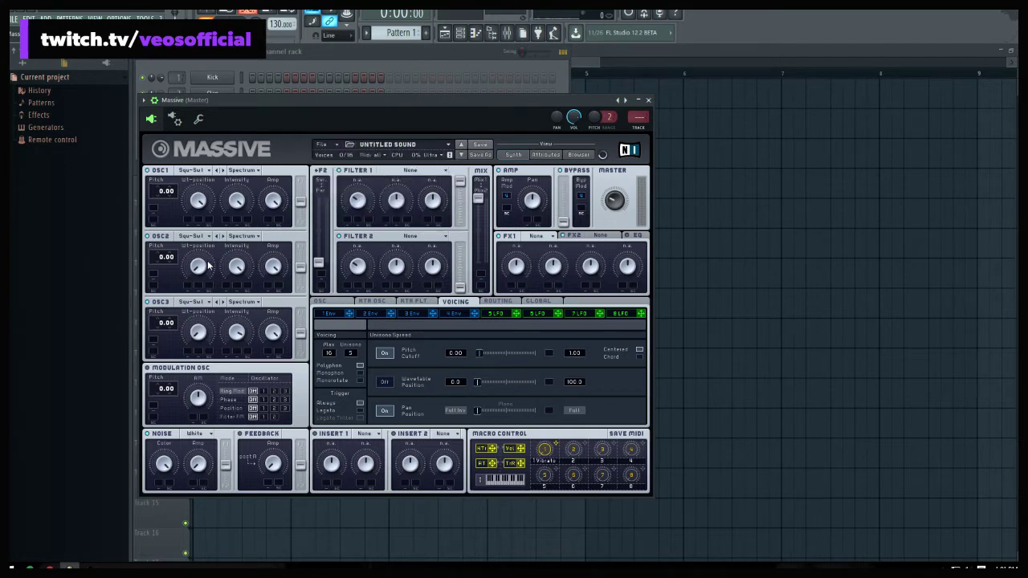
pyautogui.click(195, 238)
pyautogui.click(239, 306)
# Start a new Massive sound with only oscillator 1 active and three unison voices spread in pan, and open its piano roll
pyautogui.click(326, 147)
pyautogui.click(336, 148)
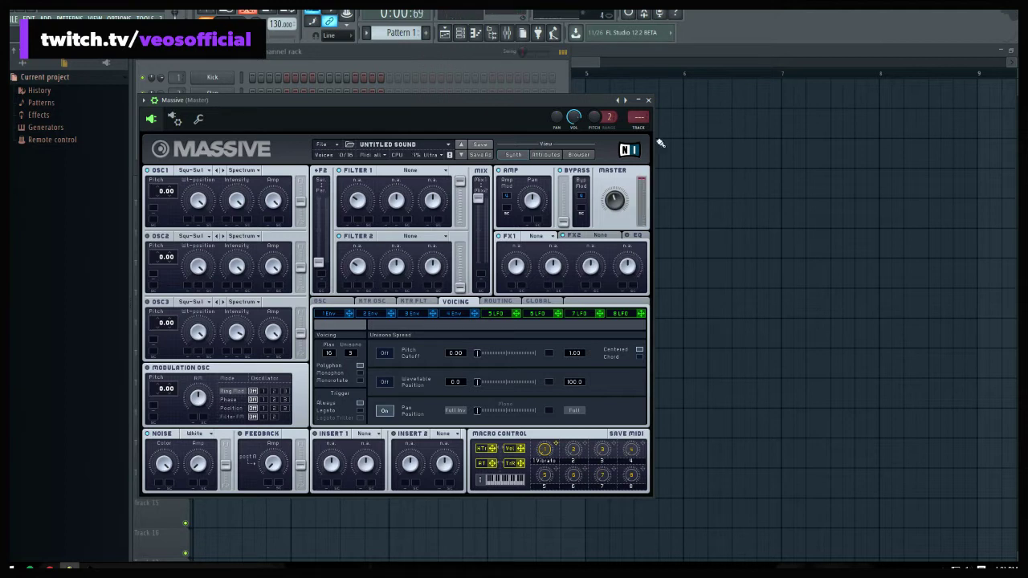
pyautogui.click(648, 99)
pyautogui.click(299, 144)
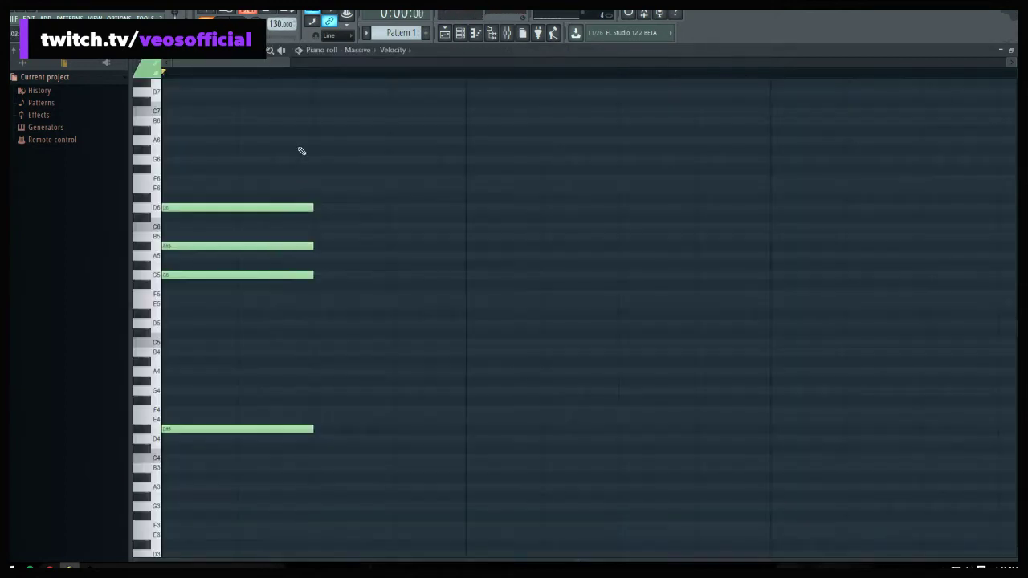
# Set the project tempo to 140 BPM
pyautogui.scroll(-5, 318, 78)
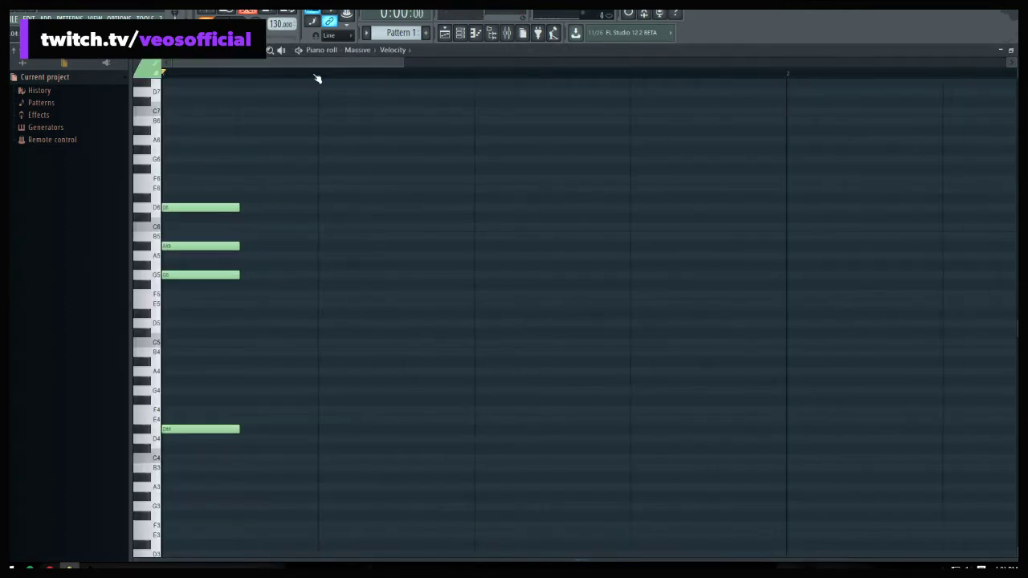
pyautogui.moveTo(282, 24); pyautogui.dragTo(282, 33)
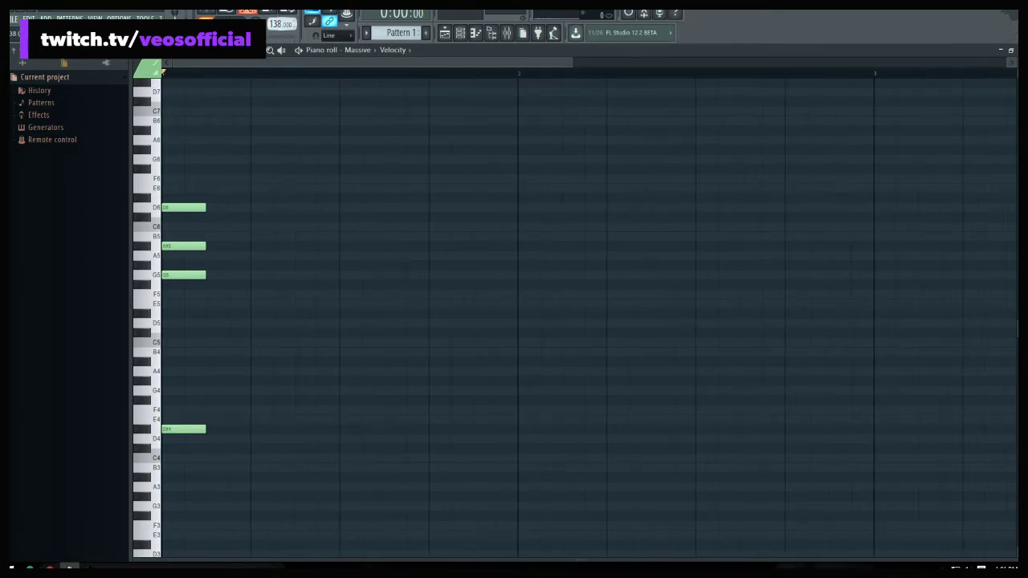
# Copy the four-note chord twice within bar 1 at a syncopated three-step spacing and play the pattern back
pyautogui.moveTo(270, 471); pyautogui.dragTo(165, 137)
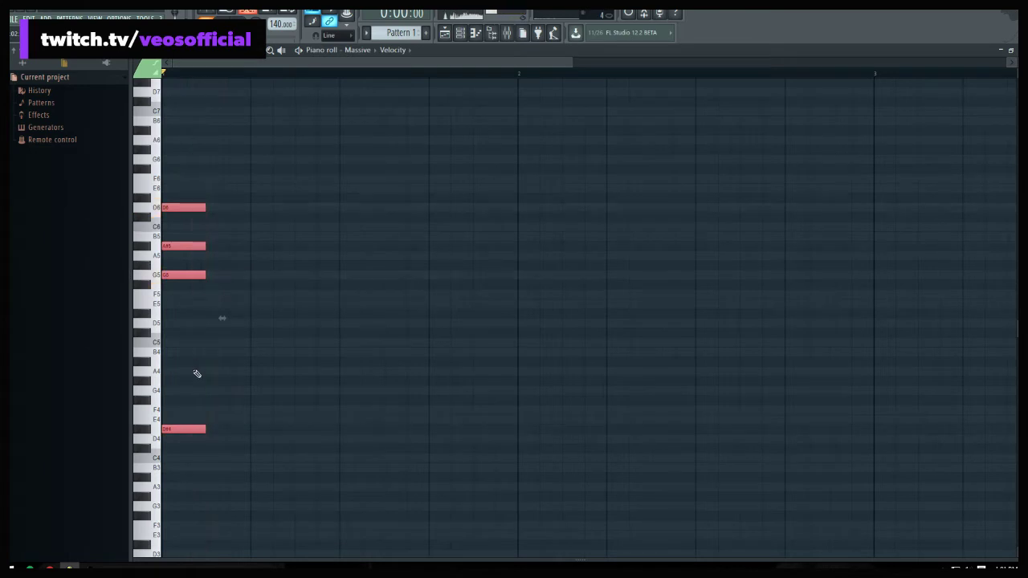
pyautogui.click(197, 338)
pyautogui.hotkey('ctrl', 'a')
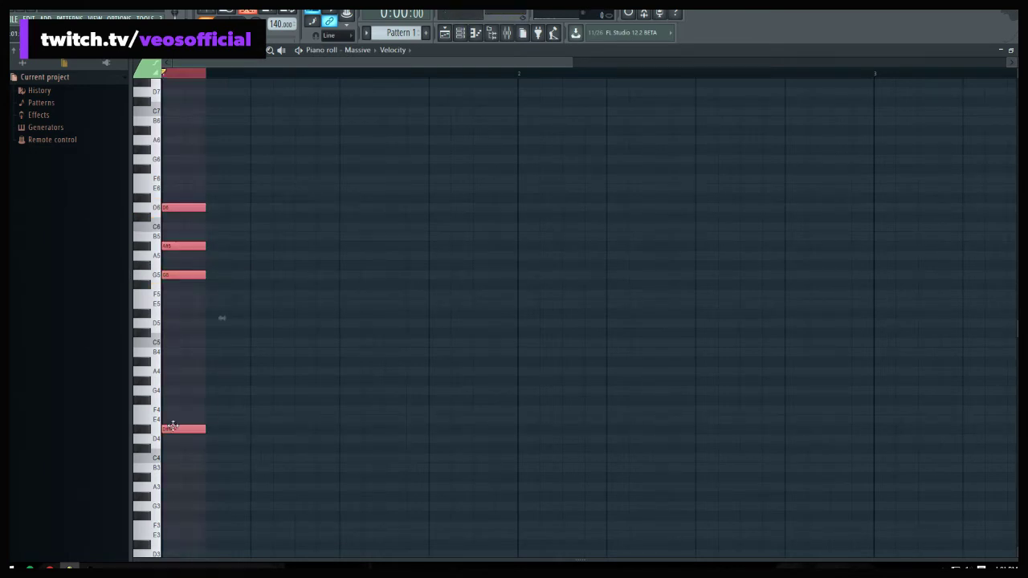
pyautogui.moveTo(174, 427); pyautogui.dragTo(313, 426)
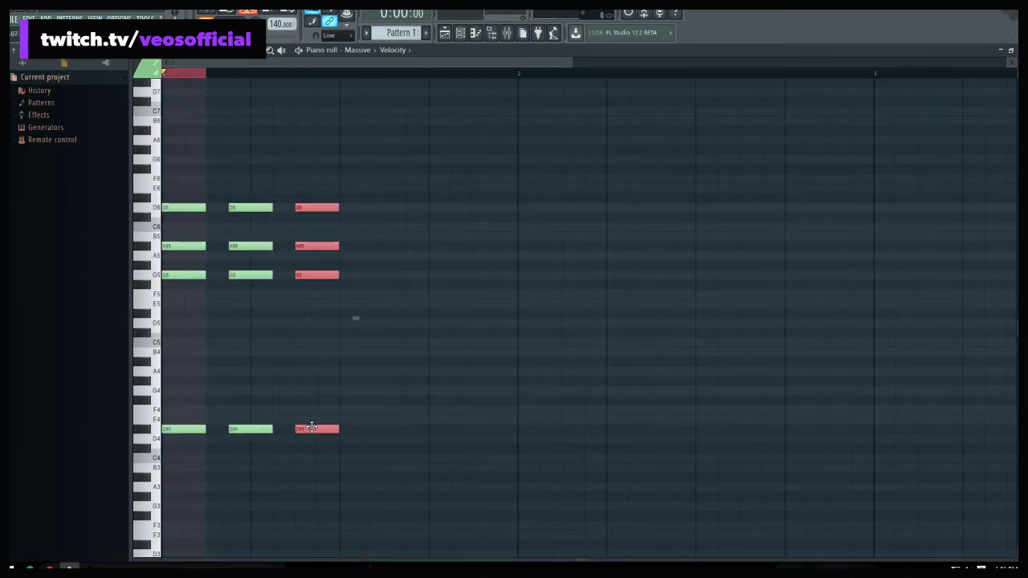
pyautogui.press('space')
pyautogui.press('space')
pyautogui.hotkey('ctrl', 'd')
pyautogui.press('space')
pyautogui.press('space')
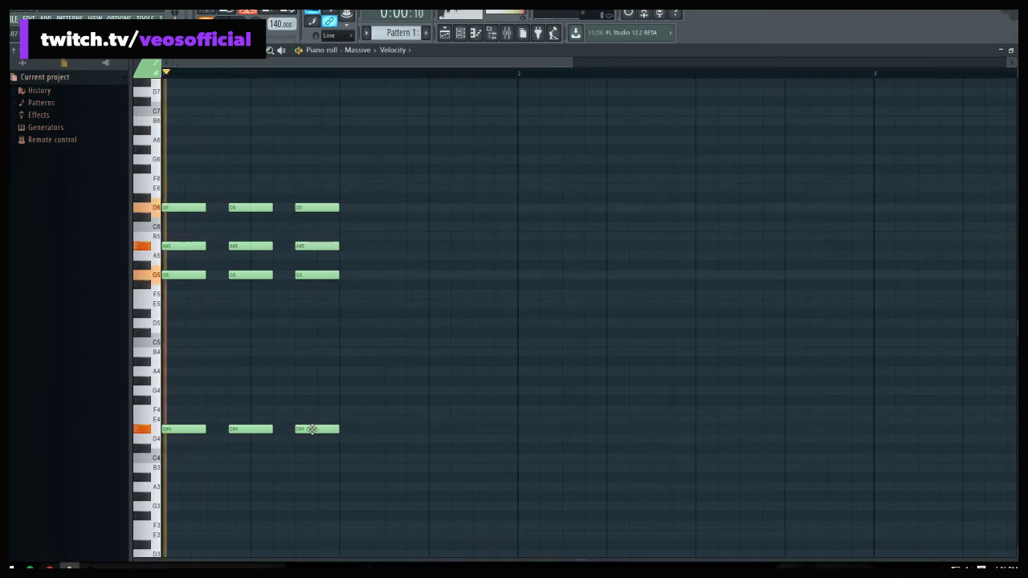
pyautogui.press('space')
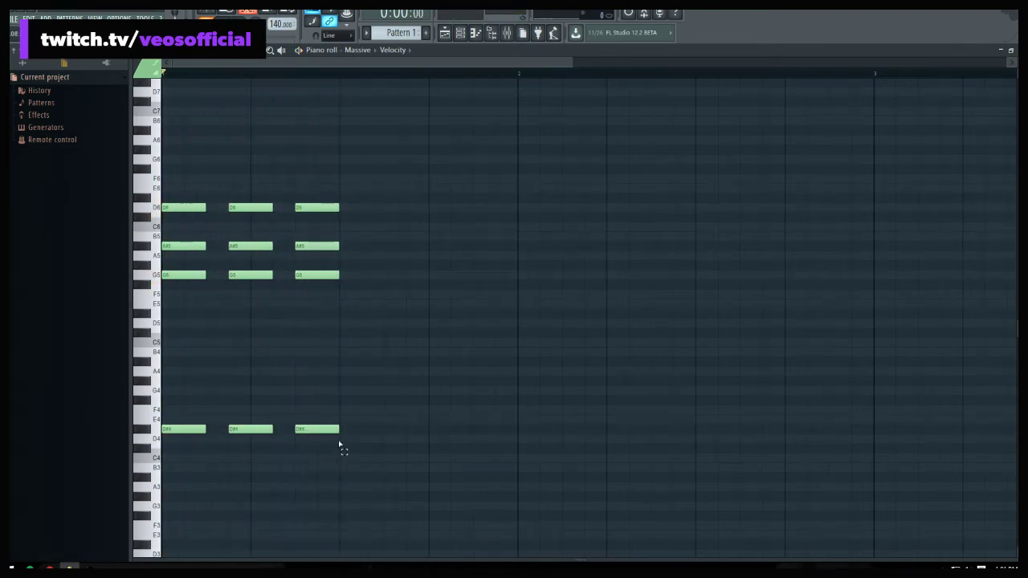
# Copy the third chord three more times to fill the rest of bar 1 and play the rhythm back
pyautogui.moveTo(339, 445); pyautogui.dragTo(295, 175)
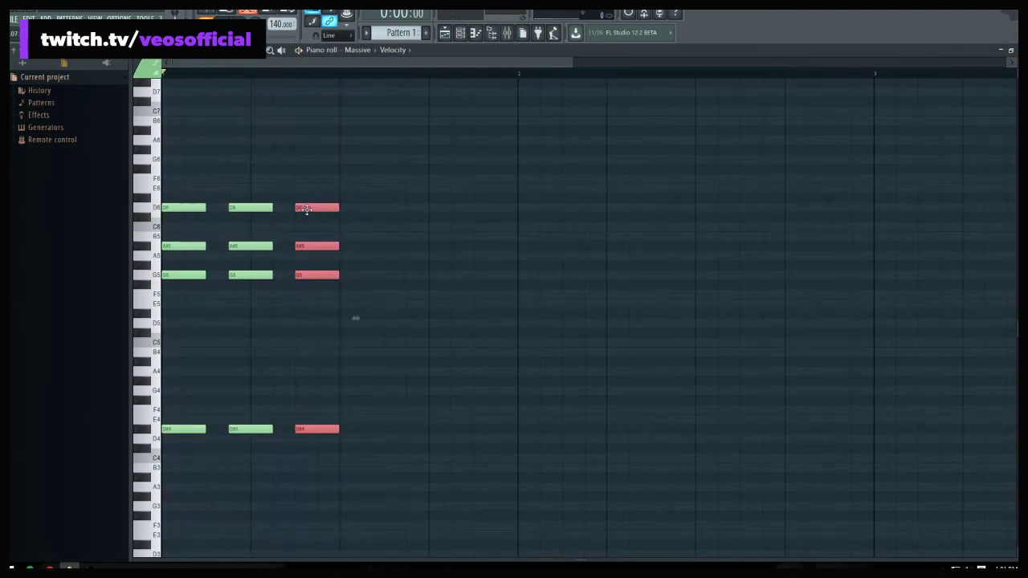
pyautogui.hotkey('ctrl', 'b')
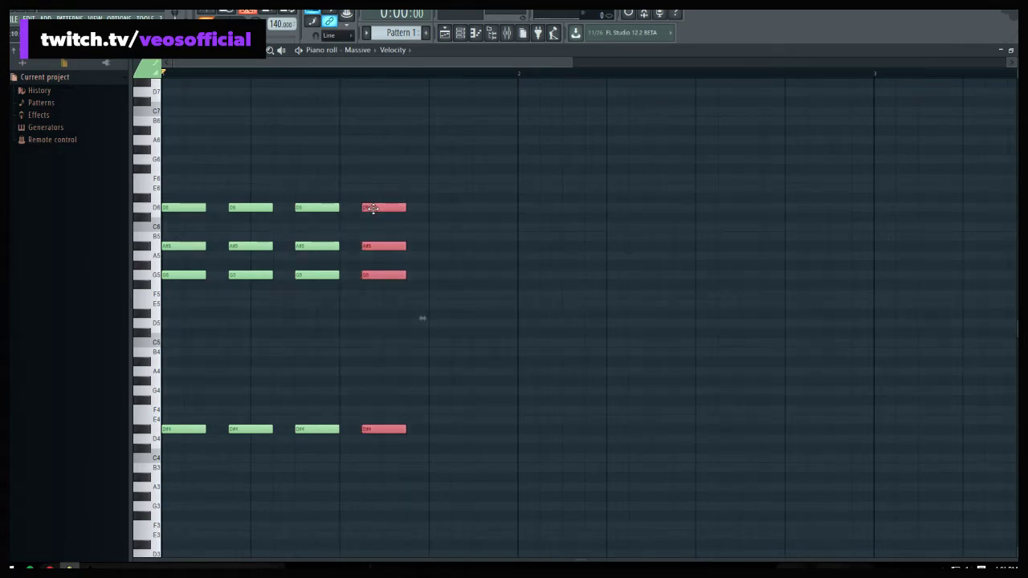
pyautogui.moveTo(373, 208); pyautogui.dragTo(485, 209)
pyautogui.press('space')
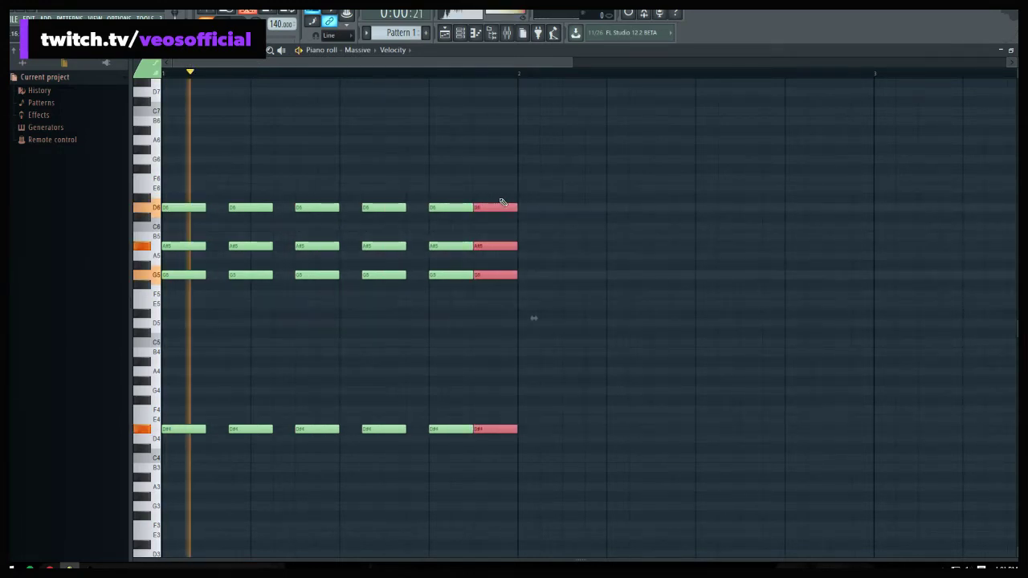
pyautogui.keyDown('ctrl'); pyautogui.click(535, 174); pyautogui.keyUp('ctrl')
pyautogui.press('space')
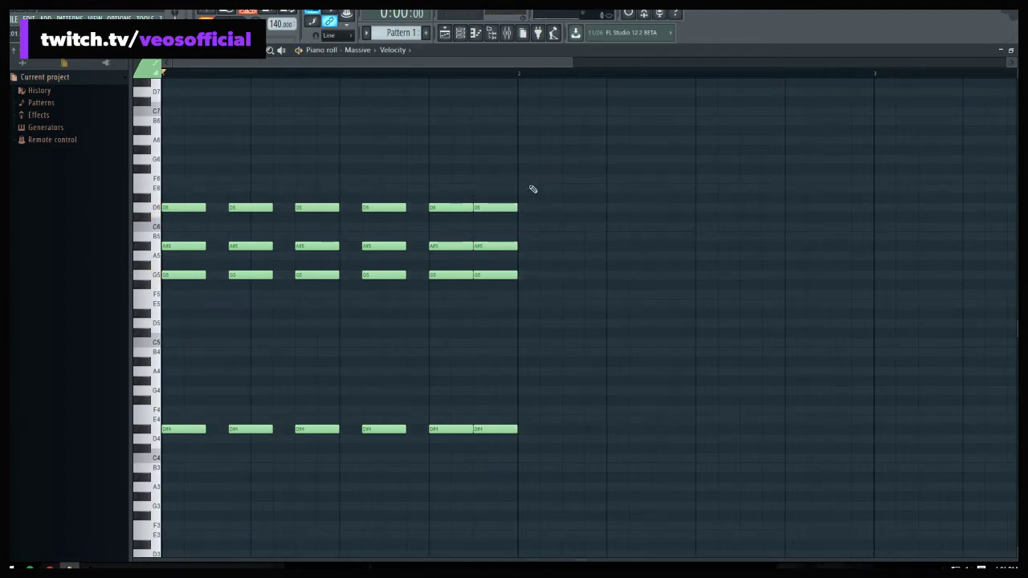
# Try a chord of A5, C6 and D#6 at the start of bar 2 and delete it
pyautogui.click(524, 255)
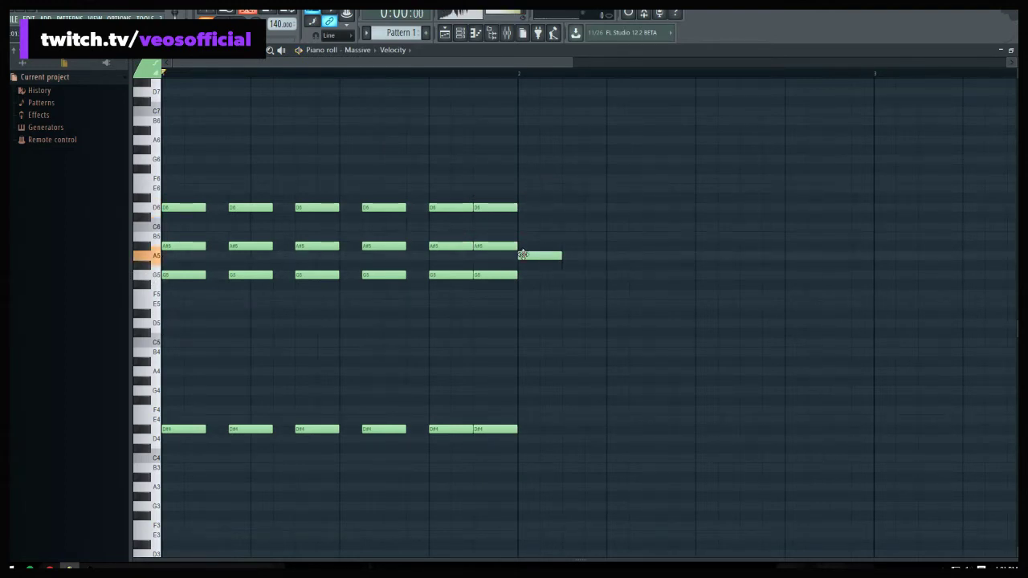
pyautogui.click(524, 226)
pyautogui.moveTo(528, 178); pyautogui.dragTo(536, 196)
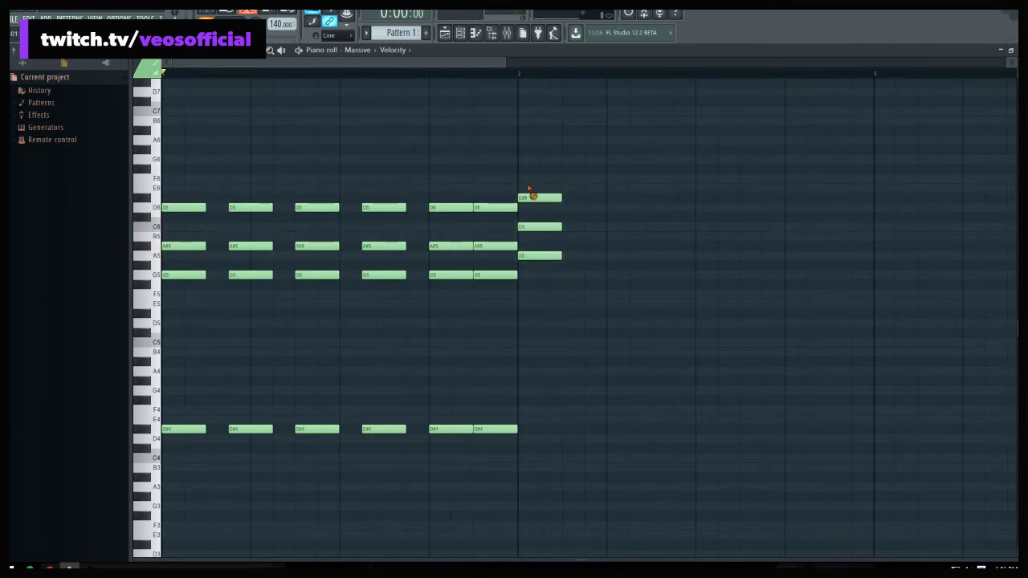
pyautogui.rightClick(537, 198)
pyautogui.rightClick(534, 227)
pyautogui.rightClick(531, 256)
# Place a chord of A5, C6 and F6 at the start of bar 2 and play the pattern back
pyautogui.click(523, 274)
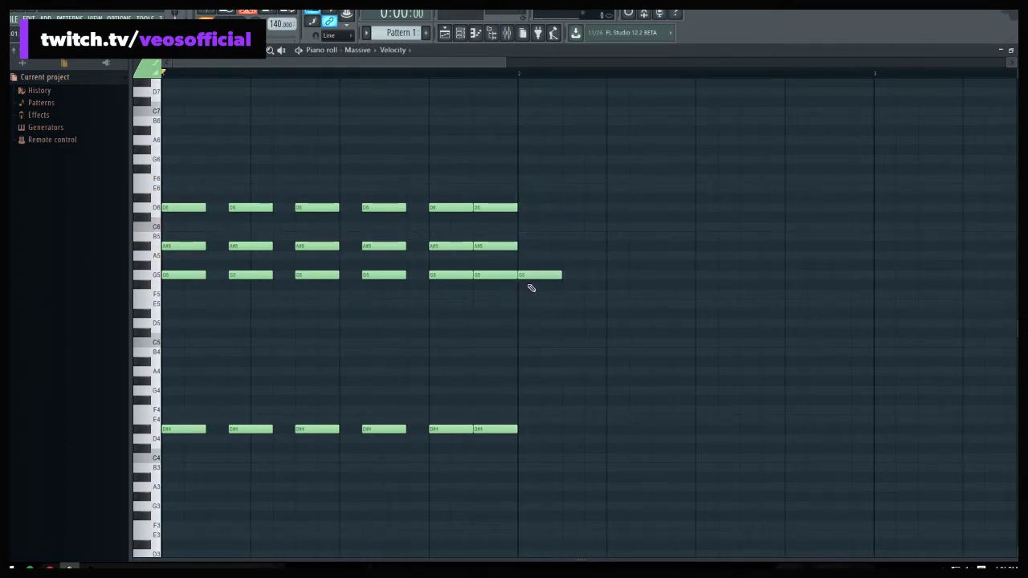
pyautogui.moveTo(530, 274); pyautogui.dragTo(531, 254)
pyautogui.click(530, 229)
pyautogui.moveTo(529, 188); pyautogui.dragTo(527, 177)
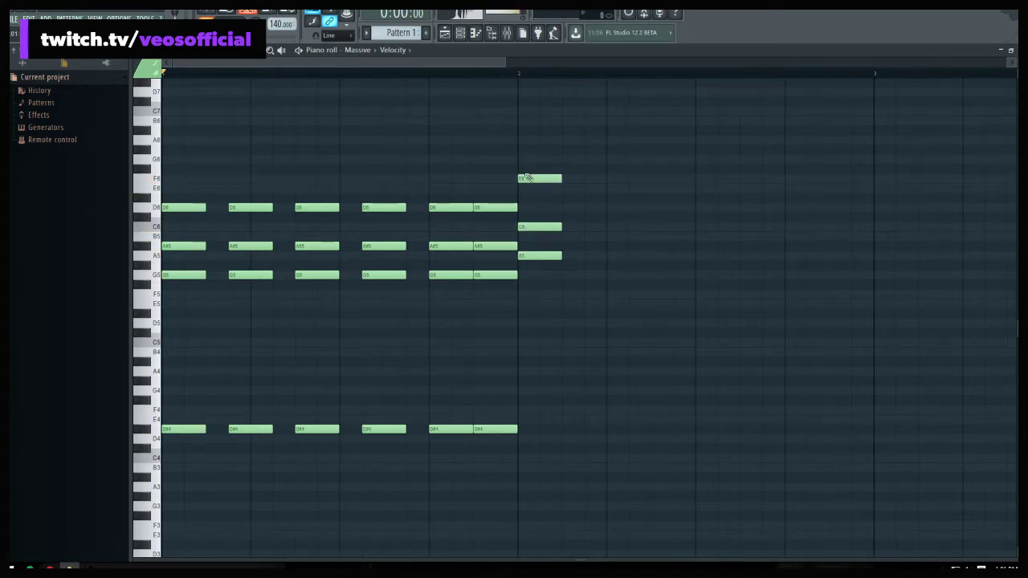
pyautogui.keyDown('alt'); pyautogui.rightClick(536, 185); pyautogui.keyUp('alt')
pyautogui.press('space')
pyautogui.scroll(-3, 498, 76)
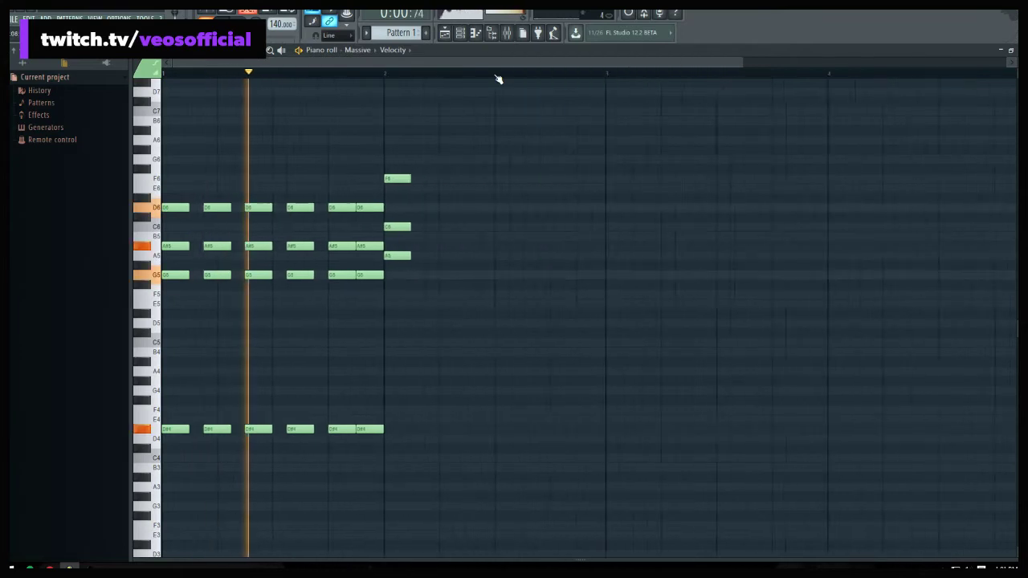
pyautogui.press('space')
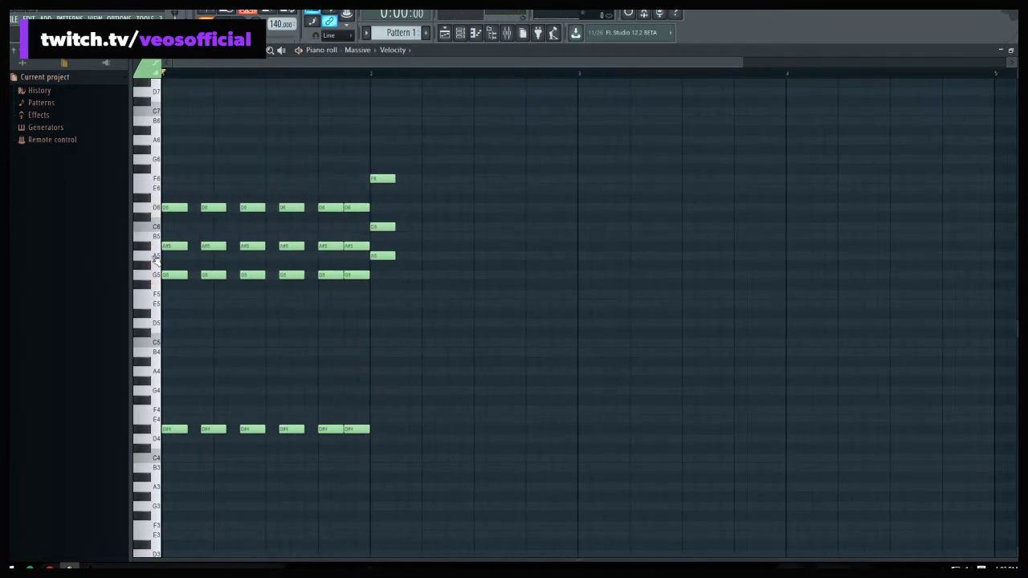
# Add a D4 bass note beneath the bar 2 chord and play the pattern back
pyautogui.click(154, 110)
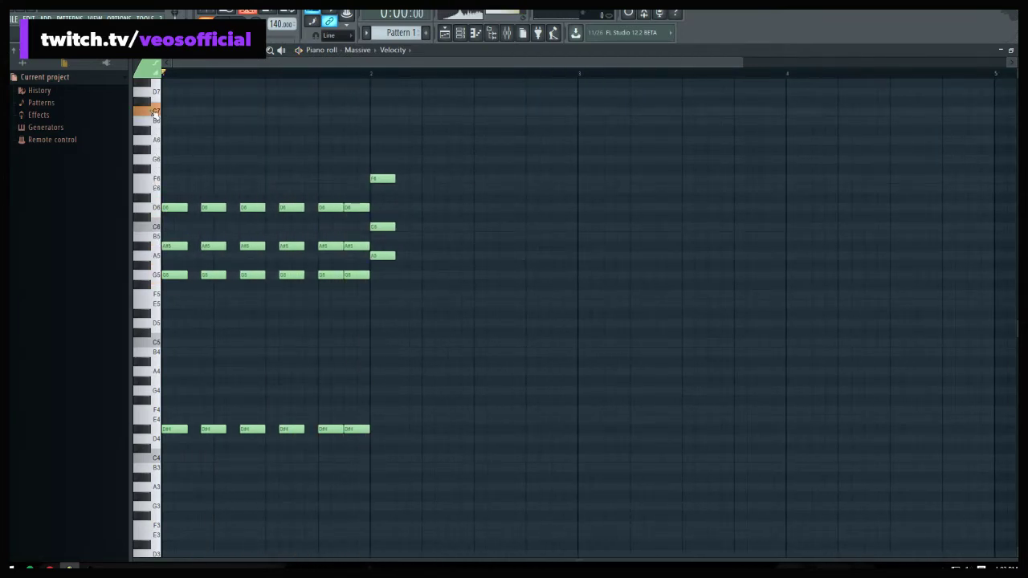
pyautogui.click(381, 439)
pyautogui.press('space')
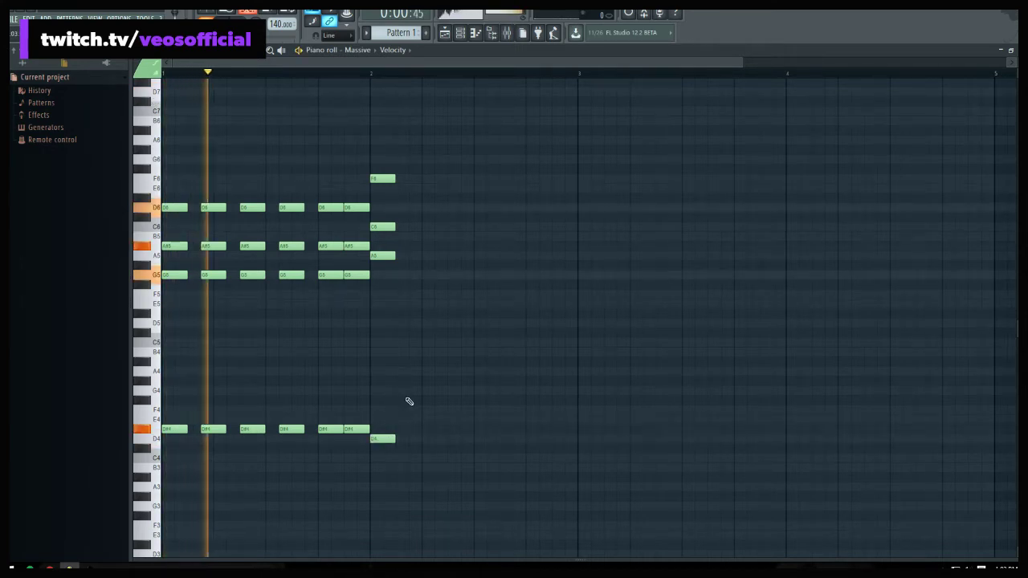
pyautogui.press('space')
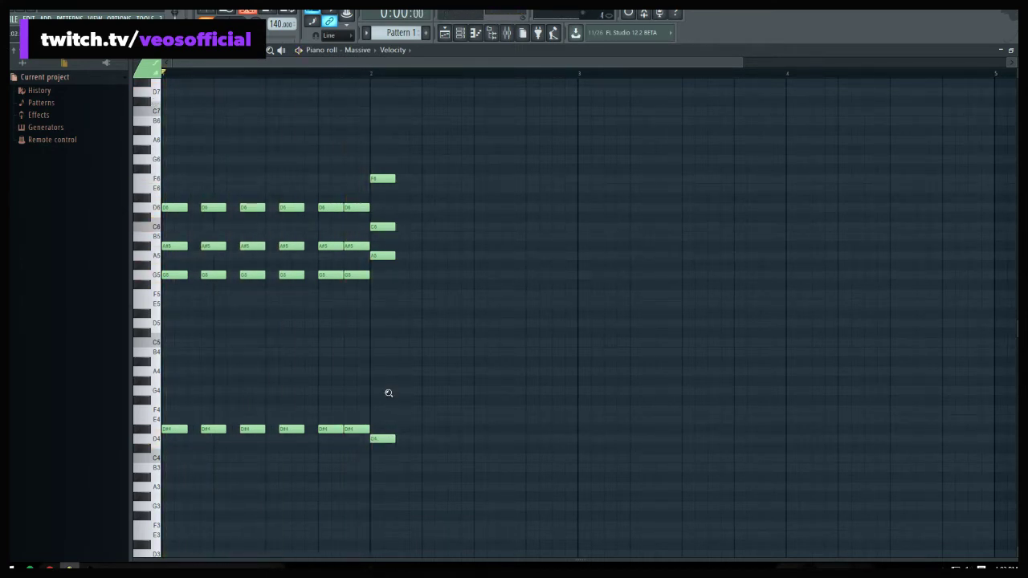
# Delete the repeated chords in bar 1, stretch the first chord to fill the whole bar, and play it back
pyautogui.keyDown('ctrl'); pyautogui.rightClick(389, 393); pyautogui.keyUp('ctrl')
pyautogui.scroll(-3, 456, 80)
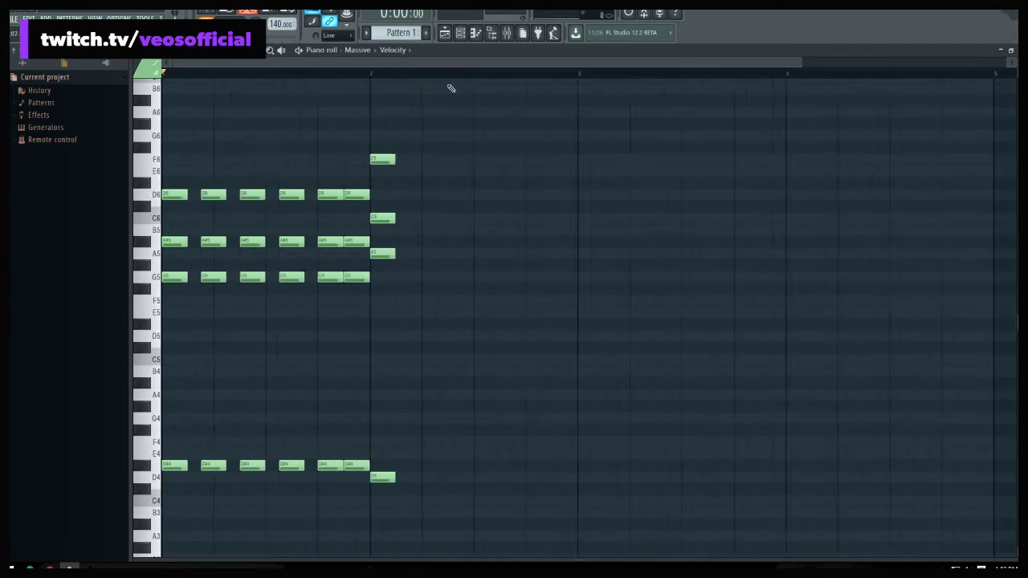
pyautogui.moveTo(331, 471); pyautogui.dragTo(211, 140)
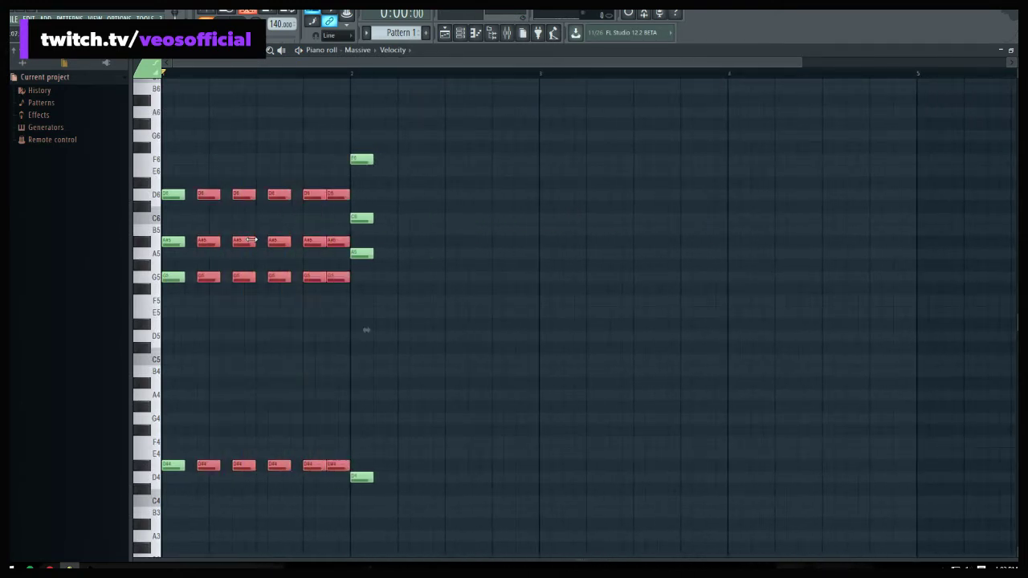
pyautogui.press('Delete')
pyautogui.moveTo(207, 485); pyautogui.dragTo(165, 144)
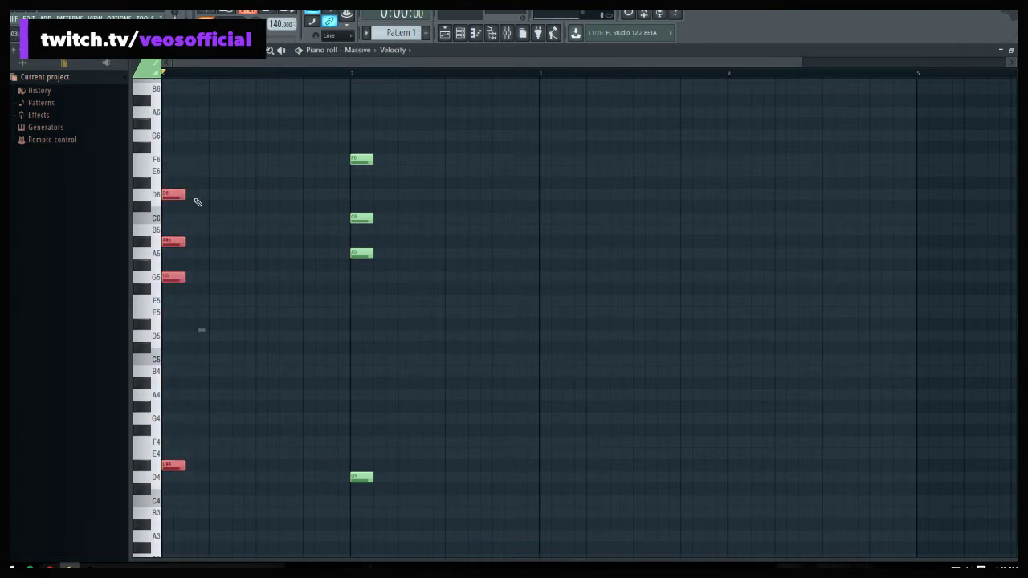
pyautogui.moveTo(182, 194); pyautogui.dragTo(350, 195)
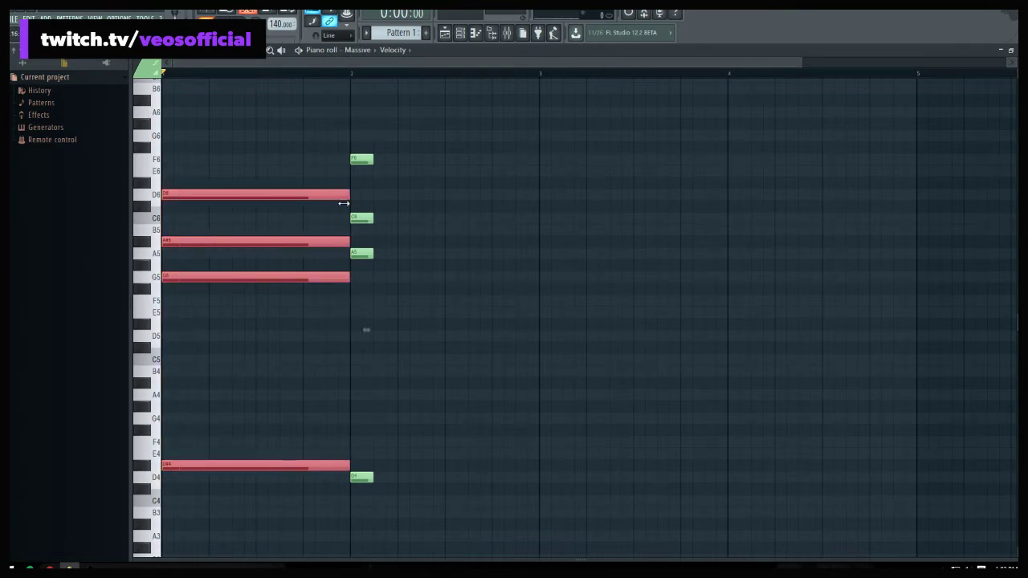
pyautogui.press('space')
pyautogui.click(413, 485)
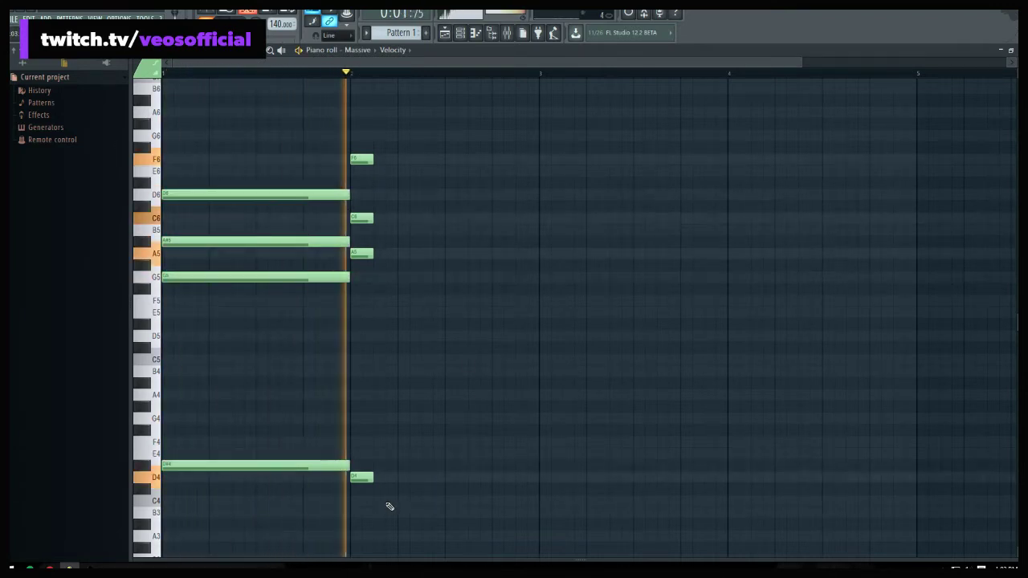
pyautogui.press('space')
# Stretch the second chord to fill all of bar 2 and play both chords back
pyautogui.moveTo(389, 493); pyautogui.dragTo(531, 164)
pyautogui.press('space')
pyautogui.hotkey('ctrl', 'd')
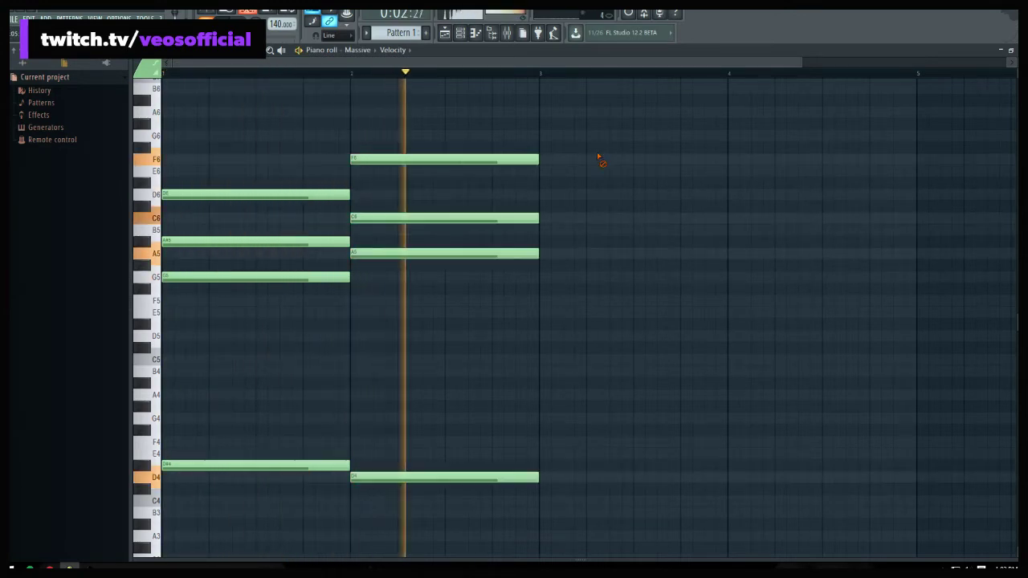
pyautogui.press('space')
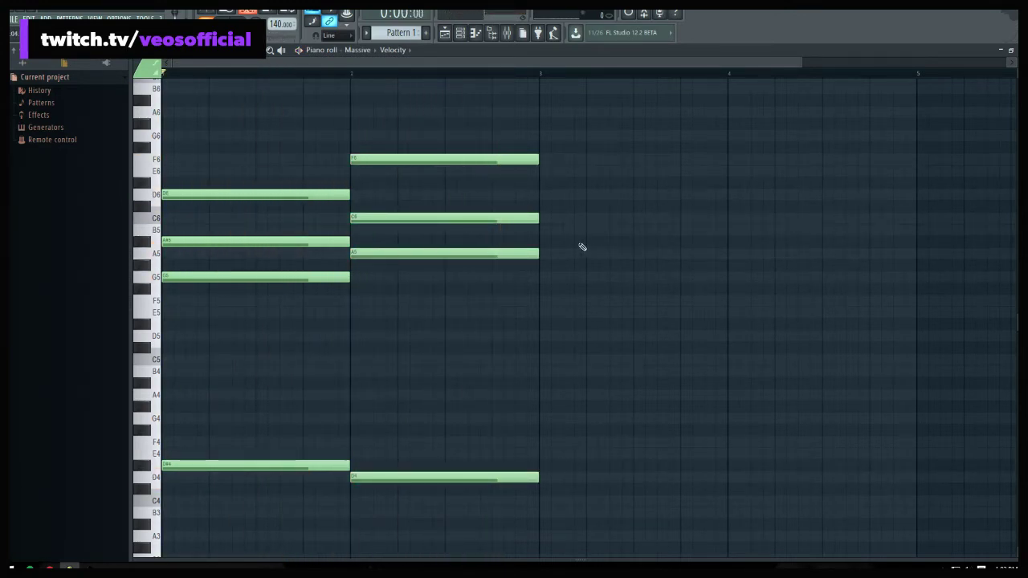
# Add a one-bar B5 note at the start of bar 3
pyautogui.click(552, 231)
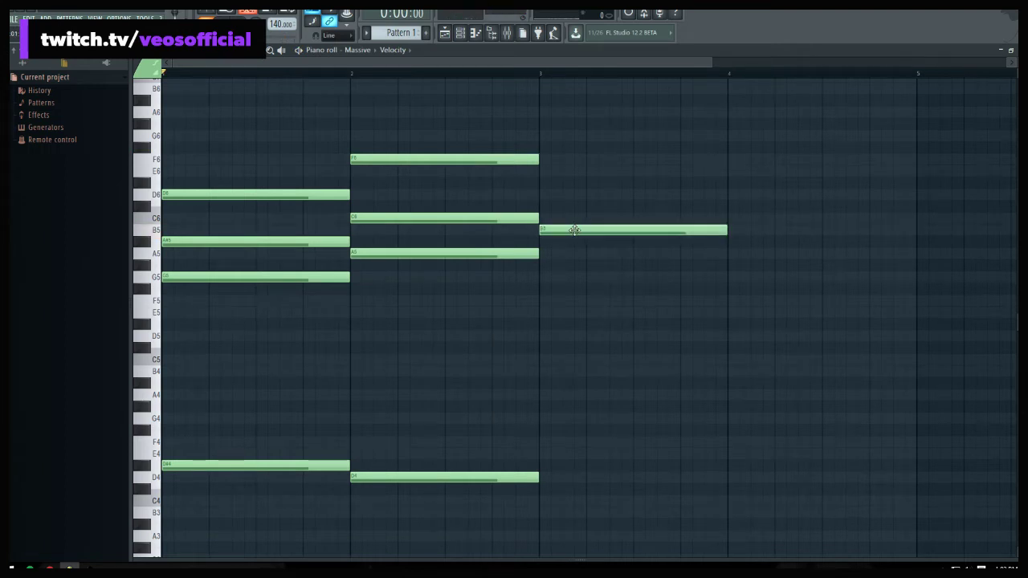
pyautogui.scroll(-1, 784, 176)
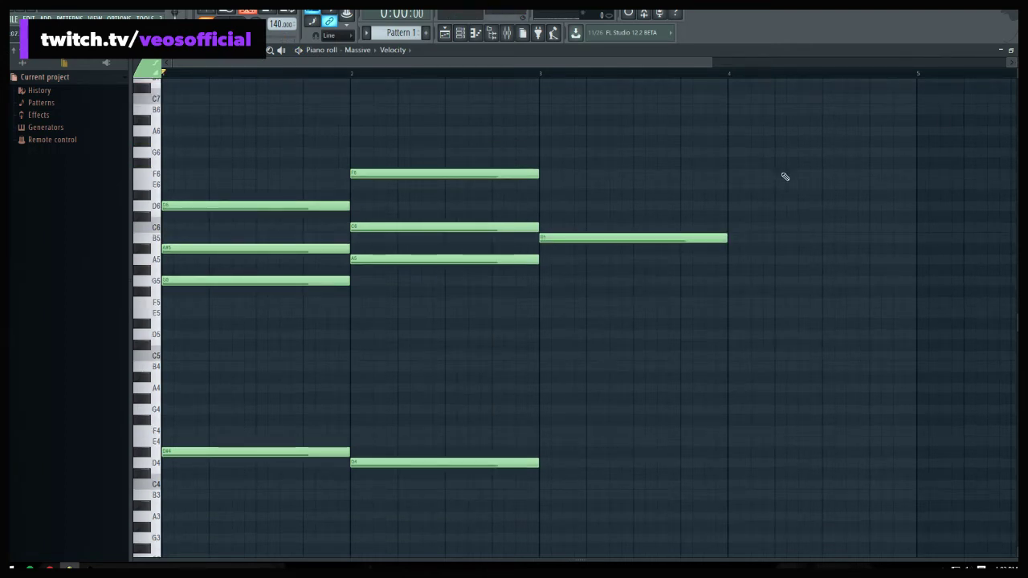
pyautogui.scroll(-3, 593, 83)
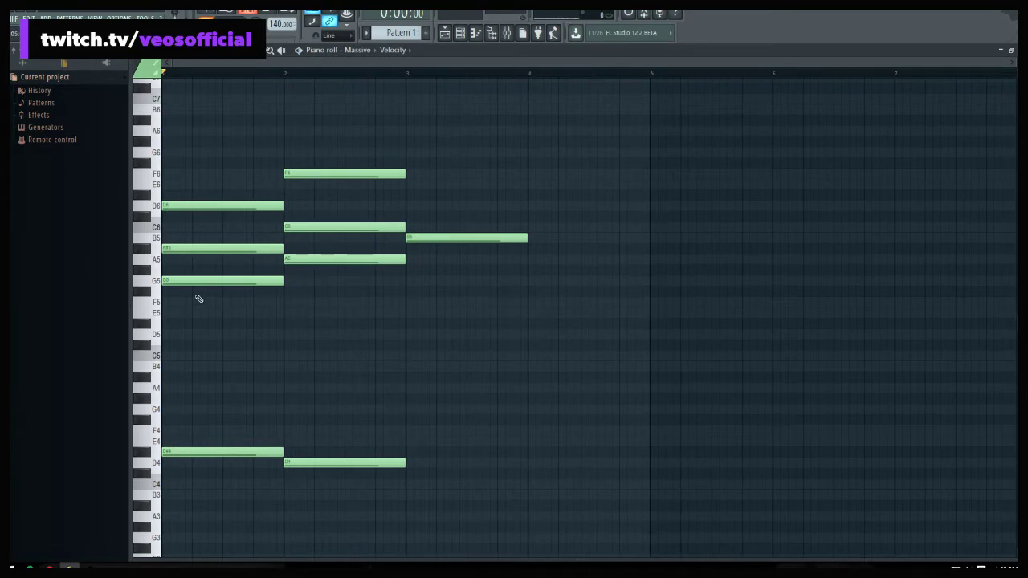
# Audition single notes on the piano roll's keyboard and play the pattern to find further chord tones for bar 3
pyautogui.click(145, 207)
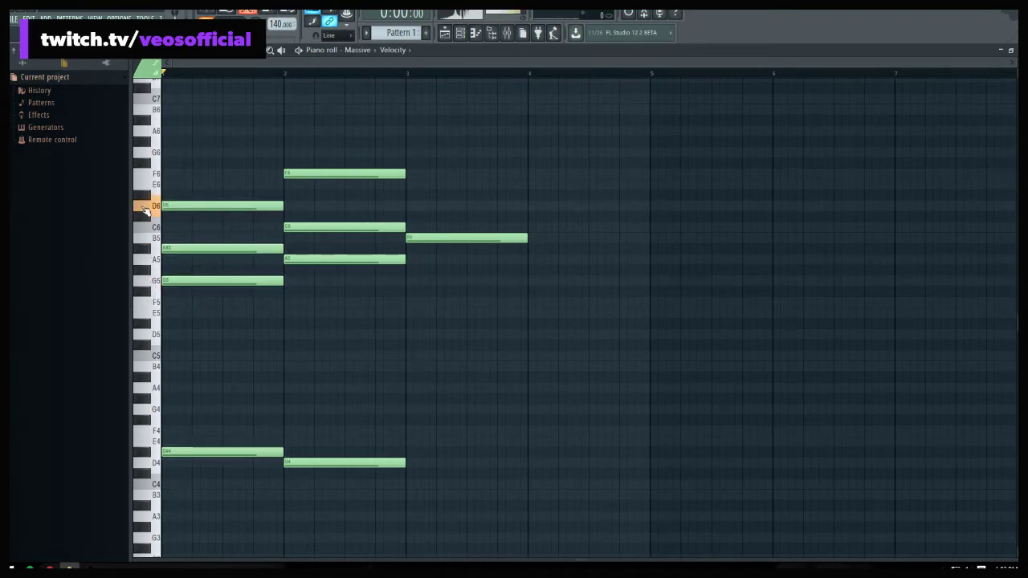
pyautogui.click(156, 262)
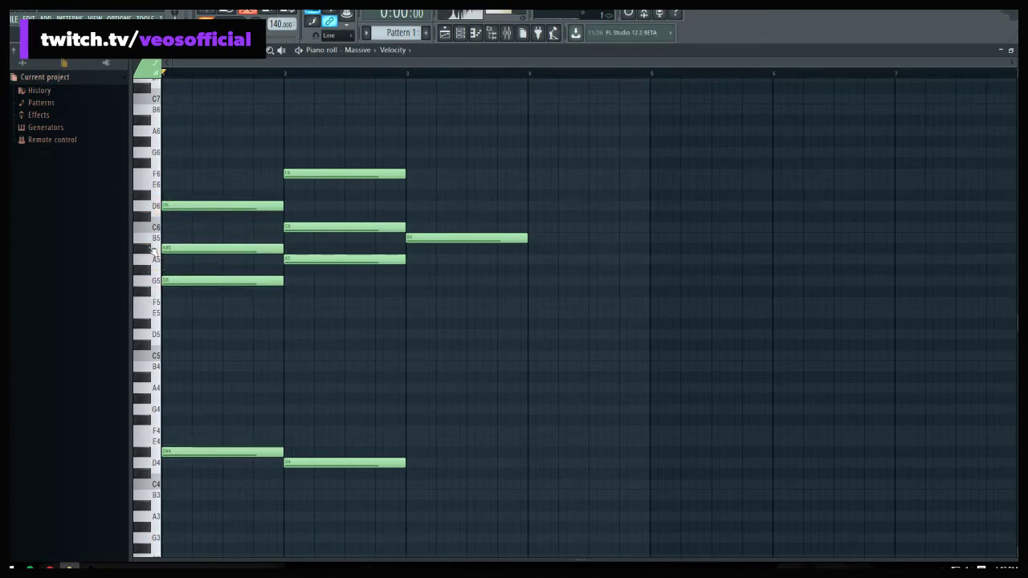
pyautogui.click(149, 232)
pyautogui.click(149, 180)
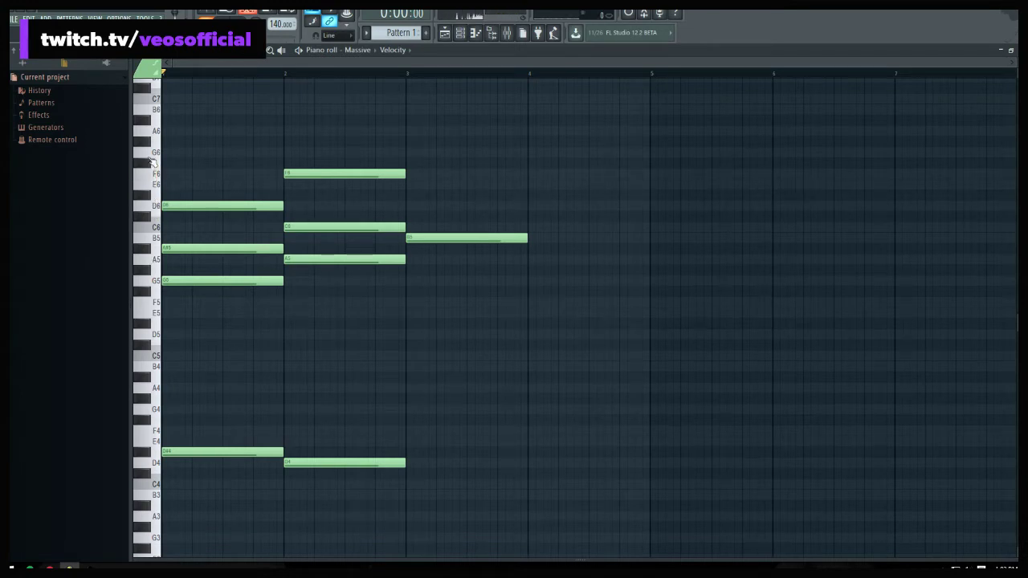
pyautogui.press('space')
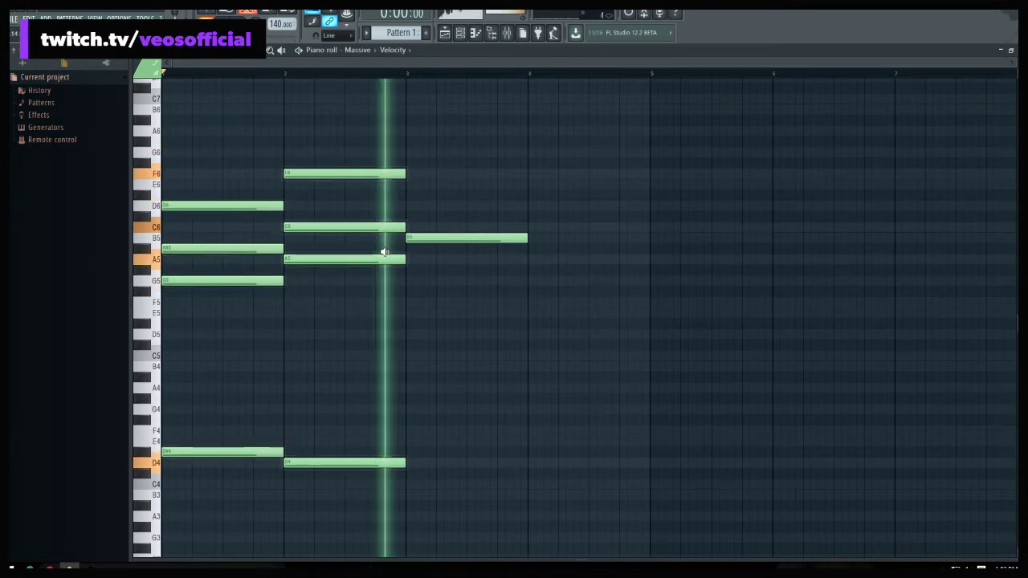
pyautogui.press('space')
# Add one-bar D6 and G5 notes to the bar 3 chord and preview the chord
pyautogui.click(416, 204)
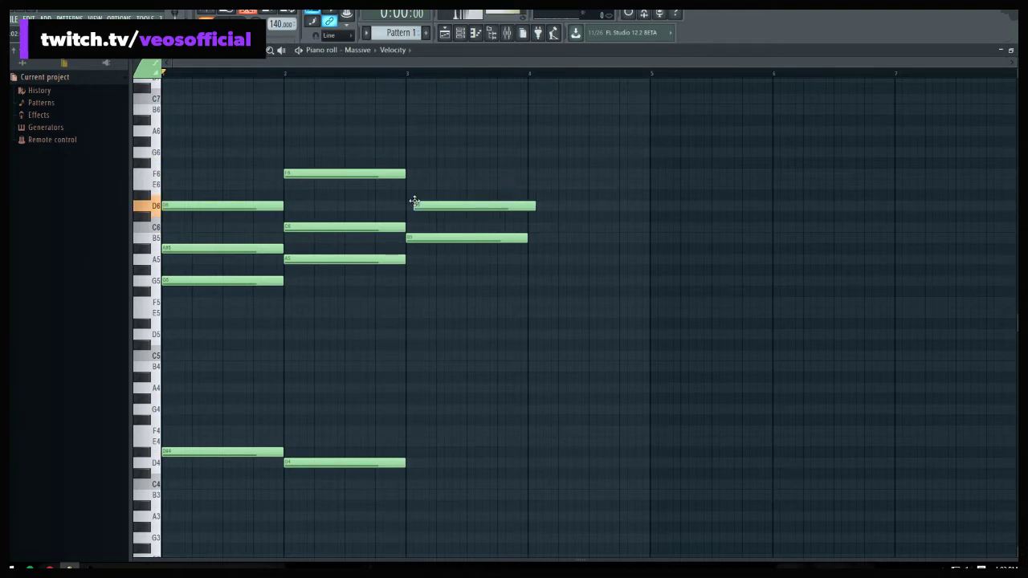
pyautogui.moveTo(419, 203); pyautogui.dragTo(442, 204)
pyautogui.click(439, 207)
pyautogui.click(414, 151)
pyautogui.keyDown('alt'); pyautogui.rightClick(452, 168); pyautogui.keyUp('alt')
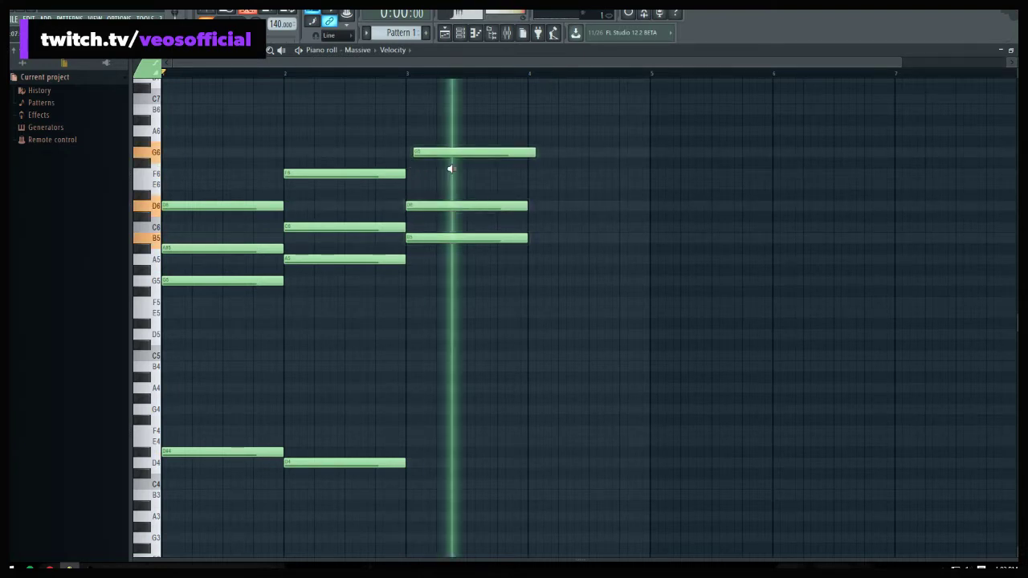
pyautogui.moveTo(451, 169); pyautogui.dragTo(446, 281)
pyautogui.keyDown('alt'); pyautogui.rightClick(449, 243); pyautogui.keyUp('alt')
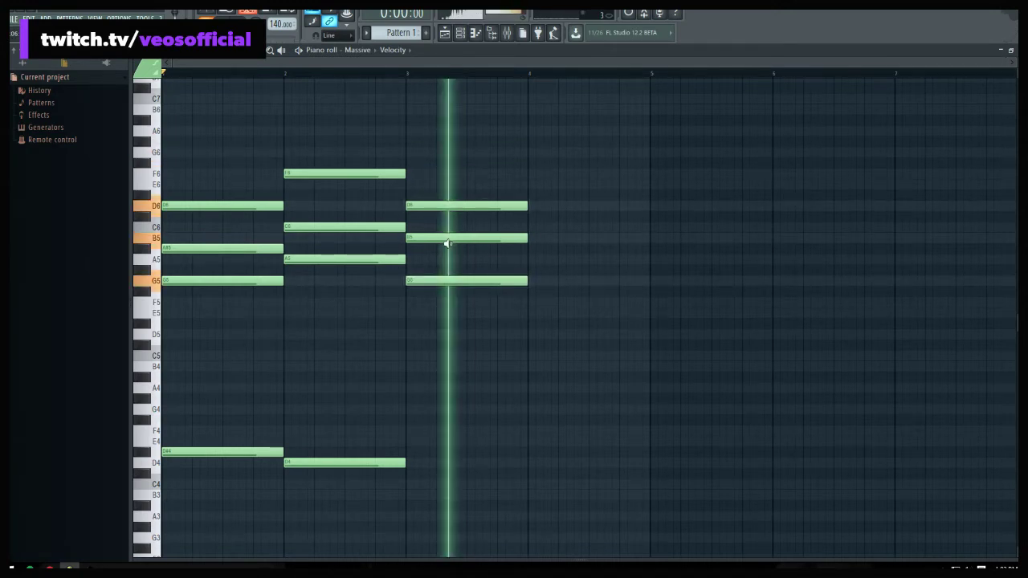
# Lower the B5 note in bar 3 to A#5, delete the G5 note, and preview the chord
pyautogui.moveTo(447, 243)
pyautogui.mouseDown()
pyautogui.moveTo(432, 241)
pyautogui.moveTo(432, 250)
pyautogui.moveTo(437, 226)
pyautogui.mouseUp()
pyautogui.rightClick(436, 281)
pyautogui.keyDown('alt'); pyautogui.rightClick(437, 225); pyautogui.keyUp('alt')
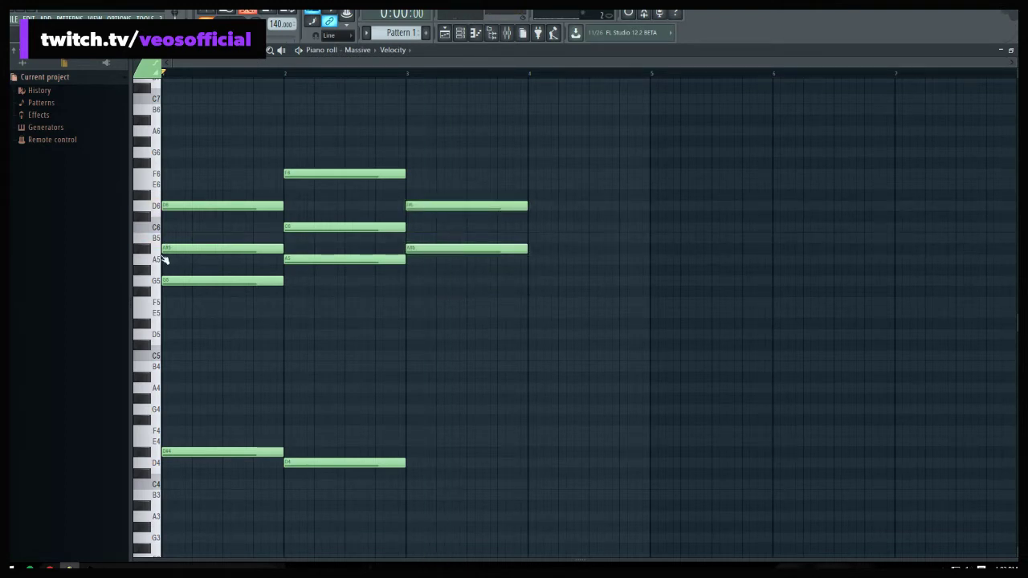
# Audition keyboard notes around A#5, D6, F6 and G6 to find the top note for bar 3
pyautogui.click(149, 204)
pyautogui.click(151, 155)
pyautogui.click(148, 167)
pyautogui.click(149, 252)
pyautogui.click(149, 206)
pyautogui.click(150, 173)
pyautogui.click(155, 205)
# Add a one-bar F6 note on top of the bar 3 chord and play the pattern back
pyautogui.click(413, 174)
pyautogui.press('space')
pyautogui.moveTo(180, 220); pyautogui.dragTo(447, 215)
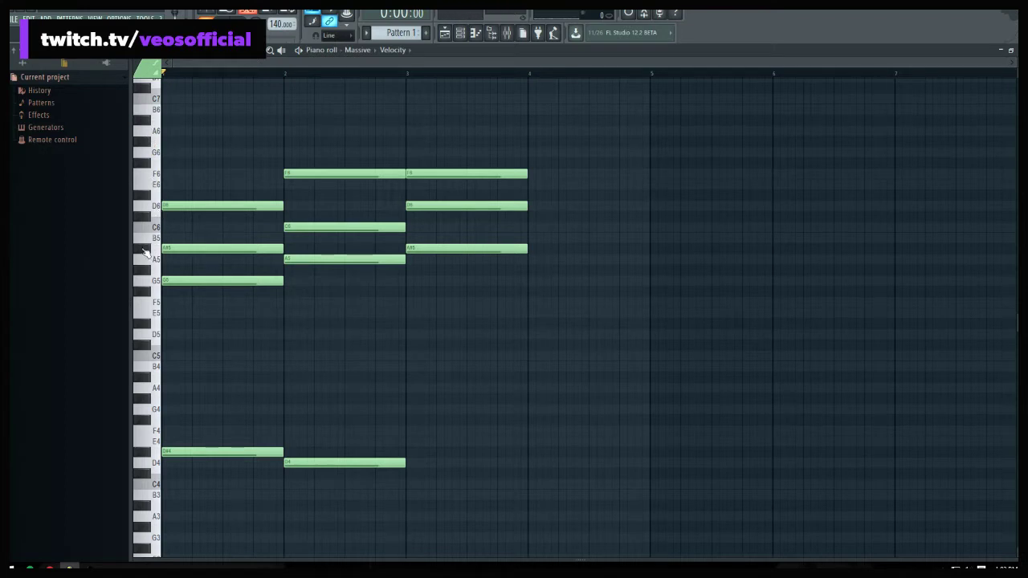
pyautogui.moveTo(500, 210); pyautogui.dragTo(499, 210)
# Add a one-bar G4 bass note beneath the bar 3 chord and play the progression back
pyautogui.moveTo(427, 422); pyautogui.dragTo(402, 400)
pyautogui.moveTo(441, 371); pyautogui.dragTo(338, 361)
pyautogui.moveTo(217, 351); pyautogui.dragTo(213, 349)
pyautogui.press('space')
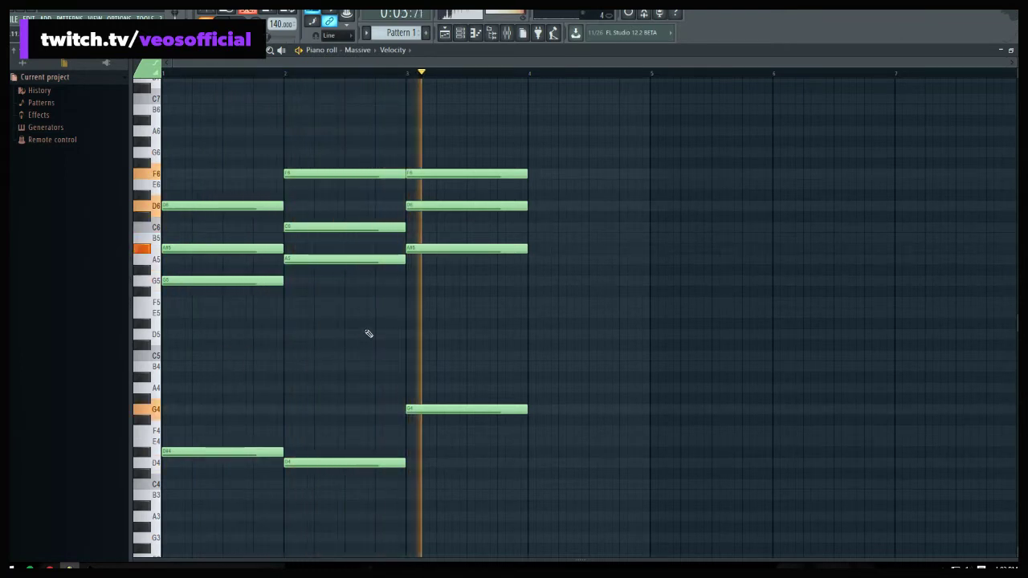
pyautogui.press('space')
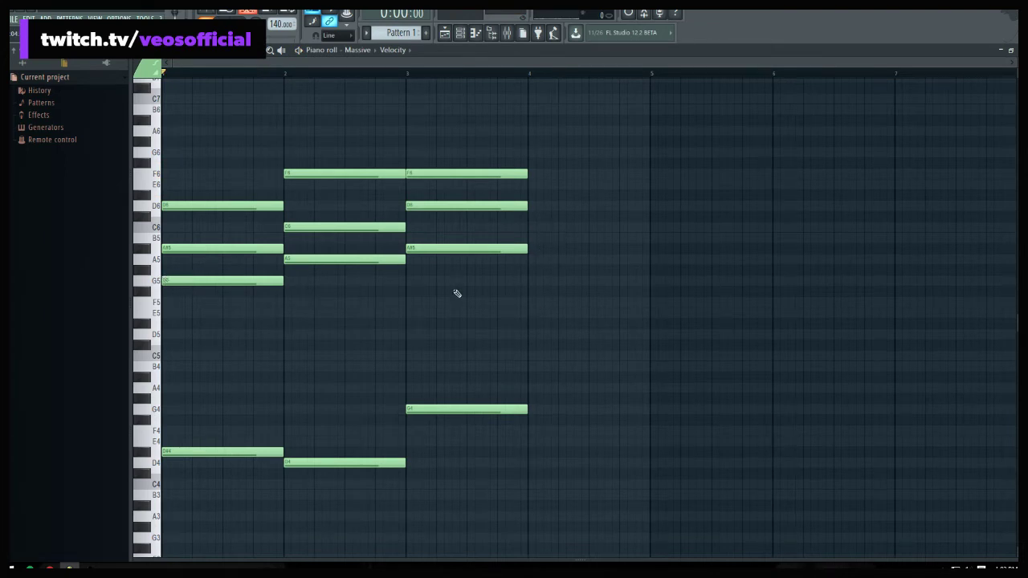
# Build the bar 4 chord from one-bar F5, A5 and D6 notes and preview it
pyautogui.moveTo(553, 301); pyautogui.dragTo(531, 303)
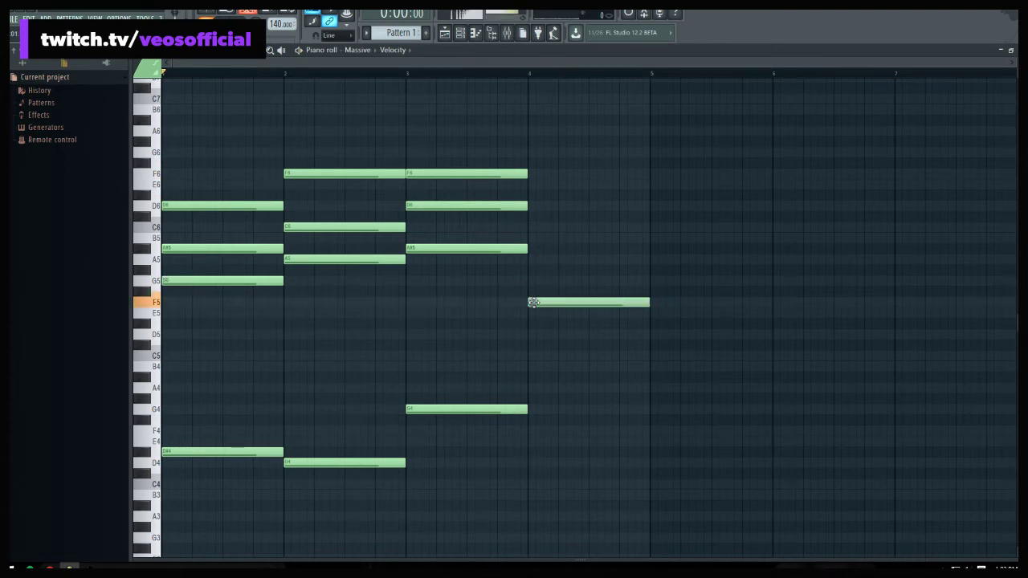
pyautogui.click(539, 260)
pyautogui.moveTo(535, 261); pyautogui.dragTo(529, 261)
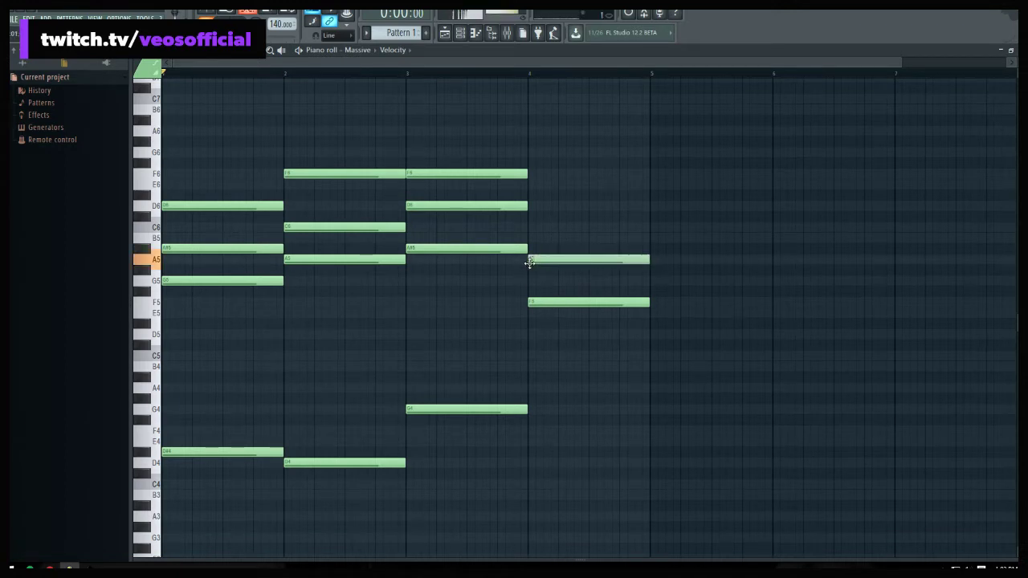
pyautogui.click(529, 207)
pyautogui.keyDown('alt'); pyautogui.rightClick(556, 219); pyautogui.keyUp('alt')
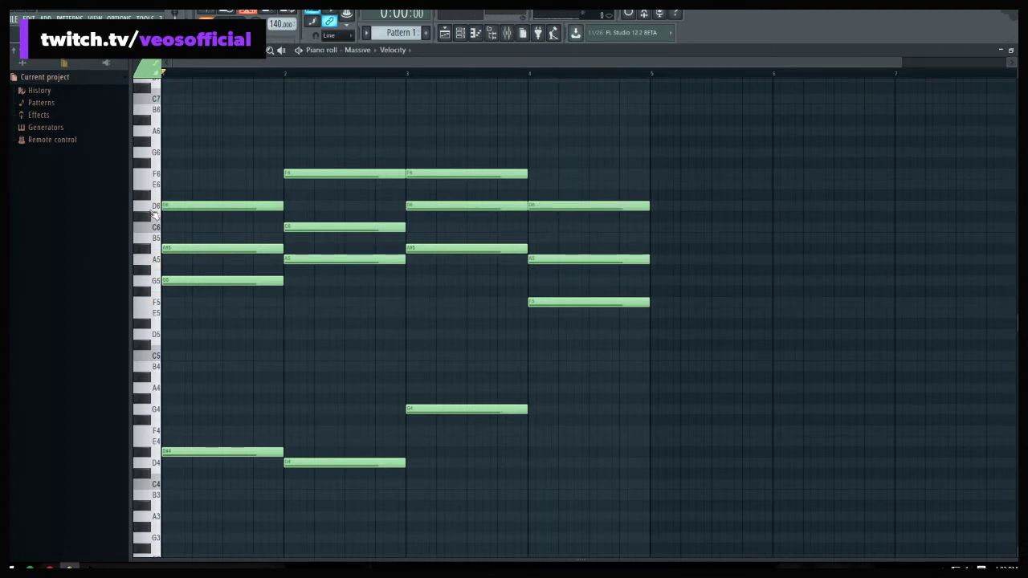
pyautogui.click(146, 121)
# Add a one-bar A#3 bass note beneath the bar 4 chord and play the whole progression back
pyautogui.moveTo(534, 389)
pyautogui.mouseDown()
pyautogui.moveTo(527, 374)
pyautogui.moveTo(532, 505)
pyautogui.moveTo(487, 454)
pyautogui.moveTo(245, 438)
pyautogui.mouseUp()
pyautogui.keyDown('alt'); pyautogui.rightClick(544, 481); pyautogui.keyUp('alt')
pyautogui.press('p')
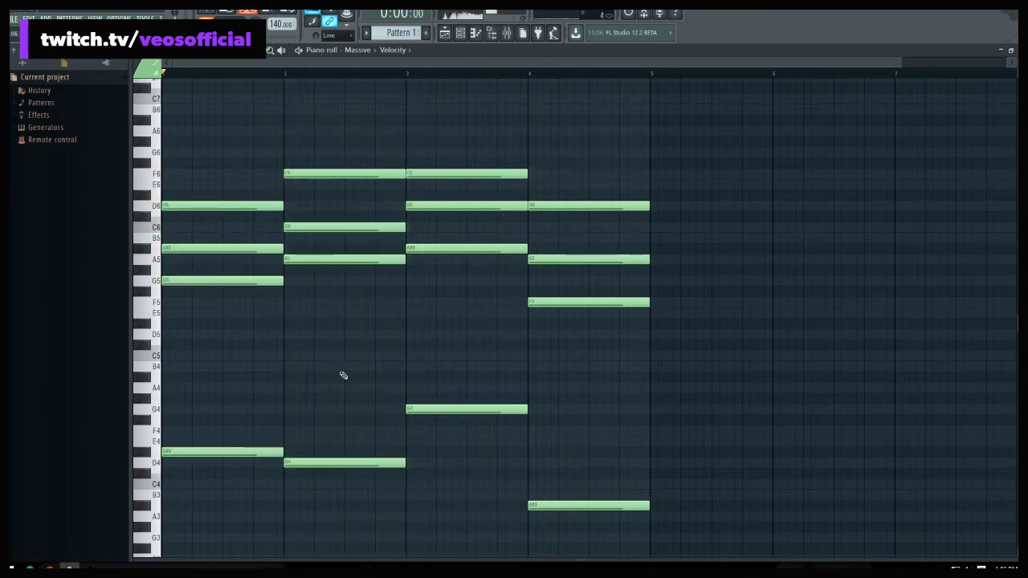
pyautogui.press('space')
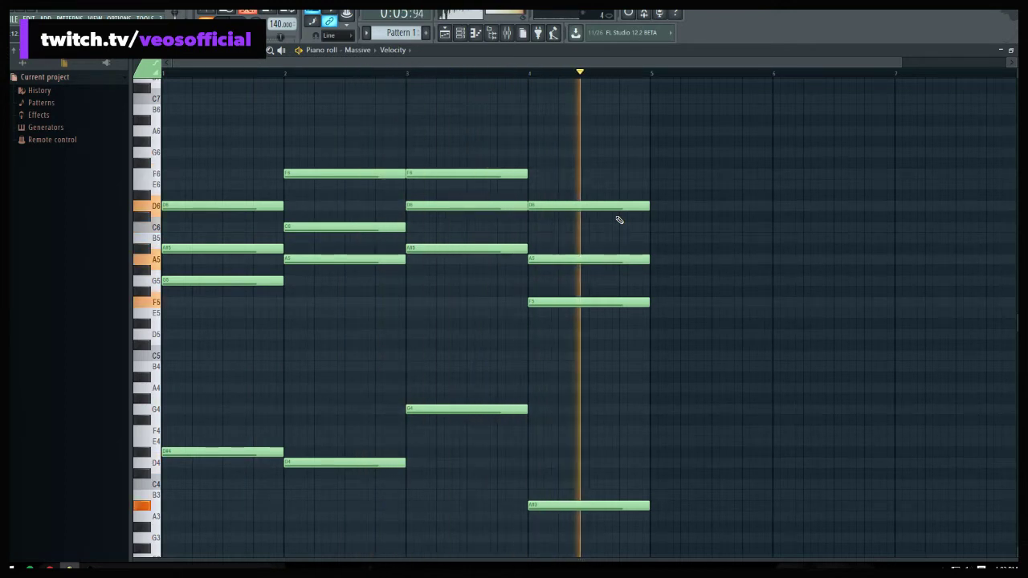
pyautogui.press('space')
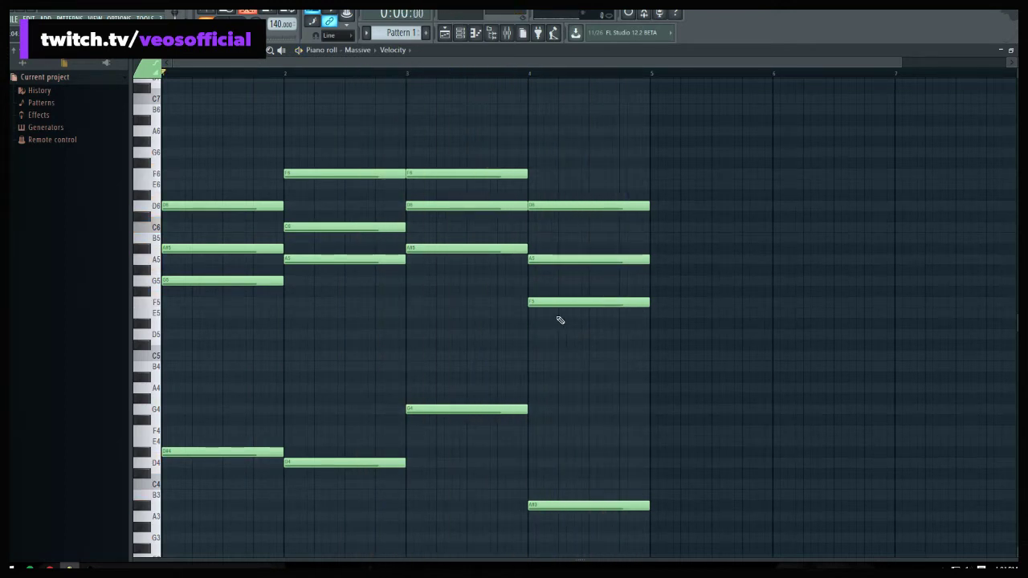
# Shorten all notes to an eighth of a bar and try a repeat a quarter bar in, undoing that copy after playback
pyautogui.hotkey('ctrl', 'a')
pyautogui.moveTo(653, 208); pyautogui.dragTo(567, 205)
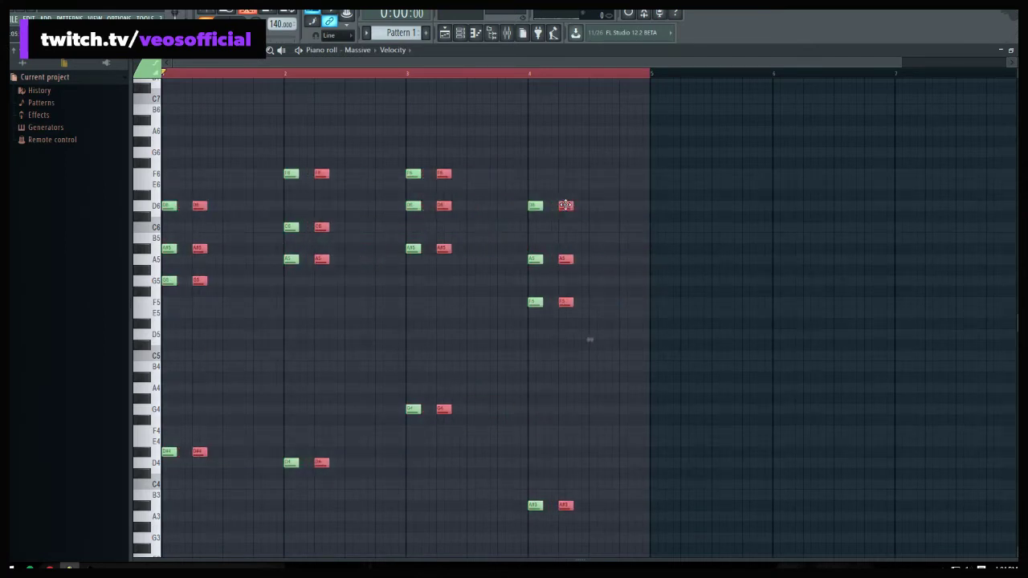
pyautogui.press('space')
pyautogui.press('space')
pyautogui.hotkey('ctrl', 'z')
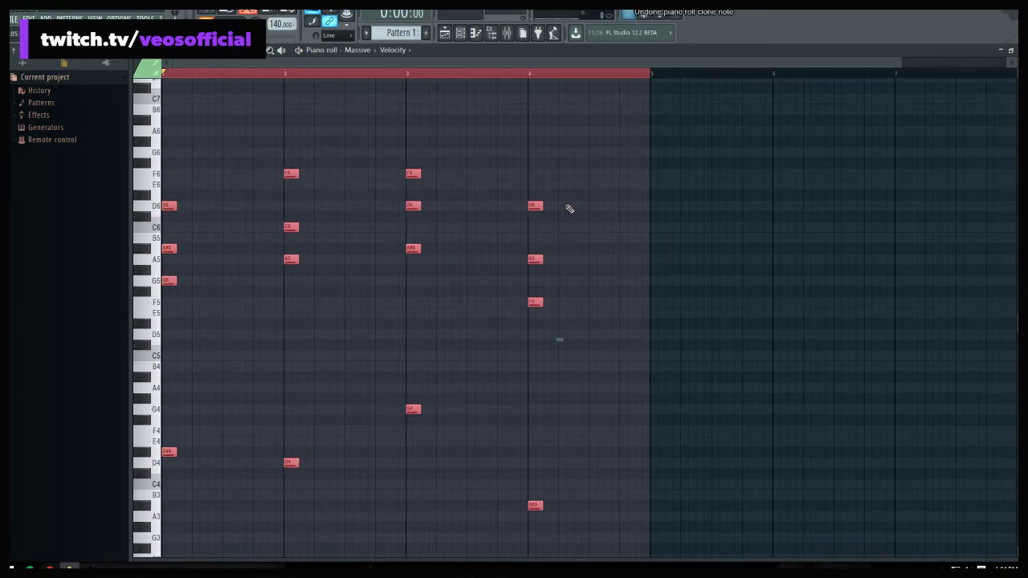
# Shorten the selected notes to a sixteenth of a bar, repeat them every eighth of a bar, and undo the fifth hit
pyautogui.moveTo(541, 208); pyautogui.dragTo(593, 206)
pyautogui.press('space')
pyautogui.press('space')
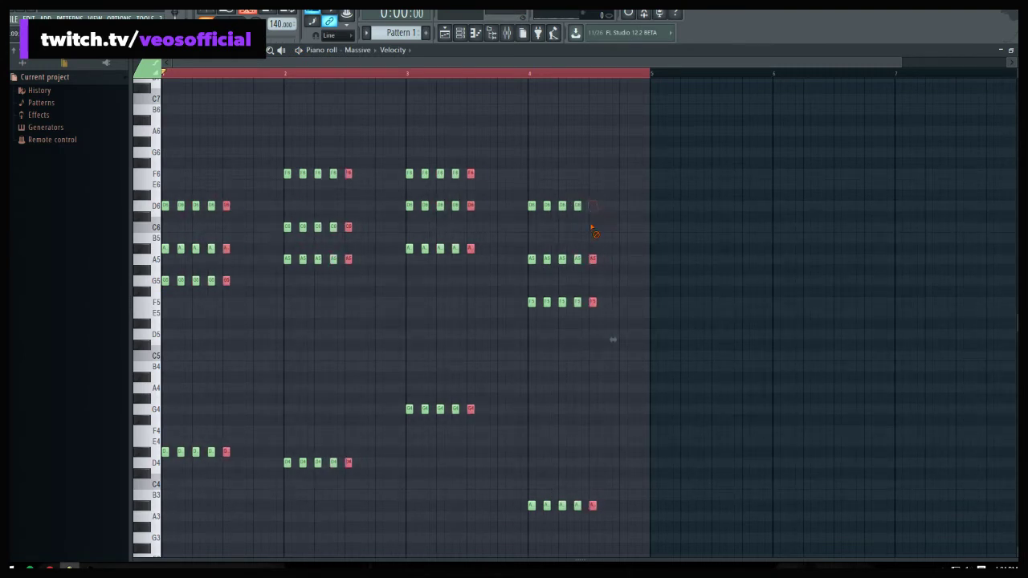
pyautogui.hotkey('ctrl', 'alt', 'z')
pyautogui.hotkey('ctrl', 'alt', 'z')
pyautogui.hotkey('ctrl', 'alt', 'z')
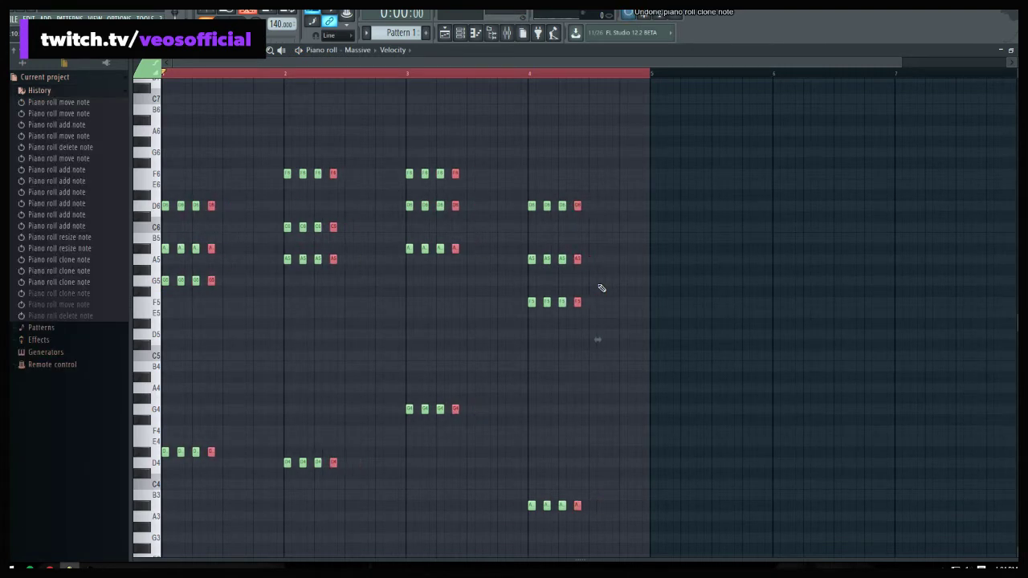
# Duplicate the four short chord hits to fill every bar with eight hits and play the pattern
pyautogui.click(562, 302)
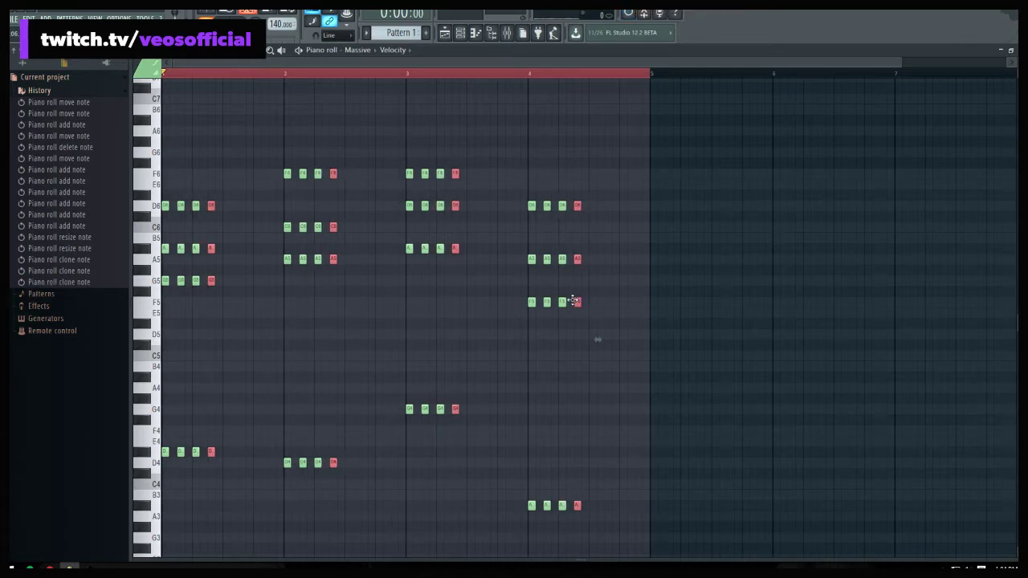
pyautogui.moveTo(573, 301); pyautogui.dragTo(649, 301)
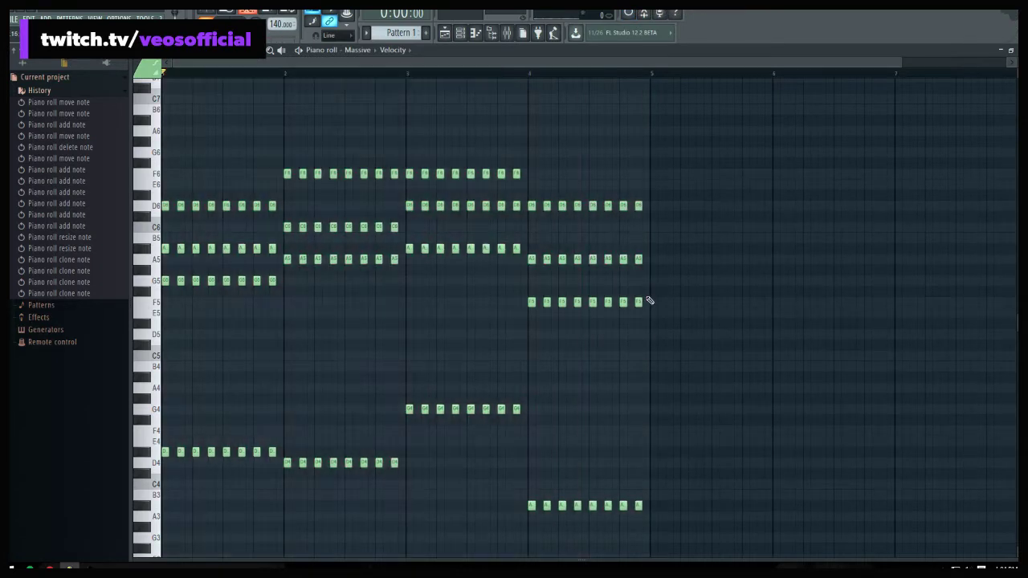
pyautogui.press('space')
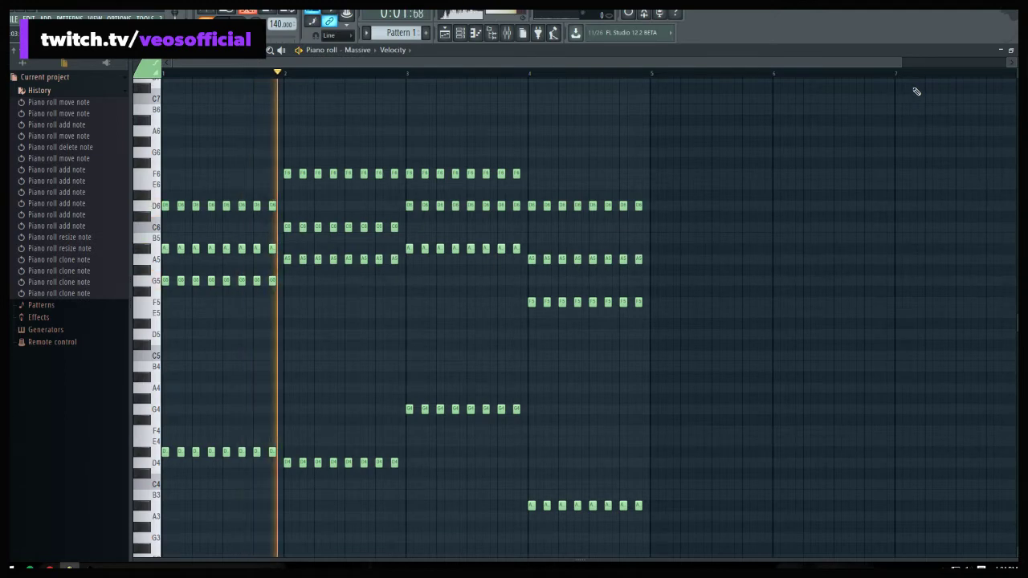
# Open Massive's 4 Env envelope, lengthen its release, and adjust its decay while the pattern plays
pyautogui.click(1021, 51)
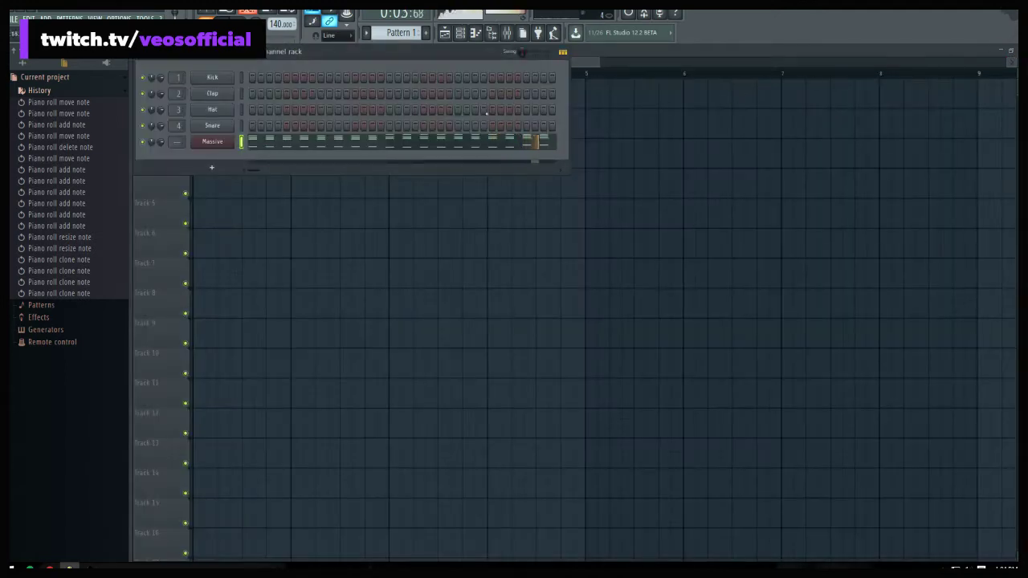
pyautogui.click(213, 142)
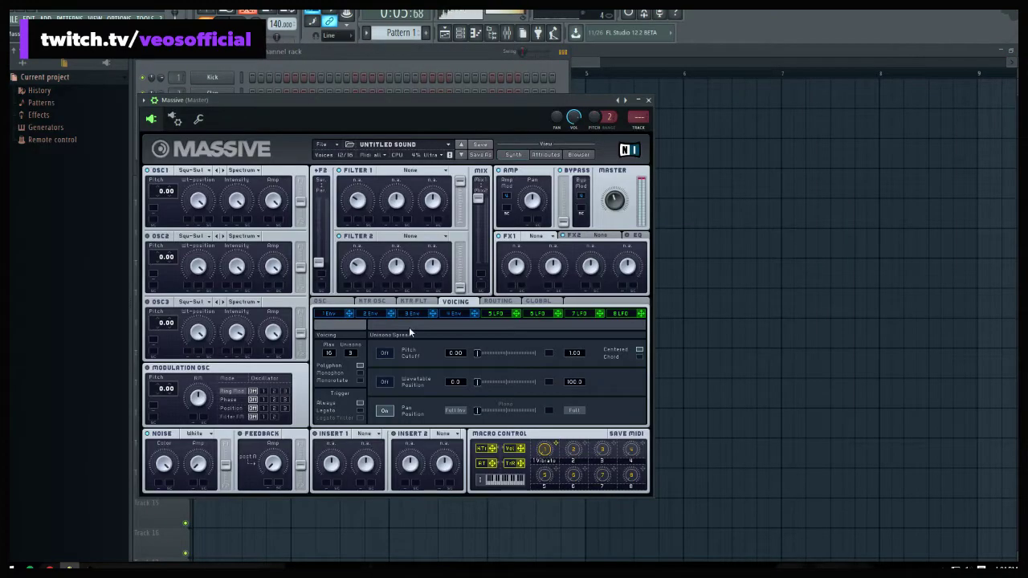
pyautogui.click(456, 314)
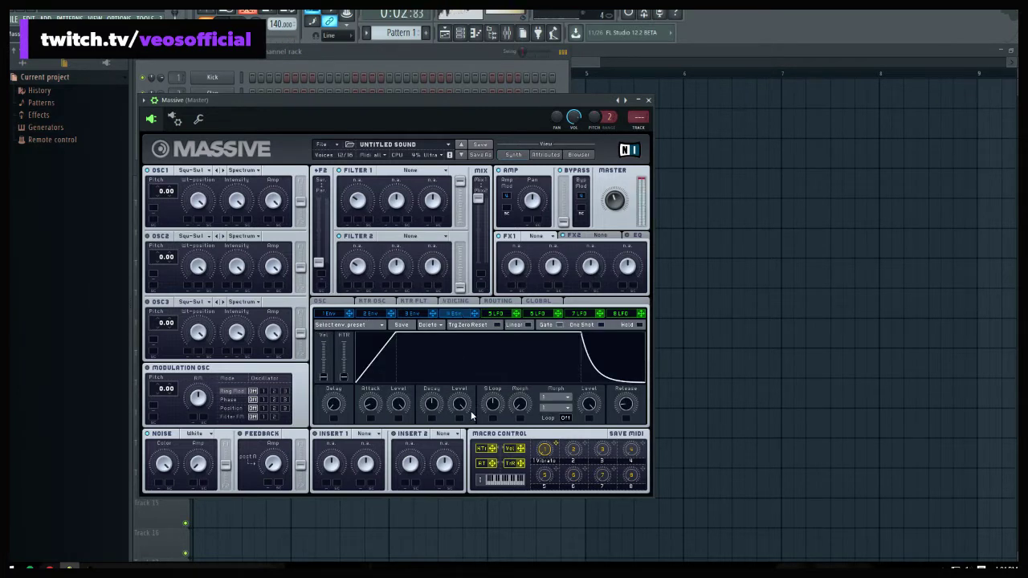
pyautogui.moveTo(630, 408); pyautogui.dragTo(628, 394)
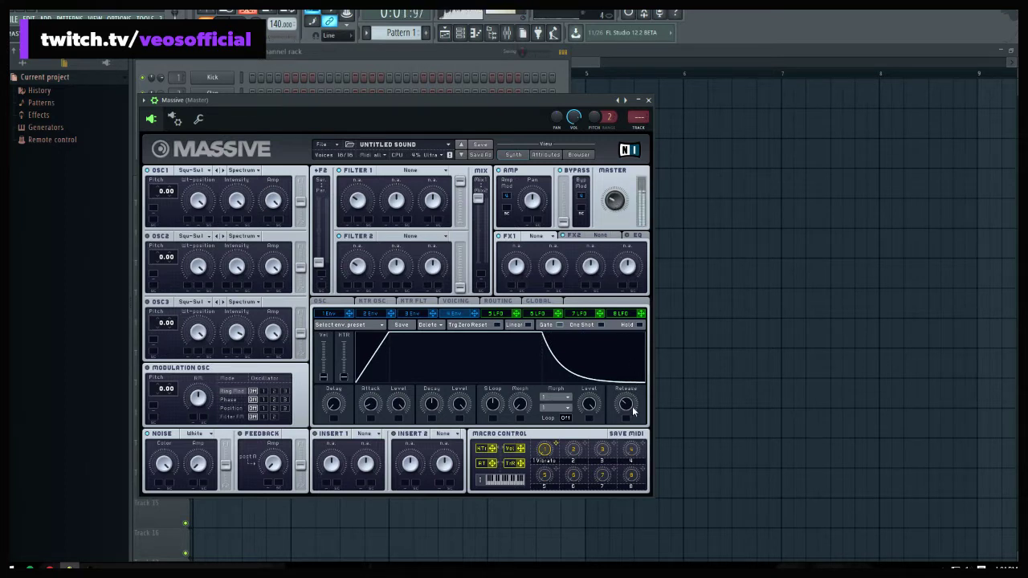
pyautogui.moveTo(631, 407); pyautogui.dragTo(633, 401)
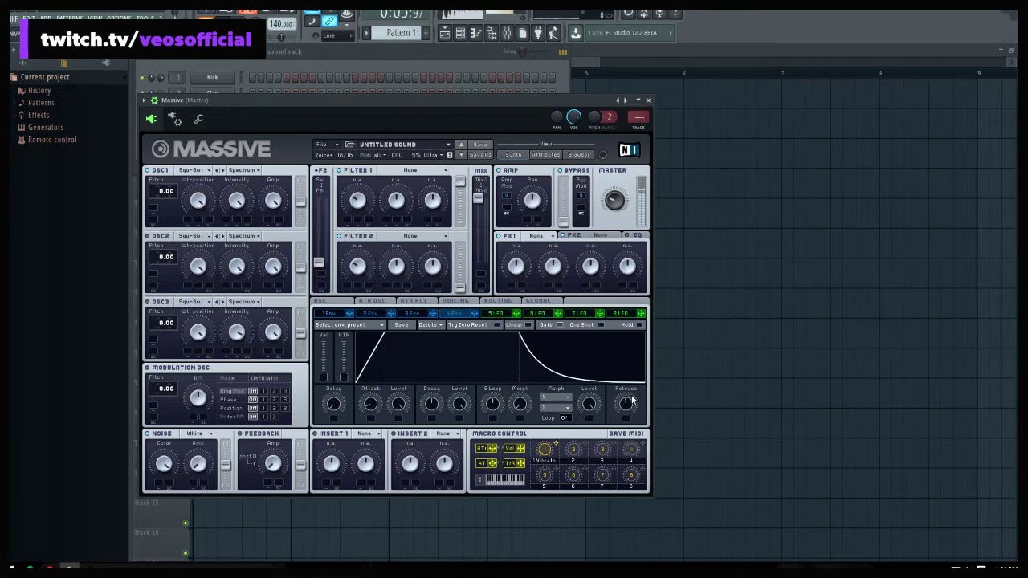
pyautogui.moveTo(432, 407); pyautogui.dragTo(452, 488)
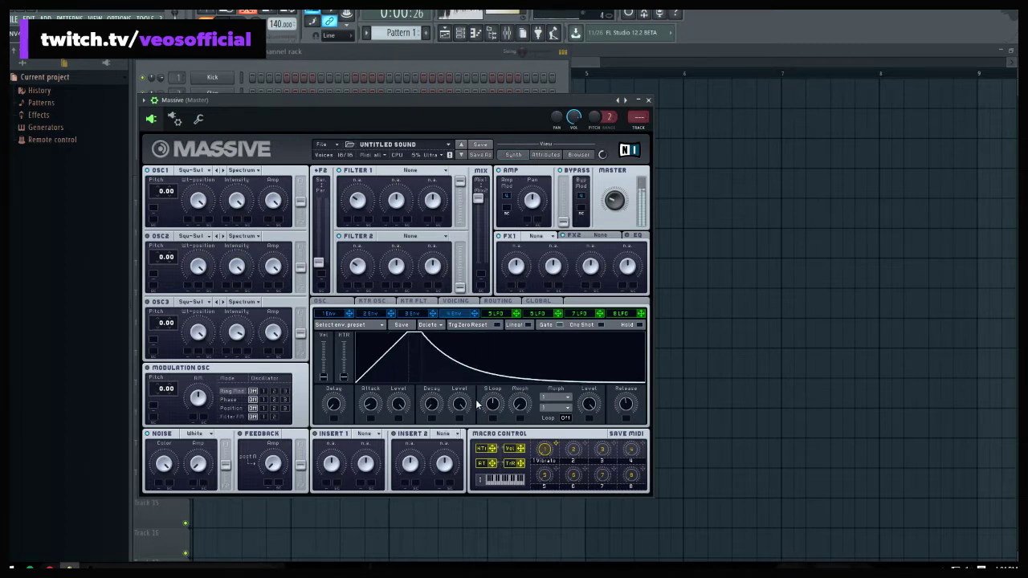
pyautogui.moveTo(432, 408); pyautogui.dragTo(429, 382)
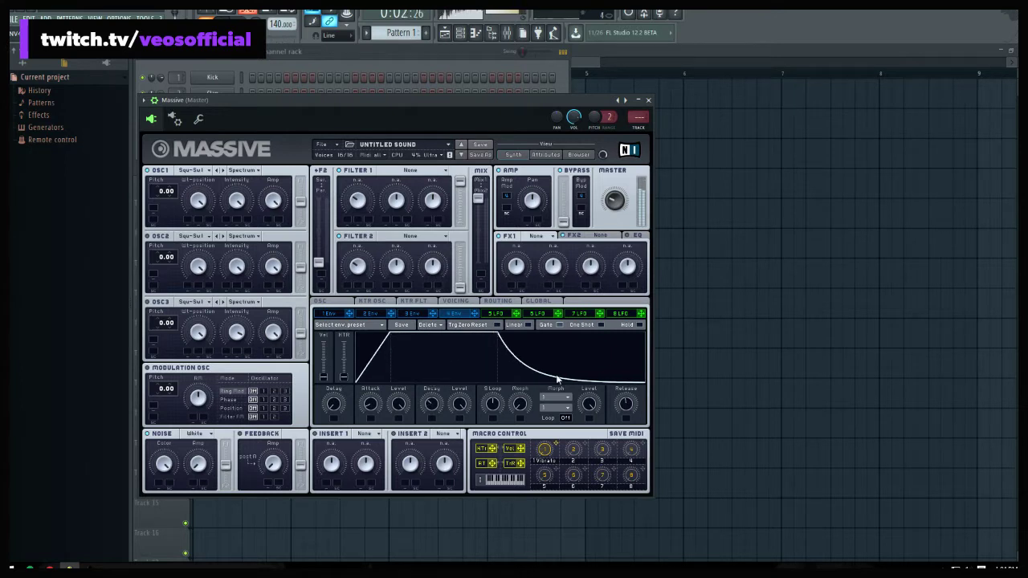
# Load the Classic Tube effect into Massive's FX1 slot
pyautogui.click(542, 238)
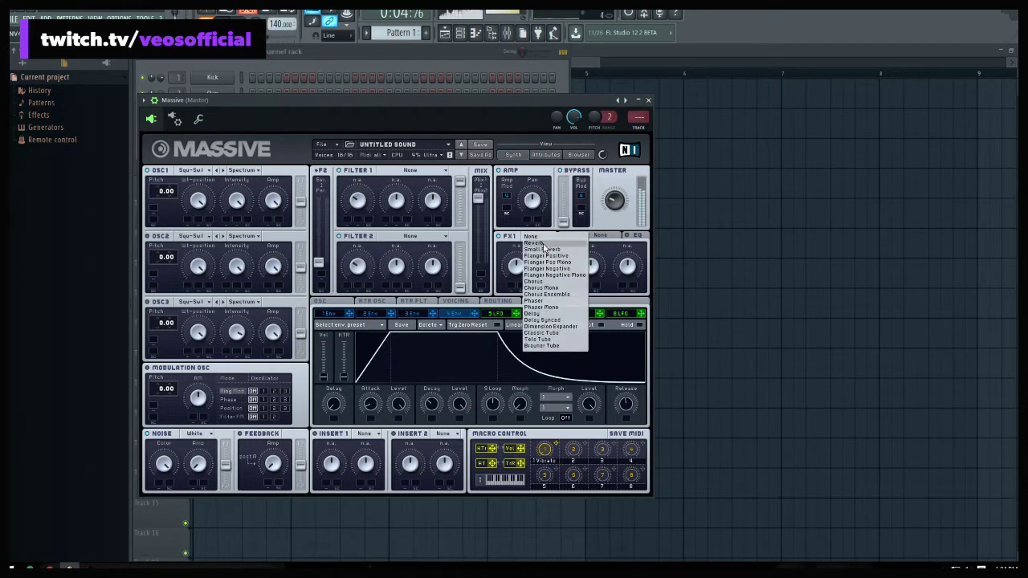
pyautogui.click(554, 333)
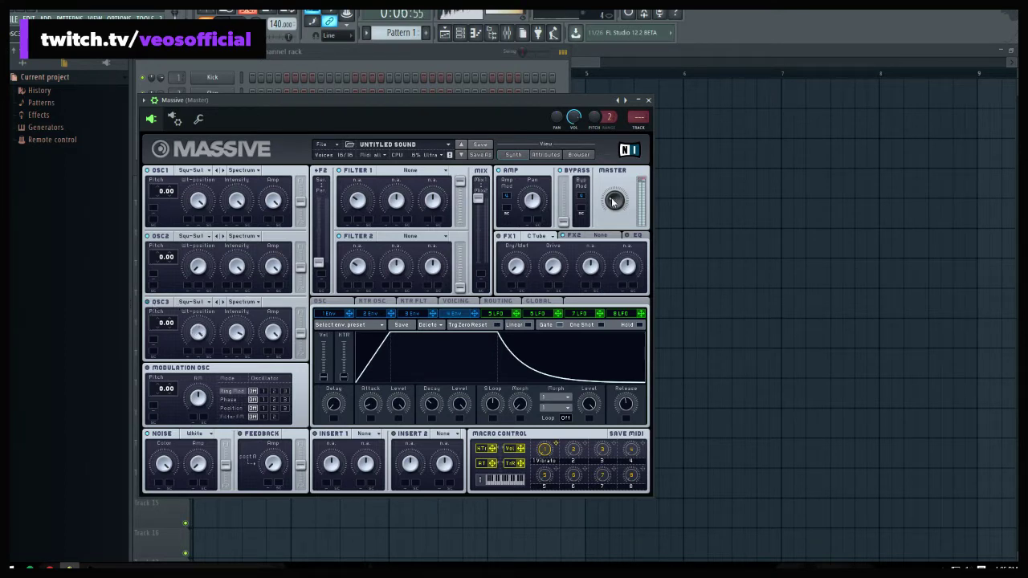
# Close Massive, stop playback, and reopen the Massive pattern in the piano roll
pyautogui.click(649, 99)
pyautogui.press('space')
pyautogui.click(294, 143)
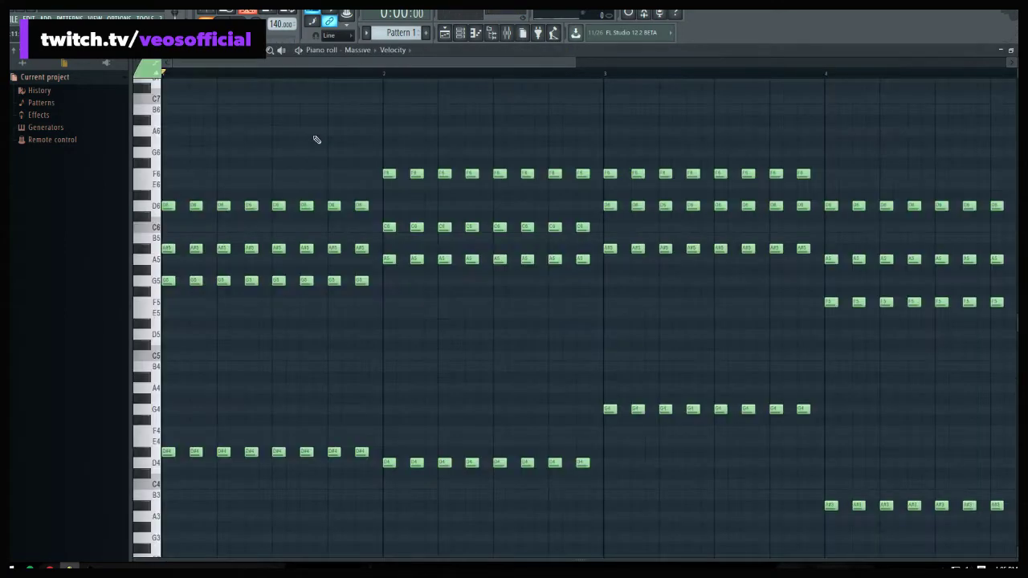
# Add a Serum channel and copy all of Massive's chord notes into its piano roll
pyautogui.hotkey('ctrl', 'a')
pyautogui.click(1021, 50)
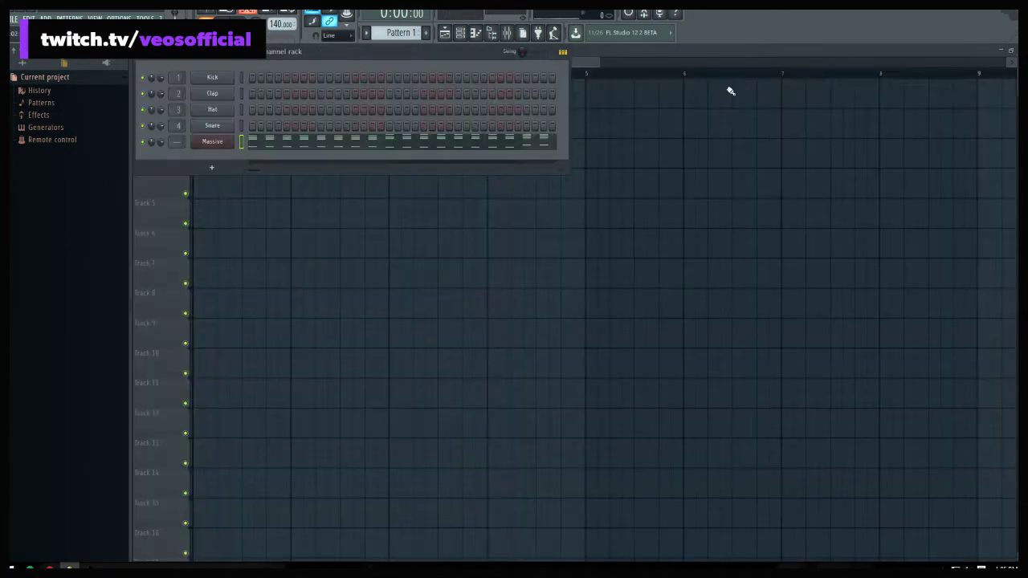
pyautogui.click(227, 171)
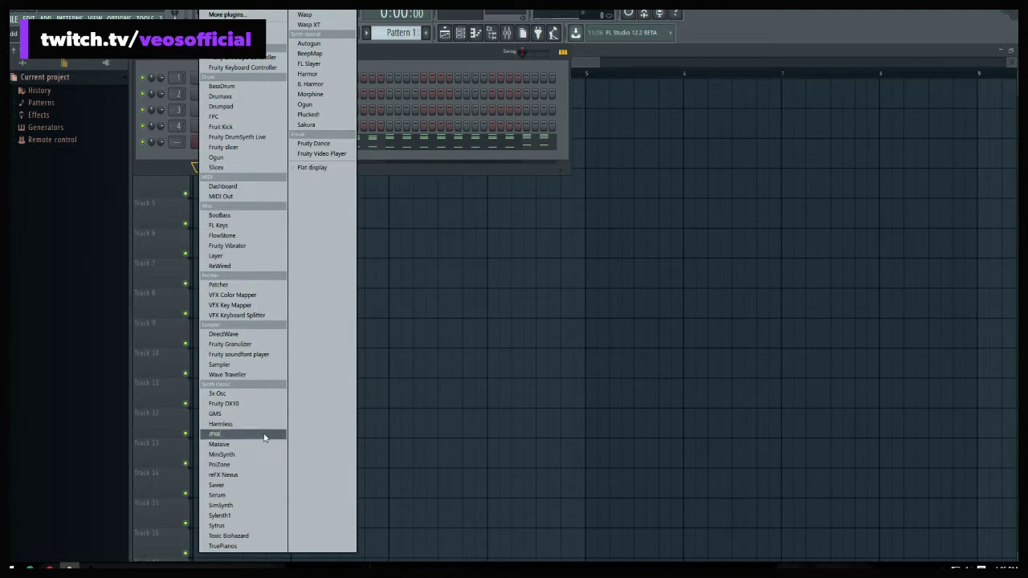
pyautogui.click(224, 494)
pyautogui.click(167, 114)
pyautogui.click(193, 128)
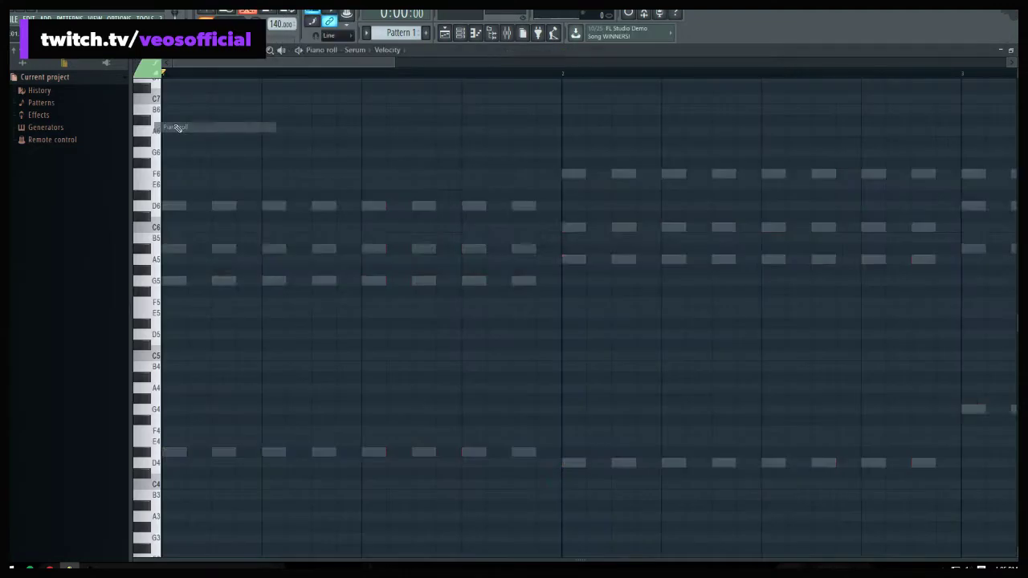
# Leave the piano roll, restart playback of the pattern, and reopen Serum's window
pyautogui.press('space')
pyautogui.press('Escape')
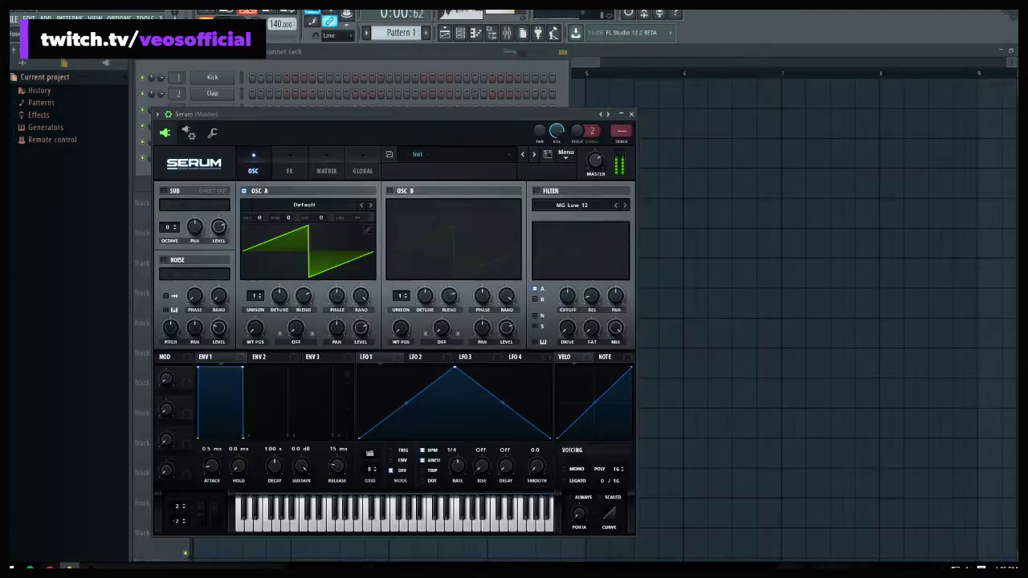
pyautogui.click(632, 114)
pyautogui.press('space')
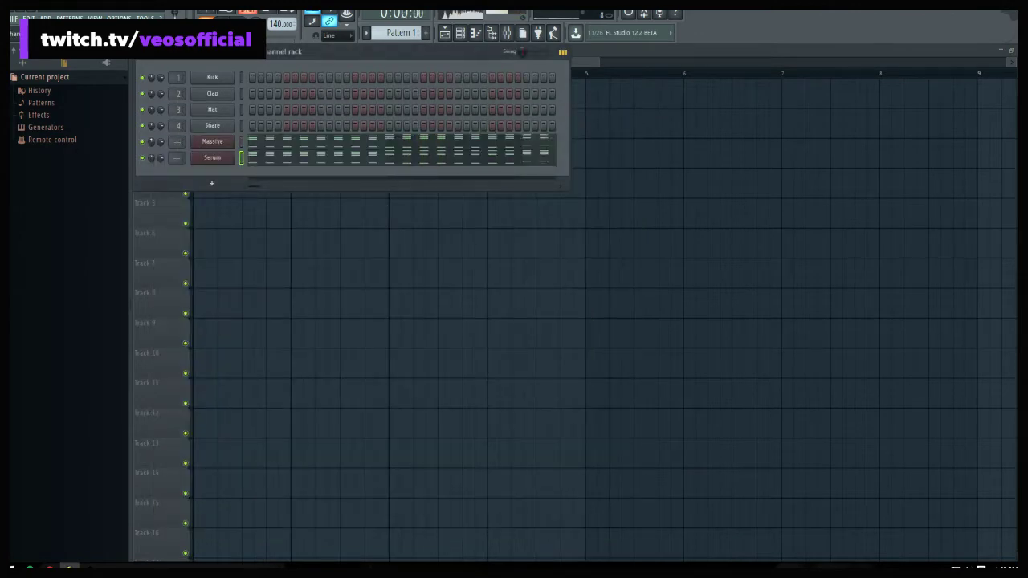
pyautogui.press('space')
pyautogui.click(211, 158)
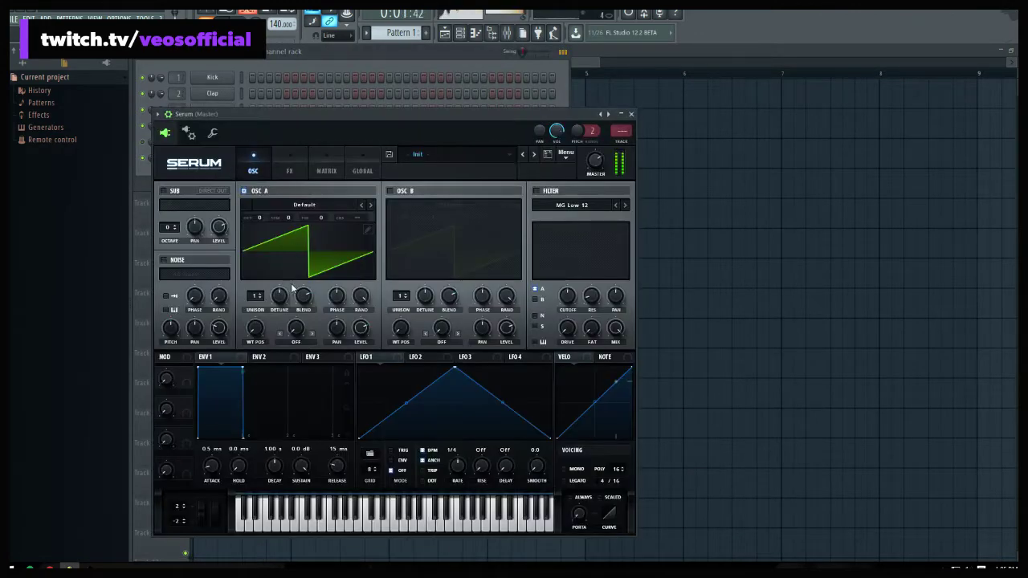
# Set OSC A's unison to 16 voices in Serum, and adjust its detune and level
pyautogui.moveTo(257, 298); pyautogui.dragTo(268, 129)
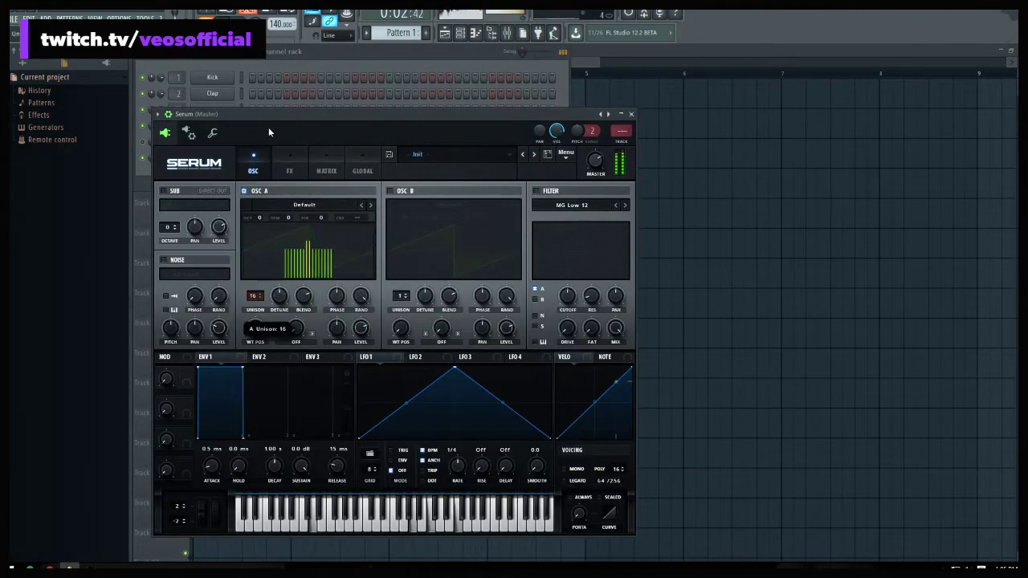
pyautogui.click(401, 191)
pyautogui.moveTo(287, 302); pyautogui.dragTo(279, 223)
pyautogui.click(389, 192)
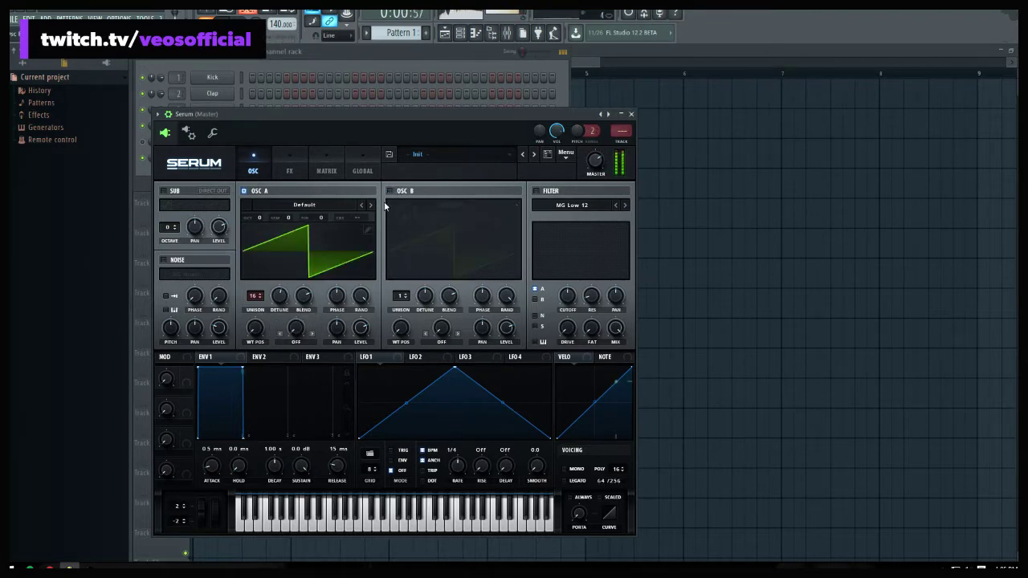
pyautogui.moveTo(279, 311)
pyautogui.mouseDown()
pyautogui.moveTo(280, 375)
pyautogui.moveTo(271, 310)
pyautogui.mouseUp()
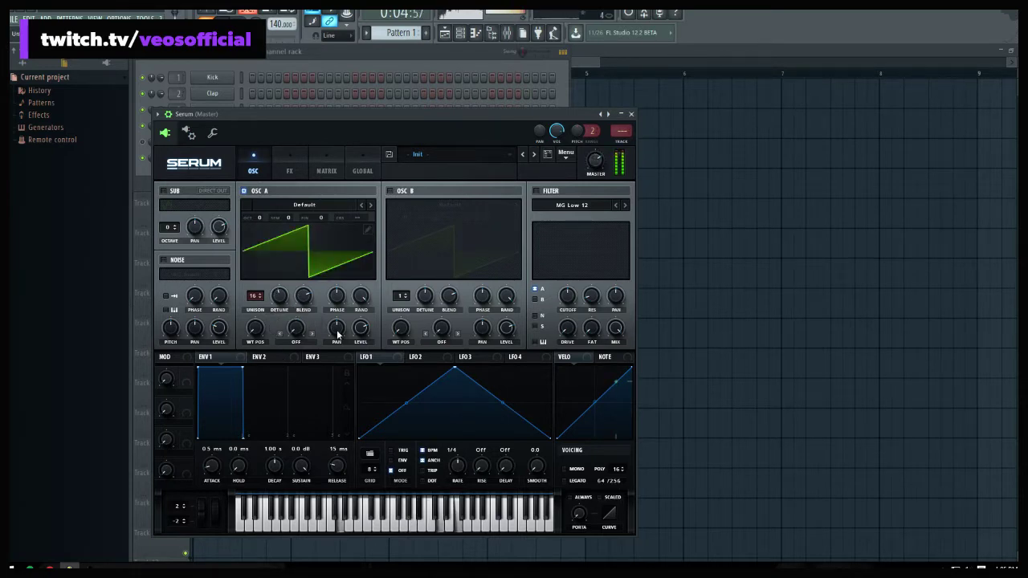
pyautogui.moveTo(364, 327); pyautogui.dragTo(362, 355)
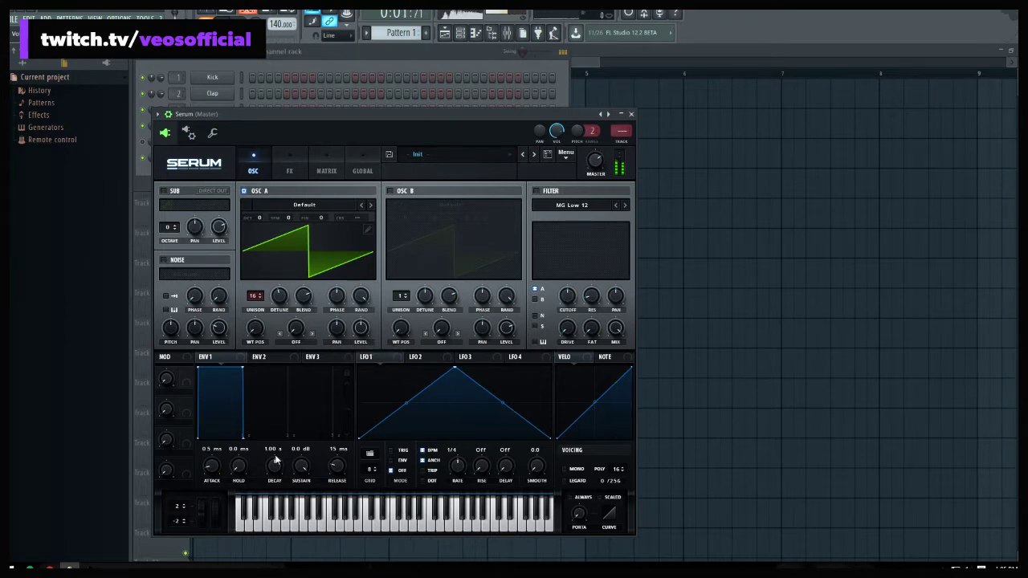
# Shape Env 1 with a 193 ms decay and 160 ms release, and set OSC B's unison to 16 voices
pyautogui.moveTo(337, 468); pyautogui.dragTo(339, 452)
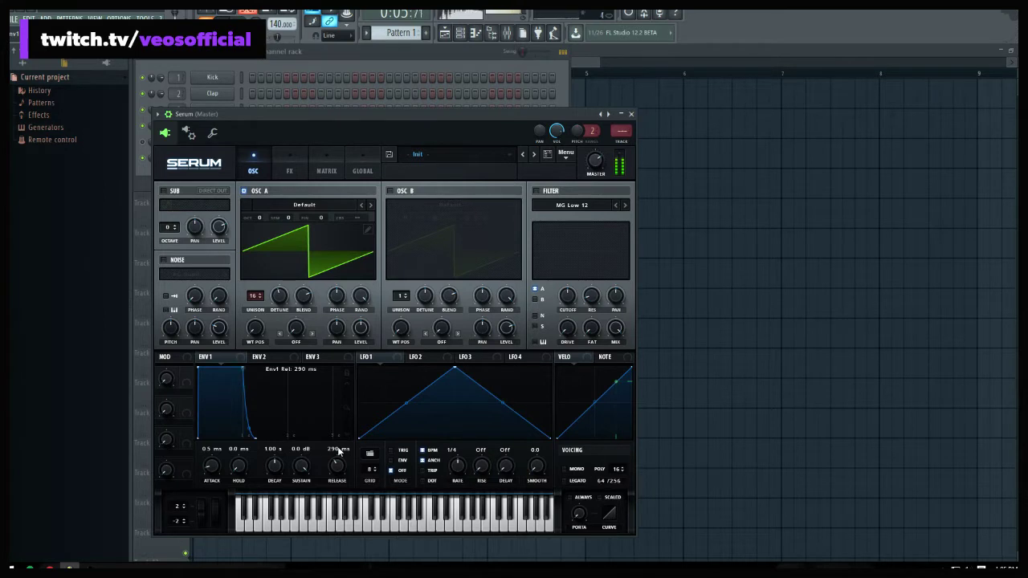
pyautogui.moveTo(338, 451); pyautogui.dragTo(270, 544)
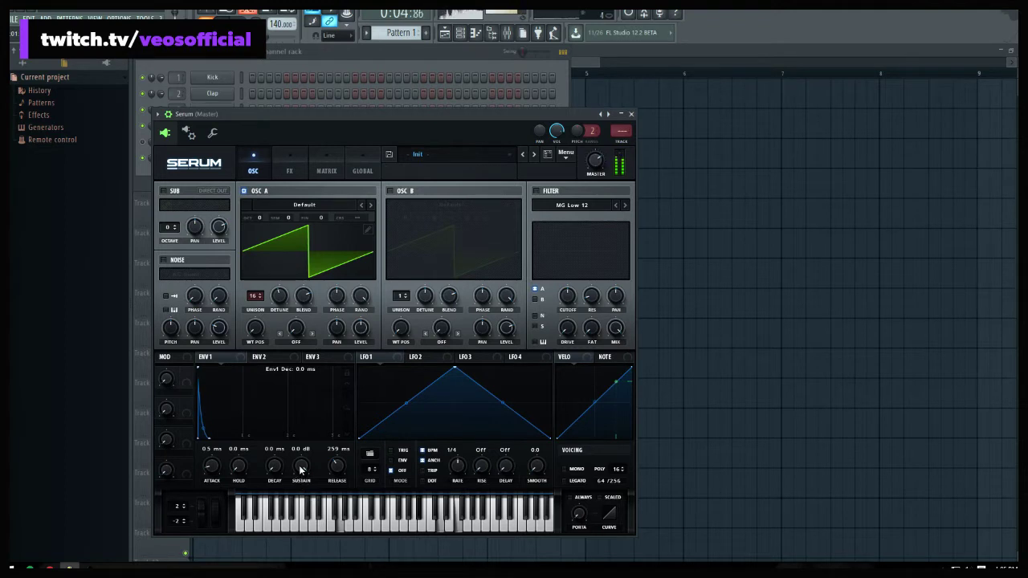
pyautogui.moveTo(301, 469); pyautogui.dragTo(283, 420)
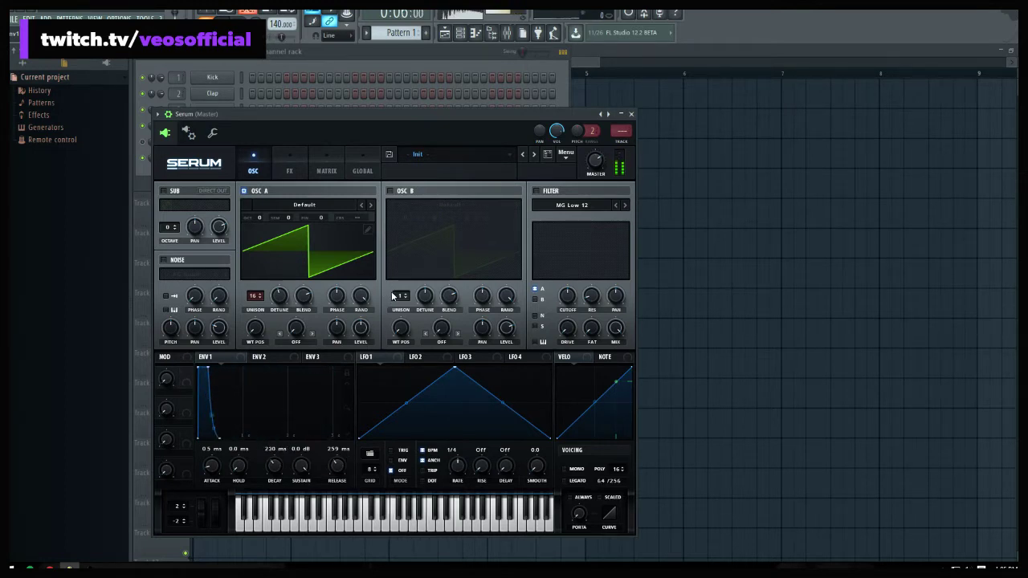
pyautogui.moveTo(392, 295); pyautogui.dragTo(401, 254)
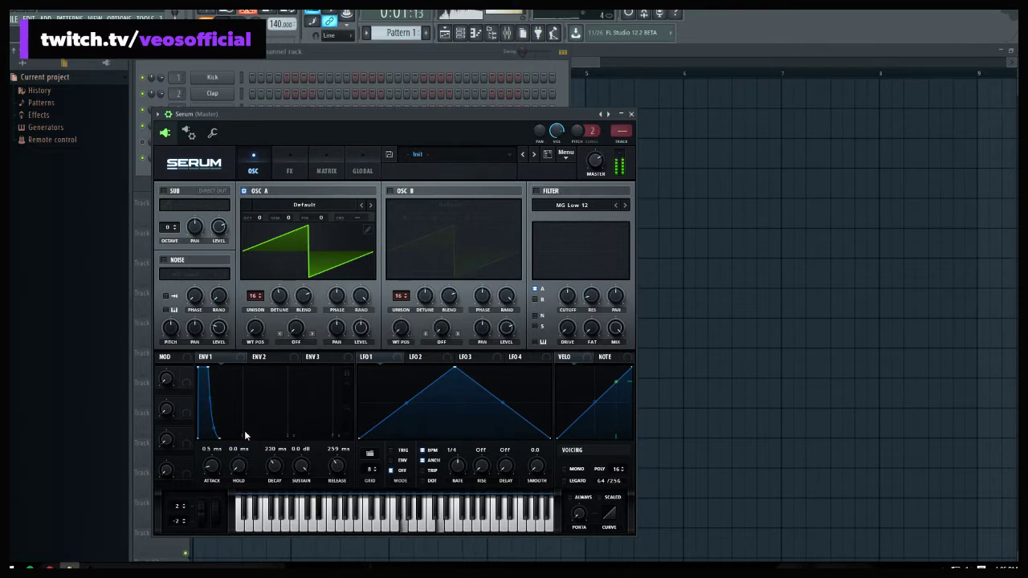
pyautogui.moveTo(274, 471); pyautogui.dragTo(330, 469)
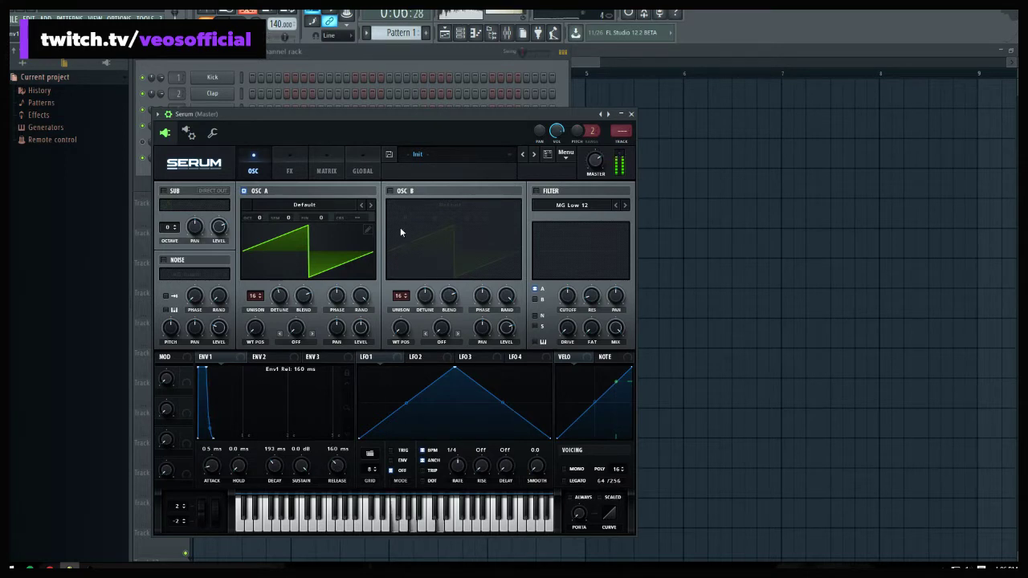
# Try layering OSC B over OSC A with adjusted detune and level
pyautogui.click(399, 194)
pyautogui.moveTo(425, 296)
pyautogui.mouseDown()
pyautogui.moveTo(426, 350)
pyautogui.moveTo(426, 286)
pyautogui.mouseUp()
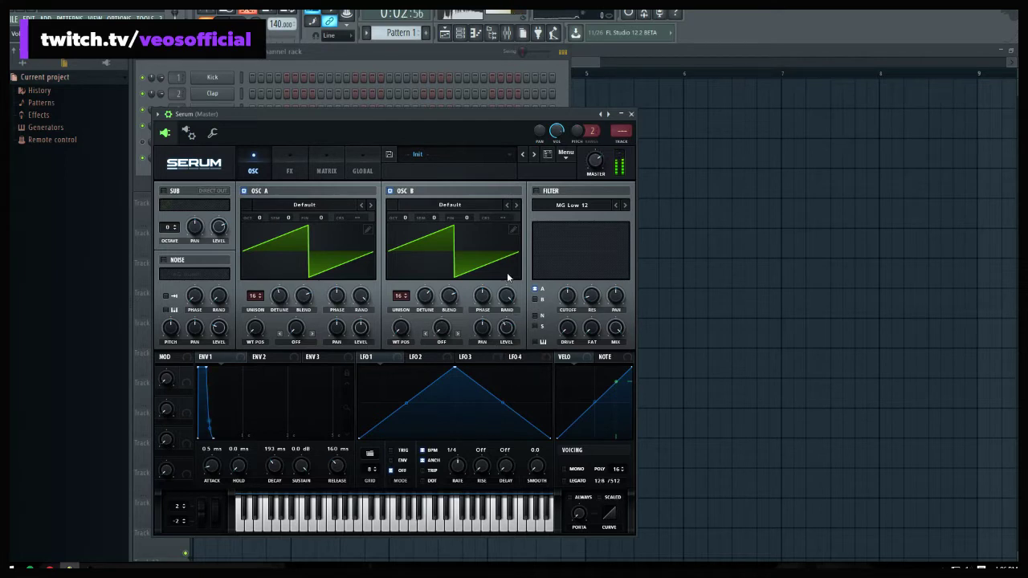
pyautogui.click(391, 191)
# Enable Serum's Hyper/Dimension effect with 5 unison voices, and audition the Chorus effect briefly
pyautogui.click(290, 167)
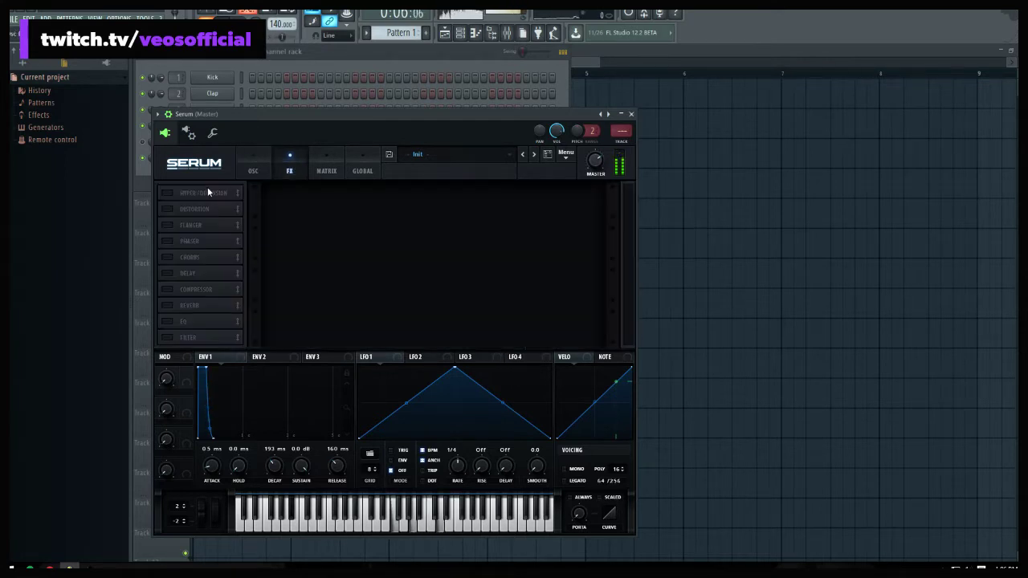
pyautogui.click(167, 194)
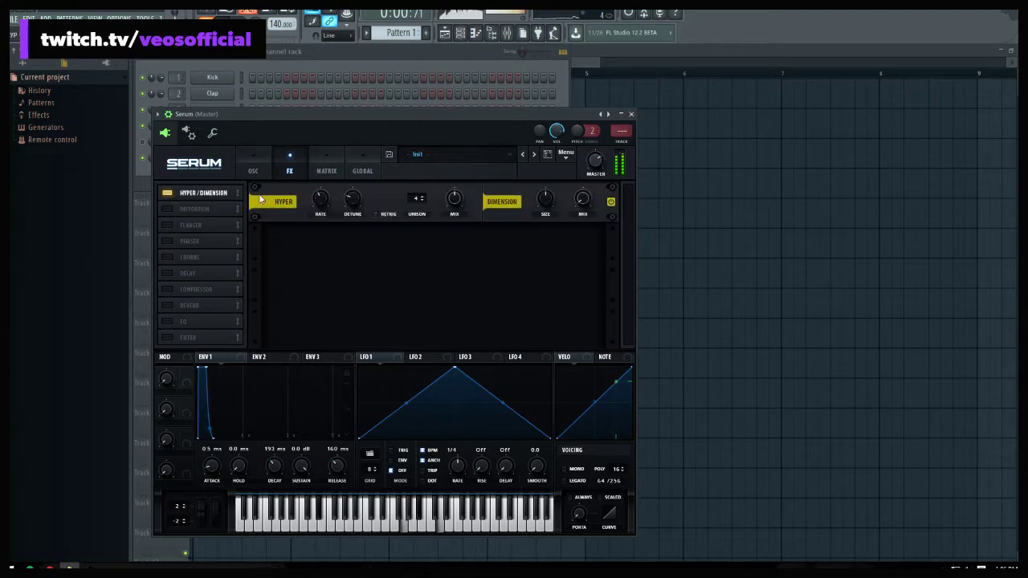
pyautogui.click(424, 201)
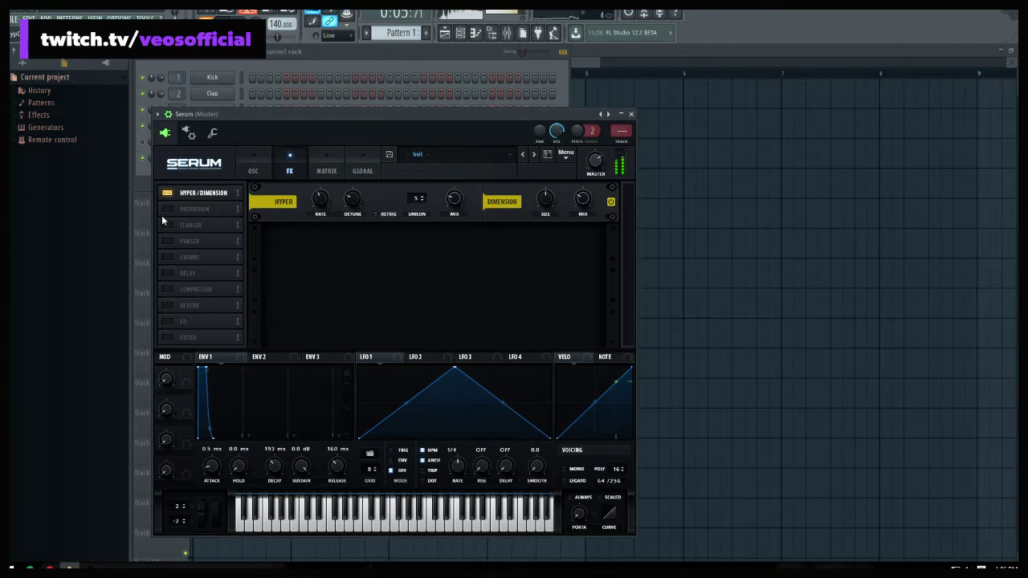
pyautogui.click(167, 257)
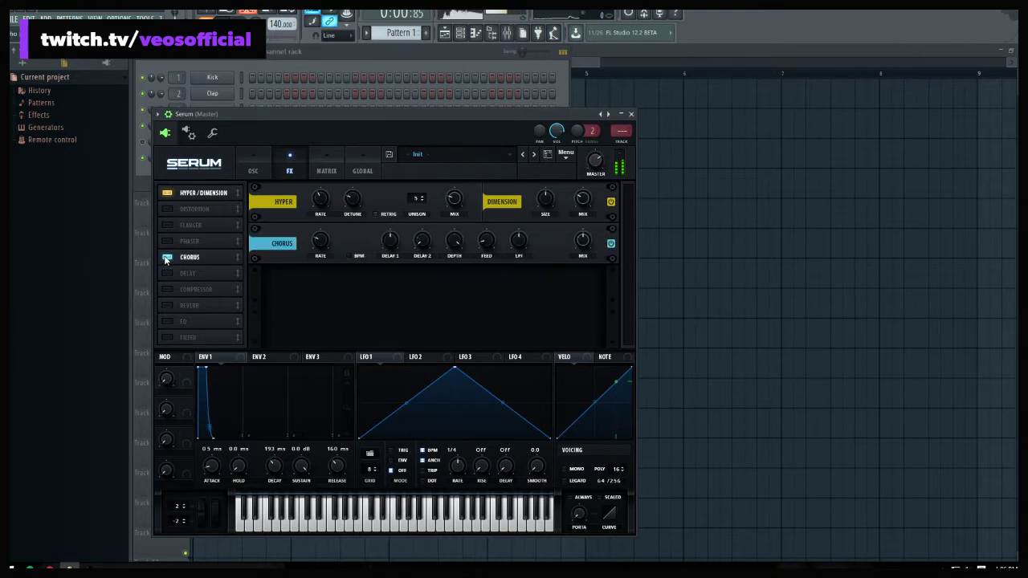
pyautogui.click(167, 257)
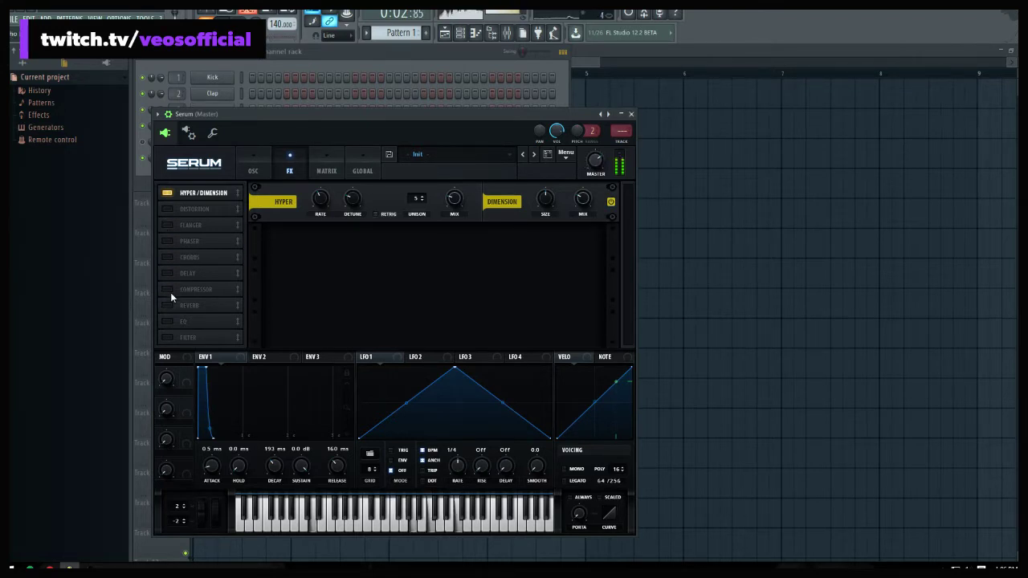
# Enable Serum's Compressor and compare multiband with normal mode while adjusting its threshold and ratio
pyautogui.click(168, 291)
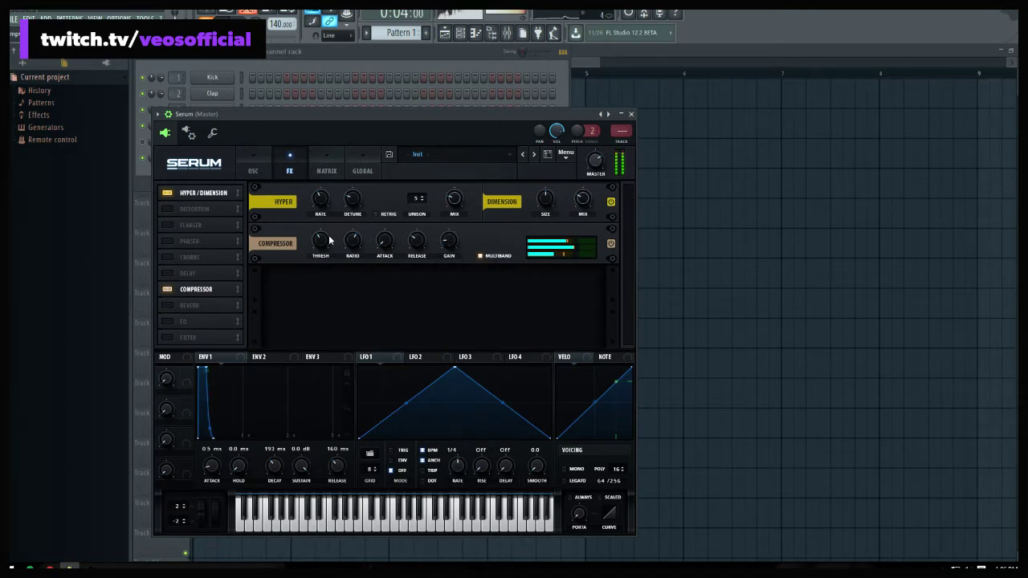
pyautogui.moveTo(317, 239)
pyautogui.mouseDown()
pyautogui.moveTo(315, 218)
pyautogui.moveTo(313, 232)
pyautogui.mouseUp()
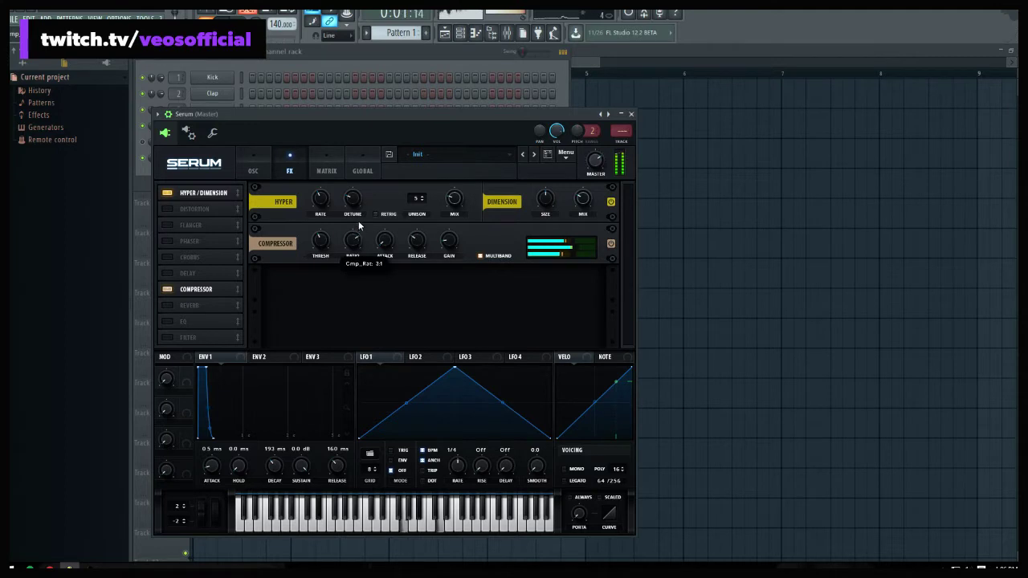
pyautogui.click(480, 256)
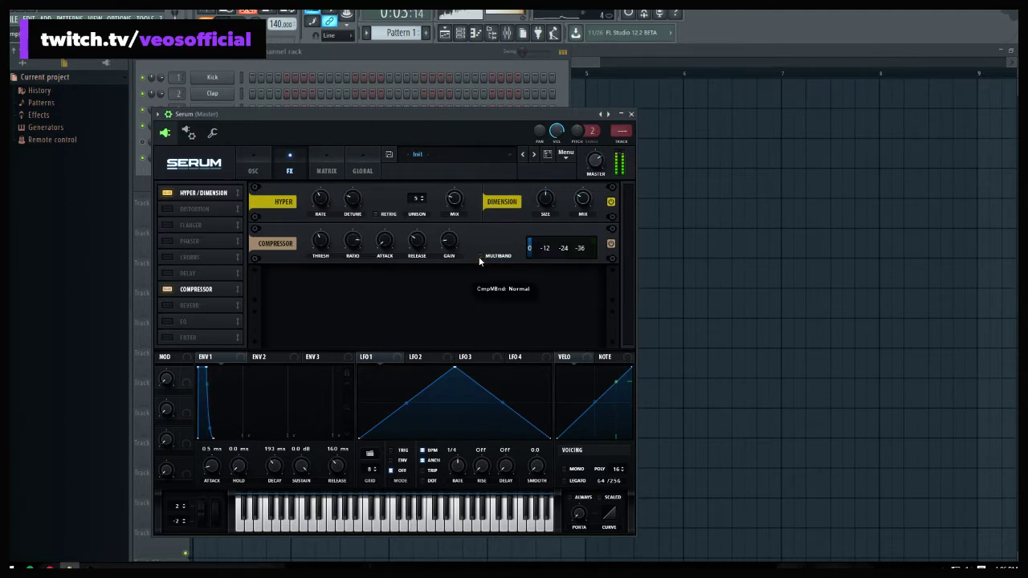
# Set the Compressor's gain to 10.7 dB, and readjust its threshold and ratio
pyautogui.moveTo(449, 241); pyautogui.dragTo(441, 206)
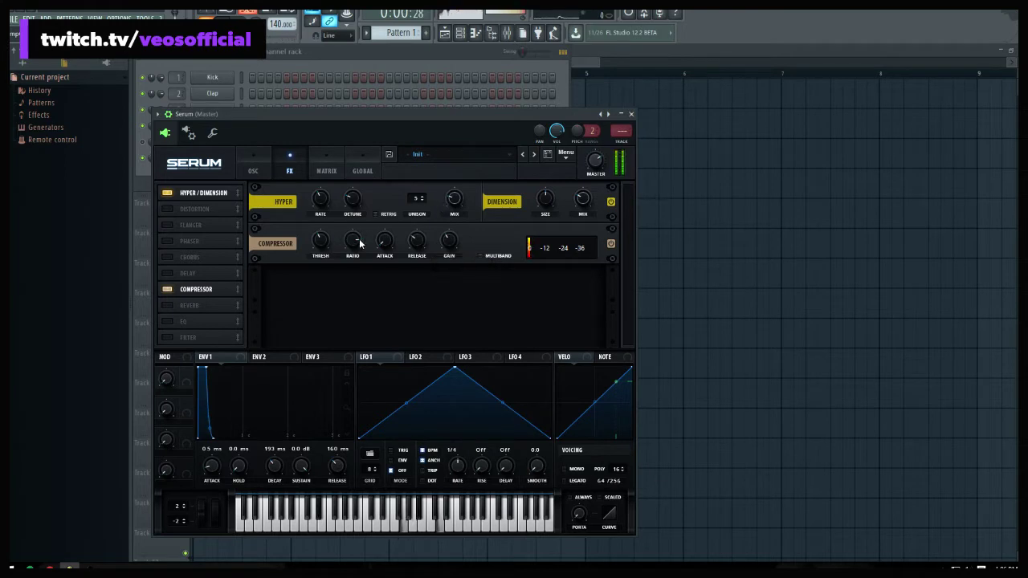
pyautogui.moveTo(322, 241); pyautogui.dragTo(331, 279)
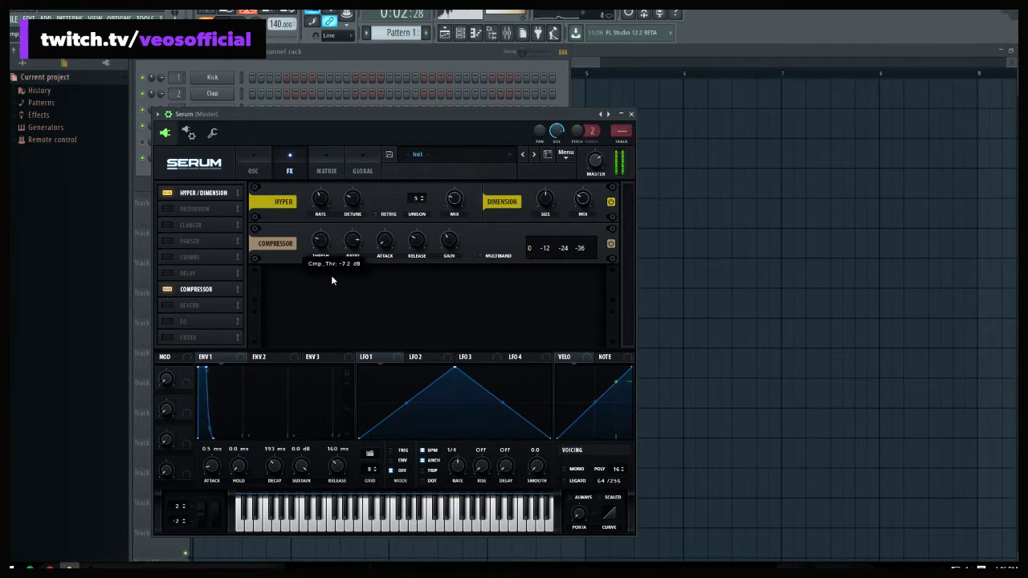
pyautogui.moveTo(324, 241); pyautogui.dragTo(321, 206)
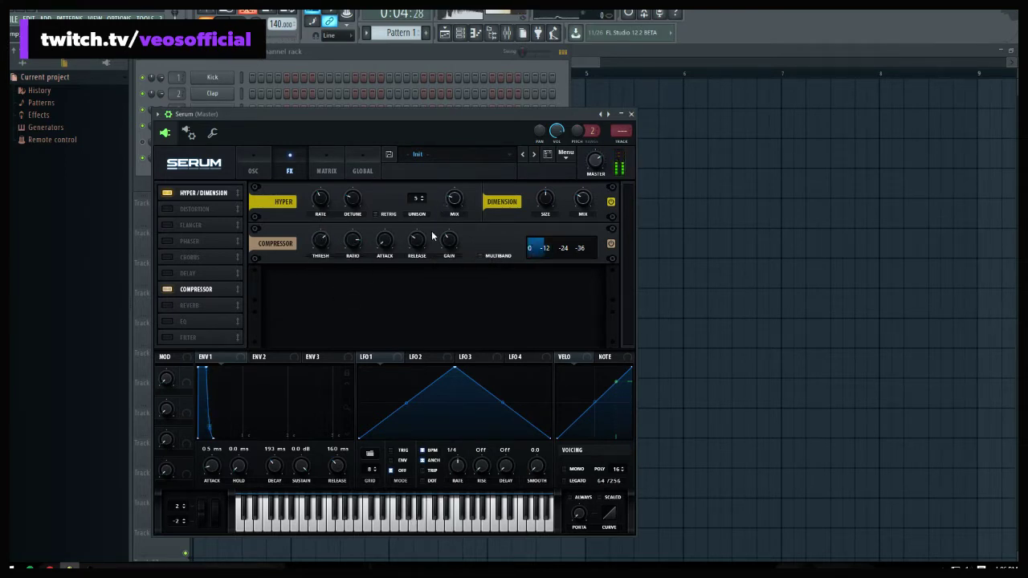
pyautogui.moveTo(357, 242)
pyautogui.mouseDown()
pyautogui.moveTo(363, 334)
pyautogui.moveTo(348, 251)
pyautogui.mouseUp()
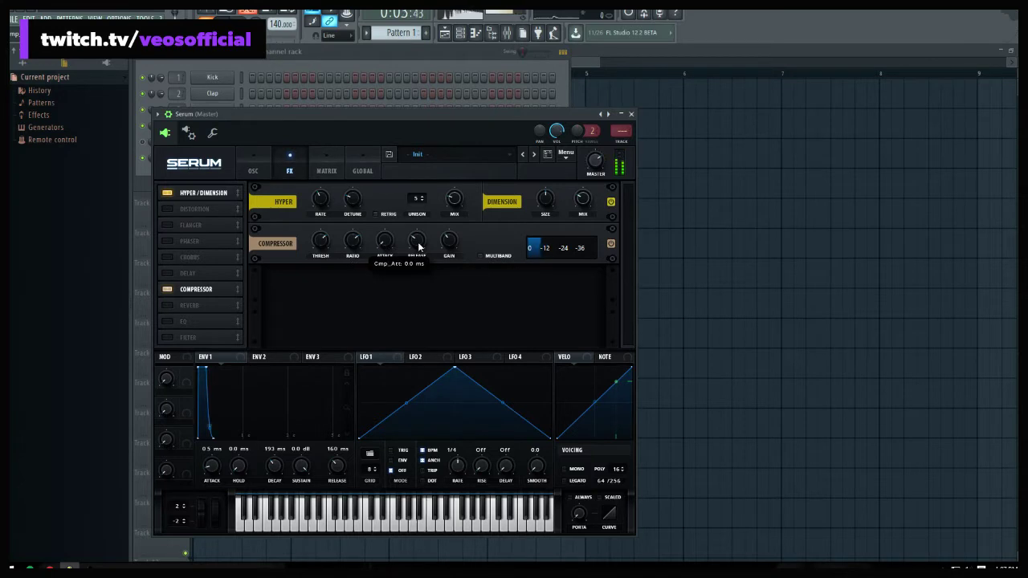
pyautogui.moveTo(417, 244); pyautogui.dragTo(451, 256)
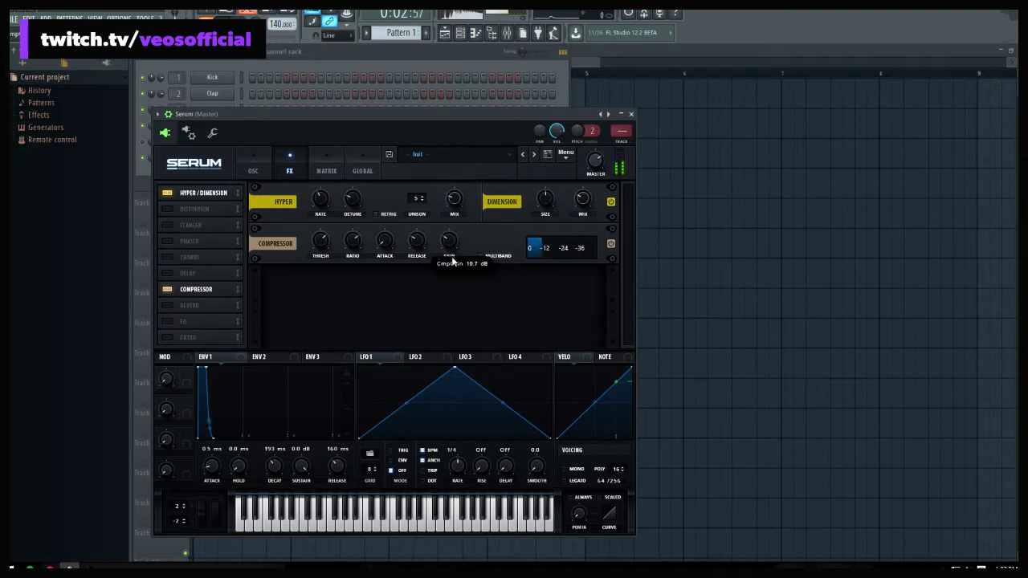
# Enable Serum's Reverb effect and set Env 1's release to 0.0 ms
pyautogui.click(171, 306)
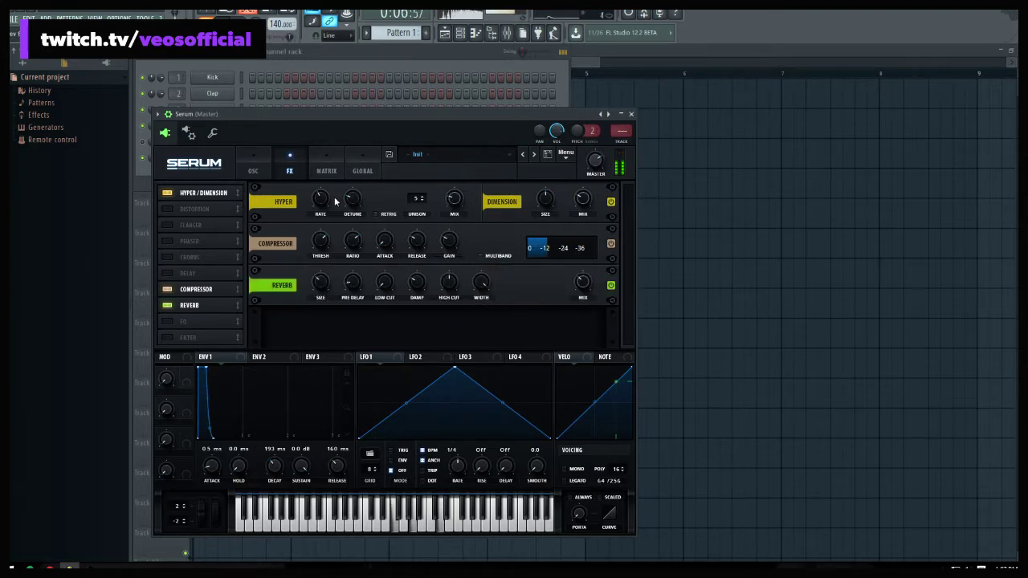
pyautogui.click(631, 115)
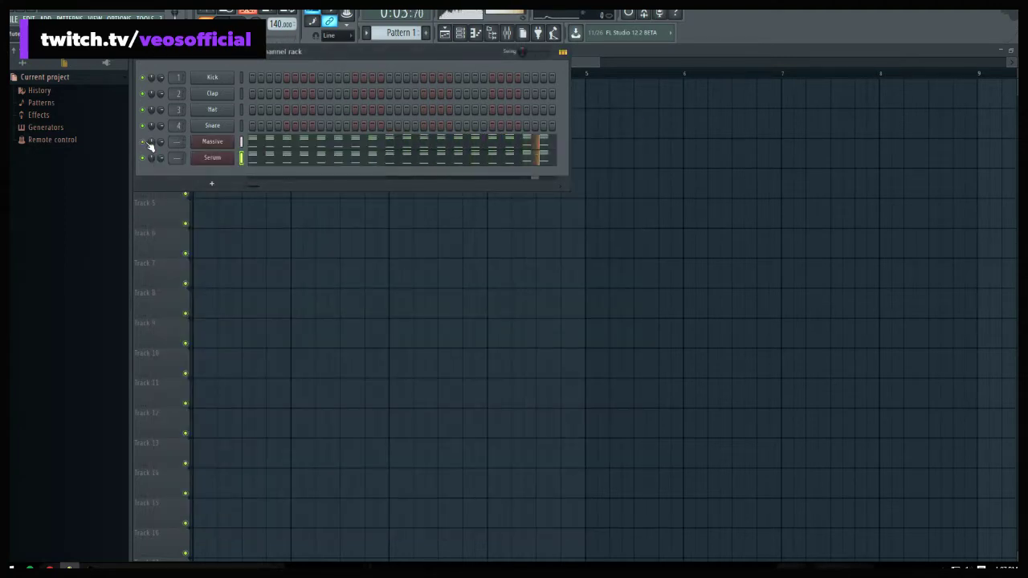
pyautogui.click(225, 161)
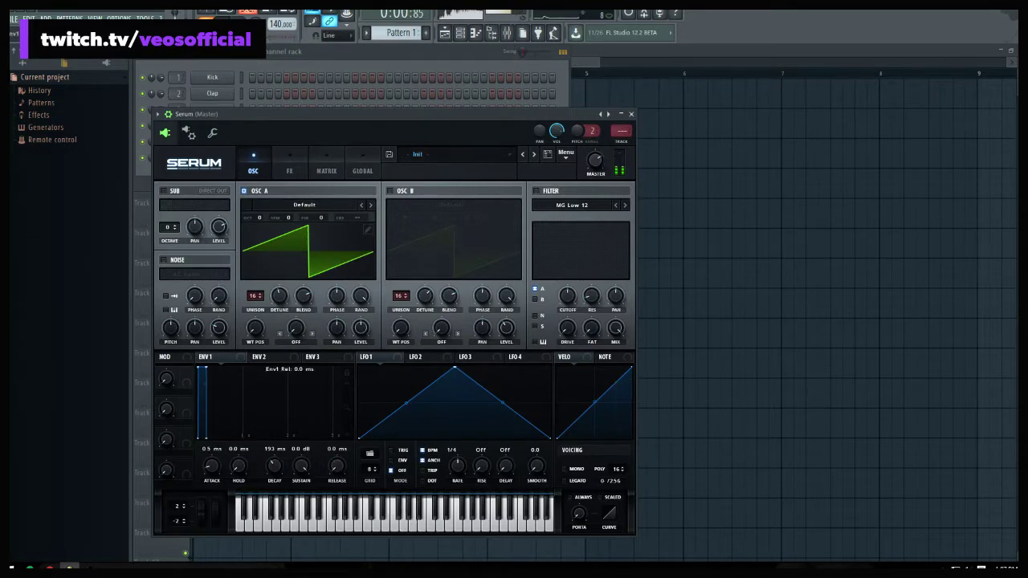
pyautogui.click(631, 114)
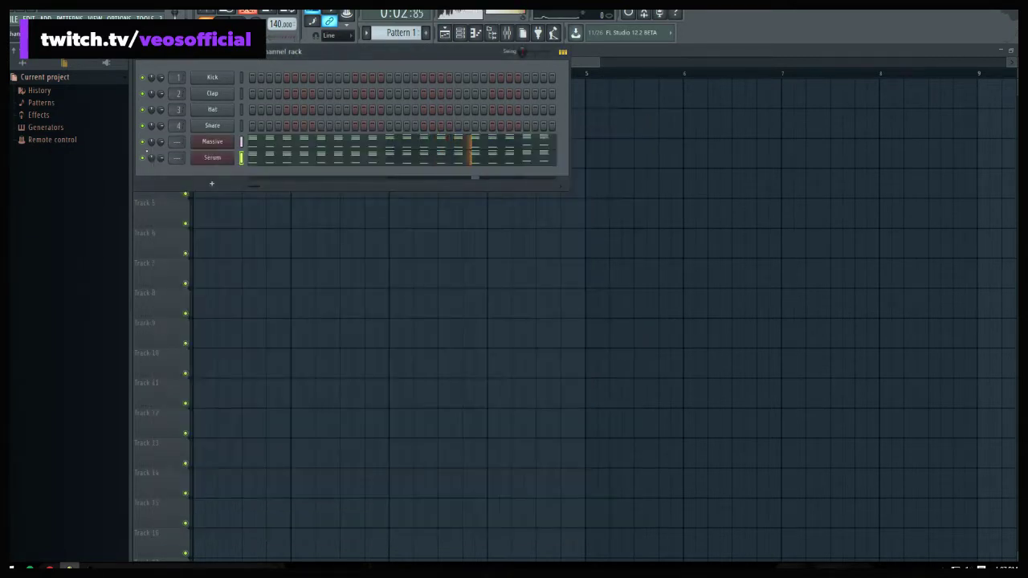
# Switch Serum's Compressor to multiband, adjust the master volume, and close the synth
pyautogui.click(225, 161)
pyautogui.click(289, 171)
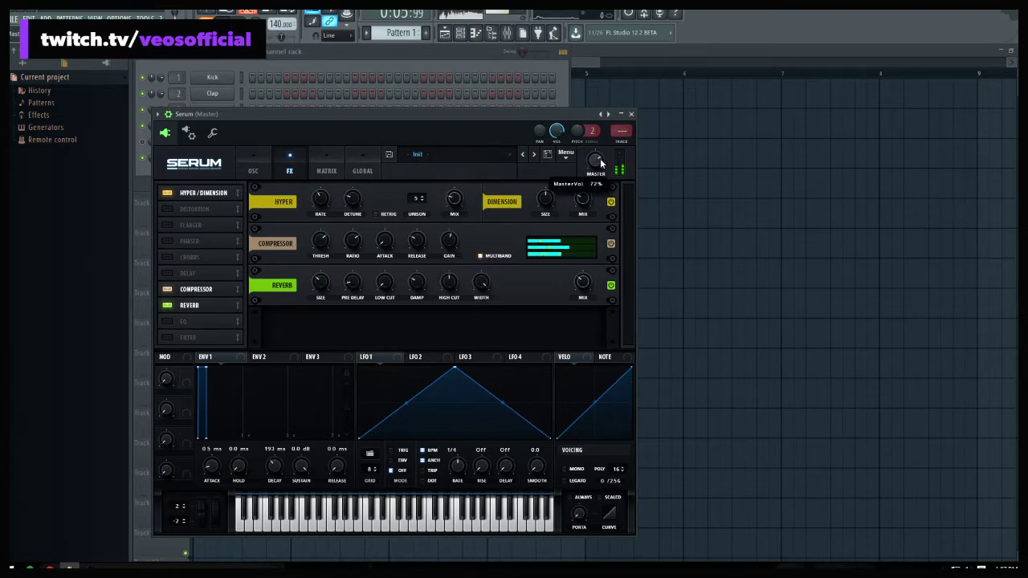
pyautogui.moveTo(601, 163); pyautogui.dragTo(604, 158)
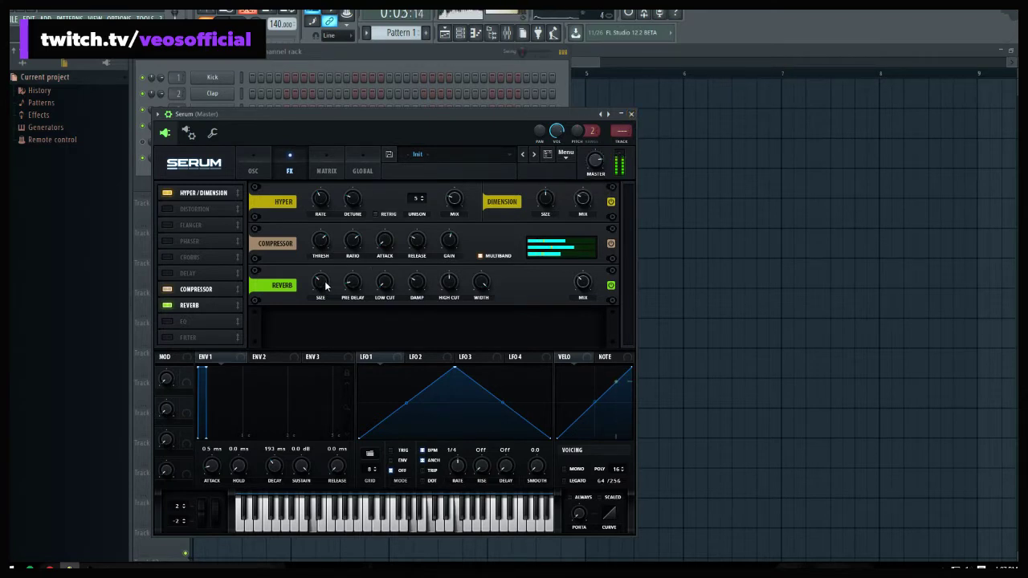
pyautogui.click(631, 115)
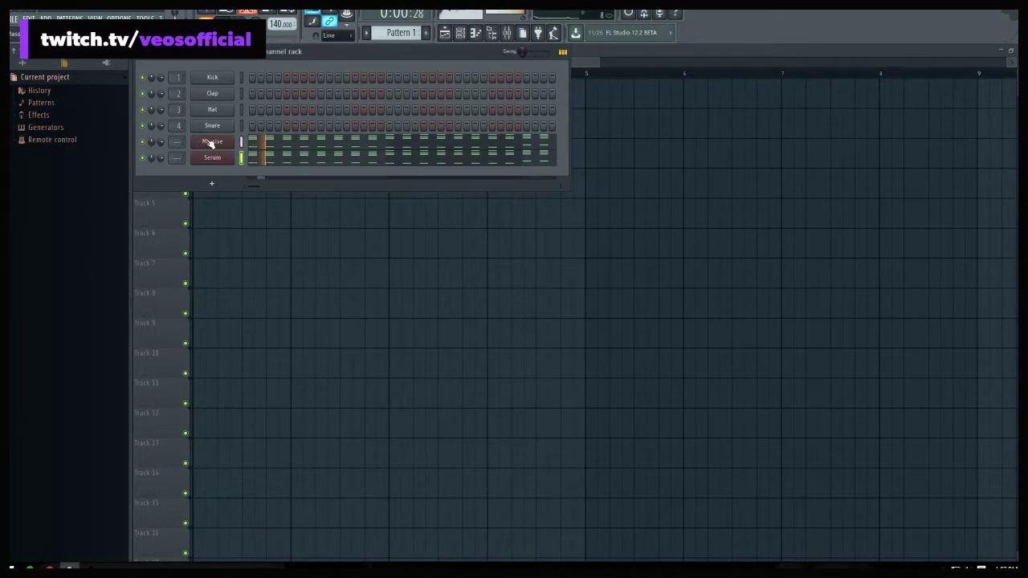
# Open Massive and shorten the release of its 4 Env envelope
pyautogui.click(210, 143)
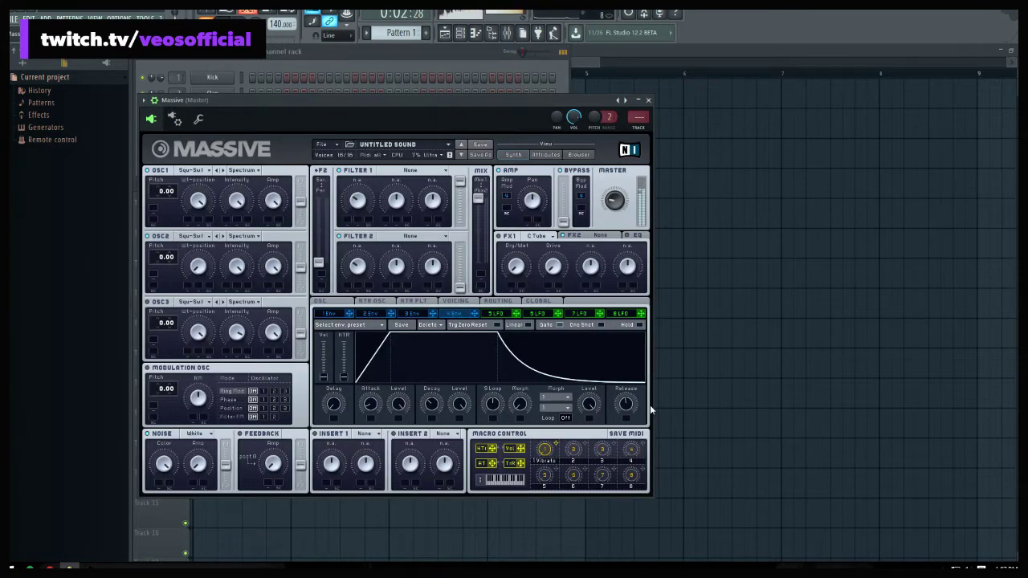
pyautogui.moveTo(627, 405); pyautogui.dragTo(639, 508)
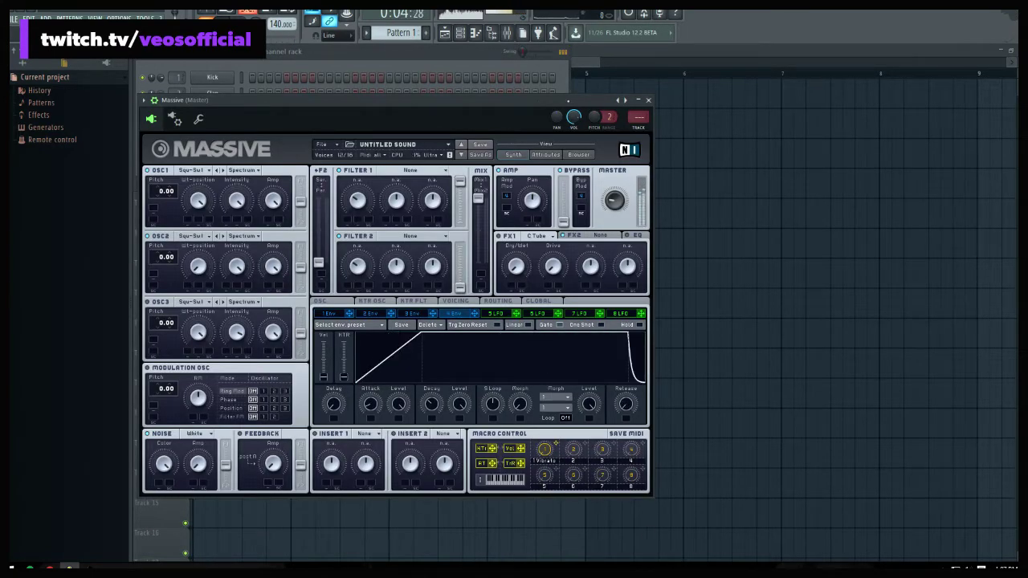
# Close the open Massive synth, add a second Massive instrument channel, and initialise it with a new sound
pyautogui.click(648, 102)
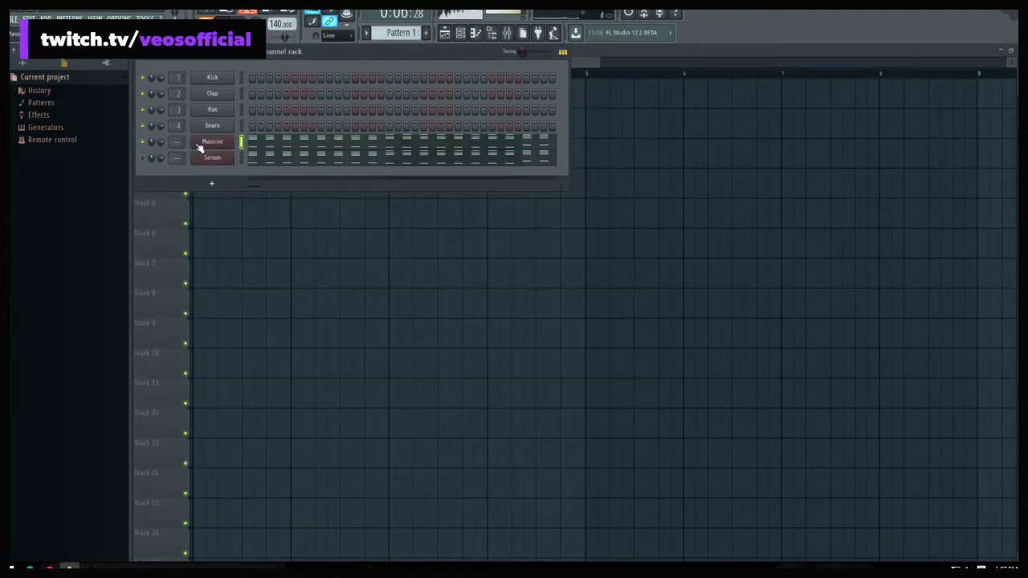
pyautogui.press('space')
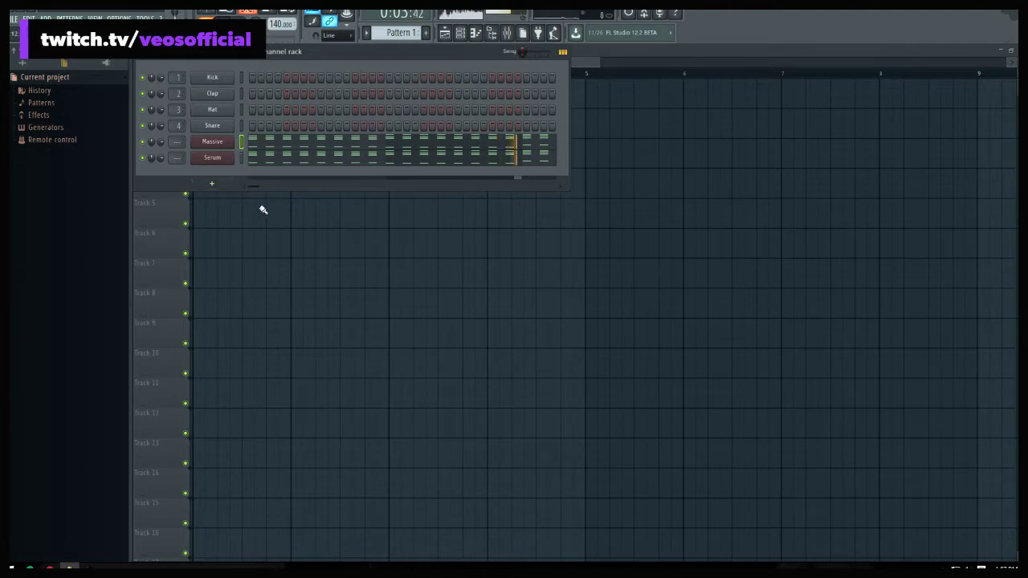
pyautogui.click(214, 186)
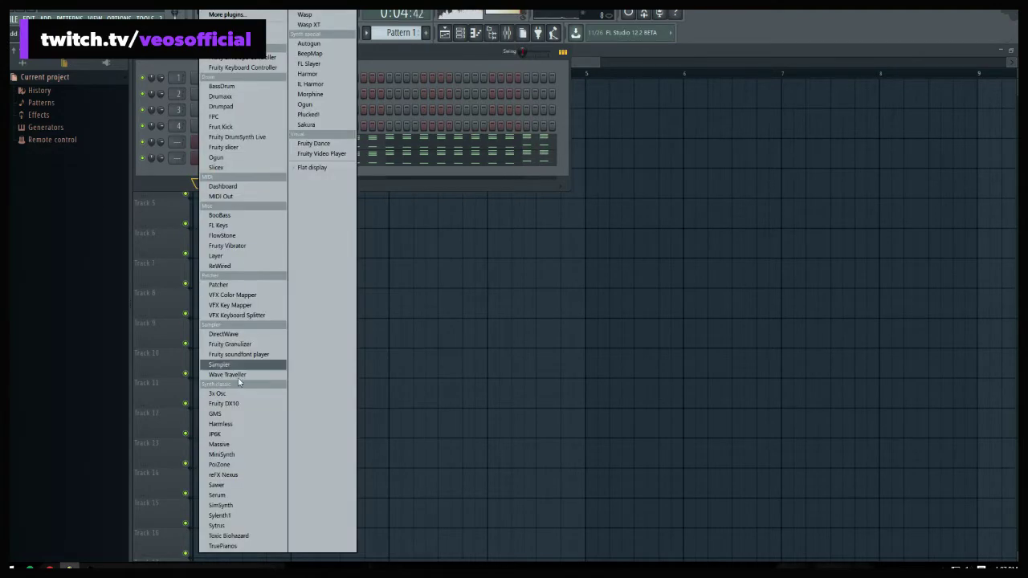
pyautogui.click(220, 445)
pyautogui.click(349, 174)
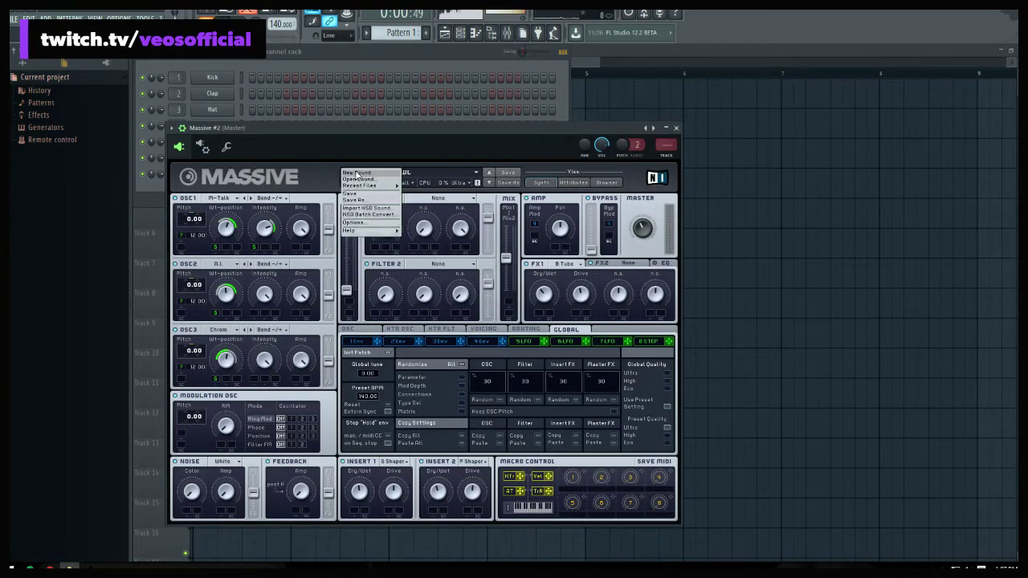
pyautogui.click(351, 173)
# Open the second Massive's piano roll and draw a one-bar D#3 bass note in bar 1
pyautogui.click(173, 129)
pyautogui.click(191, 141)
pyautogui.press('space')
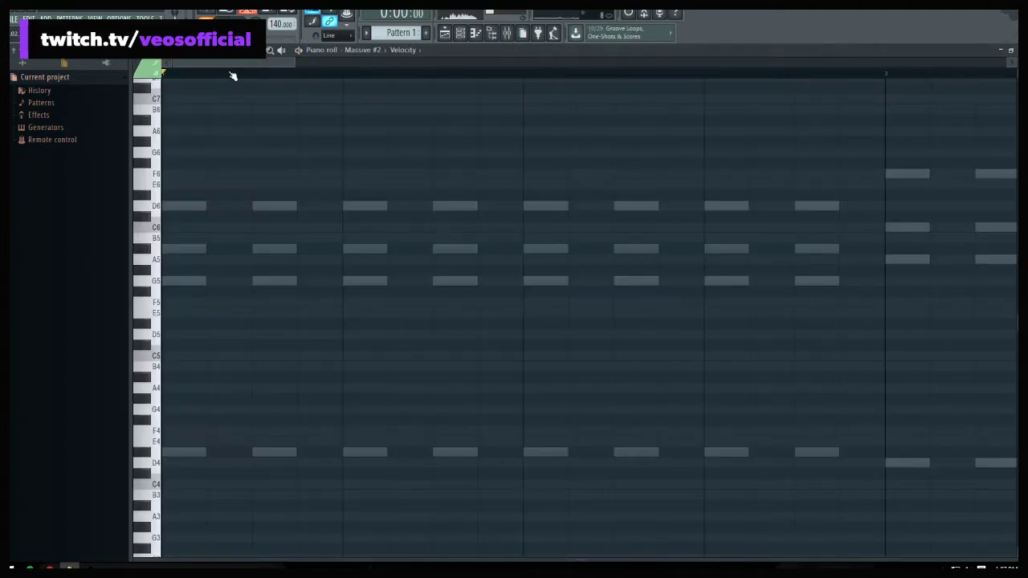
pyautogui.scroll(-4, 233, 75)
pyautogui.moveTo(170, 453); pyautogui.dragTo(119, 547)
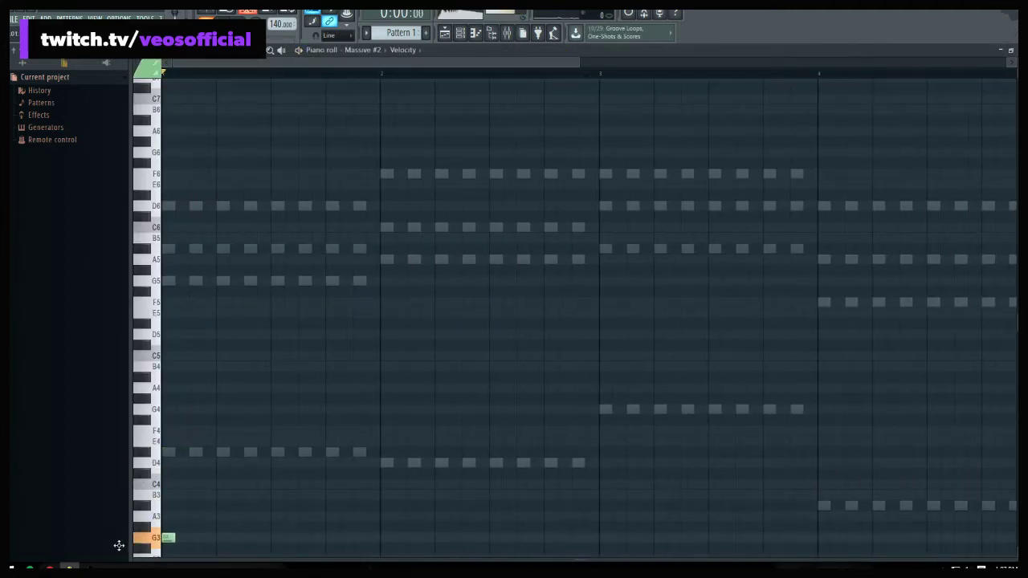
pyautogui.scroll(-4, 119, 547)
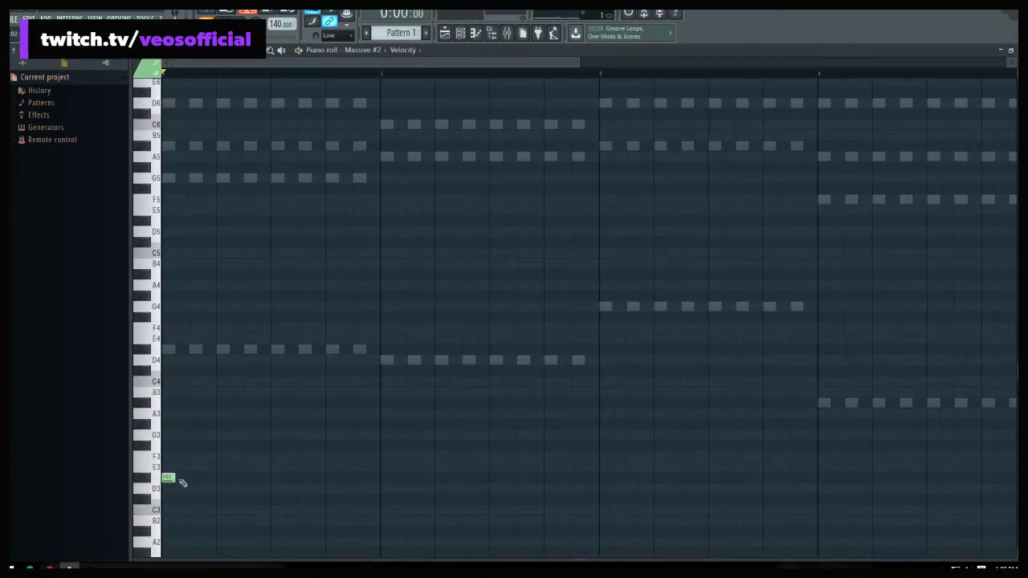
pyautogui.press('space')
pyautogui.press('space')
pyautogui.moveTo(174, 478); pyautogui.dragTo(383, 479)
pyautogui.press('space')
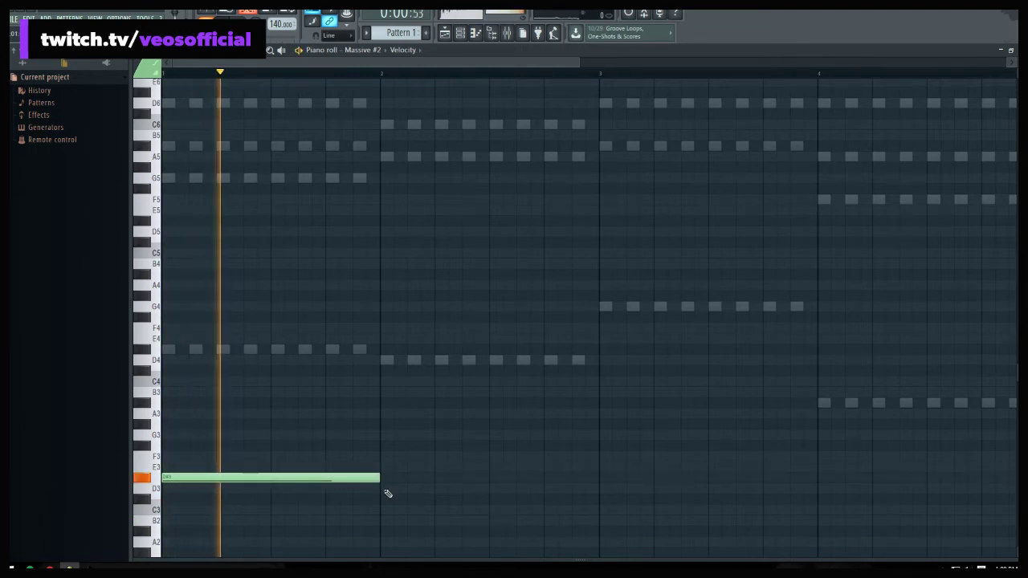
# Add one-bar bass notes D3 in bar 2, G3 in bar 3 and A#2 in bar 4
pyautogui.click(387, 490)
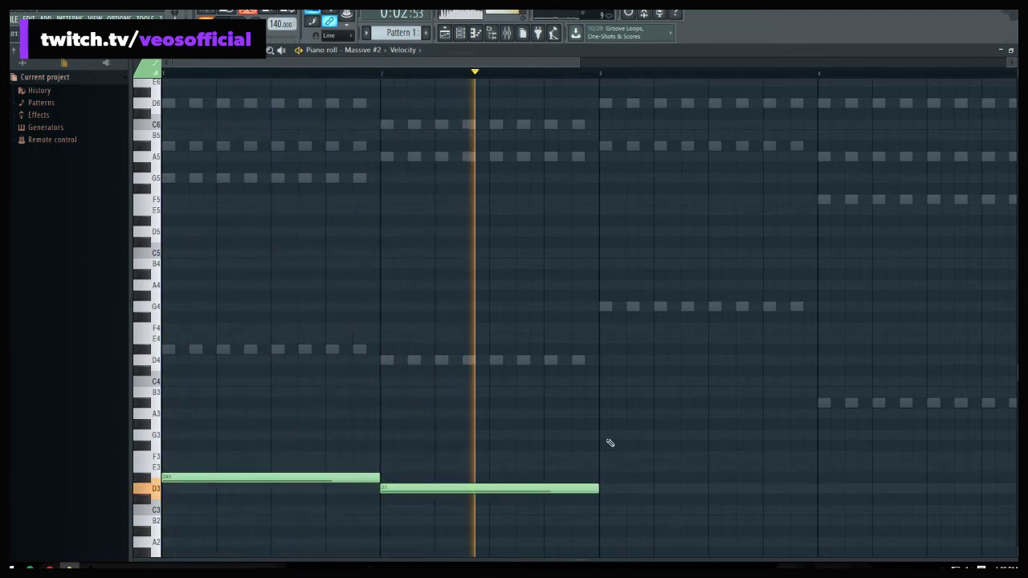
pyautogui.click(606, 435)
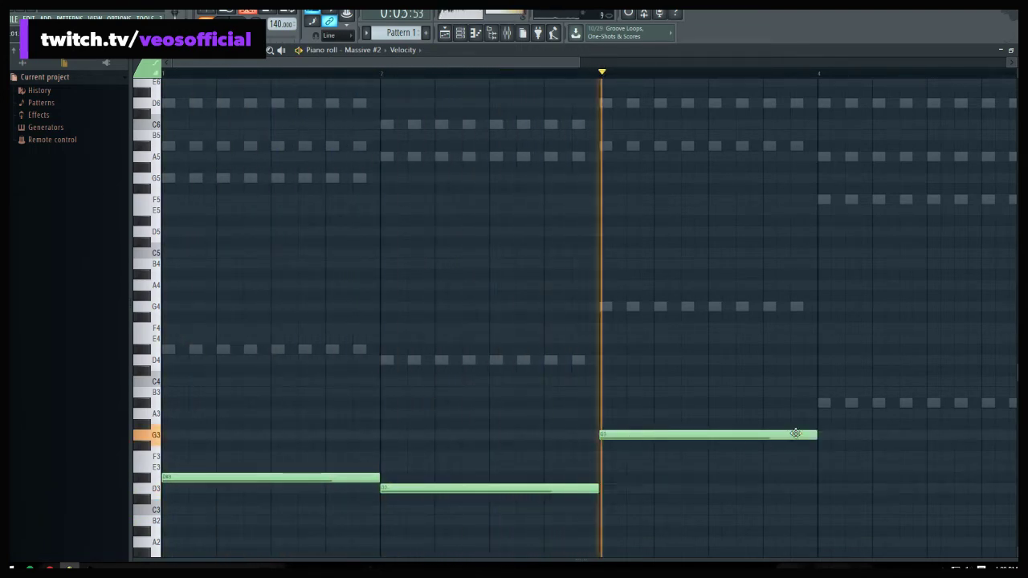
pyautogui.click(817, 532)
pyautogui.scroll(-2, 691, 80)
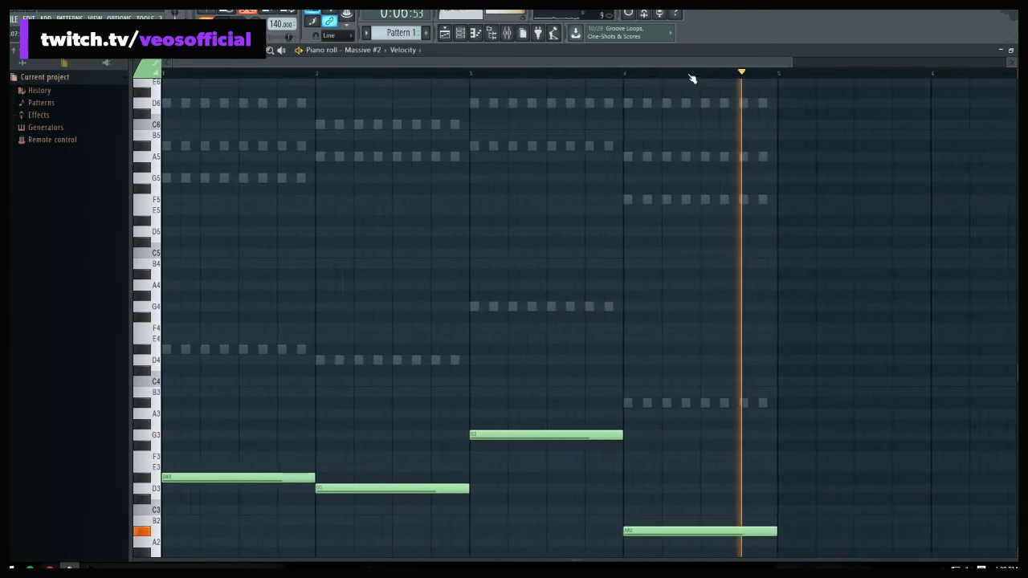
pyautogui.scroll(-1, 691, 78)
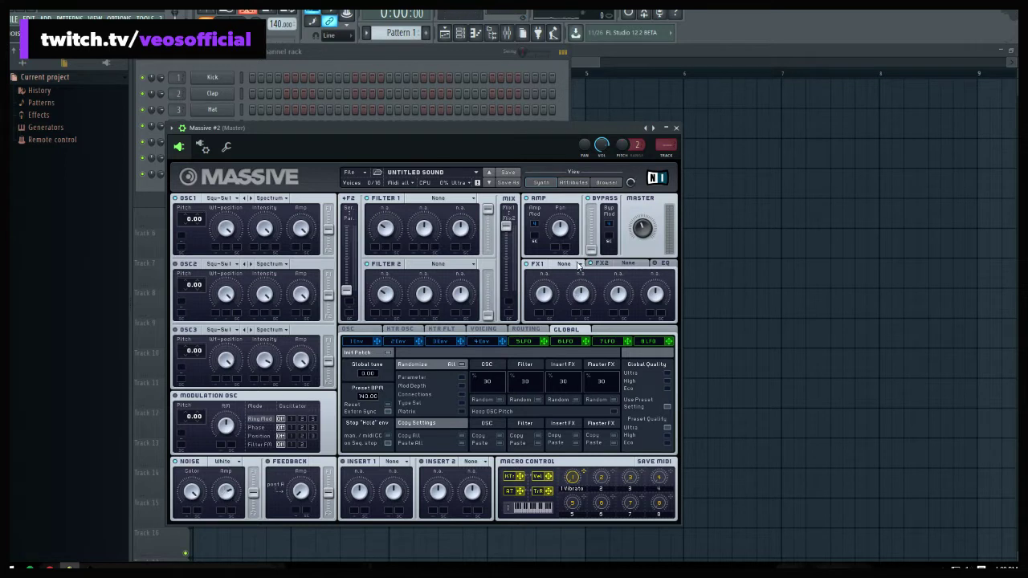
# Set the second Massive's FX1 effect to Tele Tube and close the synth
pyautogui.click(579, 265)
pyautogui.click(592, 369)
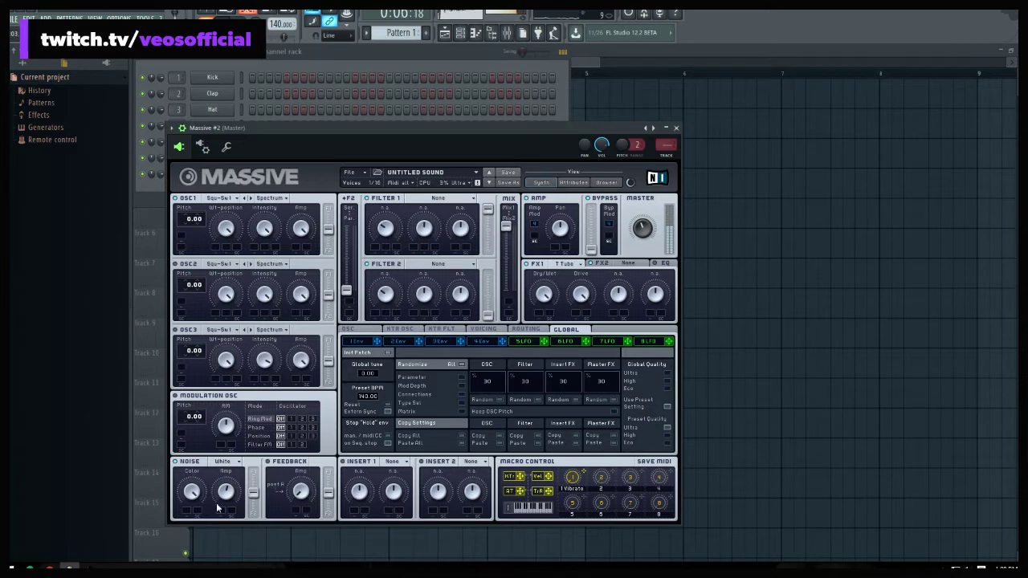
pyautogui.click(676, 128)
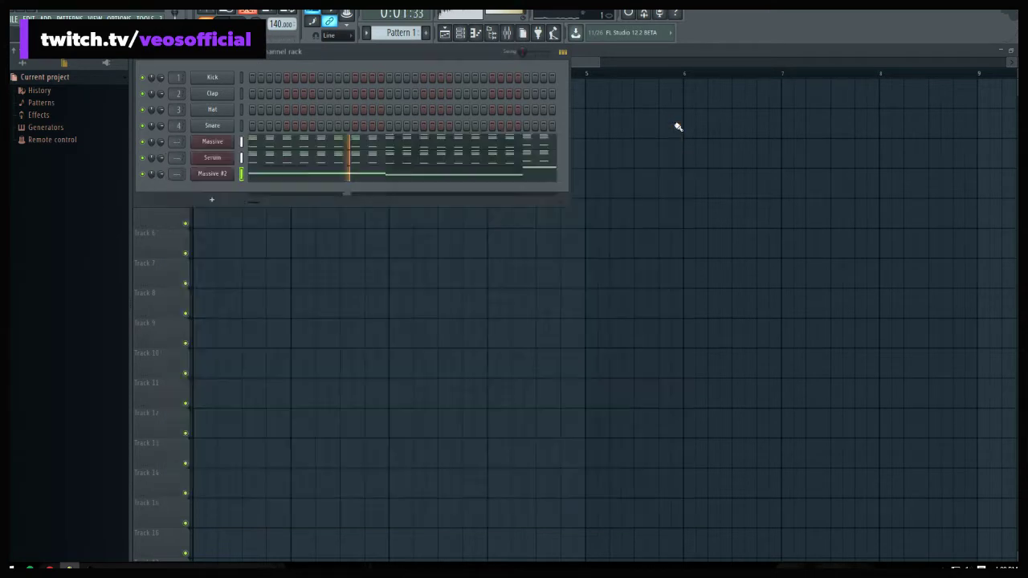
pyautogui.press('F6')
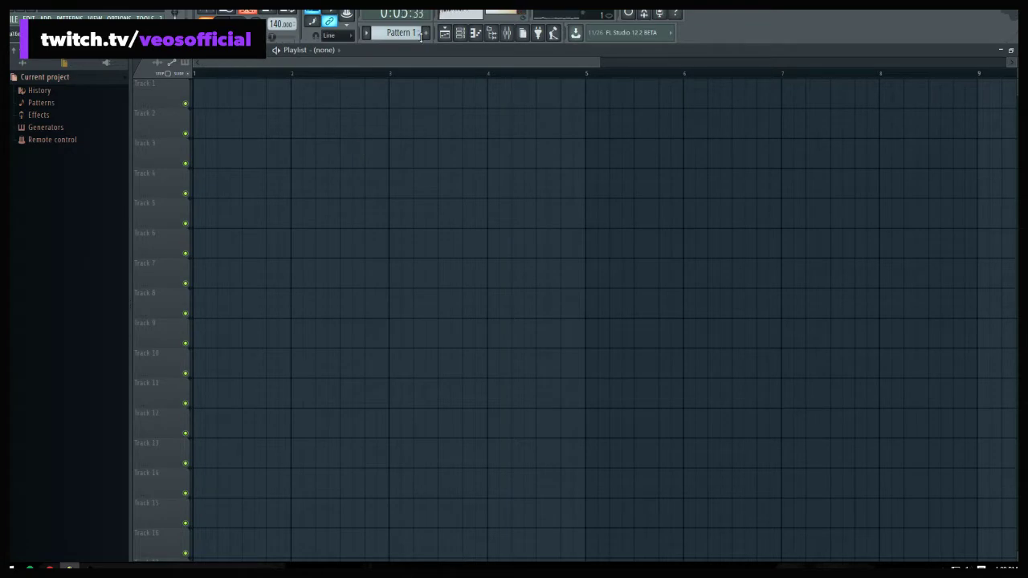
pyautogui.press('space')
pyautogui.click(420, 126)
pyautogui.moveTo(498, 119); pyautogui.dragTo(282, 62)
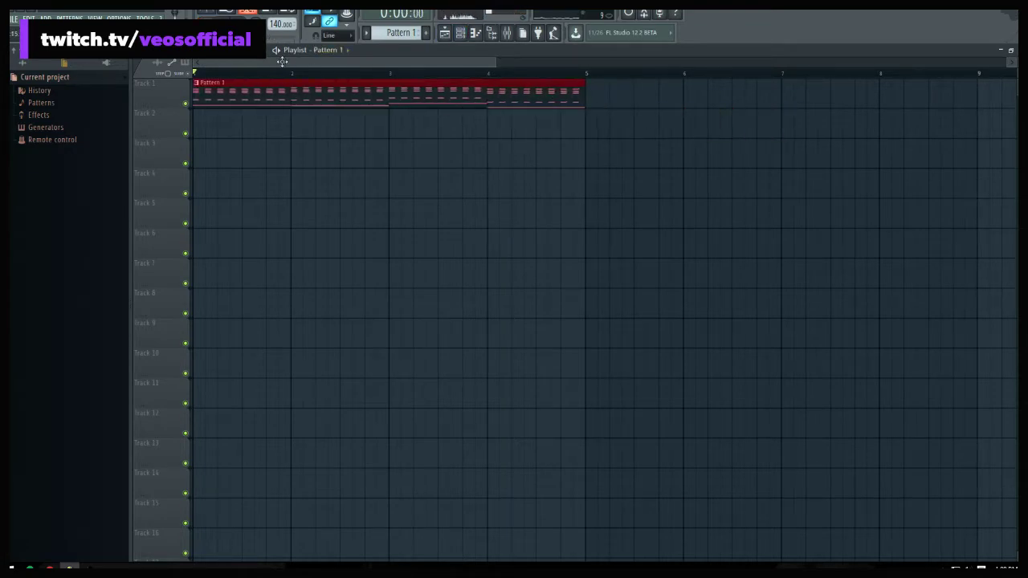
pyautogui.press('space')
pyautogui.press('space')
pyautogui.rightClick(357, 92)
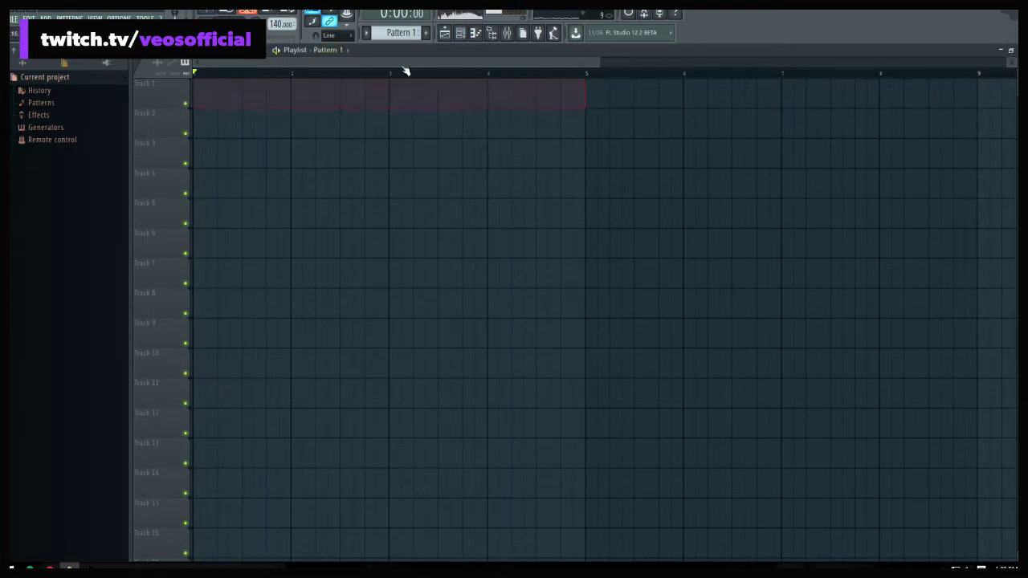
pyautogui.press('F6')
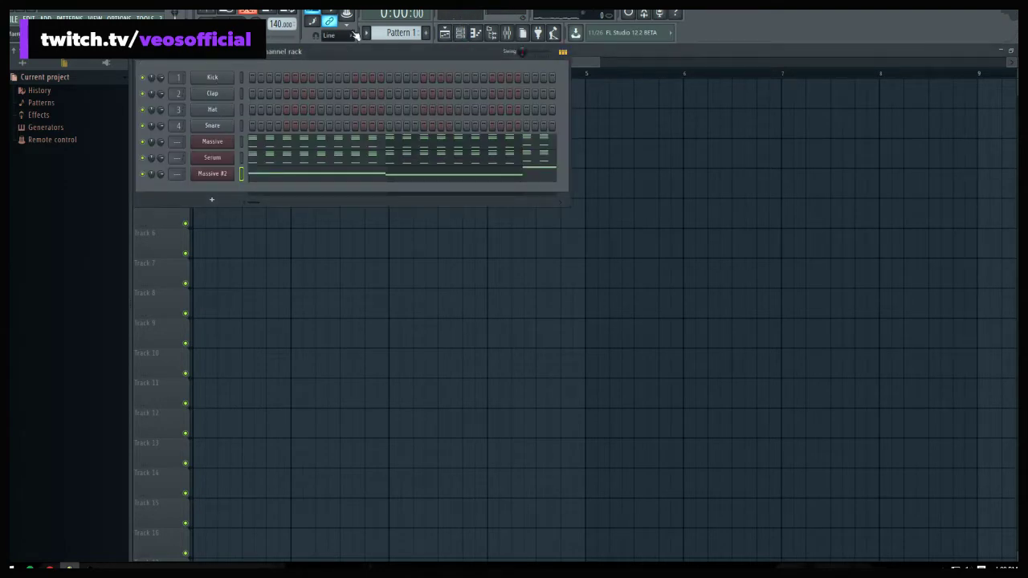
# Split Pattern 1 by channel and place the Massive clip at the start of Track 1
pyautogui.click(409, 32)
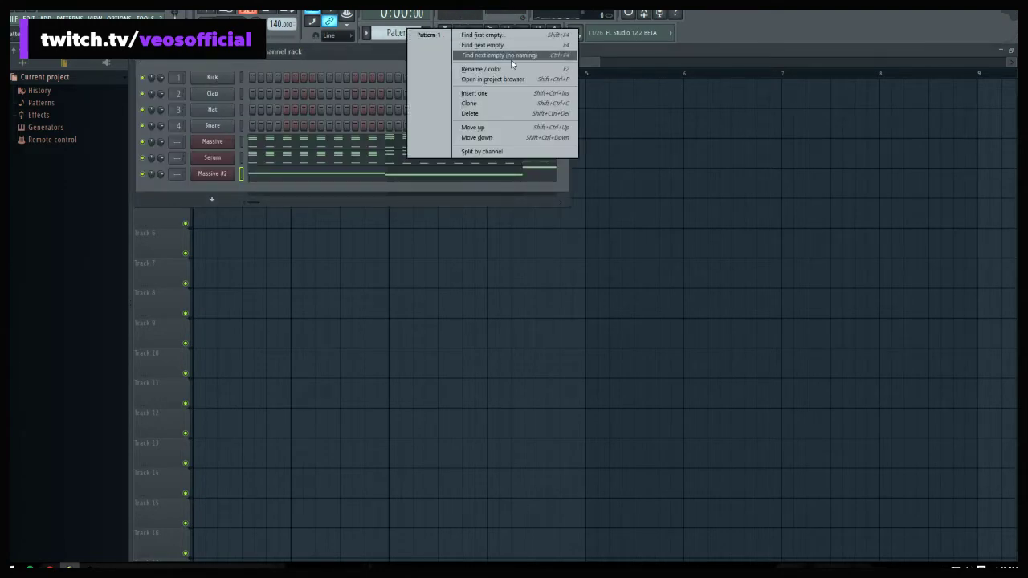
pyautogui.click(505, 151)
pyautogui.press('F6')
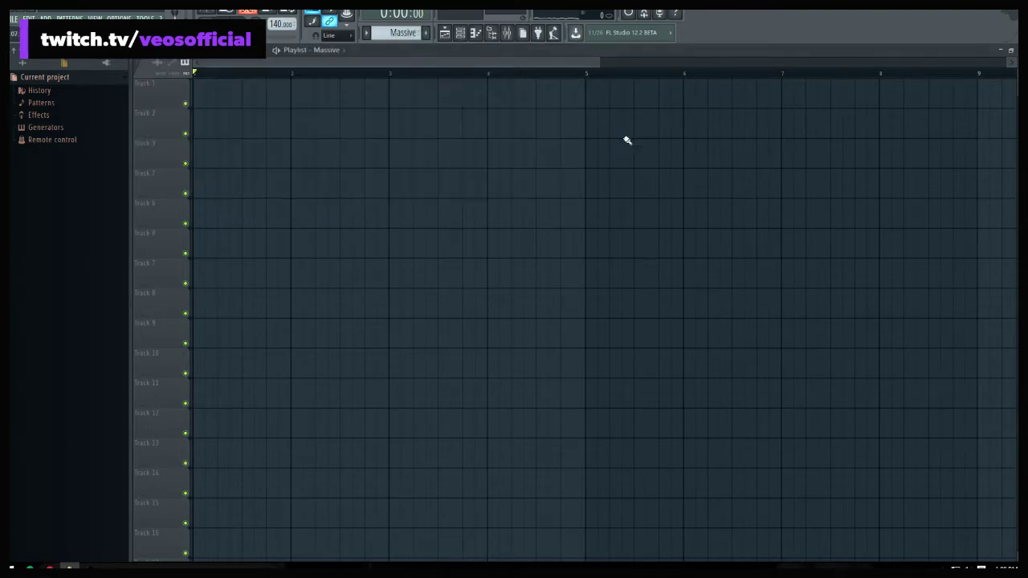
pyautogui.click(487, 142)
pyautogui.moveTo(587, 145); pyautogui.dragTo(303, 81)
pyautogui.press('space')
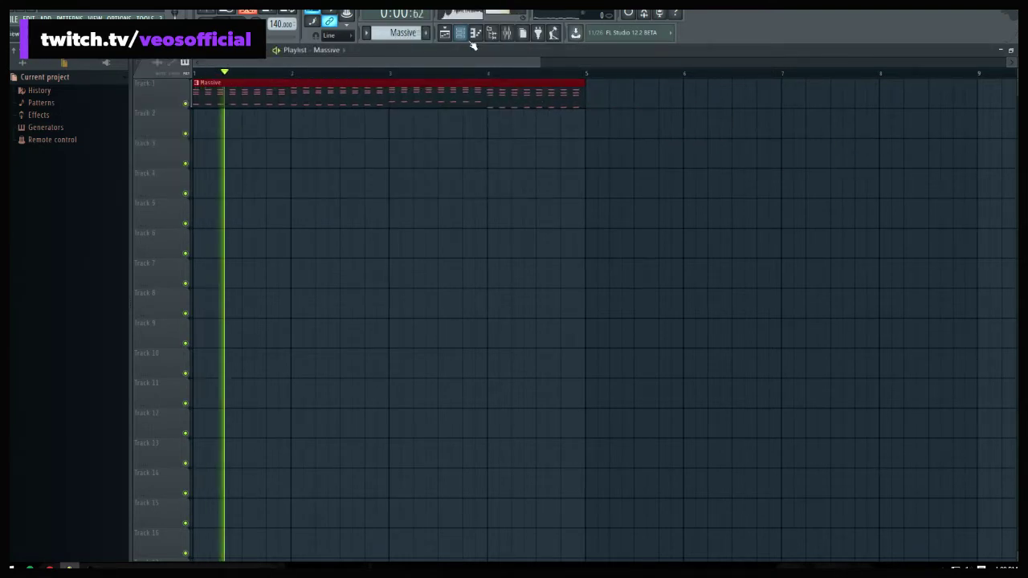
# Place the Serum clip on Track 2 and the Massive #2 clip on Track 3, both starting at bar 1
pyautogui.click(263, 127)
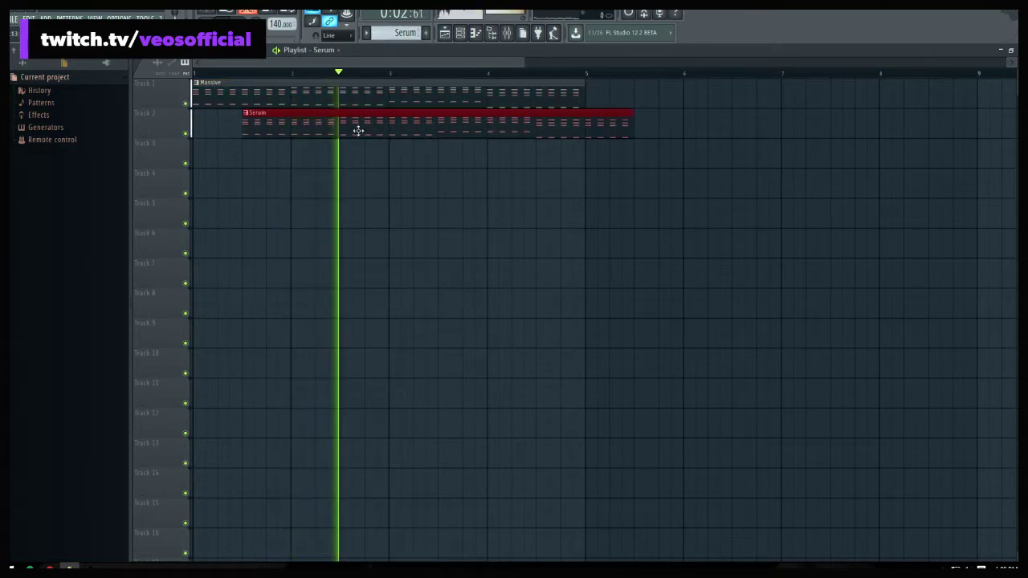
pyautogui.moveTo(356, 129); pyautogui.dragTo(303, 128)
pyautogui.click(300, 184)
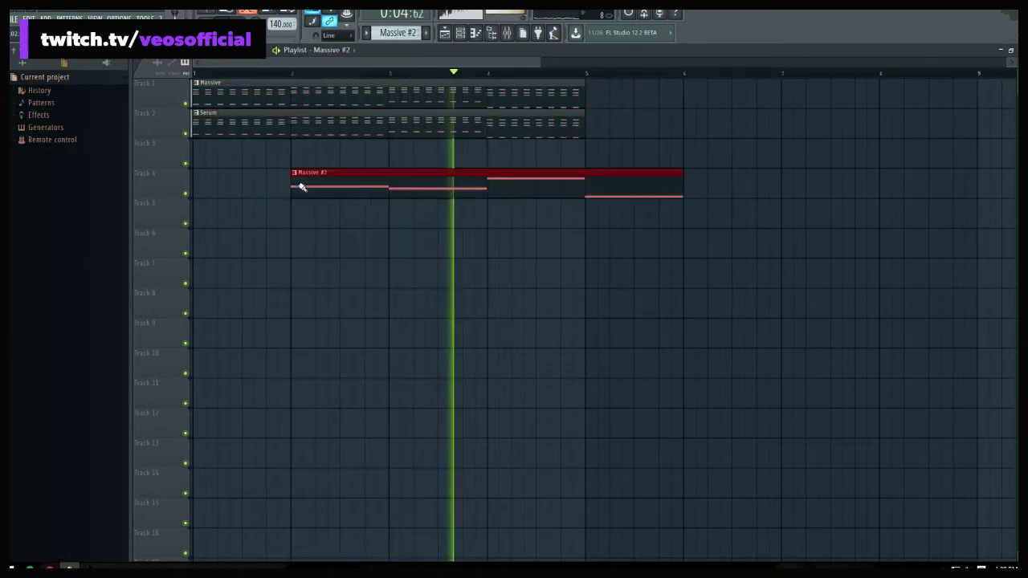
pyautogui.moveTo(300, 184); pyautogui.dragTo(225, 137)
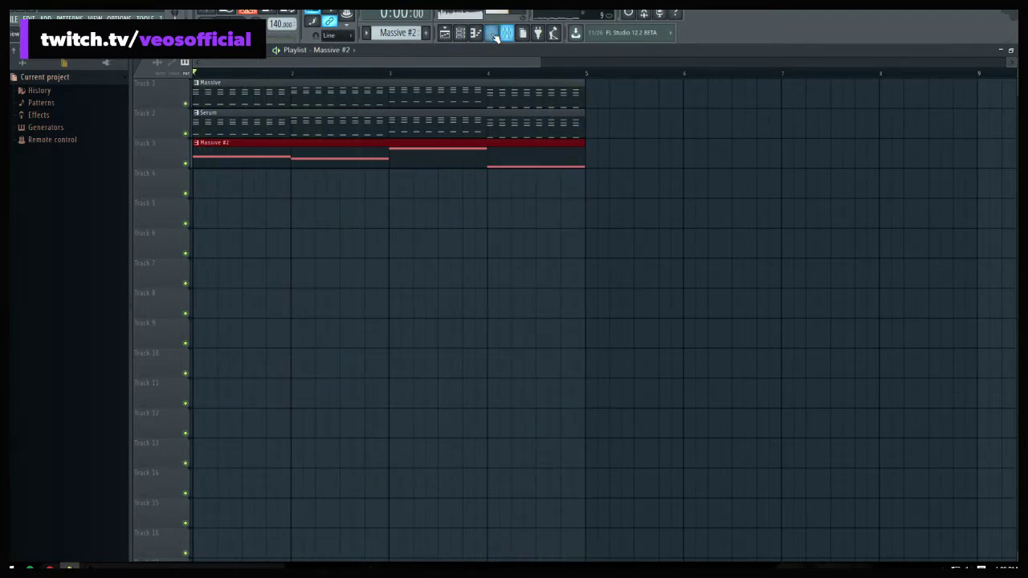
# Play the arrangement and inspect the second Massive's synth settings
pyautogui.press('space')
pyautogui.click(461, 33)
pyautogui.press('space')
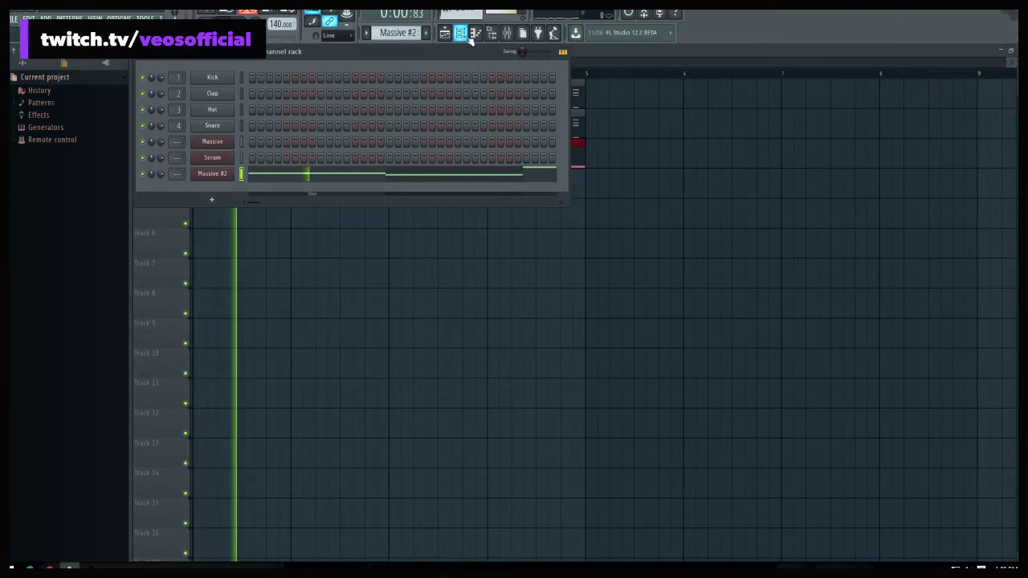
pyautogui.click(212, 174)
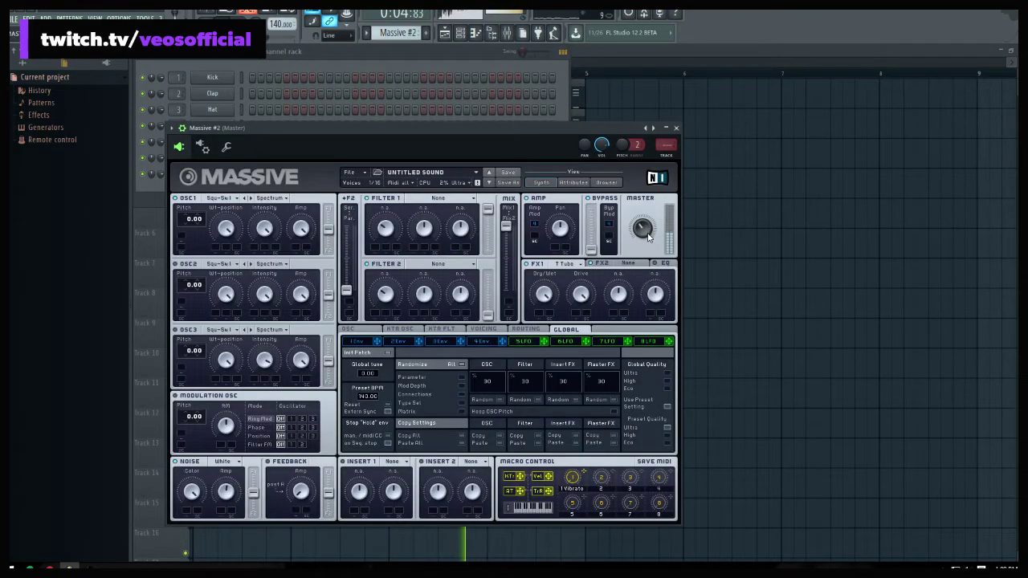
pyautogui.click(677, 128)
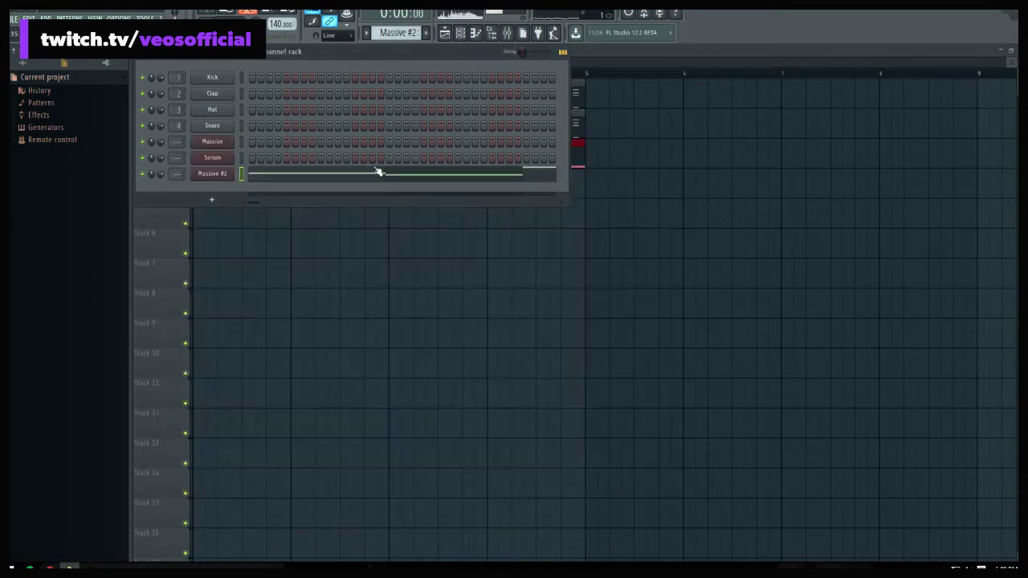
# Open the Massive #2 piano roll and move the bar 3 bass note down an octave to G2
pyautogui.click(377, 172)
pyautogui.press('space')
pyautogui.press('space')
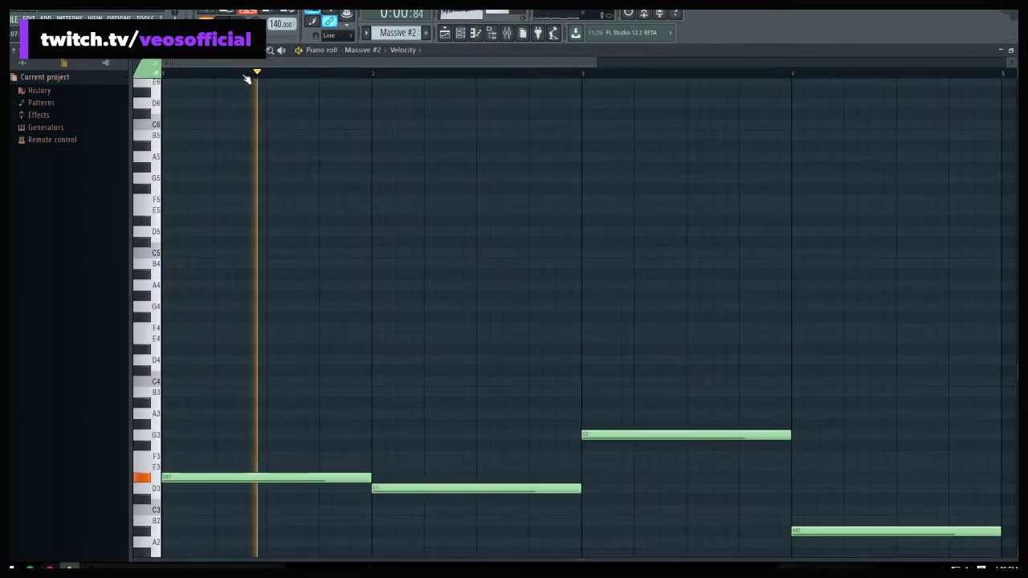
pyautogui.scroll(-3, 283, 277)
pyautogui.scroll(-2, 389, 402)
pyautogui.scroll(-2, 390, 408)
pyautogui.moveTo(428, 339); pyautogui.dragTo(431, 471)
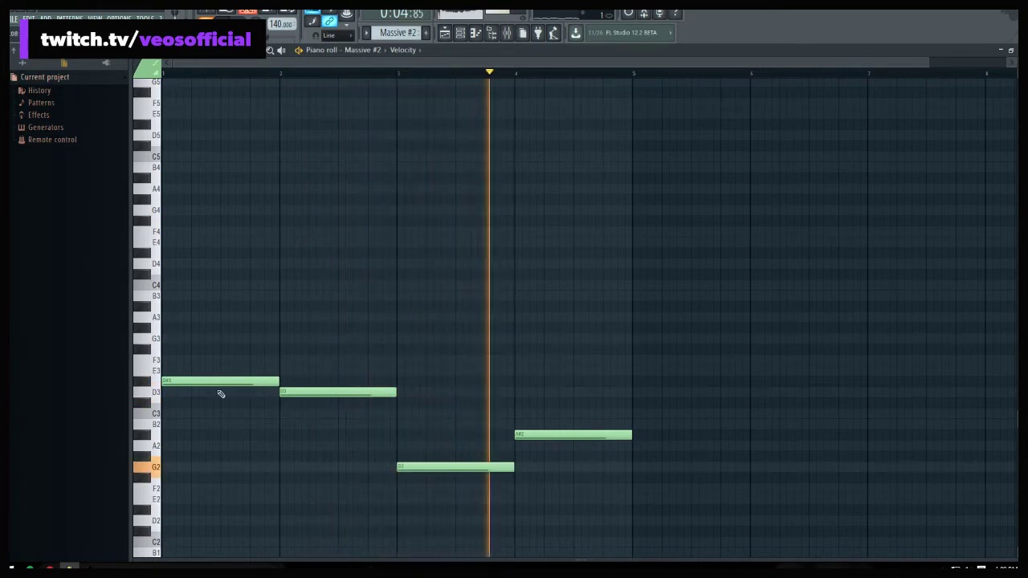
# Try a different pitch for the first bass note while auditioning the line
pyautogui.press('space')
pyautogui.moveTo(201, 383); pyautogui.dragTo(172, 372)
pyautogui.press('space')
pyautogui.press('space')
pyautogui.press('space')
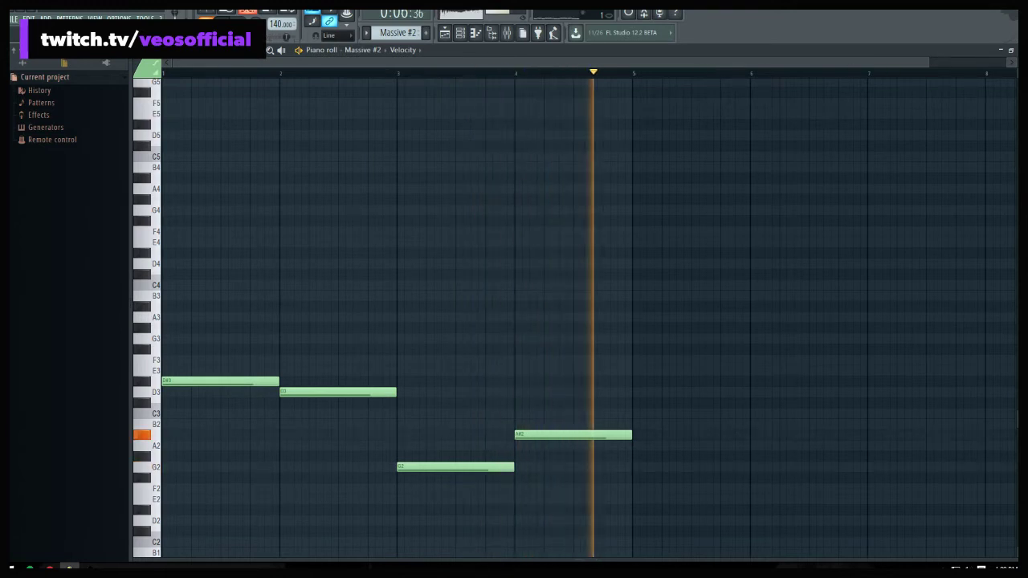
# Leave the bass line's piano roll and reopen the second Massive synth with playback running
pyautogui.click(1019, 49)
pyautogui.press('space')
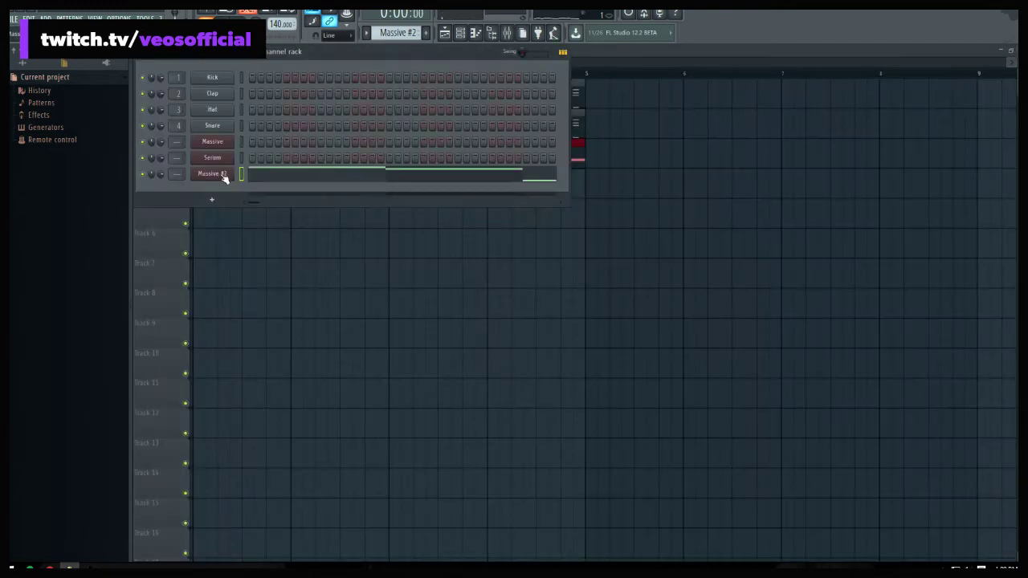
pyautogui.click(222, 175)
pyautogui.press('space')
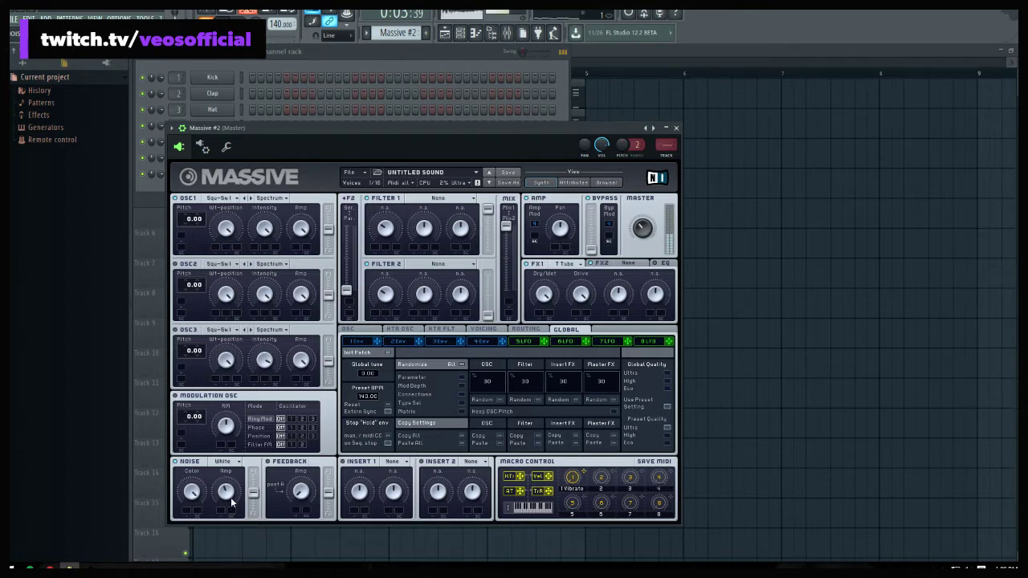
# Compare other FX1 effect types on the second Massive, settle on Tele Tube, and close the synth and channel rack
pyautogui.click(566, 264)
pyautogui.click(565, 273)
pyautogui.click(567, 265)
pyautogui.click(580, 365)
pyautogui.click(566, 265)
pyautogui.click(581, 355)
pyautogui.click(566, 264)
pyautogui.click(592, 365)
pyautogui.click(575, 266)
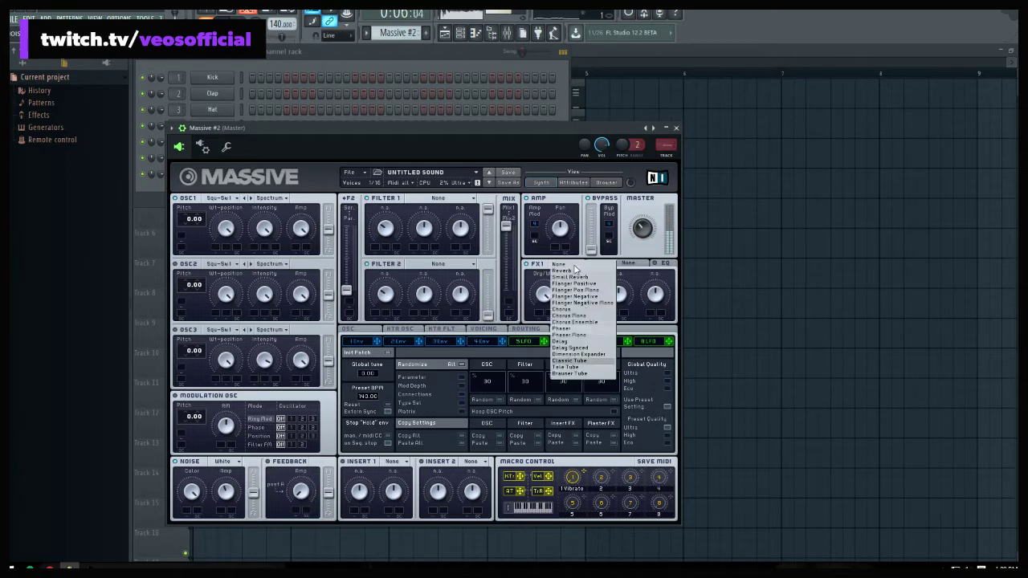
pyautogui.click(585, 355)
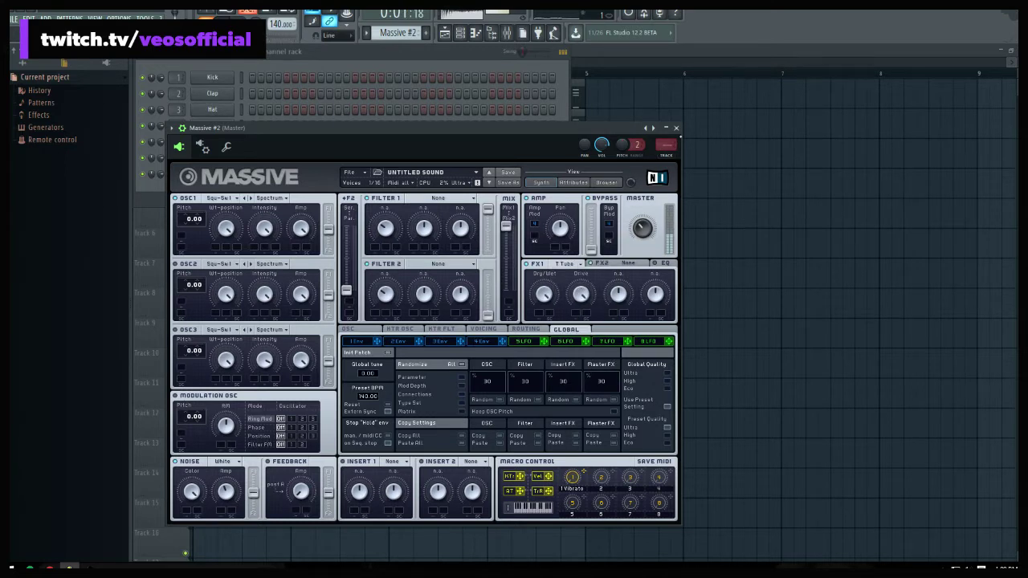
pyautogui.click(678, 131)
pyautogui.rightClick(532, 295)
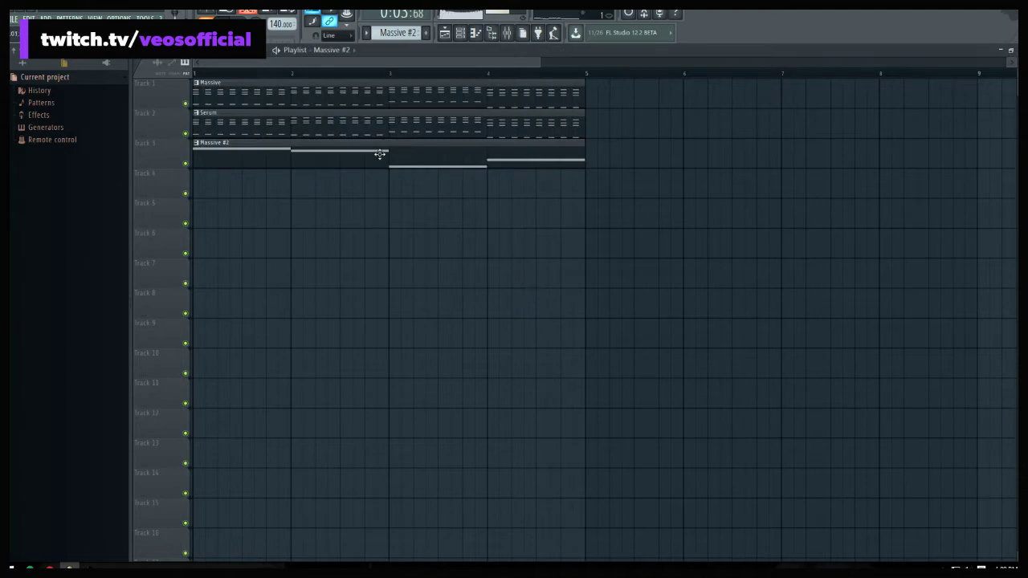
# Audition the four-bar arrangement, and add another Serum synth with the empty Pattern 4 selected
pyautogui.press('space')
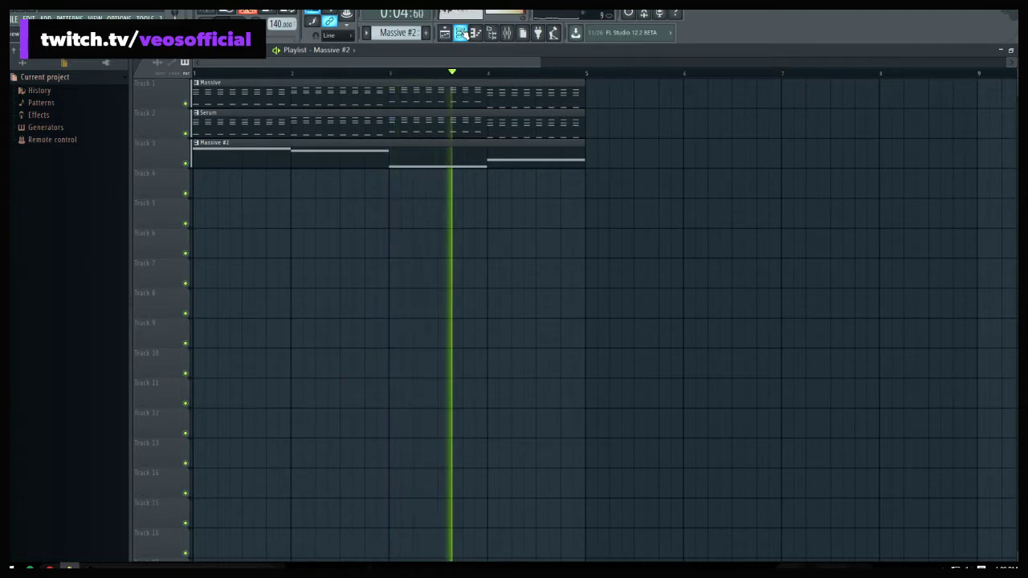
pyautogui.press('space')
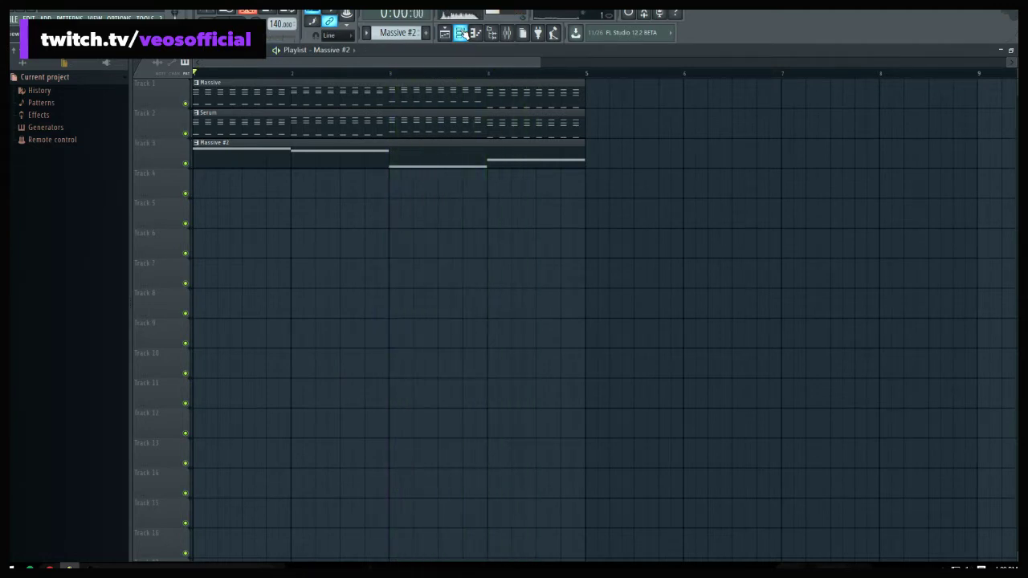
pyautogui.click(462, 32)
pyautogui.click(207, 200)
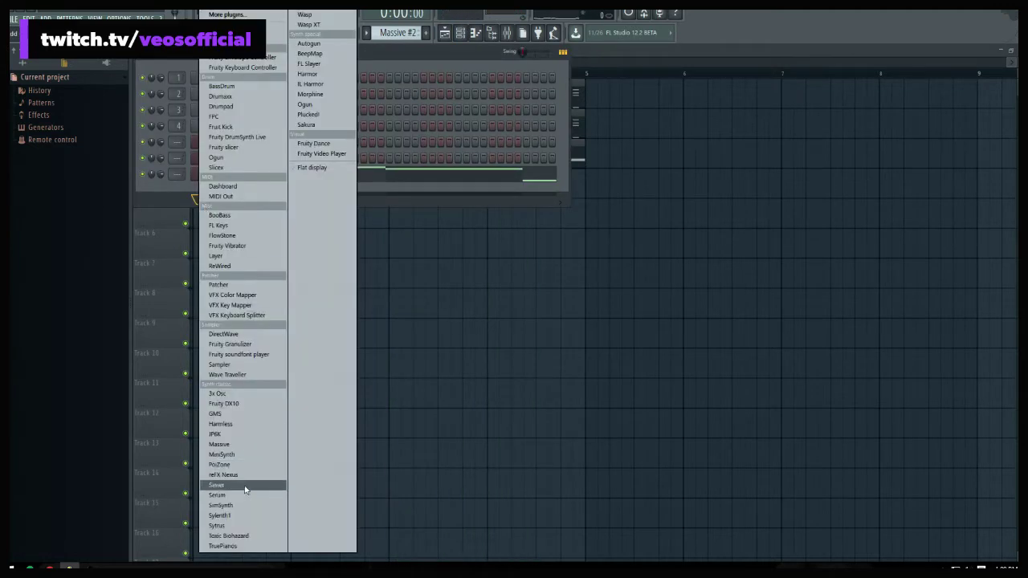
pyautogui.click(231, 492)
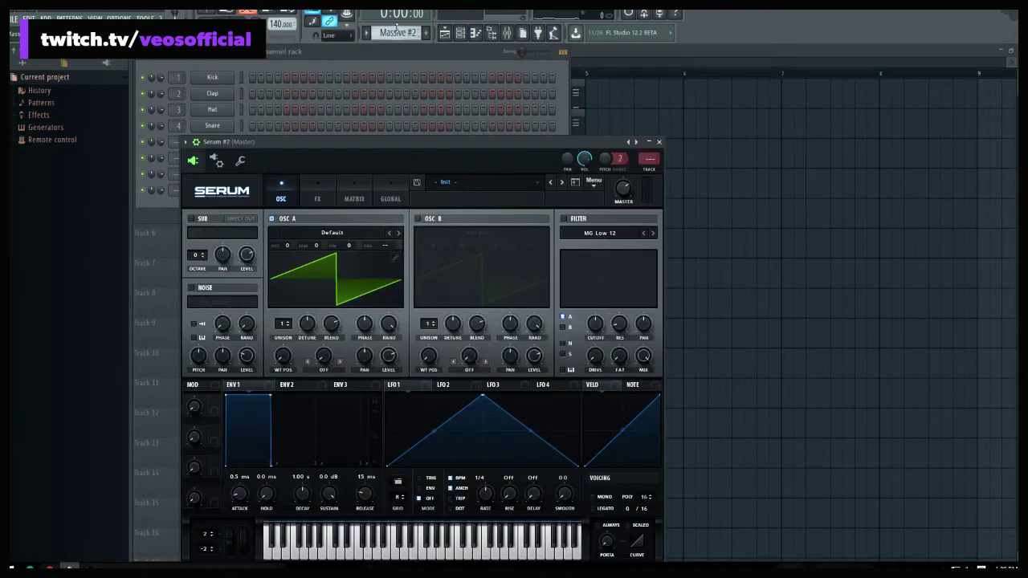
pyautogui.moveTo(396, 29); pyautogui.dragTo(396, 22)
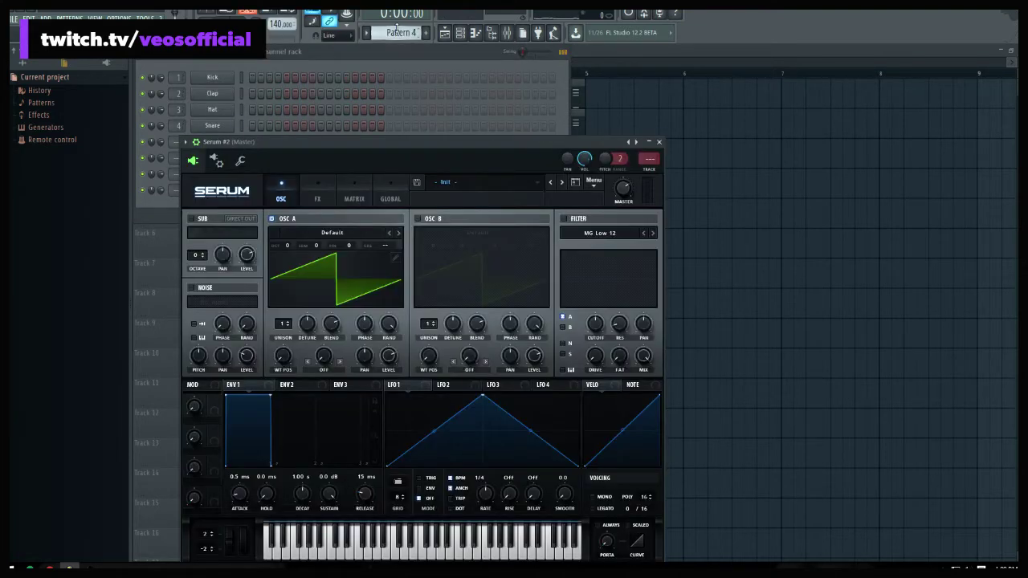
pyautogui.moveTo(386, 144); pyautogui.dragTo(390, 85)
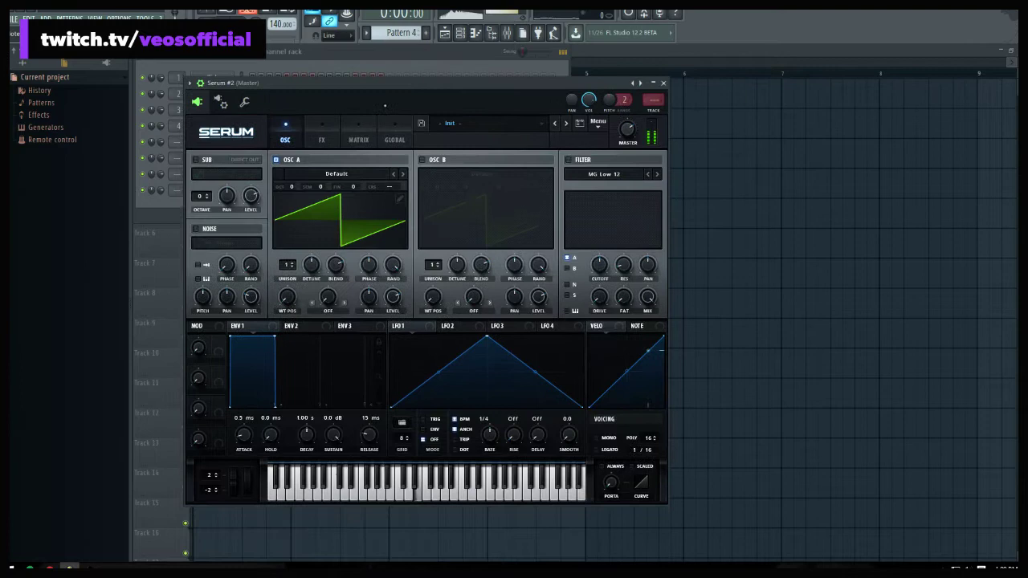
# Load the analog Basic Shapes wavetable into oscillator A of the new Serum
pyautogui.click(317, 182)
pyautogui.moveTo(339, 189)
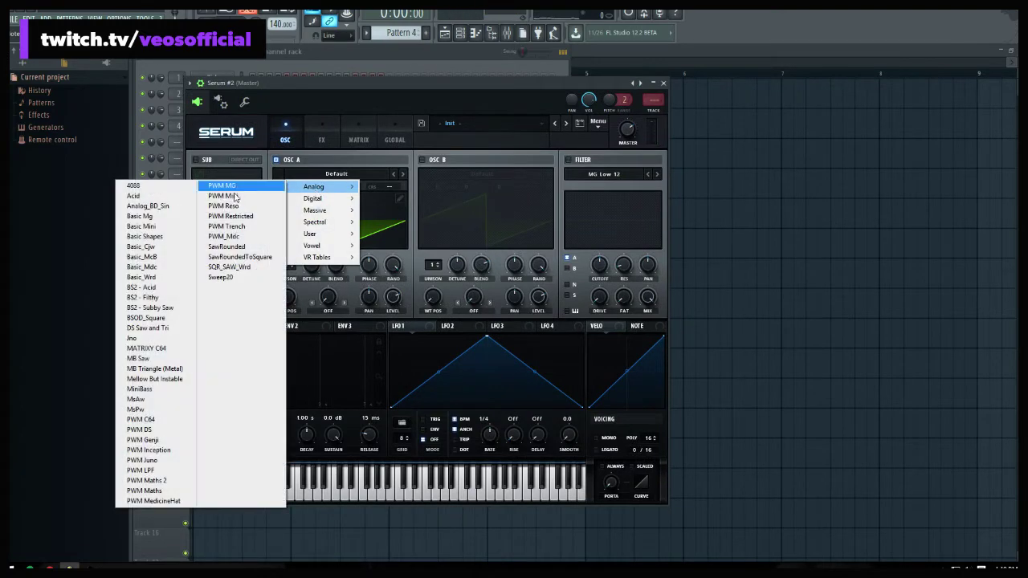
pyautogui.click(159, 236)
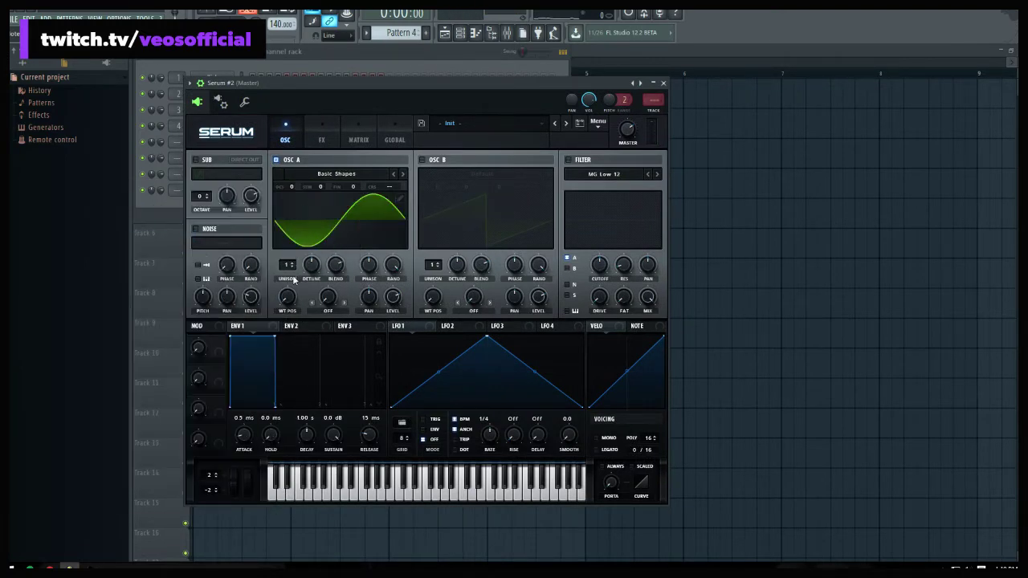
pyautogui.moveTo(287, 281)
pyautogui.mouseDown()
pyautogui.moveTo(287, 241)
pyautogui.moveTo(287, 282)
pyautogui.mouseUp()
# Enable oscillator B with the Basic Shapes wavetable and move its wavetable position to 4 for a square wave
pyautogui.click(435, 161)
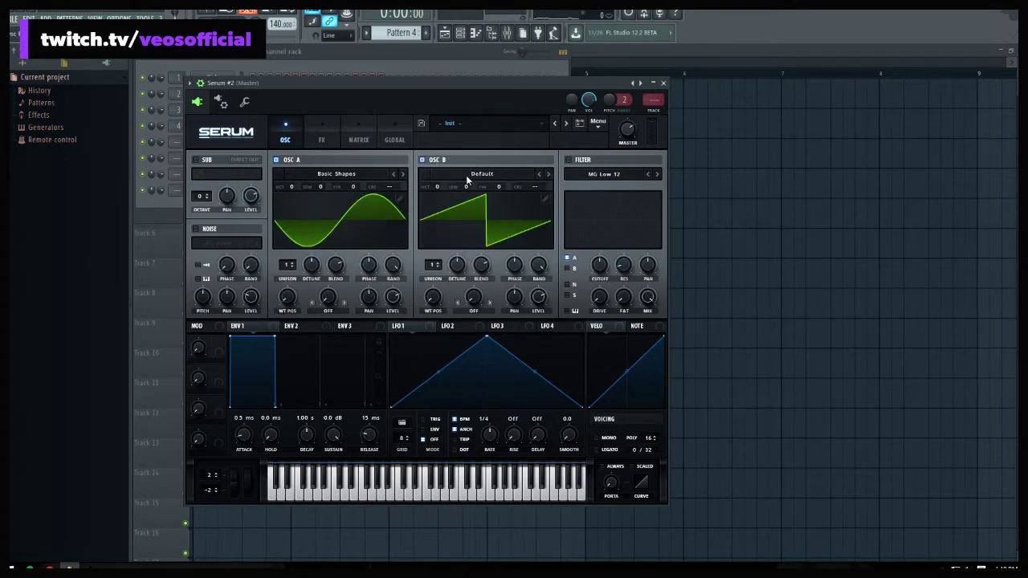
pyautogui.click(467, 180)
pyautogui.moveTo(460, 186)
pyautogui.click(305, 238)
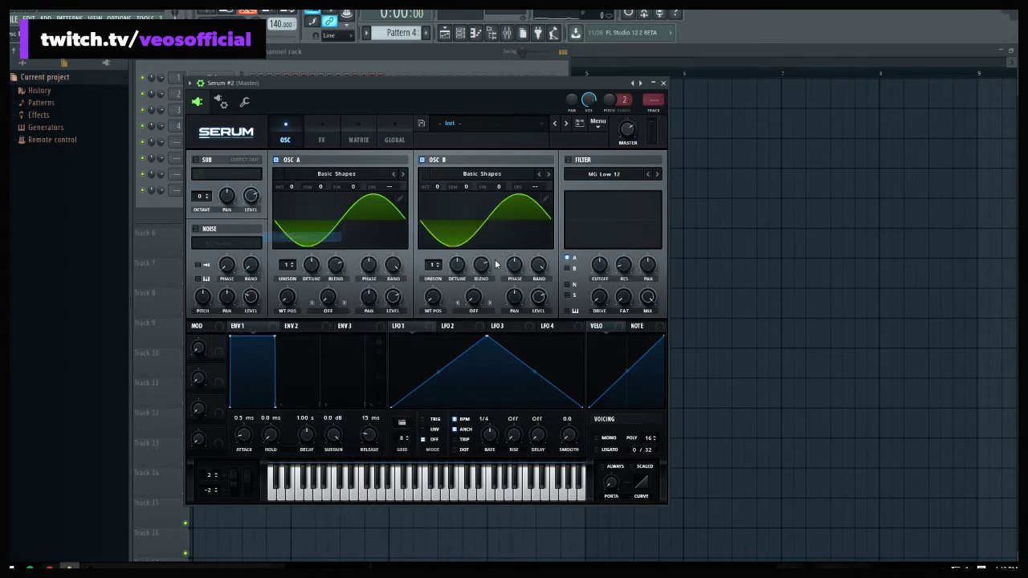
pyautogui.moveTo(432, 298); pyautogui.dragTo(429, 237)
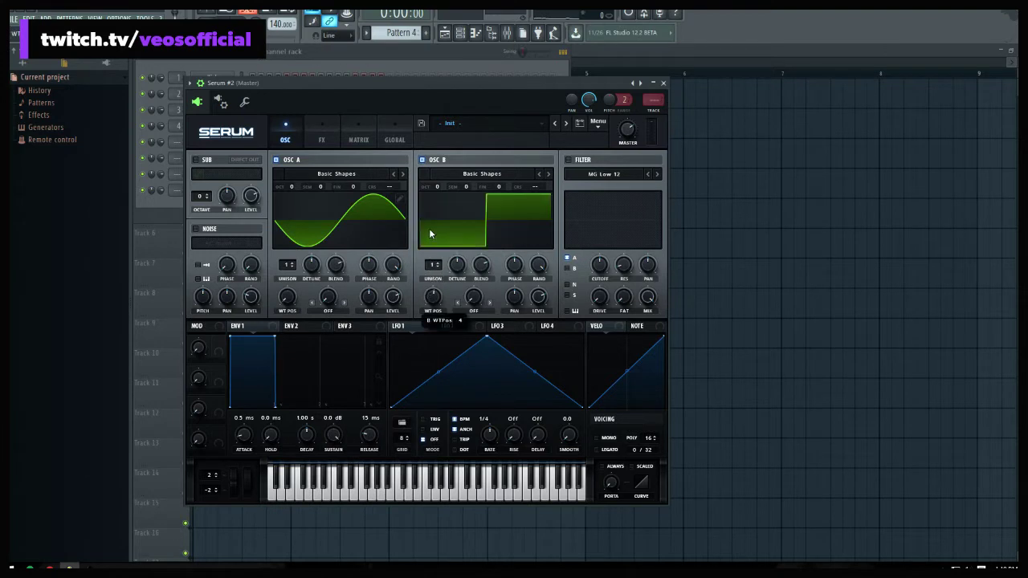
# Audition notes with oscillator B's level reduced to 0%, and switch oscillator B off
pyautogui.click(440, 488)
pyautogui.click(391, 498)
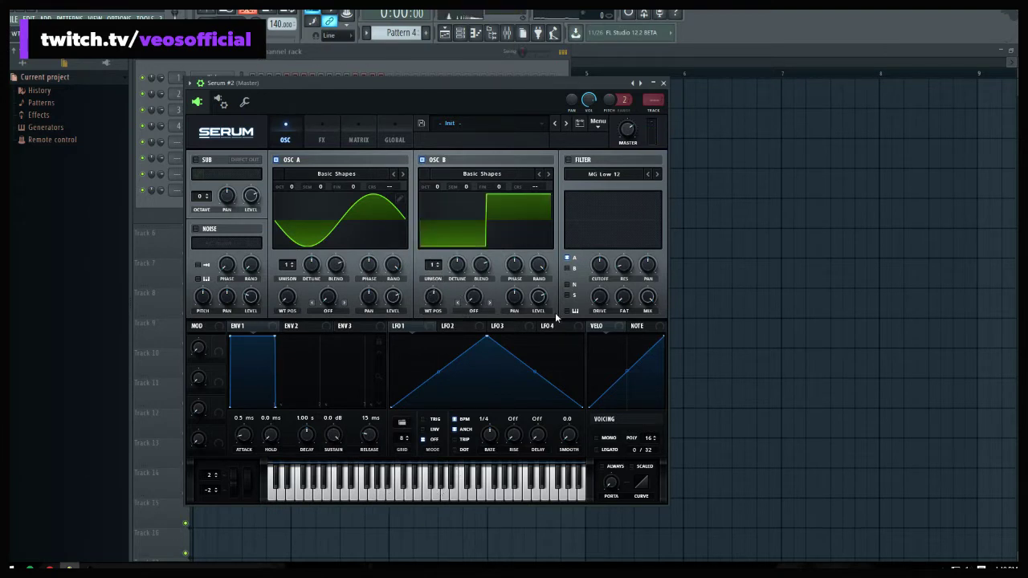
pyautogui.click(392, 490)
pyautogui.click(409, 494)
pyautogui.click(446, 494)
pyautogui.click(360, 497)
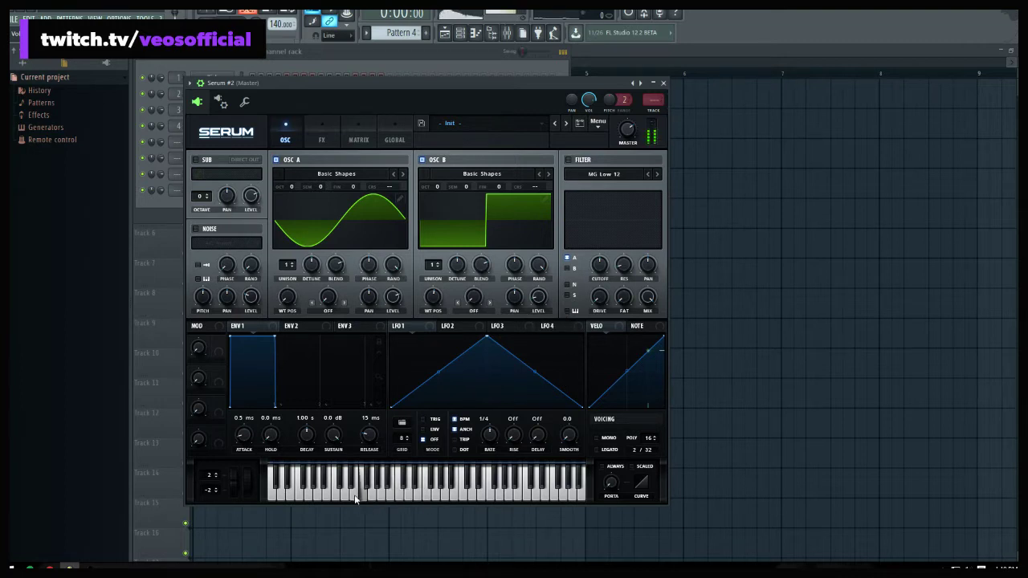
pyautogui.click(328, 492)
pyautogui.click(367, 492)
pyautogui.click(426, 492)
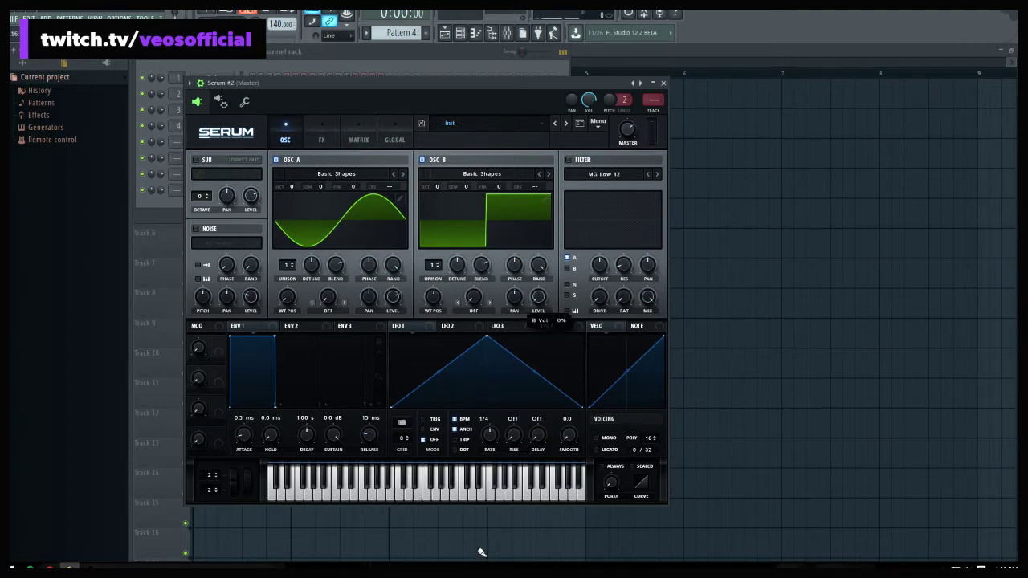
pyautogui.click(422, 160)
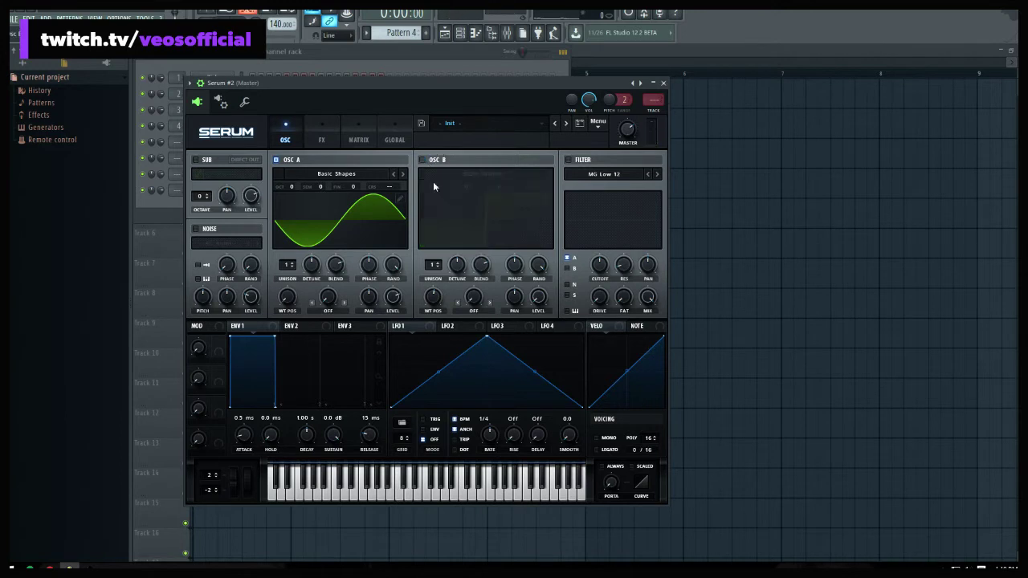
# Lower Envelope 1's sustain to -oo dB with a 1.24 s release, and audition high and low notes
pyautogui.click(507, 495)
pyautogui.click(504, 495)
pyautogui.moveTo(372, 437); pyautogui.dragTo(321, 546)
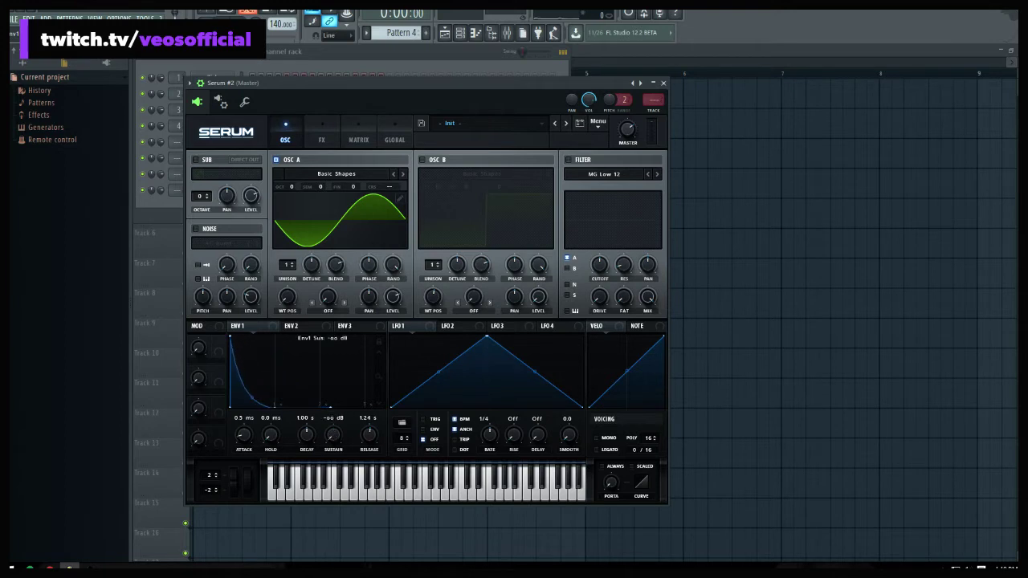
pyautogui.click(498, 498)
pyautogui.click(457, 493)
pyautogui.click(398, 493)
pyautogui.click(355, 496)
# Try Envelope 1 with a 632 ms decay and a 0.0 ms release while auditioning notes
pyautogui.moveTo(310, 448); pyautogui.dragTo(312, 466)
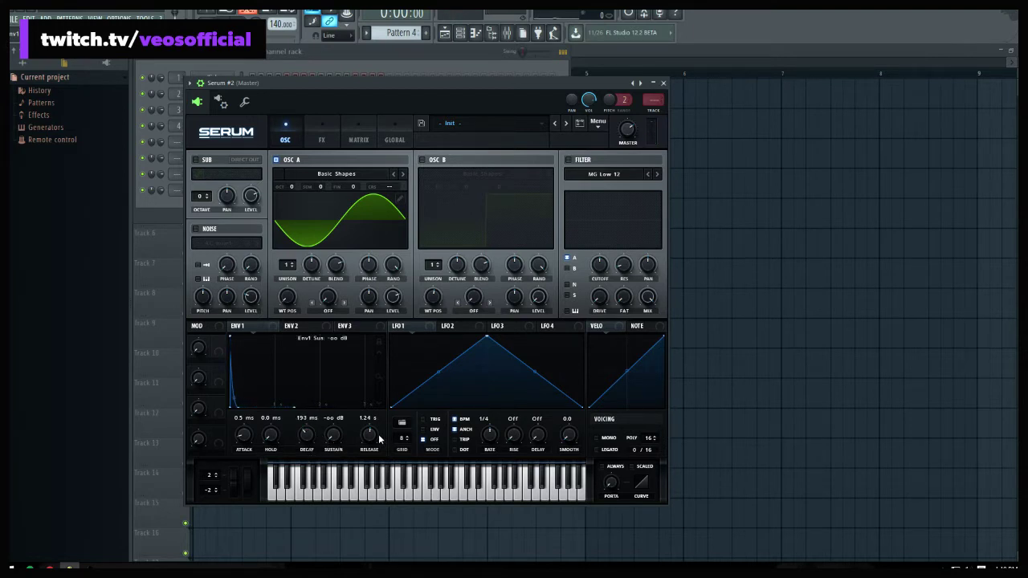
pyautogui.moveTo(379, 438); pyautogui.dragTo(378, 490)
pyautogui.click(448, 499)
pyautogui.click(447, 499)
pyautogui.moveTo(306, 434); pyautogui.dragTo(304, 427)
pyautogui.click(401, 495)
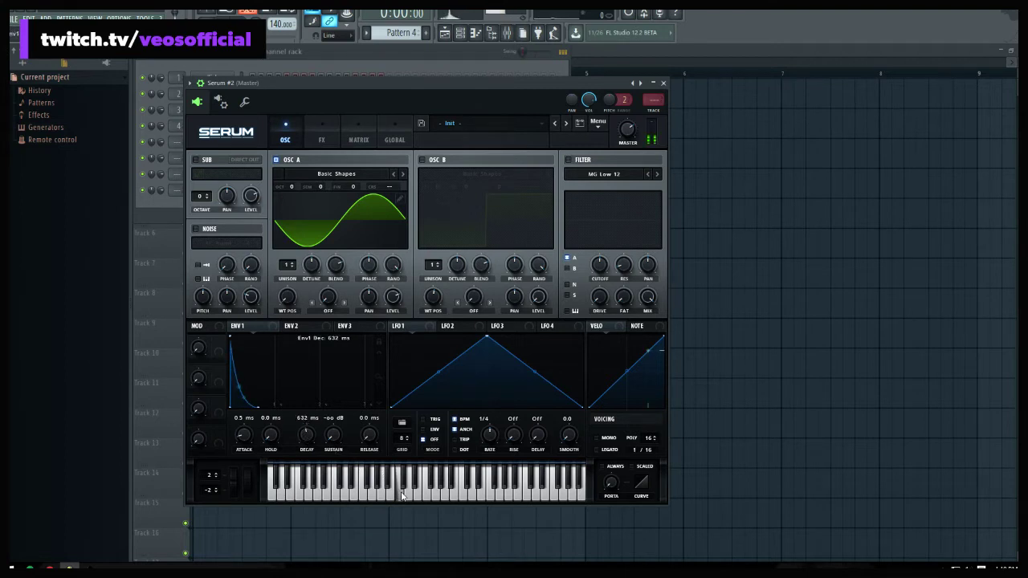
# Play a series of mid-range notes on Serum's keyboard to judge the plucked sine sound
pyautogui.click(432, 490)
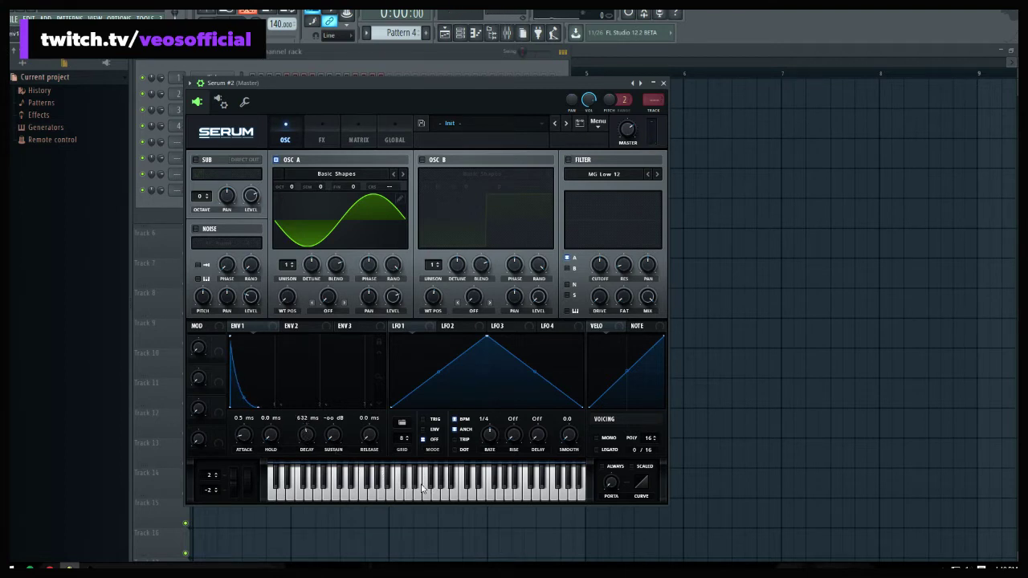
pyautogui.click(462, 491)
pyautogui.click(466, 499)
pyautogui.click(451, 486)
pyautogui.click(453, 497)
pyautogui.click(463, 491)
pyautogui.click(474, 497)
pyautogui.click(447, 497)
pyautogui.click(461, 496)
pyautogui.click(469, 496)
pyautogui.click(450, 490)
# Shorten Envelope 1's decay to 217 ms with a 5.3 ms release, and audition the pluck
pyautogui.moveTo(372, 439); pyautogui.dragTo(369, 428)
pyautogui.moveTo(306, 435); pyautogui.dragTo(305, 476)
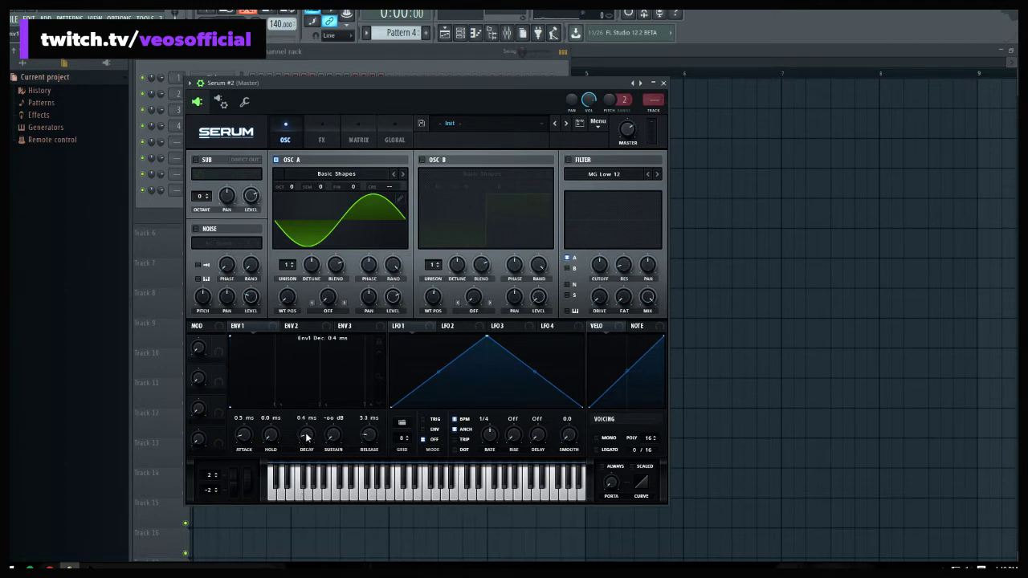
pyautogui.moveTo(307, 437); pyautogui.dragTo(308, 409)
pyautogui.click(426, 490)
pyautogui.click(426, 490)
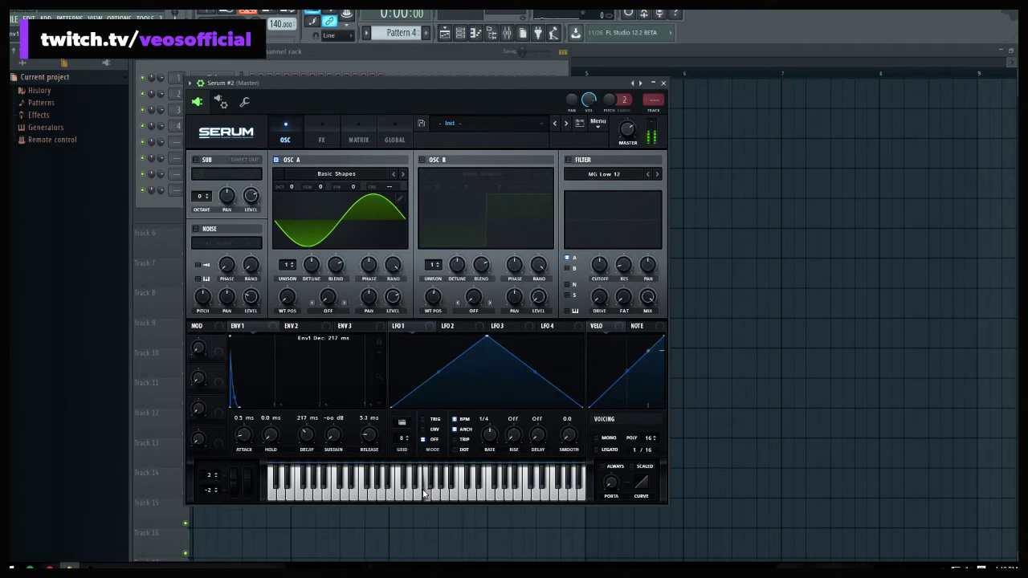
# Lengthen Envelope 1's release to 446 ms and audition several mid-range notes
pyautogui.moveTo(374, 438)
pyautogui.mouseDown()
pyautogui.moveTo(380, 412)
pyautogui.moveTo(372, 419)
pyautogui.mouseUp()
pyautogui.click(449, 493)
pyautogui.click(449, 495)
pyautogui.click(453, 494)
pyautogui.click(439, 486)
pyautogui.click(461, 491)
pyautogui.click(451, 490)
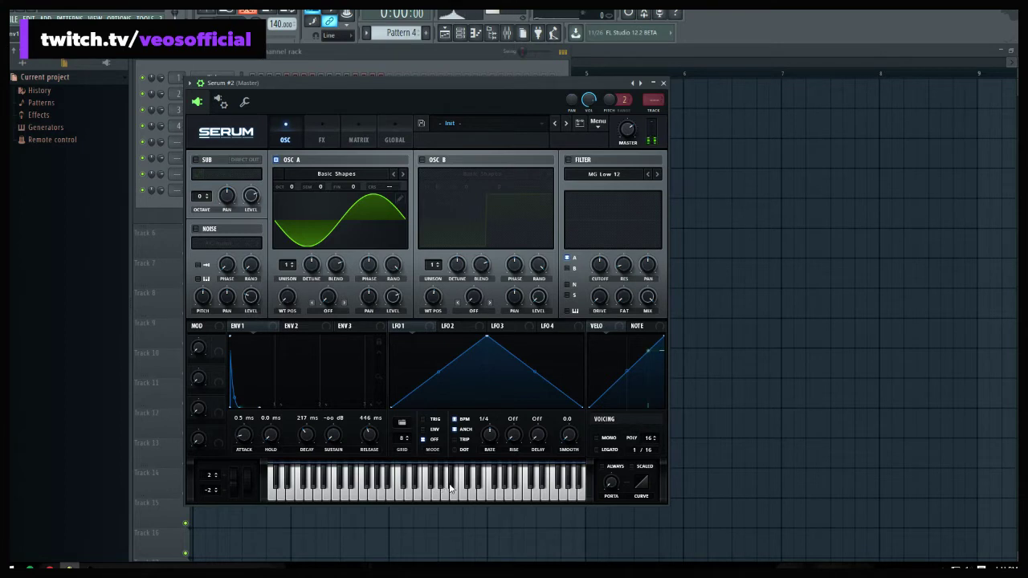
pyautogui.click(436, 488)
# Show Envelope 2, set its decay to 342 ms, and audition notes across the keyboard
pyautogui.click(296, 326)
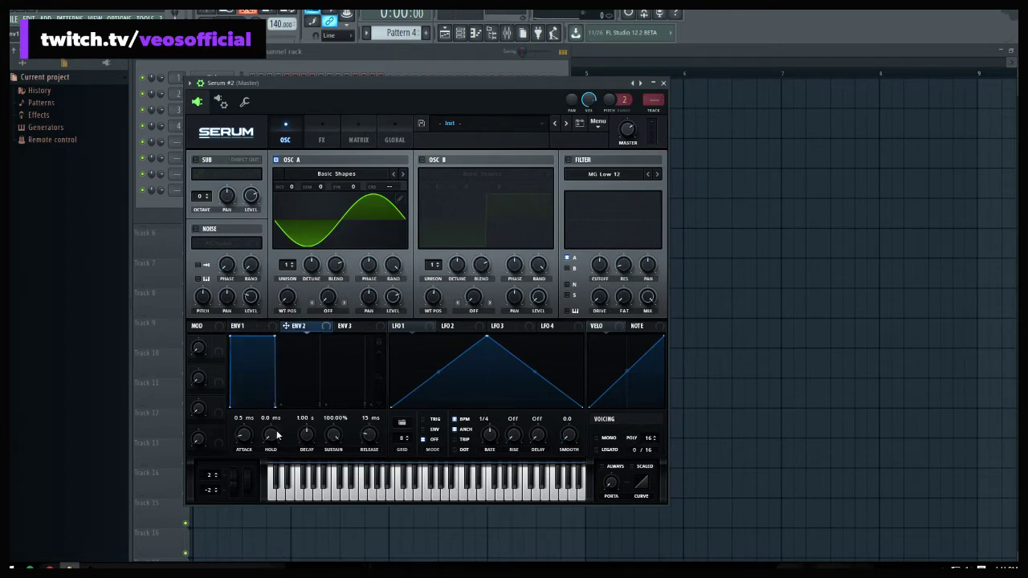
pyautogui.moveTo(313, 440); pyautogui.dragTo(307, 477)
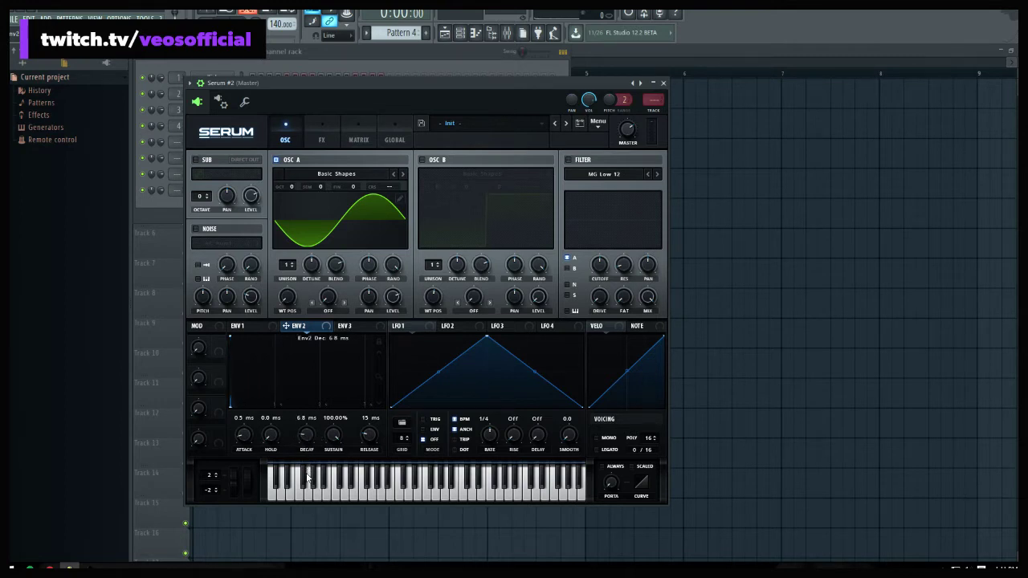
pyautogui.moveTo(308, 522); pyautogui.dragTo(341, 479)
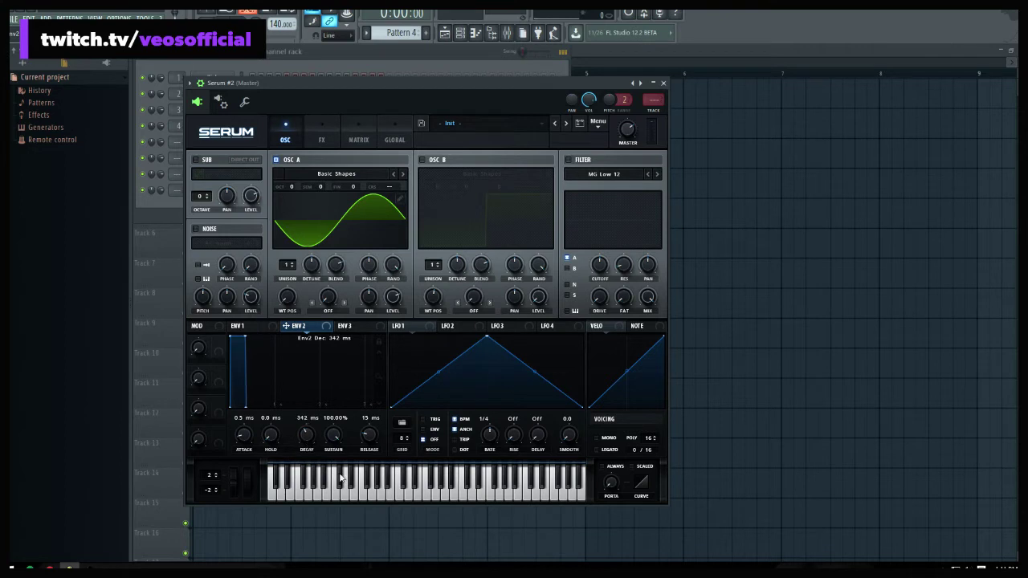
pyautogui.click(349, 499)
pyautogui.click(418, 488)
pyautogui.click(483, 490)
pyautogui.click(496, 494)
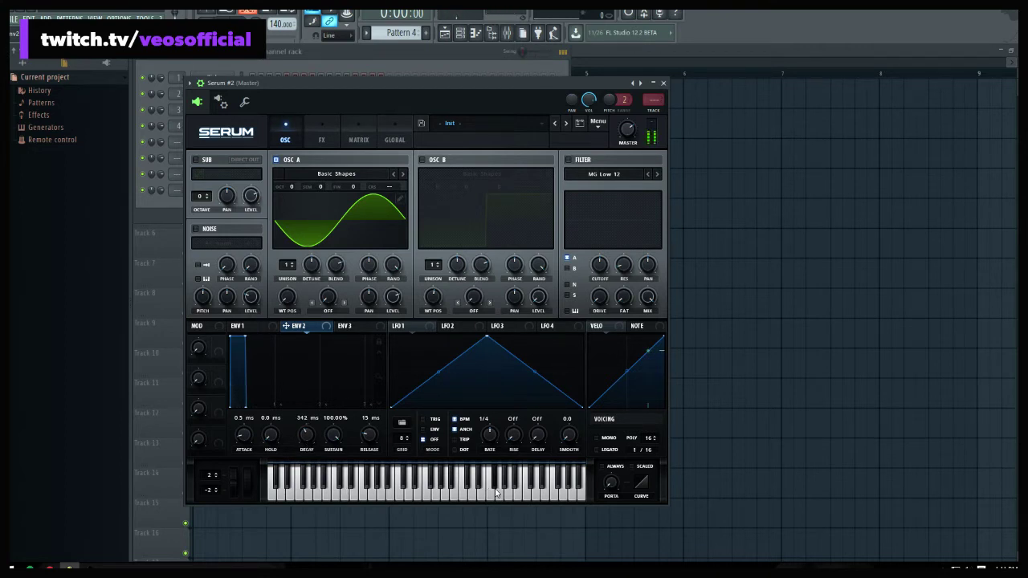
pyautogui.click(436, 486)
pyautogui.click(408, 486)
# Set Envelope 2 to 3.6 ms attack, 546 ms hold, 0.0 ms decay and 7.46% sustain, auditioning notes
pyautogui.moveTo(246, 444); pyautogui.dragTo(243, 434)
pyautogui.moveTo(308, 436); pyautogui.dragTo(349, 520)
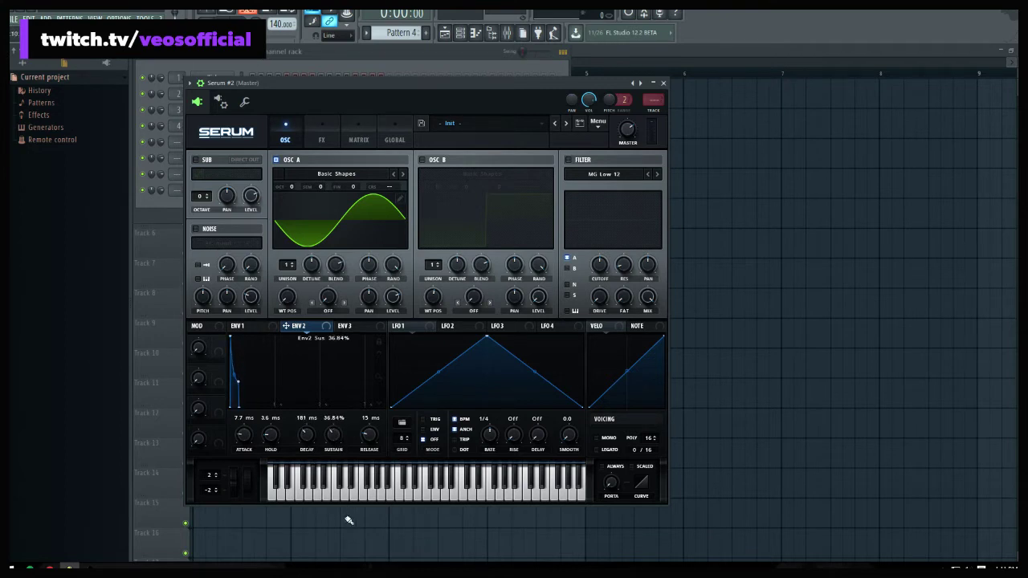
pyautogui.moveTo(337, 442); pyautogui.dragTo(312, 486)
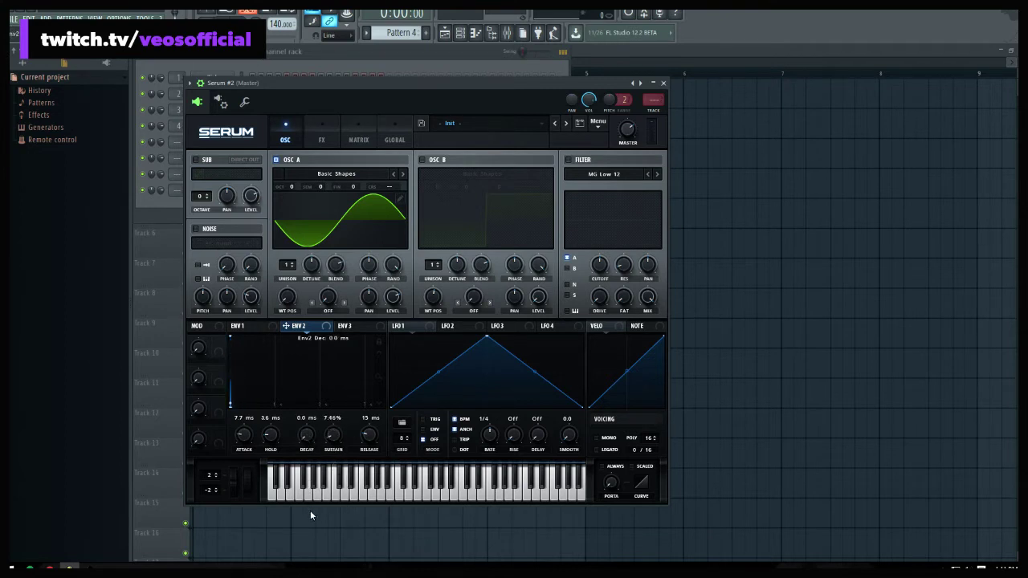
pyautogui.moveTo(246, 446); pyautogui.dragTo(259, 518)
pyautogui.click(351, 493)
pyautogui.click(346, 483)
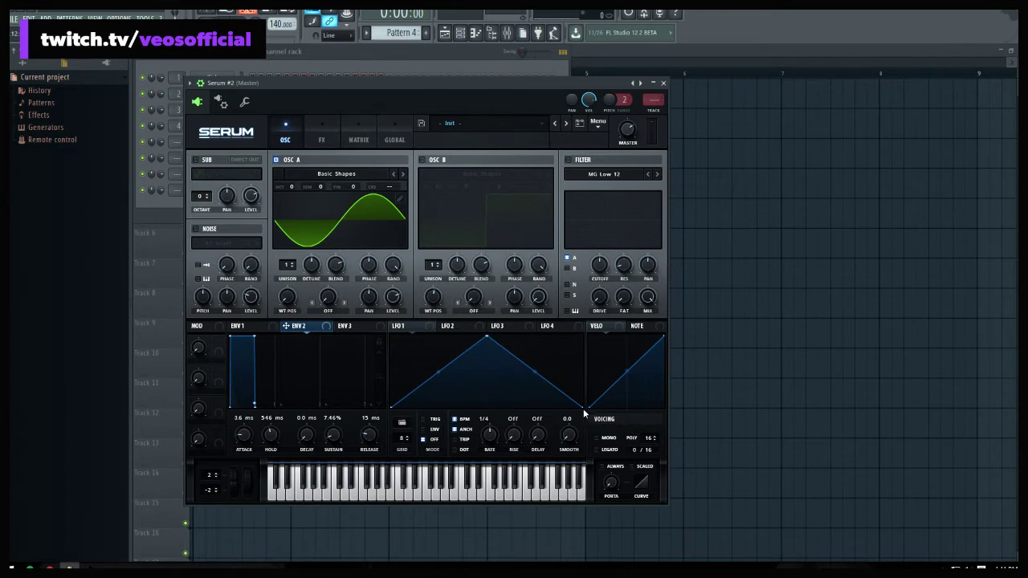
# Reshape LFO 1 into a square step, low for the first half and high for the second, and audition notes
pyautogui.rightClick(572, 365)
pyautogui.click(540, 349)
pyautogui.doubleClick(569, 352)
pyautogui.moveTo(568, 352); pyautogui.dragTo(589, 329)
pyautogui.doubleClick(474, 372)
pyautogui.moveTo(474, 375); pyautogui.dragTo(495, 430)
pyautogui.click(446, 494)
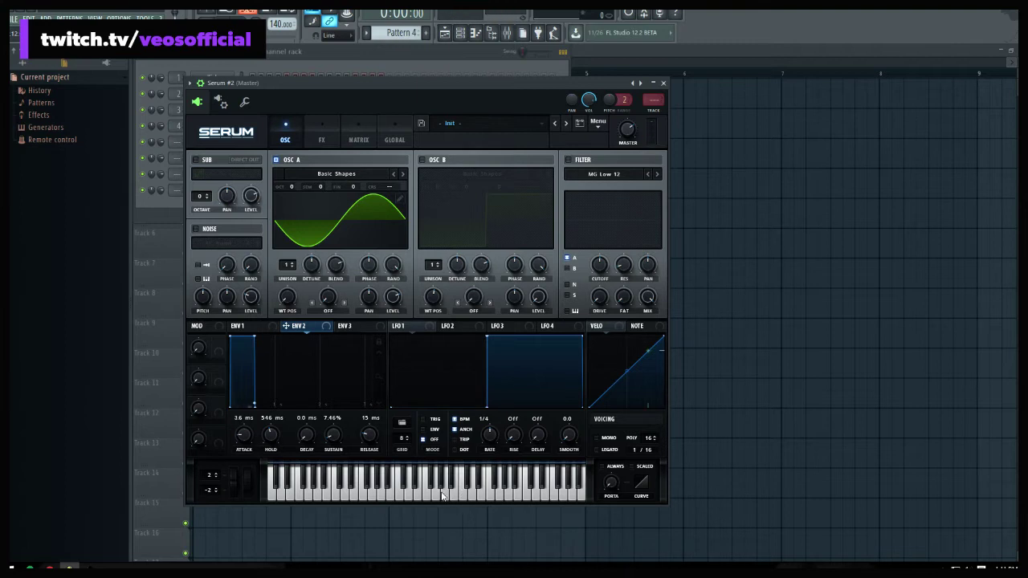
pyautogui.click(436, 496)
pyautogui.click(437, 496)
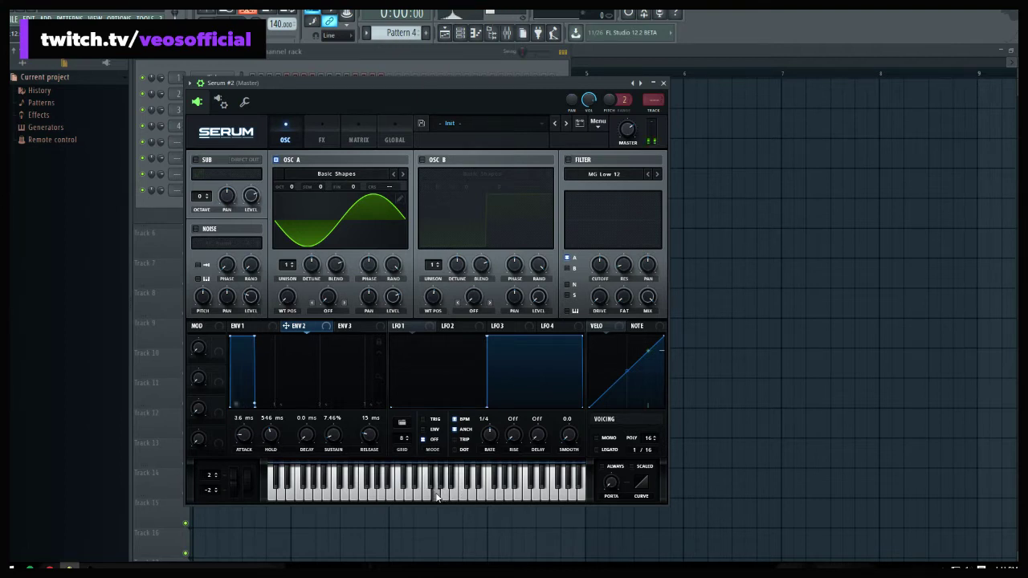
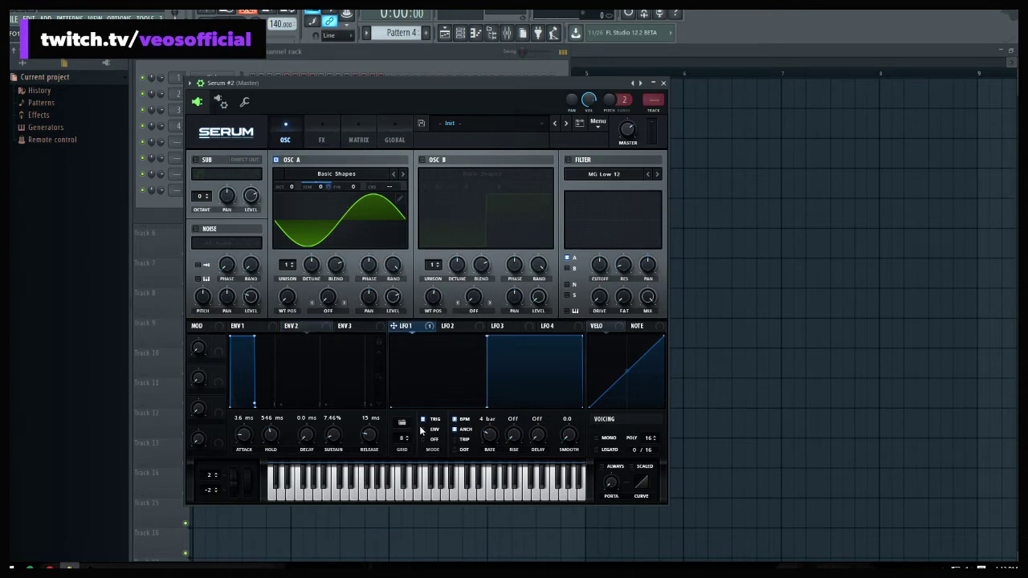
# Set LFO 1's rate to 1/16 and audition mid-range notes
pyautogui.click(427, 491)
pyautogui.click(427, 493)
pyautogui.click(427, 494)
pyautogui.click(428, 490)
pyautogui.click(408, 491)
pyautogui.click(408, 492)
pyautogui.click(408, 492)
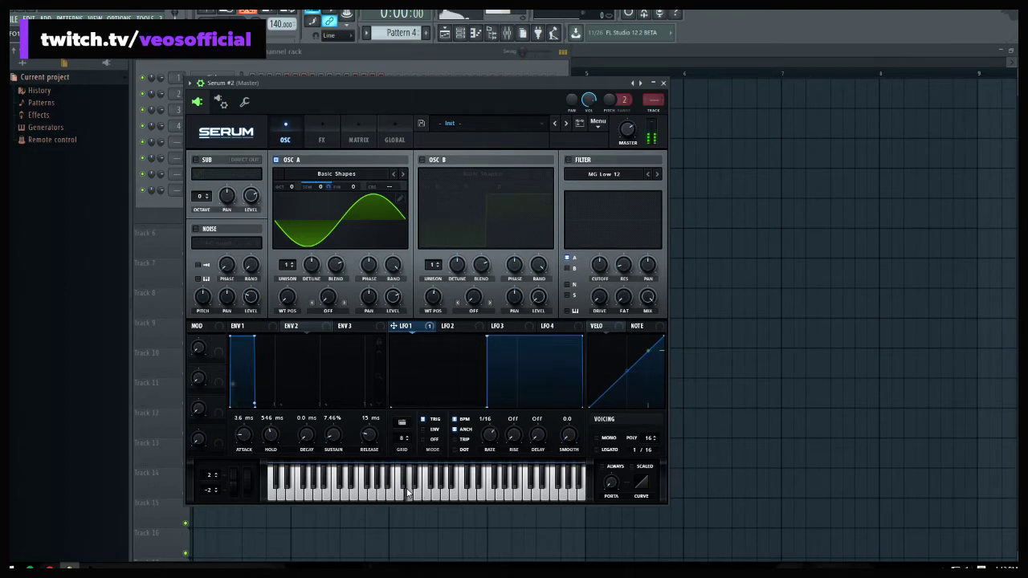
# Audition several upper notes and turn off LFO 1's anchor option
pyautogui.click(504, 496)
pyautogui.click(504, 495)
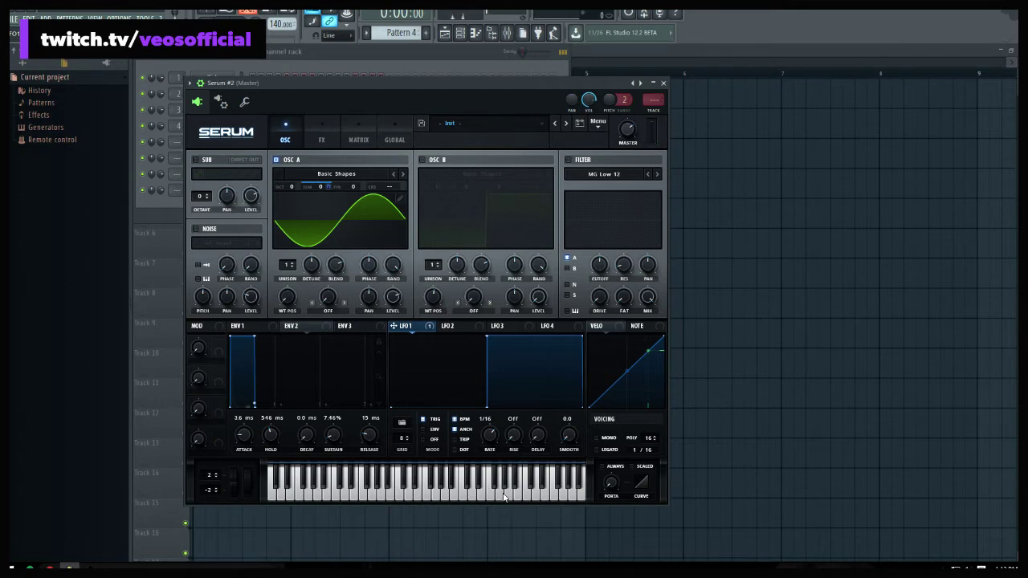
pyautogui.click(503, 494)
pyautogui.click(532, 497)
pyautogui.click(518, 486)
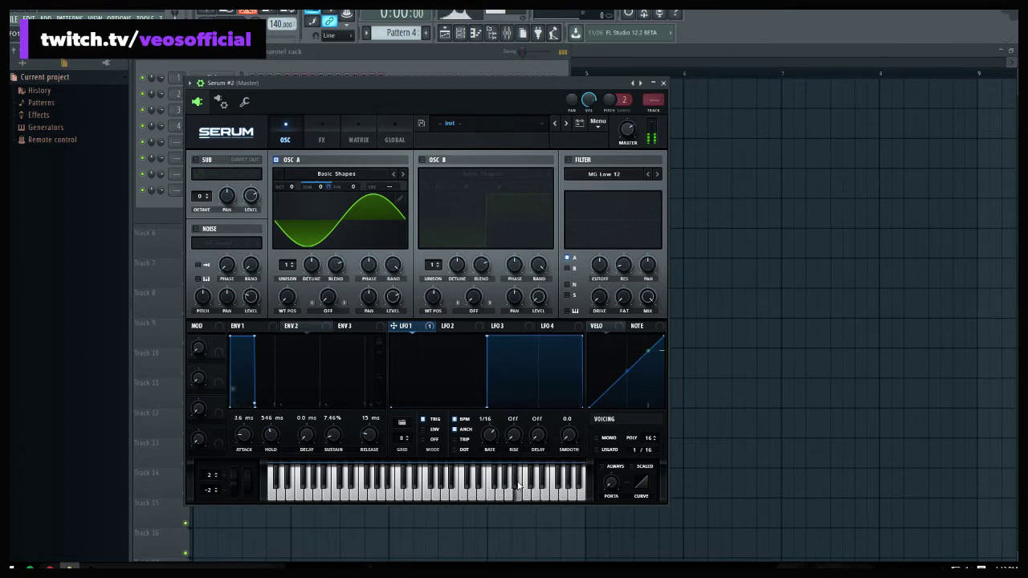
pyautogui.click(516, 485)
pyautogui.click(505, 497)
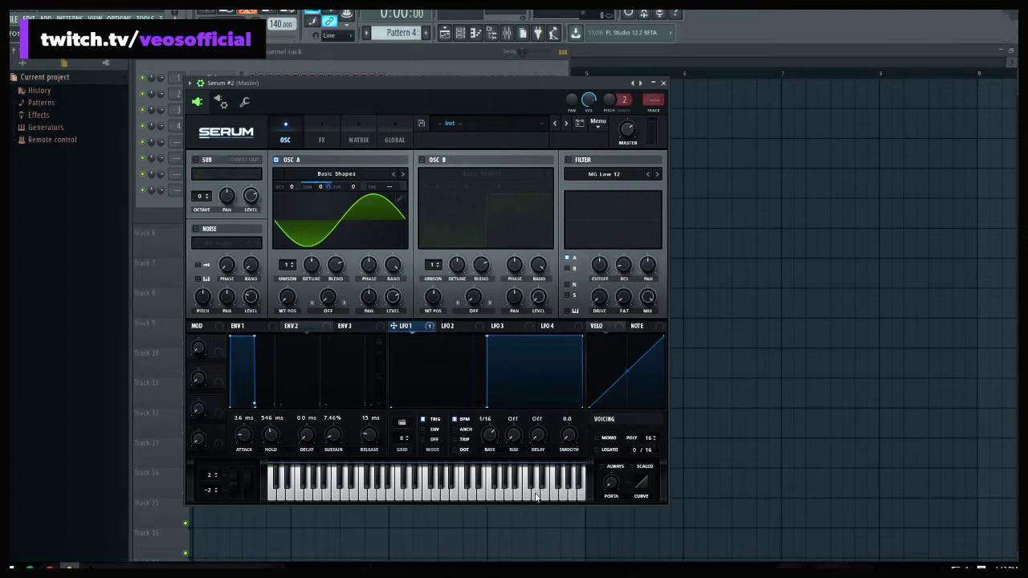
# Switch LFO 1 to envelope mode with a 1/32 rate and audition notes in the upper range
pyautogui.click(538, 497)
pyautogui.click(504, 492)
pyautogui.click(535, 494)
pyautogui.click(501, 488)
pyautogui.click(521, 494)
pyautogui.click(515, 484)
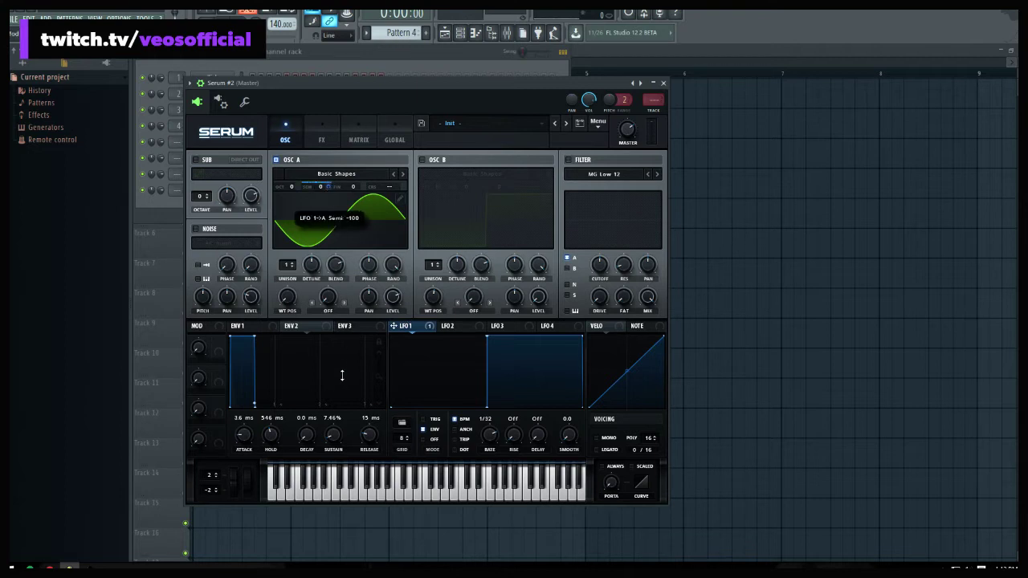
pyautogui.click(484, 499)
pyautogui.click(487, 498)
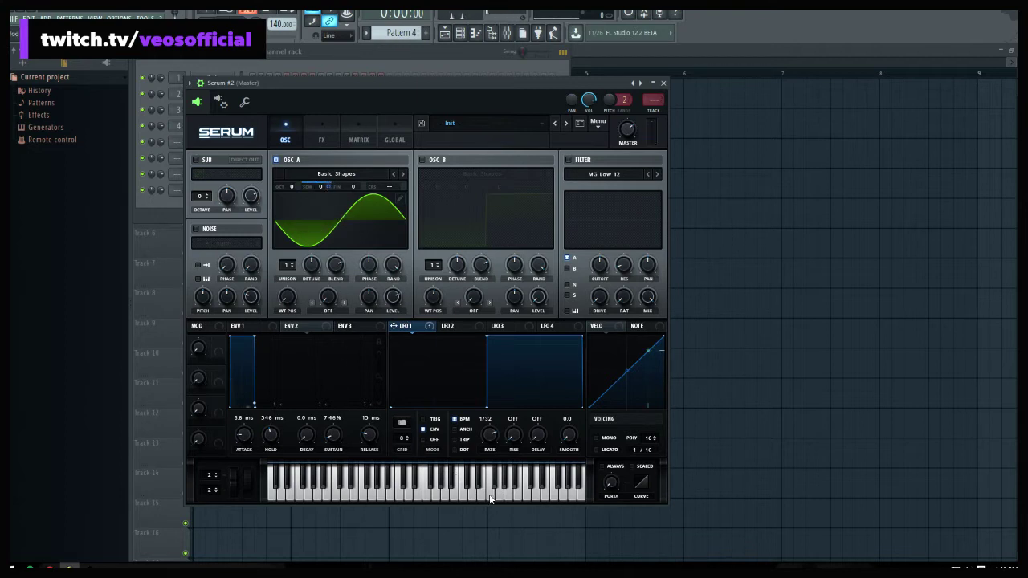
pyautogui.click(489, 496)
# Adjust LFO 1's modulation amount on oscillator A's semitone pitch, auditioning low, middle and high notes
pyautogui.moveTo(329, 187); pyautogui.dragTo(329, 180)
pyautogui.click(499, 491)
pyautogui.moveTo(328, 186); pyautogui.dragTo(328, 193)
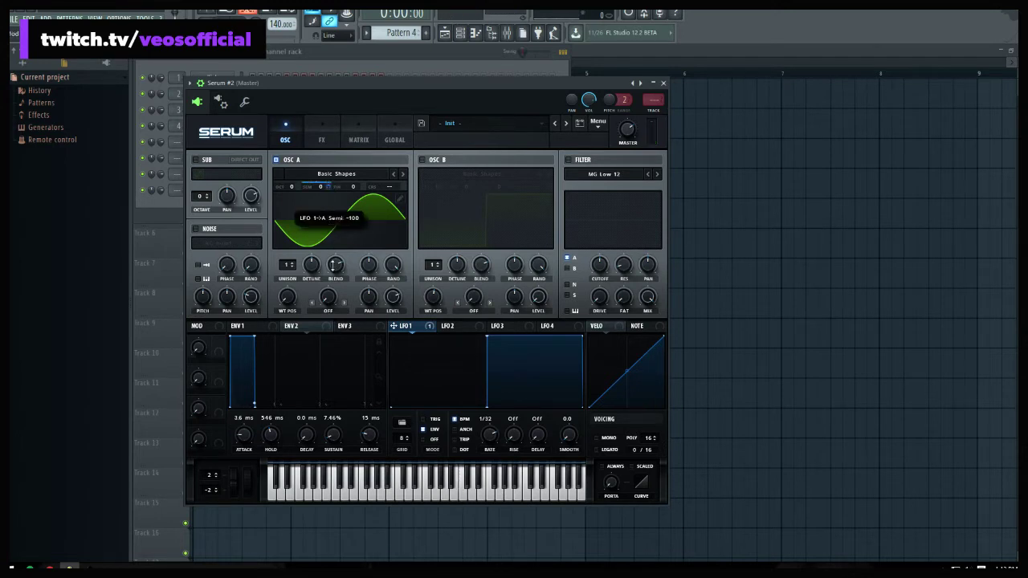
pyautogui.click(354, 492)
pyautogui.click(437, 494)
pyautogui.click(493, 495)
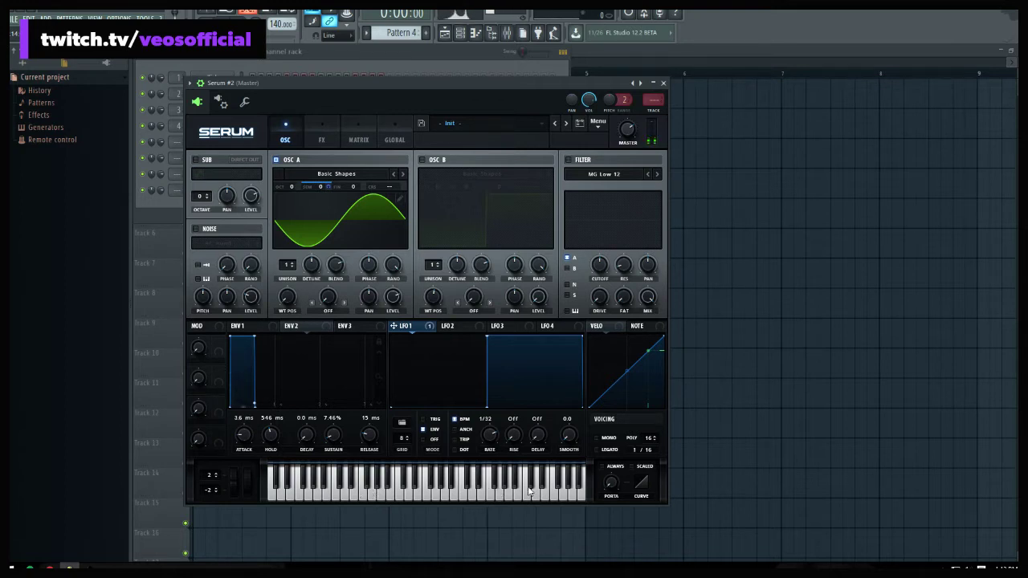
# Turn LFO 1's square step into a straight ramp rising over the first half, and audition notes
pyautogui.moveTo(486, 408); pyautogui.dragTo(444, 378)
pyautogui.click(507, 499)
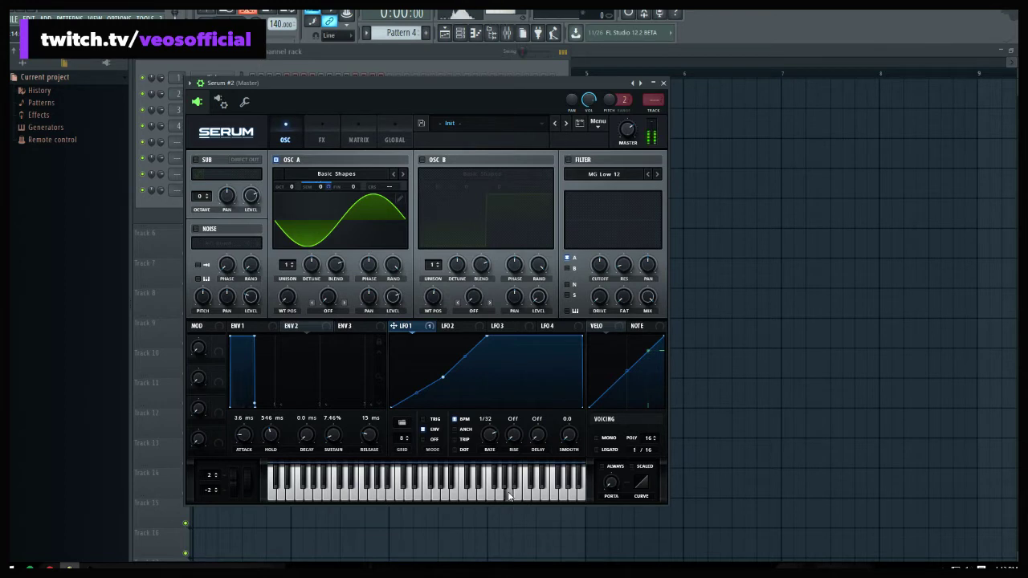
pyautogui.doubleClick(443, 377)
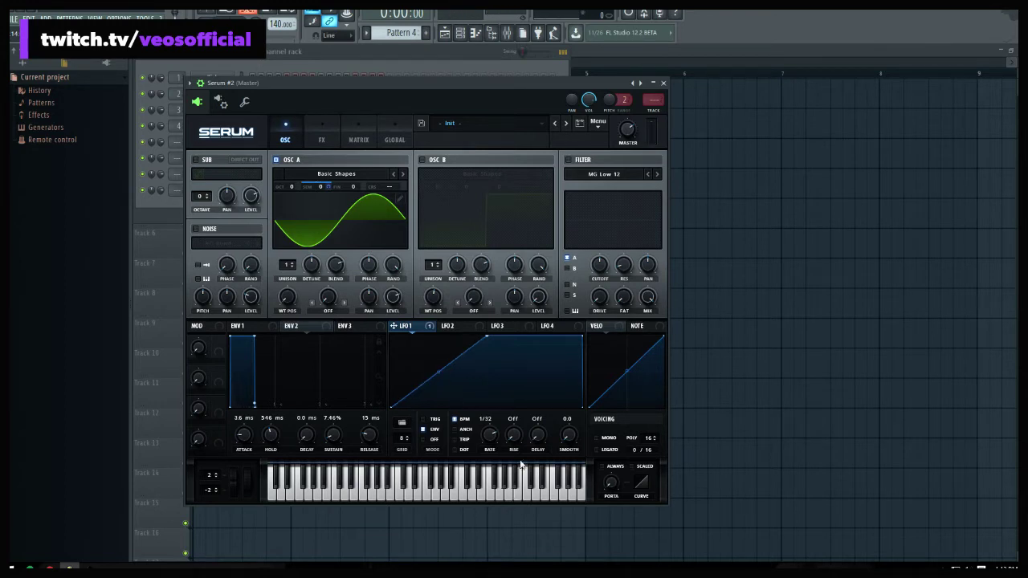
pyautogui.click(518, 498)
pyautogui.click(518, 498)
pyautogui.click(481, 496)
# Bend LFO 1's rising ramp slightly downward into a curve and audition upper notes
pyautogui.moveTo(438, 372); pyautogui.dragTo(440, 393)
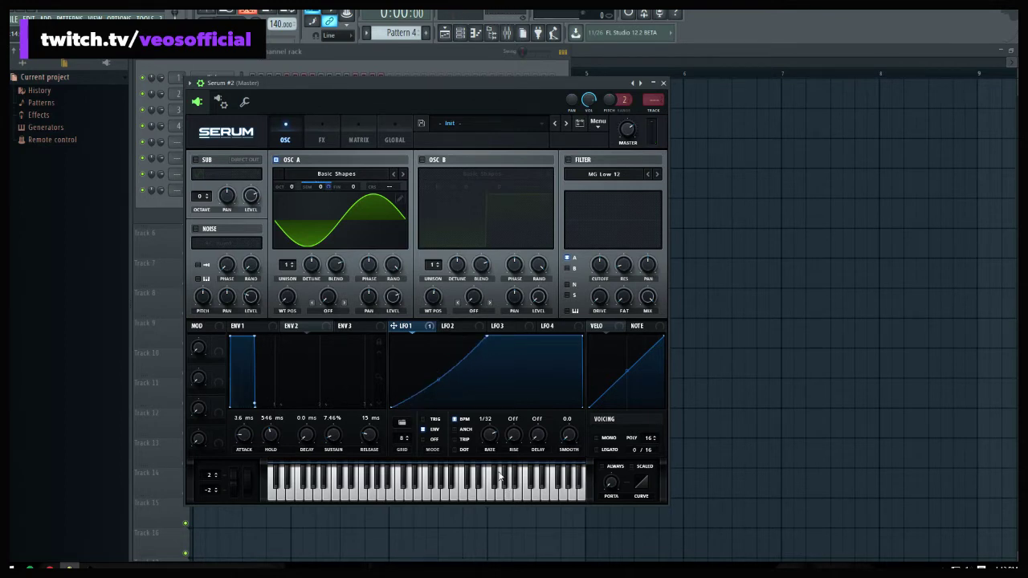
pyautogui.click(498, 496)
pyautogui.click(497, 498)
pyautogui.click(534, 490)
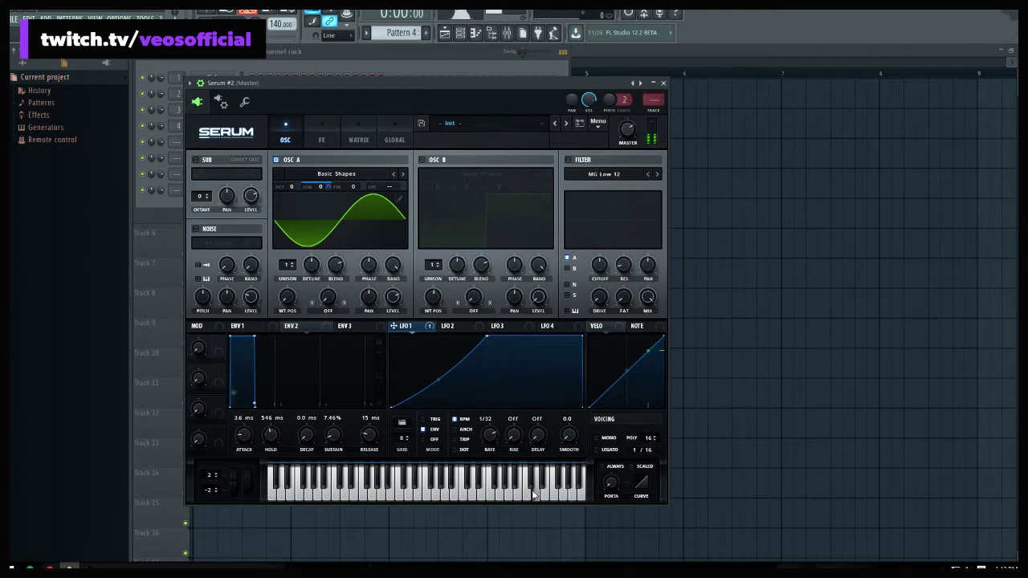
pyautogui.click(535, 490)
# Enable the compressor effect in multiband mode with a 0.0 ms attack, auditioning a note
pyautogui.click(321, 133)
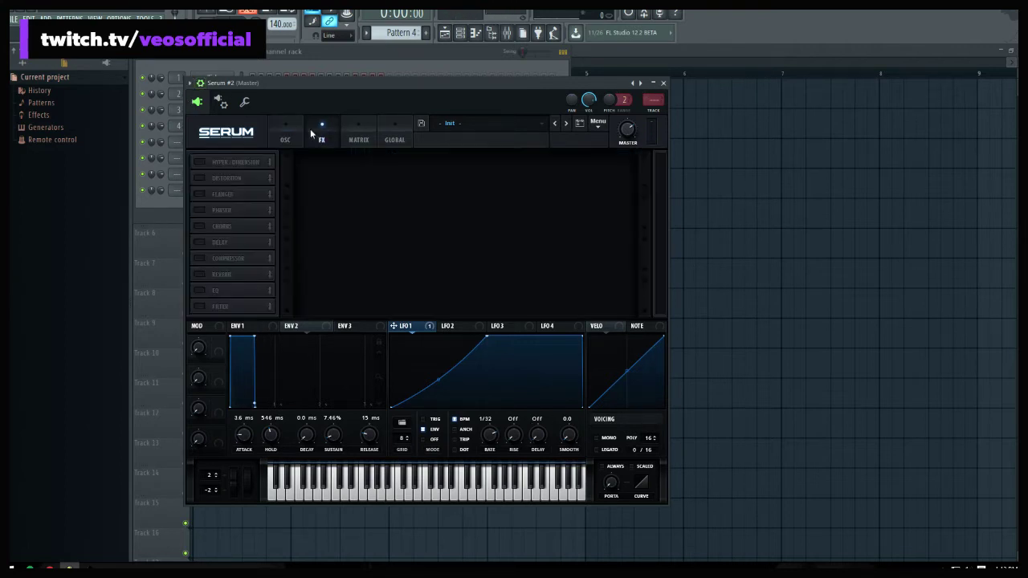
pyautogui.click(199, 259)
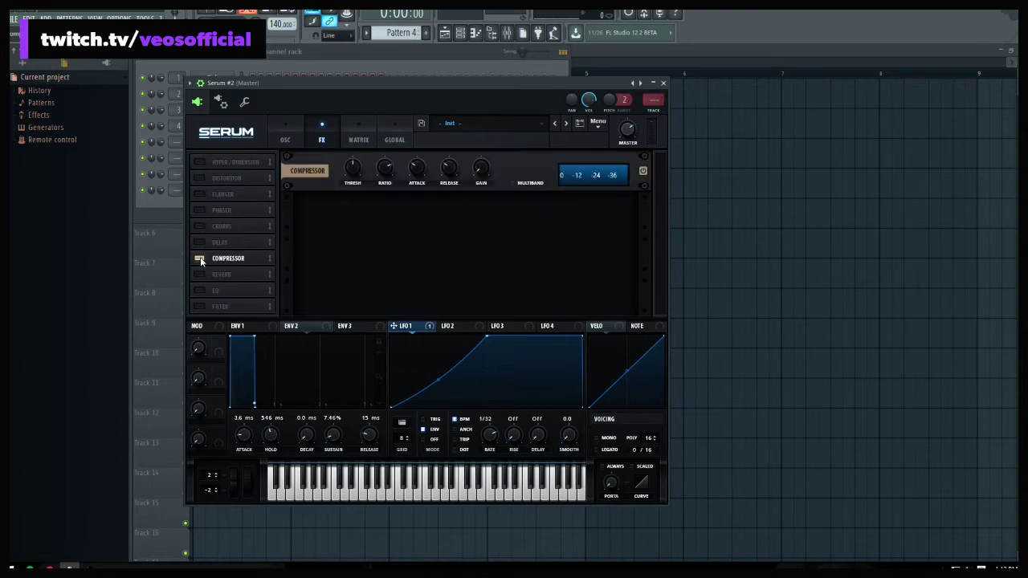
pyautogui.click(513, 184)
pyautogui.click(512, 184)
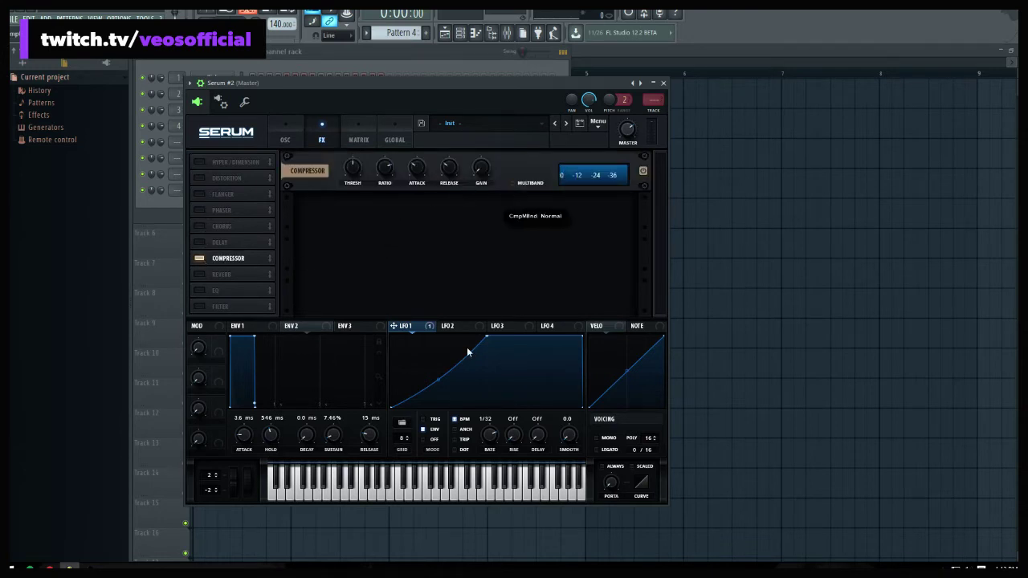
pyautogui.click(514, 183)
pyautogui.click(448, 488)
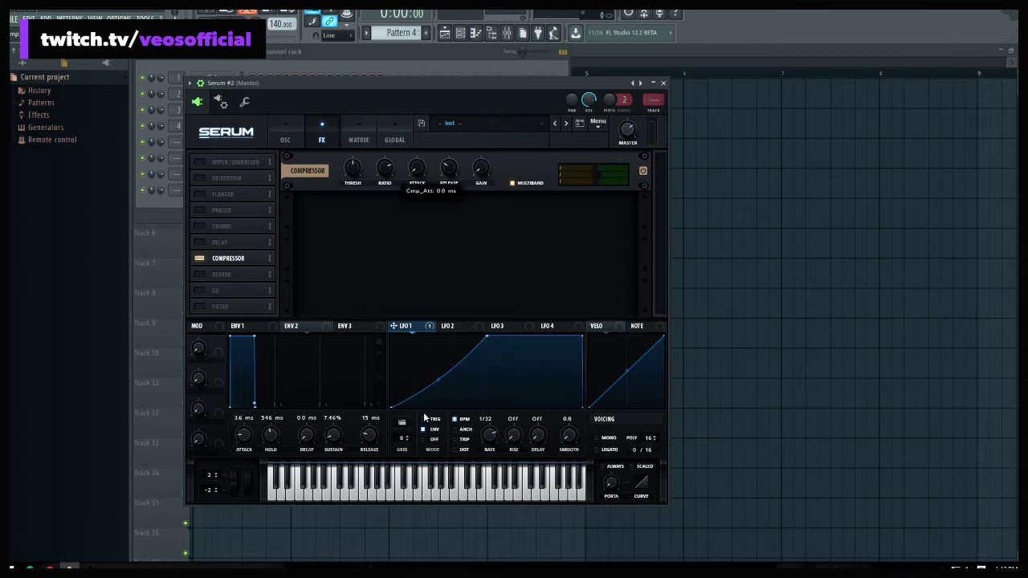
# Raise the compressor's gain to 11.9 dB, comparing mid-range notes
pyautogui.click(483, 499)
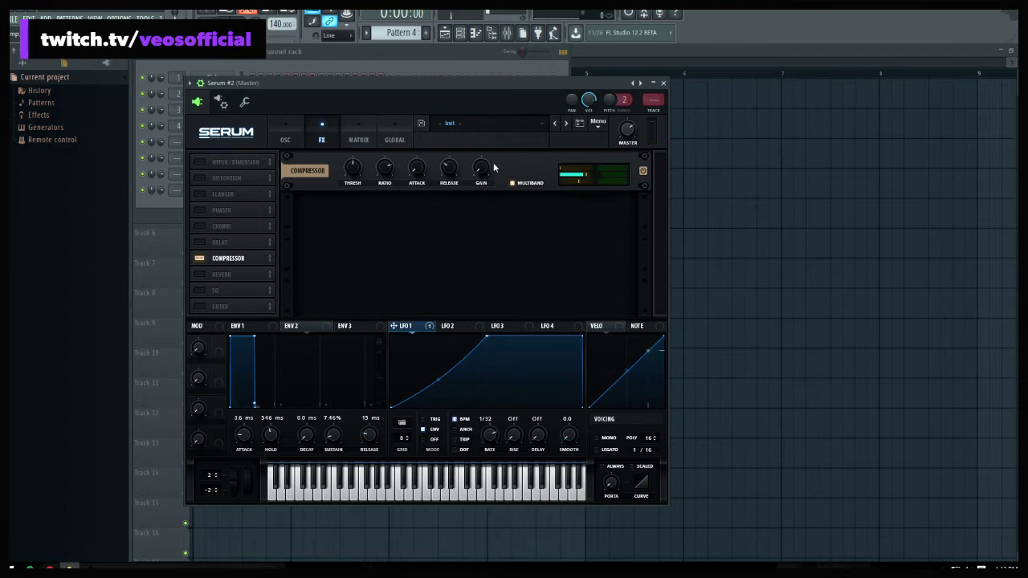
pyautogui.click(465, 497)
pyautogui.click(439, 498)
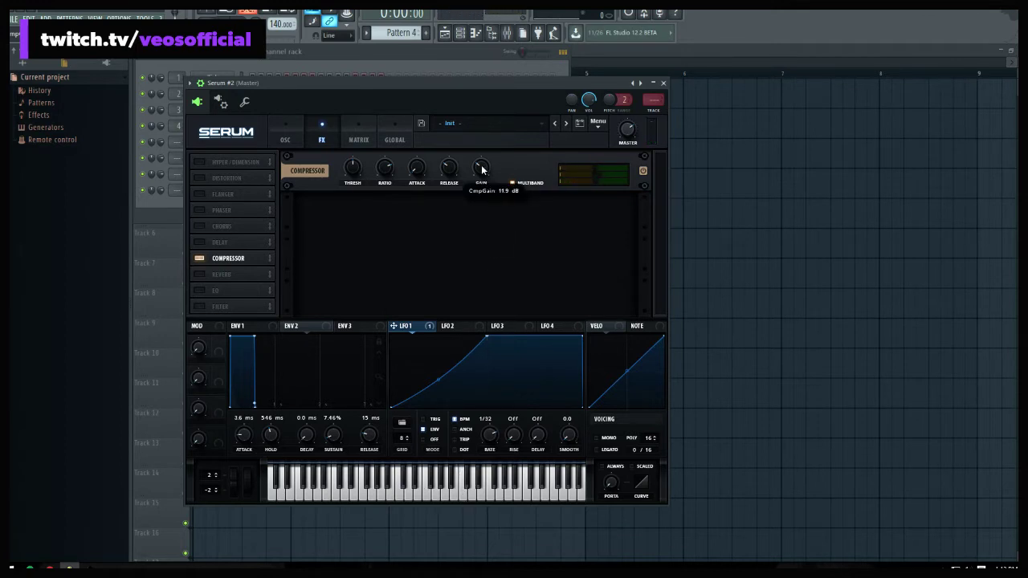
pyautogui.click(454, 494)
pyautogui.click(433, 499)
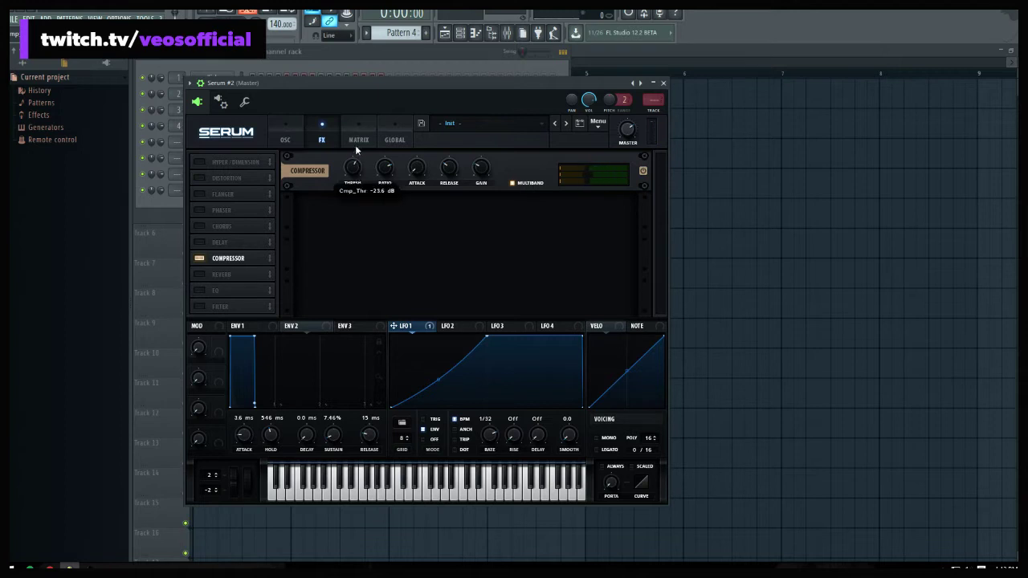
# Try the compressor's threshold at -23.6 dB and audition notes
pyautogui.click(465, 498)
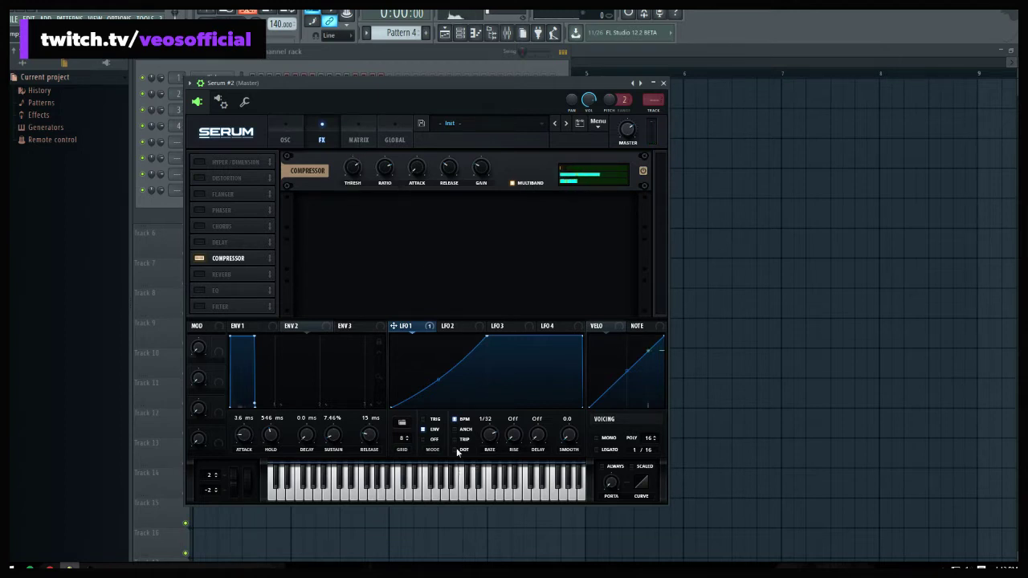
pyautogui.moveTo(360, 187)
pyautogui.click(482, 492)
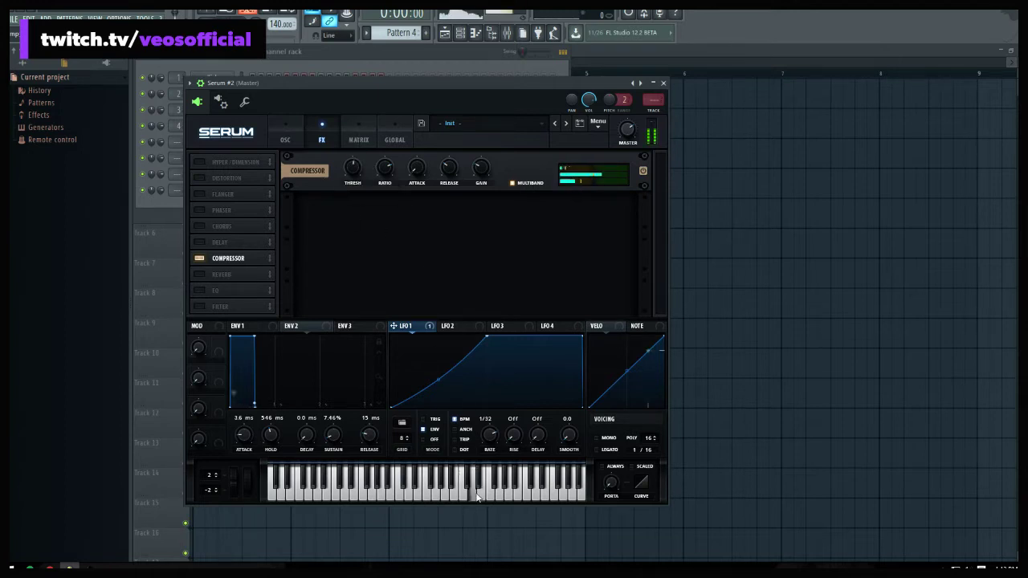
pyautogui.click(478, 498)
pyautogui.click(477, 499)
pyautogui.click(477, 498)
# Enable the reverb effect and audition several mid-range notes through it
pyautogui.click(200, 274)
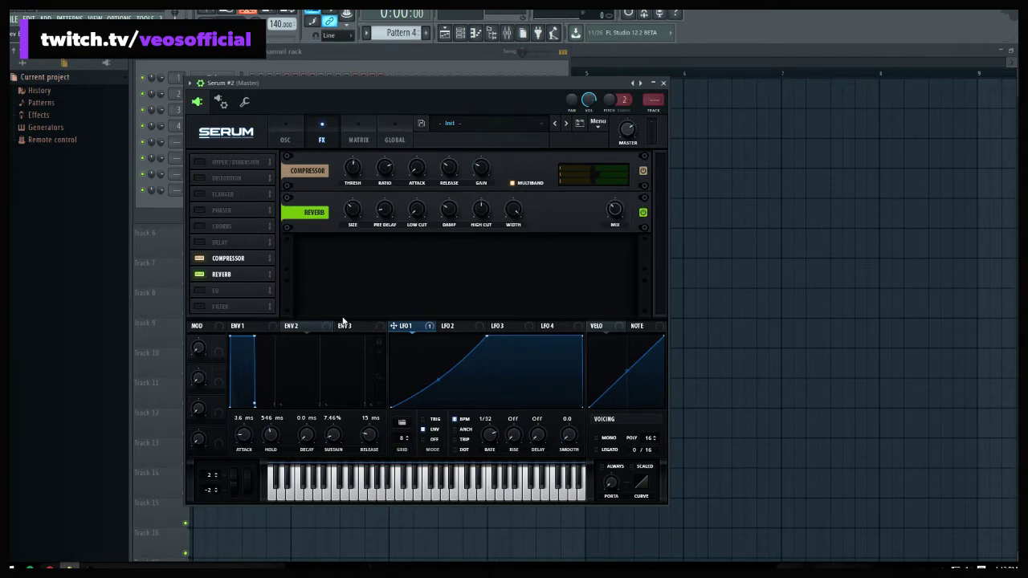
pyautogui.click(440, 499)
pyautogui.click(474, 496)
pyautogui.click(447, 495)
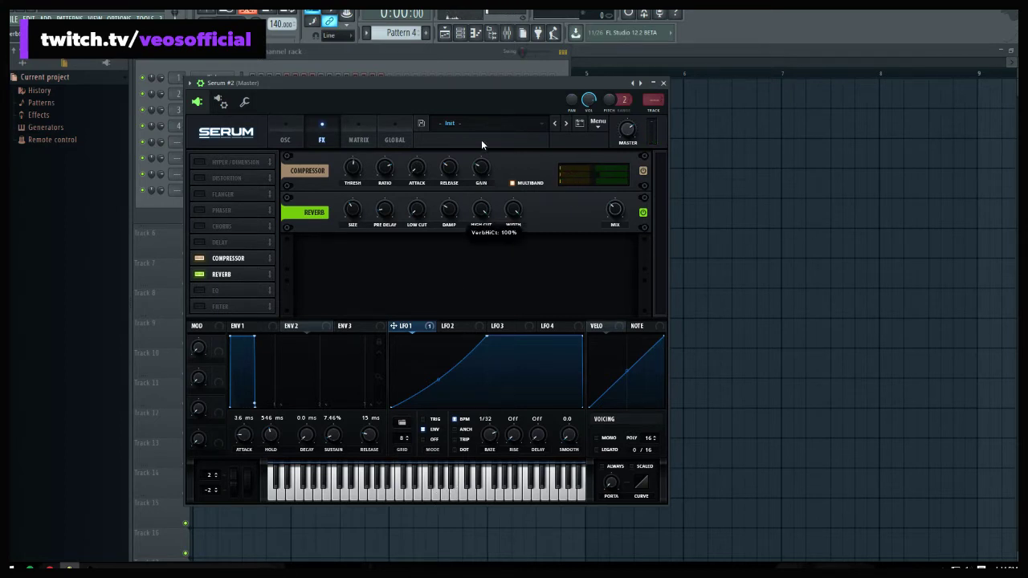
# Set the reverb's high cut to 90% and raise its low cut slightly, auditioning notes
pyautogui.click(472, 497)
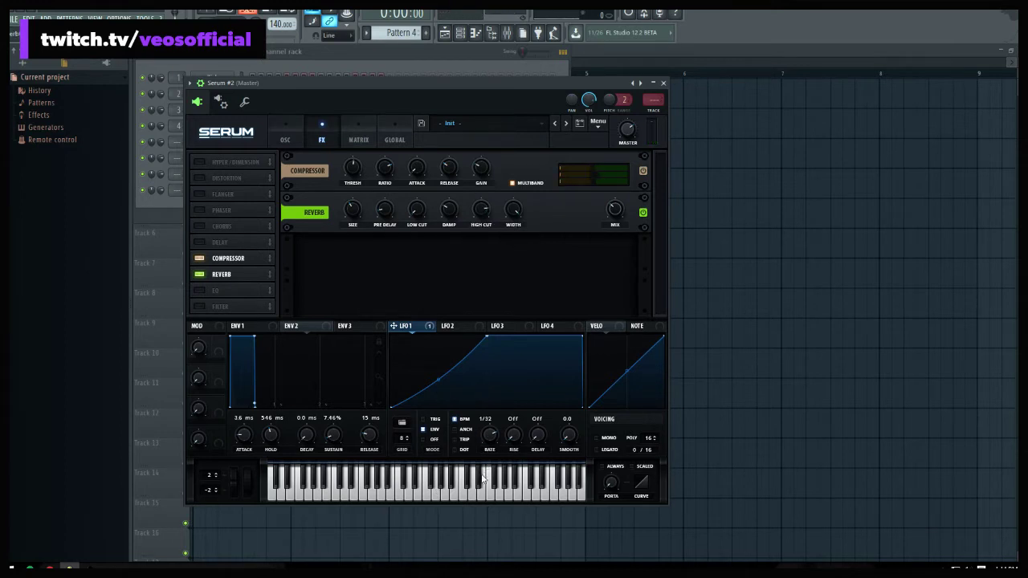
pyautogui.click(445, 494)
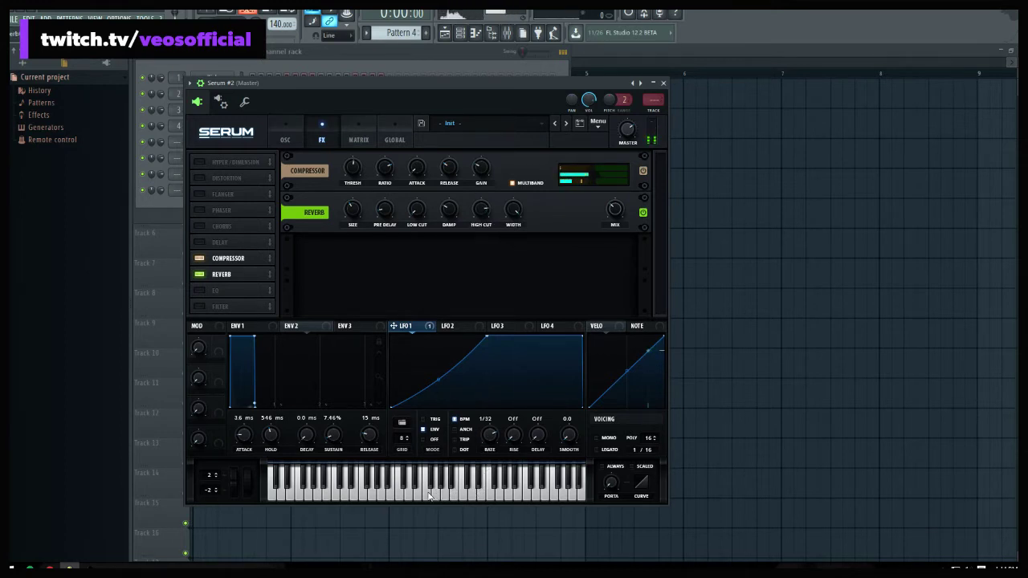
pyautogui.click(428, 494)
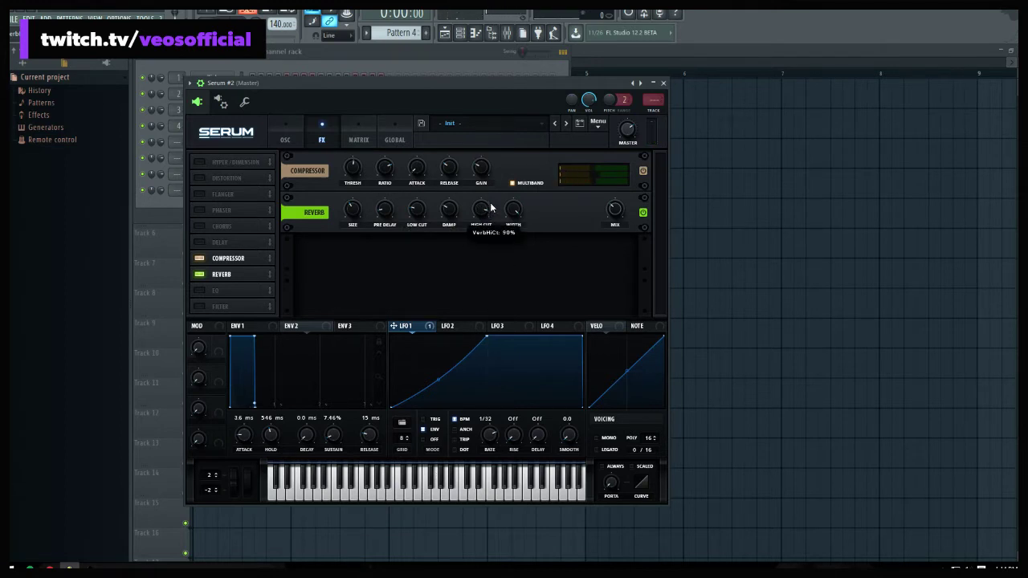
pyautogui.click(461, 494)
pyautogui.click(435, 491)
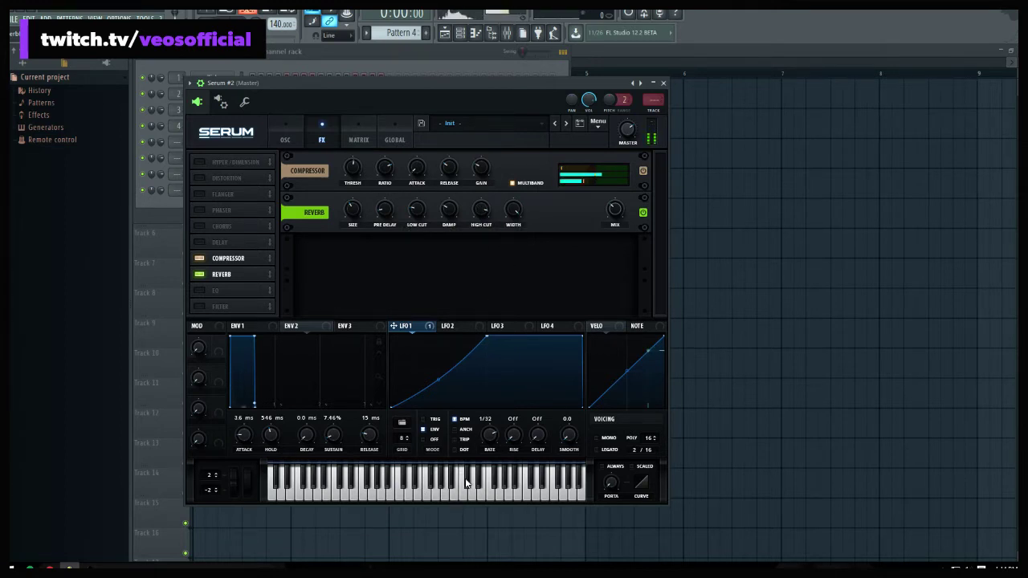
pyautogui.click(374, 482)
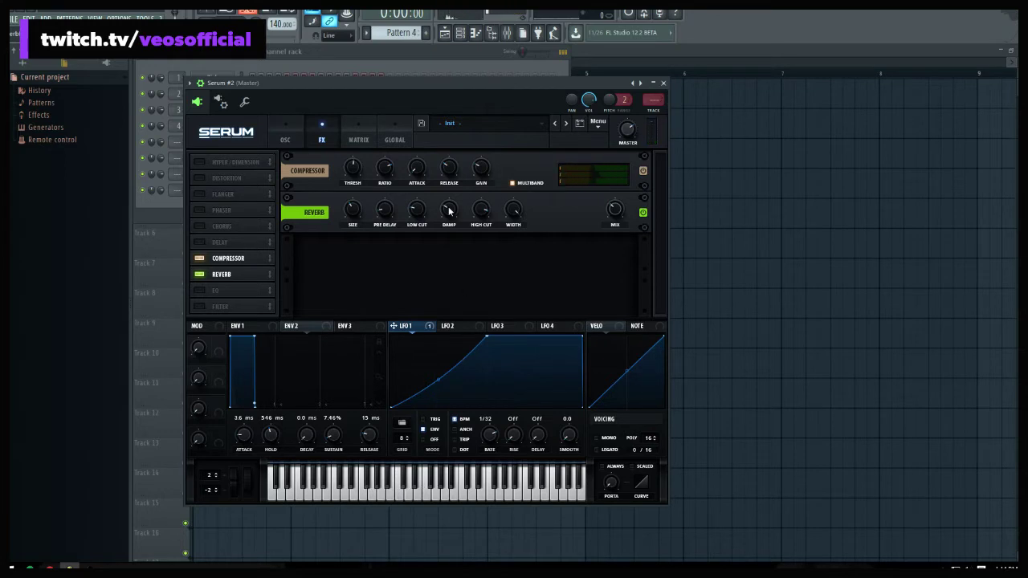
# Lower the reverb's damping, set its size to 51% and raise its mix to about halfway, auditioning notes
pyautogui.click(452, 494)
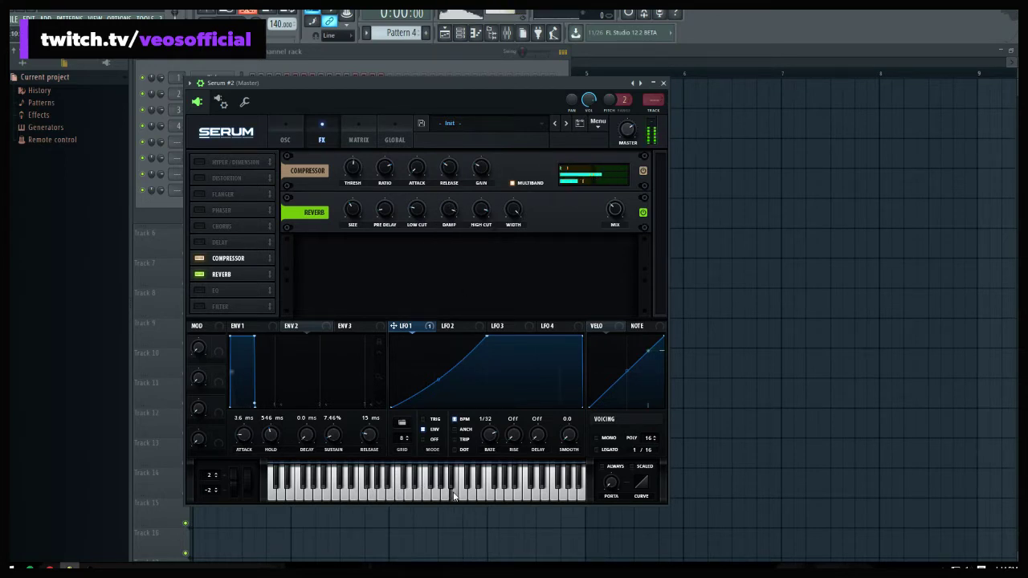
pyautogui.moveTo(452, 209); pyautogui.dragTo(466, 568)
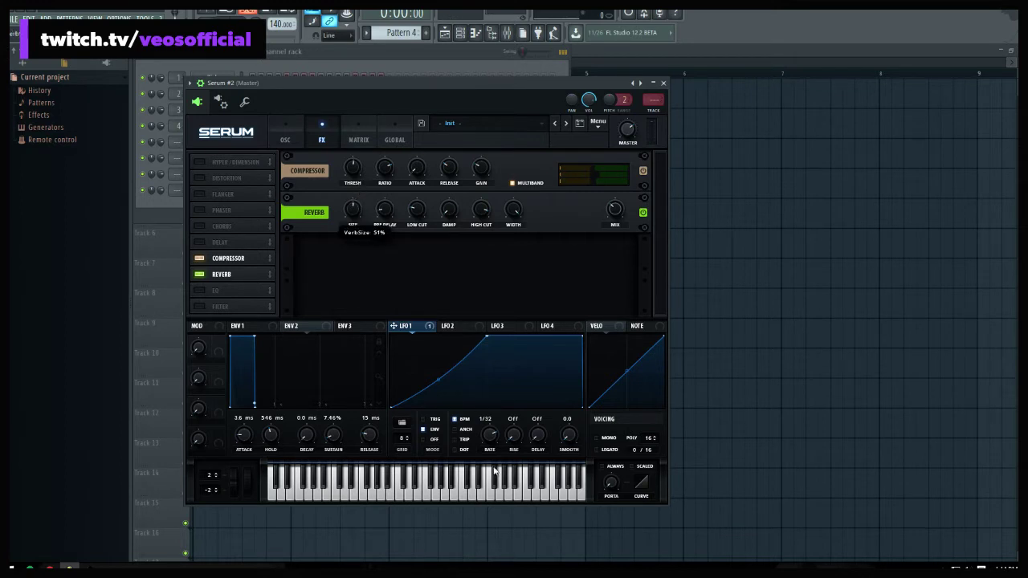
pyautogui.click(490, 491)
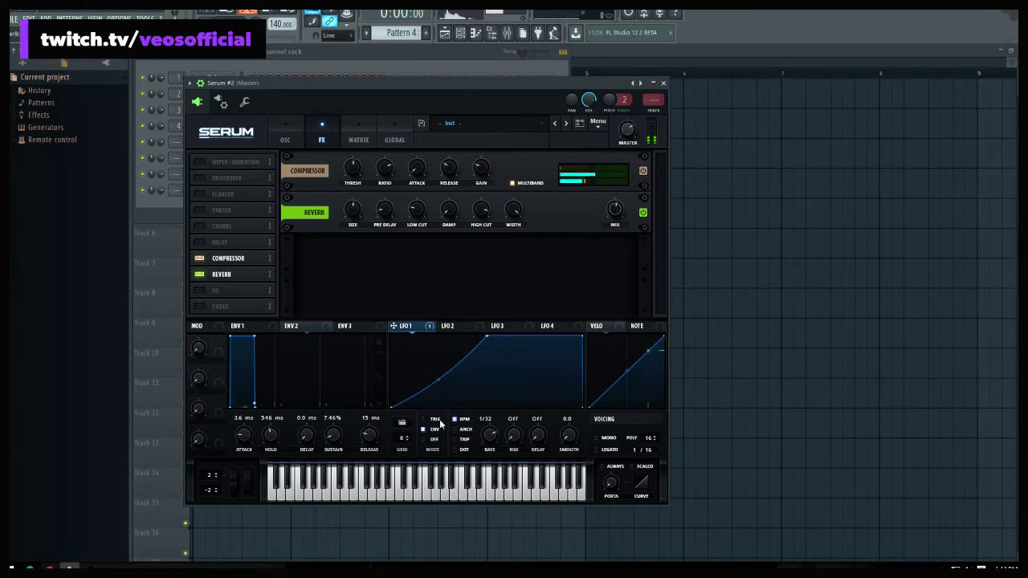
# In the piano roll for Serum #2, place consecutive eighth notes D8, A#7 and G7 at the start and play them
pyautogui.click(200, 86)
pyautogui.click(249, 165)
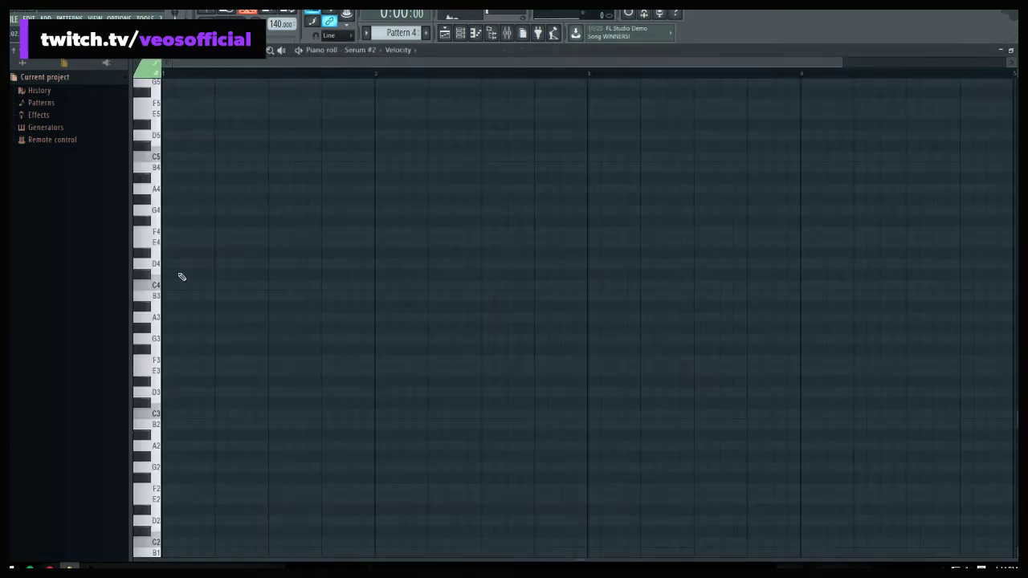
pyautogui.scroll(4, 184, 228)
pyautogui.moveTo(201, 205); pyautogui.dragTo(166, 149)
pyautogui.scroll(3, 329, 173)
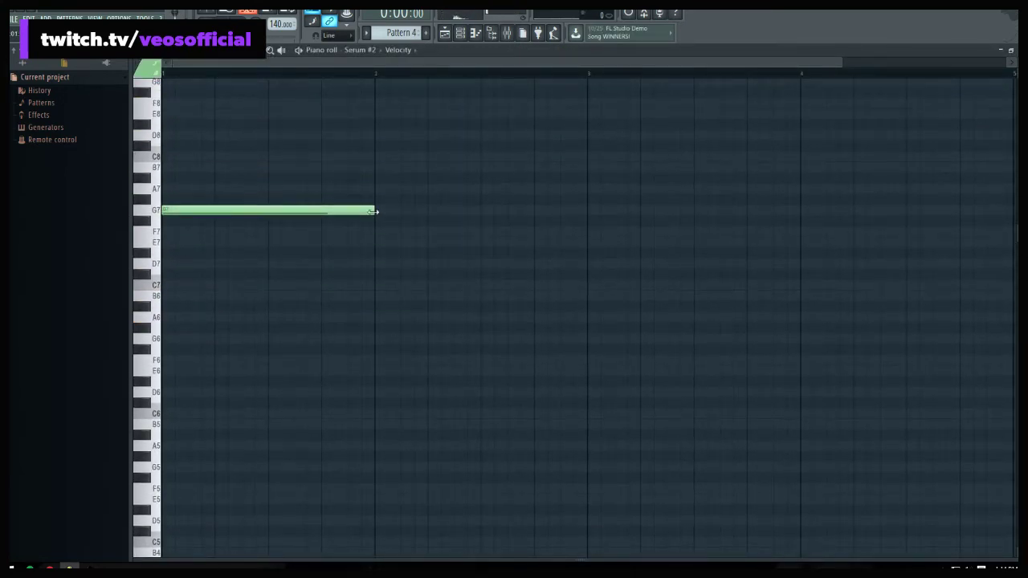
pyautogui.moveTo(374, 211); pyautogui.dragTo(175, 135)
pyautogui.click(196, 179)
pyautogui.click(217, 210)
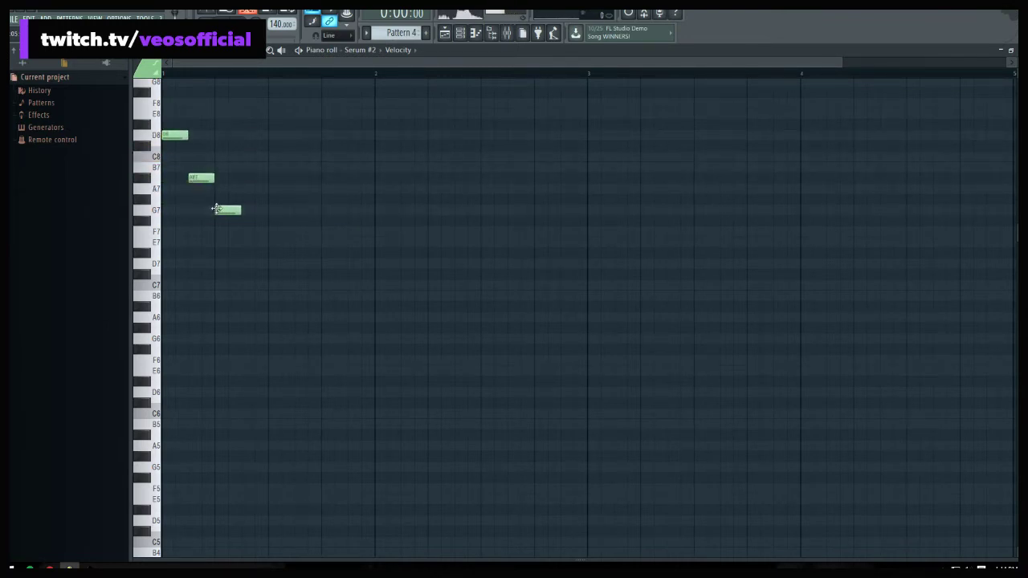
pyautogui.press('space')
# Shorten the D8, A#7 and G7 notes to sixteenths placed back to back, and play the result
pyautogui.moveTo(183, 133); pyautogui.dragTo(176, 136)
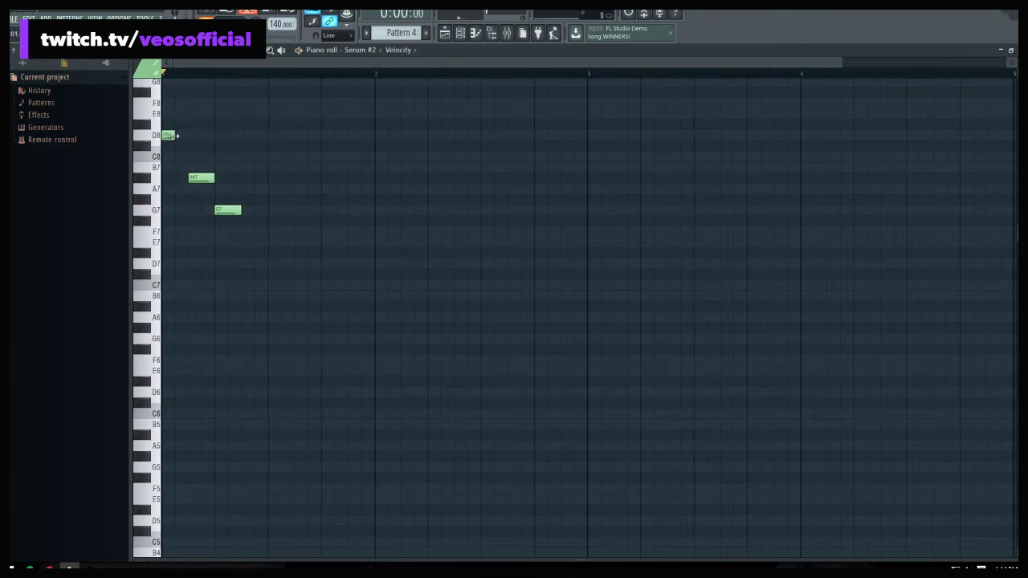
pyautogui.moveTo(200, 178); pyautogui.dragTo(188, 179)
pyautogui.moveTo(222, 211); pyautogui.dragTo(201, 211)
pyautogui.press('space')
pyautogui.press('space')
# Add a sixteenth A#7 after the G7 and repeat the four-note figure until it fills bar 1
pyautogui.click(205, 178)
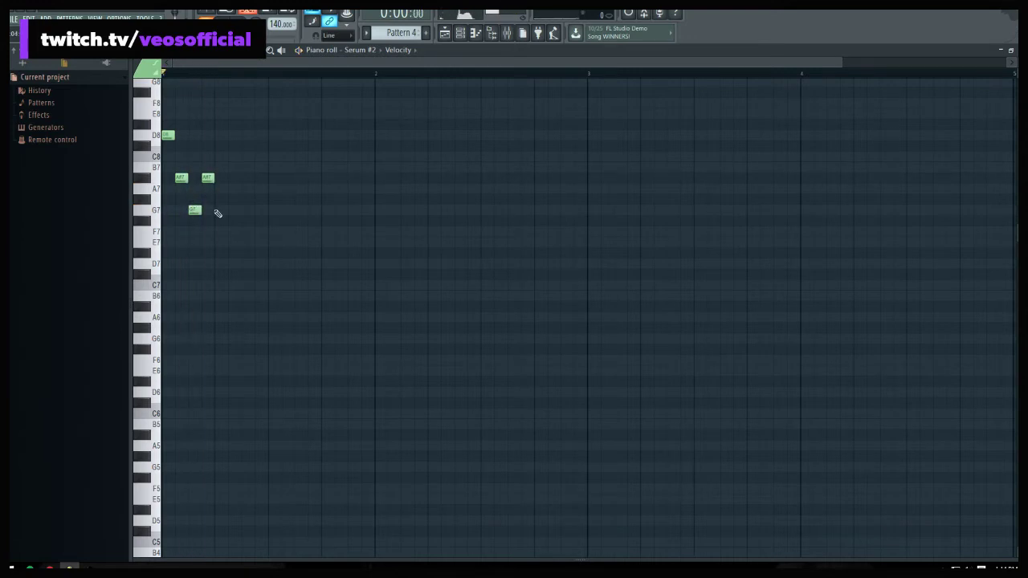
pyautogui.moveTo(255, 250); pyautogui.dragTo(162, 100)
pyautogui.hotkey('ctrl', 'b')
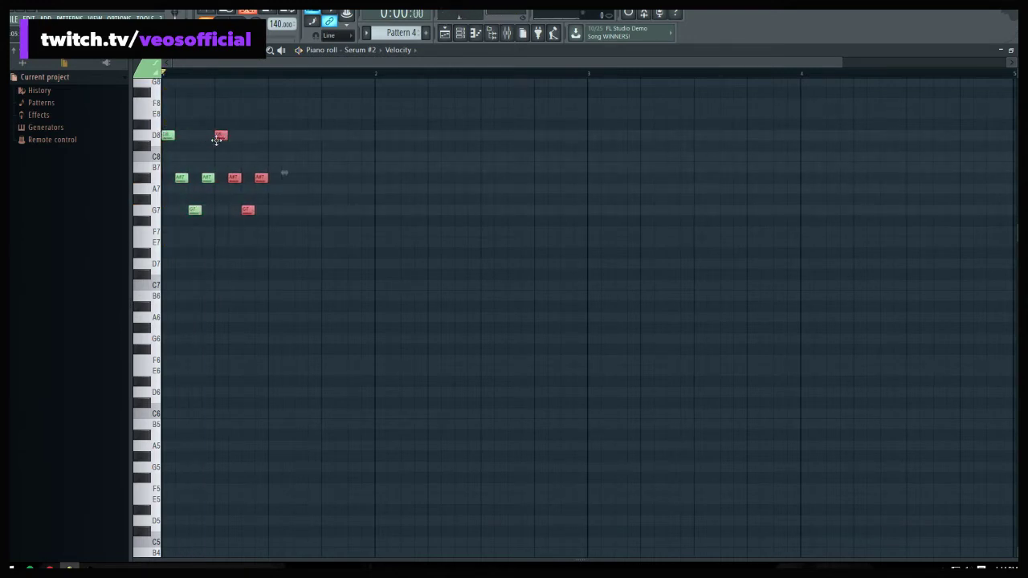
pyautogui.press('space')
pyautogui.press('space')
pyautogui.hotkey('ctrl', 'b')
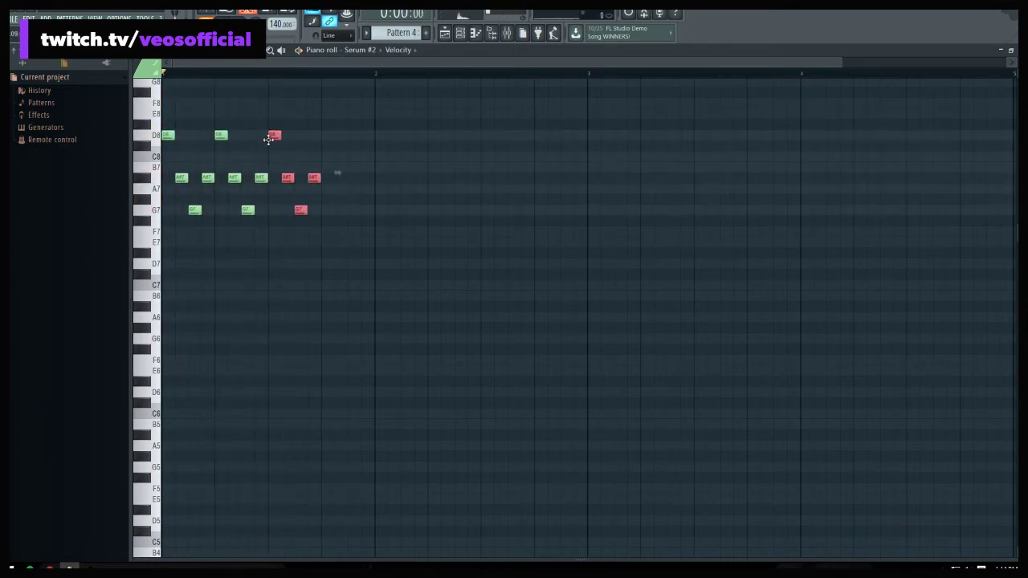
pyautogui.moveTo(273, 136); pyautogui.dragTo(325, 138)
# Transpose all the notes in bar 1 down one octave and play the result
pyautogui.hotkey('ctrl', 'a')
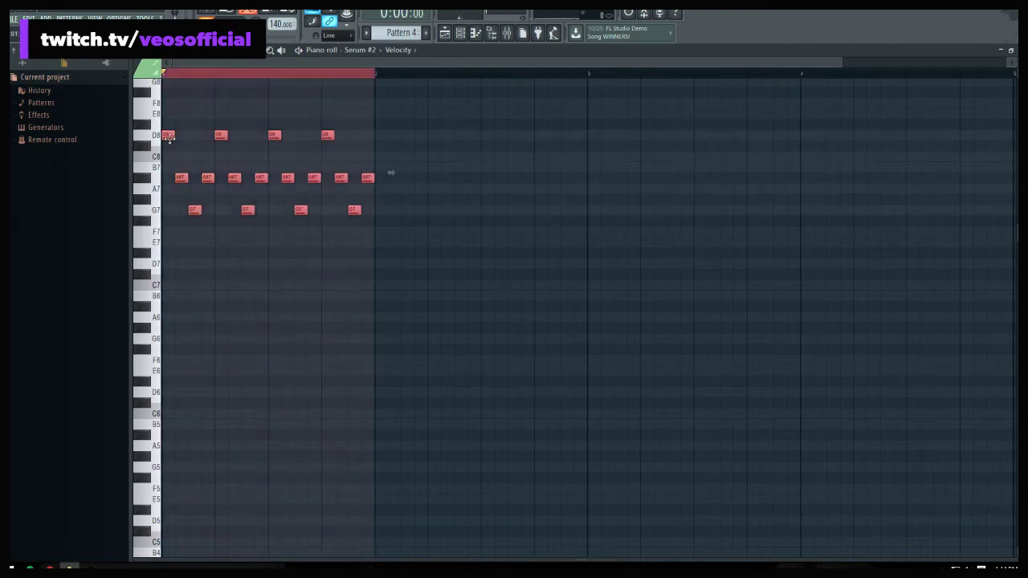
pyautogui.moveTo(169, 137); pyautogui.dragTo(168, 265)
pyautogui.press('space')
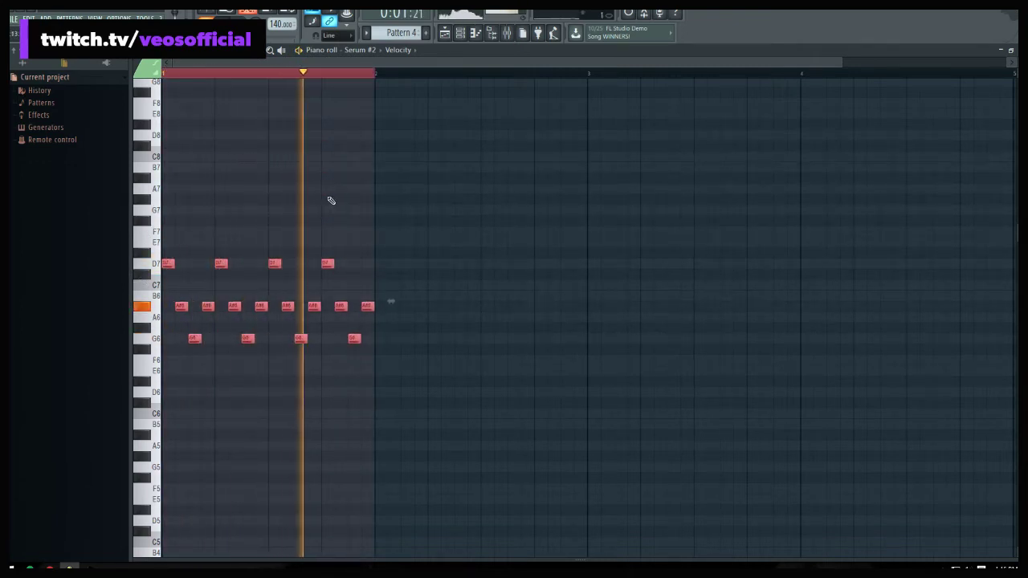
pyautogui.hotkey('ctrl', 'd')
pyautogui.press('space')
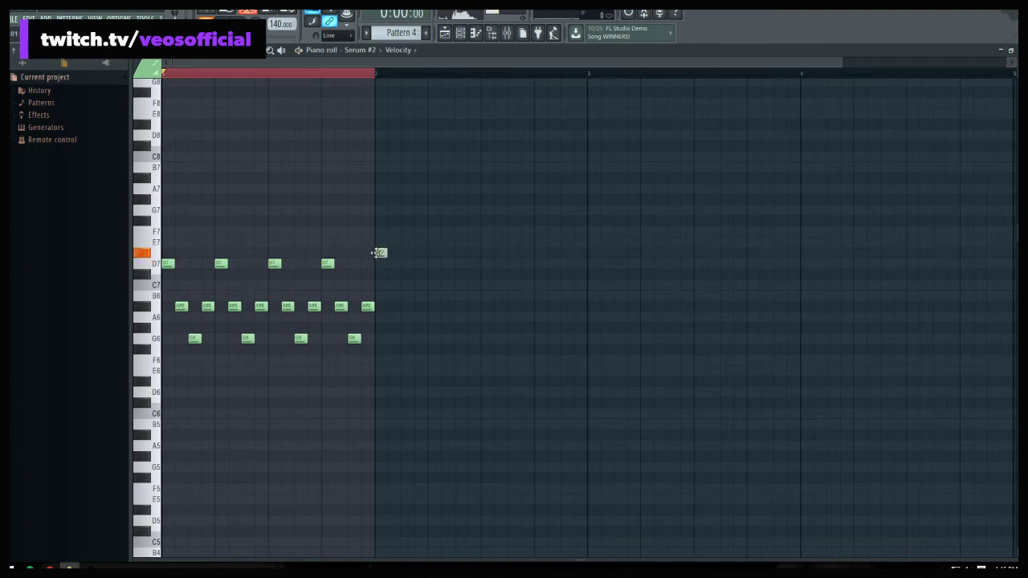
# Place consecutive sixteenth notes D#7, A#6 and G6 at the start of bar 2, removing any stray copies
pyautogui.click(378, 253)
pyautogui.click(394, 286)
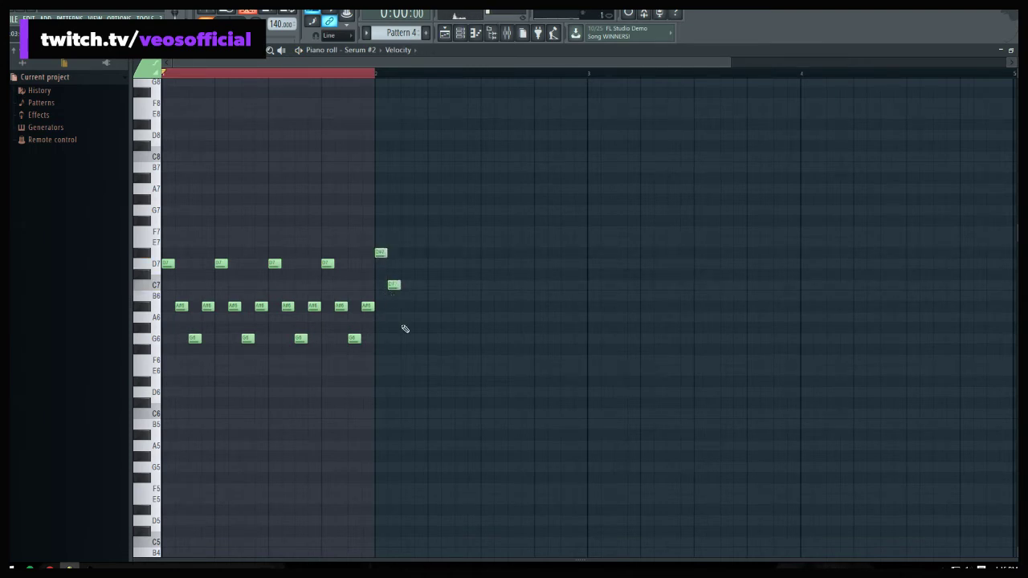
pyautogui.click(407, 341)
pyautogui.moveTo(391, 284); pyautogui.dragTo(393, 305)
pyautogui.moveTo(431, 366)
pyautogui.mouseDown()
pyautogui.moveTo(418, 292)
pyautogui.moveTo(386, 237)
pyautogui.moveTo(421, 255)
pyautogui.mouseUp()
pyautogui.rightClick(421, 254)
pyautogui.rightClick(434, 306)
pyautogui.rightClick(447, 339)
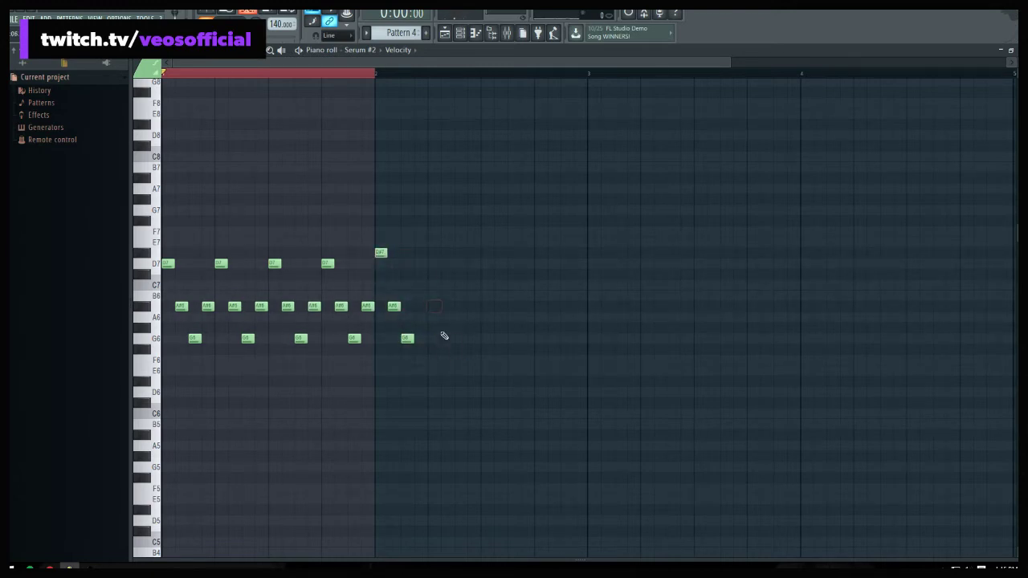
# Add a closing A#6 to the bar 2 figure and repeat the four notes to fill the bar
pyautogui.click(419, 307)
pyautogui.moveTo(429, 363); pyautogui.dragTo(540, 253)
pyautogui.moveTo(623, 377); pyautogui.dragTo(378, 204)
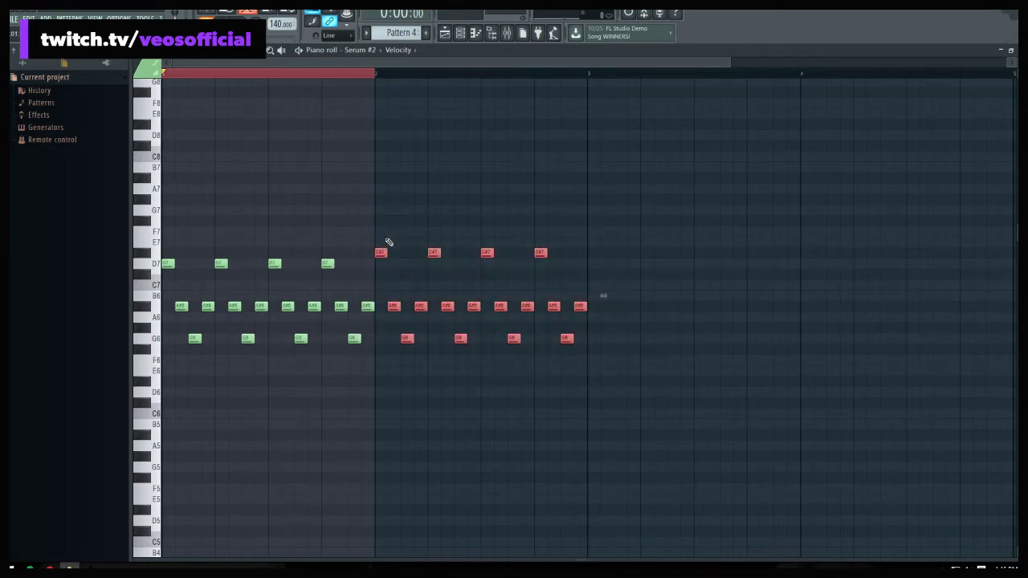
# Copy the bar 2 notes into bar 3, raise the copied A#6 notes to C7 and play the pattern
pyautogui.moveTo(382, 254); pyautogui.dragTo(595, 262)
pyautogui.press('pageup')
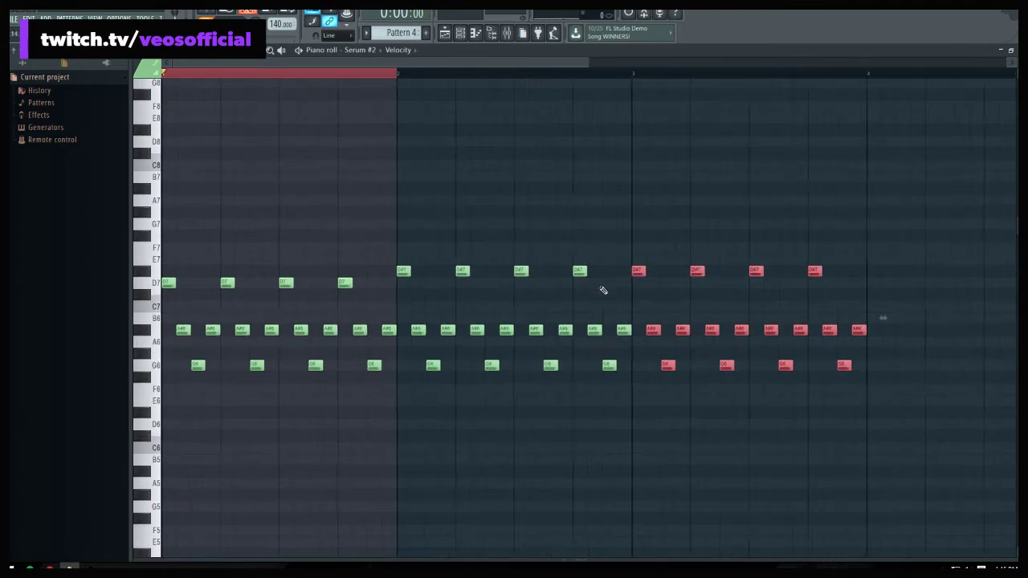
pyautogui.moveTo(670, 314); pyautogui.dragTo(909, 306)
pyautogui.press('space')
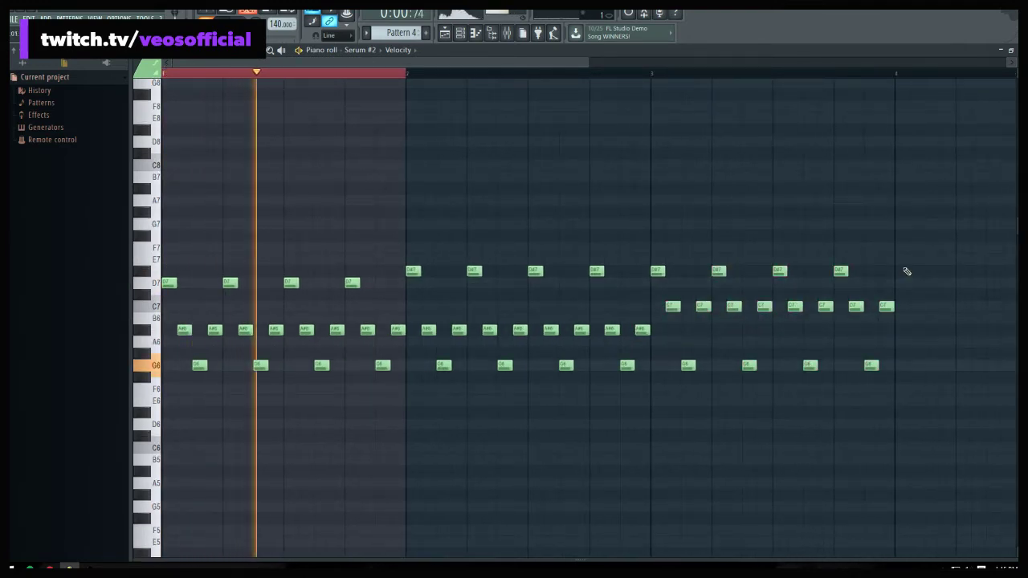
pyautogui.hotkey('ctrl', 'd')
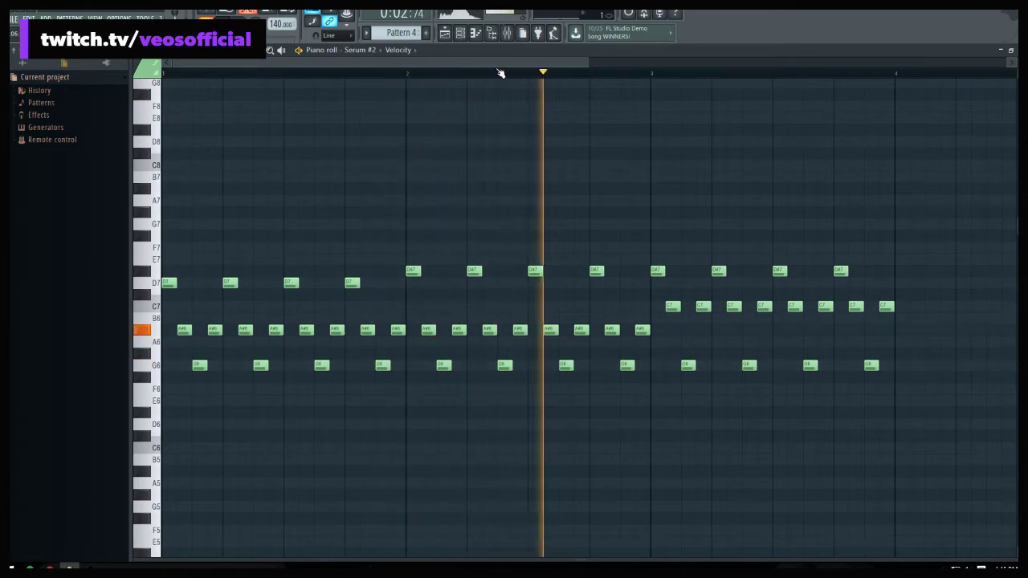
# Stop playback and place consecutive sixteenth notes D7, A6, F6 and A6 at the start of bar 4
pyautogui.scroll(-2, 500, 73)
pyautogui.scroll(-1, 499, 73)
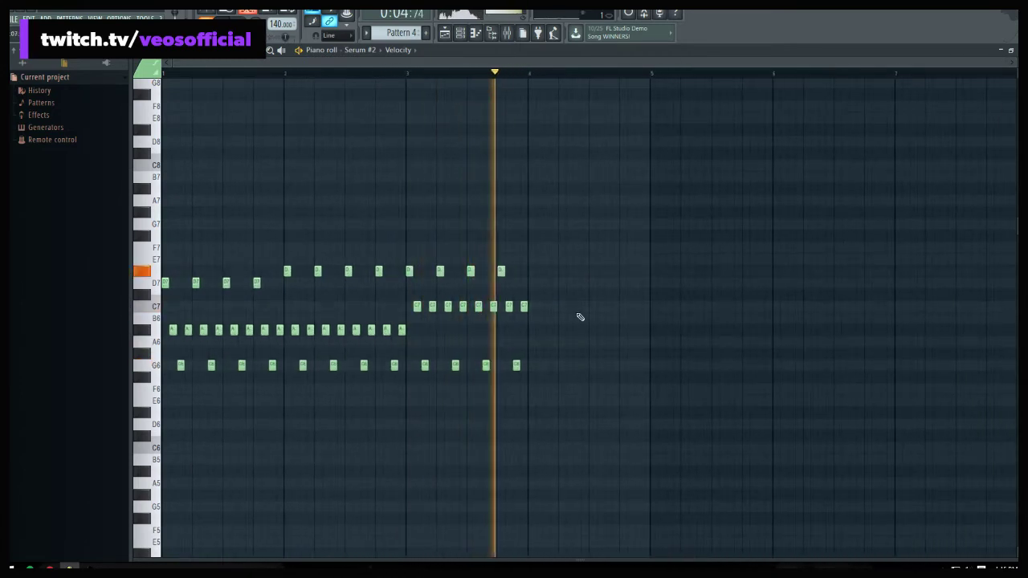
pyautogui.press('space')
pyautogui.click(531, 282)
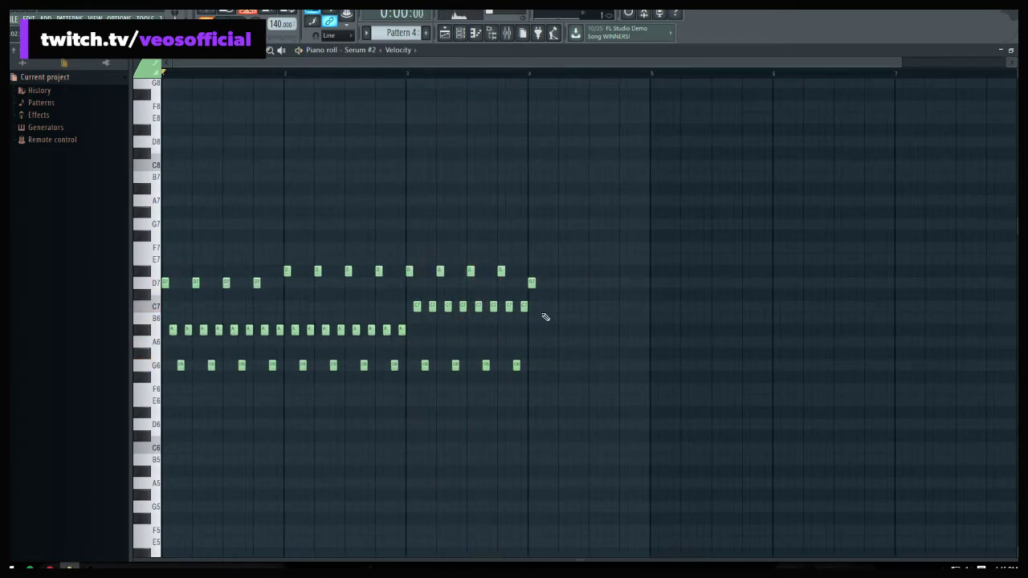
pyautogui.moveTo(542, 331); pyautogui.dragTo(540, 349)
pyautogui.moveTo(556, 389); pyautogui.dragTo(547, 390)
pyautogui.click(549, 343)
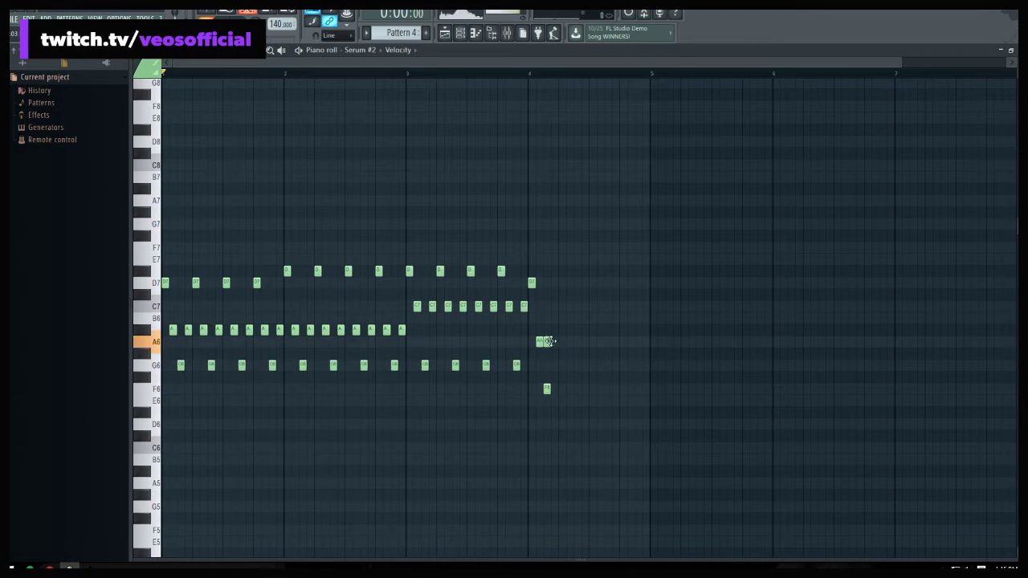
pyautogui.moveTo(548, 344); pyautogui.dragTo(555, 346)
# Repeat the D7, A6, F6, A6 figure to fill bar 4 and play the whole pattern
pyautogui.moveTo(573, 405)
pyautogui.mouseDown()
pyautogui.moveTo(526, 266)
pyautogui.moveTo(567, 283)
pyautogui.mouseUp()
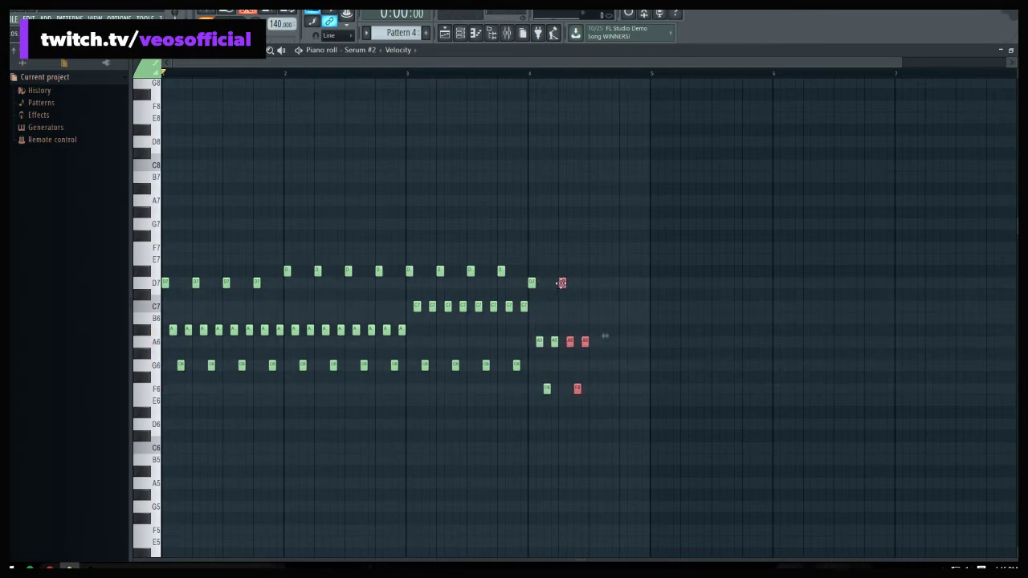
pyautogui.hotkey('ctrl', 'b')
pyautogui.hotkey('ctrl', 'b')
pyautogui.press('space')
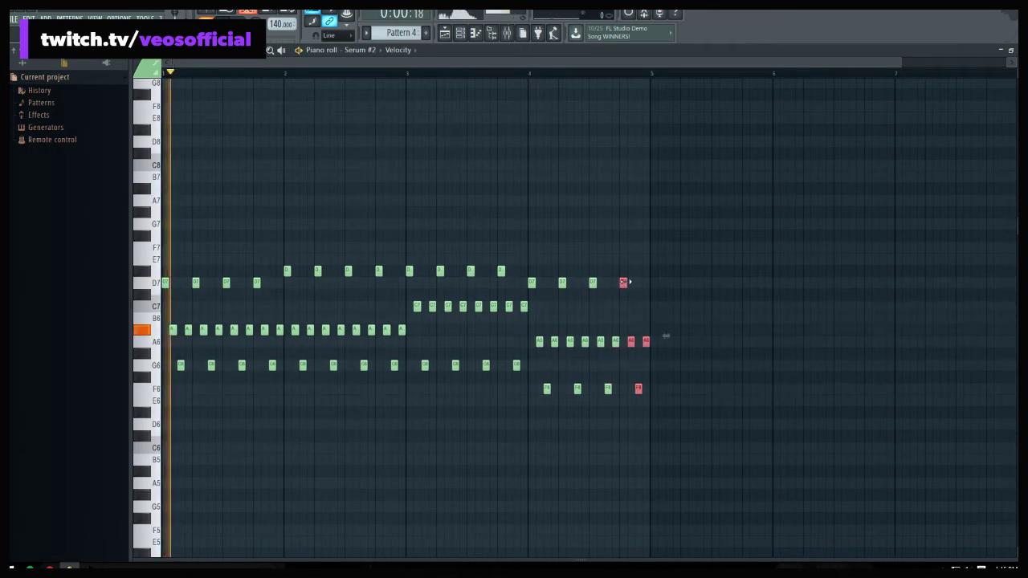
# Raise the four F6 notes in bar 4 to F#6 while the pattern plays
pyautogui.keyDown('ctrl'); pyautogui.click(652, 216); pyautogui.keyUp('ctrl')
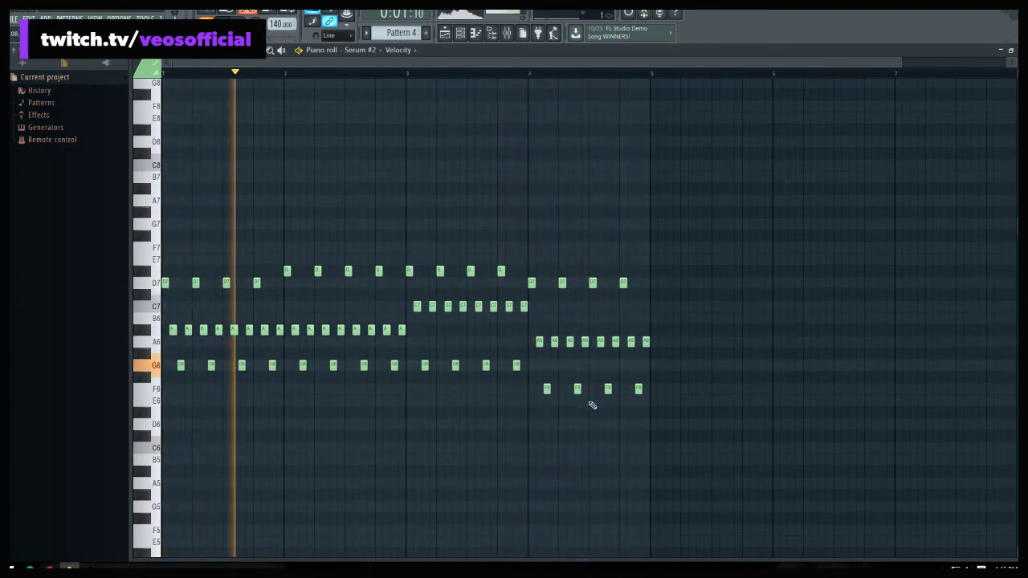
pyautogui.moveTo(540, 384); pyautogui.dragTo(695, 404)
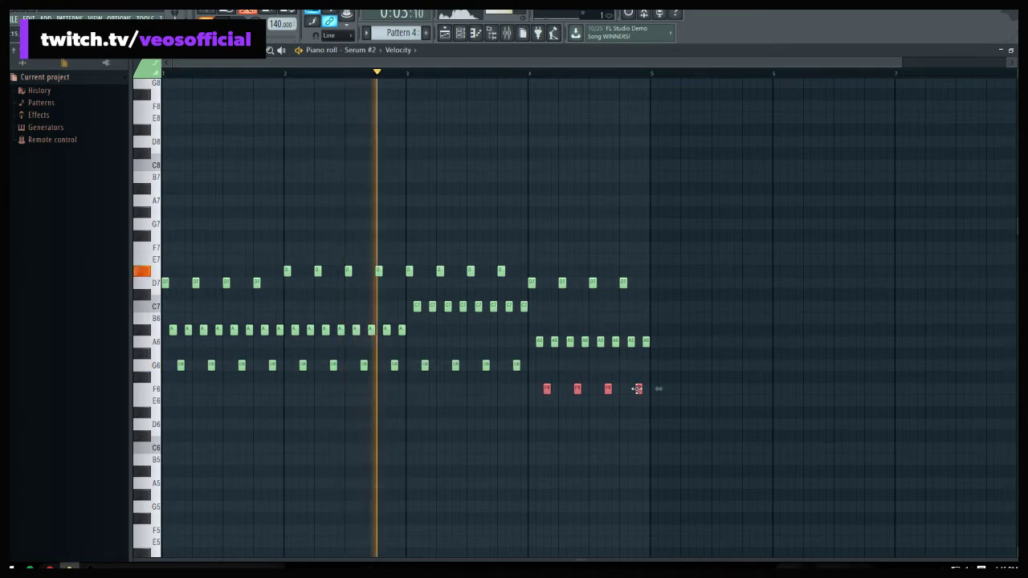
pyautogui.moveTo(638, 389); pyautogui.dragTo(637, 376)
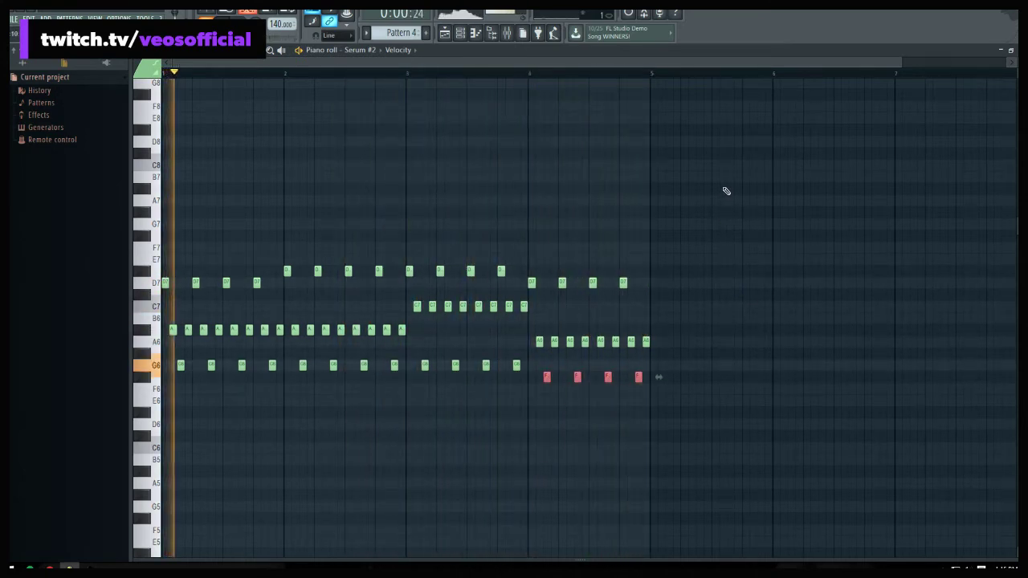
pyautogui.keyDown('ctrl'); pyautogui.click(961, 85); pyautogui.keyUp('ctrl')
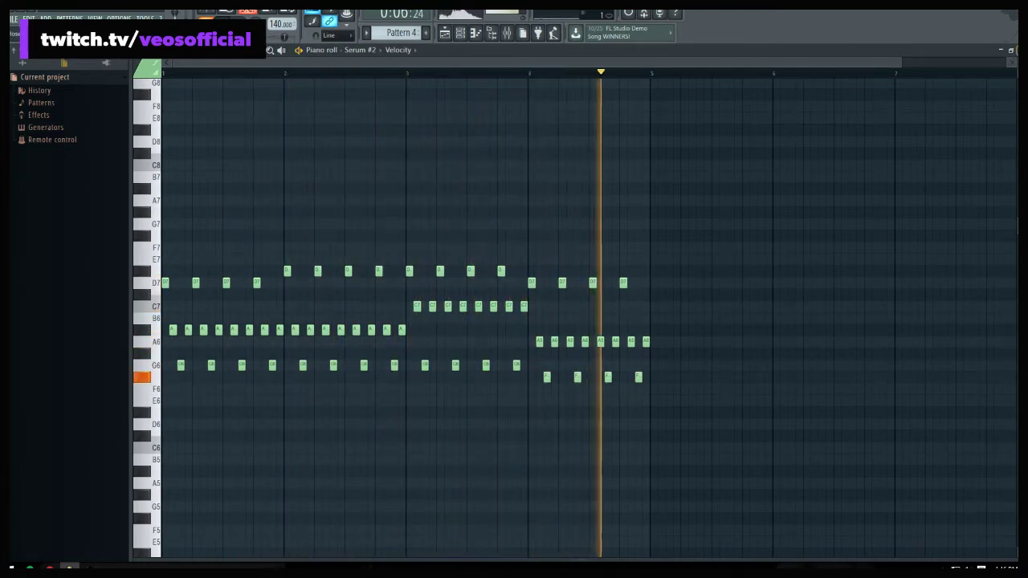
# In Serum #2's compressor, set the threshold to -26.6 dB and the attack to 62.5 ms while auditioning the arpeggio
pyautogui.press('F7')
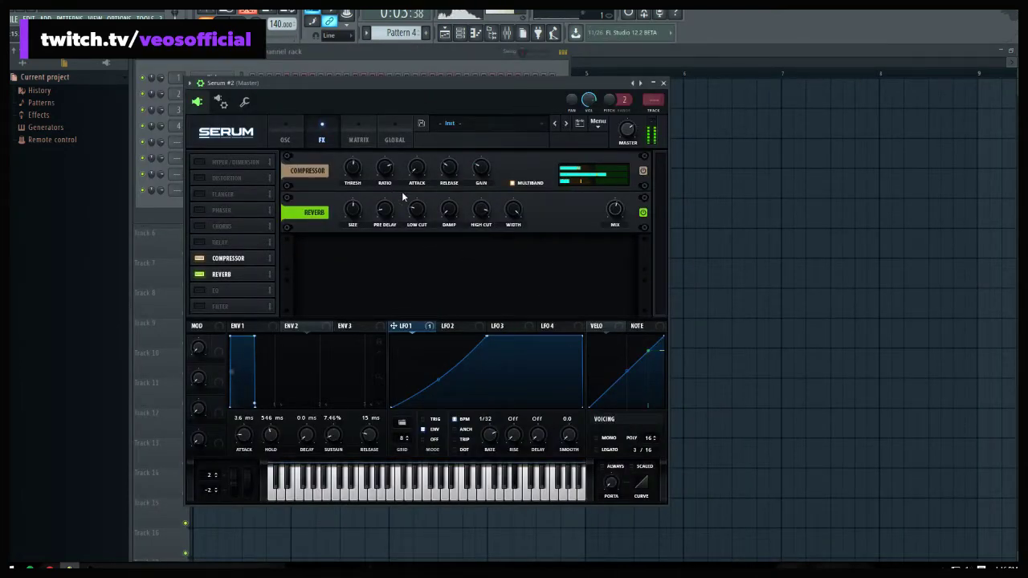
pyautogui.moveTo(422, 164)
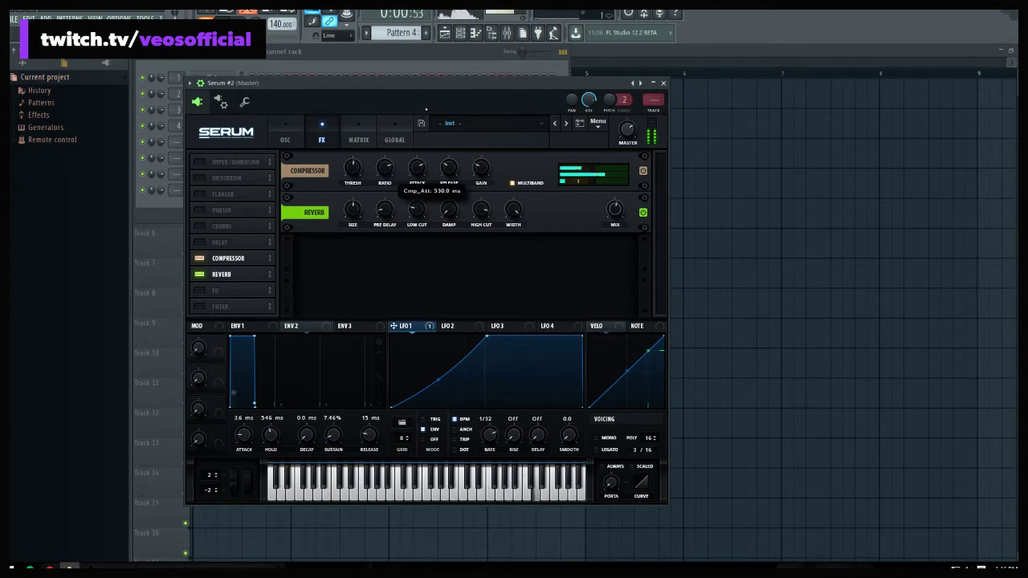
pyautogui.moveTo(417, 167); pyautogui.dragTo(423, 232)
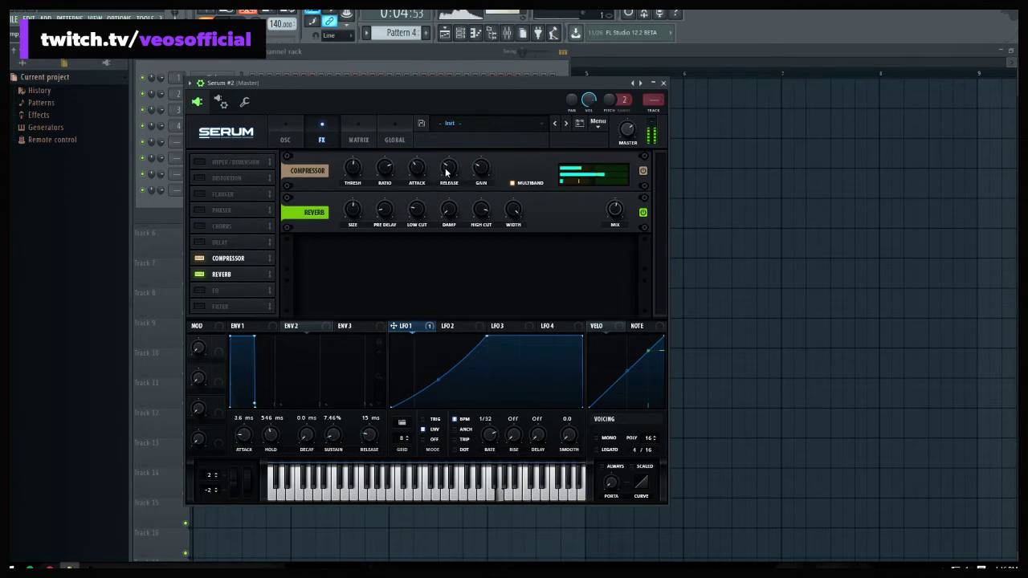
pyautogui.moveTo(356, 179)
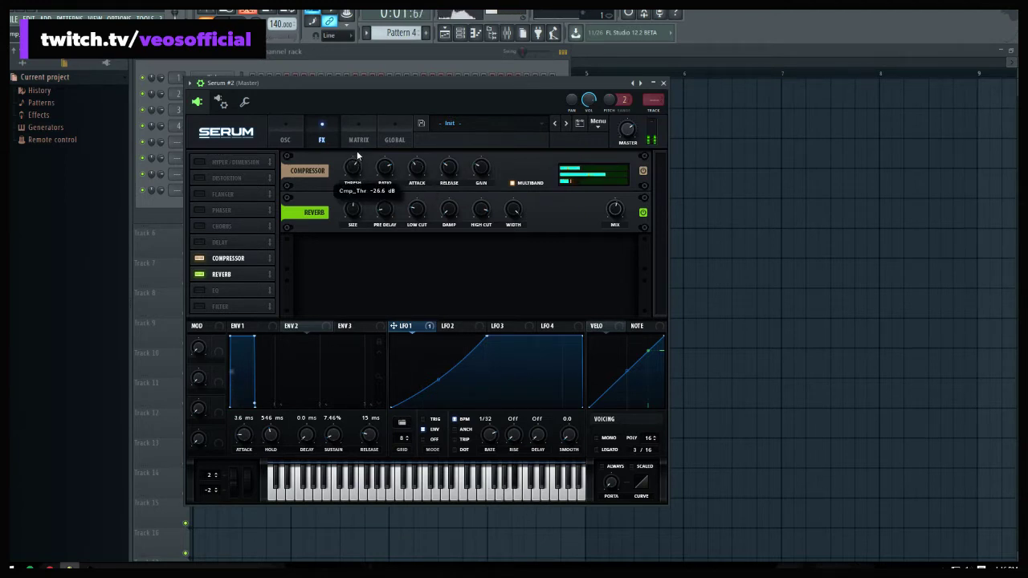
pyautogui.moveTo(418, 169)
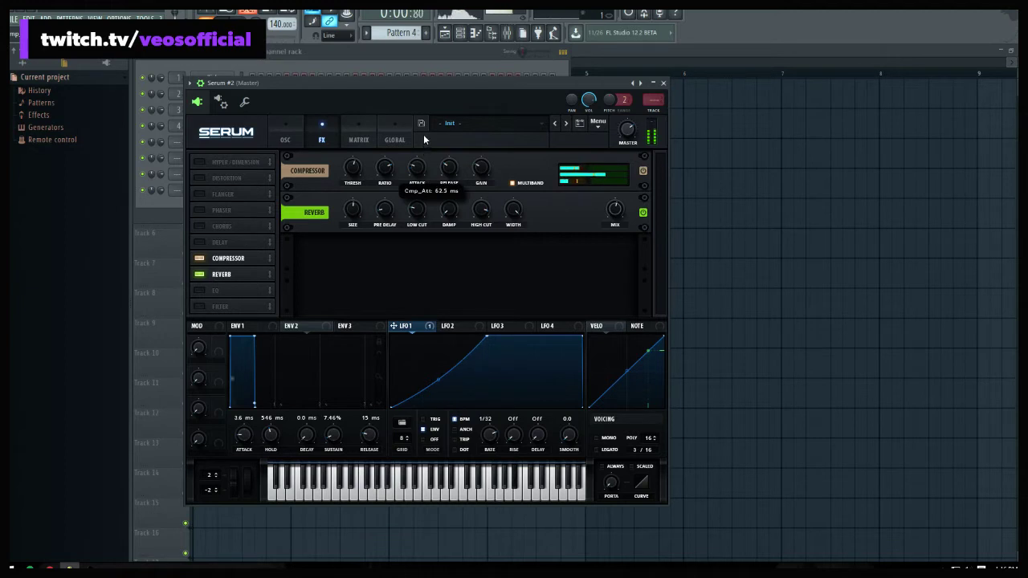
# Set the attack of Serum #2's envelope 1 to 9.7 ms, then close the synth
pyautogui.click(292, 123)
pyautogui.click(251, 328)
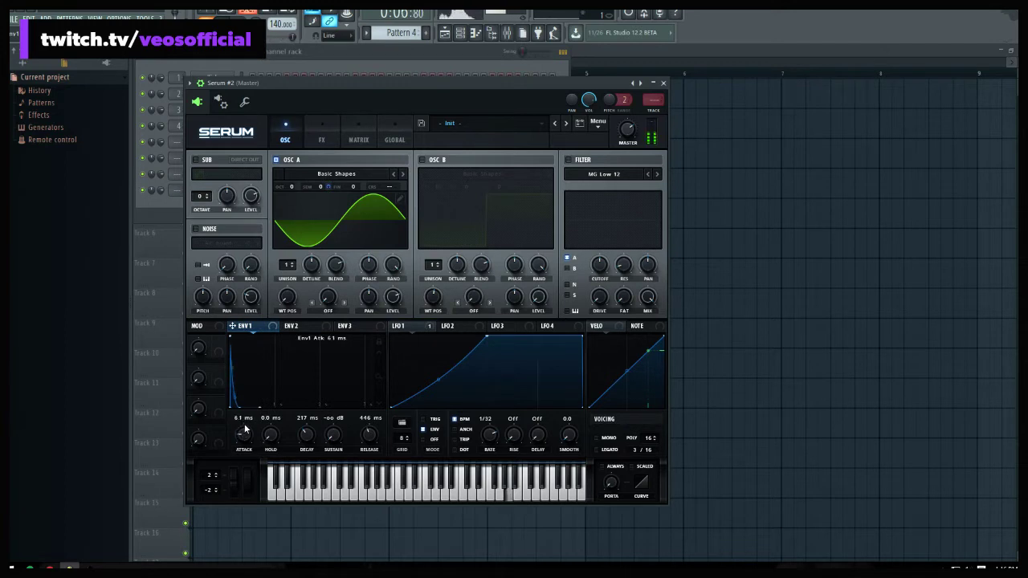
pyautogui.moveTo(245, 422); pyautogui.dragTo(246, 410)
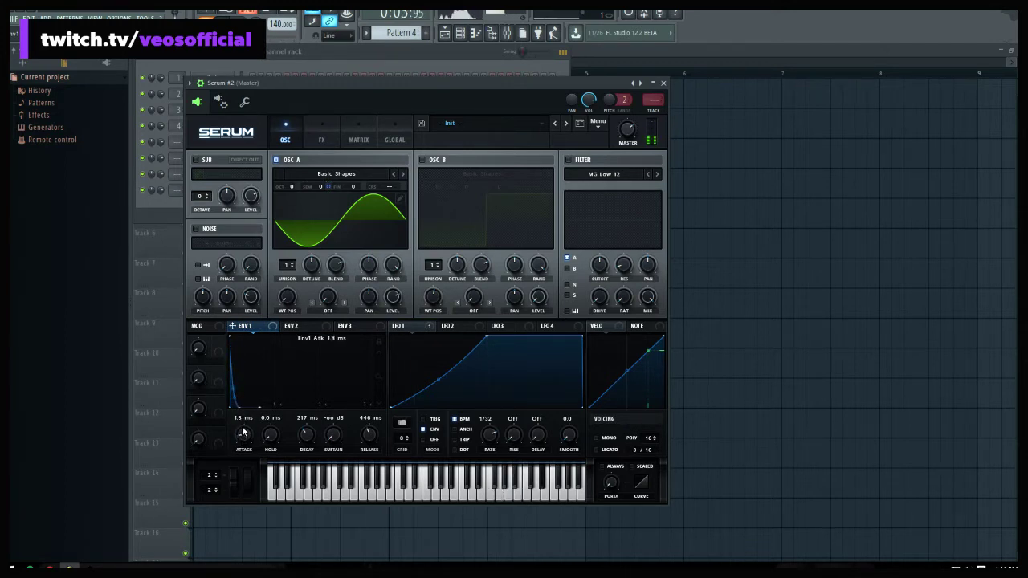
pyautogui.moveTo(242, 424); pyautogui.dragTo(242, 422)
pyautogui.click(663, 84)
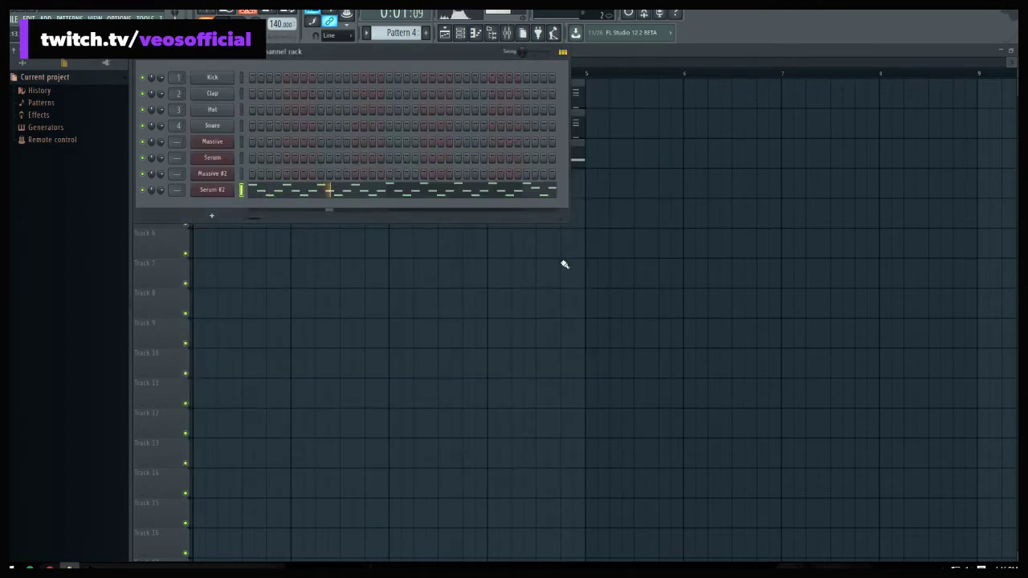
# Place Pattern 4 at the start of playlist track 4 and play the song
pyautogui.press('F6')
pyautogui.click(295, 225)
pyautogui.moveTo(413, 227); pyautogui.dragTo(311, 188)
pyautogui.press('space')
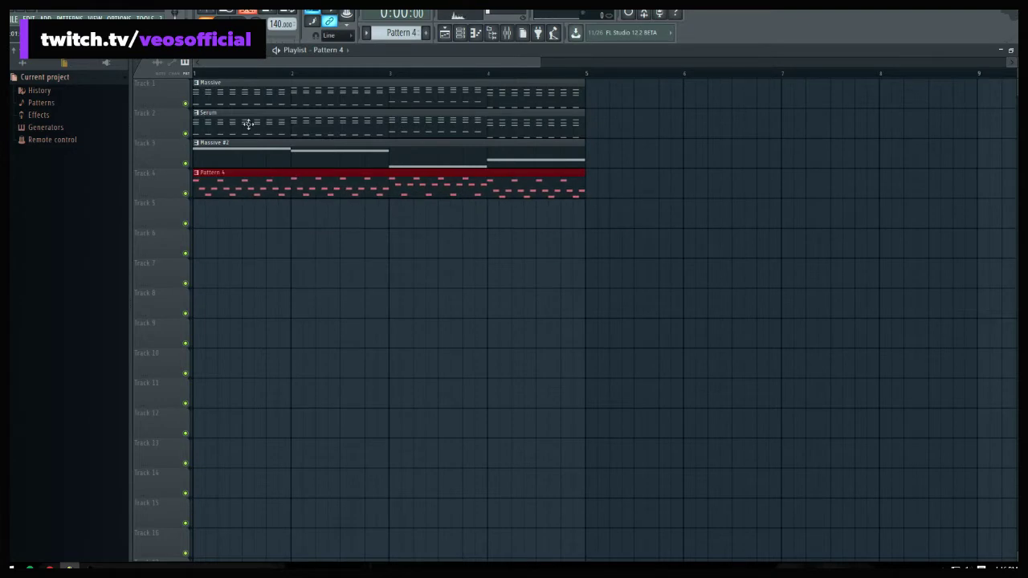
pyautogui.press('space')
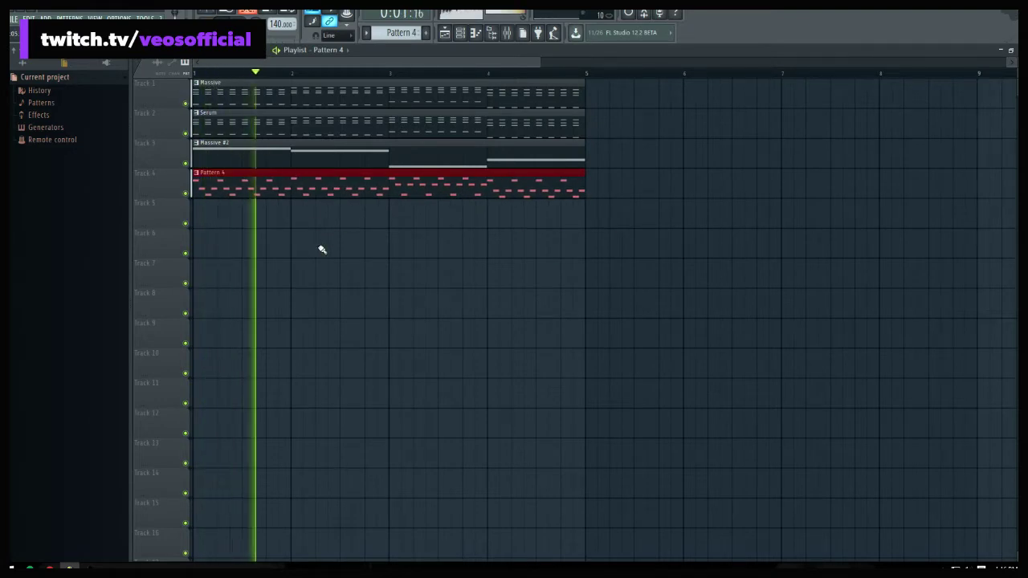
# Solo playlist track 4 and raise Serum #2's oscillator A wavetable position to a square wave
pyautogui.rightClick(185, 193)
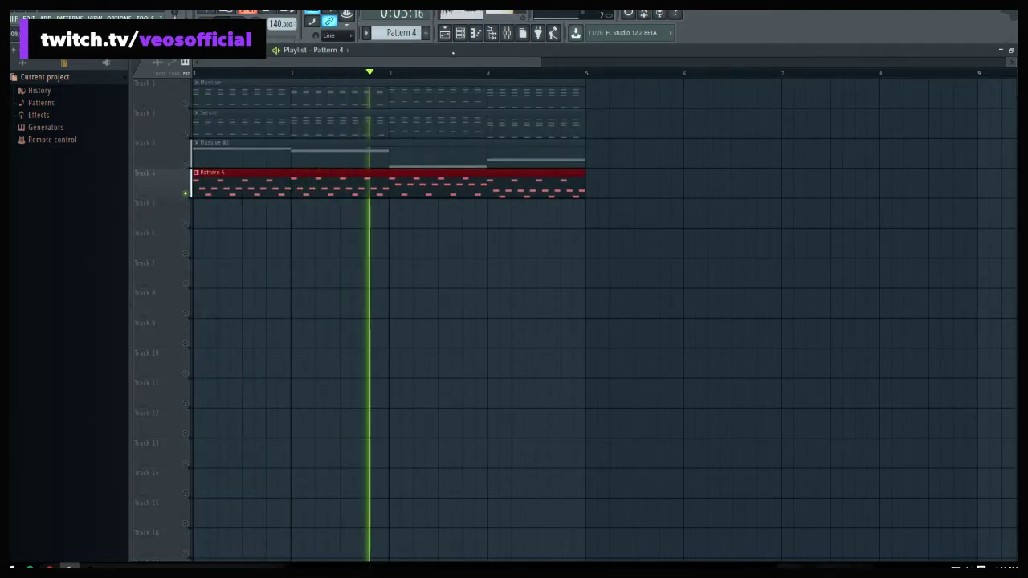
pyautogui.click(462, 37)
pyautogui.click(203, 191)
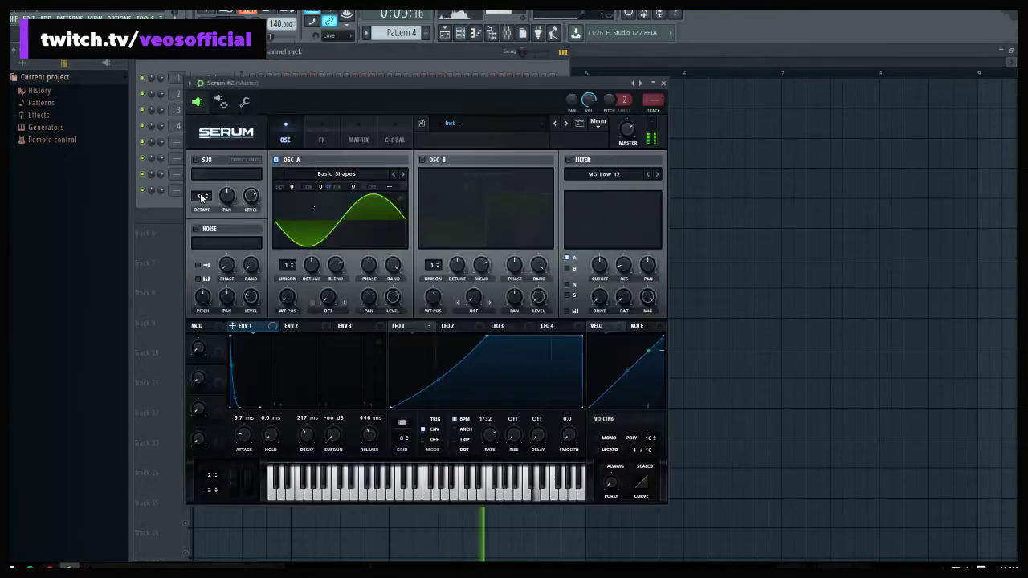
pyautogui.click(468, 123)
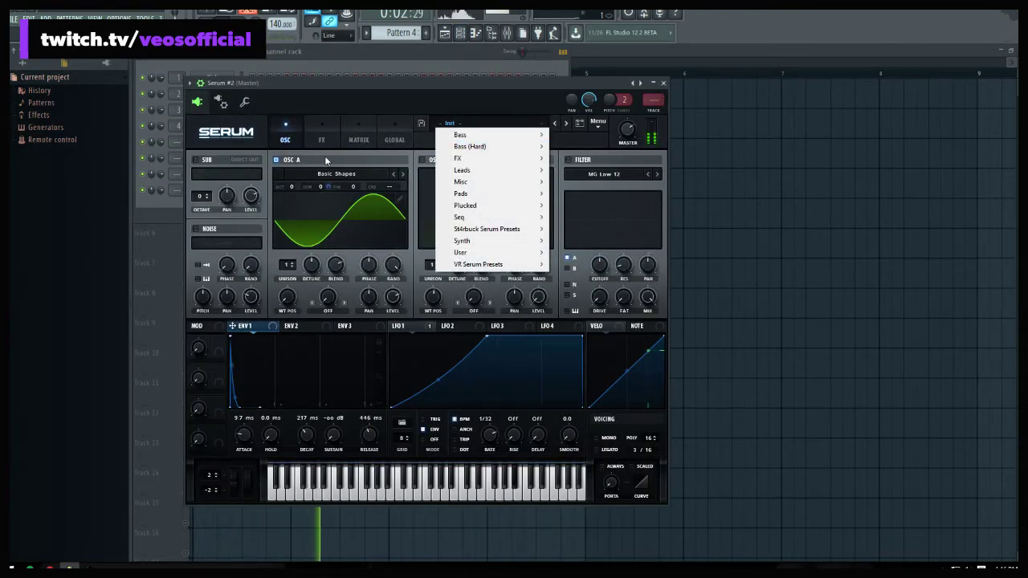
pyautogui.moveTo(290, 300); pyautogui.dragTo(295, 240)
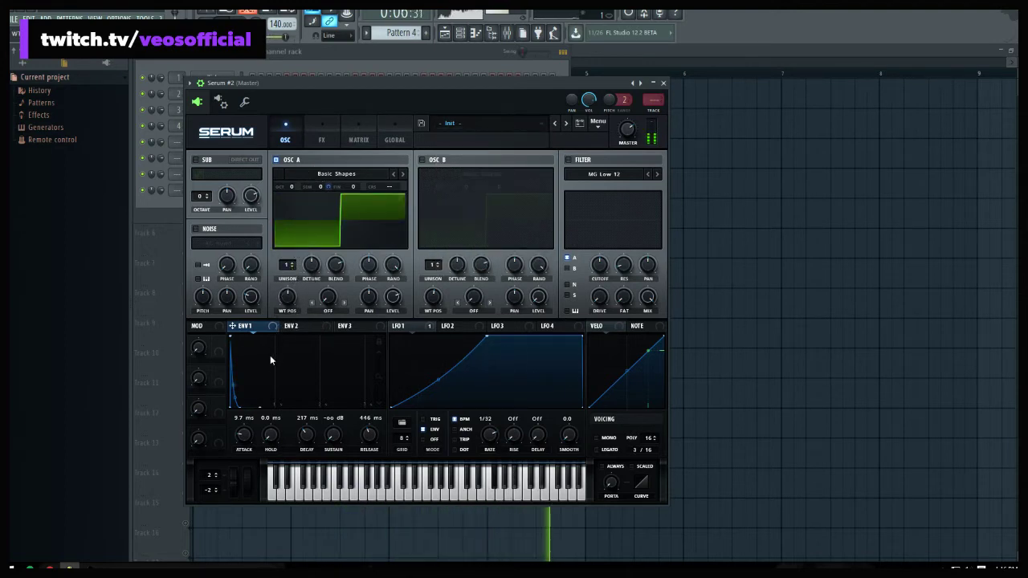
# Set Serum #2's envelope 1 attack to 0.0 ms and LFO 1's modulation of oscillator A's semitones to -10
pyautogui.moveTo(241, 435); pyautogui.dragTo(239, 458)
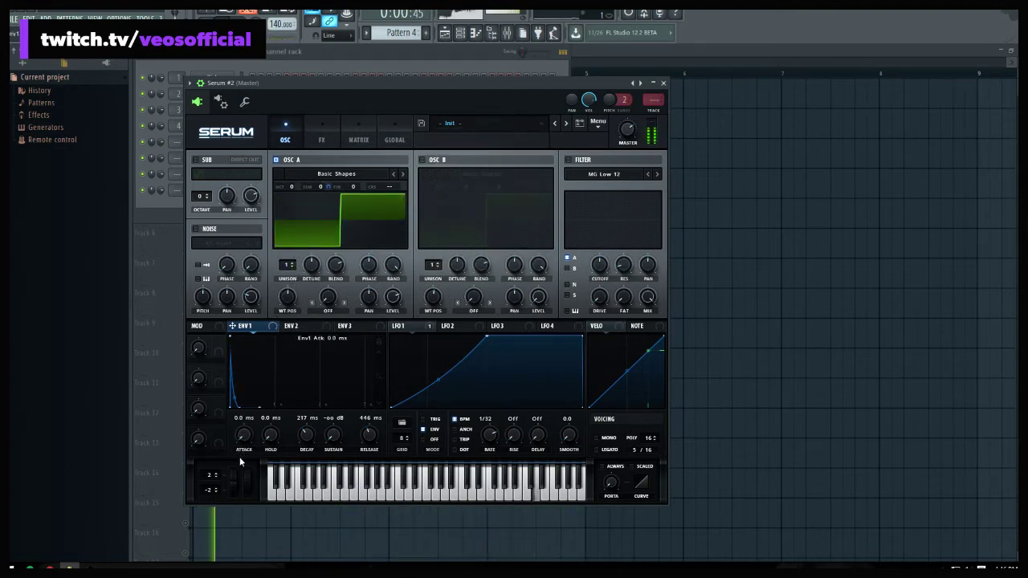
pyautogui.click(329, 188)
pyautogui.click(468, 328)
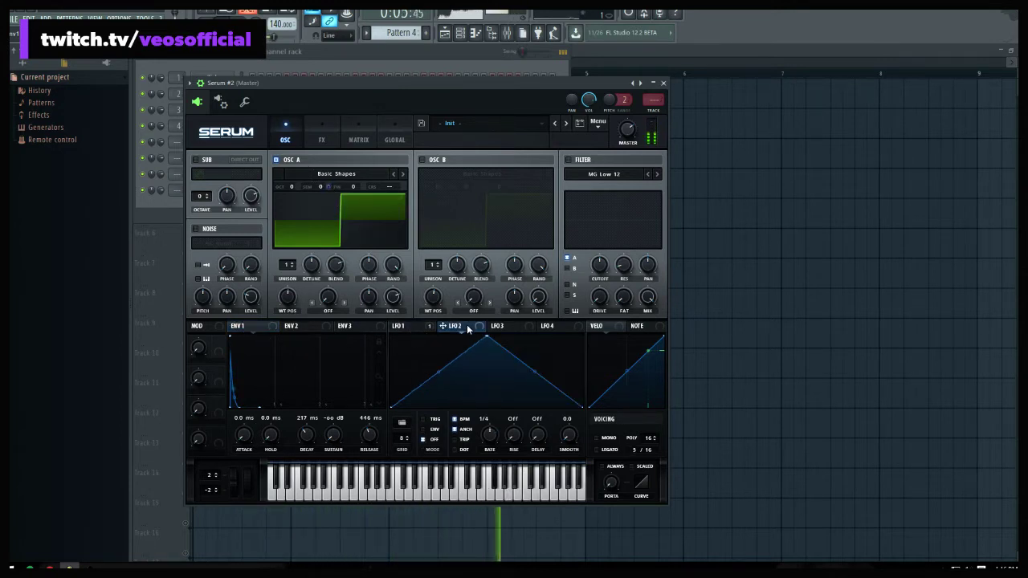
pyautogui.click(410, 327)
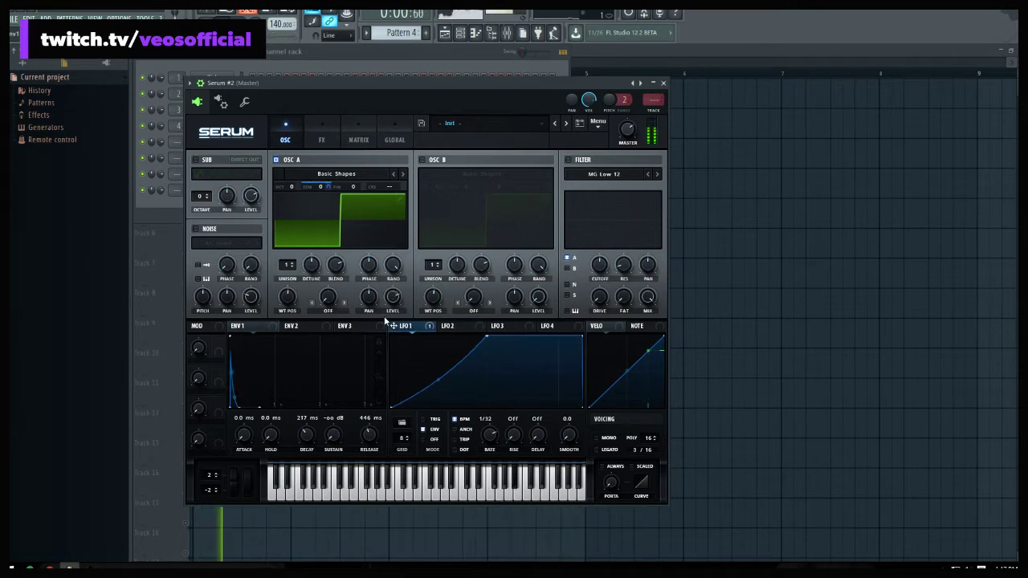
pyautogui.moveTo(327, 189)
pyautogui.moveTo(327, 210); pyautogui.dragTo(351, 147)
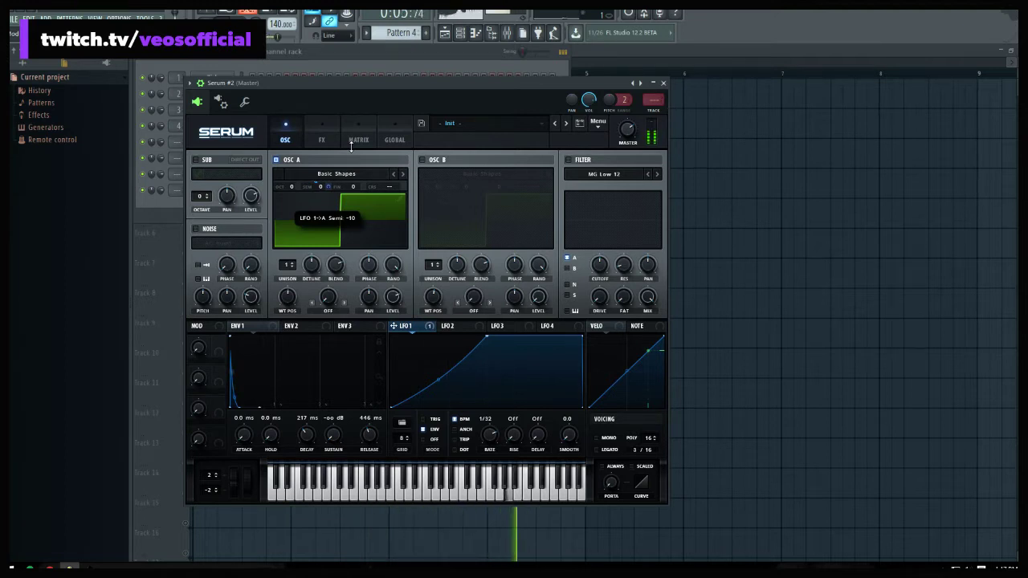
# Try a D5 root note for the Serum #2 channel, restore C5, and return to the synth's oscillators
pyautogui.click(245, 102)
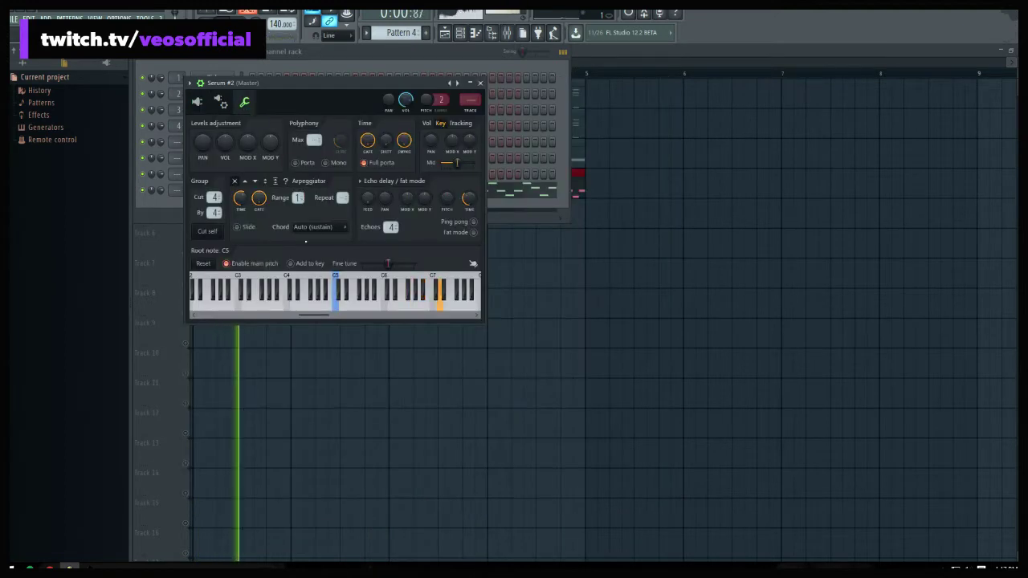
pyautogui.click(343, 283)
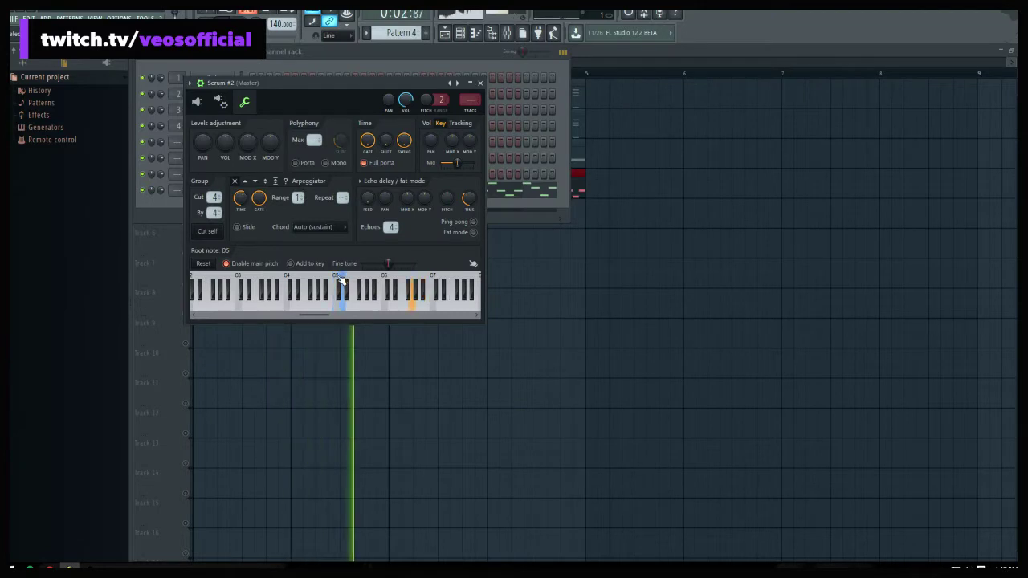
pyautogui.click(336, 280)
pyautogui.press('space')
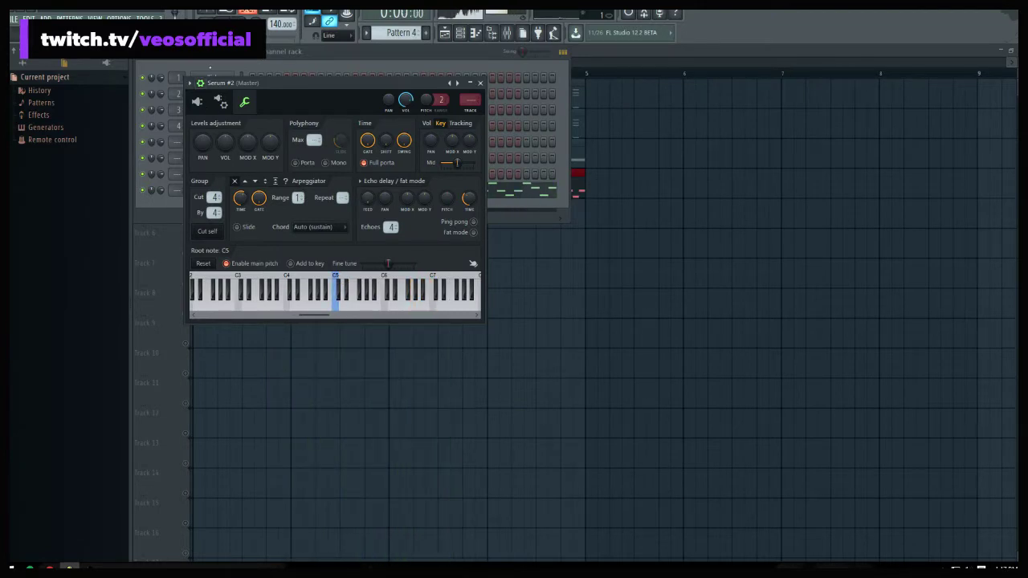
pyautogui.click(199, 103)
pyautogui.moveTo(328, 186)
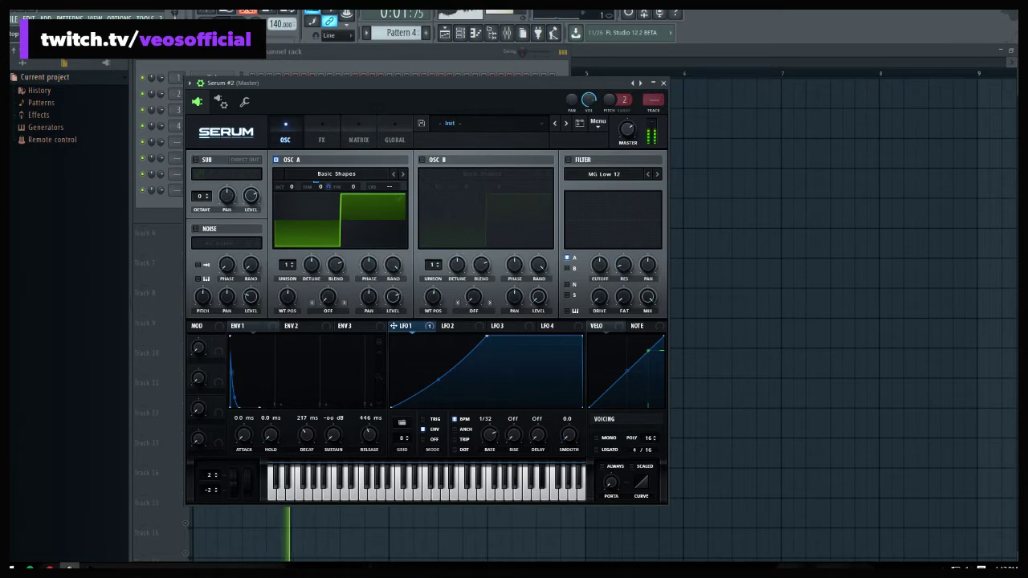
pyautogui.click(246, 104)
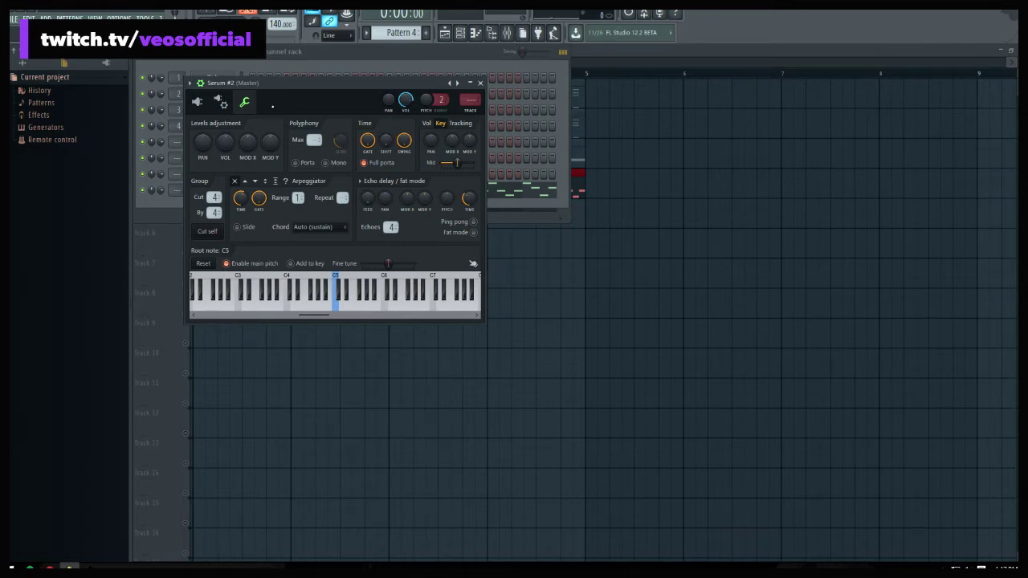
pyautogui.click(198, 102)
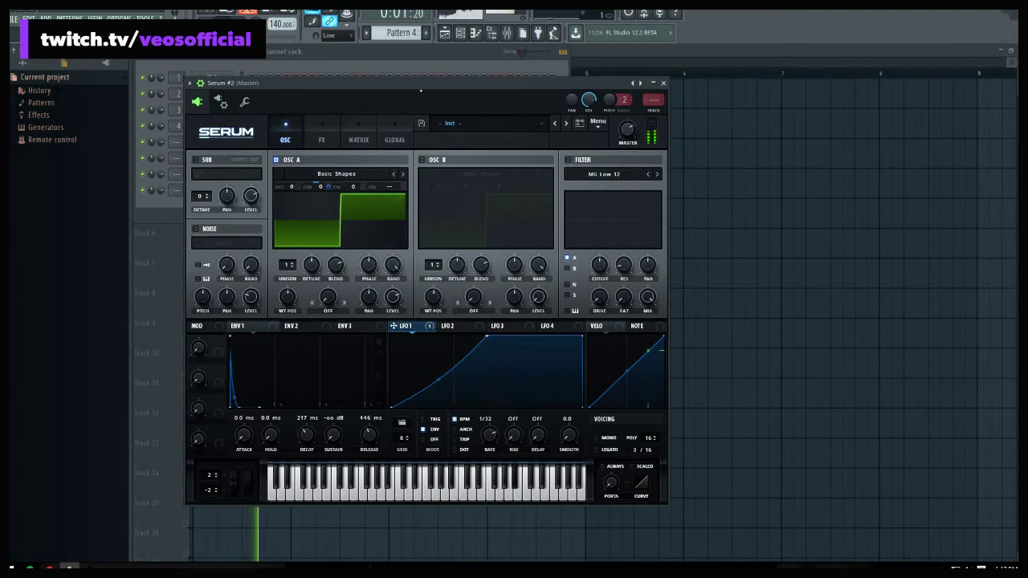
# Enable oscillator B in Serum #2, lower its level with oscillator A briefly switched off, and stop playback
pyautogui.click(422, 160)
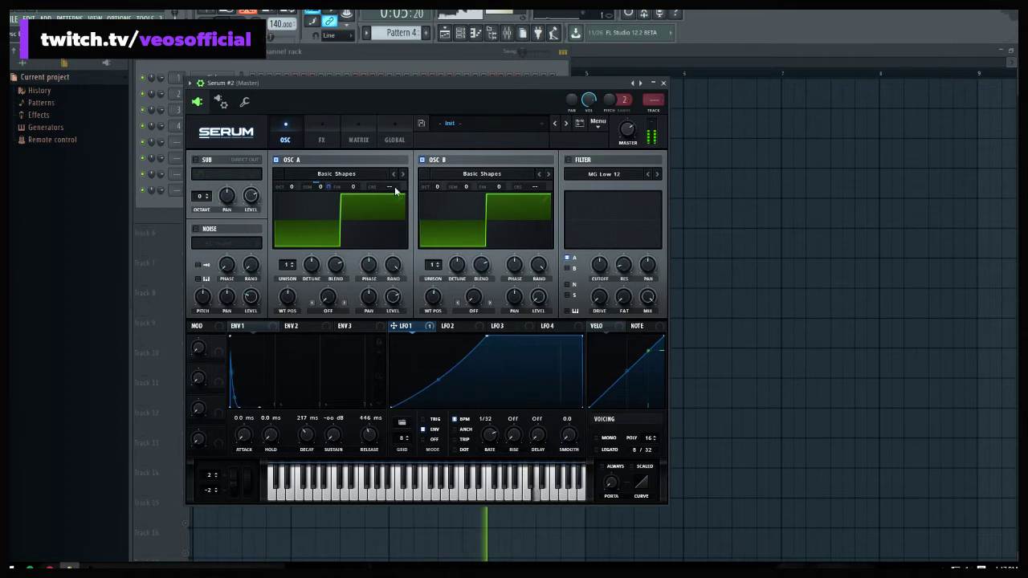
pyautogui.click(276, 160)
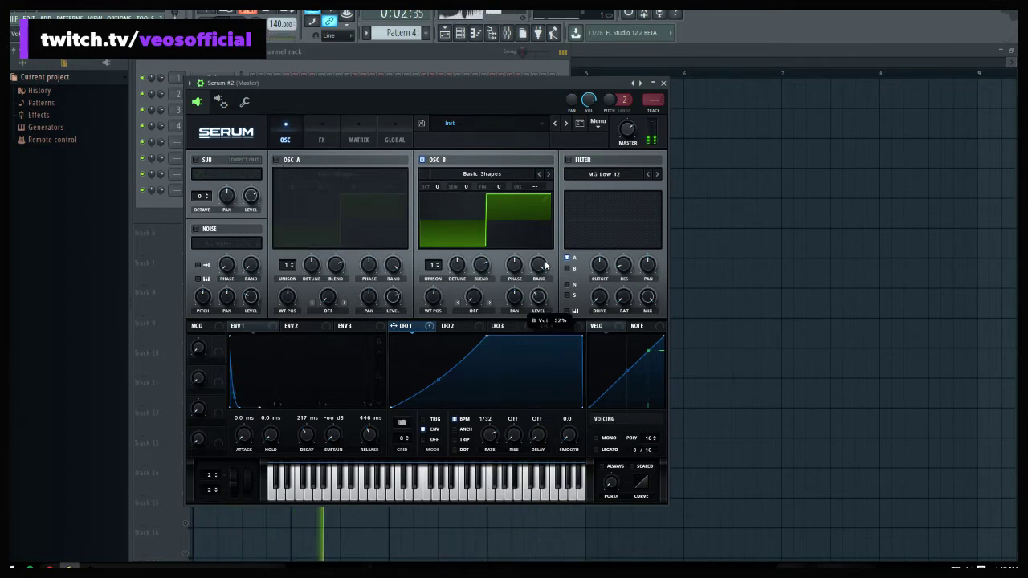
pyautogui.click(275, 160)
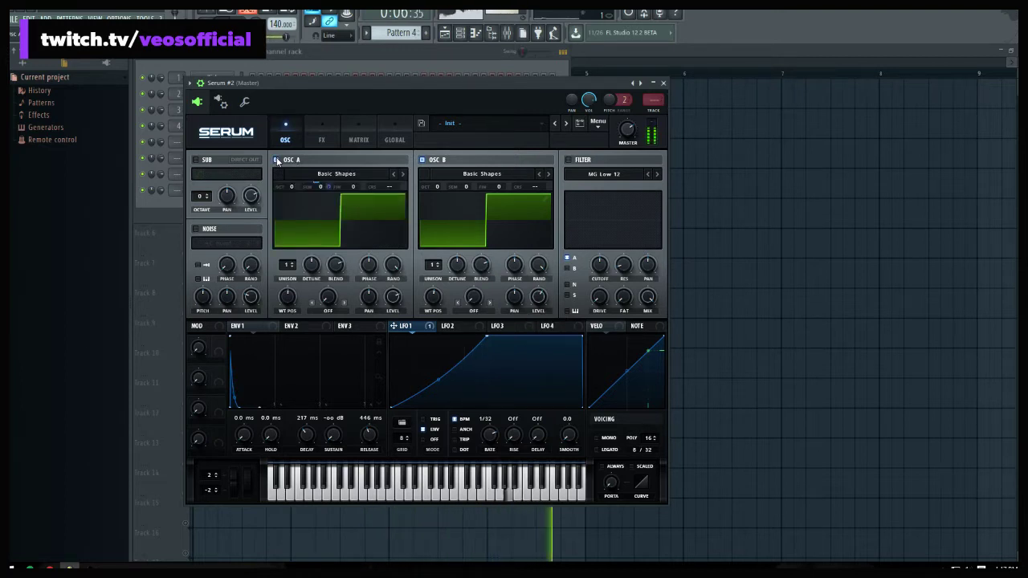
pyautogui.press('space')
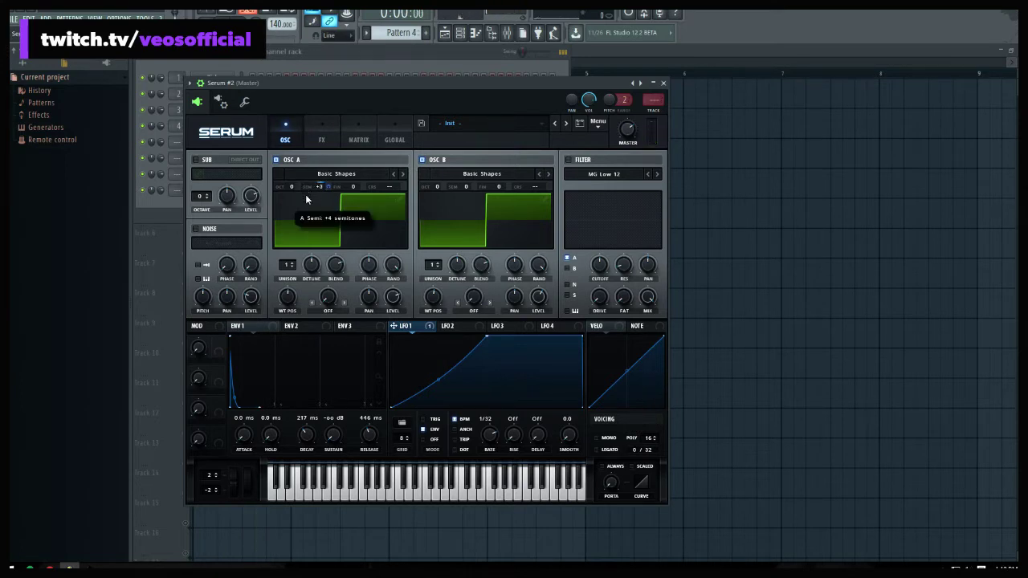
# Set oscillator A's pitch to -2 semitones and switch oscillator B off in Serum #2
pyautogui.moveTo(305, 200); pyautogui.dragTo(304, 202)
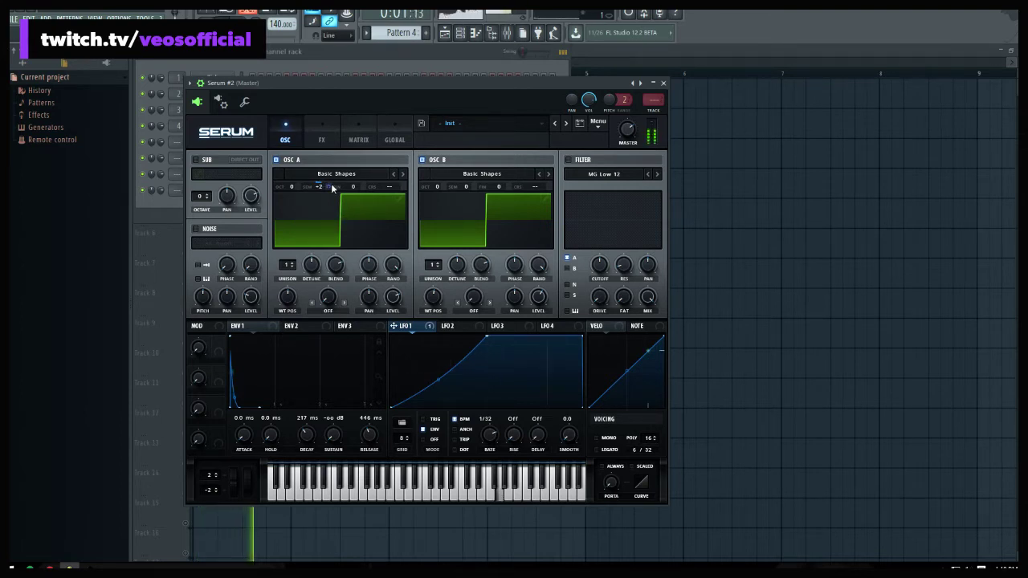
pyautogui.click(423, 159)
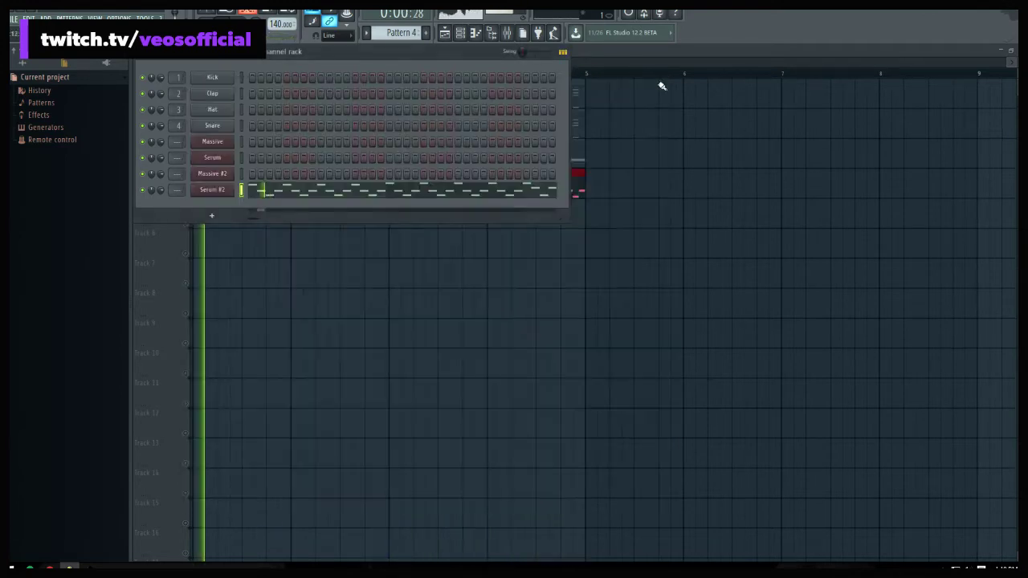
pyautogui.click(663, 82)
pyautogui.click(212, 190)
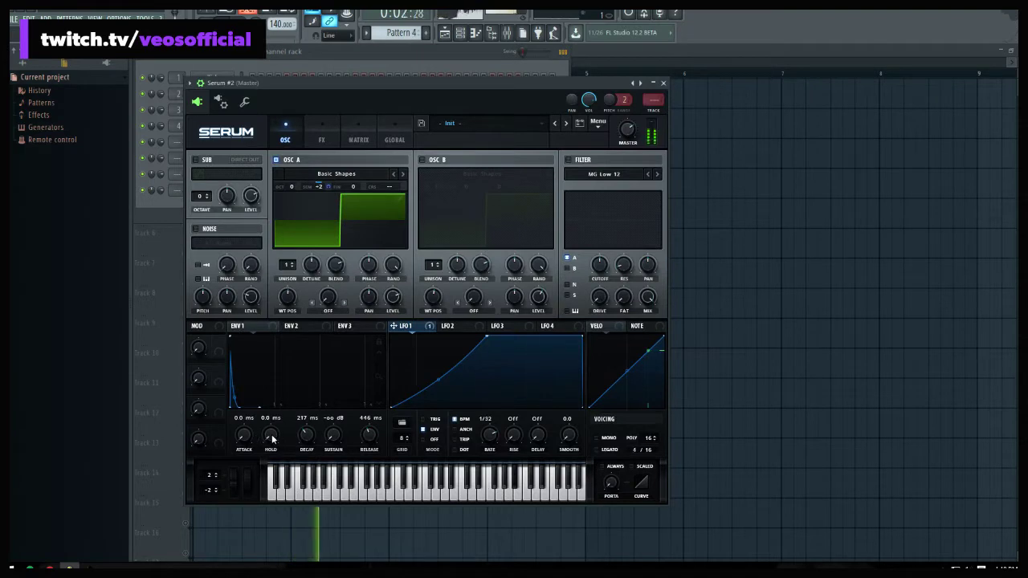
# Set Serum #2's envelope 1 release to 0.0 ms and its decay to 100 ms
pyautogui.moveTo(368, 435); pyautogui.dragTo(363, 490)
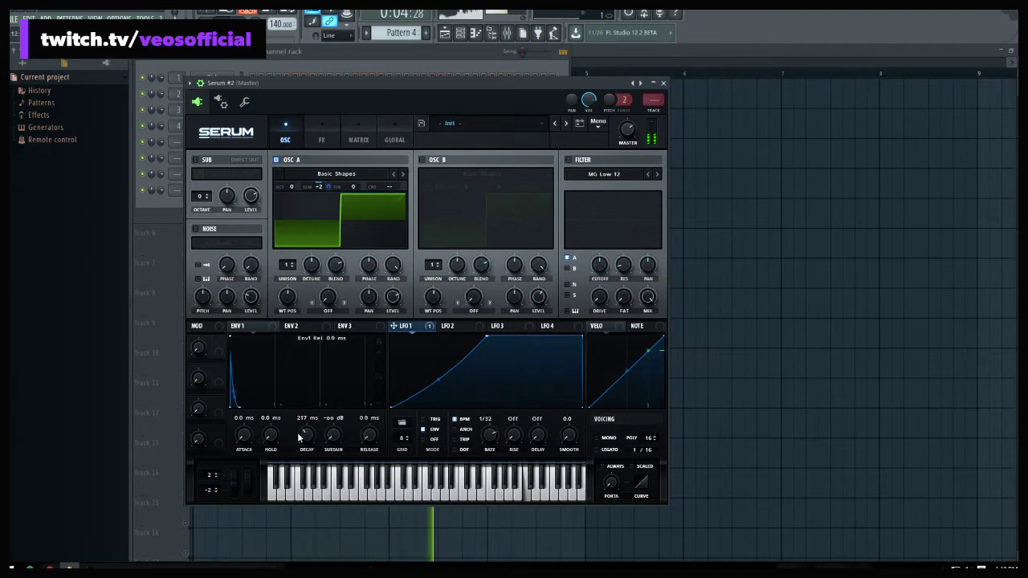
pyautogui.moveTo(299, 434); pyautogui.dragTo(303, 446)
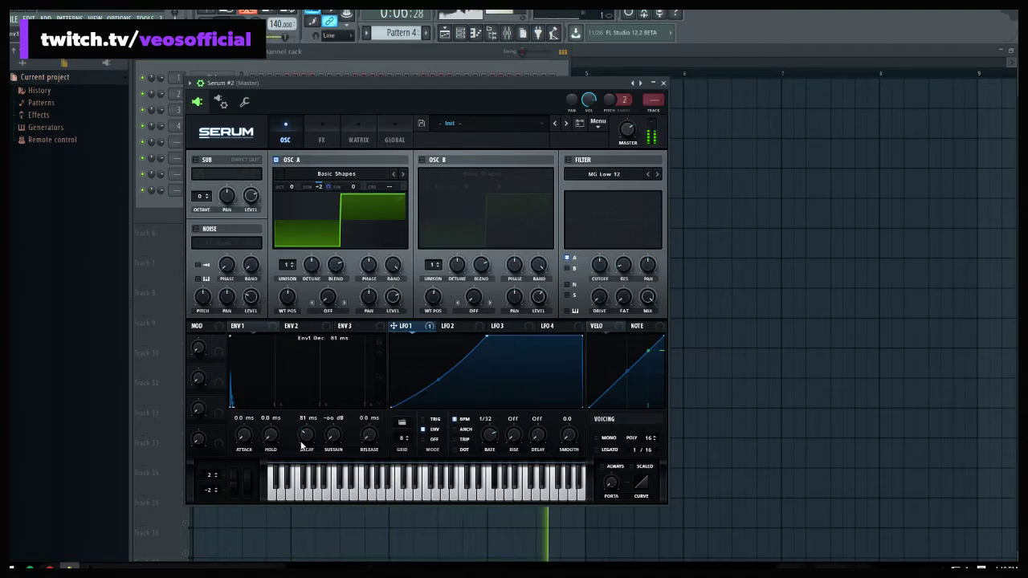
pyautogui.moveTo(361, 435); pyautogui.dragTo(311, 443)
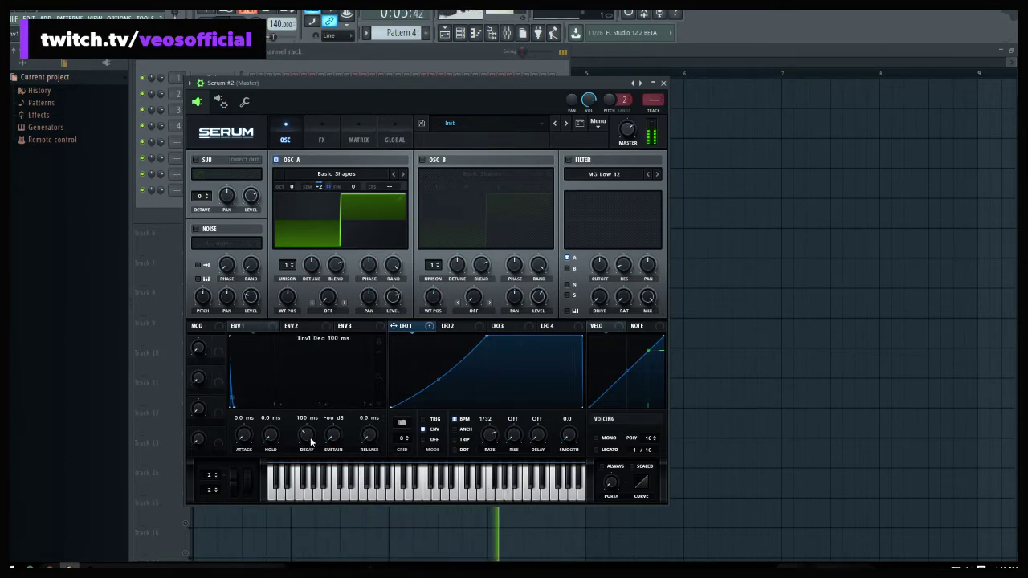
# Add an EQ below the reverb in Serum #2's effects and cut its low-band gain while auditioning
pyautogui.click(323, 136)
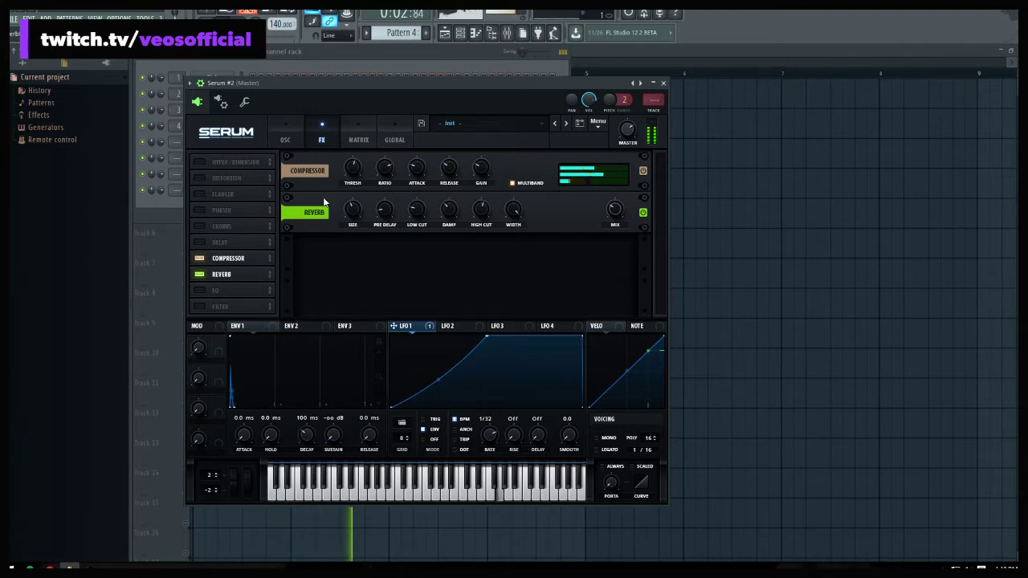
pyautogui.press('space')
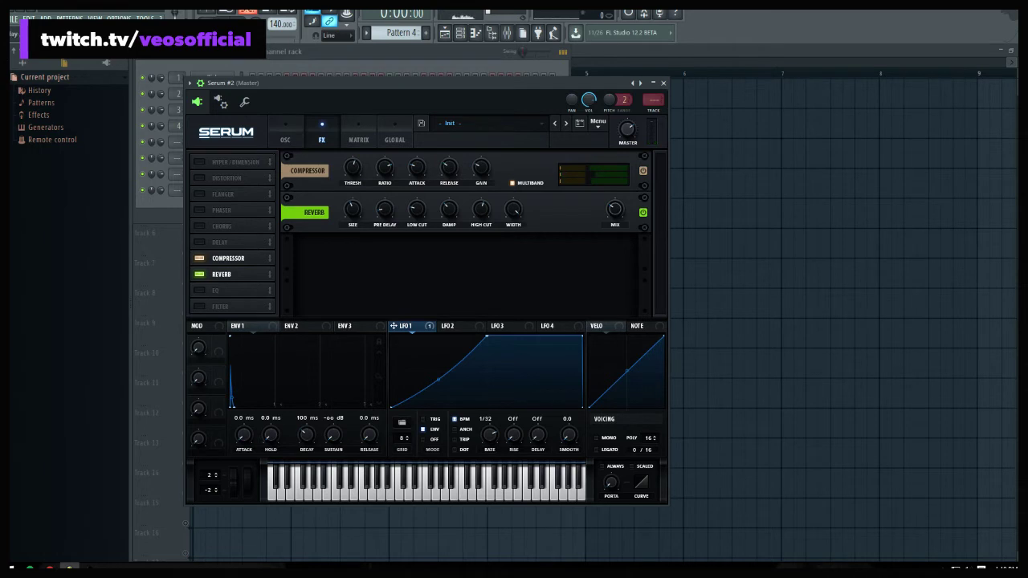
pyautogui.press('space')
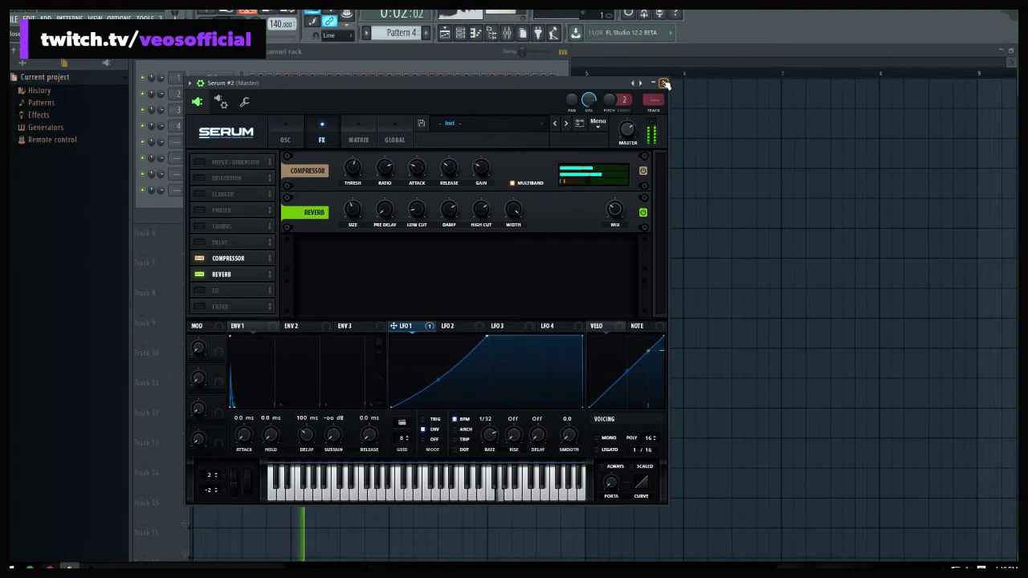
pyautogui.click(200, 291)
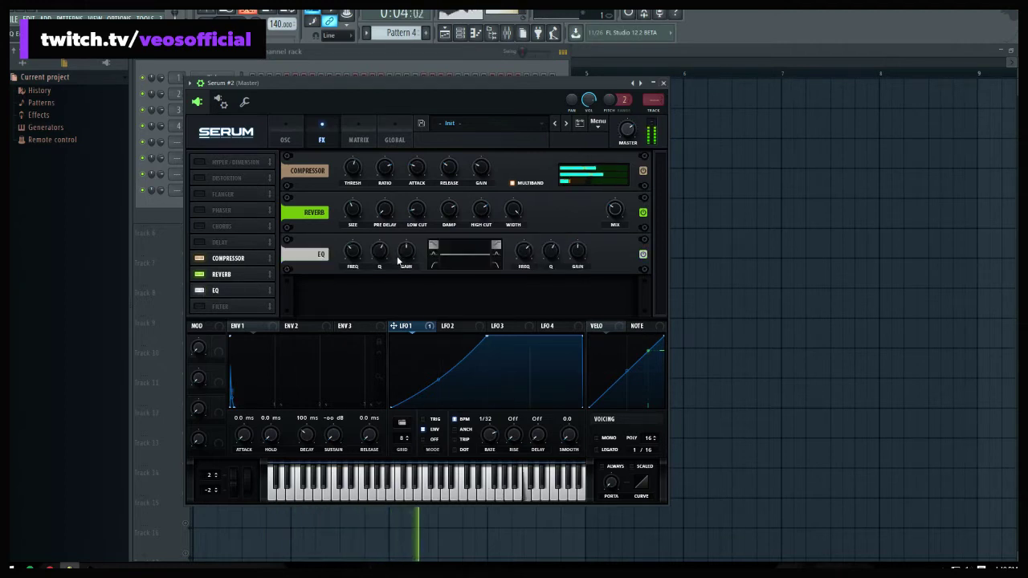
pyautogui.moveTo(405, 254); pyautogui.dragTo(436, 443)
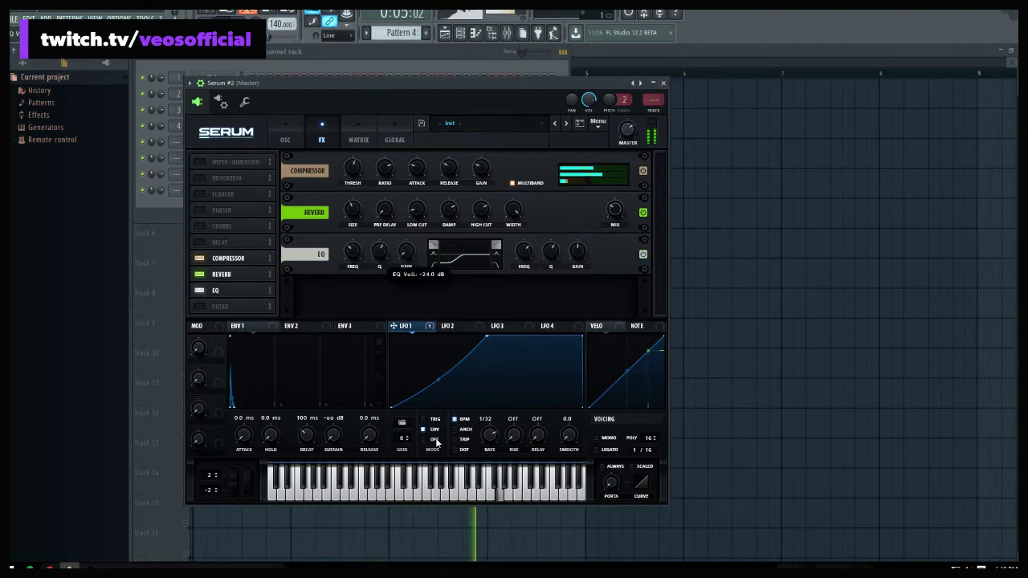
# Close Serum #2, unsolo playlist track 4, and compare the song with tracks 1 and 2 muted and unmuted
pyautogui.click(664, 83)
pyautogui.click(453, 290)
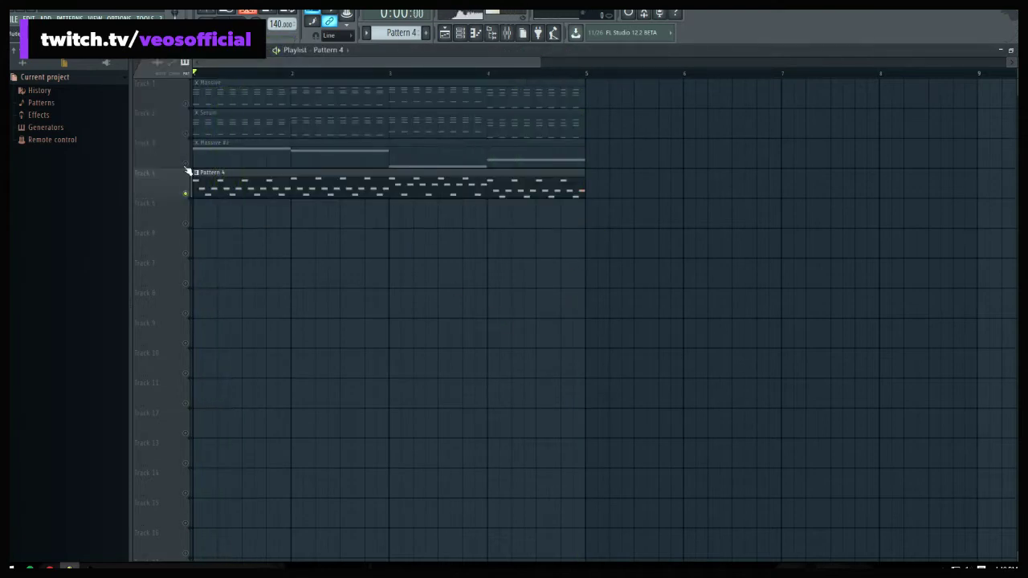
pyautogui.rightClick(187, 227)
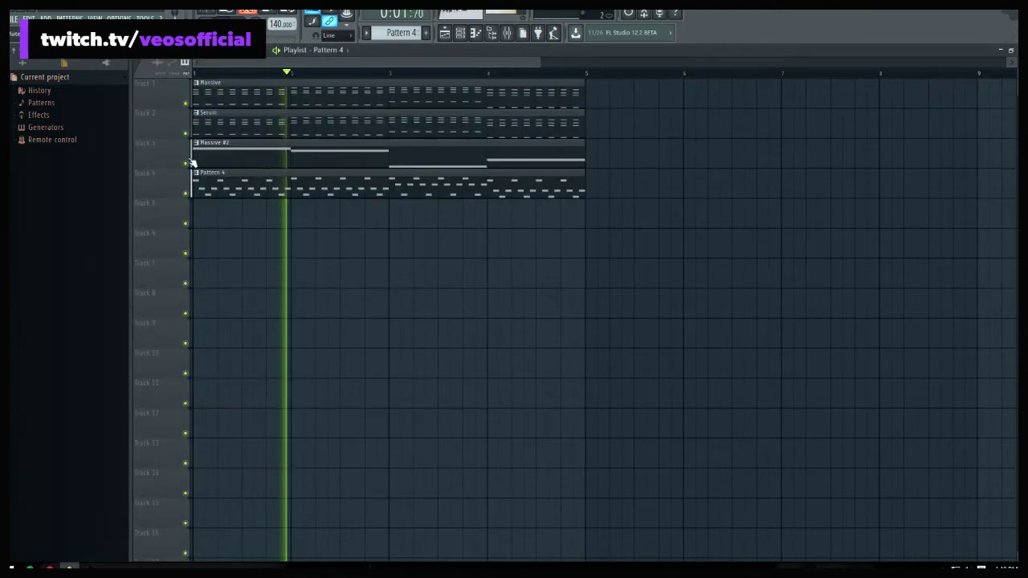
pyautogui.click(187, 134)
pyautogui.click(187, 105)
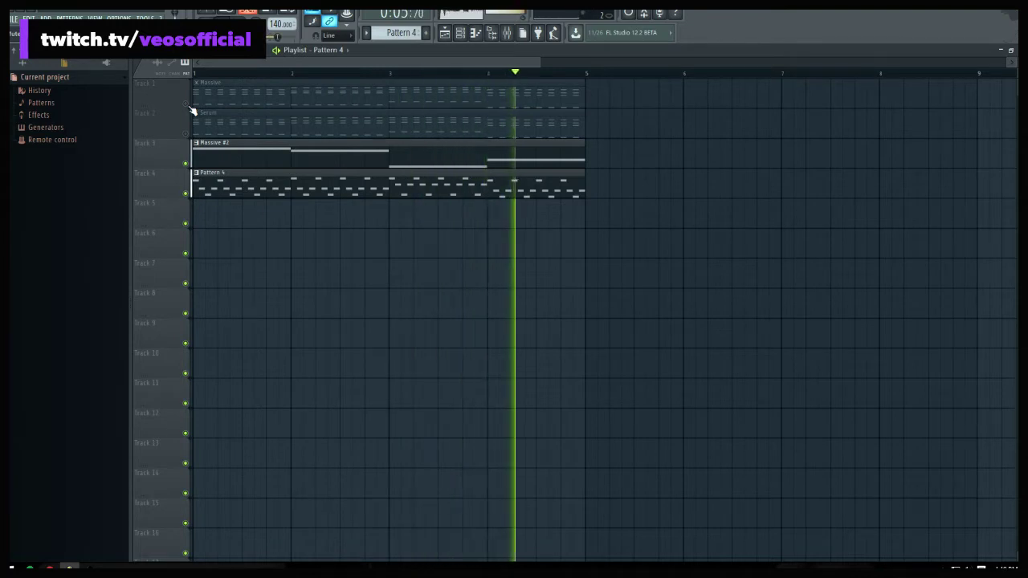
pyautogui.click(185, 104)
pyautogui.click(186, 133)
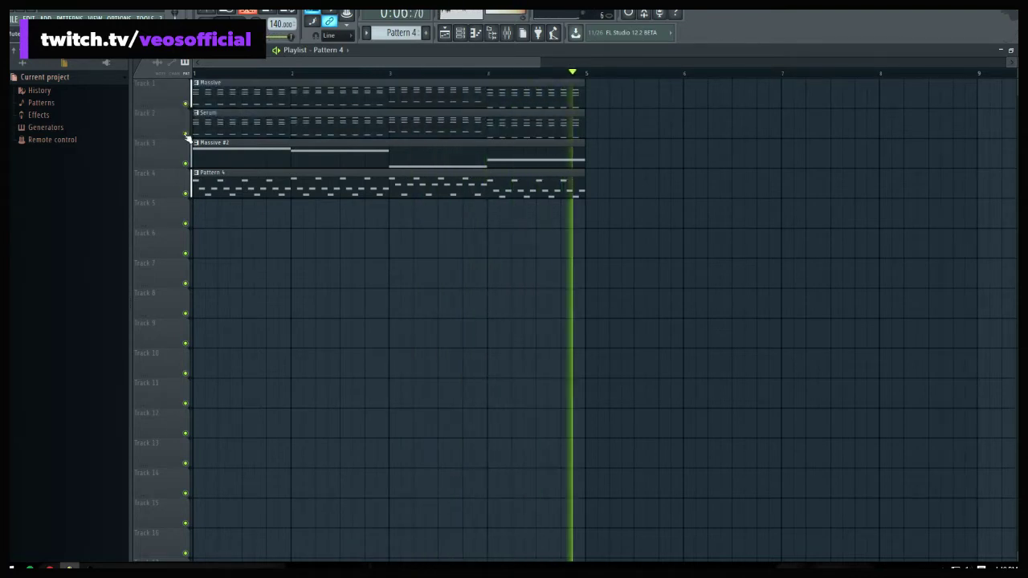
# Delete all of Serum #2's arpeggio notes in Pattern 4, then close the piano roll
pyautogui.doubleClick(318, 187)
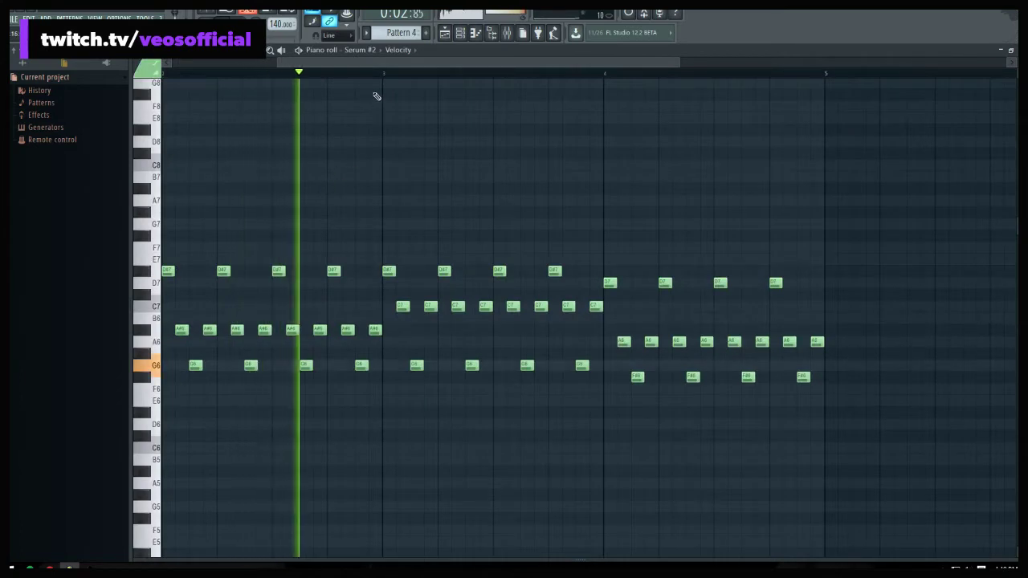
pyautogui.scroll(-2, 402, 76)
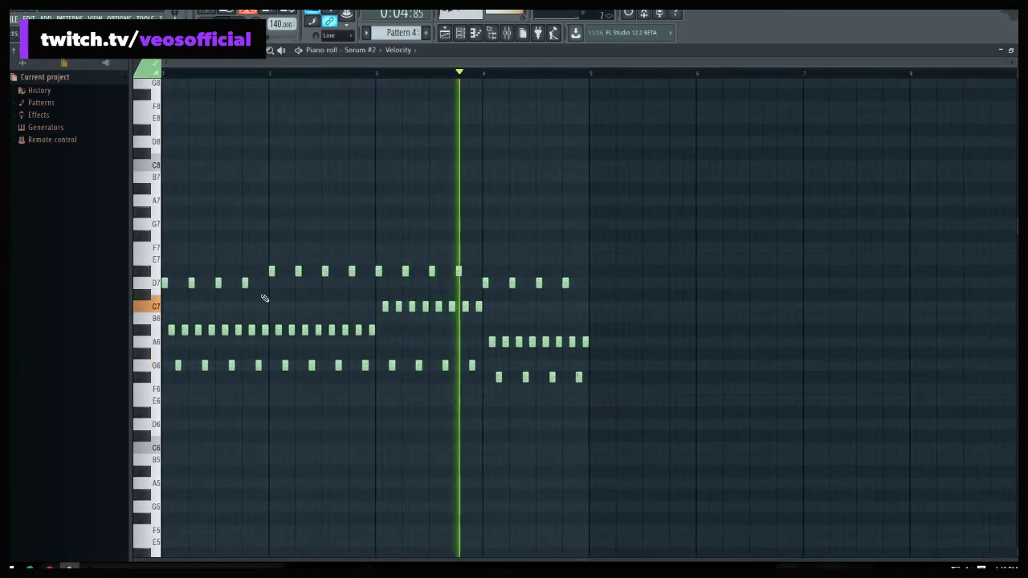
pyautogui.press('space')
pyautogui.hotkey('ctrl', 'a')
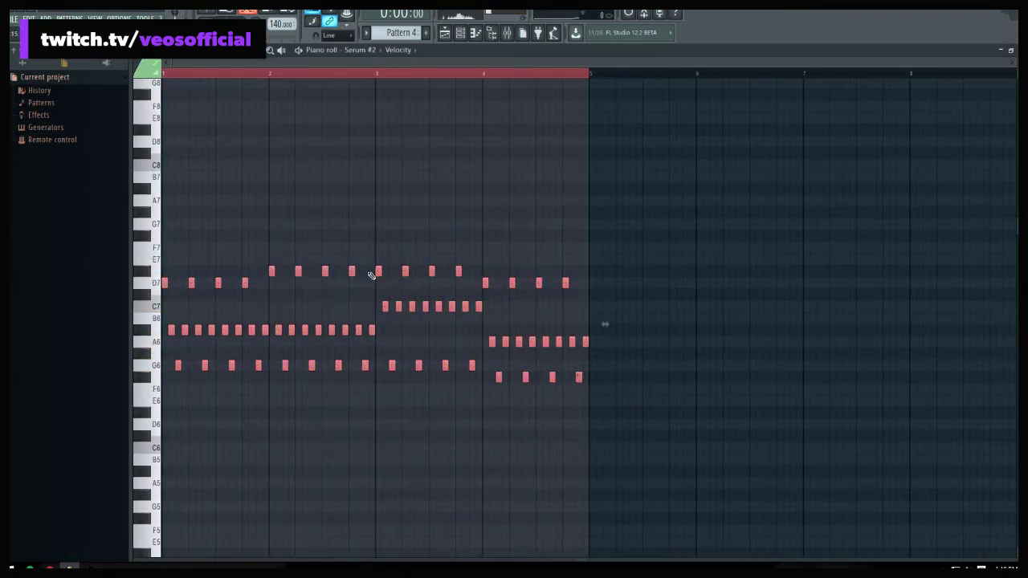
pyautogui.press('Delete')
pyautogui.press('space')
pyautogui.click(1018, 50)
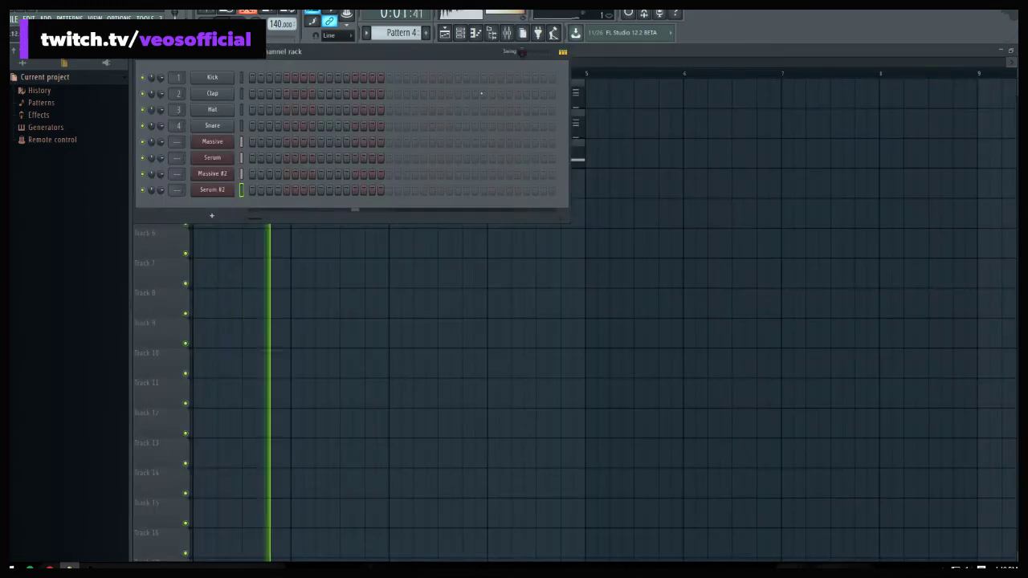
# Delete the Serum #2 channel from the channel rack and stop playback
pyautogui.rightClick(214, 190)
pyautogui.click(273, 265)
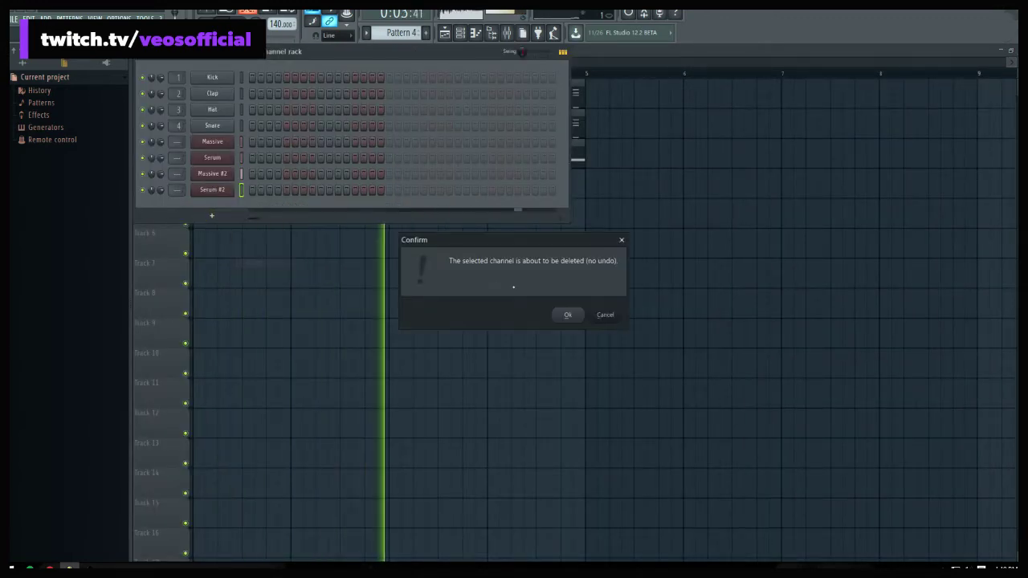
pyautogui.click(567, 314)
pyautogui.press('space')
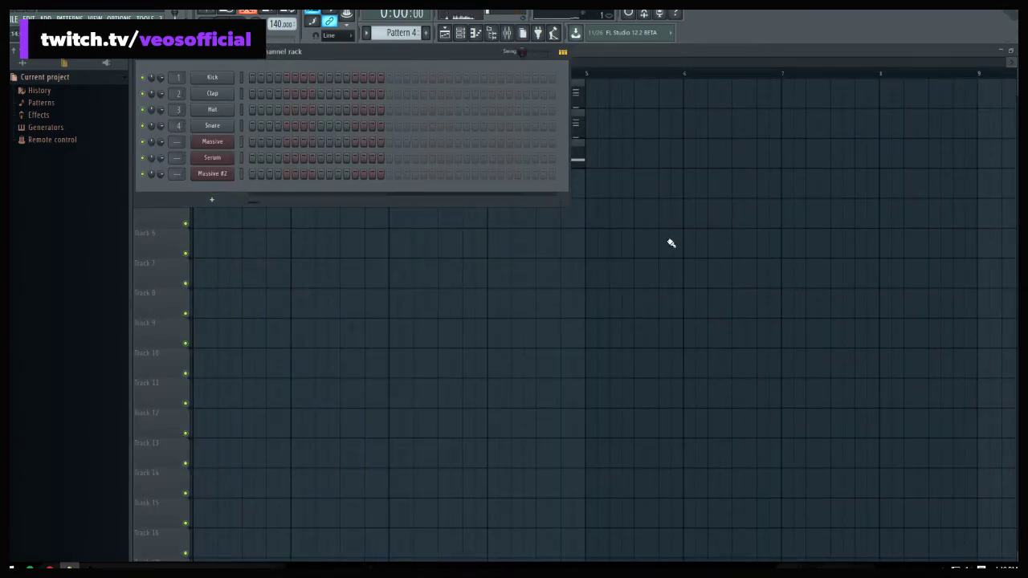
pyautogui.press('F6')
pyautogui.press('space')
pyautogui.press('space')
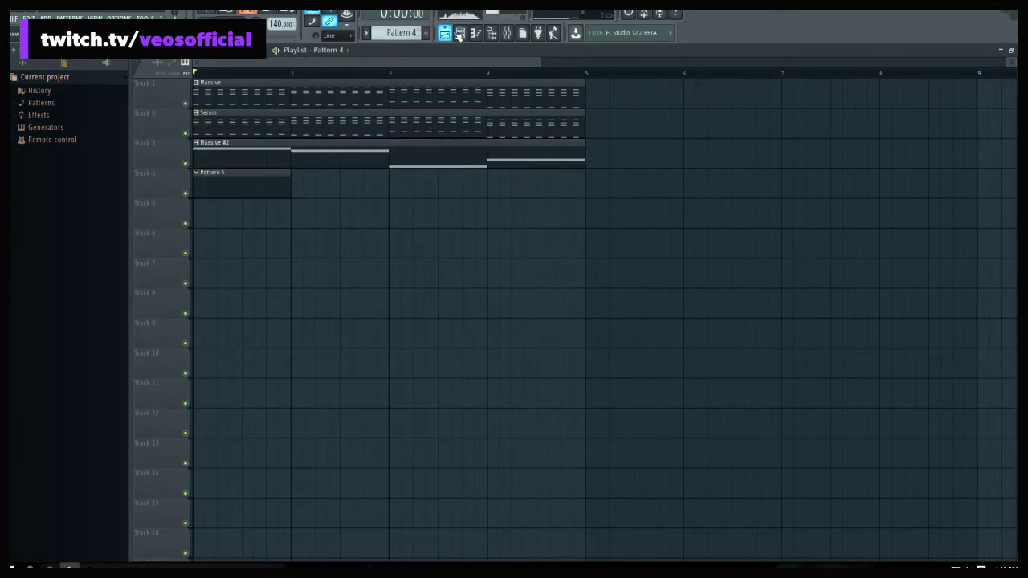
# Replace the Kick channel's sample with Kick 2 from the Kicks folder of St4buck's Sample Pack under SAMPLECORE
pyautogui.click(459, 33)
pyautogui.click(45, 64)
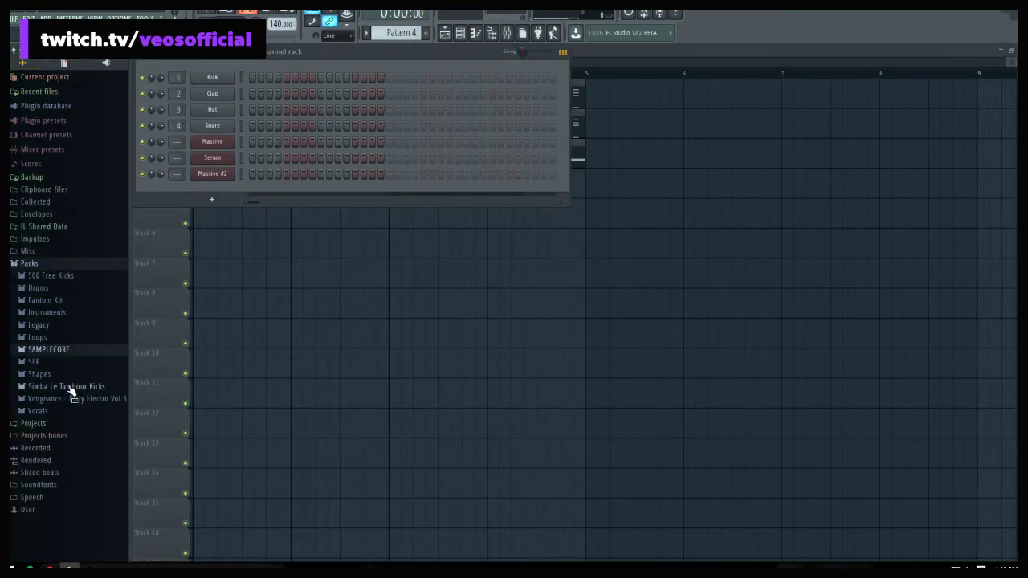
pyautogui.click(58, 347)
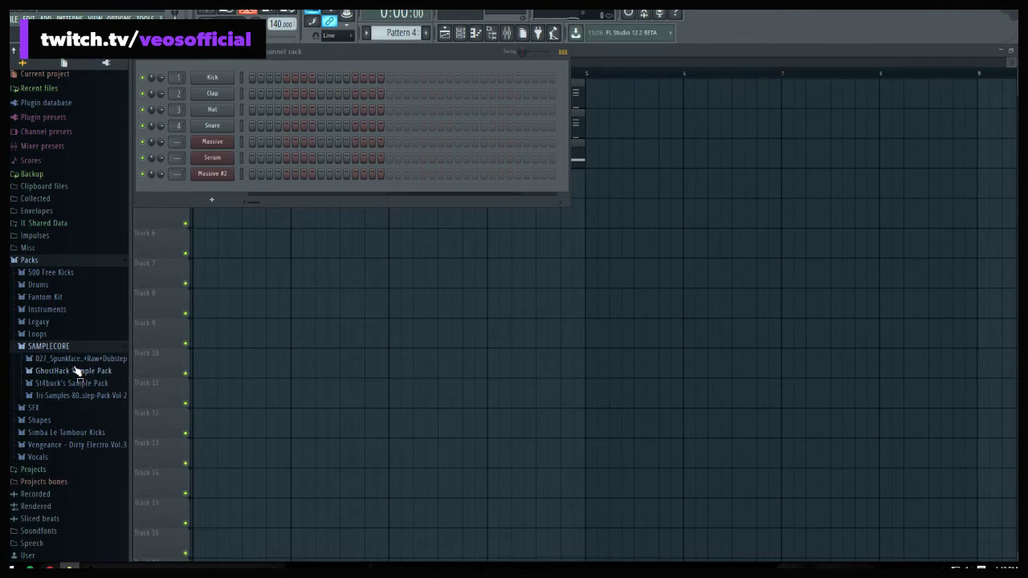
pyautogui.click(73, 383)
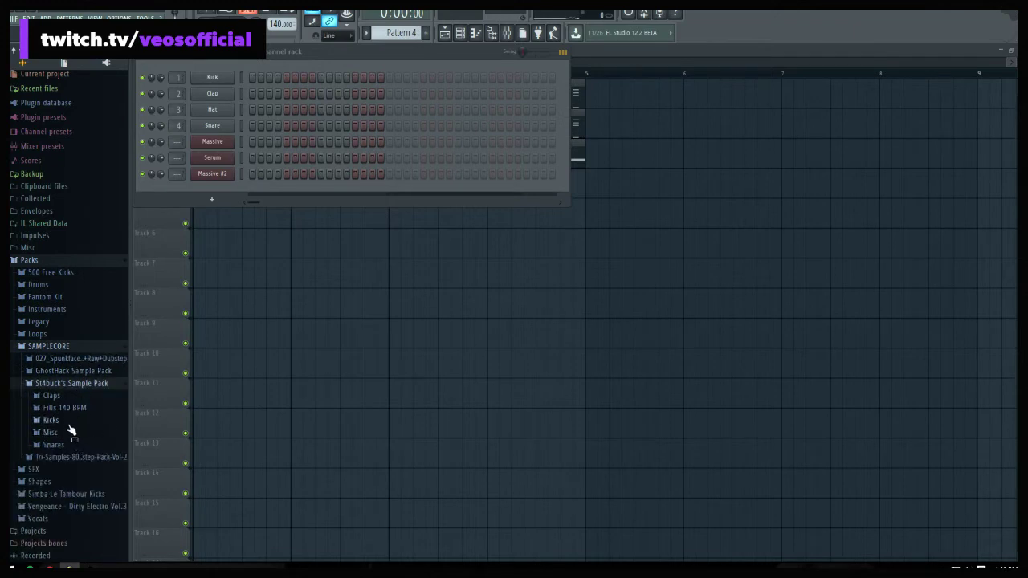
pyautogui.click(69, 423)
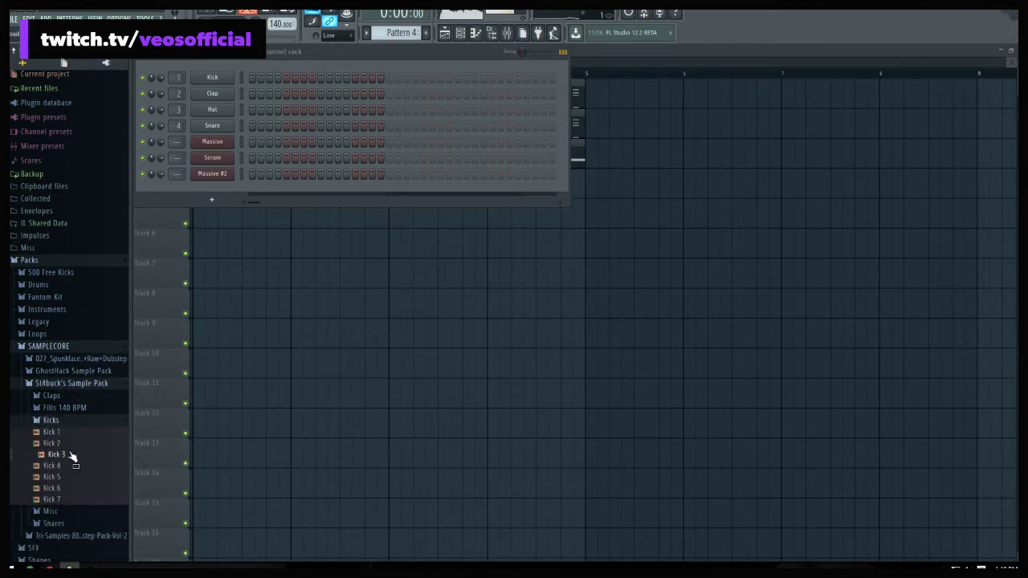
pyautogui.click(63, 443)
pyautogui.moveTo(62, 443); pyautogui.dragTo(214, 79)
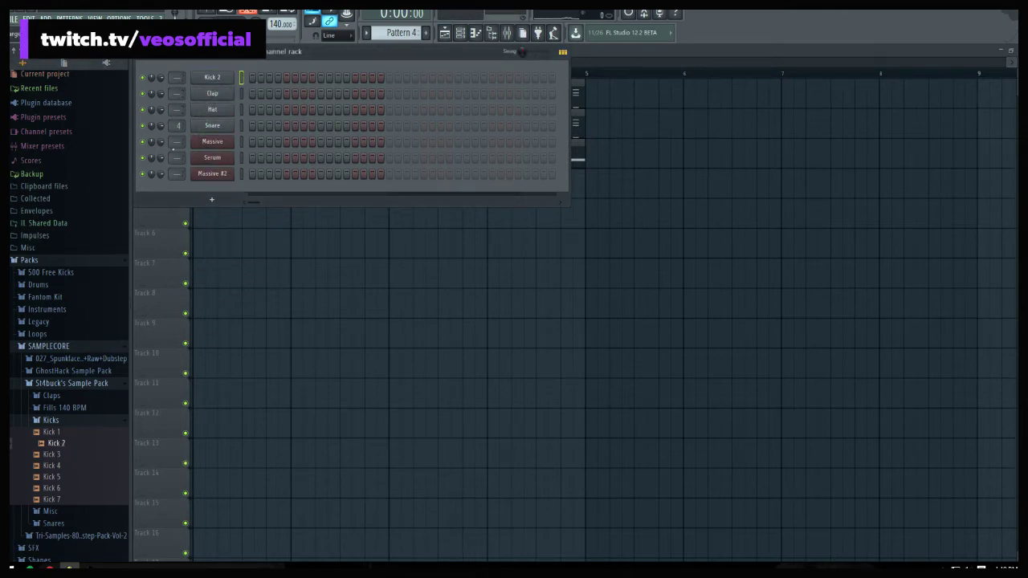
# Delete the Clap and Hat channels from the channel rack
pyautogui.rightClick(215, 95)
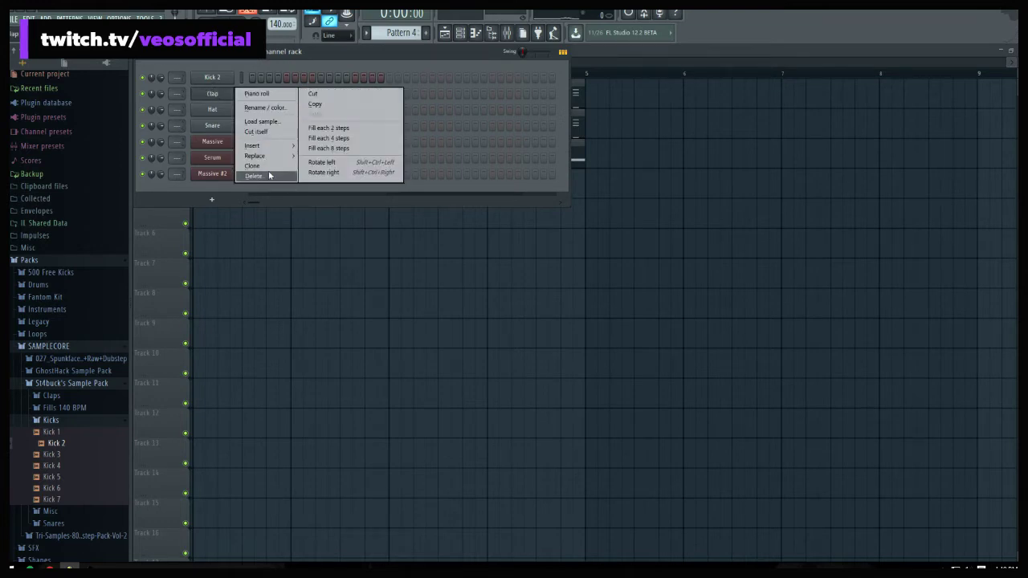
pyautogui.click(254, 176)
pyautogui.press('space')
pyautogui.rightClick(223, 95)
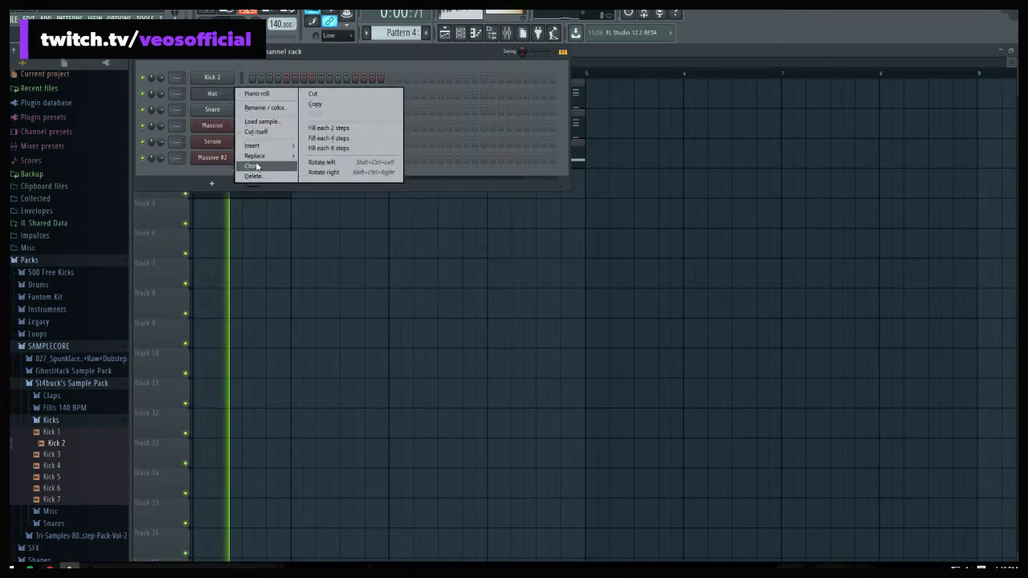
pyautogui.click(259, 165)
pyautogui.click(568, 314)
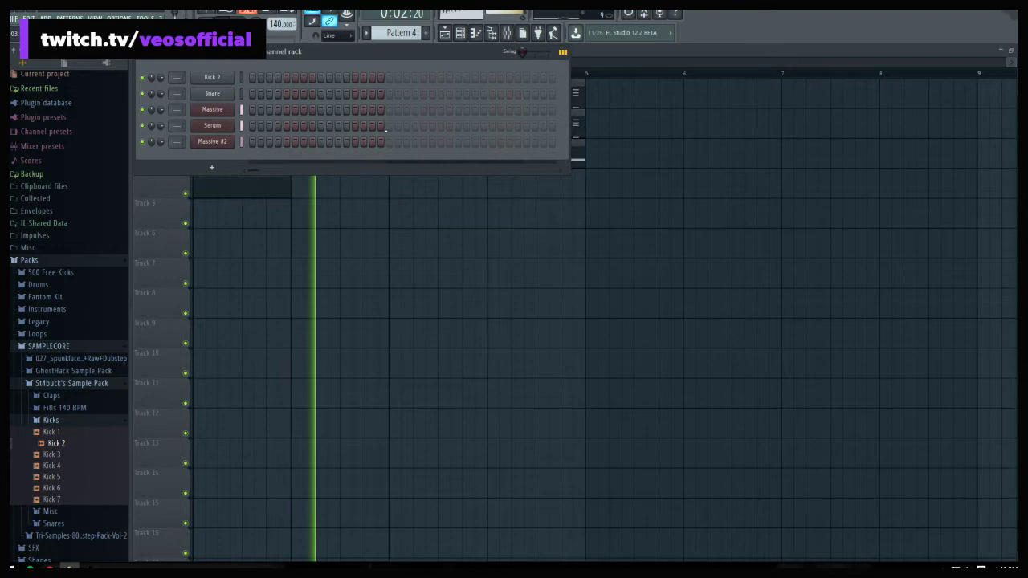
pyautogui.rightClick(228, 94)
pyautogui.click(271, 176)
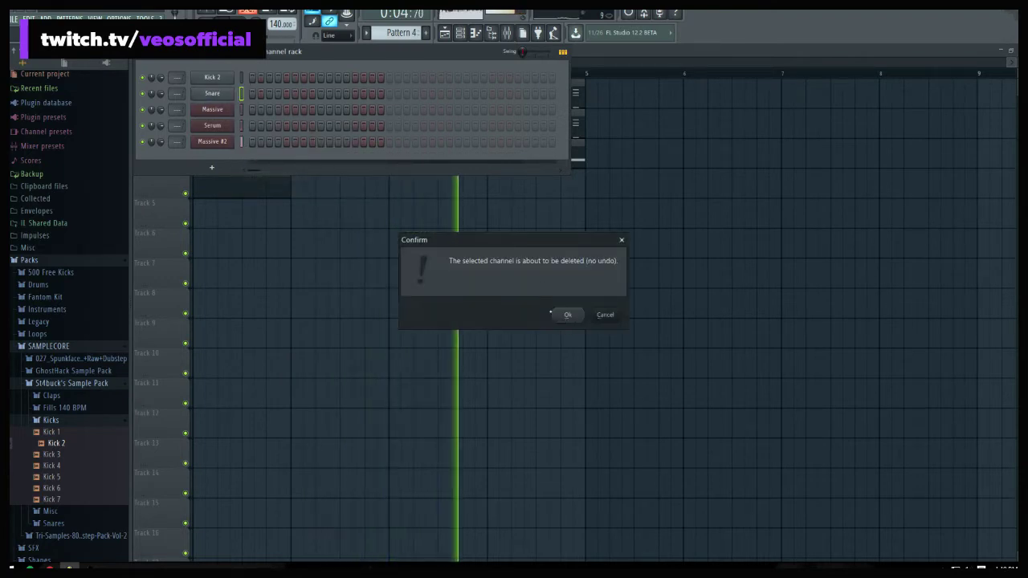
pyautogui.click(610, 314)
pyautogui.press('space')
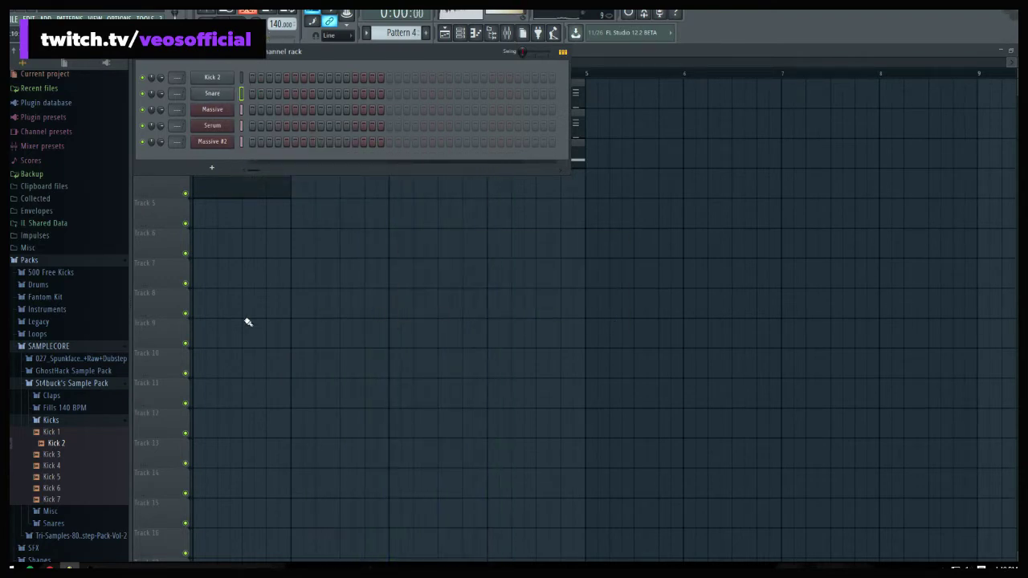
# Add Snare 2 from St4buck's Snares folder as a channel and delete the old Snare channel
pyautogui.click(77, 423)
pyautogui.click(75, 444)
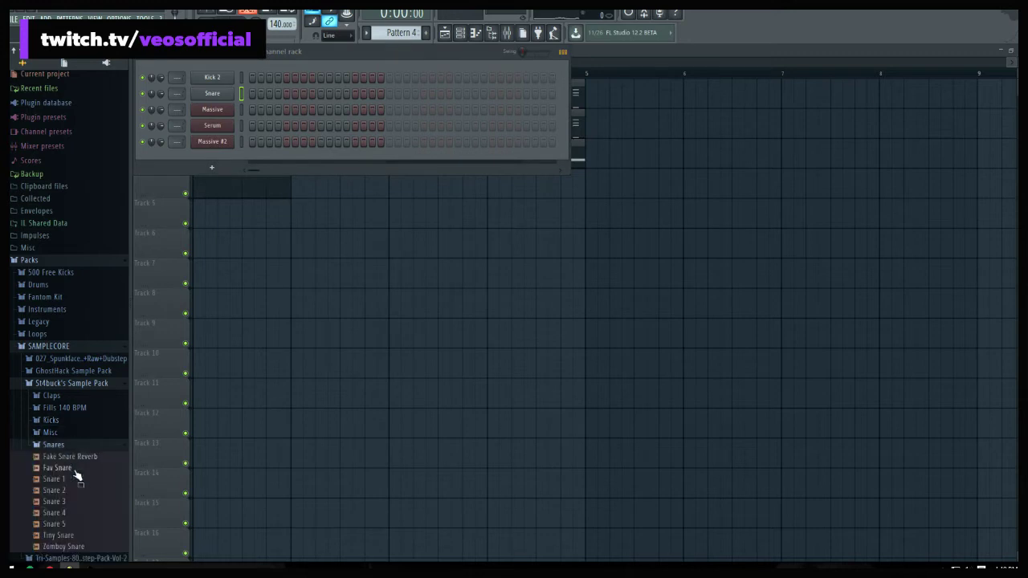
pyautogui.moveTo(65, 493); pyautogui.dragTo(203, 93)
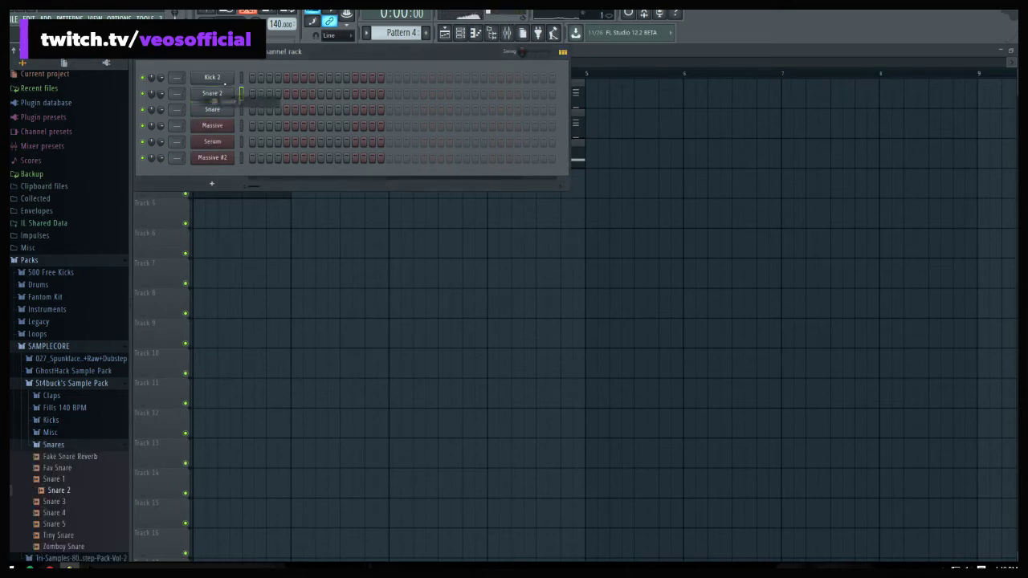
pyautogui.rightClick(220, 111)
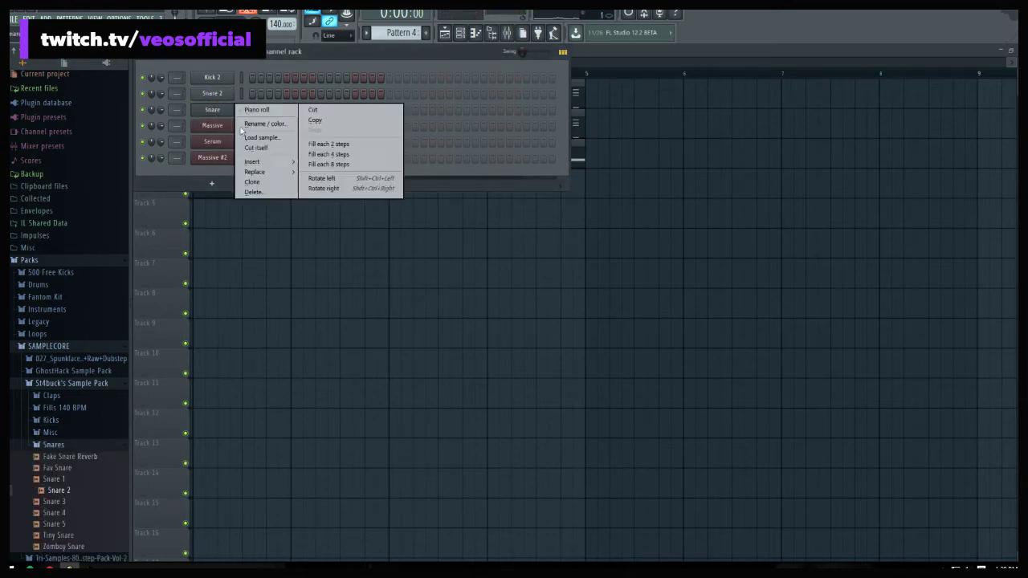
pyautogui.click(277, 193)
pyautogui.click(567, 315)
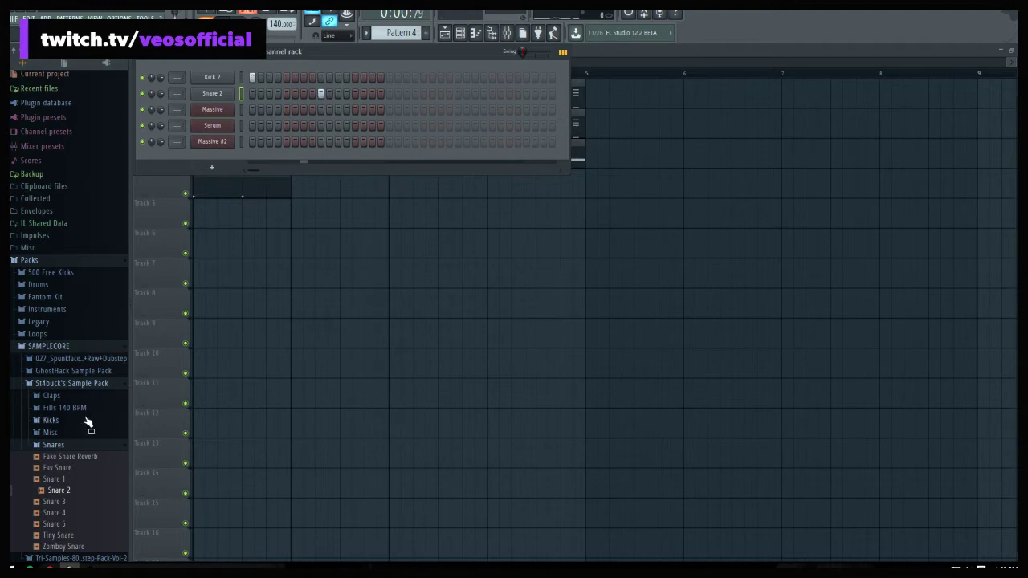
# Audition other kicks in the pack, replace Kick 2 with Kick 5, and add a kick hit on step 21
pyautogui.click(51, 419)
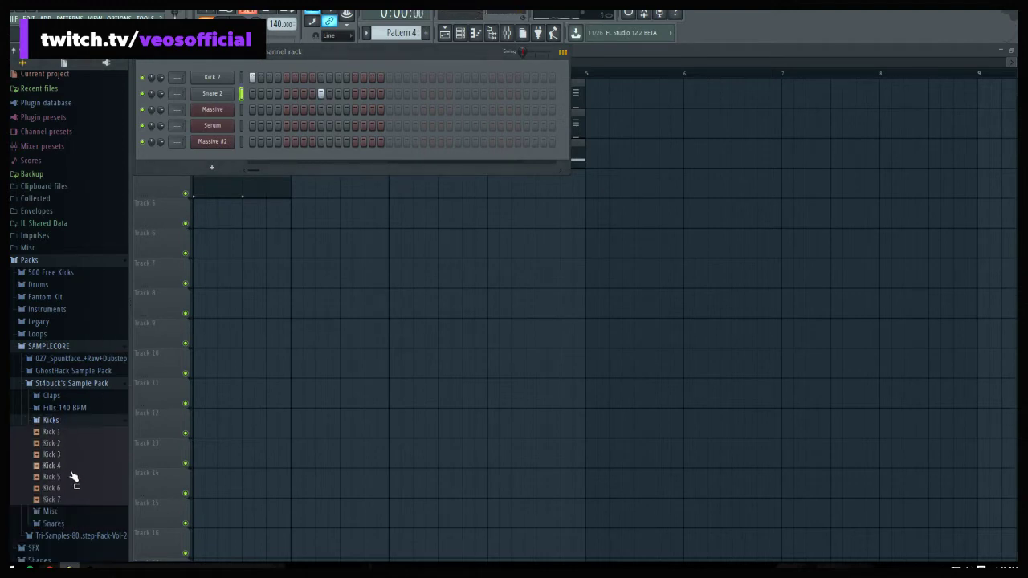
pyautogui.click(67, 489)
pyautogui.click(62, 500)
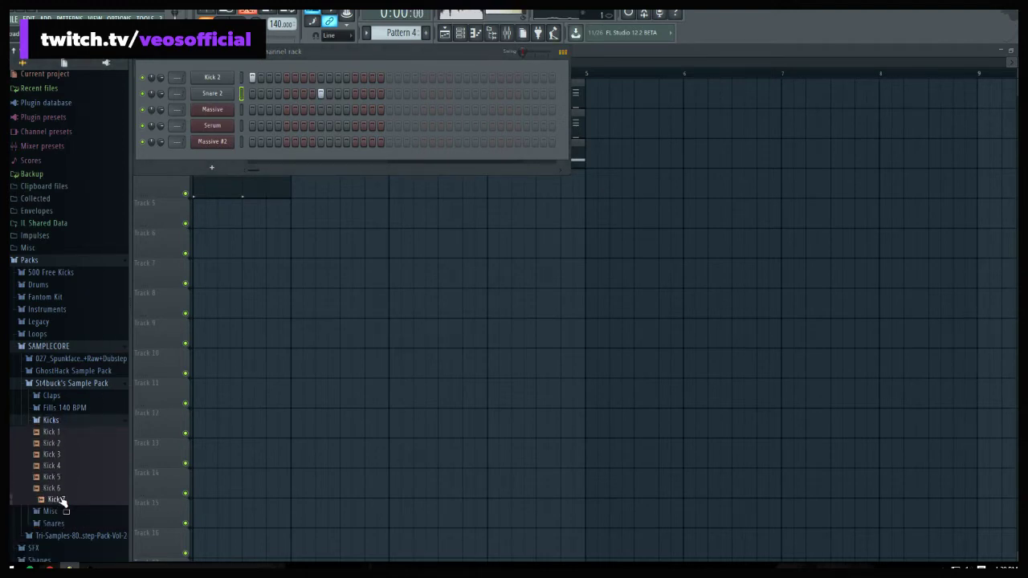
pyautogui.press('Up')
pyautogui.press('Up')
pyautogui.moveTo(116, 411); pyautogui.dragTo(213, 77)
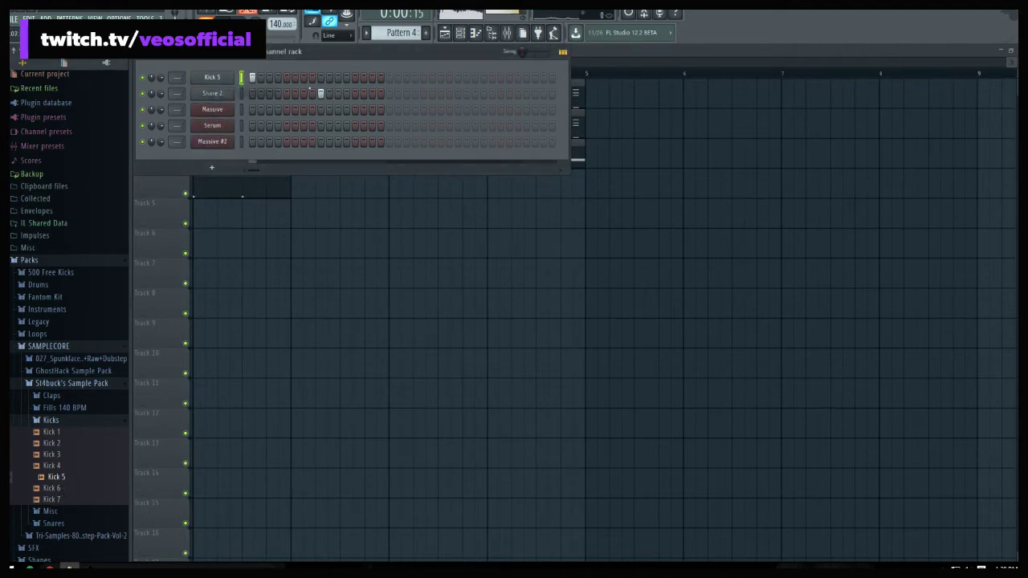
pyautogui.click(423, 78)
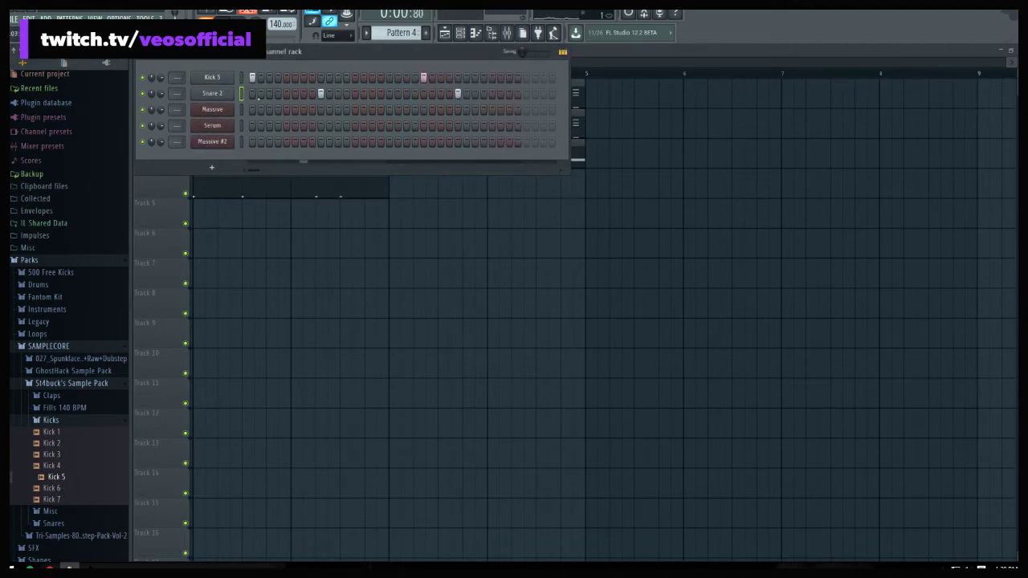
pyautogui.press('space')
# Audition Kick 3 and Kick 4, try Kick 4 in the kick channel, and look over its sampler settings
pyautogui.click(59, 455)
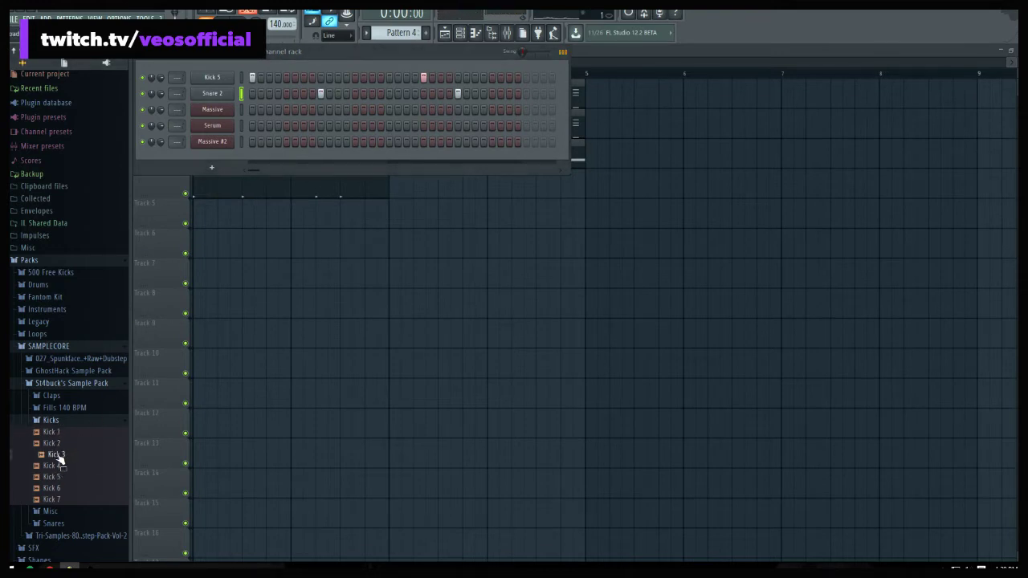
pyautogui.click(56, 471)
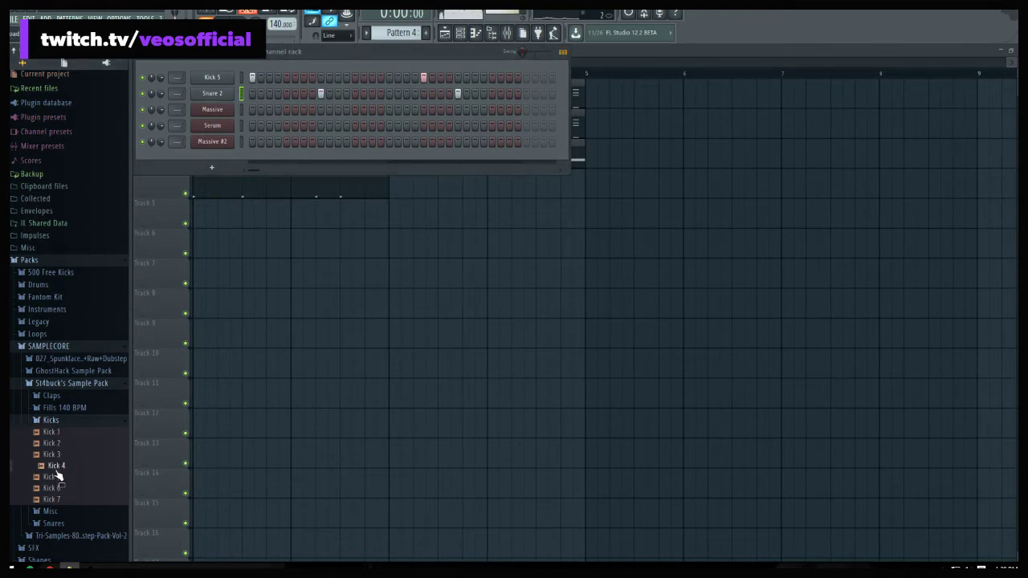
pyautogui.moveTo(115, 339); pyautogui.dragTo(227, 83)
pyautogui.click(212, 77)
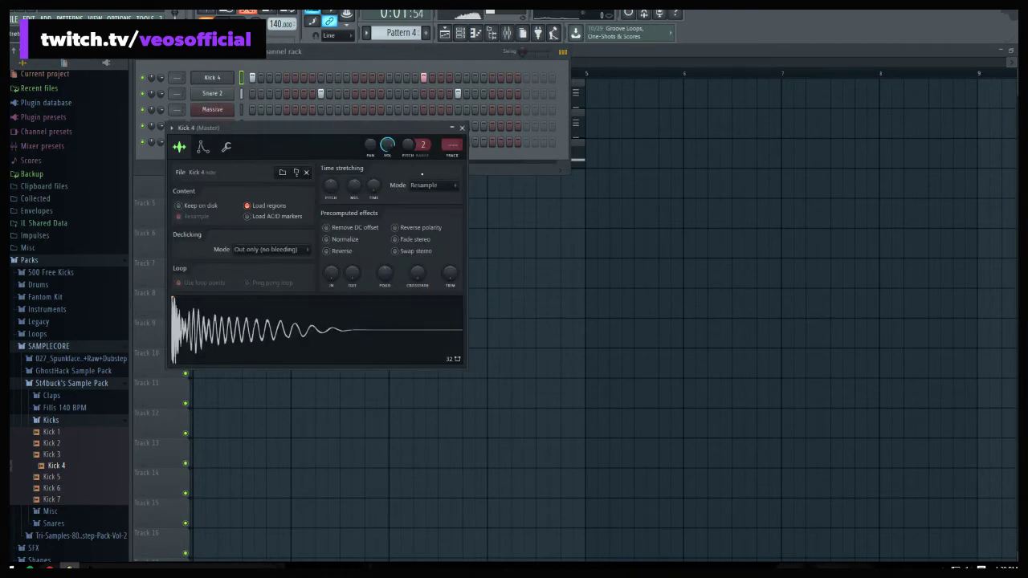
pyautogui.moveTo(305, 127); pyautogui.dragTo(303, 99)
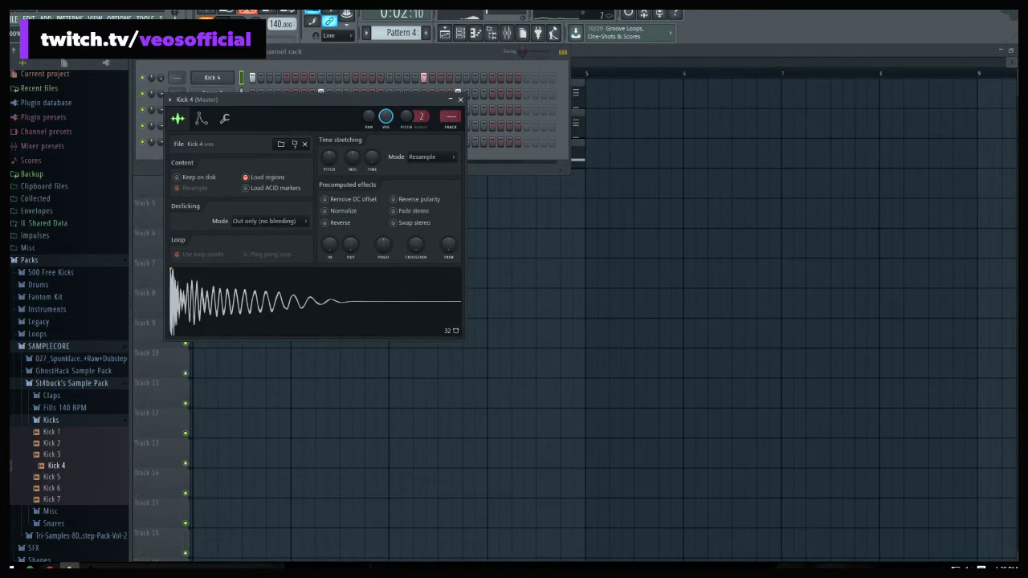
pyautogui.click(461, 100)
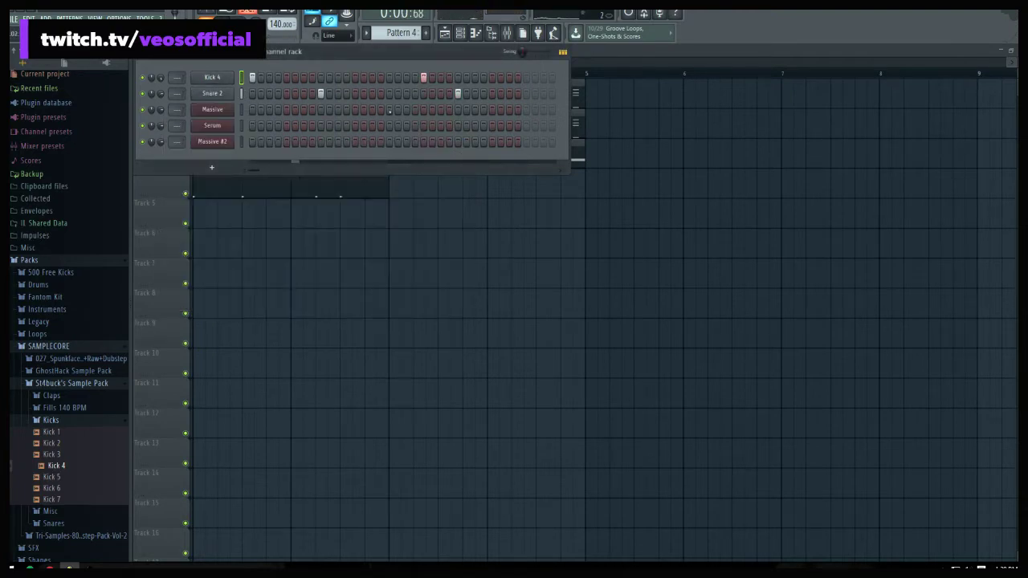
# Audition the remaining kicks and replace the kick channel's sample with Kick 6
pyautogui.click(57, 489)
pyautogui.click(56, 499)
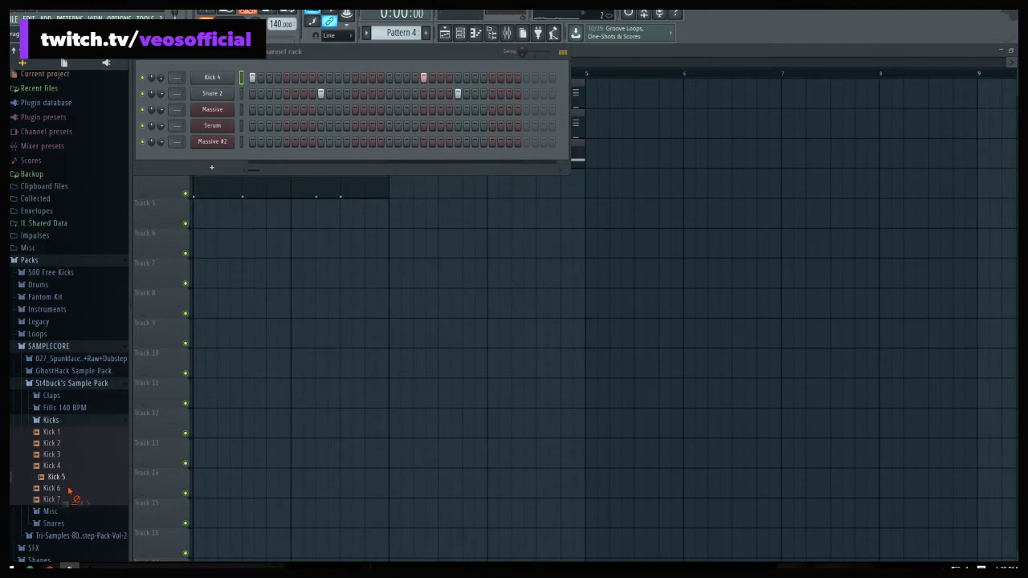
pyautogui.moveTo(68, 491); pyautogui.dragTo(212, 77)
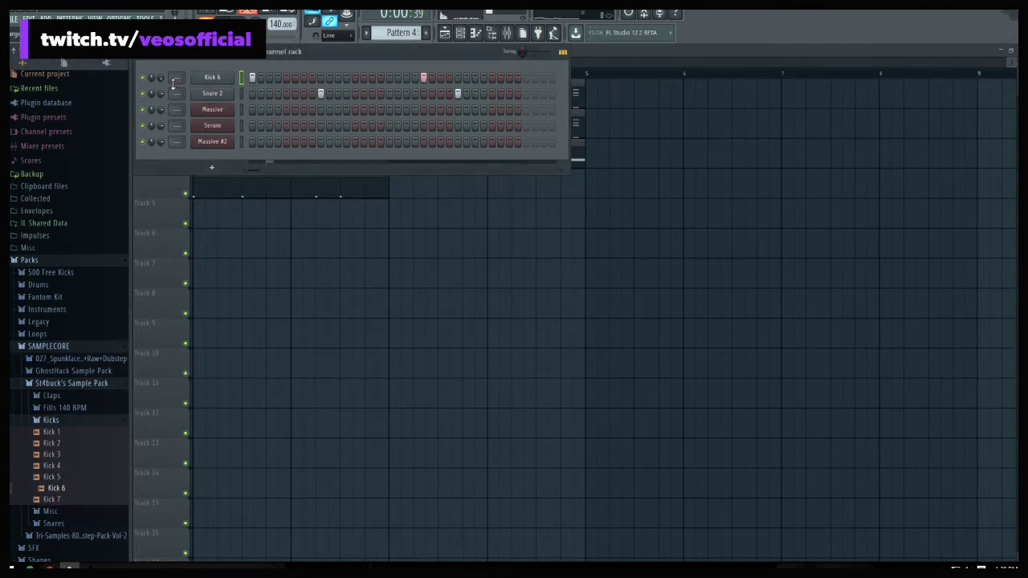
# Play the song from the playlist and repeat the Pattern 4 drum clip on track 4 across bars 3 and 4
pyautogui.press('F6')
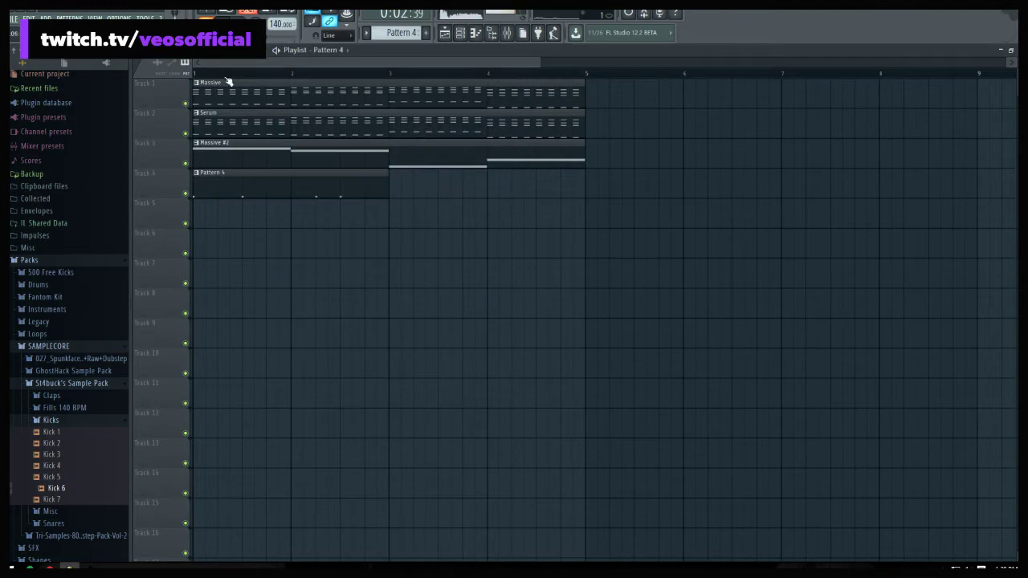
pyautogui.press('space')
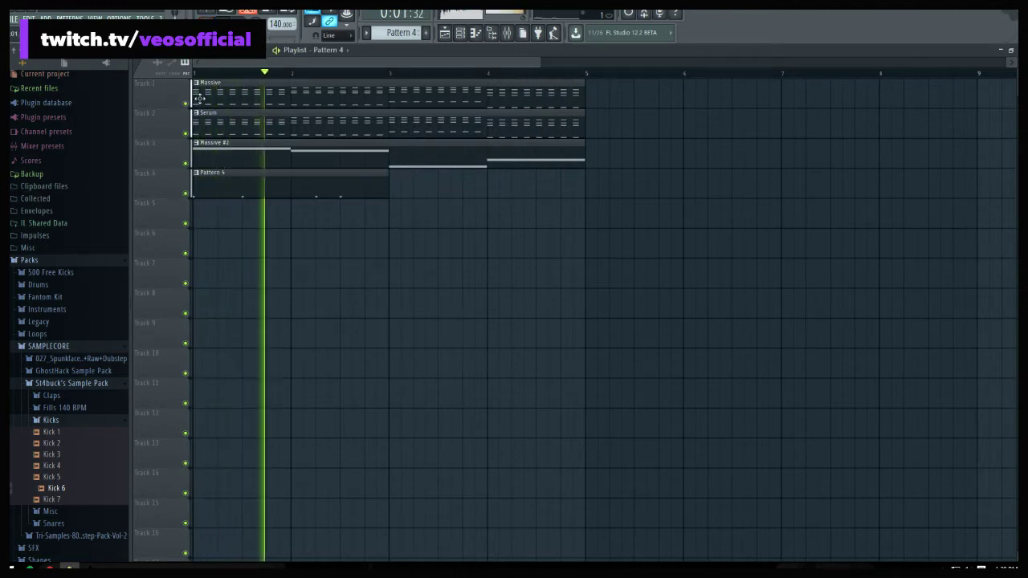
pyautogui.moveTo(354, 193); pyautogui.dragTo(403, 193)
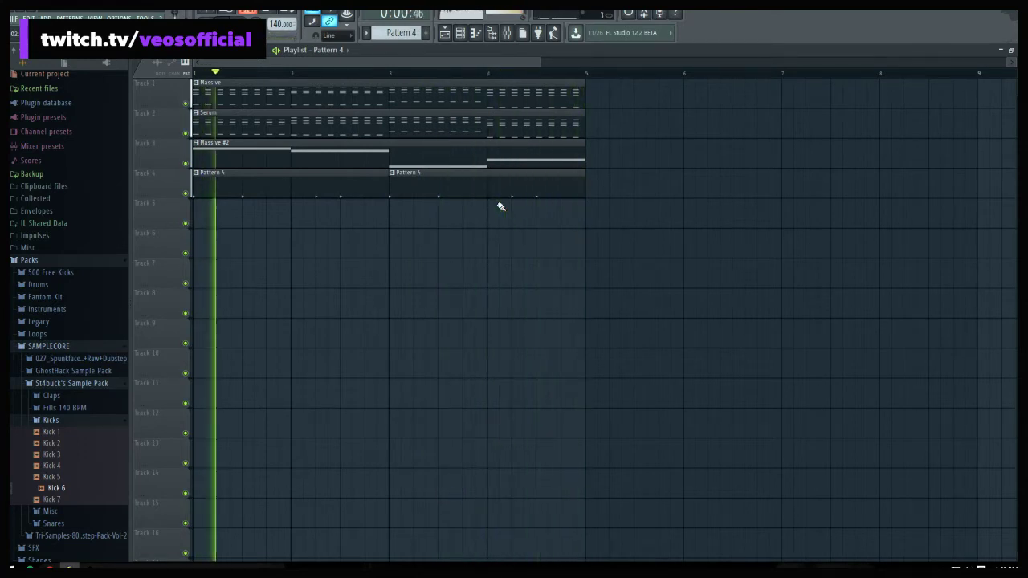
pyautogui.press('space')
# Show the mixer together with the channel rack and dock mixer track Insert 1 to the left
pyautogui.click(507, 32)
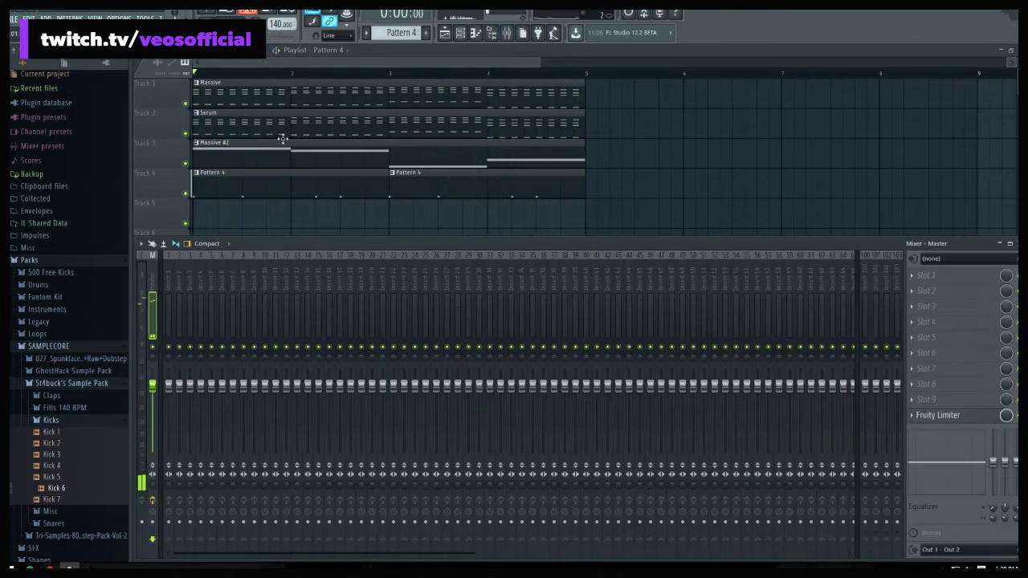
pyautogui.click(461, 31)
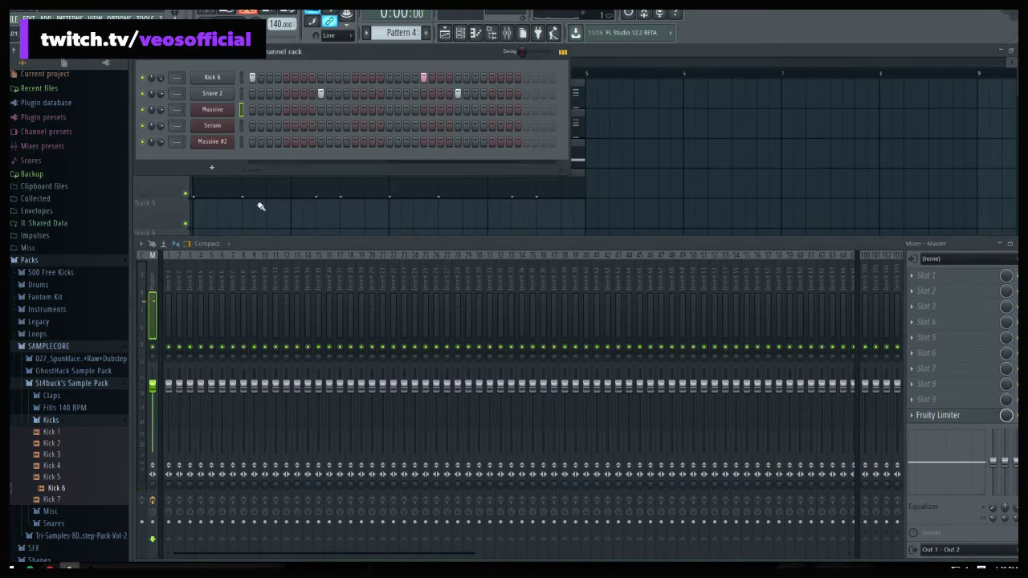
pyautogui.click(169, 280)
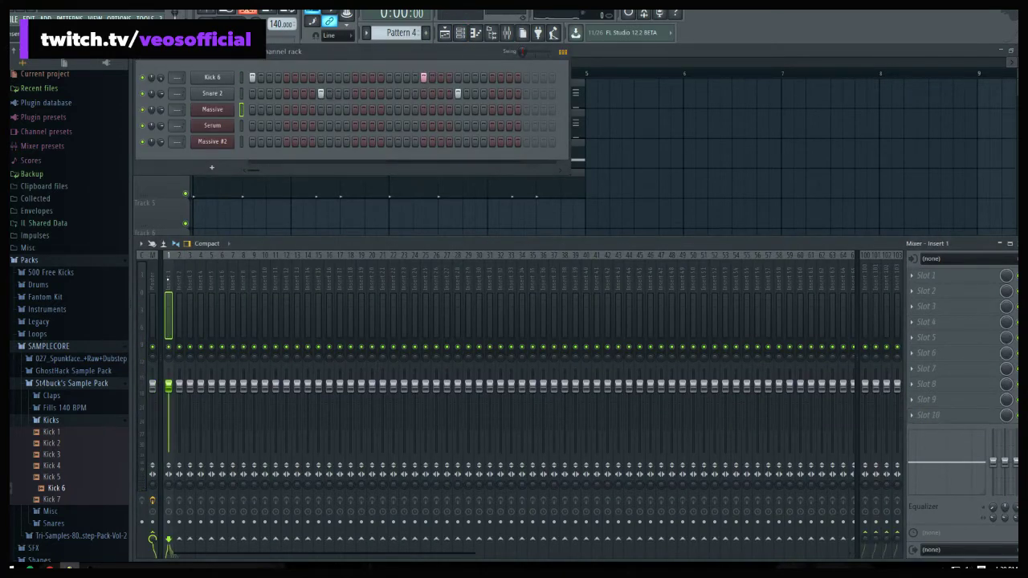
pyautogui.rightClick(167, 278)
pyautogui.moveTo(243, 419)
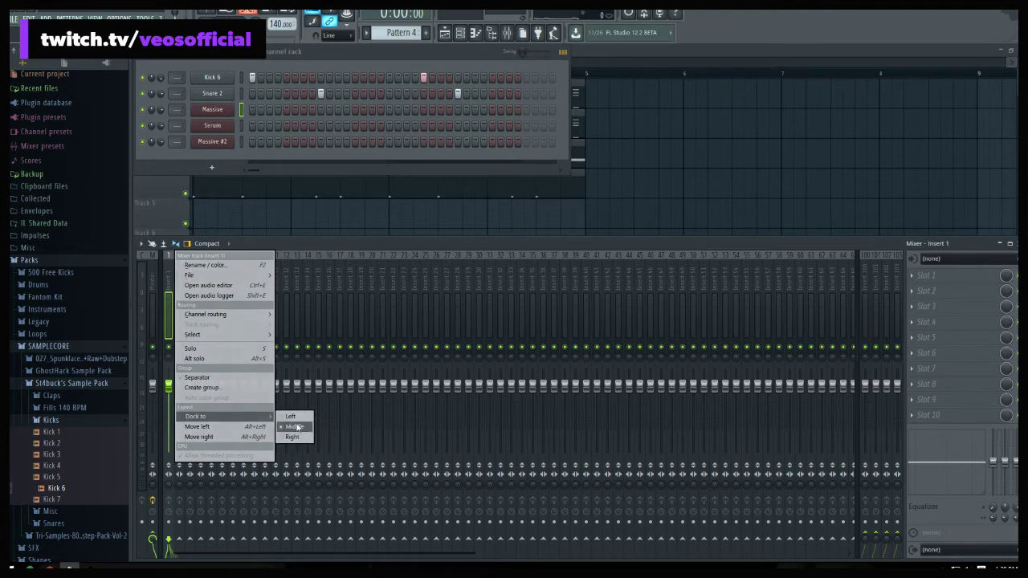
pyautogui.click(299, 417)
# Rename mixer track Insert 1 as Trigger
pyautogui.rightClick(164, 315)
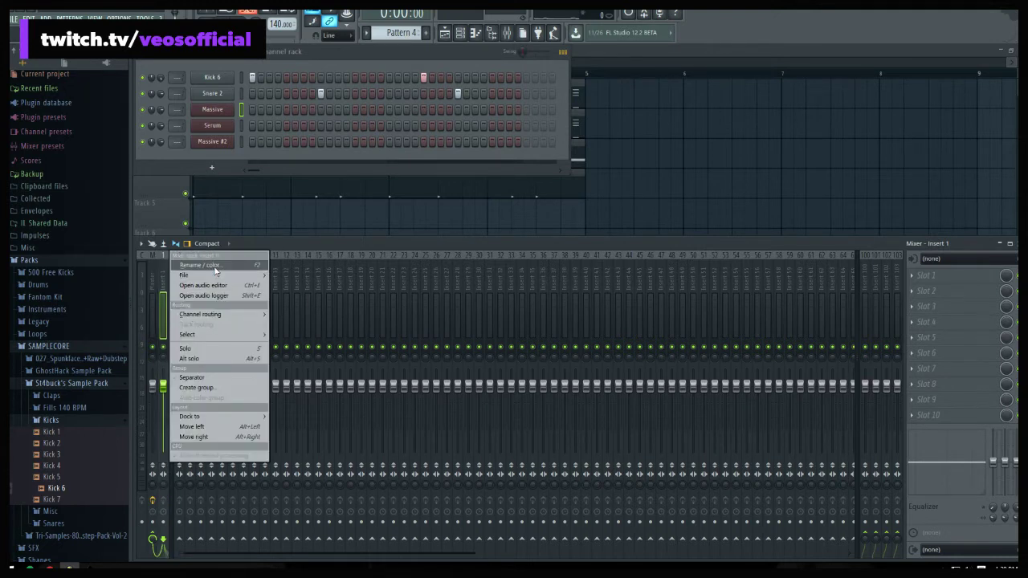
pyautogui.click(216, 266)
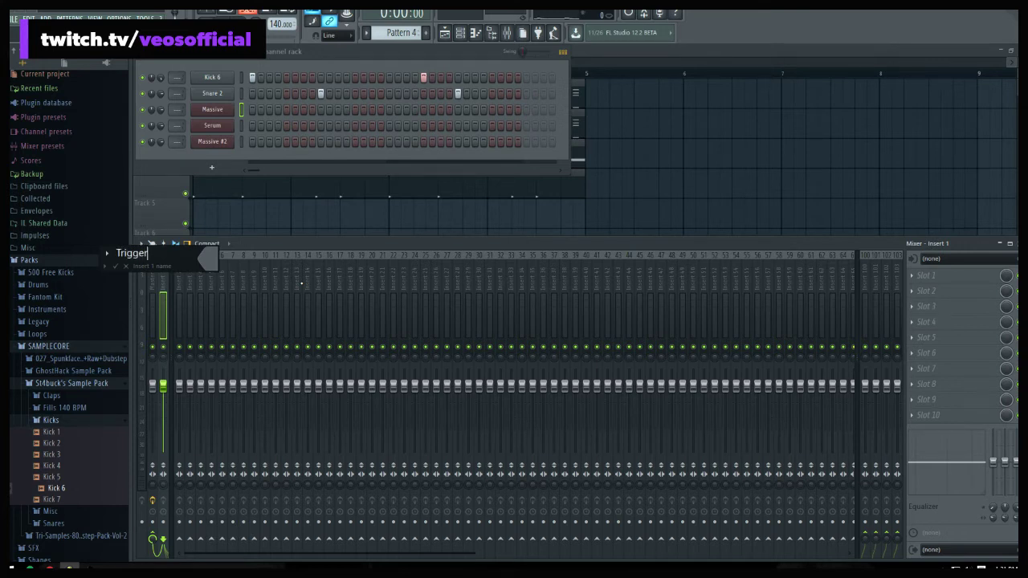
pyautogui.press('Return')
# Dock mixer track Insert 2 to the left and rename it SIDECHAIN
pyautogui.rightClick(177, 283)
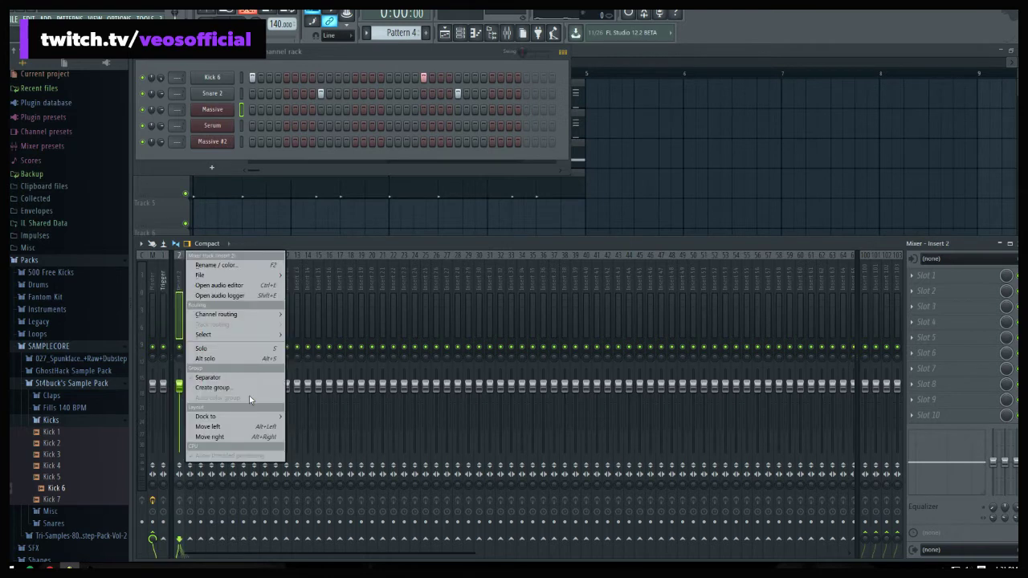
pyautogui.click(302, 416)
pyautogui.rightClick(176, 265)
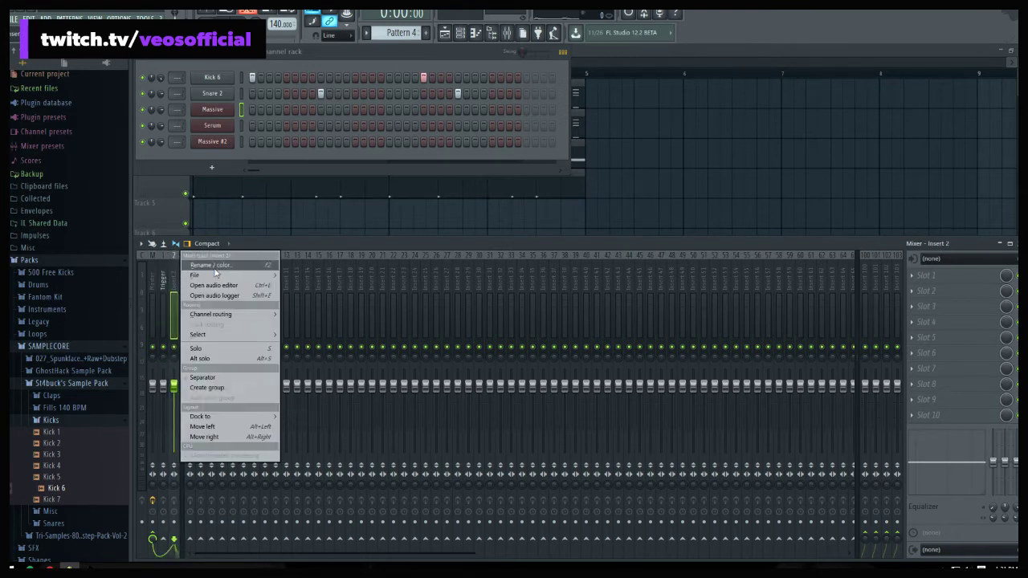
pyautogui.click(221, 271)
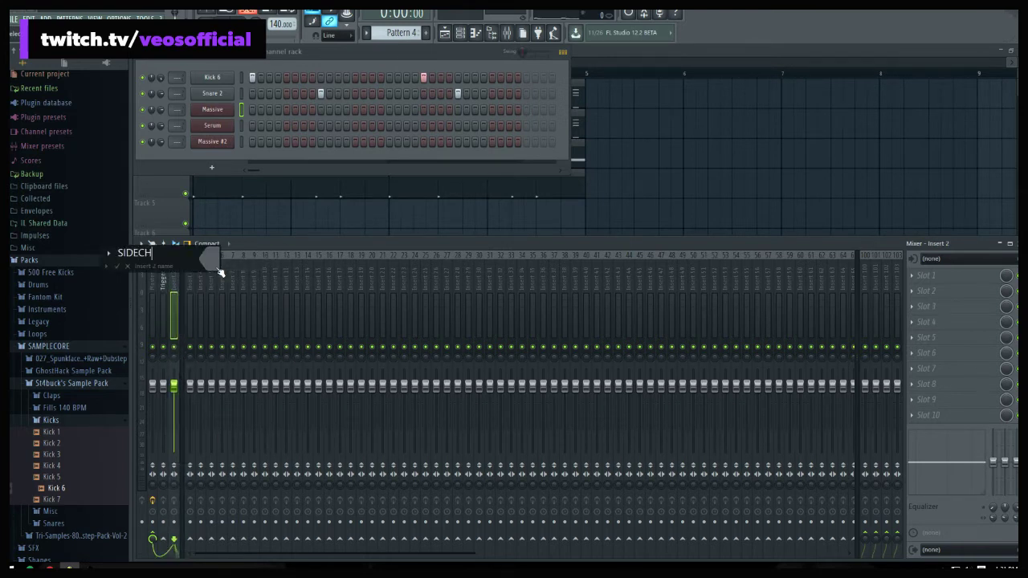
pyautogui.write('SIDECHAIN')
pyautogui.press('Return')
pyautogui.press('space')
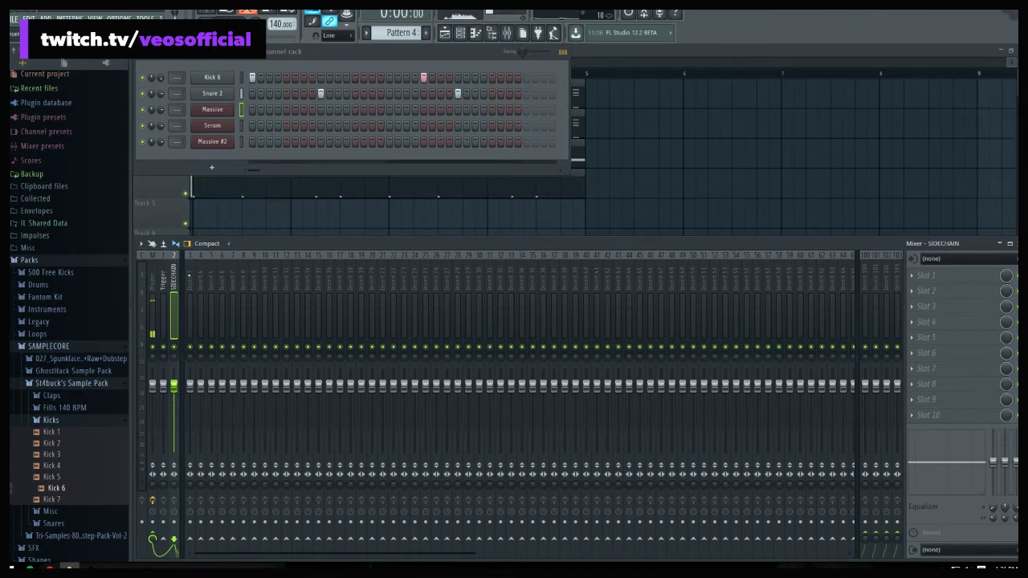
# Route the Kick 6 channel to mixer track 3
pyautogui.click(190, 275)
pyautogui.click(241, 78)
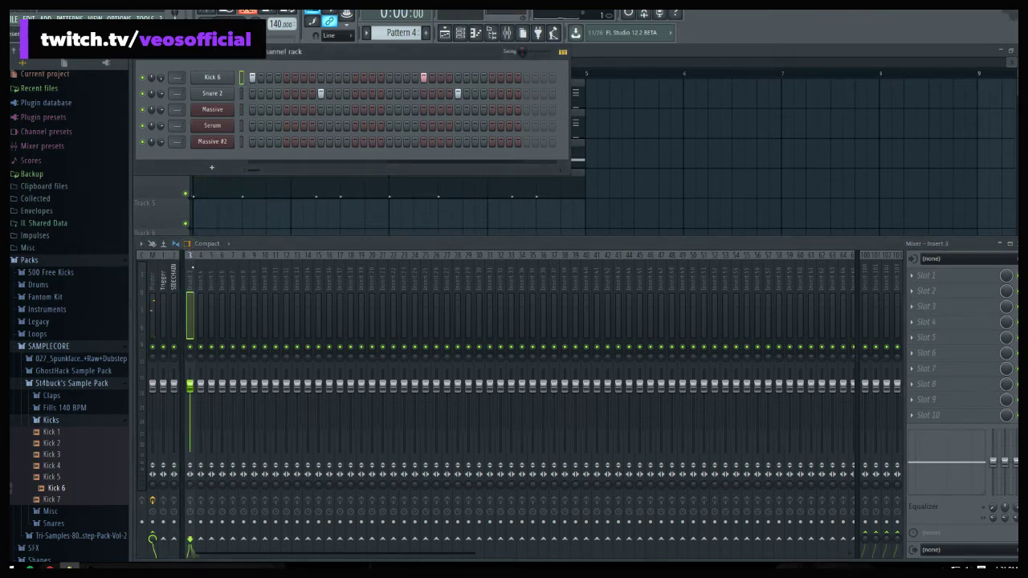
pyautogui.rightClick(191, 252)
pyautogui.moveTo(252, 314)
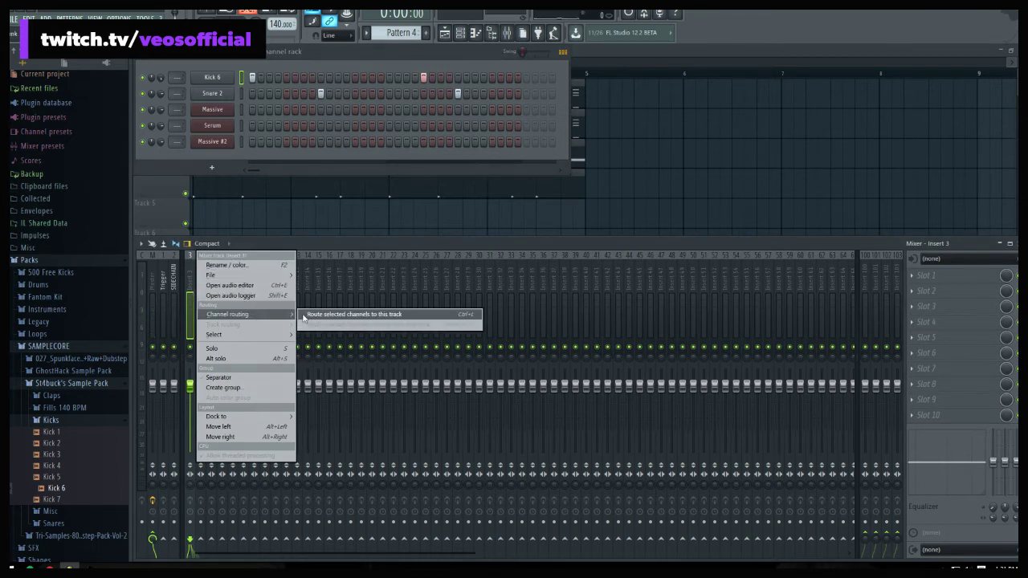
pyautogui.click(304, 317)
# Route the Snare 2 channel to mixer track 4
pyautogui.click(241, 94)
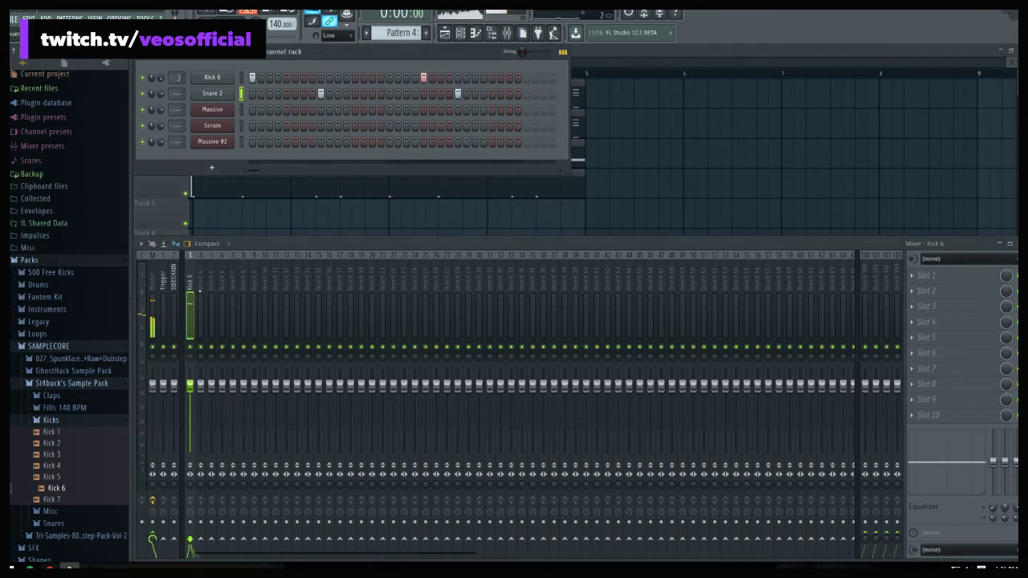
pyautogui.rightClick(201, 252)
pyautogui.moveTo(262, 314)
pyautogui.click(313, 316)
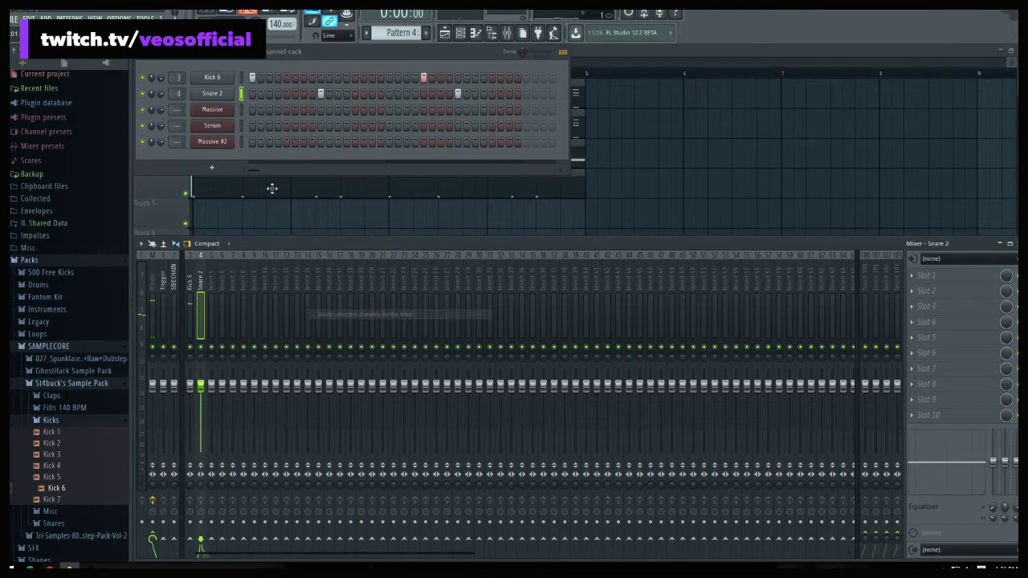
# Add a 3x Osc channel and set all three of its oscillators to the noise waveform
pyautogui.click(215, 172)
pyautogui.click(241, 394)
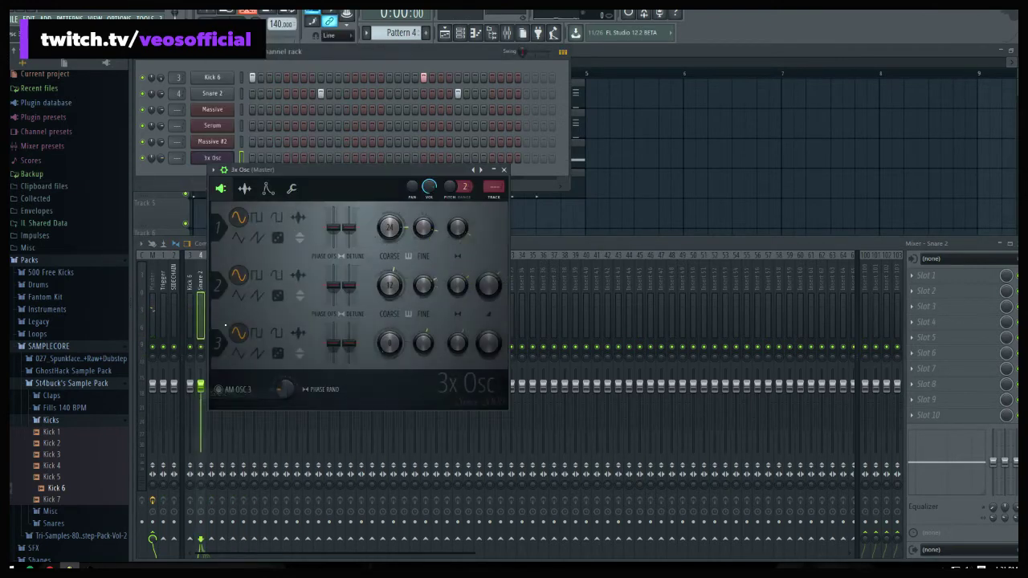
pyautogui.click(280, 239)
pyautogui.click(280, 296)
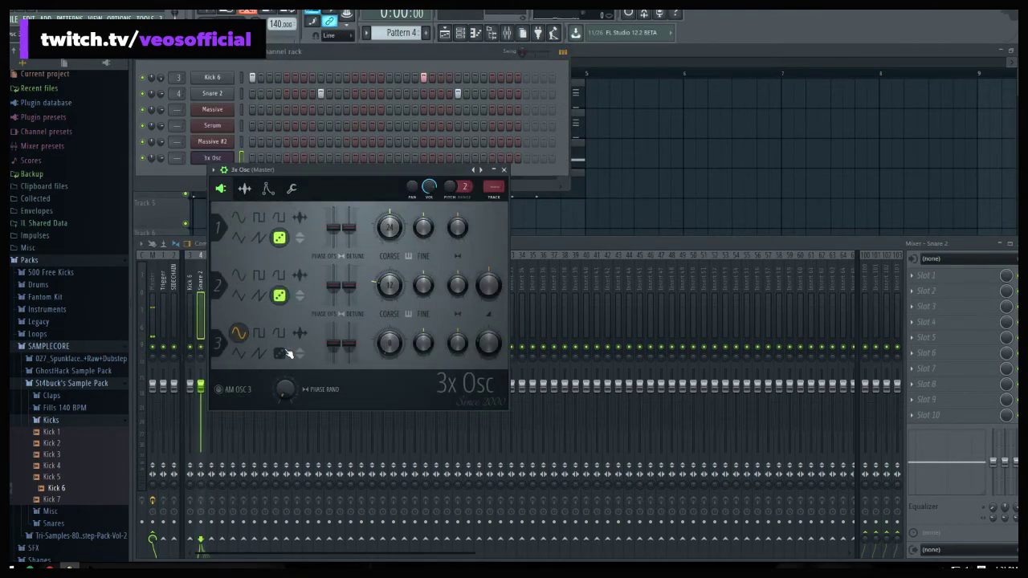
pyautogui.click(280, 354)
# Enable the 3x Osc volume envelope and shorten it to a very brief click with minimal attack, hold, decay, sustain and release
pyautogui.click(268, 190)
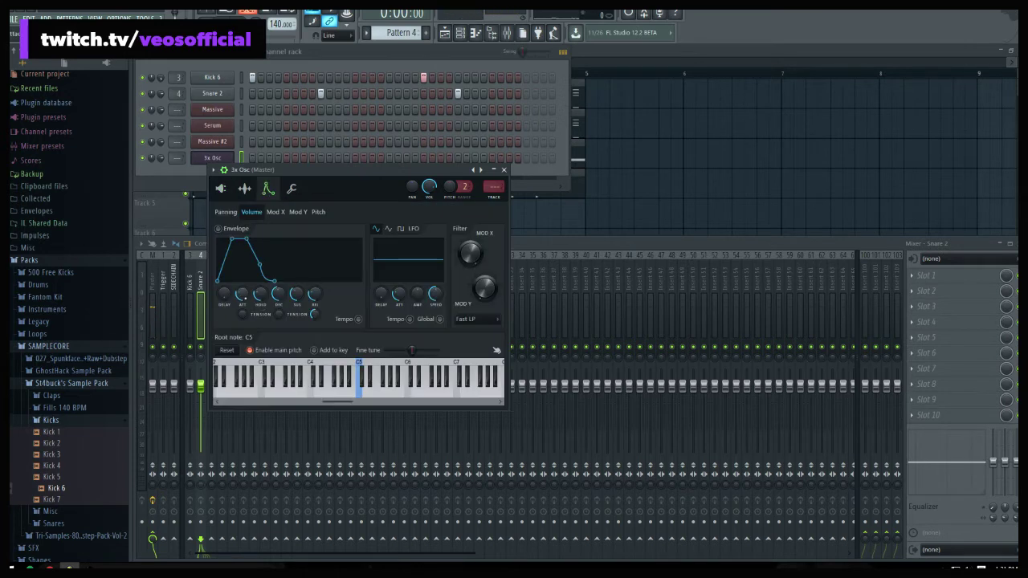
pyautogui.click(218, 229)
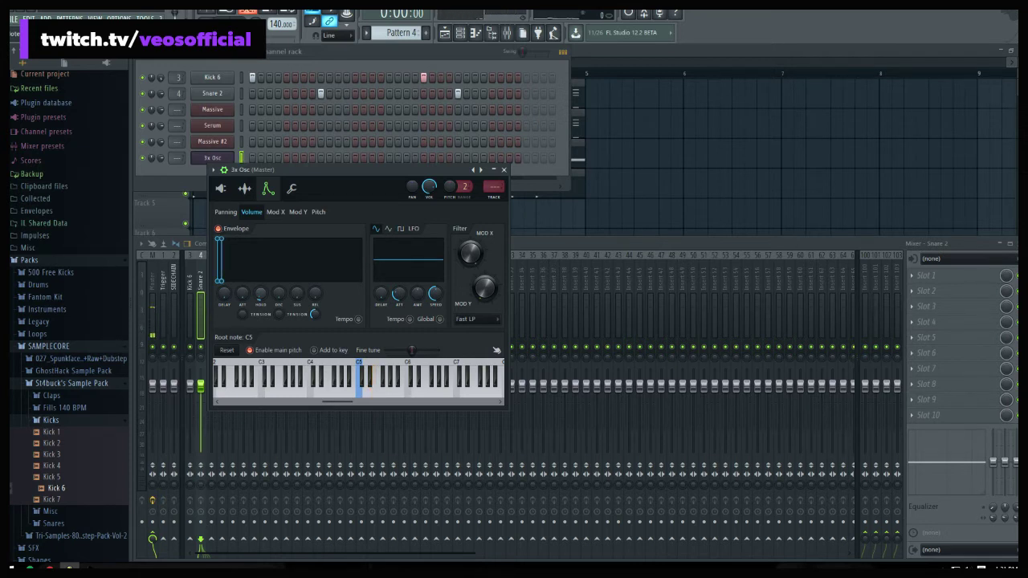
pyautogui.click(504, 171)
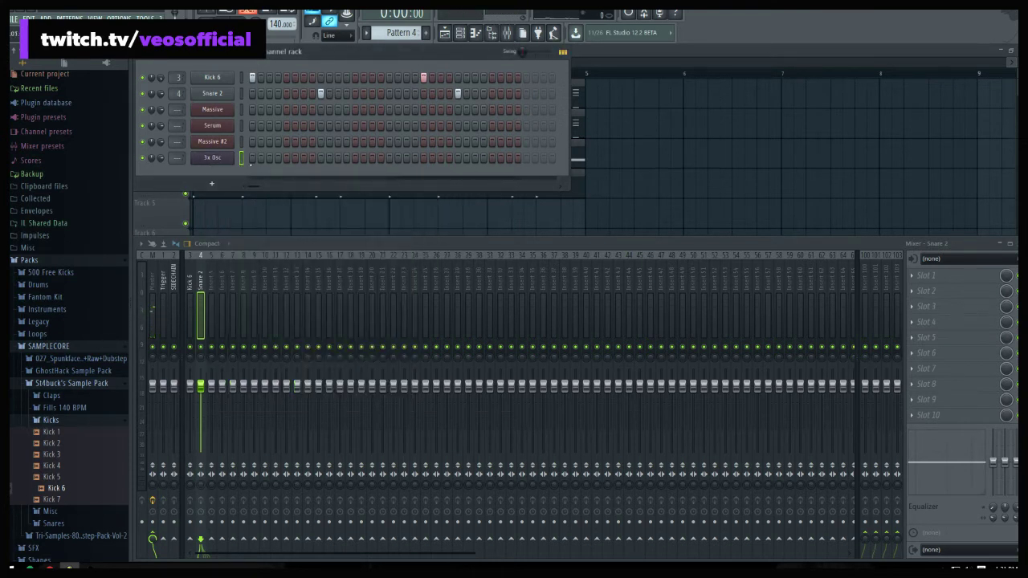
# Program 3x Osc hits on steps 1, 9, 21 and 25 of Pattern 4 to match the kick and snare
pyautogui.press('space')
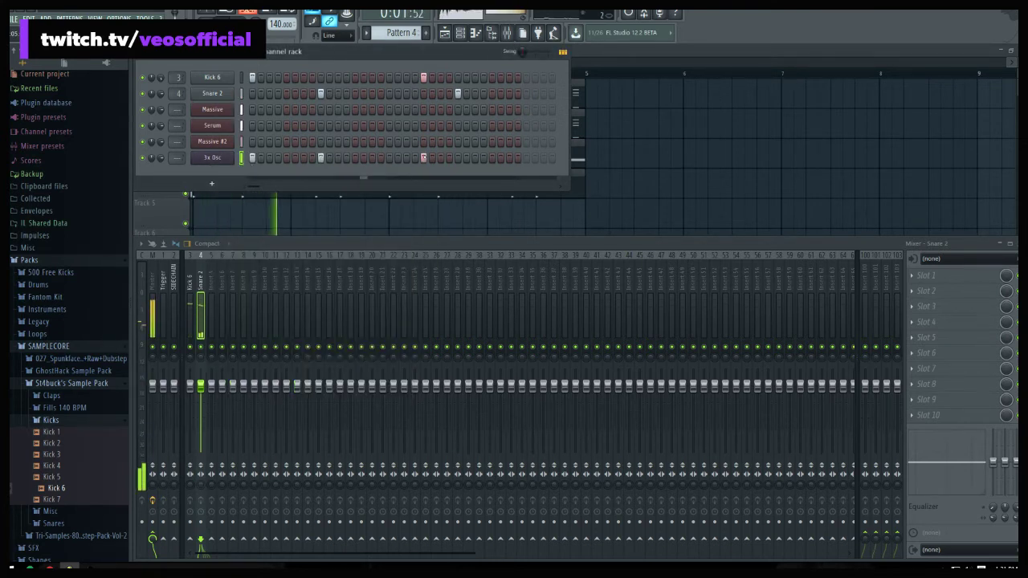
pyautogui.press('space')
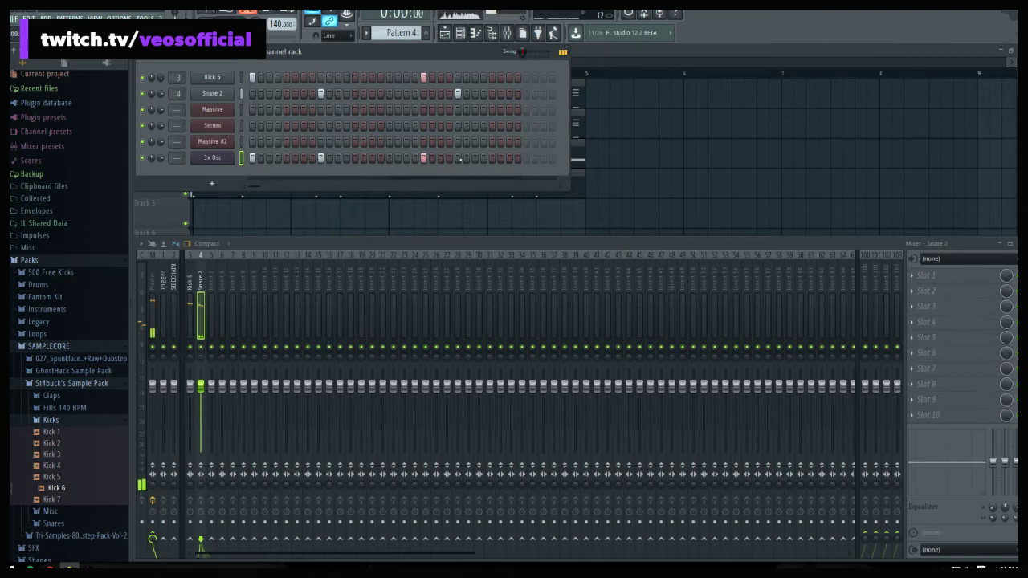
pyautogui.click(459, 158)
pyautogui.press('space')
# Fine-tune the hold of the 3x Osc volume envelope while auditioning the song
pyautogui.click(217, 159)
pyautogui.press('space')
pyautogui.moveTo(260, 295); pyautogui.dragTo(261, 290)
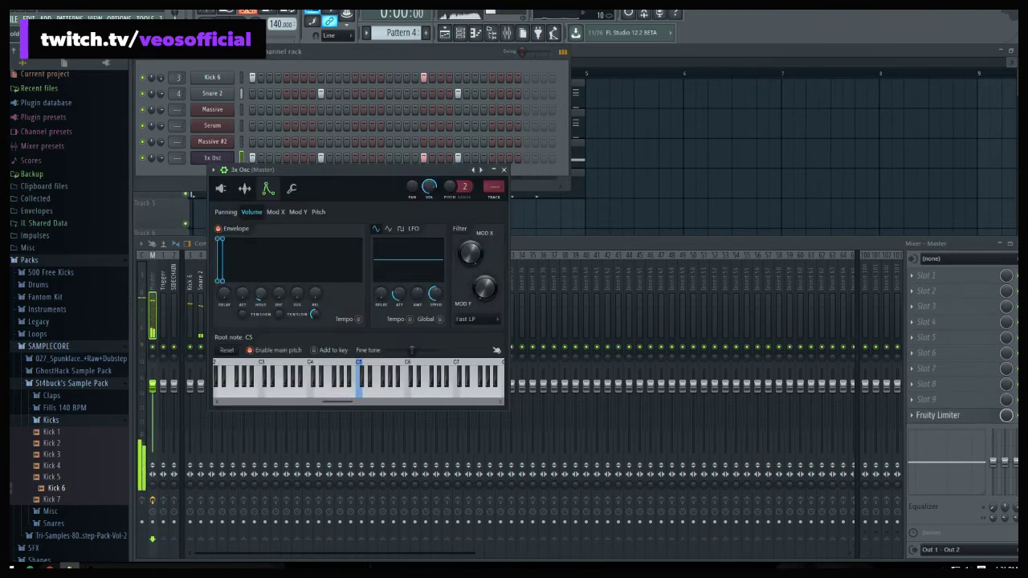
pyautogui.press('space')
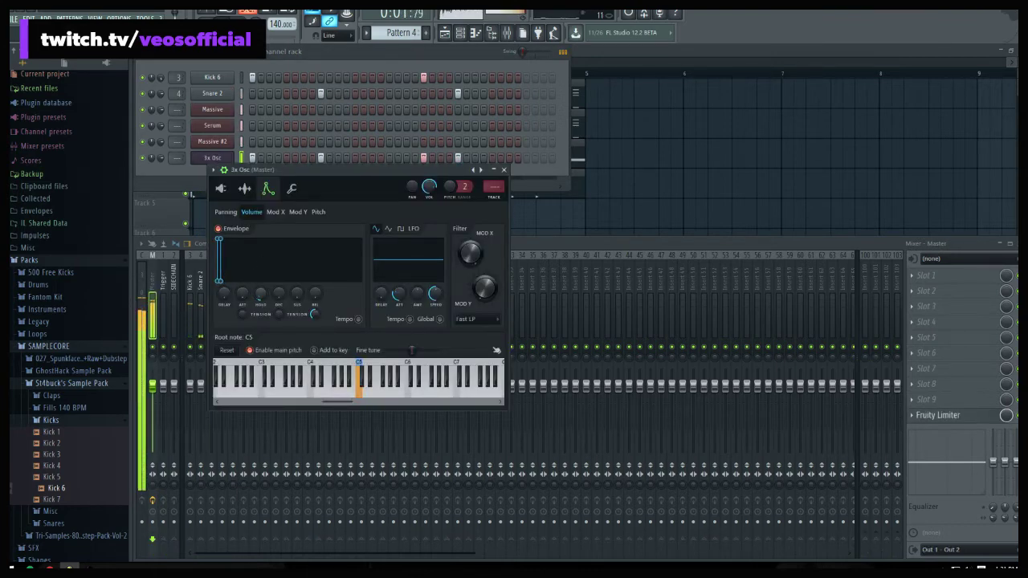
pyautogui.click(504, 171)
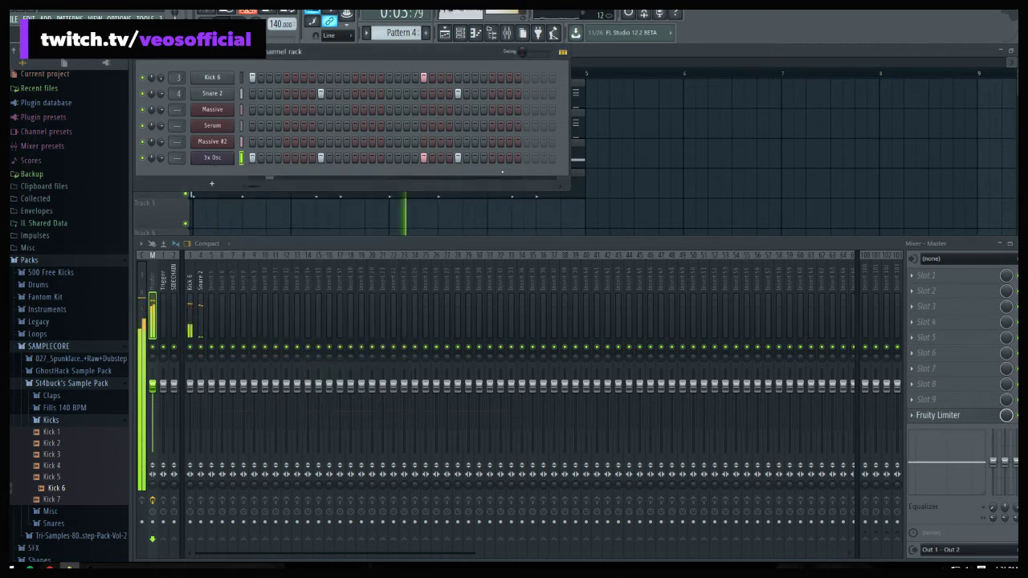
pyautogui.press('space')
pyautogui.click(228, 159)
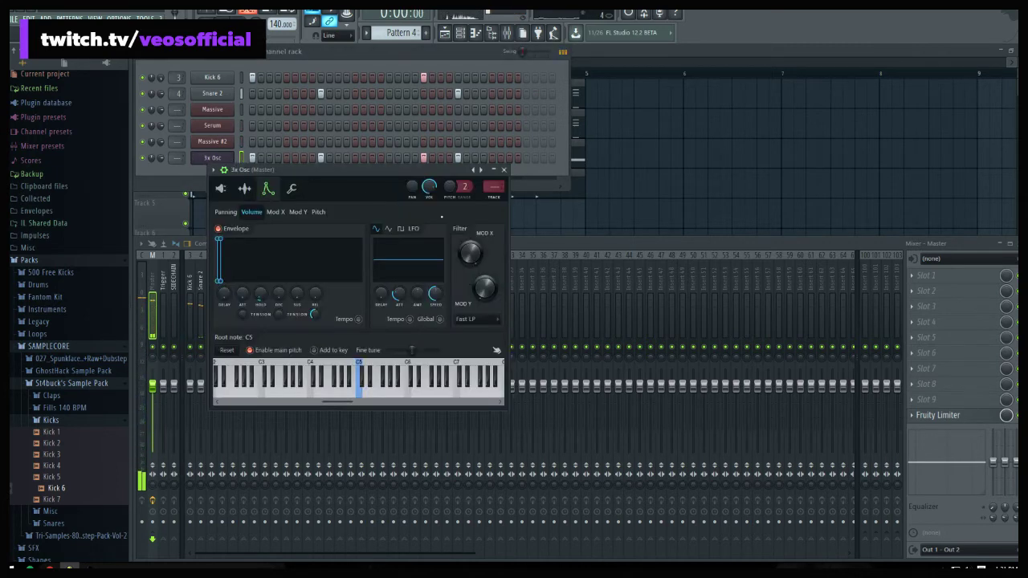
pyautogui.press('space')
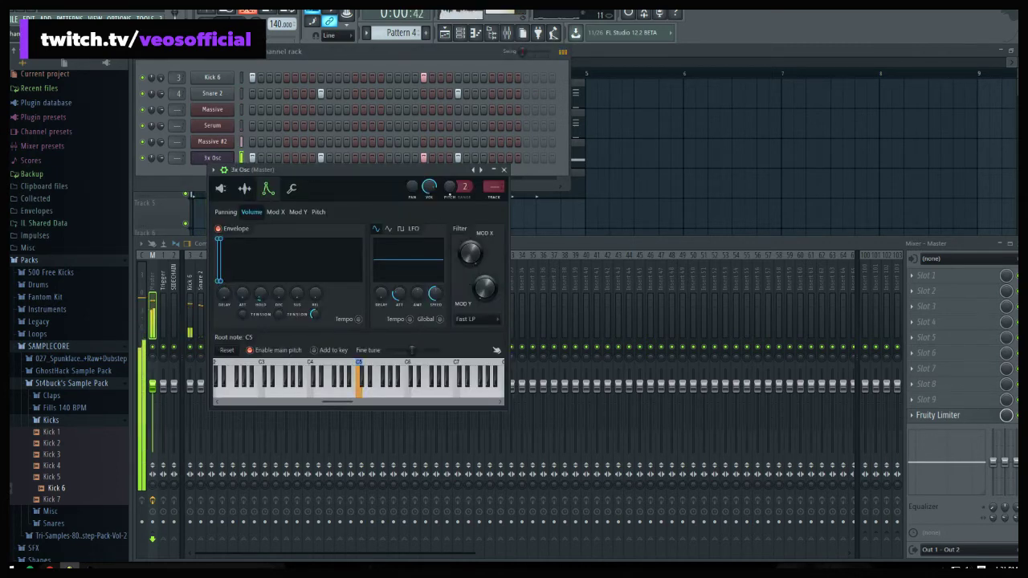
pyautogui.click(504, 170)
pyautogui.press('space')
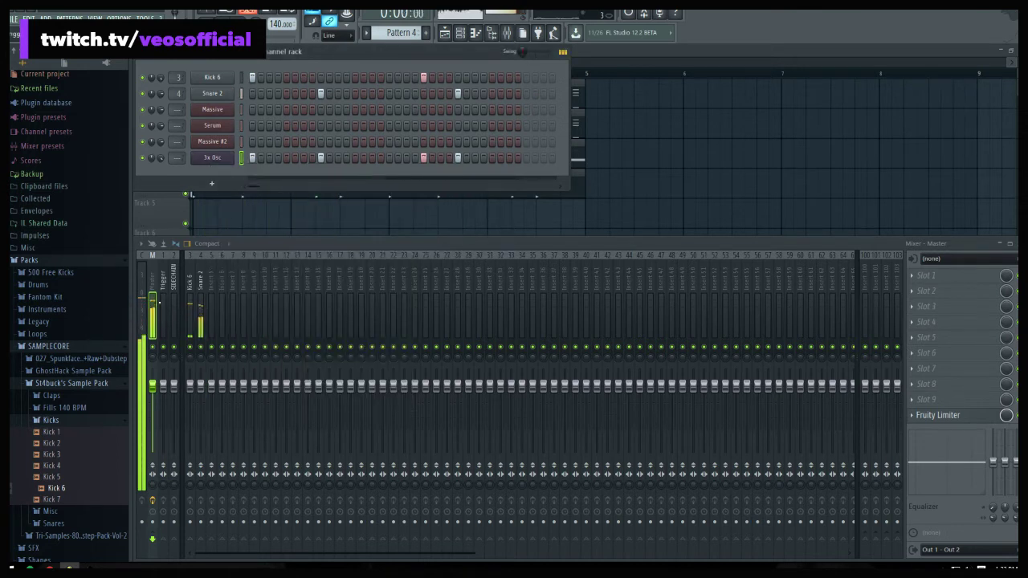
# Route the 3x Osc channel to the Trigger mixer track and sidechain Trigger to the SIDECHAIN track only
pyautogui.rightClick(164, 301)
pyautogui.moveTo(241, 315)
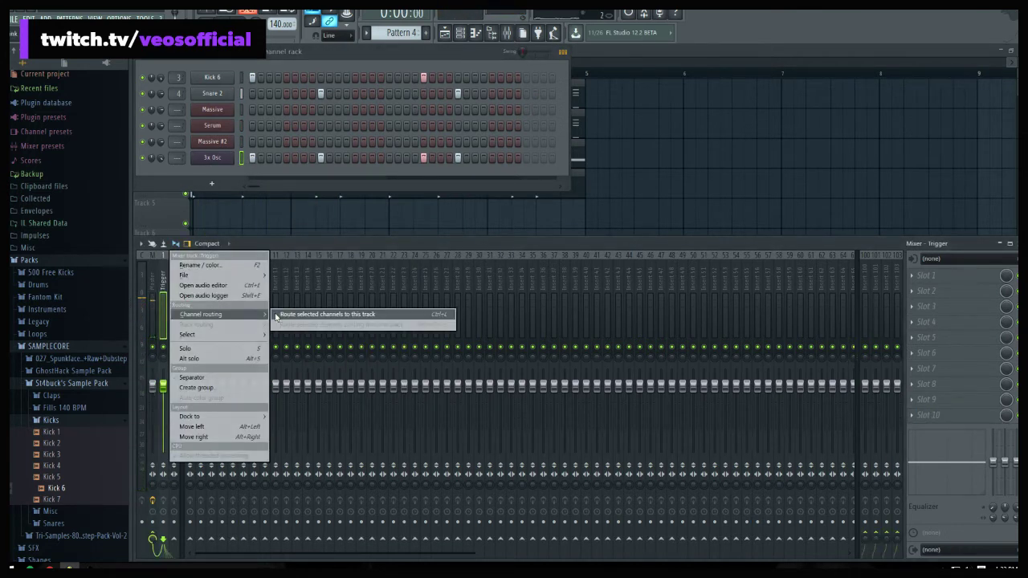
pyautogui.click(277, 315)
pyautogui.press('space')
pyautogui.rightClick(176, 540)
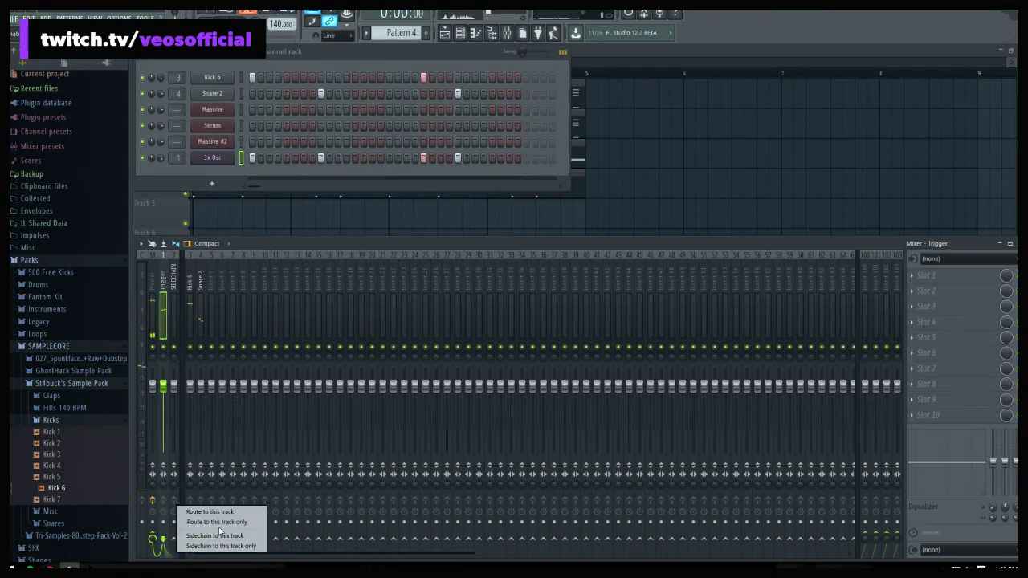
pyautogui.click(219, 547)
pyautogui.press('space')
# Add Fruity Limiter to slot 1 of the SIDECHAIN track and set its compressor to sidechain input 1 with a very low threshold
pyautogui.click(173, 317)
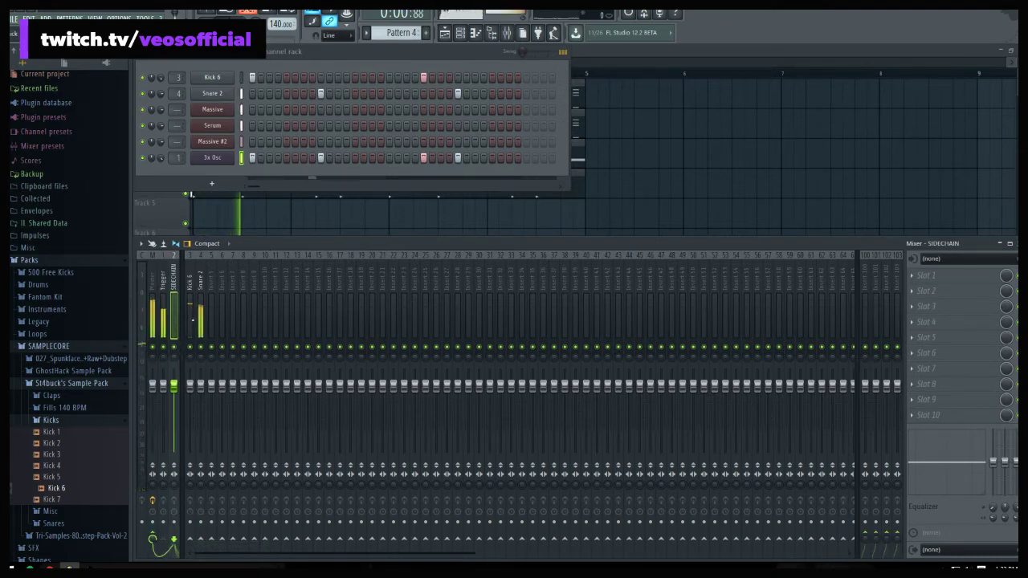
pyautogui.click(928, 278)
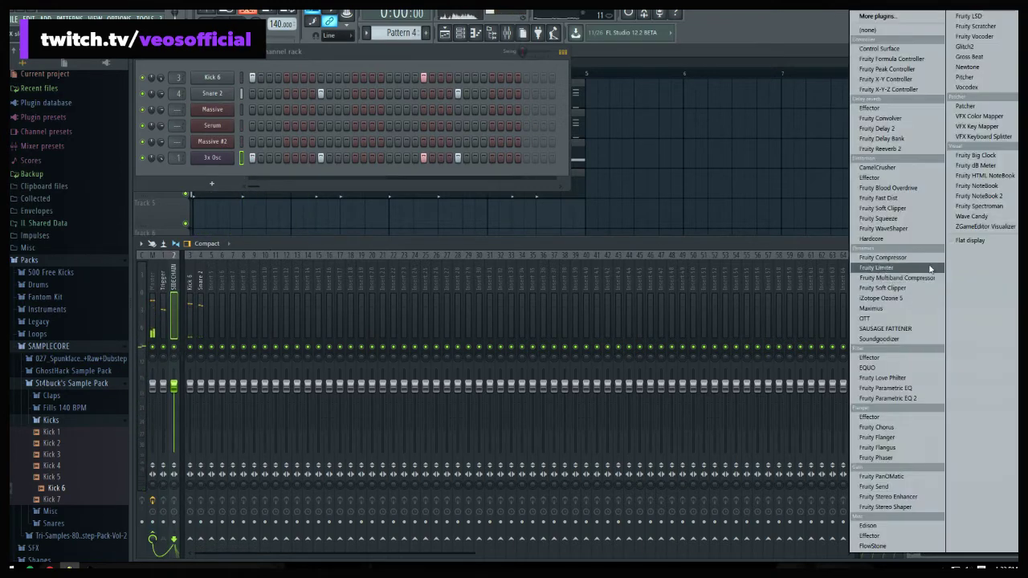
pyautogui.click(896, 268)
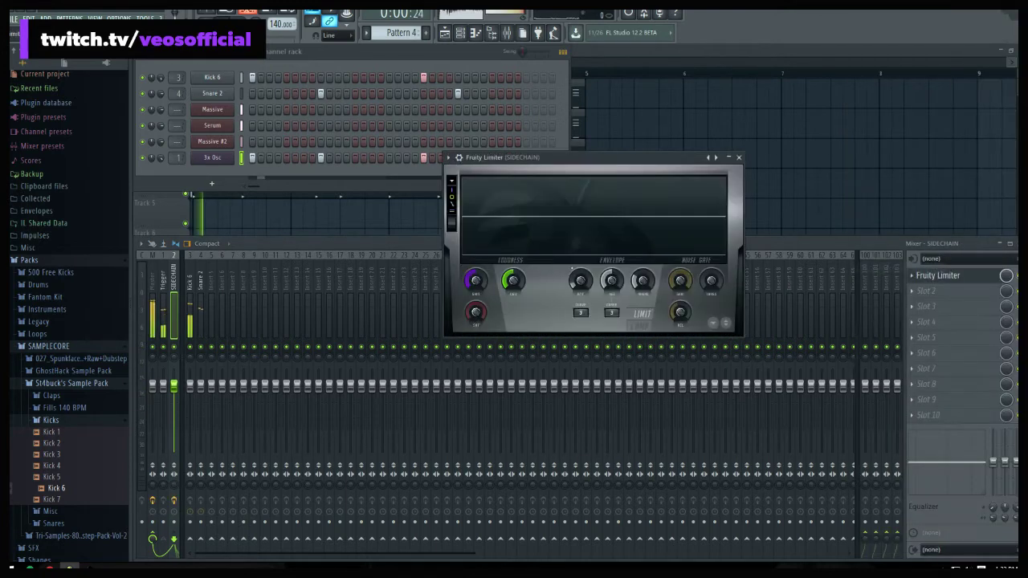
pyautogui.click(642, 324)
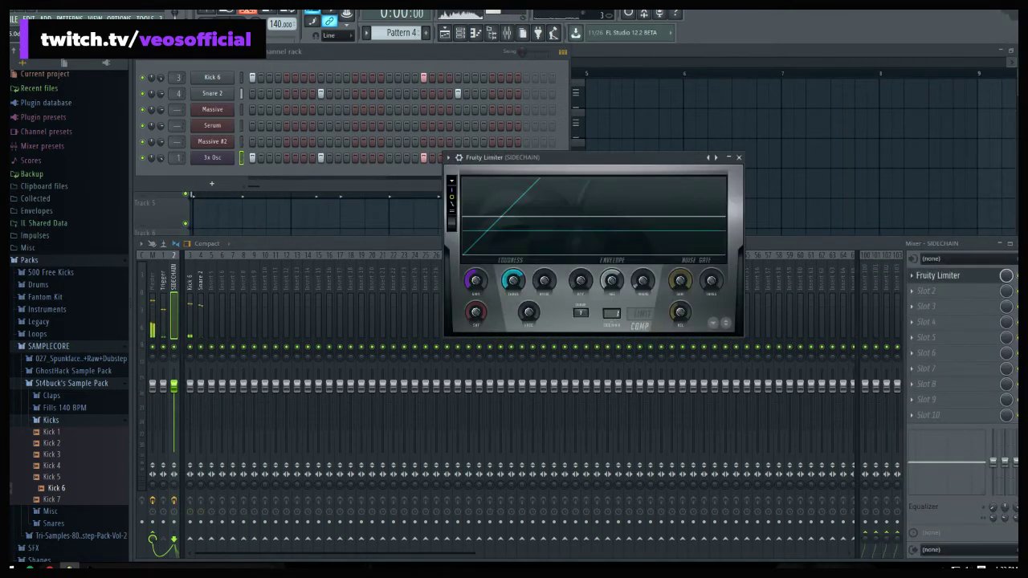
pyautogui.moveTo(513, 280); pyautogui.dragTo(514, 309)
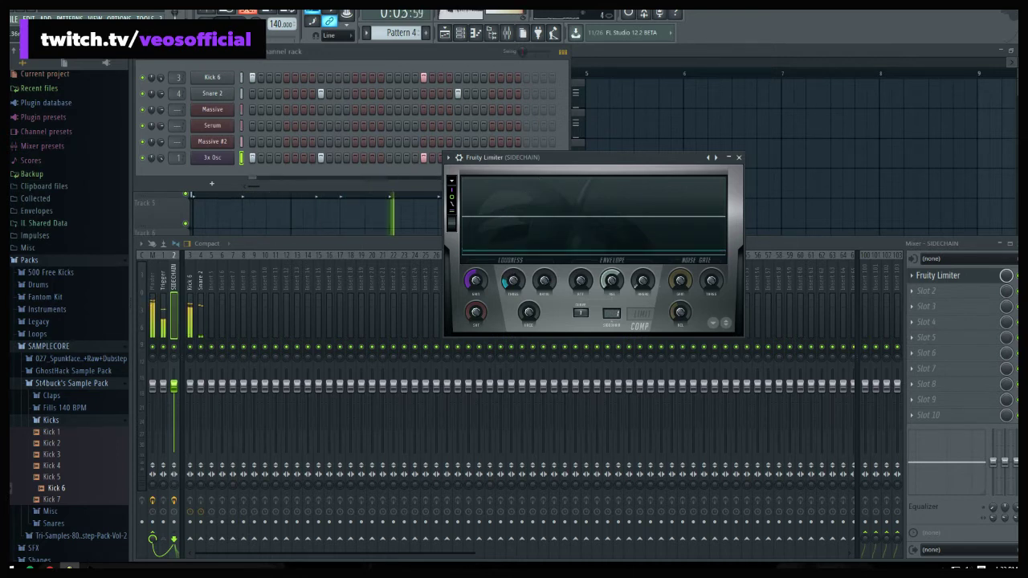
pyautogui.click(739, 158)
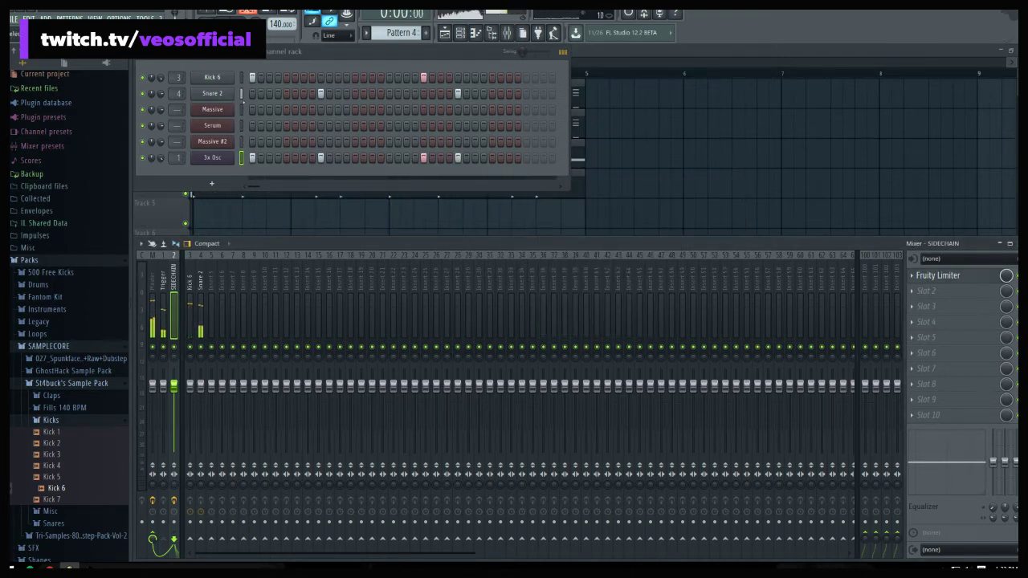
# Route the first Massive channel to mixer track 5
pyautogui.rightClick(211, 283)
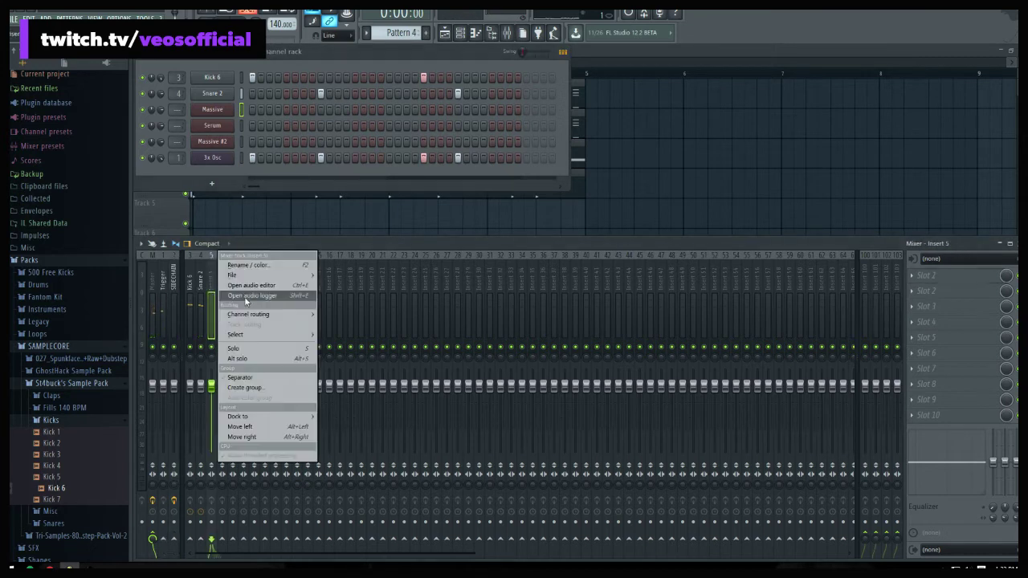
pyautogui.moveTo(271, 317)
pyautogui.click(361, 315)
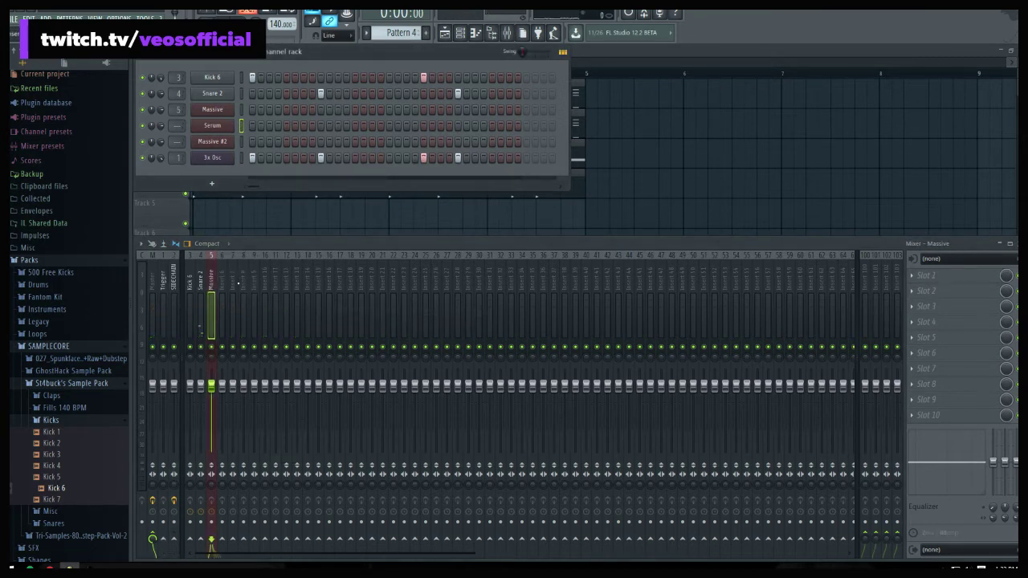
# Route the Serum channel to mixer track 6
pyautogui.press('space')
pyautogui.rightClick(224, 258)
pyautogui.moveTo(264, 315)
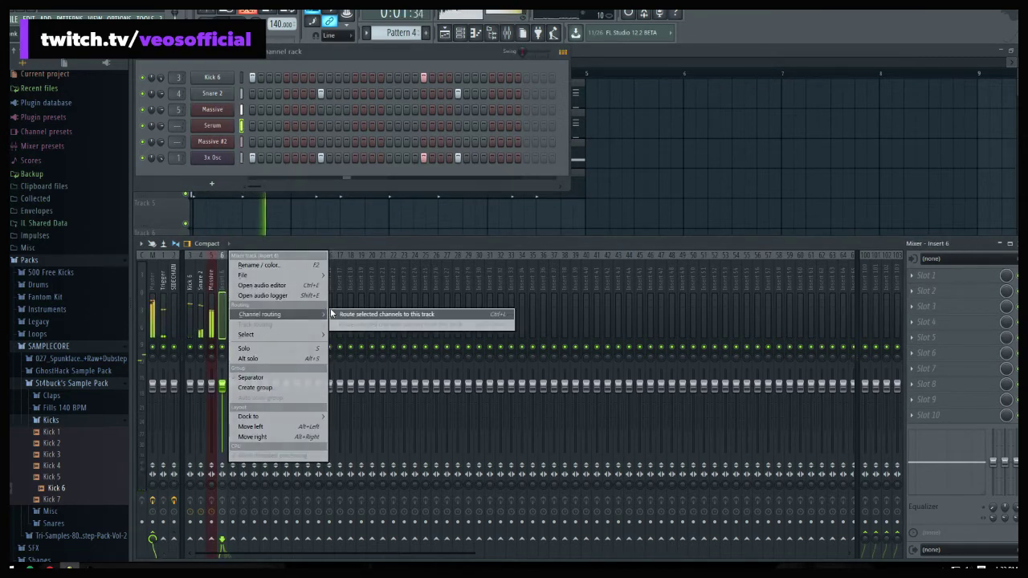
pyautogui.click(386, 315)
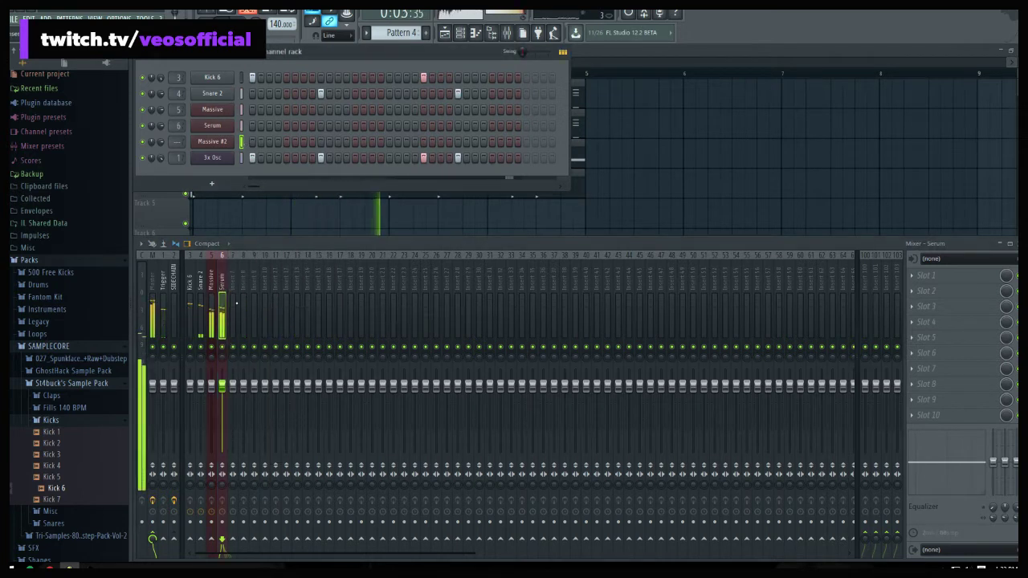
# Route the Massive #2 channel to mixer track 7 and stop playback
pyautogui.rightClick(233, 259)
pyautogui.moveTo(269, 315)
pyautogui.click(385, 314)
pyautogui.press('space')
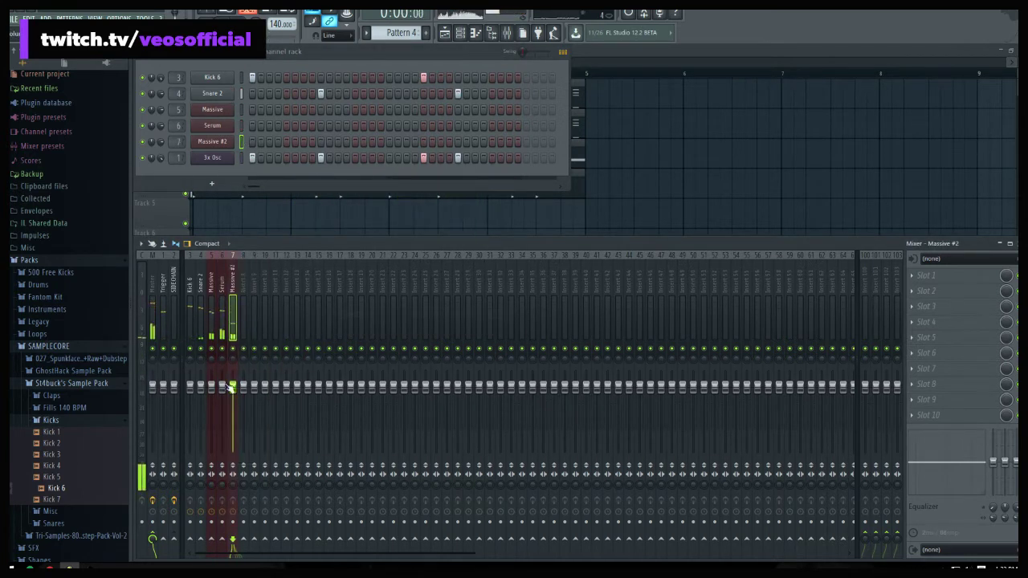
# Route the first Massive and Serum mixer tracks to the SIDECHAIN track only
pyautogui.rightClick(176, 542)
pyautogui.click(204, 523)
pyautogui.press('space')
pyautogui.click(223, 312)
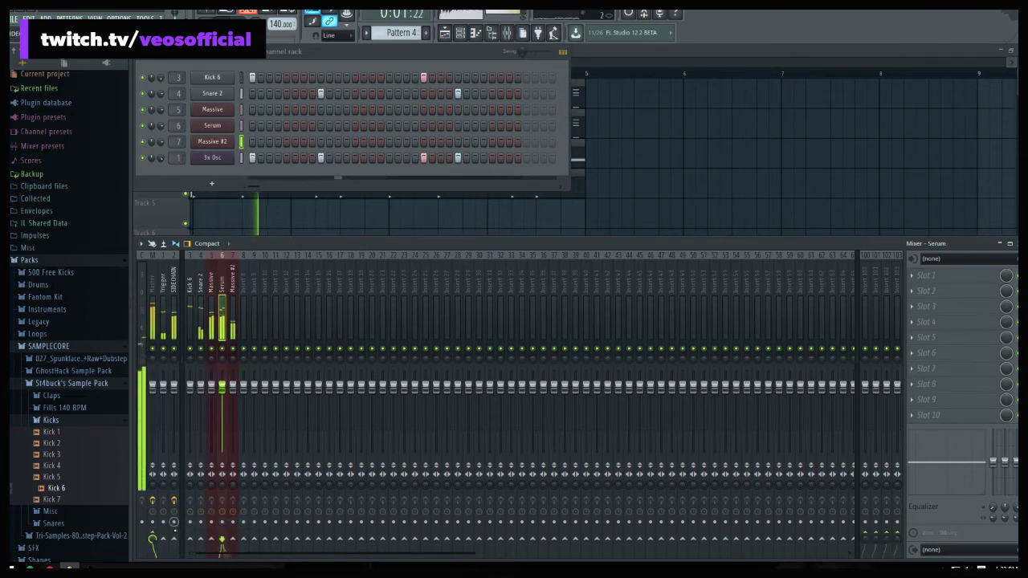
pyautogui.rightClick(175, 542)
pyautogui.click(217, 523)
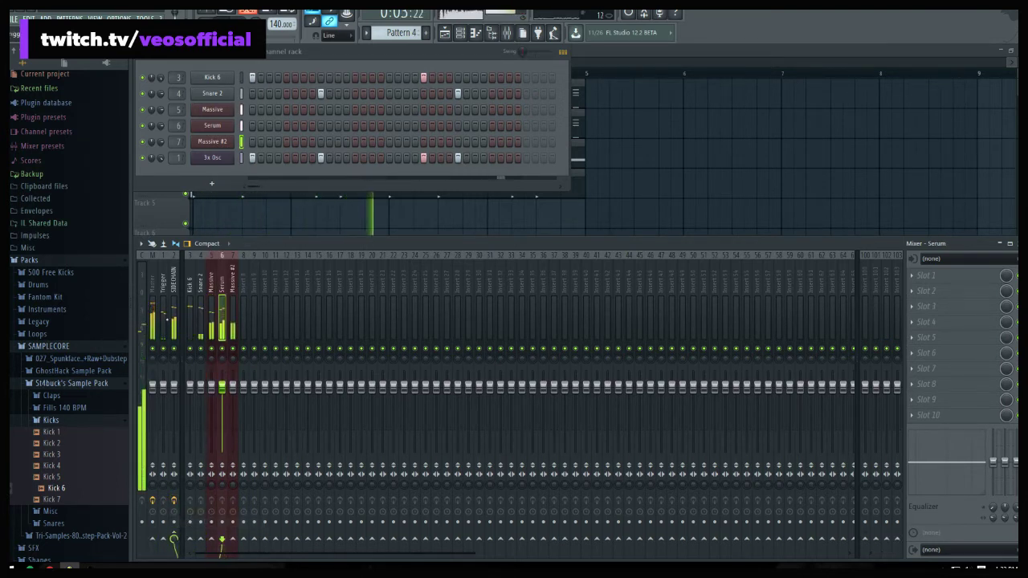
# Adjust the compressor threshold and ratio of the Fruity Limiter on the SIDECHAIN track, using sidechain input 1, and audition the ducking
pyautogui.click(174, 305)
pyautogui.click(922, 276)
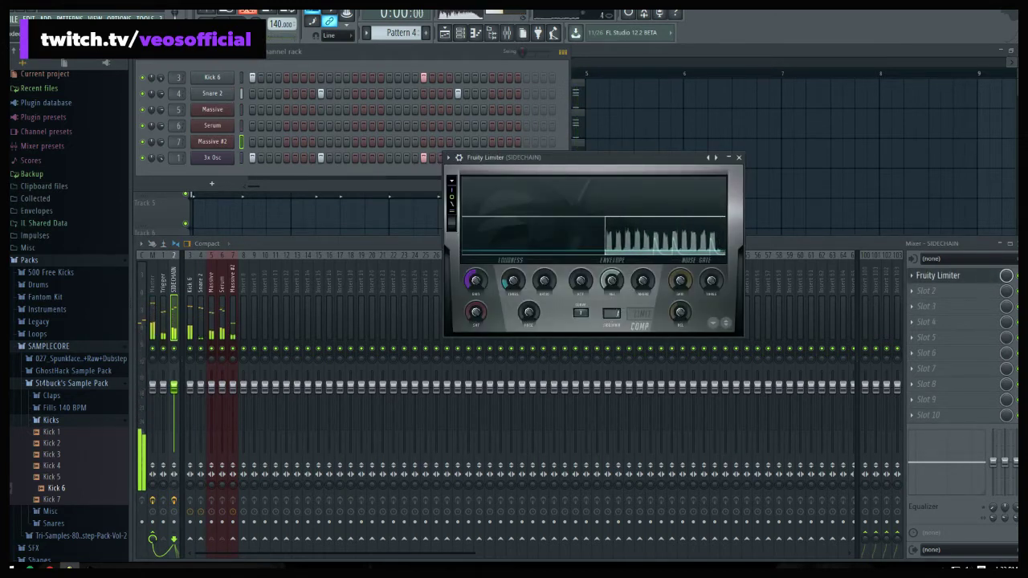
pyautogui.press('space')
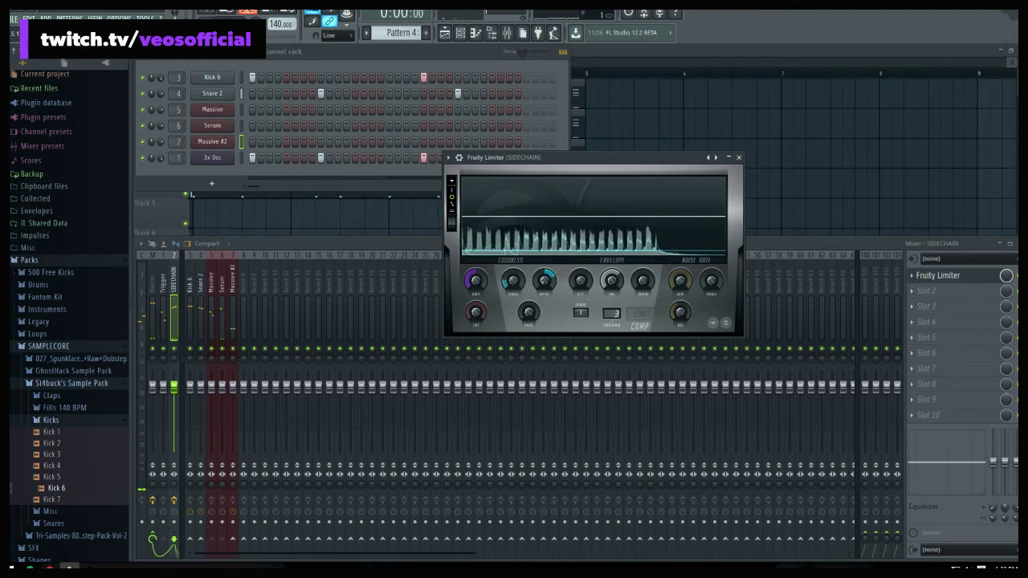
pyautogui.press('space')
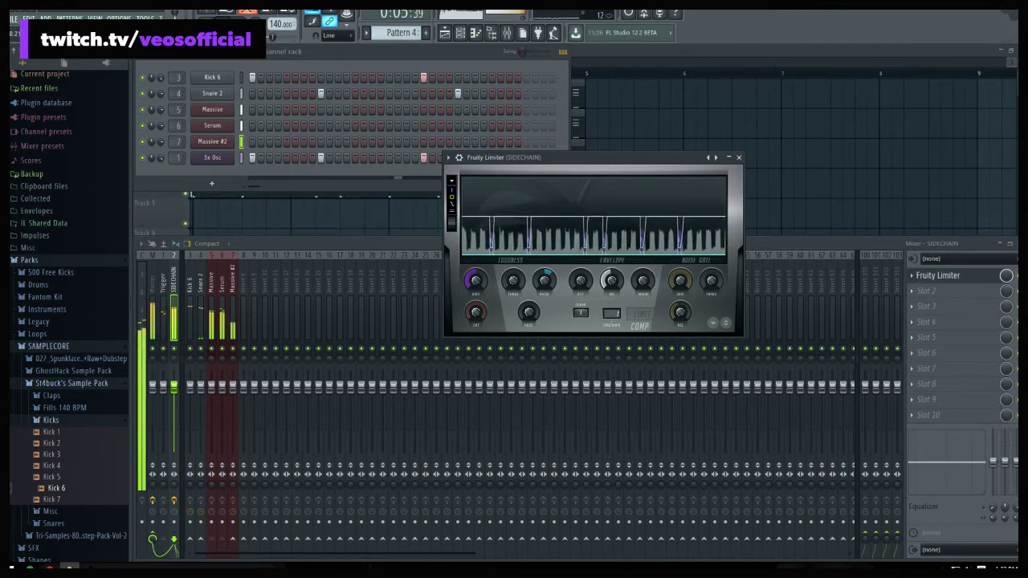
pyautogui.click(739, 157)
# Play the arrangement and check the SIDECHAIN track's ducking in the Fruity Limiter display
pyautogui.press('F5')
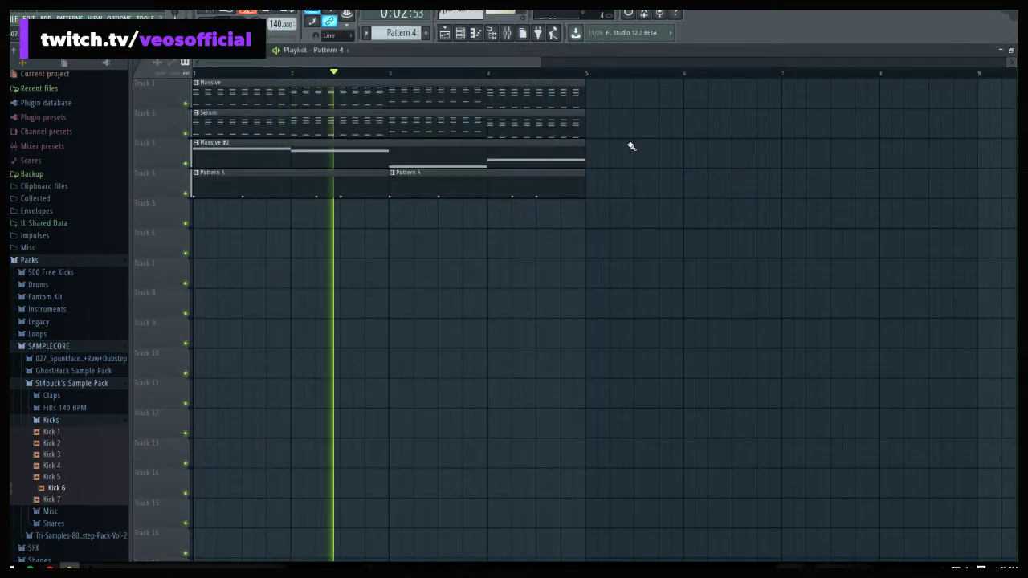
pyautogui.press('space')
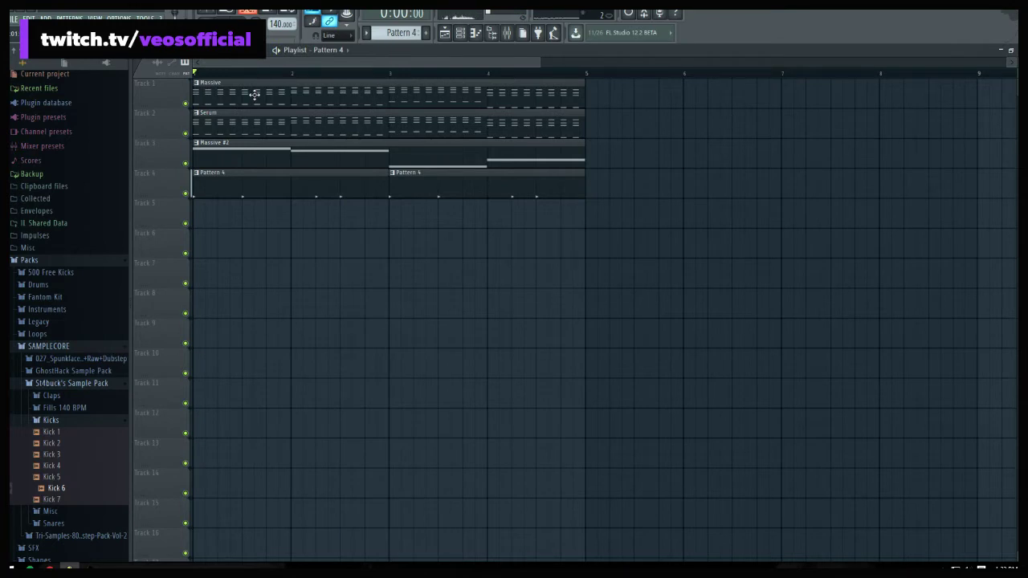
pyautogui.press('space')
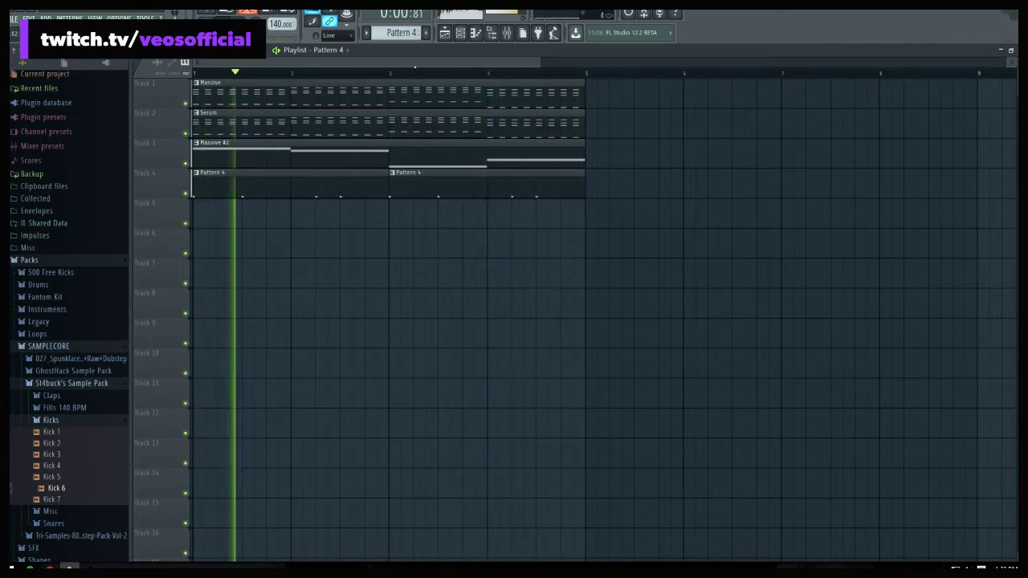
pyautogui.click(520, 35)
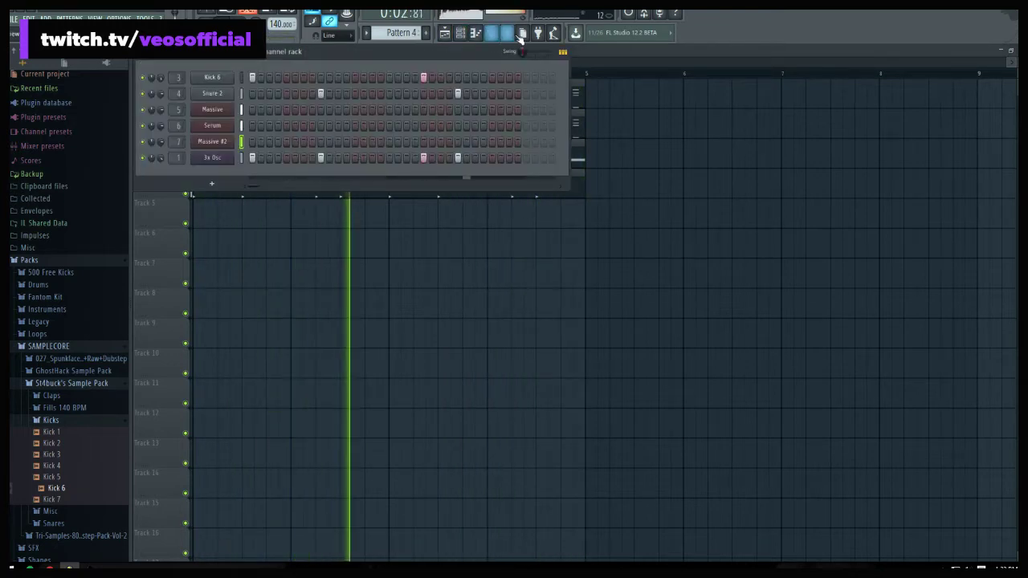
pyautogui.click(521, 35)
pyautogui.click(956, 277)
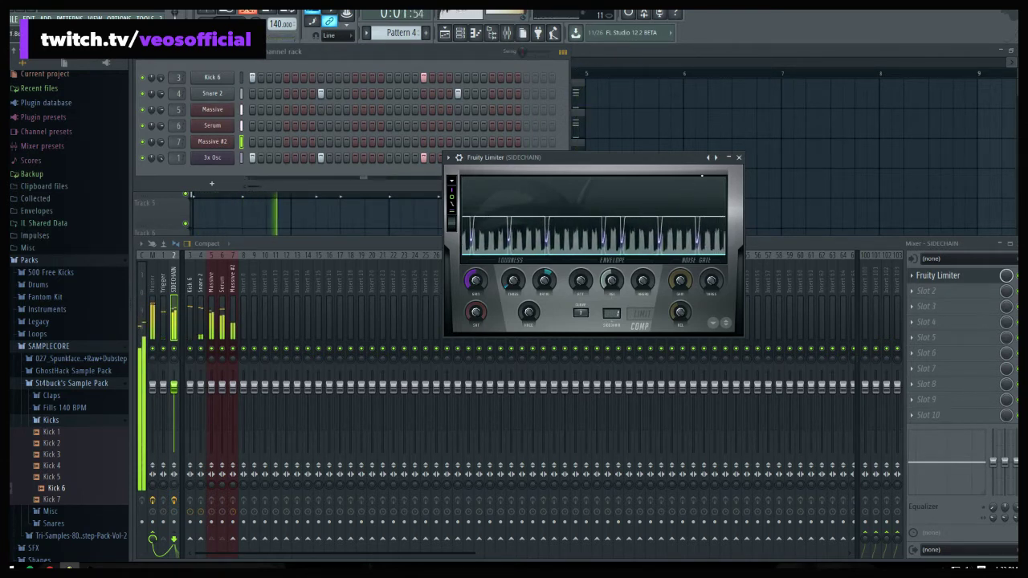
pyautogui.click(739, 158)
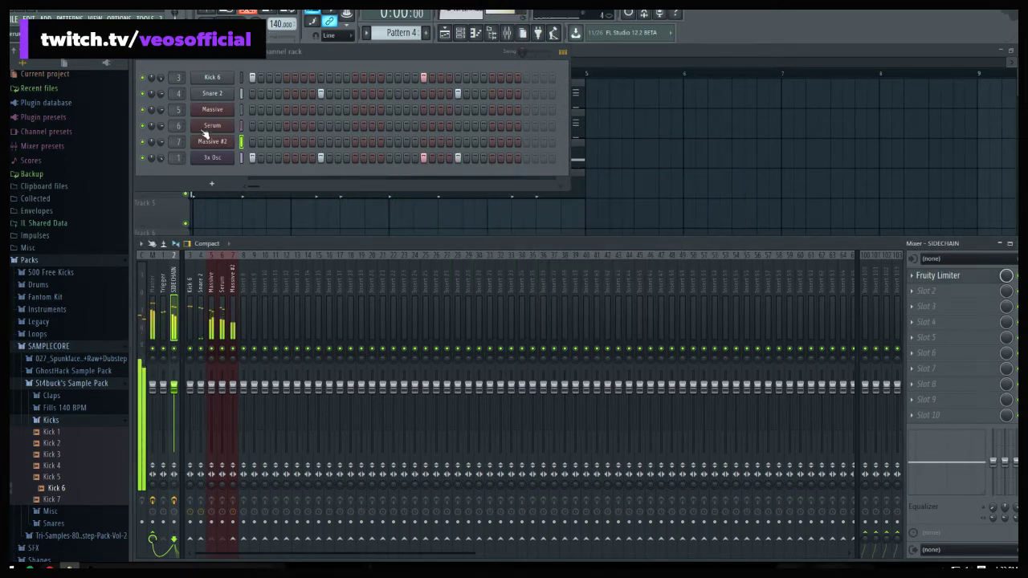
# Replace the Kick 6 channel's sample with Kick 3 from St4buck's Sample Pack and play the song
pyautogui.click(55, 478)
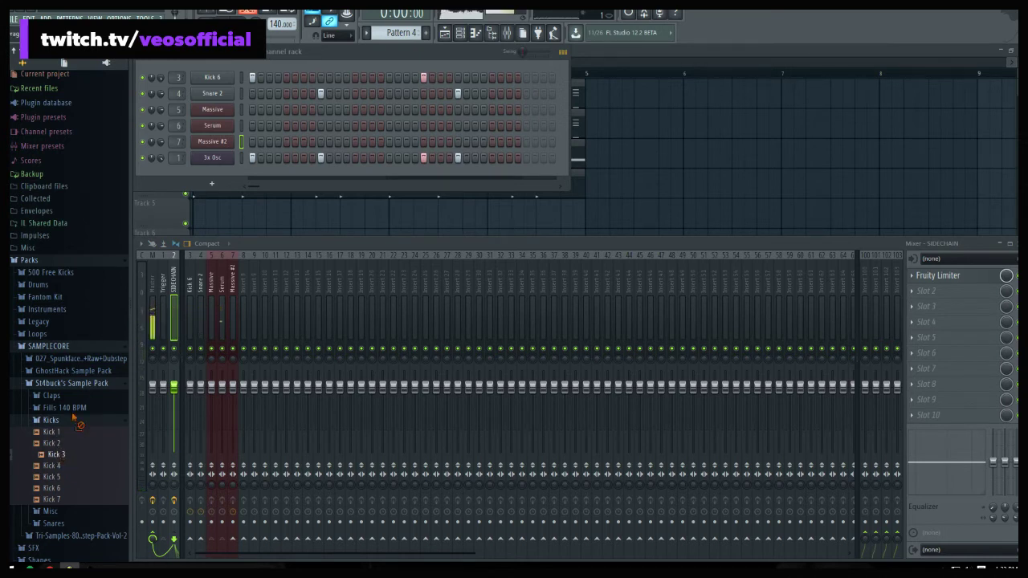
pyautogui.moveTo(79, 425); pyautogui.dragTo(208, 79)
pyautogui.press('space')
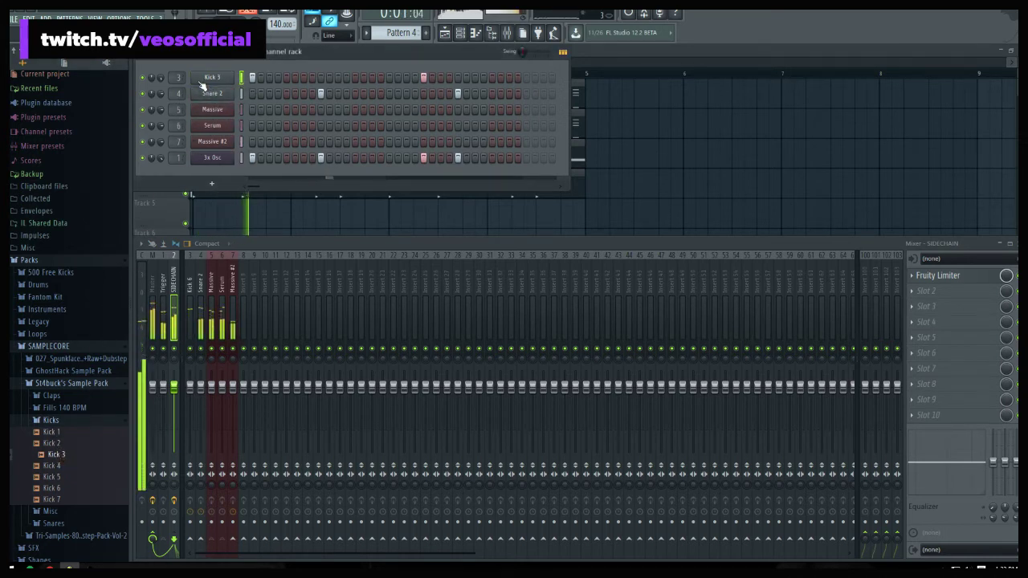
pyautogui.rightClick(683, 117)
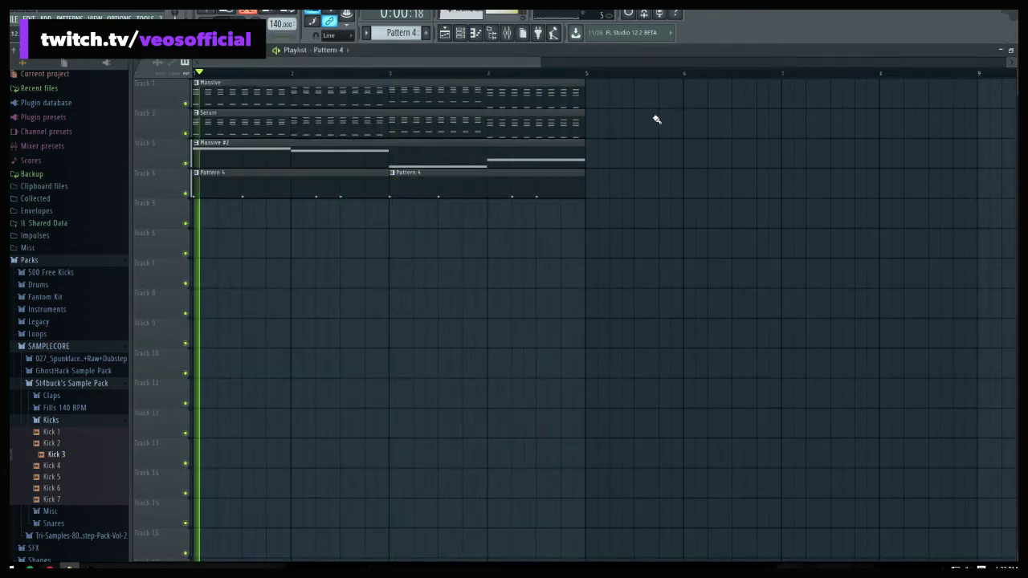
# Stop playback and open the VDE3 128 BPM Angel Kit folder in the Vengeance - Dirty Electro Vol.3 pack
pyautogui.scroll(-2, 489, 77)
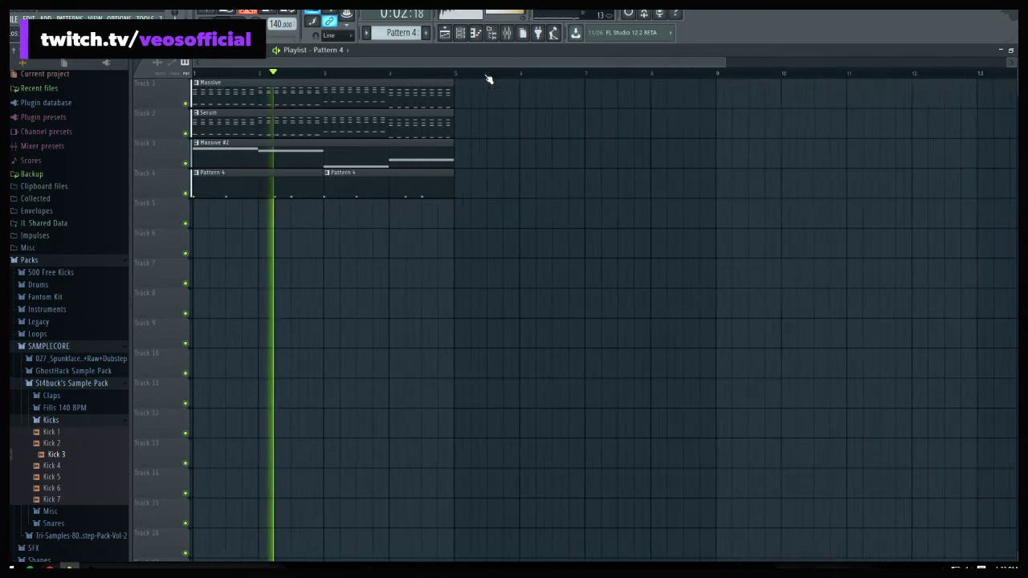
pyautogui.scroll(-2, 488, 79)
pyautogui.press('space')
pyautogui.click(65, 383)
pyautogui.click(72, 351)
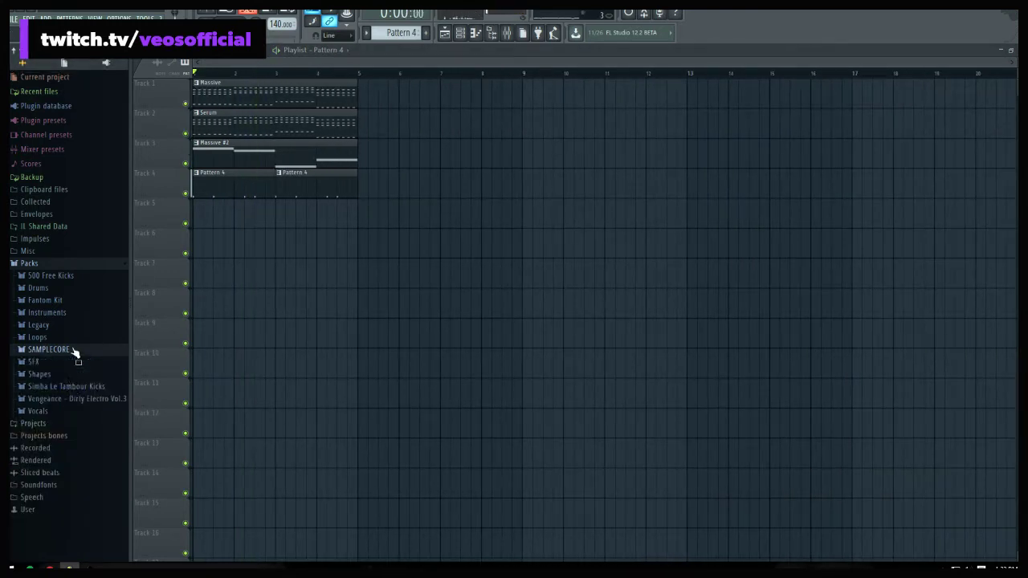
pyautogui.click(70, 400)
pyautogui.click(61, 438)
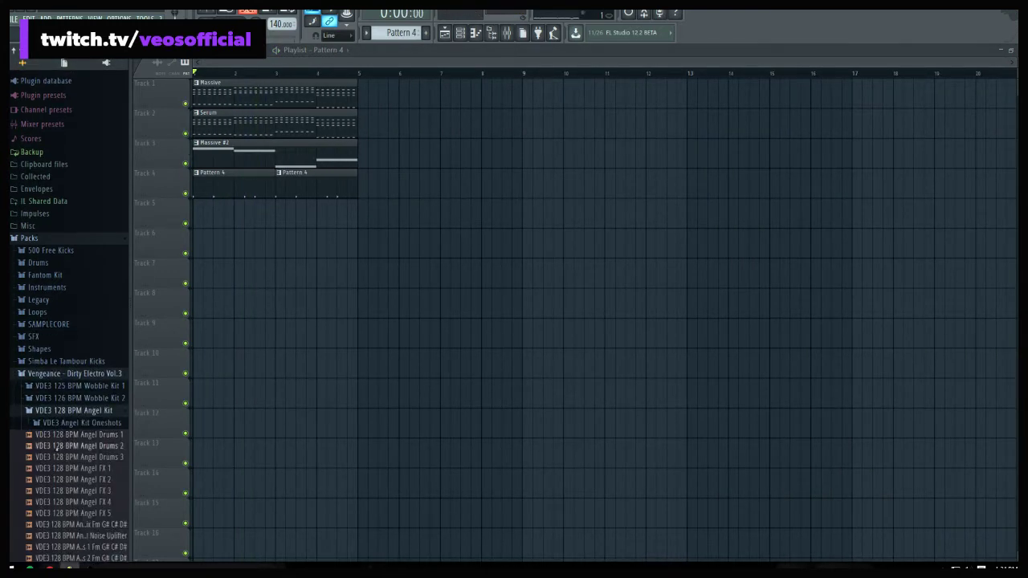
# Audition the Angel FX samples, place VDE3 128 BPM Angel FX 1 at bar 1 on Track 5 and play it in context
pyautogui.click(61, 481)
pyautogui.click(58, 502)
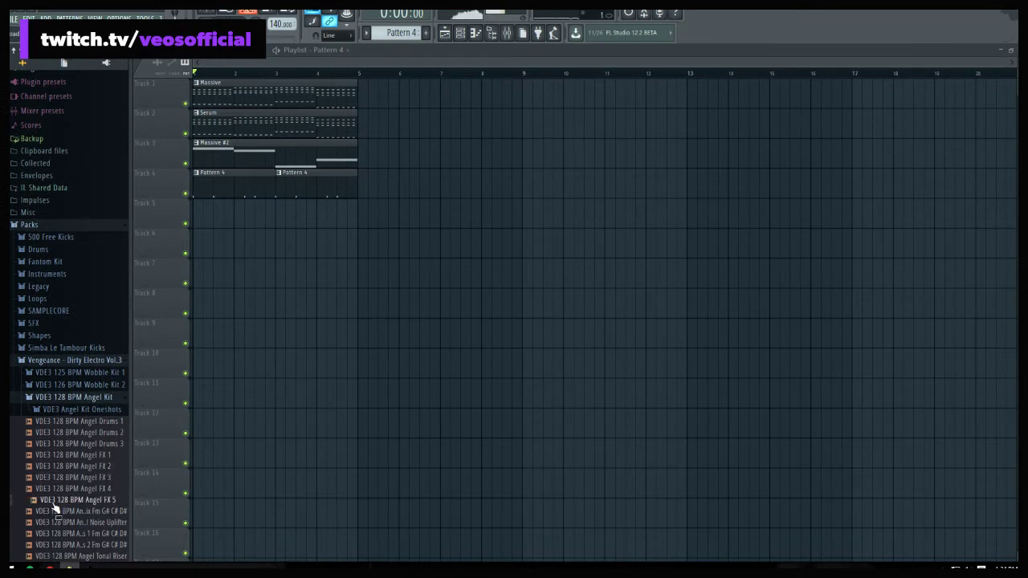
pyautogui.click(71, 489)
pyautogui.click(66, 456)
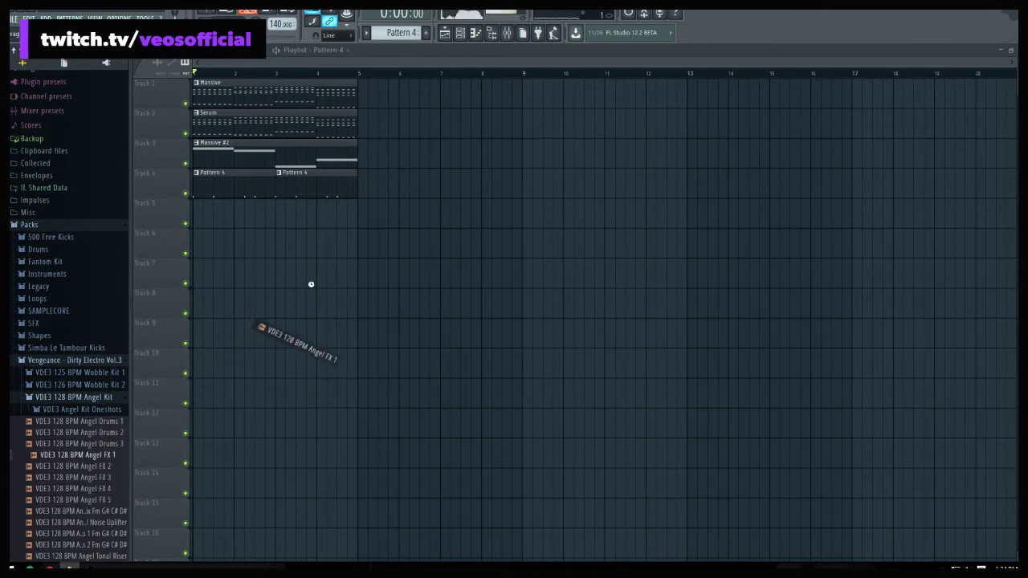
pyautogui.moveTo(311, 285); pyautogui.dragTo(197, 213)
pyautogui.press('space')
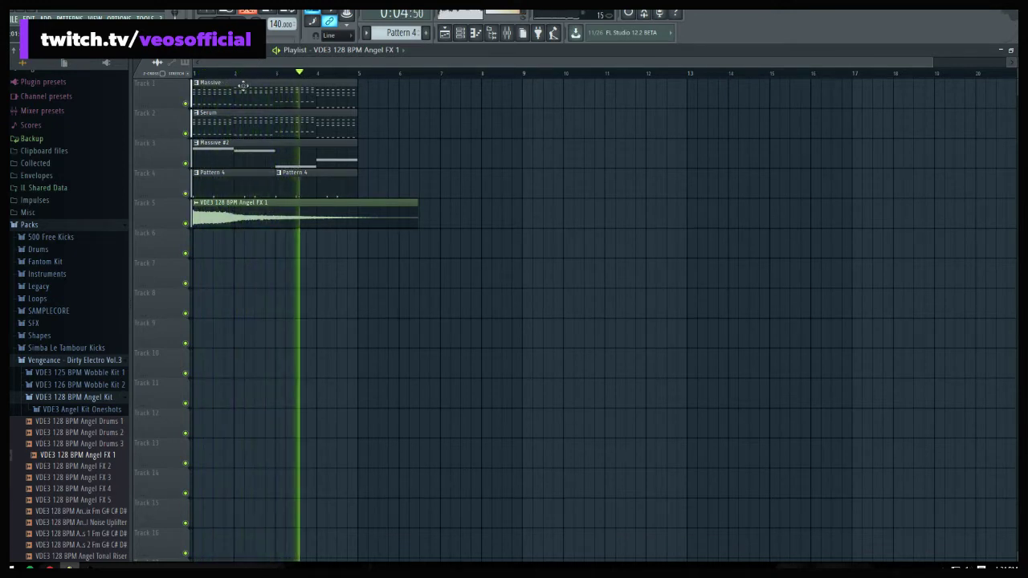
pyautogui.press('space')
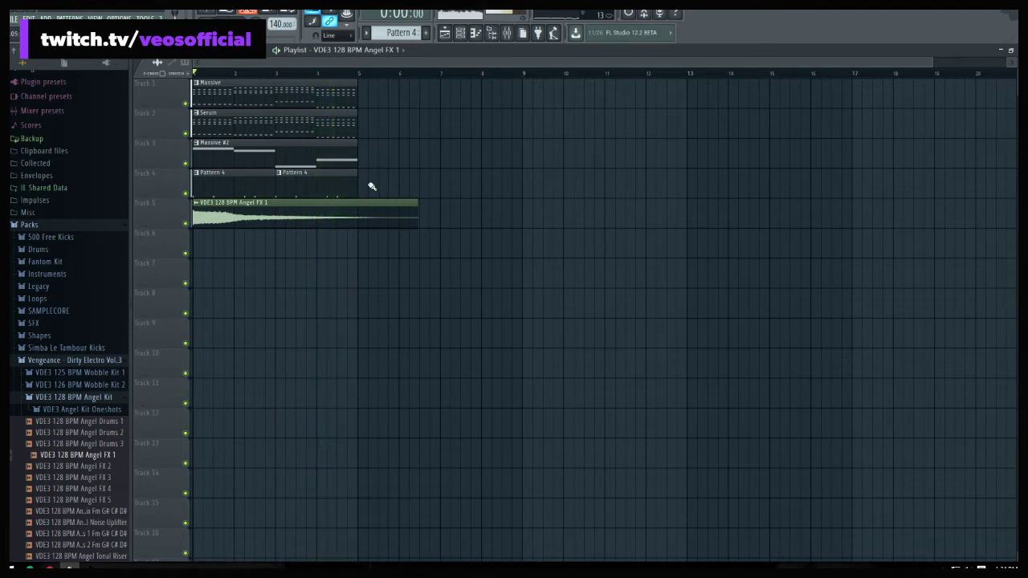
# Delete the VDE3 128 BPM Angel FX 1 clip from Track 5 of the playlist
pyautogui.moveTo(371, 186); pyautogui.dragTo(526, 163)
pyautogui.rightClick(525, 165)
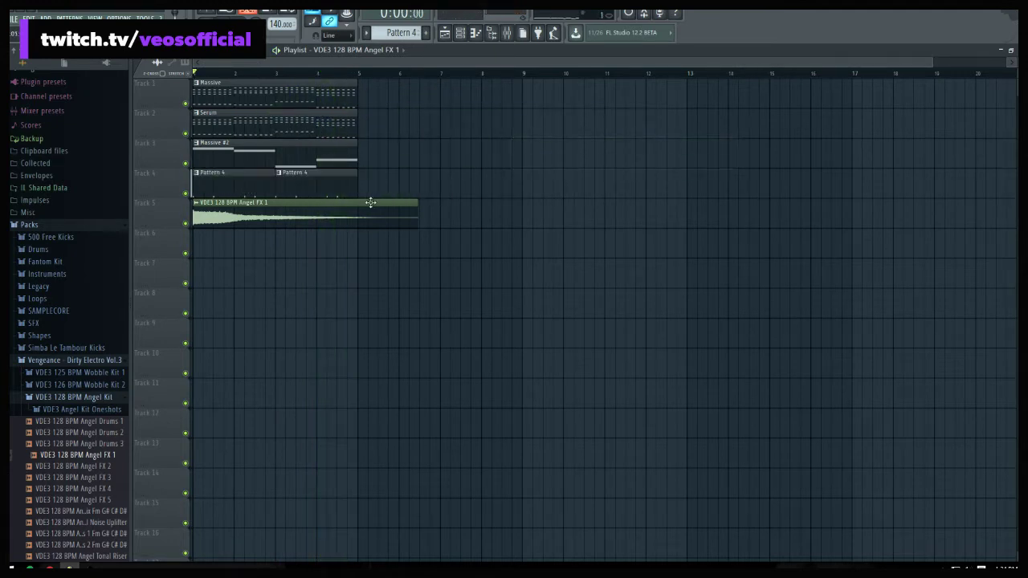
pyautogui.rightClick(371, 203)
# Duplicate all clips of bars 1 to 4 on Tracks 1 to 4 so they repeat from bar 5, and play the arrangement
pyautogui.moveTo(425, 232); pyautogui.dragTo(401, 91)
pyautogui.press('space')
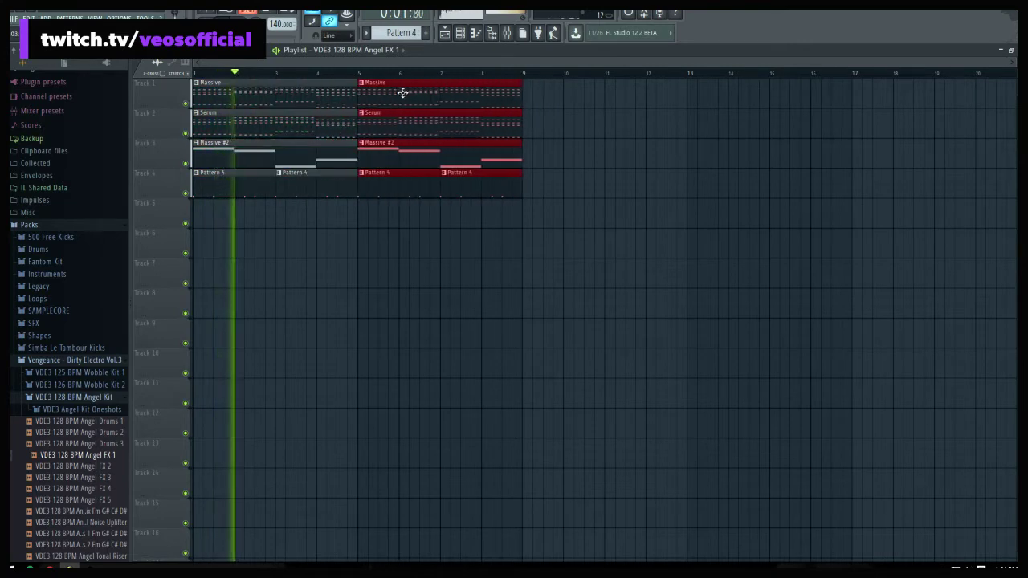
pyautogui.keyDown('ctrl'); pyautogui.click(396, 250); pyautogui.keyUp('ctrl')
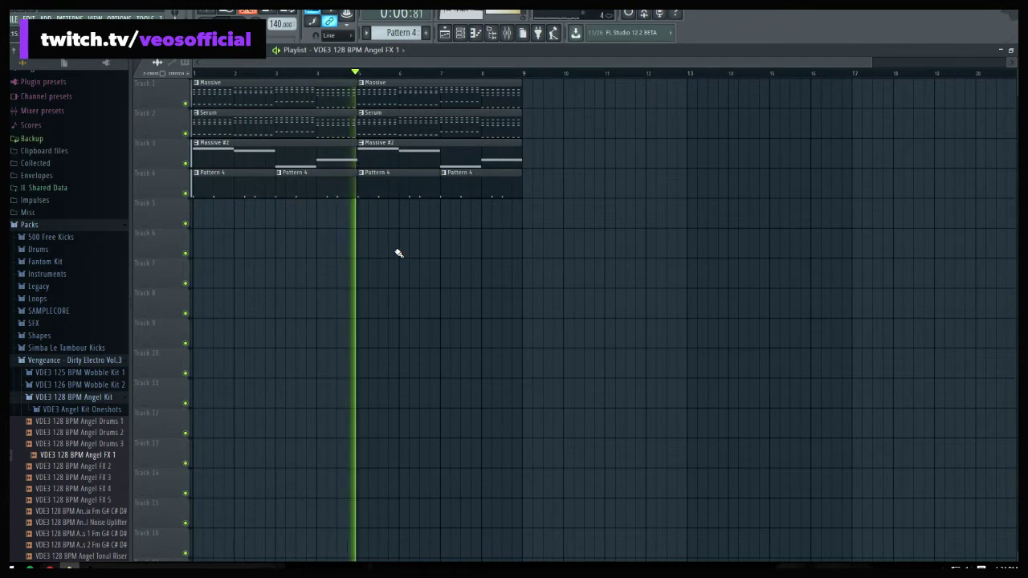
pyautogui.press('space')
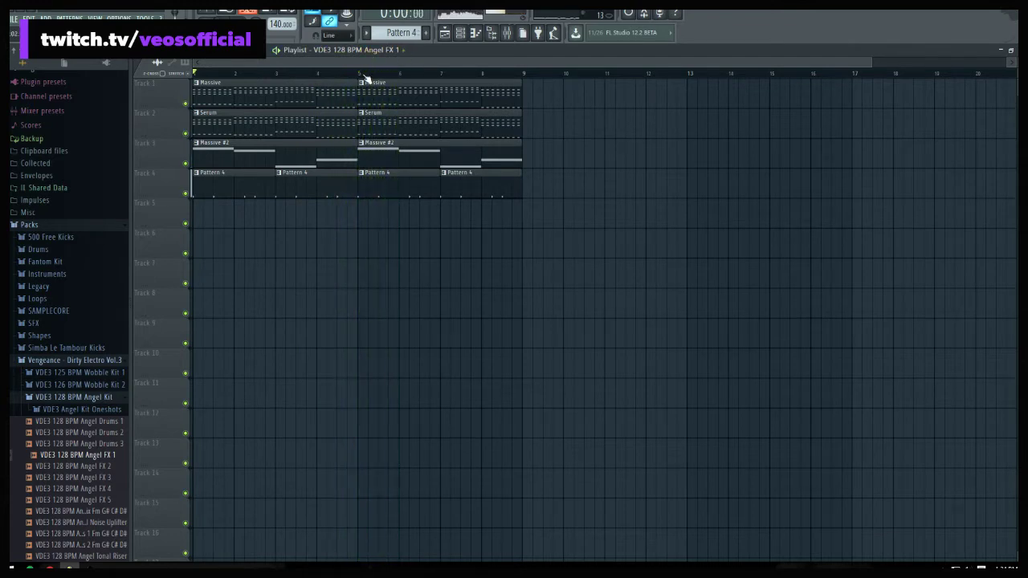
pyautogui.press('space')
pyautogui.press('space')
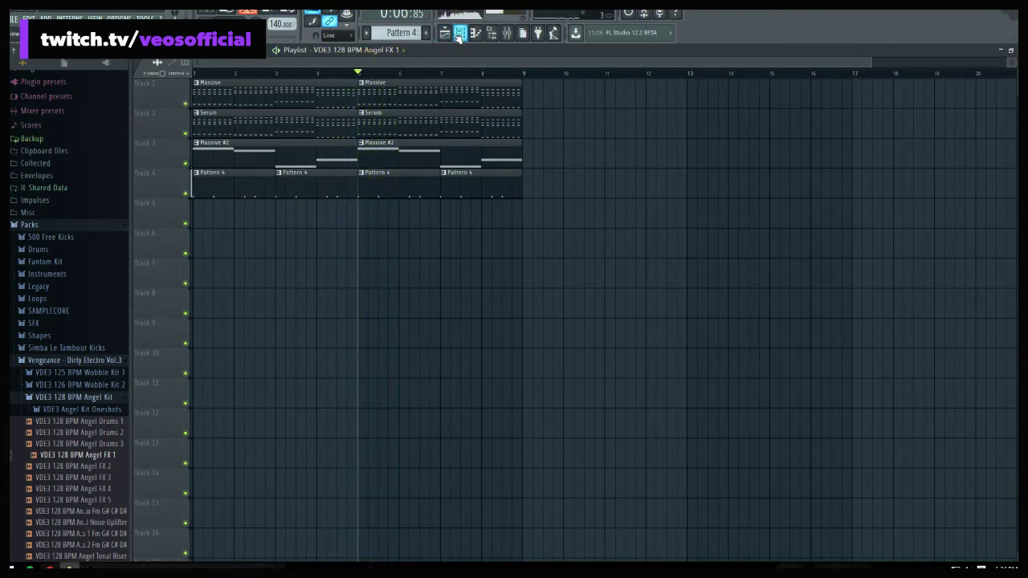
# Select the empty Pattern 5 and show all channels in the channel rack
pyautogui.click(460, 34)
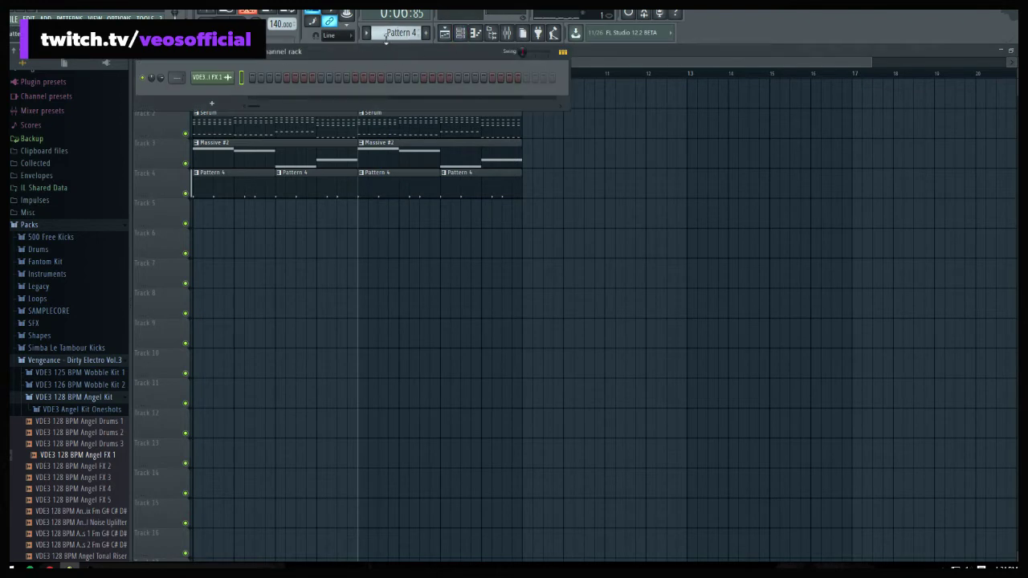
pyautogui.scroll(-1, 387, 36)
pyautogui.click(226, 53)
pyautogui.click(225, 64)
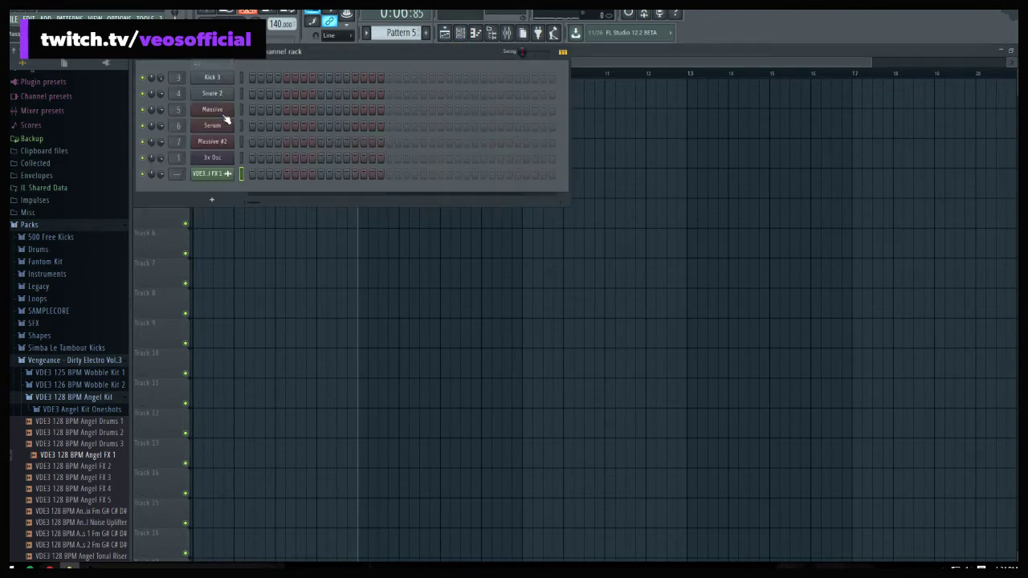
# Delete the VDE3 128 BPM Angel FX 1 channel from the channel rack
pyautogui.press('space')
pyautogui.rightClick(213, 176)
pyautogui.click(279, 259)
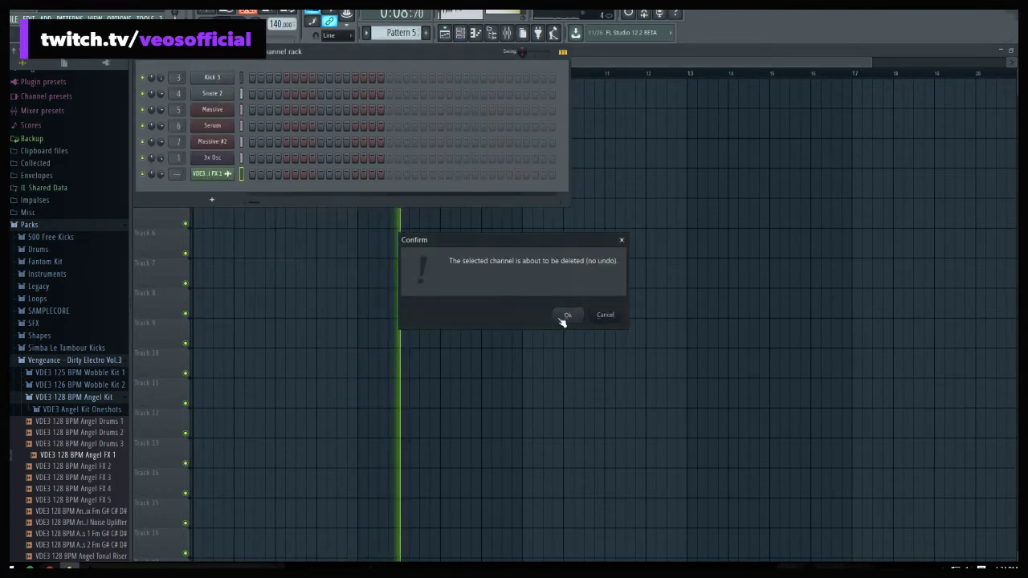
pyautogui.click(563, 316)
# Add a second Serum channel and set its oscillator A to 3 unison voices with a detune of 0.03
pyautogui.click(217, 185)
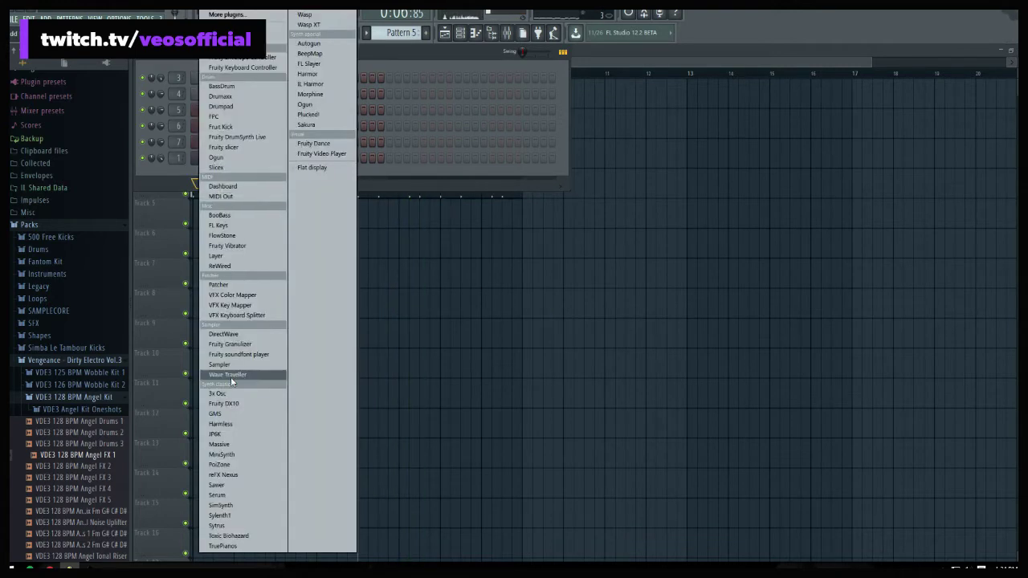
pyautogui.click(223, 495)
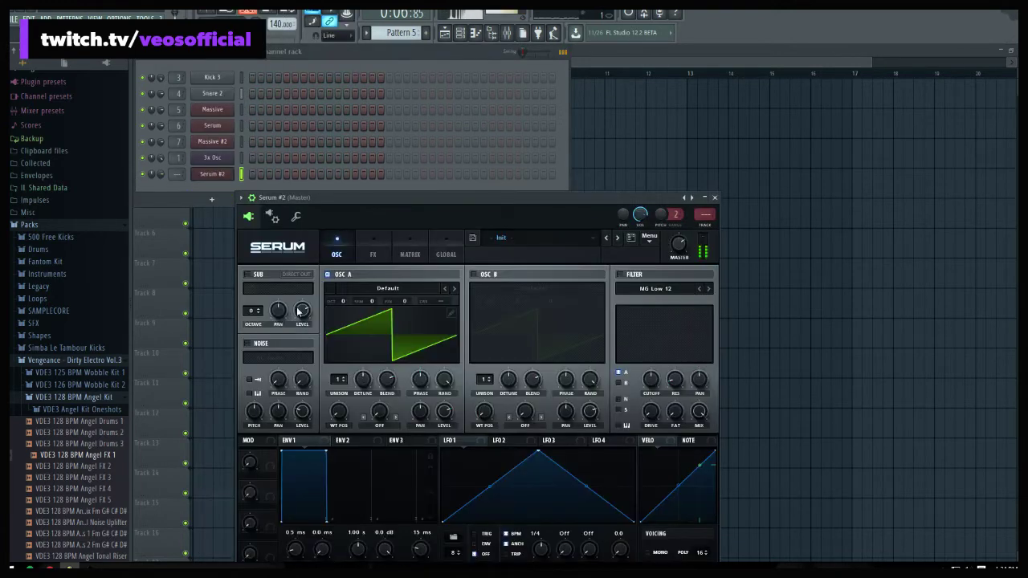
pyautogui.moveTo(343, 385); pyautogui.dragTo(361, 397)
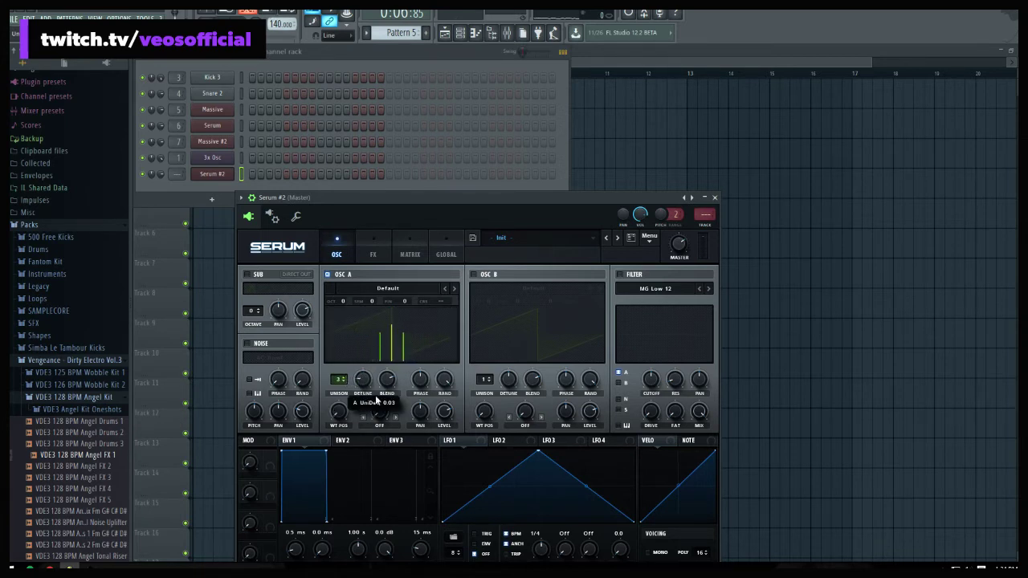
pyautogui.click(715, 197)
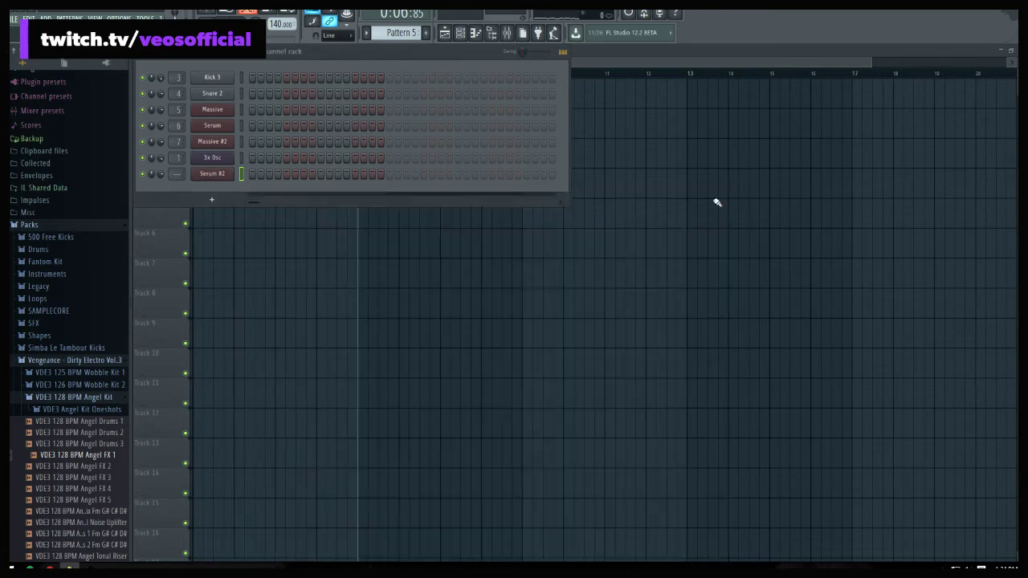
pyautogui.click(213, 174)
pyautogui.moveTo(432, 204); pyautogui.dragTo(414, 152)
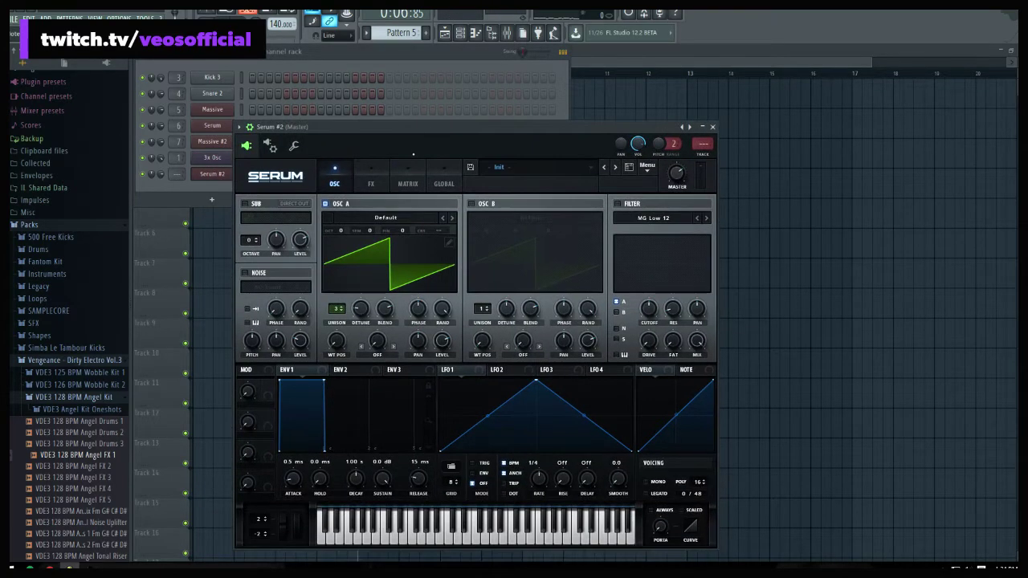
# Set the warp mode of oscillator A in Serum #2 to Mirror with a warp amount of about 52%
pyautogui.click(375, 358)
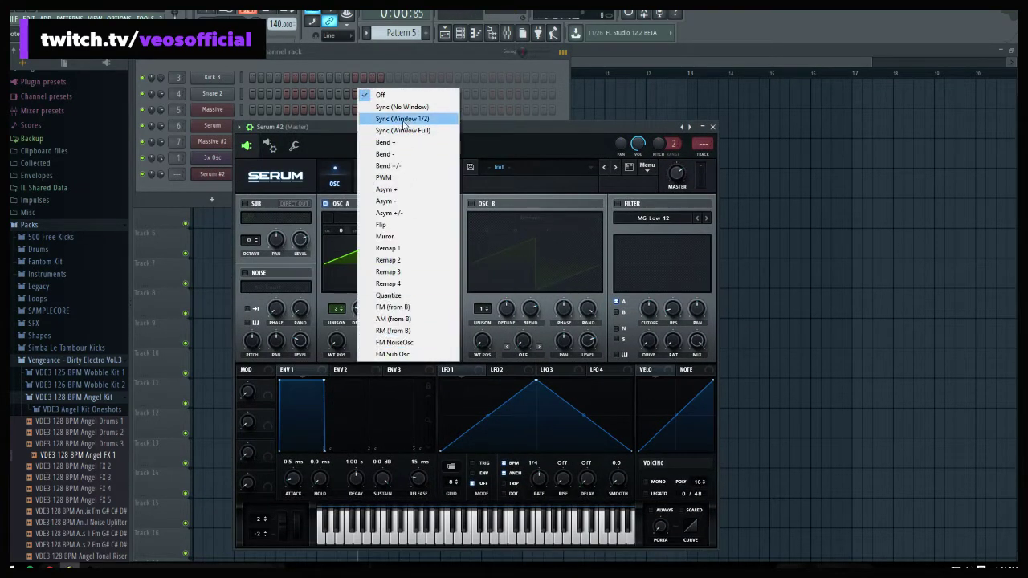
pyautogui.click(413, 236)
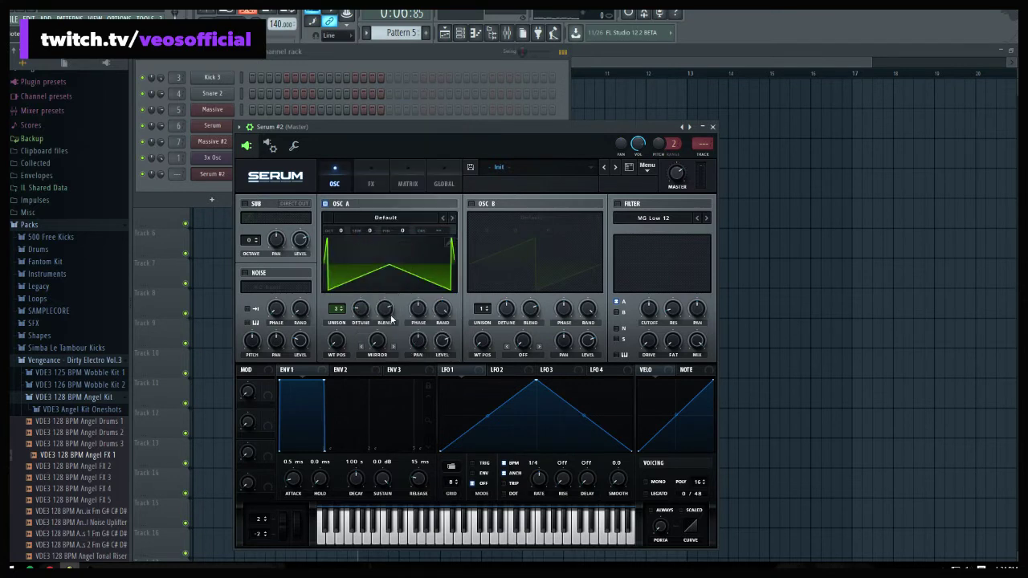
pyautogui.moveTo(376, 346); pyautogui.dragTo(383, 295)
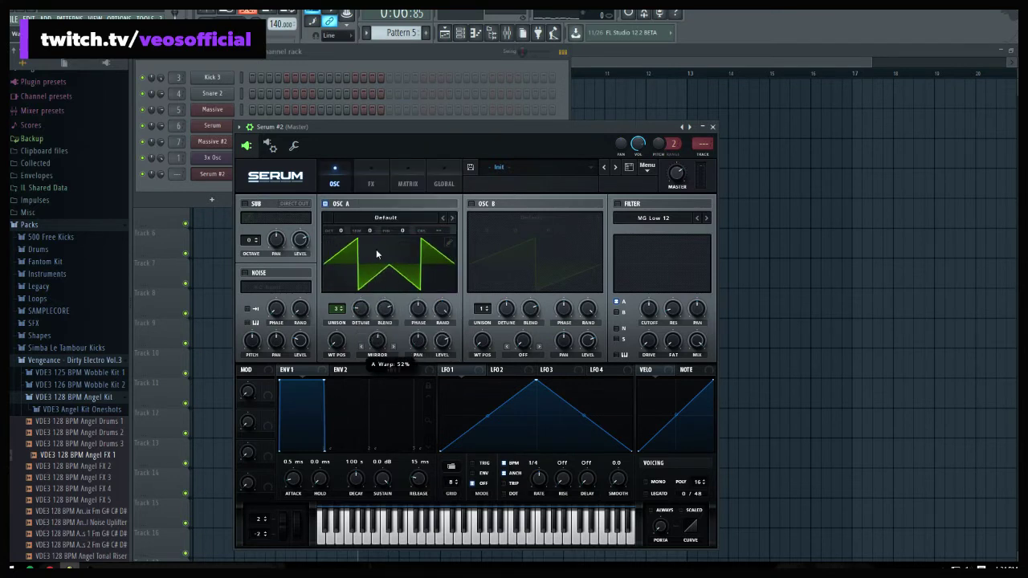
pyautogui.click(711, 126)
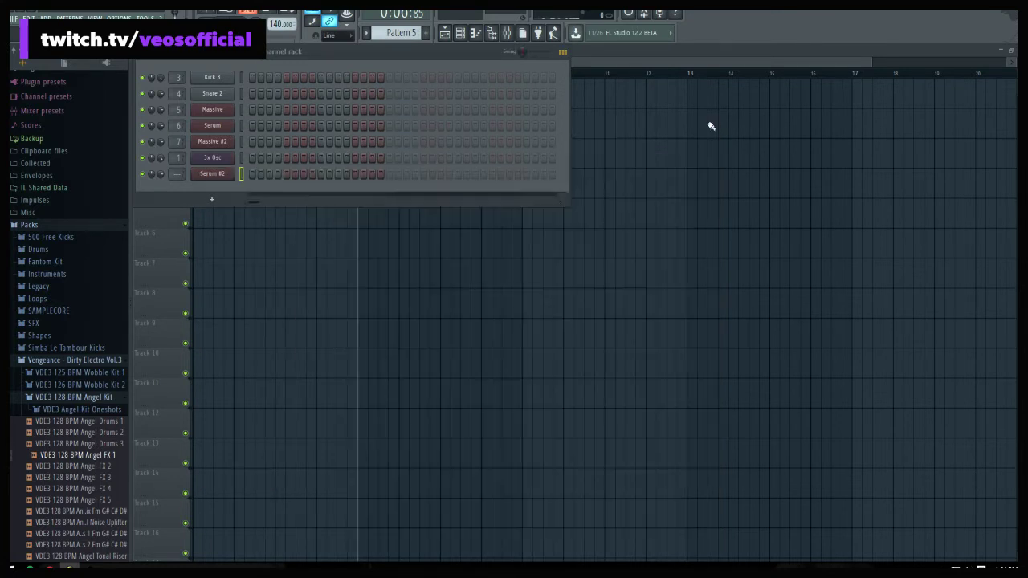
# Change the warp mode of oscillator A in Serum #2 to Quantize
pyautogui.click(214, 174)
pyautogui.click(381, 346)
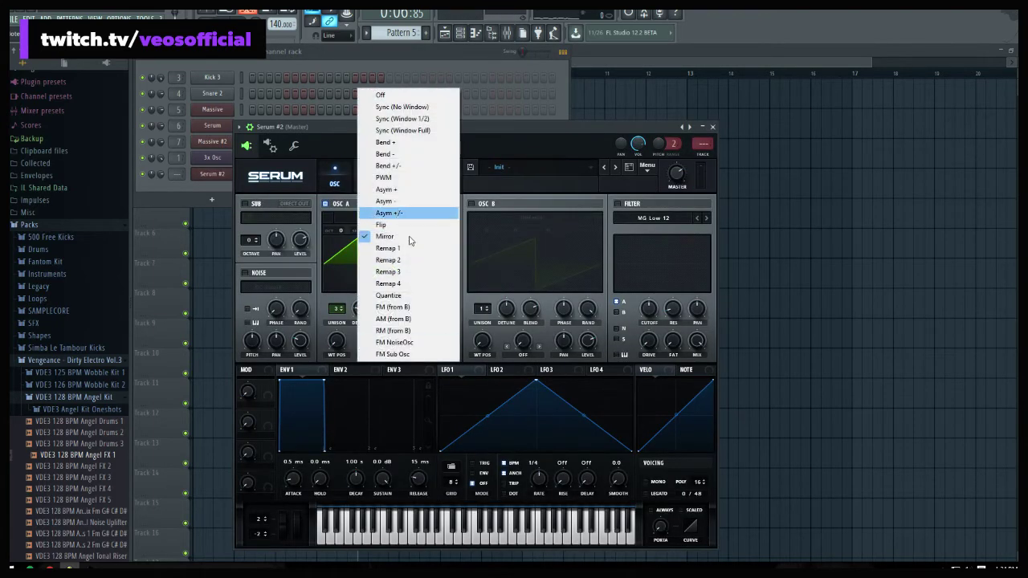
pyautogui.click(412, 297)
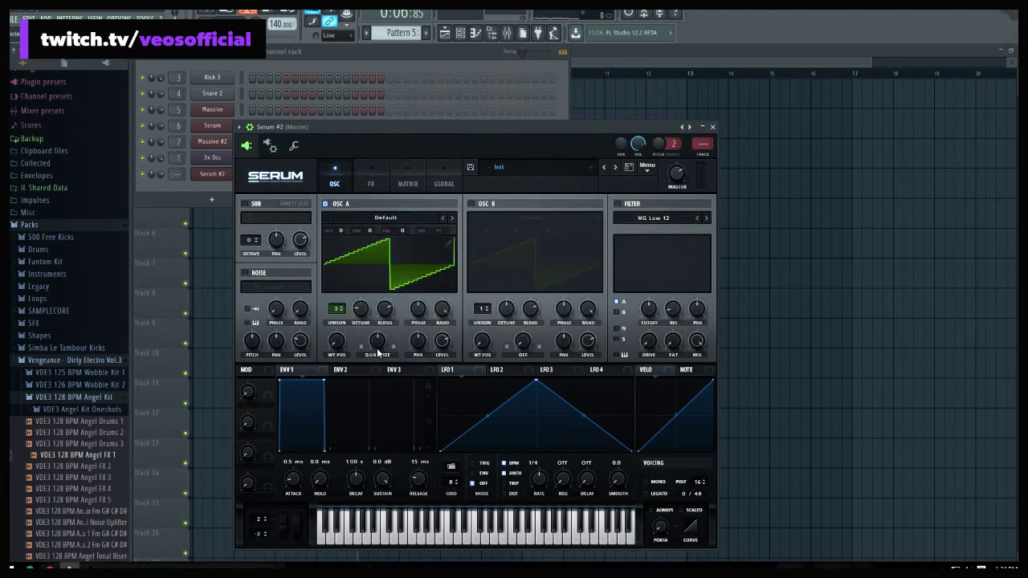
pyautogui.click(712, 127)
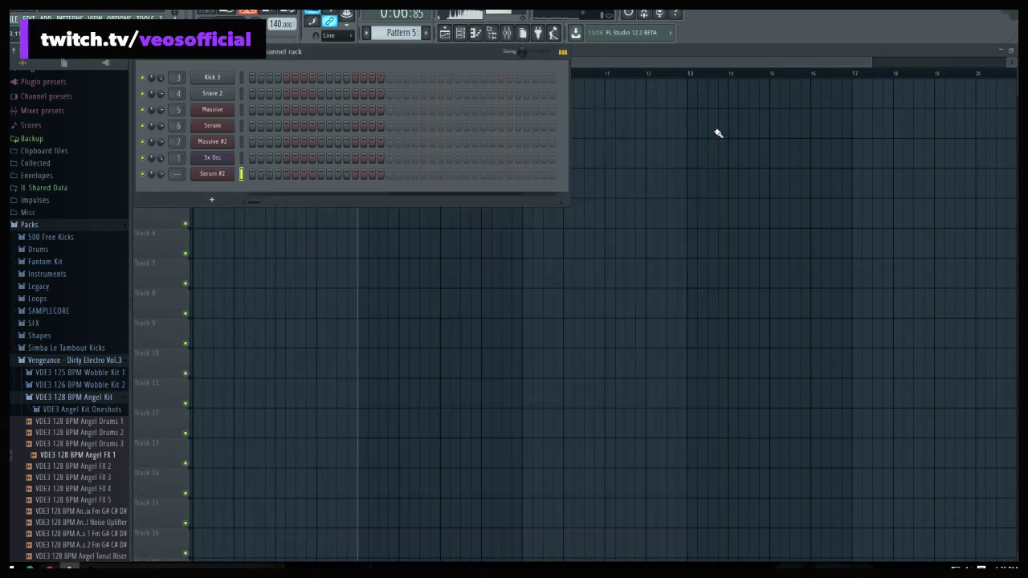
# Assign LFO 1 to oscillator A's warp amount in Serum #2 and adjust the modulation depth
pyautogui.click(212, 175)
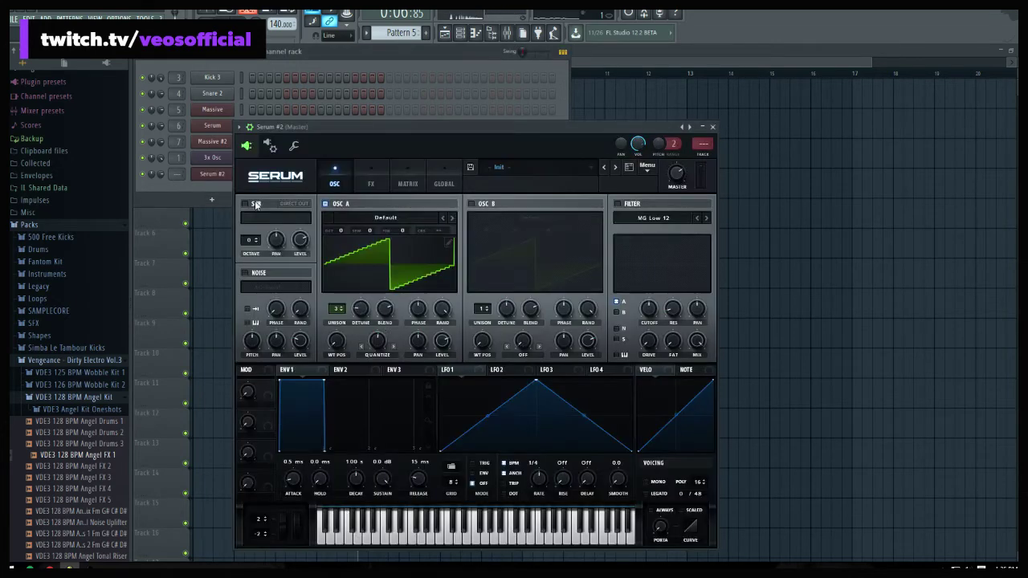
pyautogui.moveTo(384, 341); pyautogui.dragTo(385, 424)
pyautogui.click(711, 128)
pyautogui.click(212, 175)
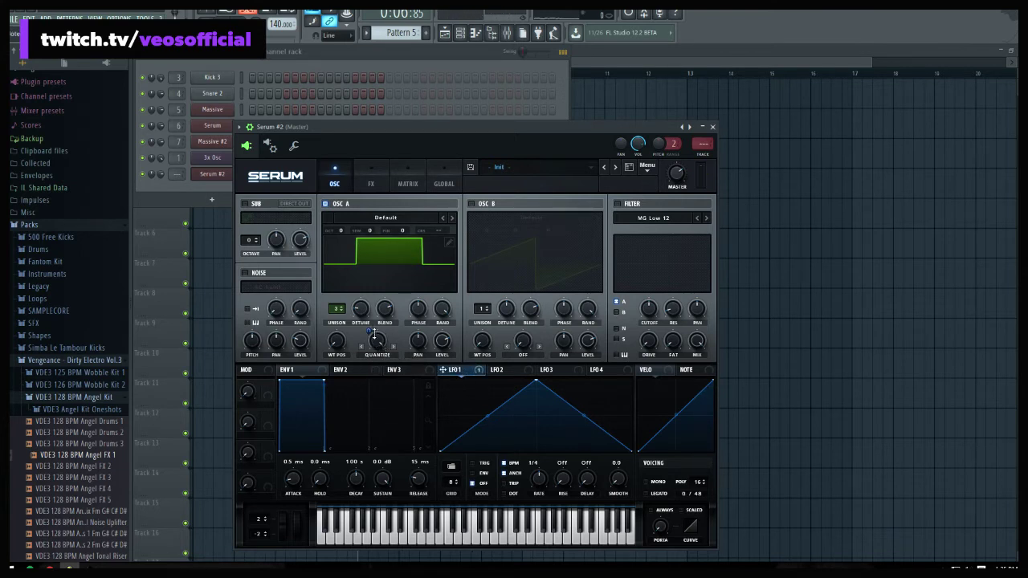
pyautogui.moveTo(373, 333); pyautogui.dragTo(384, 419)
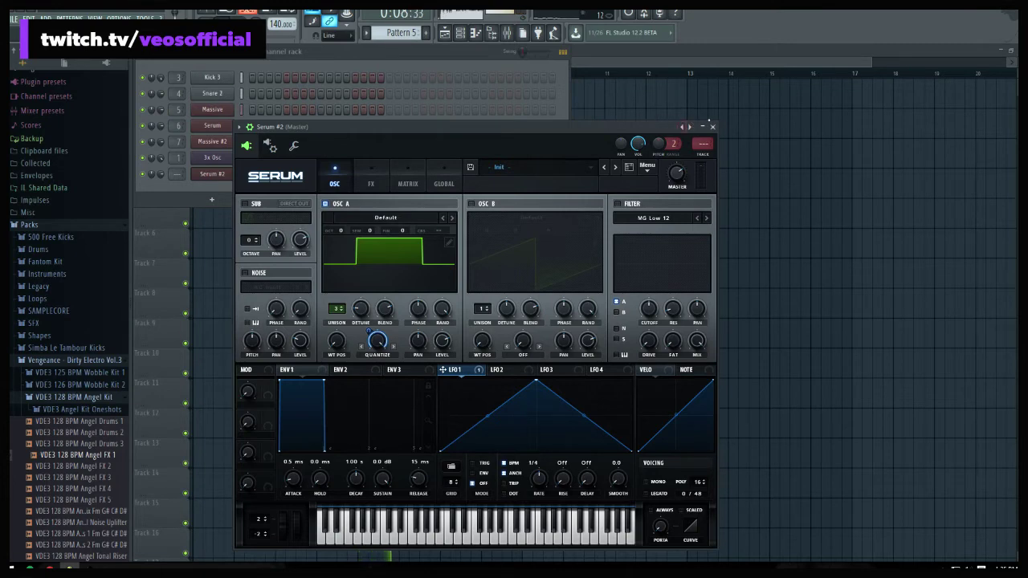
pyautogui.click(713, 129)
# Draw a one-bar G5 note at the start of Serum #2's piano roll and play the pattern
pyautogui.rightClick(215, 173)
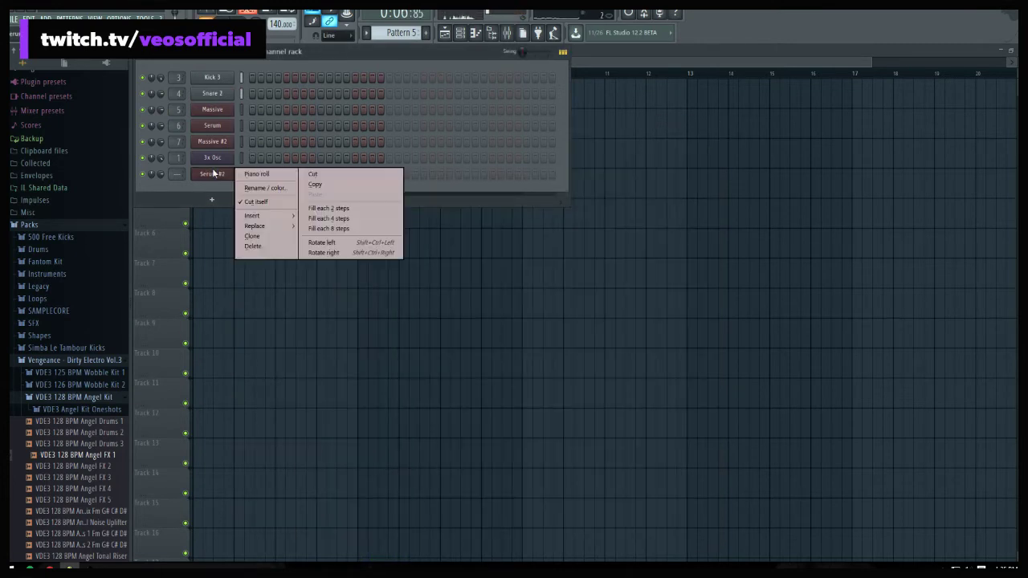
pyautogui.click(259, 175)
pyautogui.moveTo(168, 224); pyautogui.dragTo(350, 514)
pyautogui.press('space')
pyautogui.press('space')
pyautogui.press('space')
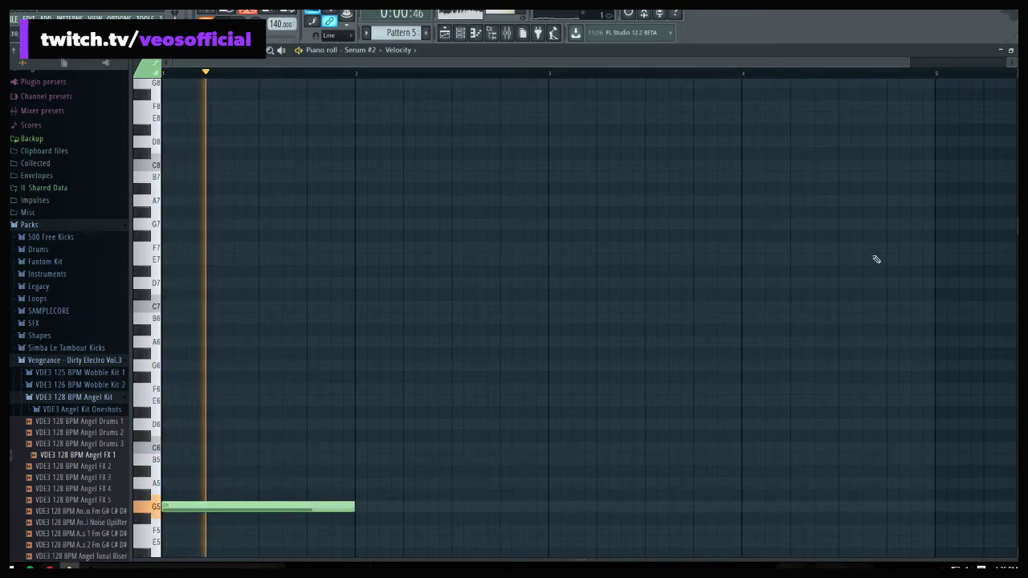
# Switch oscillator A's warp mode in Serum #2 to Mirror and readjust its warp amount and LFO 1 depth during playback
pyautogui.press('F7')
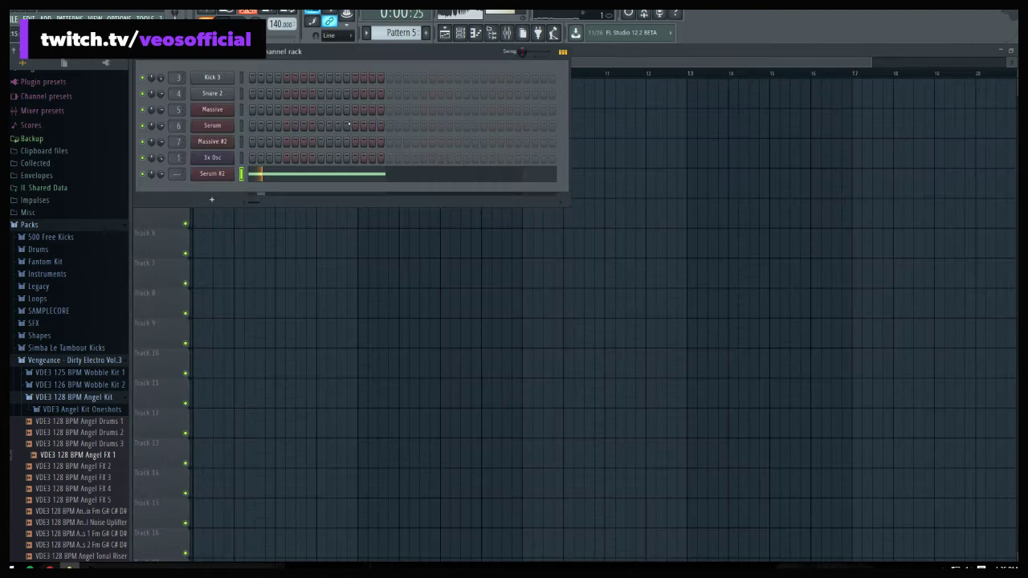
pyautogui.click(210, 173)
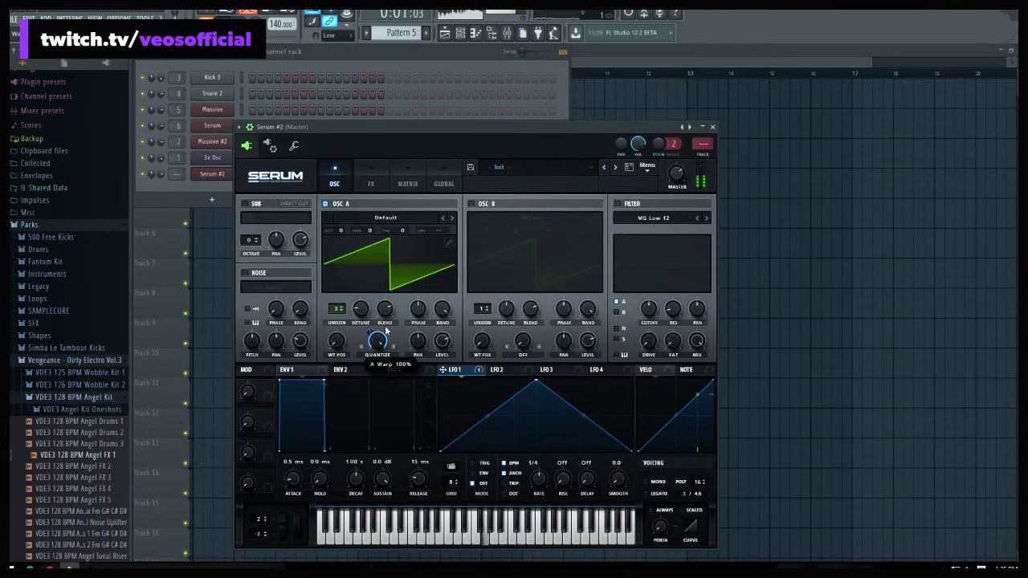
pyautogui.click(361, 347)
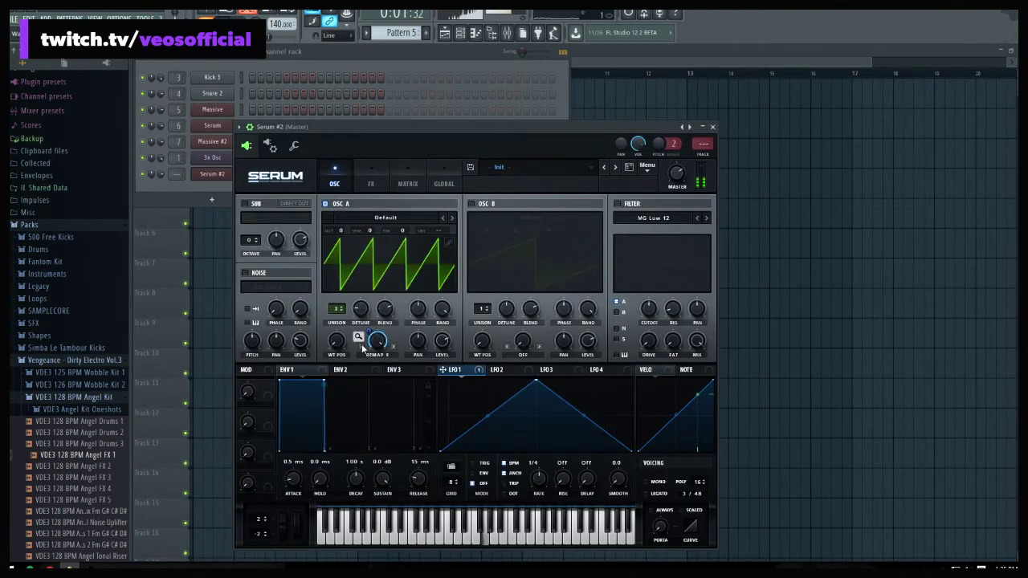
pyautogui.click(362, 347)
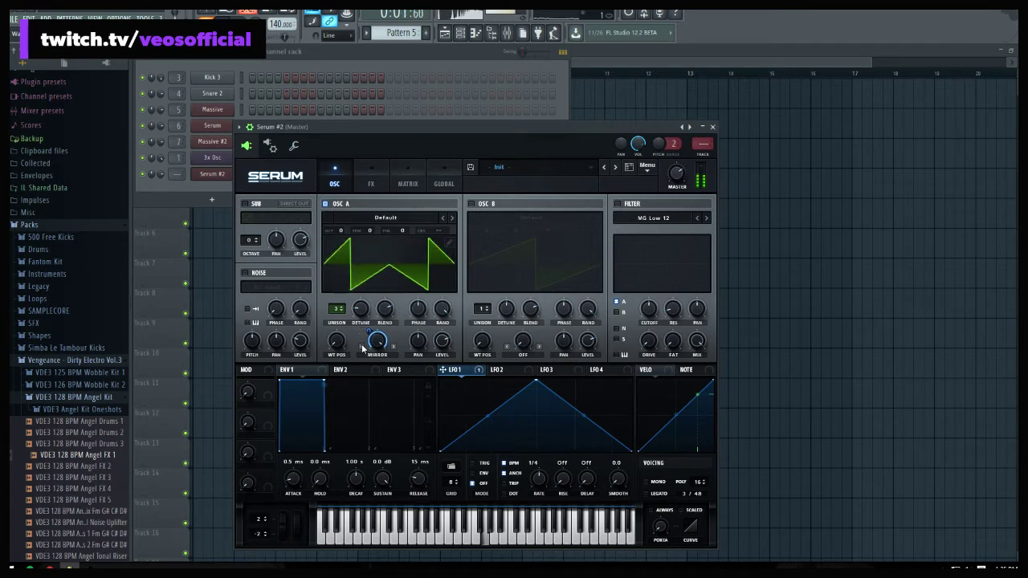
pyautogui.moveTo(369, 331); pyautogui.dragTo(369, 372)
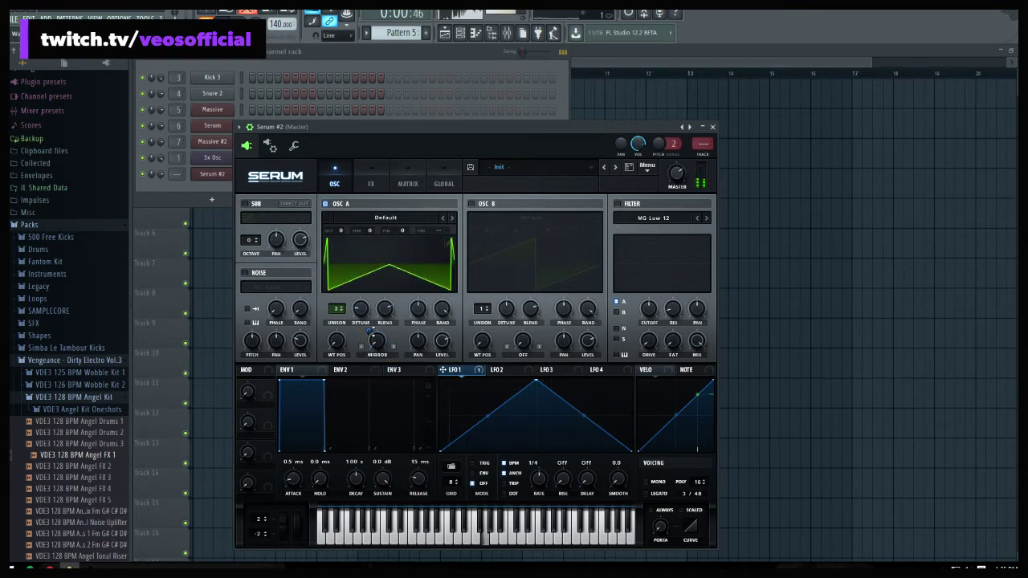
pyautogui.moveTo(375, 345); pyautogui.dragTo(368, 320)
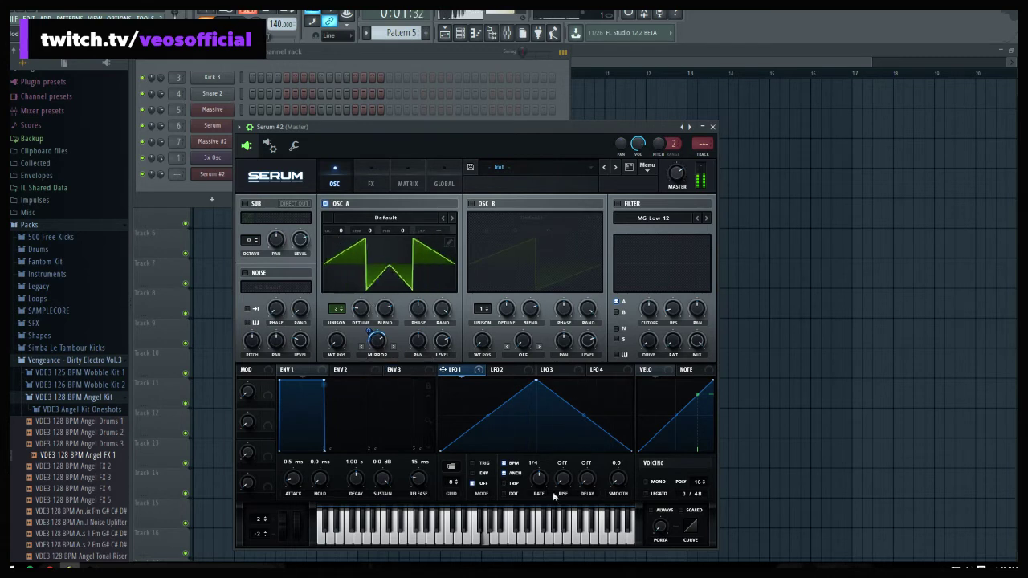
# Set LFO 1's rate to 4 bar with BPM sync on and anchoring off, showing Serum's effects page
pyautogui.moveTo(543, 481); pyautogui.dragTo(544, 513)
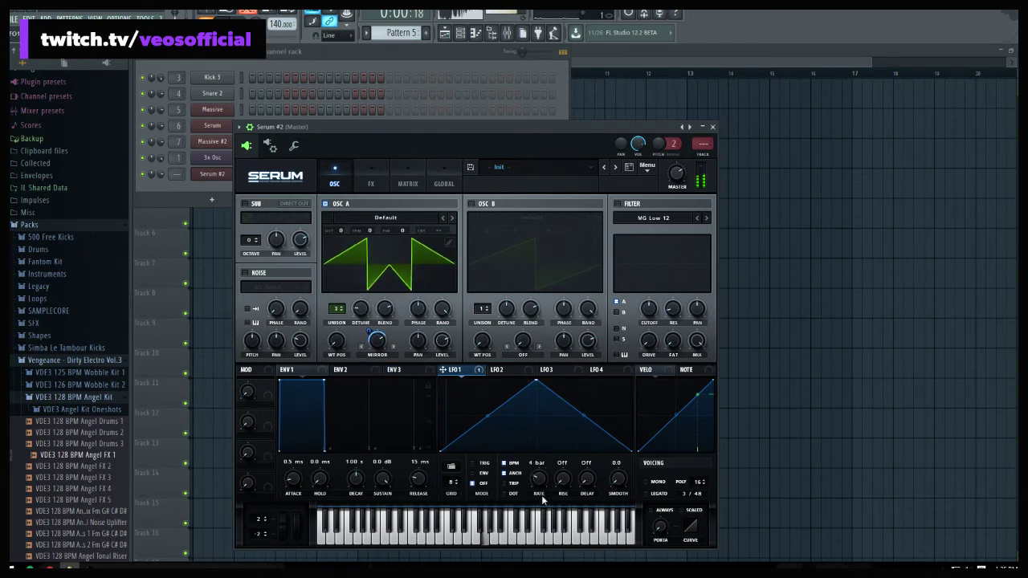
pyautogui.click(368, 178)
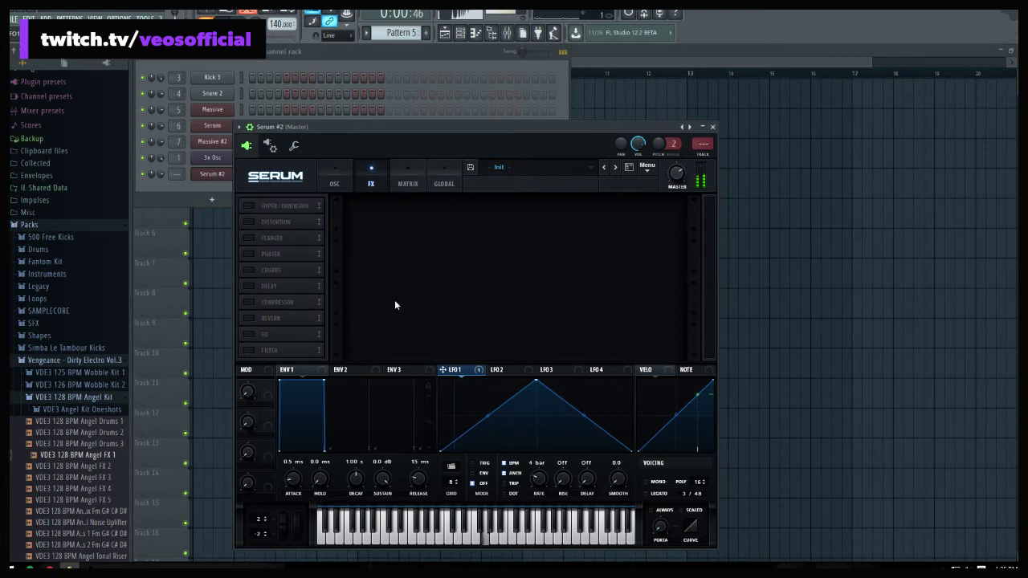
pyautogui.click(483, 473)
pyautogui.click(483, 482)
pyautogui.click(515, 463)
pyautogui.click(516, 466)
pyautogui.press('space')
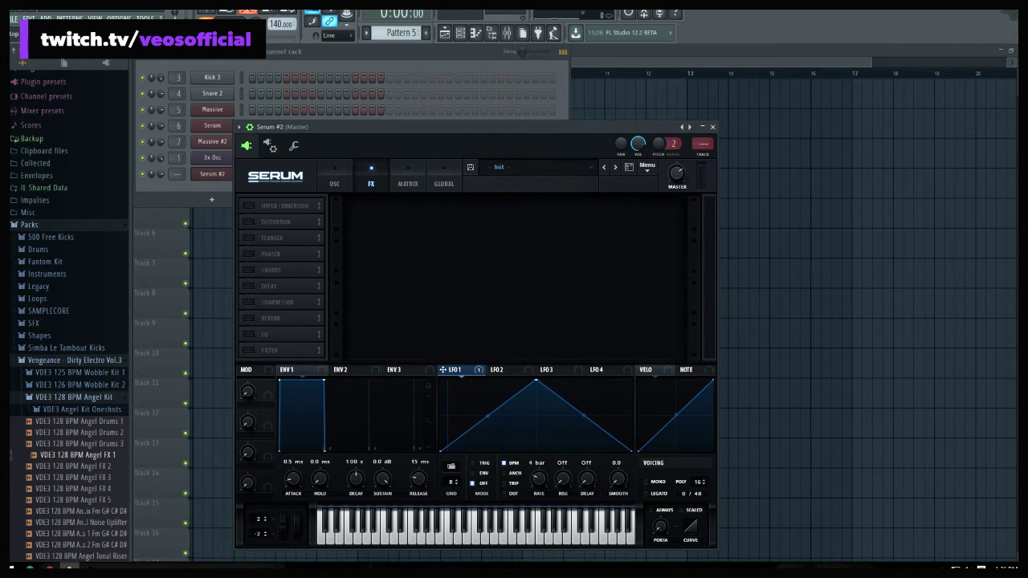
# Play and stop Pattern 5 repeatedly to hear how LFO 1 moves the warp on the Serum #2 note
pyautogui.press('space')
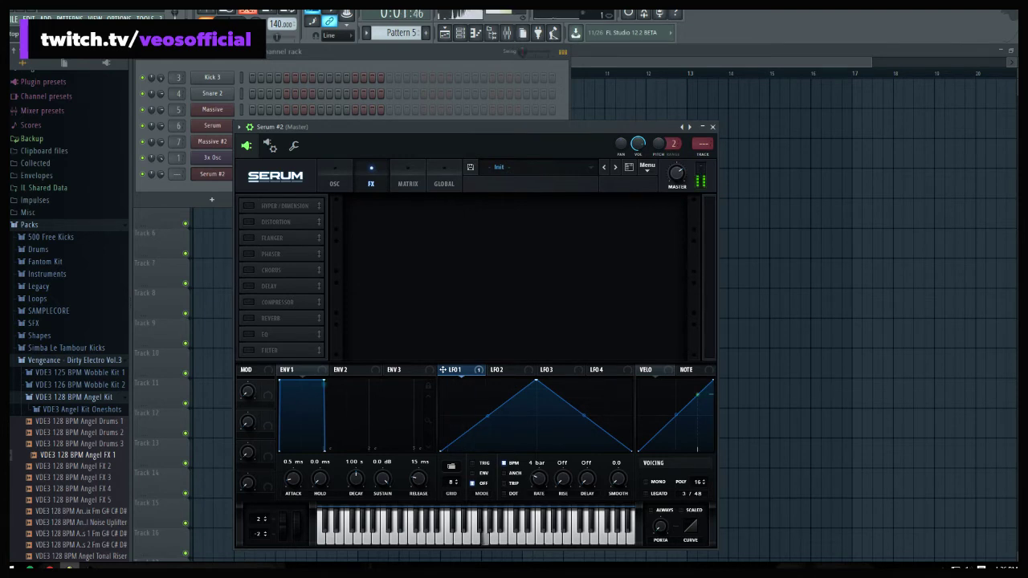
pyautogui.press('space')
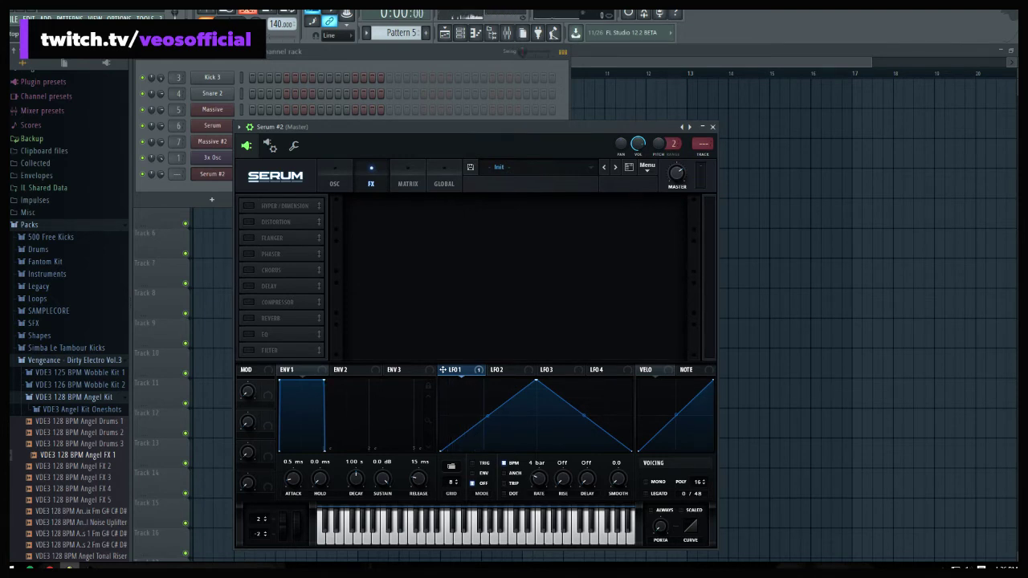
pyautogui.press('space')
pyautogui.press('space')
pyautogui.press('space')
pyautogui.press('space')
pyautogui.press('space')
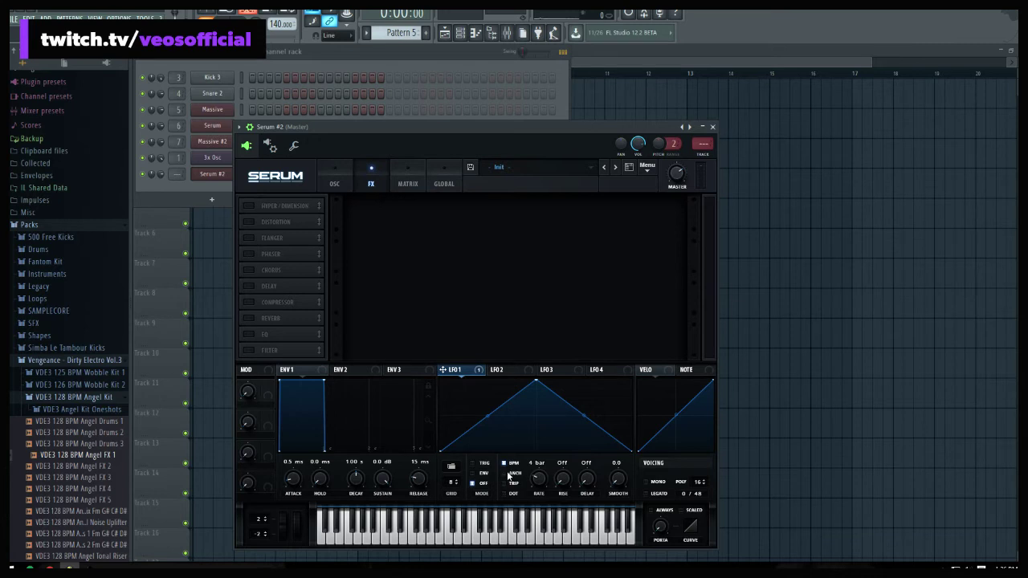
# Enable Serum #2's Hyper/Dimension effect, set the Hyper unison to 5 and the Dimension mix to 8%, auditioning Pattern 5
pyautogui.press('space')
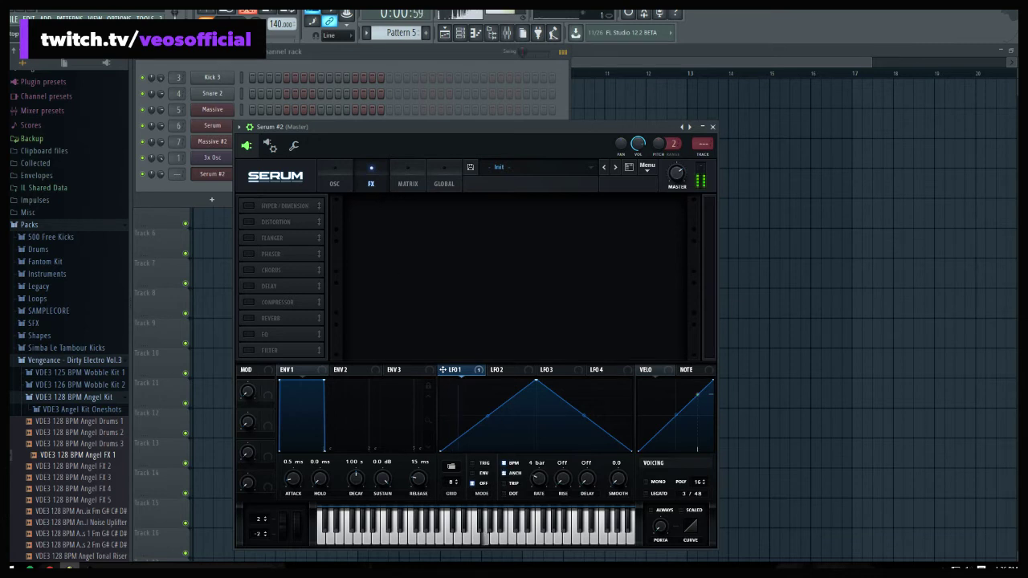
pyautogui.press('space')
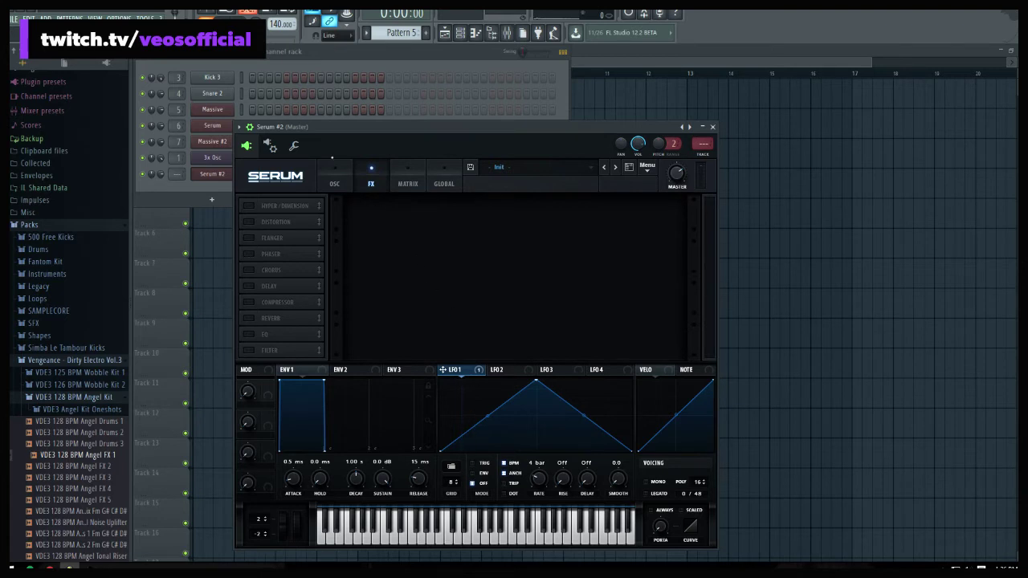
pyautogui.click(250, 205)
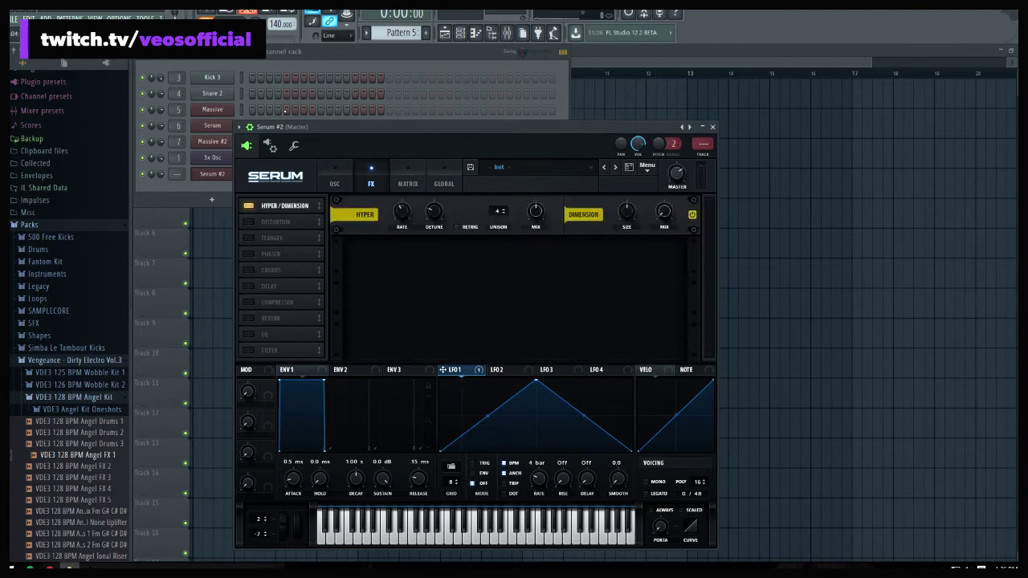
pyautogui.press('space')
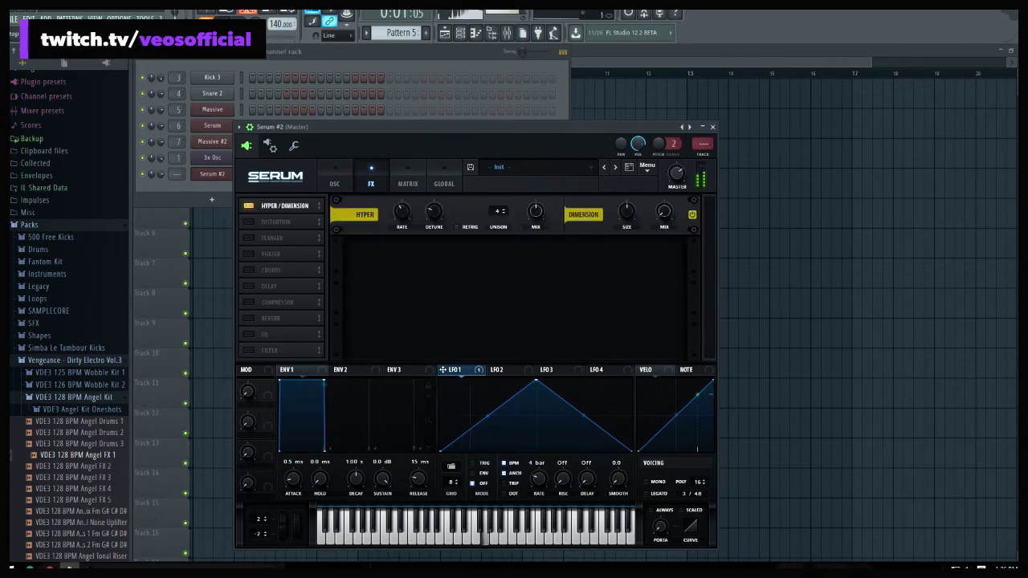
pyautogui.press('space')
pyautogui.scroll(1, 502, 211)
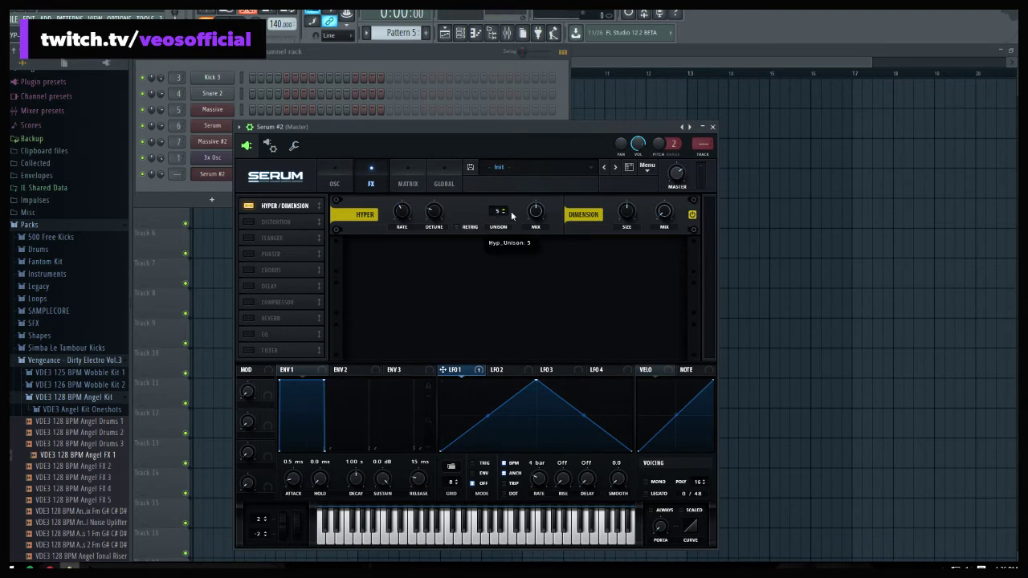
pyautogui.moveTo(662, 213)
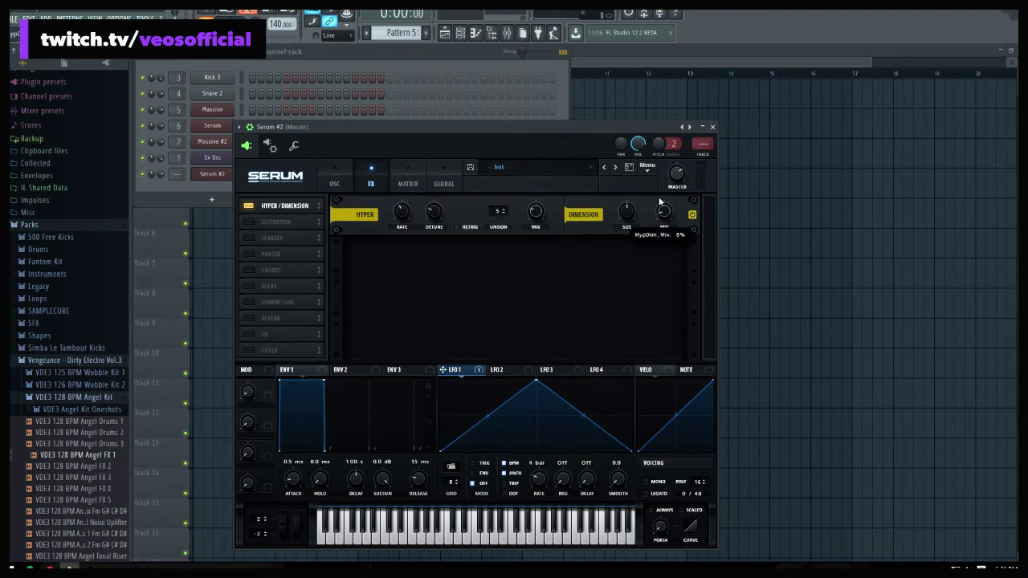
pyautogui.press('space')
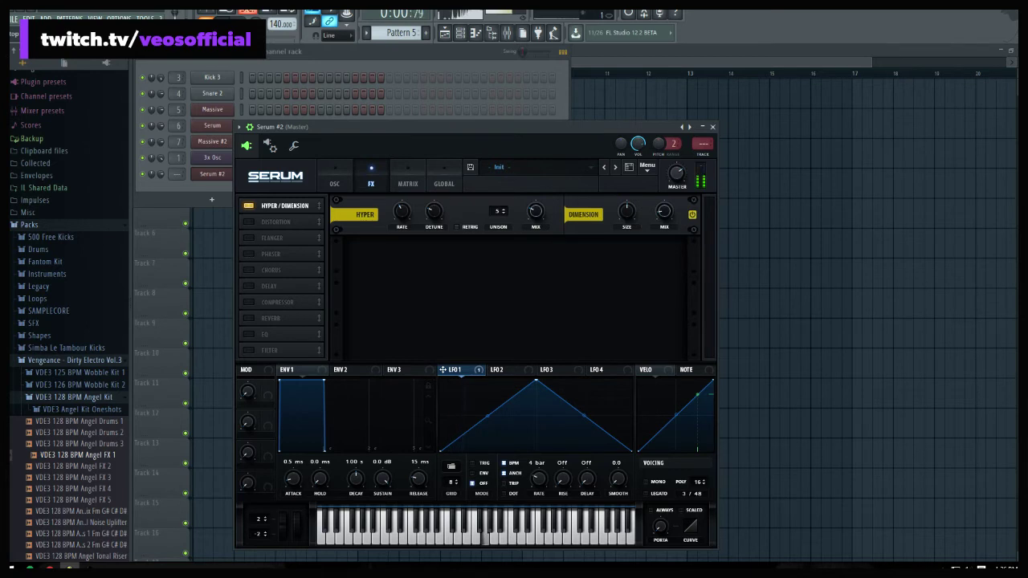
pyautogui.press('space')
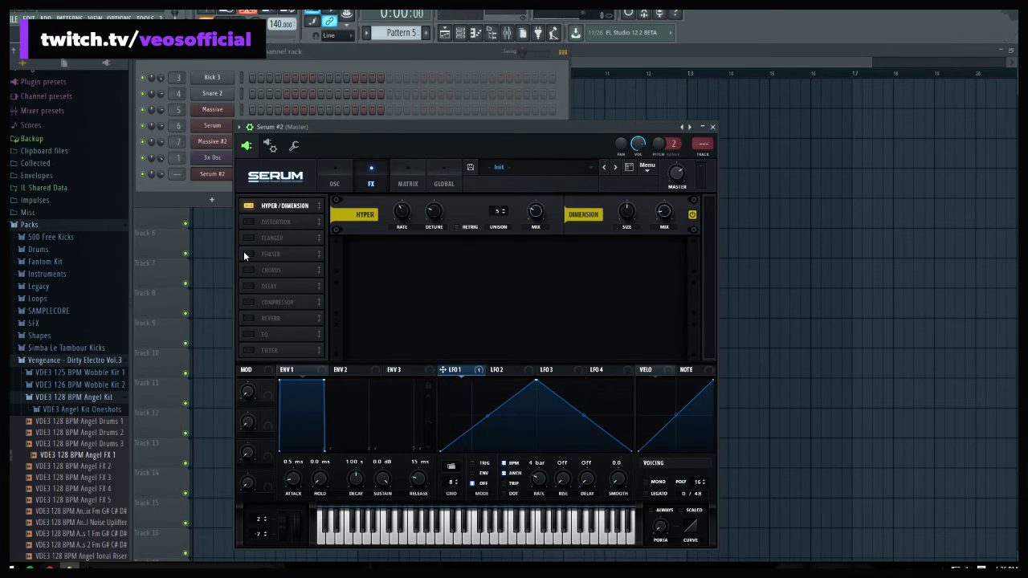
# Enable the Tube distortion in Serum #2's effects and raise its drive during playback
pyautogui.click(247, 223)
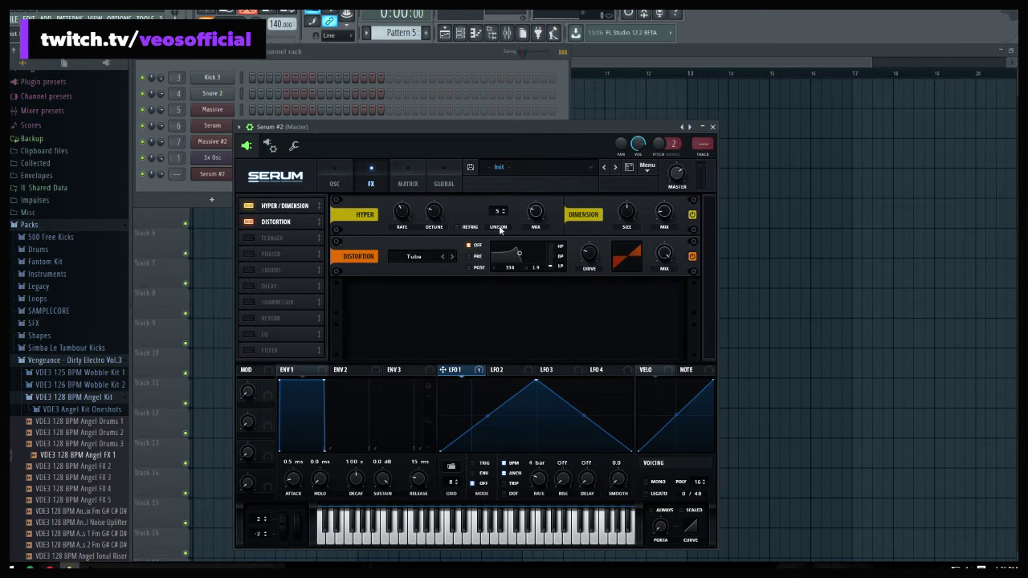
pyautogui.press('space')
pyautogui.moveTo(593, 254); pyautogui.dragTo(594, 230)
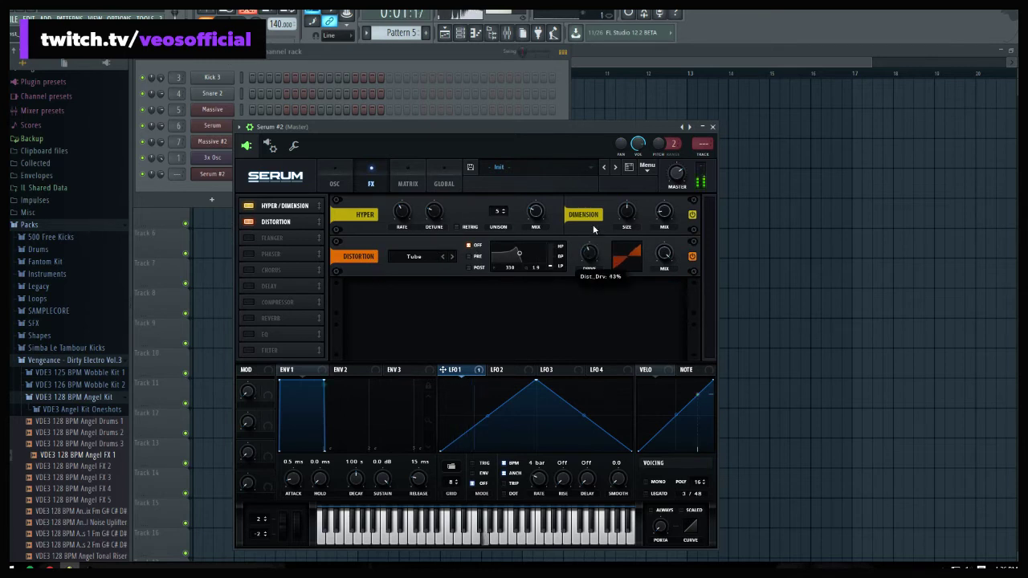
pyautogui.moveTo(591, 186)
pyautogui.mouseDown()
pyautogui.moveTo(593, 155)
pyautogui.moveTo(595, 183)
pyautogui.mouseUp()
# Enable Serum #2's compressor in multiband mode and adjust its gain and threshold while Pattern 5 plays
pyautogui.click(248, 302)
pyautogui.click(561, 311)
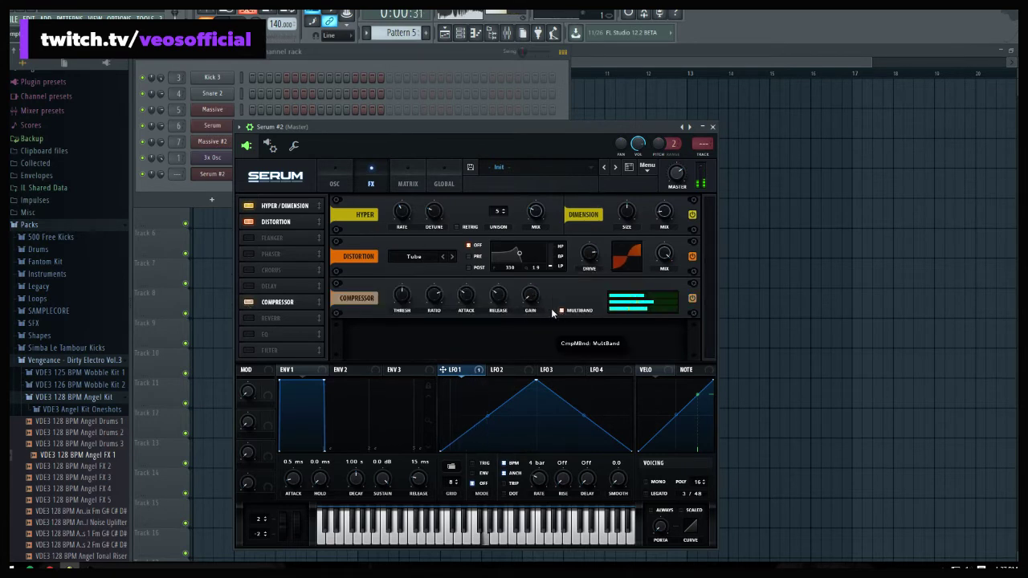
pyautogui.moveTo(531, 297); pyautogui.dragTo(528, 269)
pyautogui.moveTo(407, 305)
pyautogui.mouseDown()
pyautogui.moveTo(406, 280)
pyautogui.moveTo(406, 290)
pyautogui.mouseUp()
pyautogui.moveTo(531, 291); pyautogui.dragTo(531, 285)
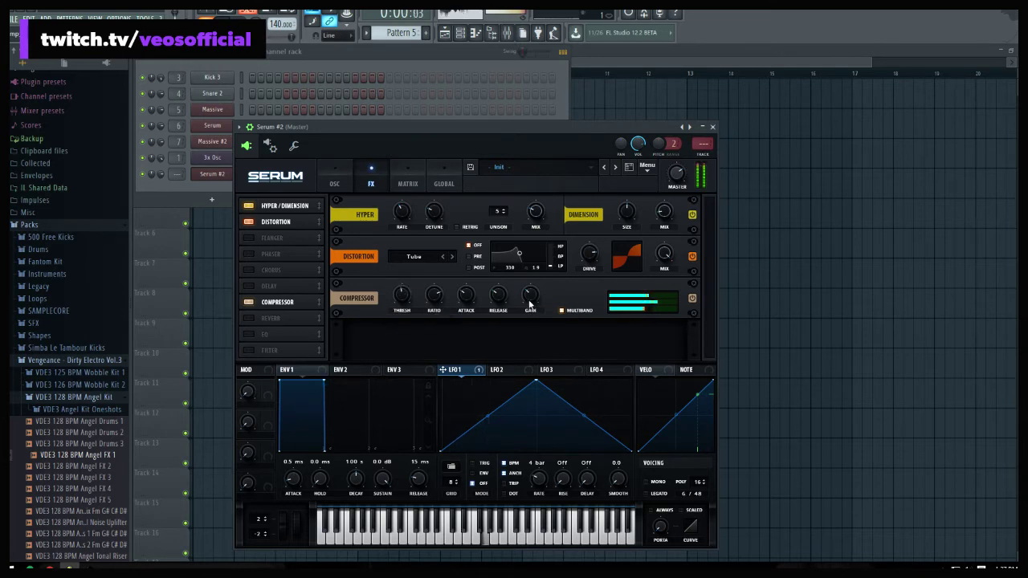
pyautogui.moveTo(529, 303); pyautogui.dragTo(529, 351)
pyautogui.moveTo(402, 298); pyautogui.dragTo(402, 291)
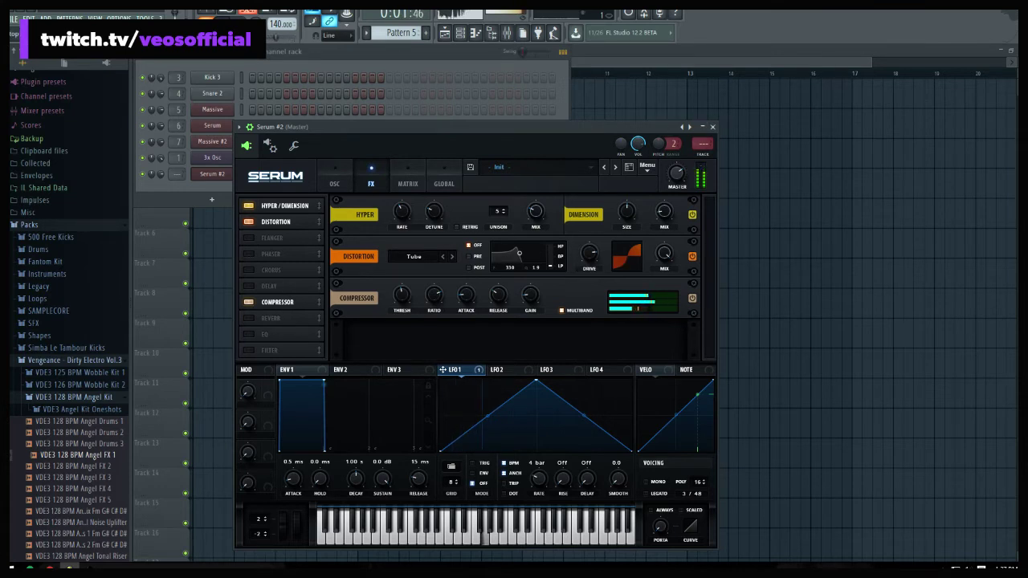
pyautogui.press('space')
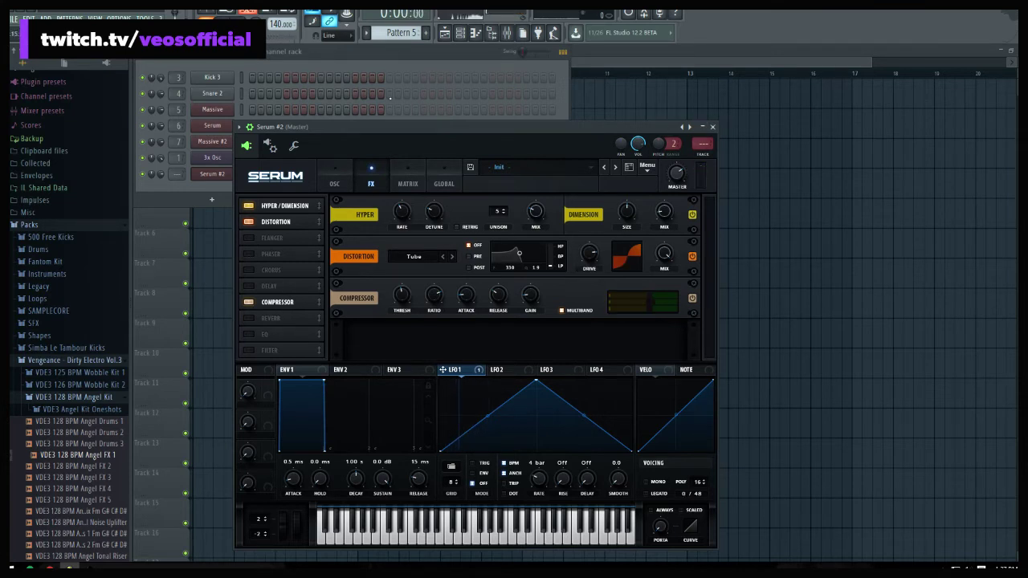
# Enable Serum #2's reverb with its mix at 24% and audition the sound with several single notes
pyautogui.click(248, 318)
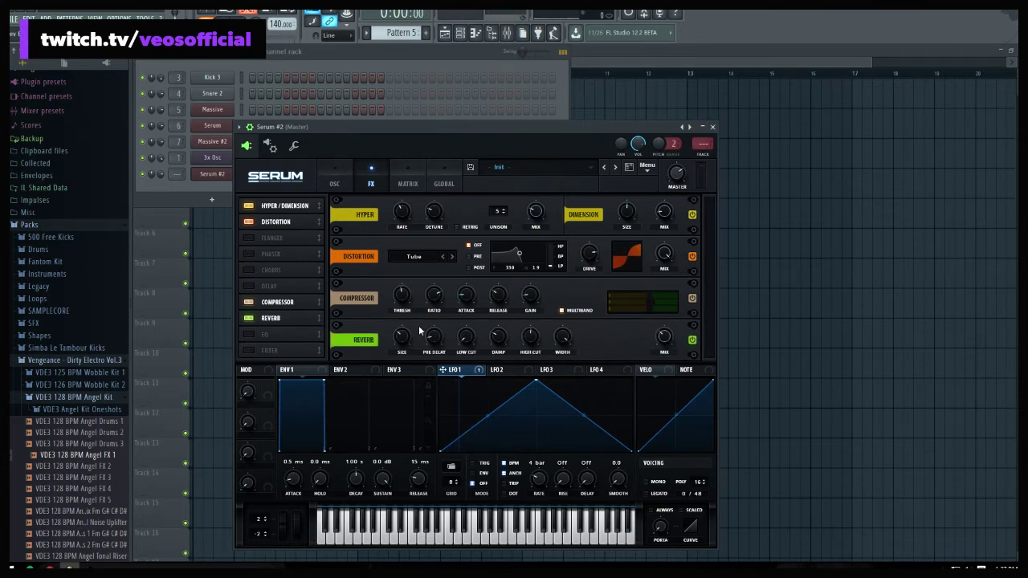
pyautogui.click(463, 537)
pyautogui.click(525, 538)
pyautogui.click(449, 539)
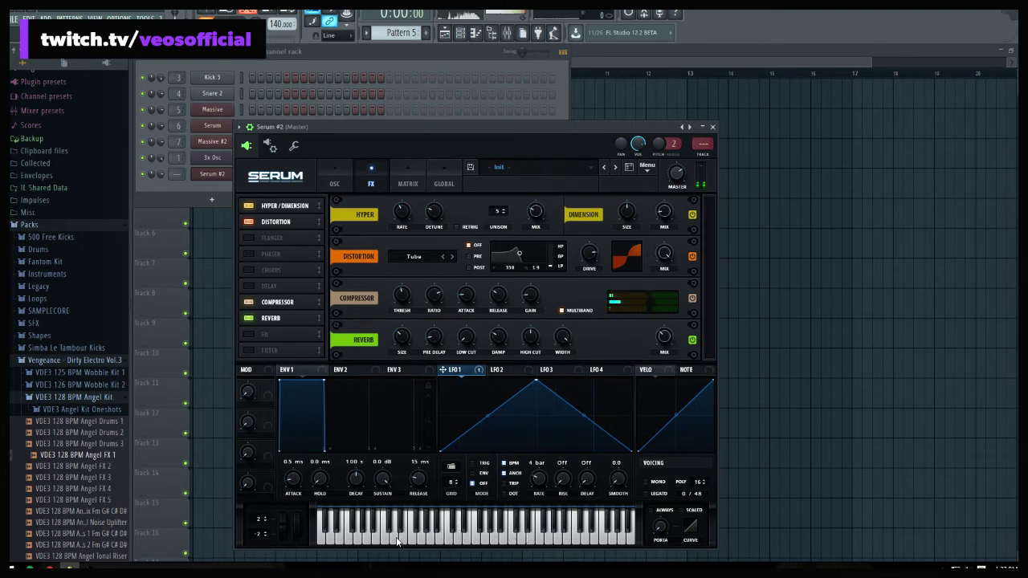
pyautogui.click(531, 535)
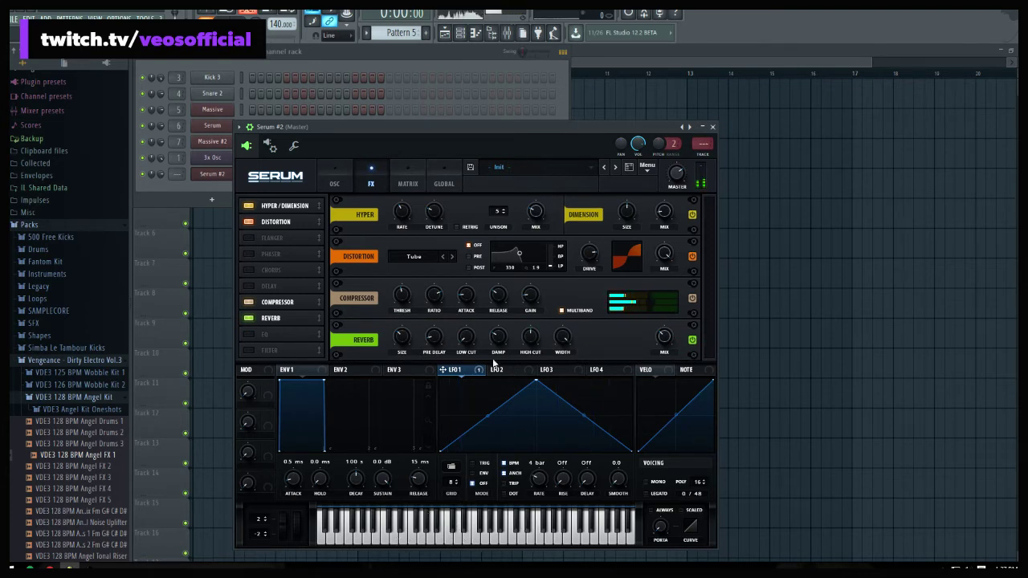
pyautogui.moveTo(673, 338)
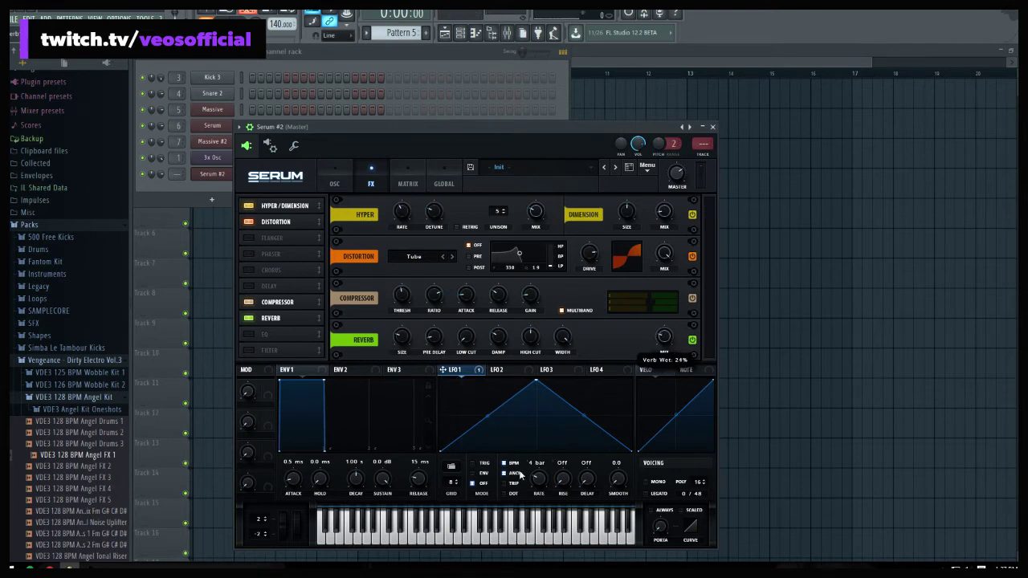
pyautogui.click(486, 541)
pyautogui.click(446, 524)
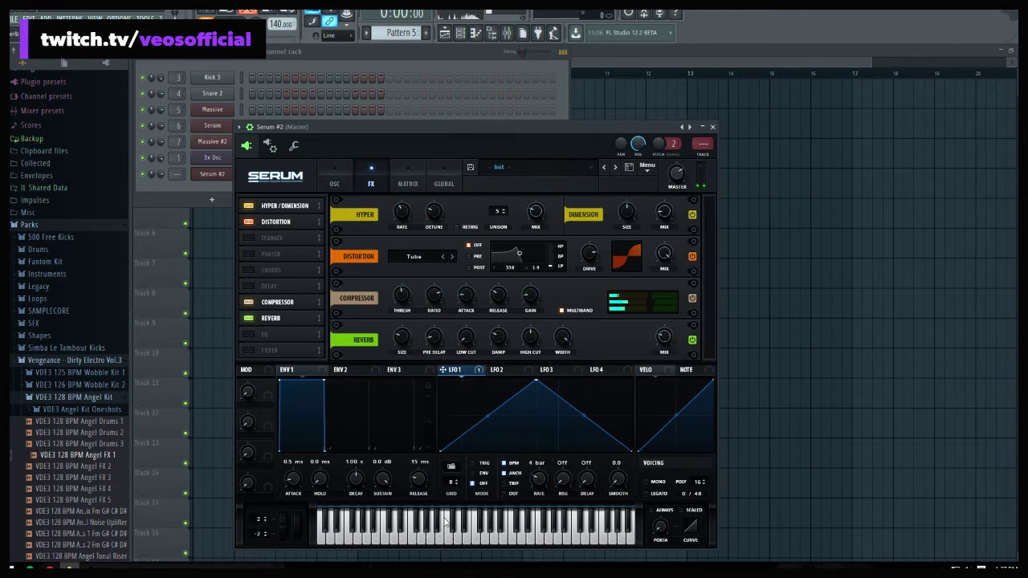
# Close Serum #2, delete the G5 note from its piano roll and return to the playlist
pyautogui.click(713, 128)
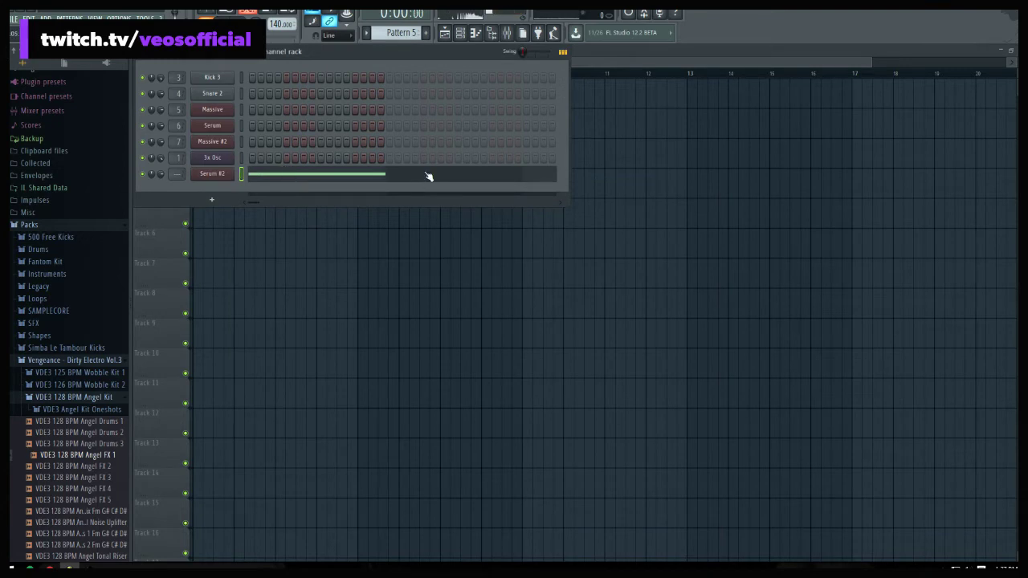
pyautogui.click(428, 176)
pyautogui.rightClick(351, 507)
pyautogui.press('space')
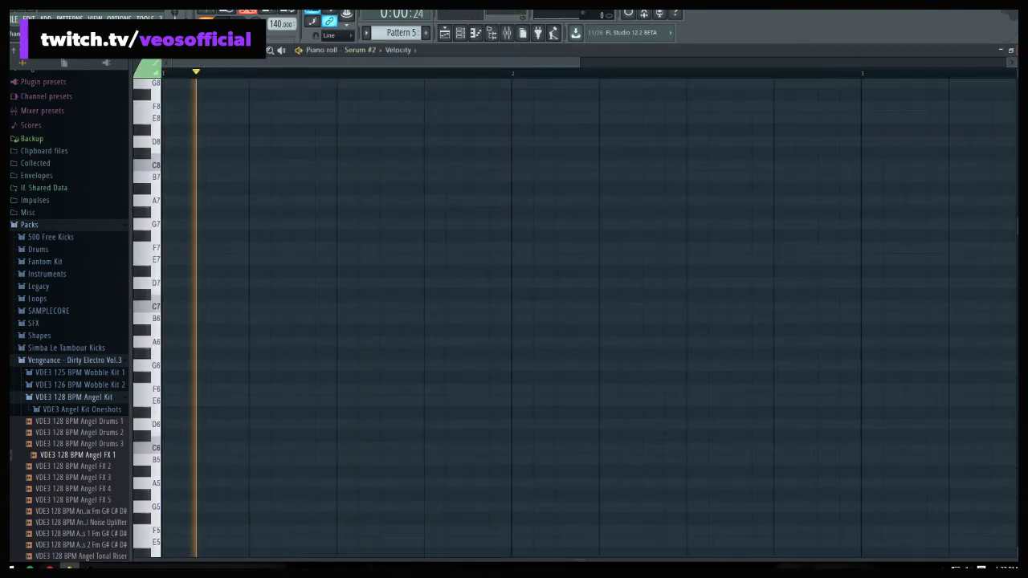
pyautogui.click(1021, 49)
pyautogui.press('space')
# Place a Pattern 5 clip at bar 1 of Track 5 in the playlist, playing the project briefly
pyautogui.click(588, 239)
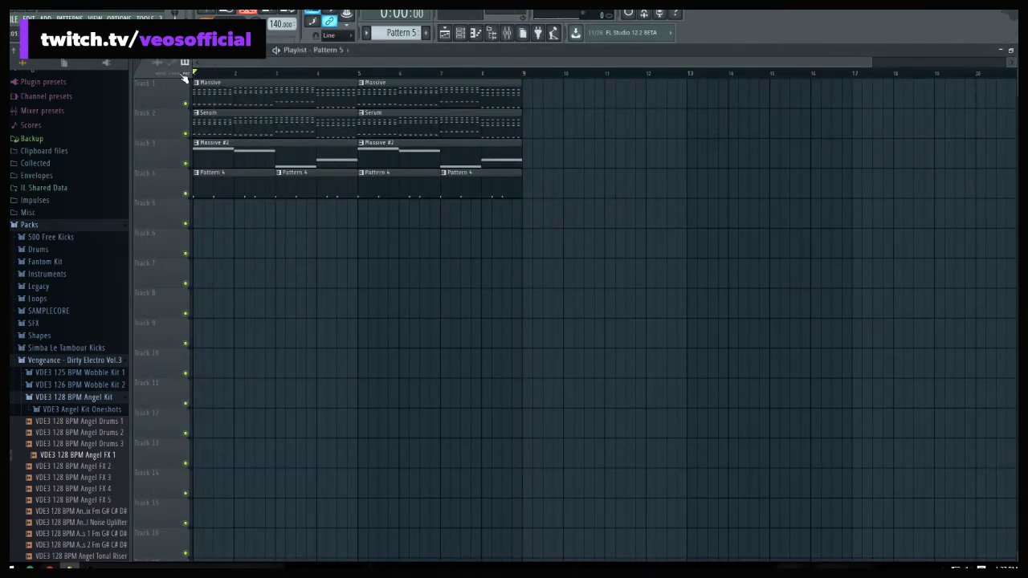
pyautogui.press('space')
pyautogui.moveTo(314, 245); pyautogui.dragTo(215, 208)
pyautogui.press('space')
# Draw a one-bar G5 note at the start of bar 1 in Serum #2's piano roll
pyautogui.click(461, 33)
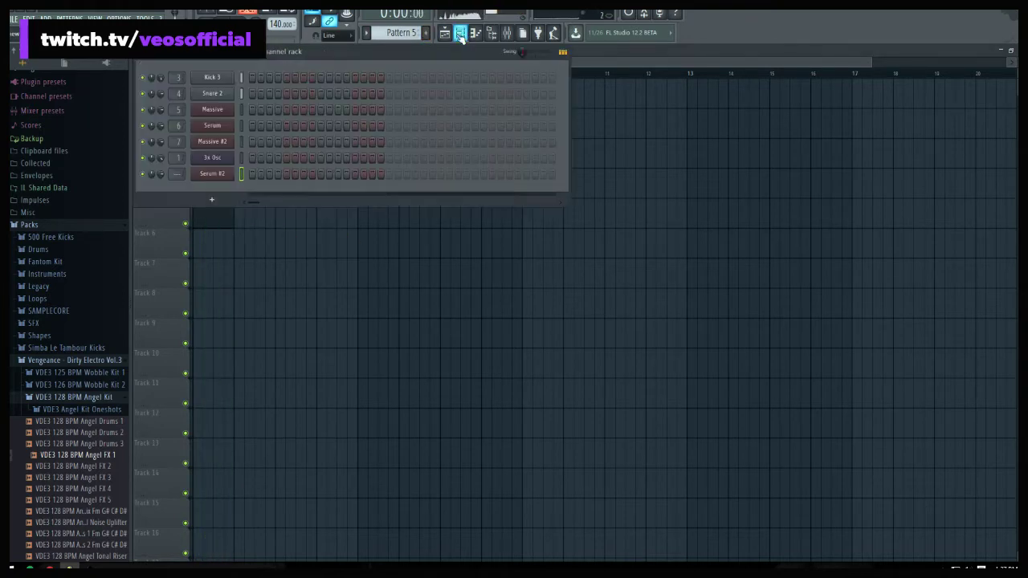
pyautogui.rightClick(212, 173)
pyautogui.click(258, 172)
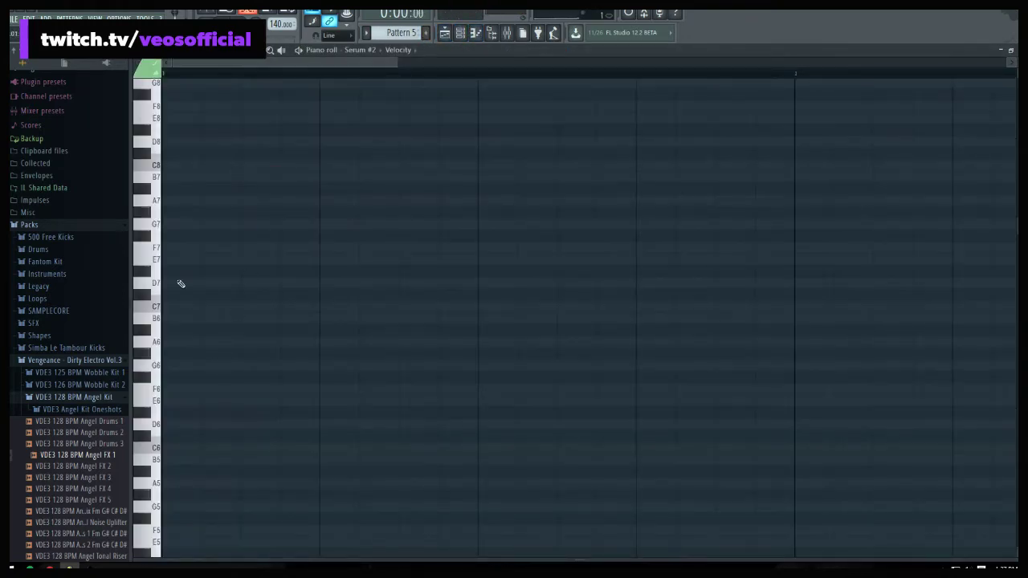
pyautogui.click(174, 368)
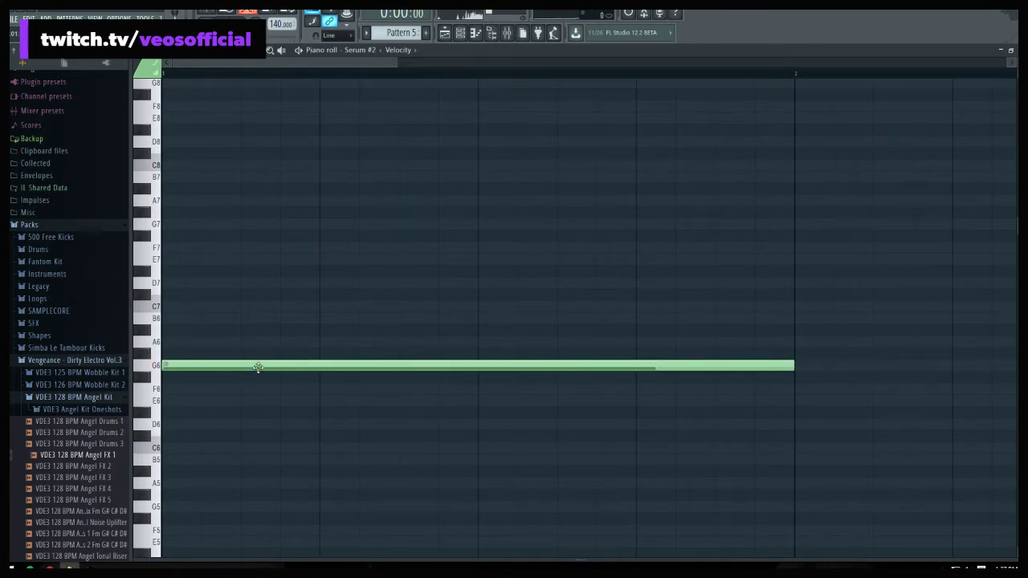
pyautogui.moveTo(259, 367); pyautogui.dragTo(208, 452)
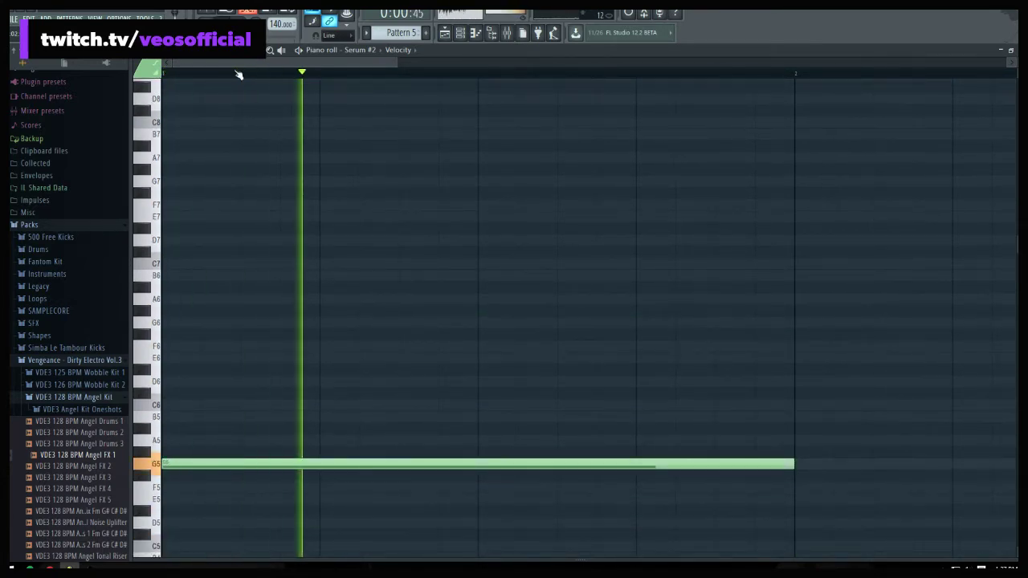
# Shorten the G5 note to one beat, add a one-beat F5 note right after it and play the pattern
pyautogui.scroll(-4, 236, 73)
pyautogui.moveTo(352, 463); pyautogui.dragTo(211, 462)
pyautogui.click(217, 491)
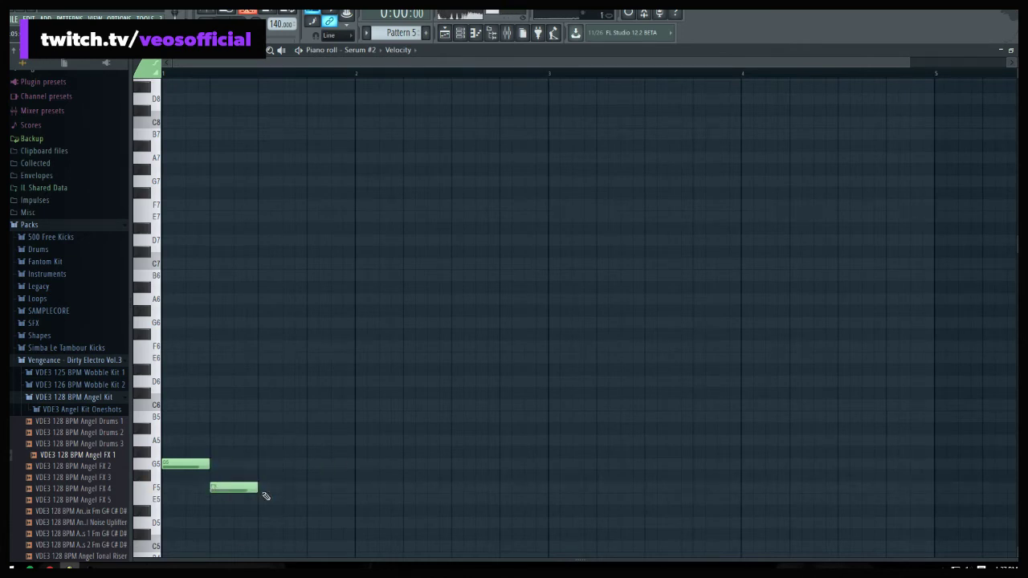
pyautogui.press('space')
pyautogui.press('space')
pyautogui.scroll(-3, 273, 506)
# Add an A#5 note on the third beat of bar 1, lengthen it to two and a half beats and audition it
pyautogui.press('space')
pyautogui.click(269, 441)
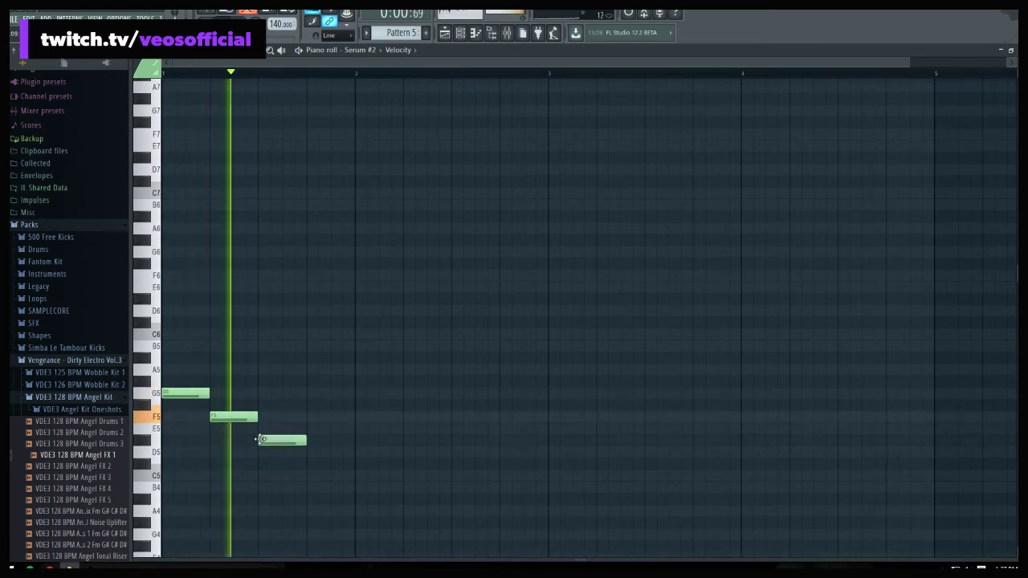
pyautogui.press('space')
pyautogui.moveTo(312, 448); pyautogui.dragTo(361, 359)
pyautogui.press('space')
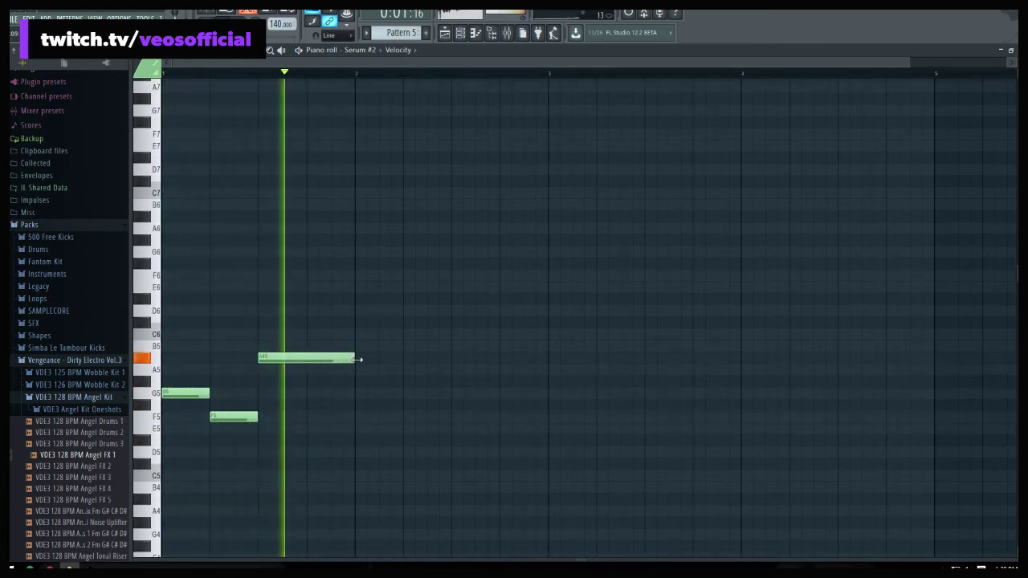
pyautogui.press('space')
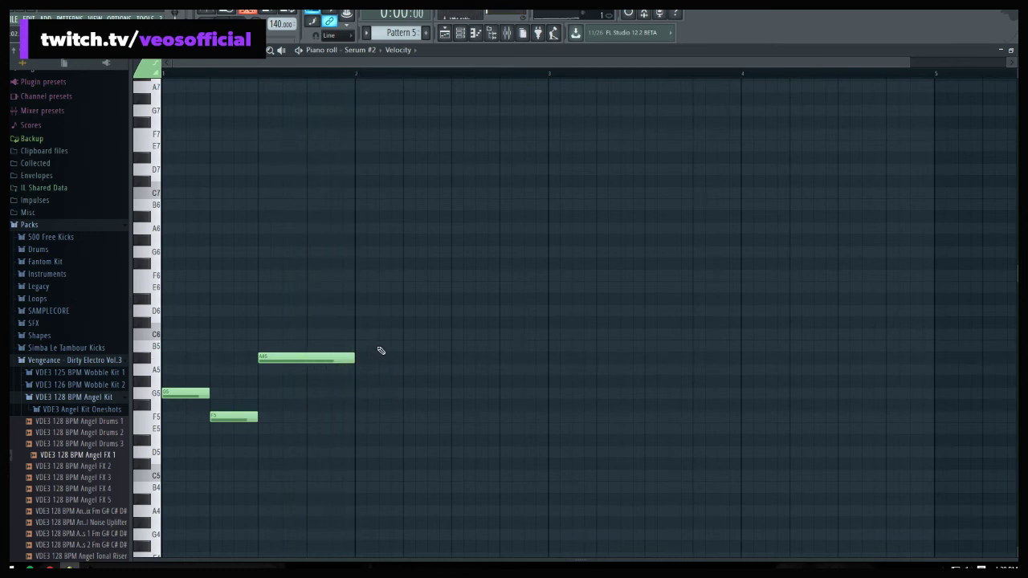
pyautogui.press('space')
pyautogui.moveTo(352, 358); pyautogui.dragTo(378, 358)
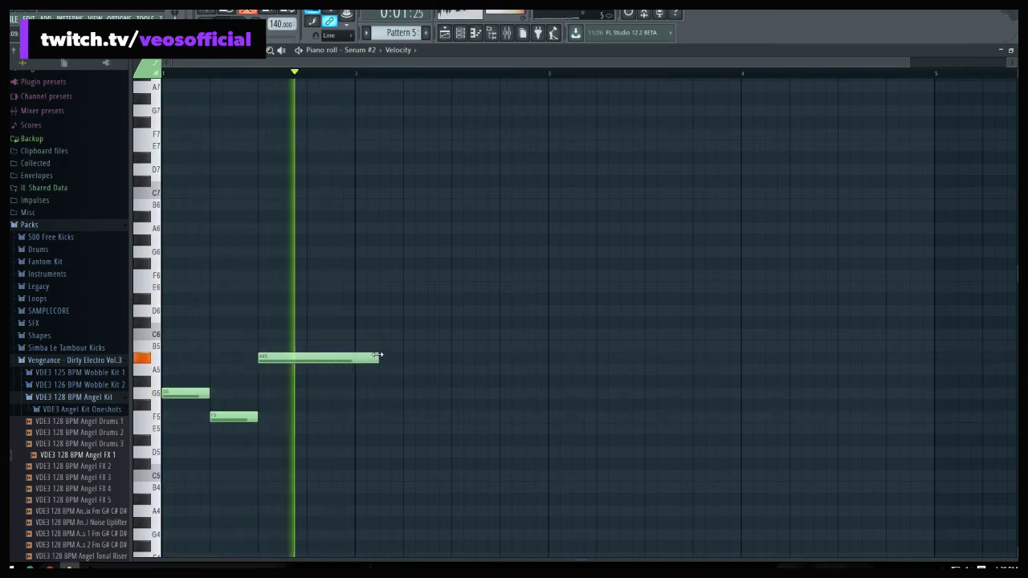
pyautogui.press('space')
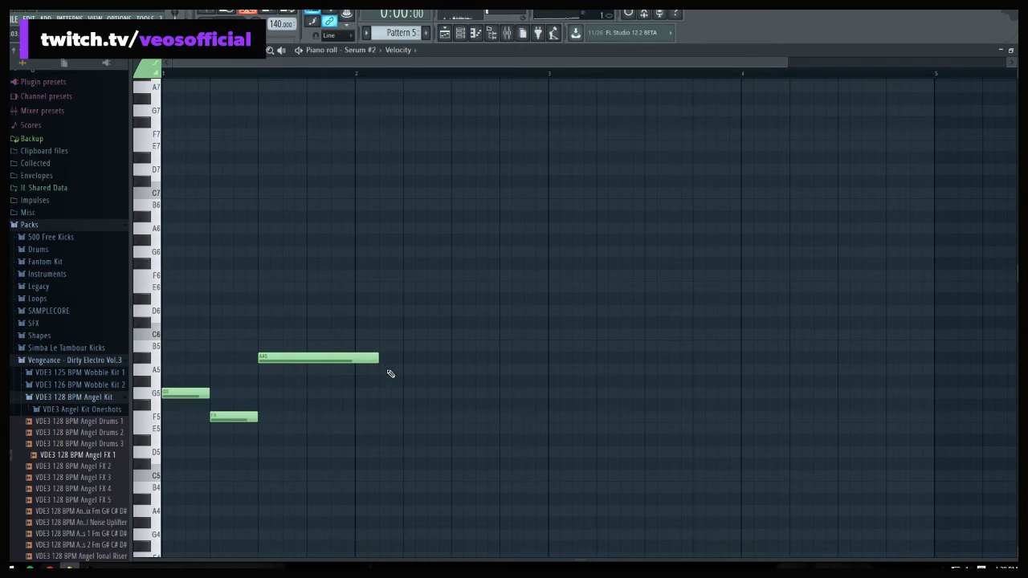
# Add a half-beat A5 note after the long A#5 note, followed by a half-beat A#5 note
pyautogui.click(385, 370)
pyautogui.press('space')
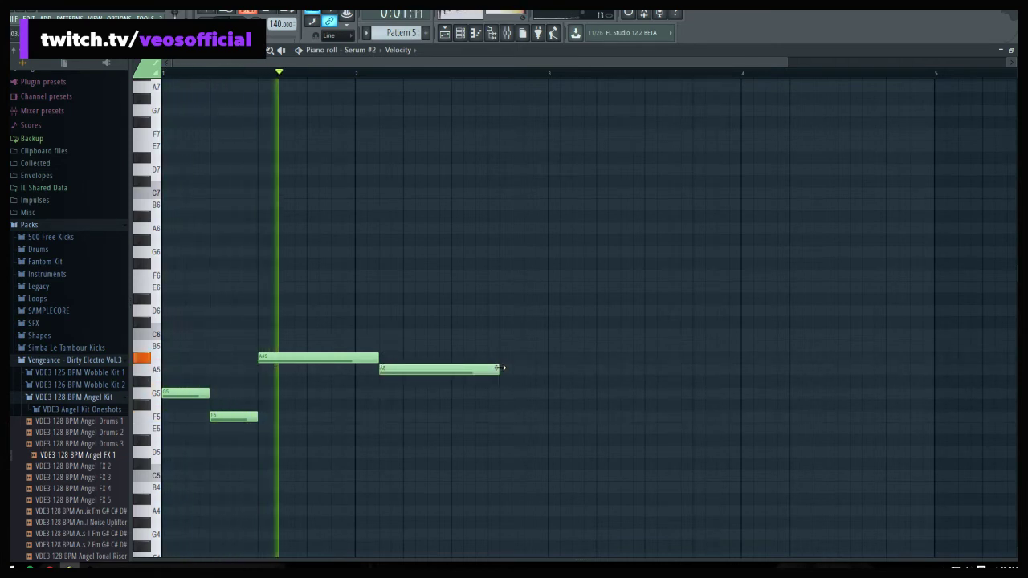
pyautogui.moveTo(500, 368); pyautogui.dragTo(404, 368)
pyautogui.press('space')
pyautogui.click(406, 357)
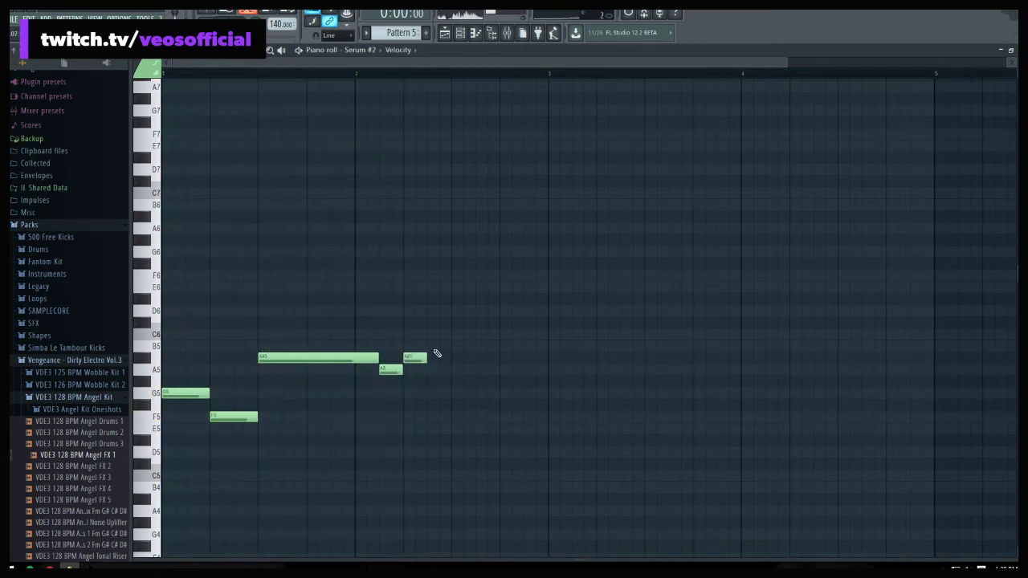
# Continue the melody with a half-beat C6 note and a D#6 note lasting two beats to the end of bar 2
pyautogui.click(434, 333)
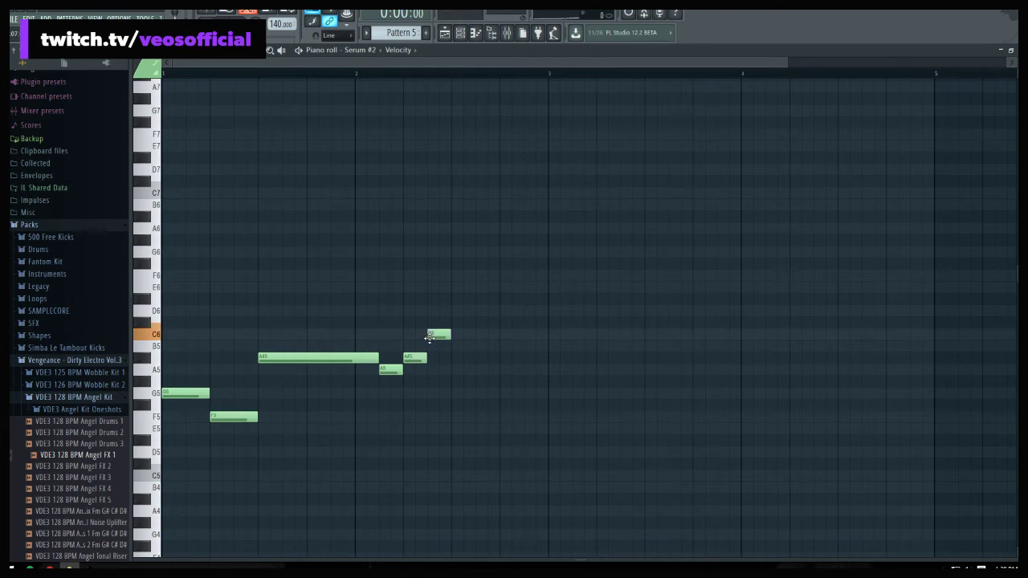
pyautogui.click(462, 299)
pyautogui.press('space')
pyautogui.moveTo(474, 299); pyautogui.dragTo(542, 301)
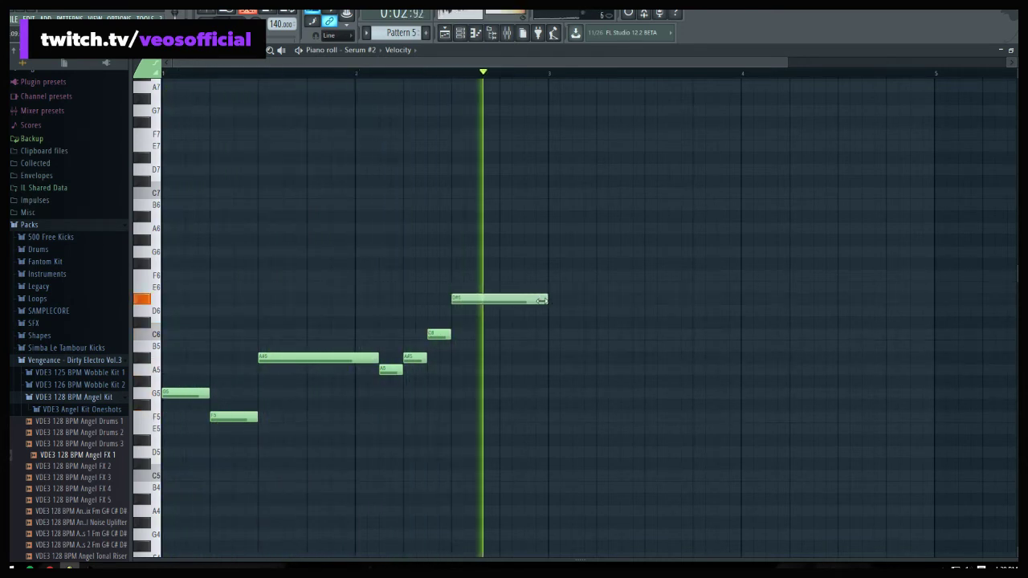
# Add one-beat D6 and C6 notes on the first two beats of bar 3 and audition the melody
pyautogui.press('space')
pyautogui.click(552, 311)
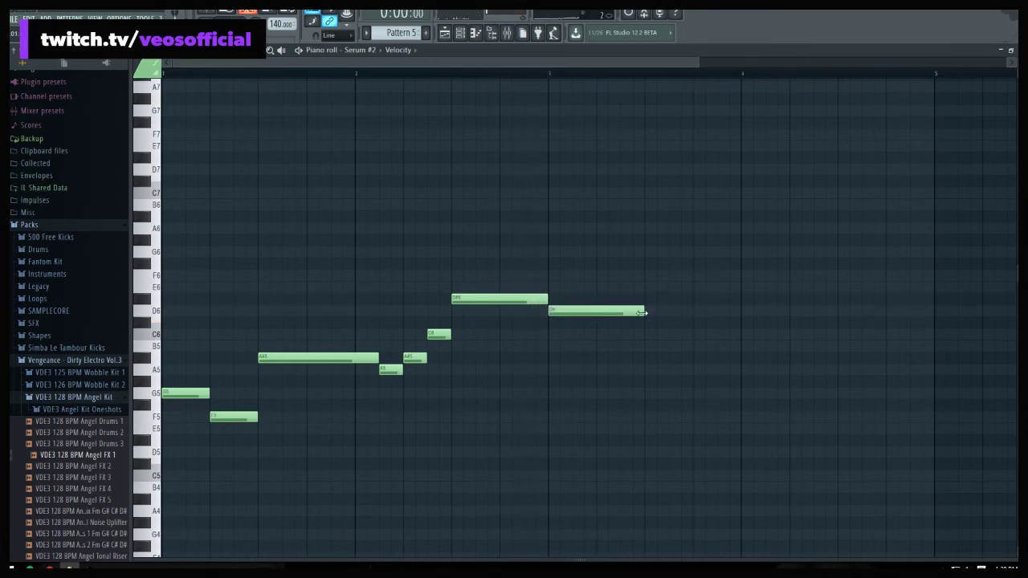
pyautogui.moveTo(642, 313); pyautogui.dragTo(593, 311)
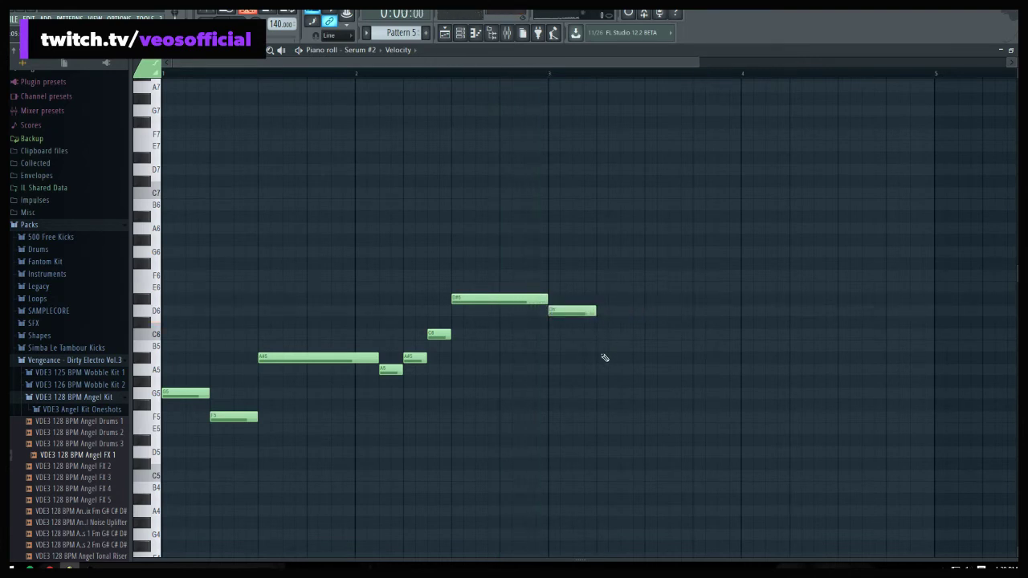
pyautogui.moveTo(607, 348); pyautogui.dragTo(610, 335)
pyautogui.press('space')
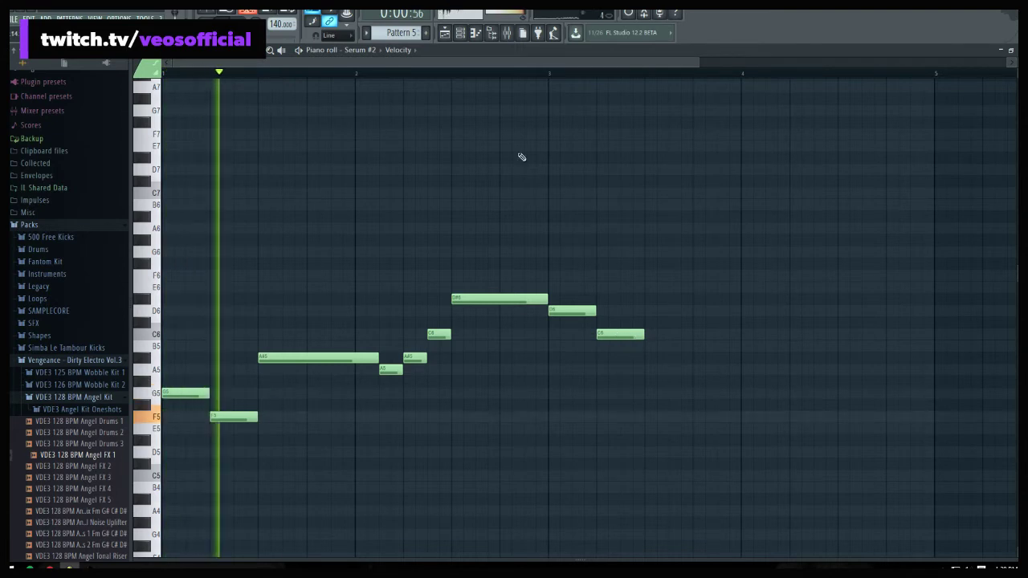
pyautogui.scroll(-1, 509, 77)
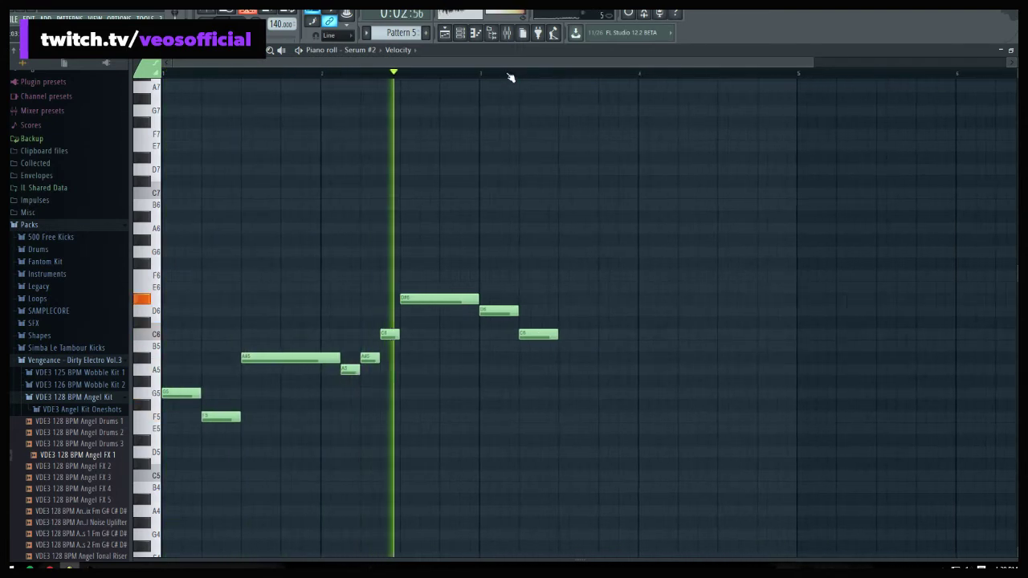
pyautogui.scroll(-2, 509, 76)
pyautogui.press('space')
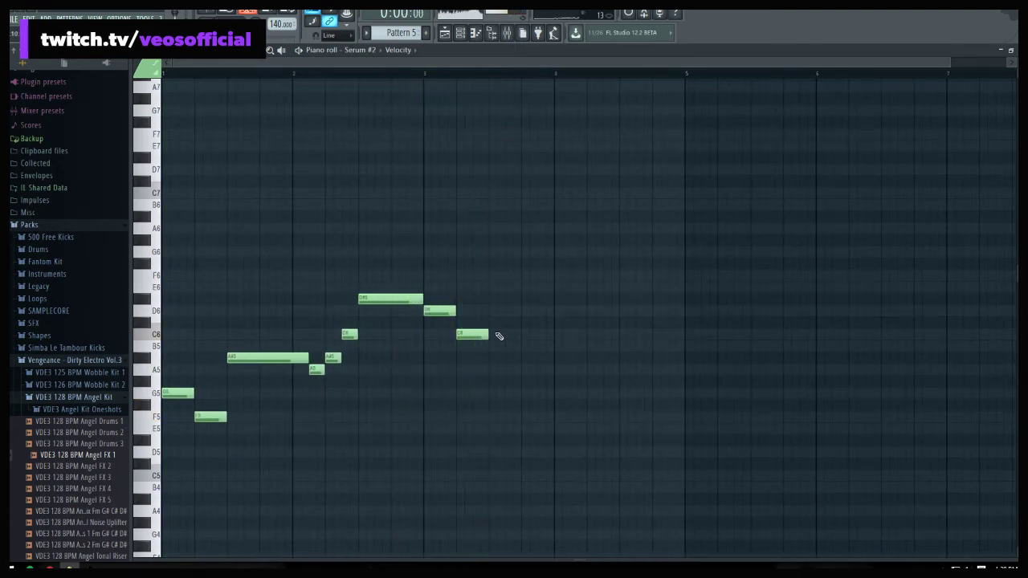
# Add a two-and-a-half-beat A#5 note on the third beat of bar 3, follow it with an equally long E6 note, and play the pattern
pyautogui.click(491, 275)
pyautogui.press('space')
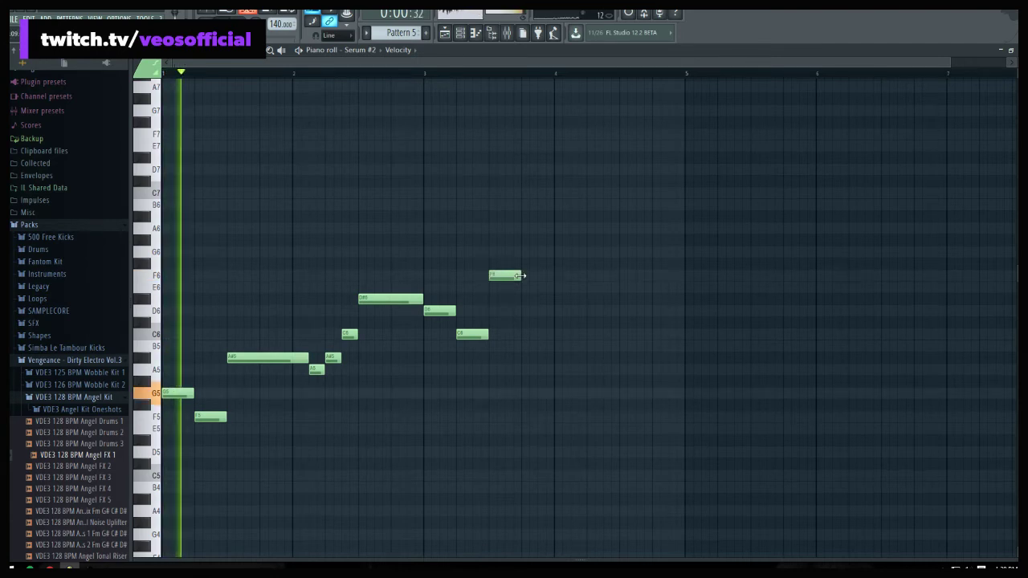
pyautogui.moveTo(521, 275); pyautogui.dragTo(553, 366)
pyautogui.press('space')
pyautogui.click(579, 287)
pyautogui.press('space')
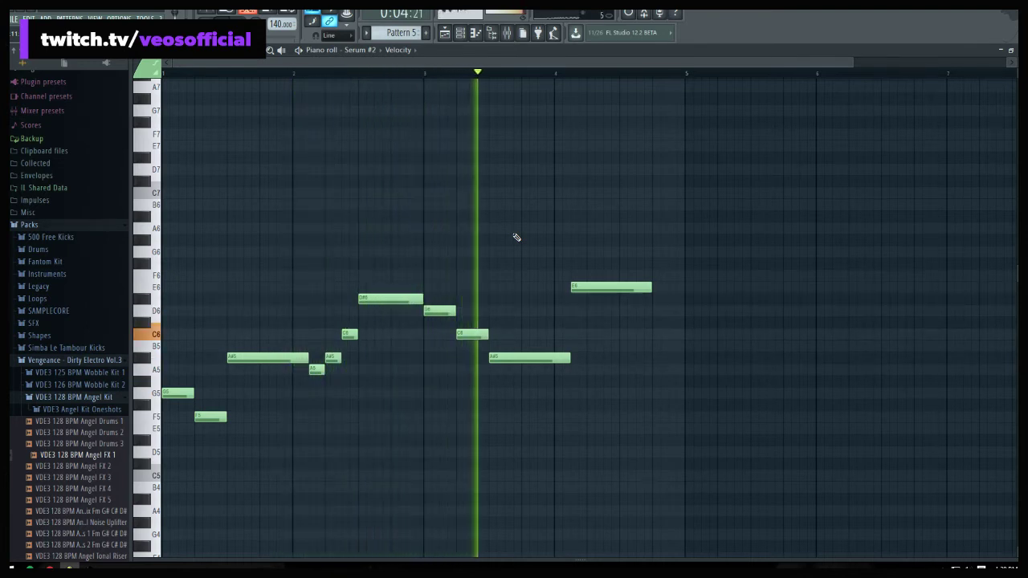
pyautogui.press('space')
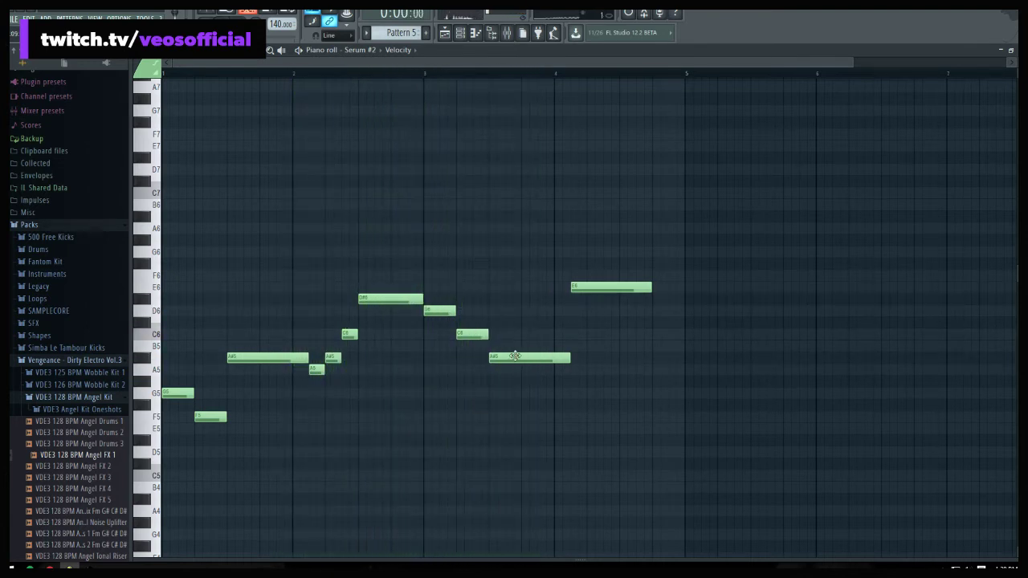
# Raise the long A#5 note in bar 3, auditioning it at D#6 before placing it on F6
pyautogui.moveTo(515, 356); pyautogui.dragTo(516, 297)
pyautogui.press('space')
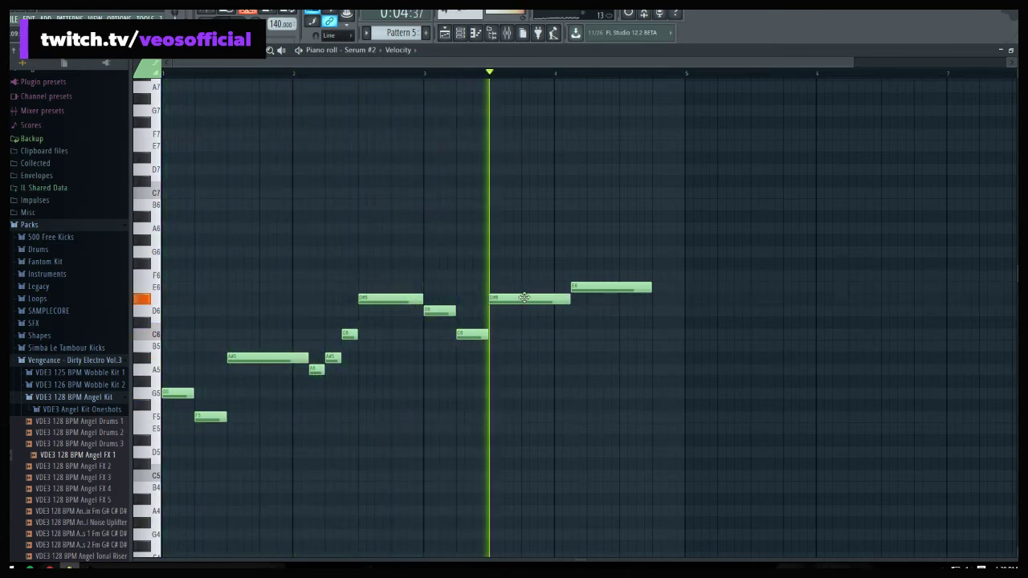
pyautogui.press('space')
pyautogui.moveTo(524, 298); pyautogui.dragTo(524, 274)
pyautogui.press('space')
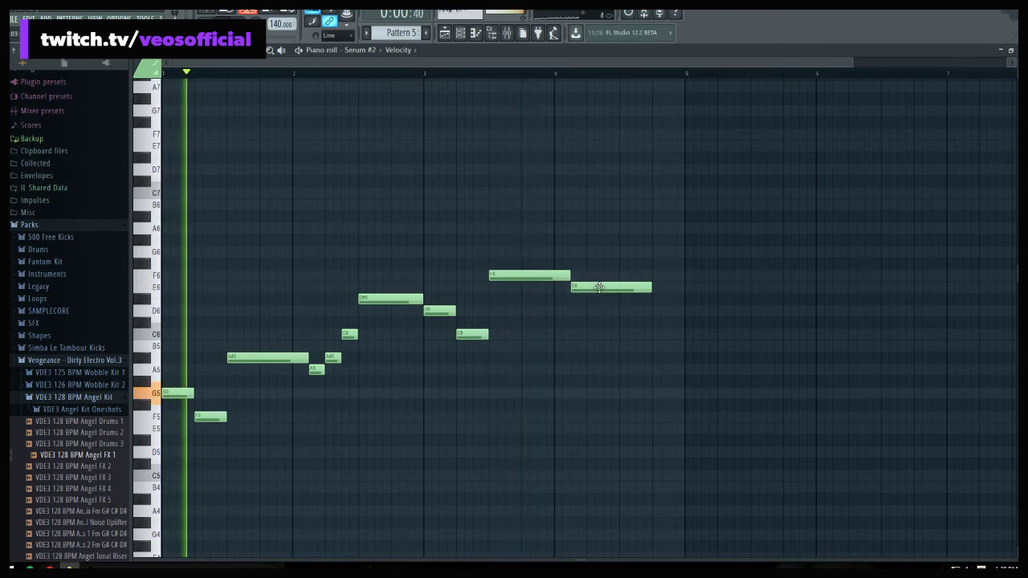
# Shorten the bar 4 E6 note to half a beat, lower it to D#6 and add a half-beat D6 note after it
pyautogui.moveTo(650, 288); pyautogui.dragTo(577, 302)
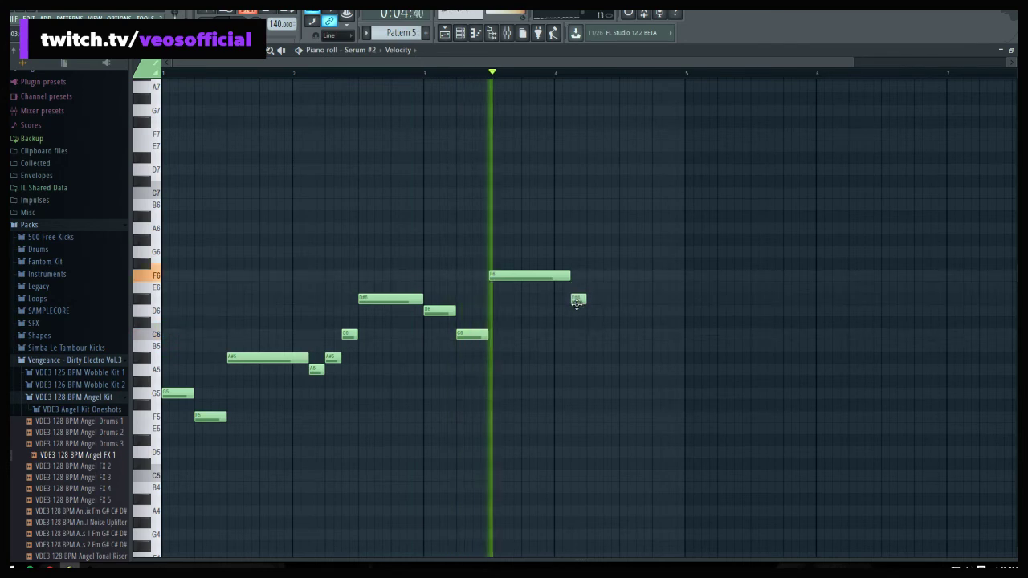
pyautogui.press('space')
pyautogui.click(593, 311)
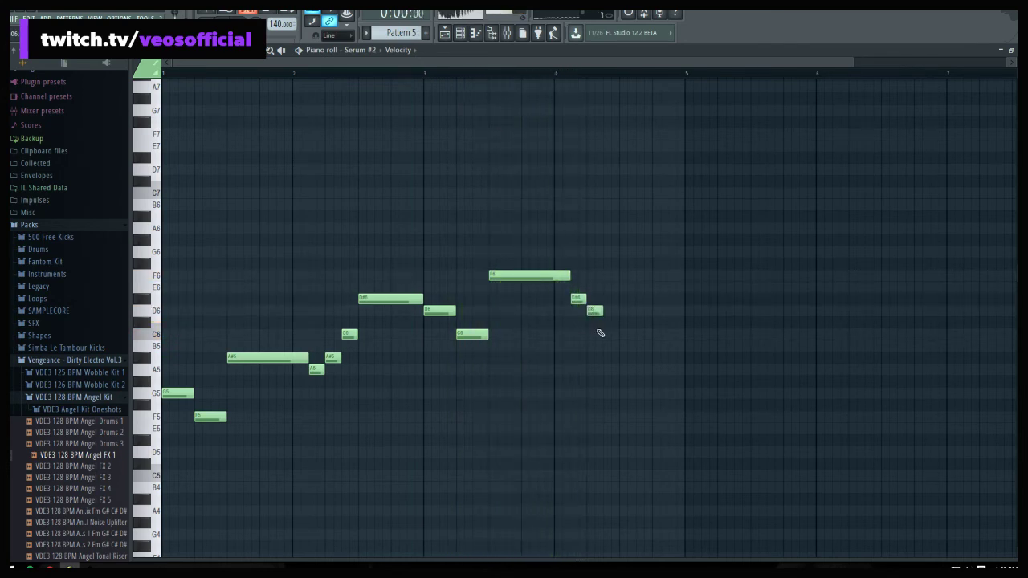
# Complete the descending run with half-beat C6, A#5 and A5 notes and a one-beat F5 note ending bar 4, and play it
pyautogui.click(608, 334)
pyautogui.click(618, 359)
pyautogui.moveTo(619, 359); pyautogui.dragTo(629, 360)
pyautogui.click(637, 369)
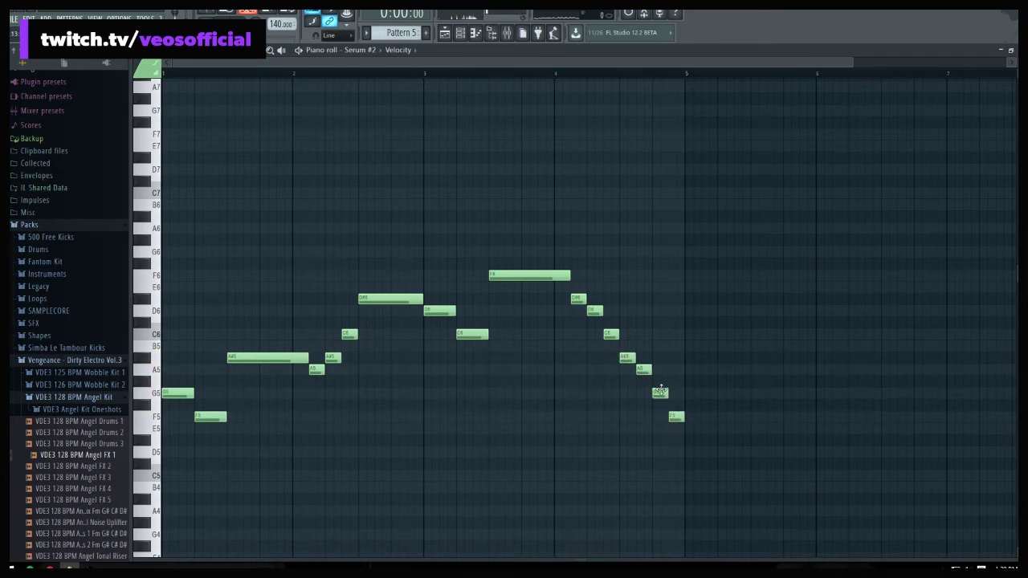
pyautogui.moveTo(660, 391); pyautogui.dragTo(688, 419)
pyautogui.press('space')
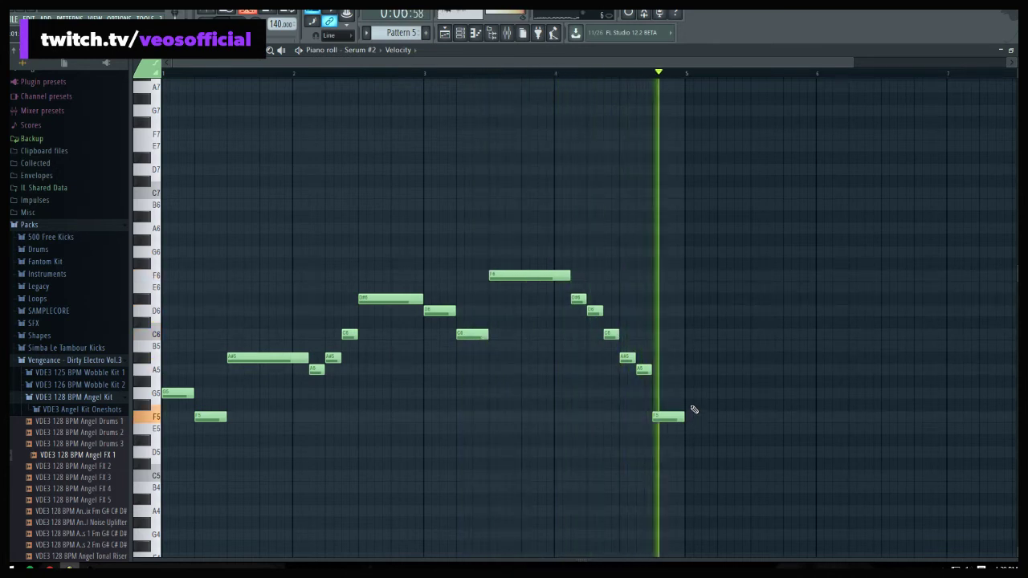
# Duplicate the Pattern 5 clip to bar 5 on Track 5 in the playlist and play the arrangement
pyautogui.click(1021, 50)
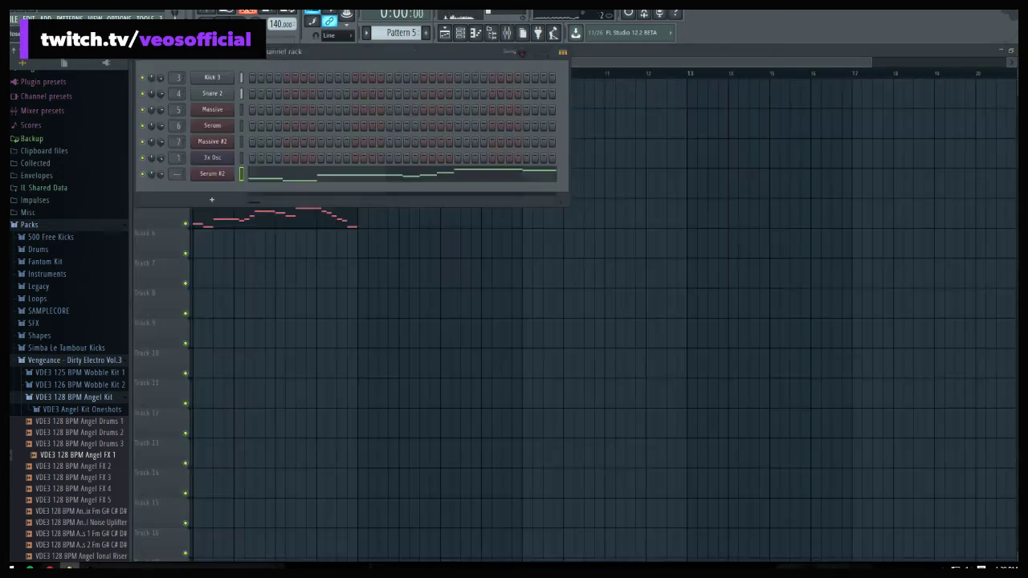
pyautogui.click(564, 50)
pyautogui.moveTo(279, 207); pyautogui.dragTo(439, 230)
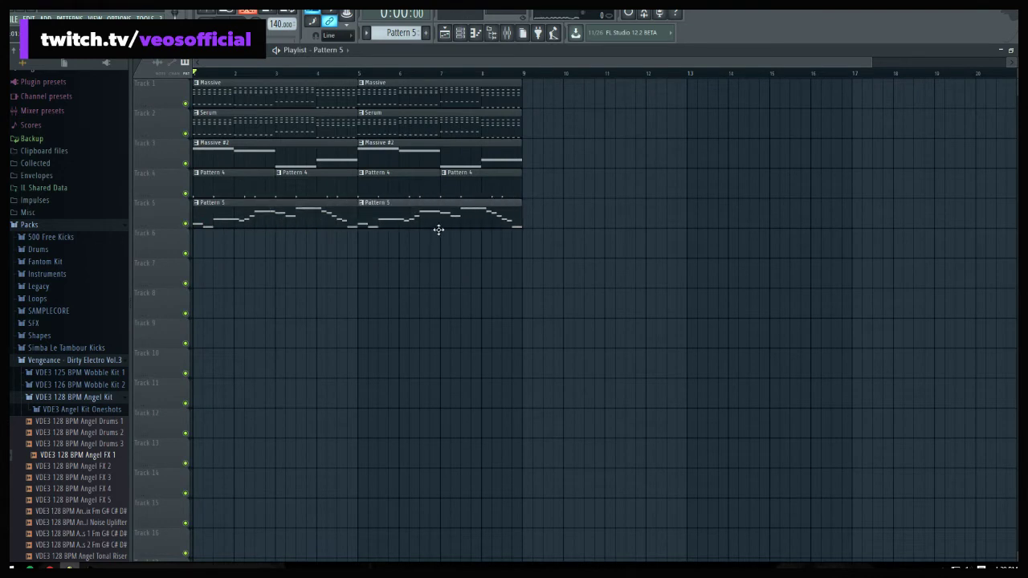
pyautogui.press('space')
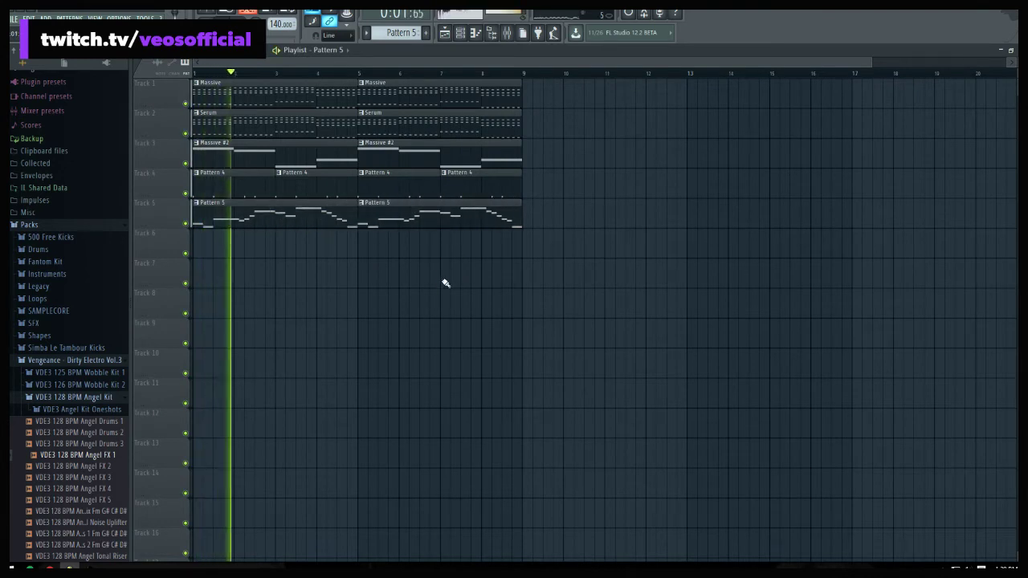
# Assign Serum #2 to mixer insert 8, route that insert to the SIDECHAIN track instead of the master, and play the song
pyautogui.press('F9')
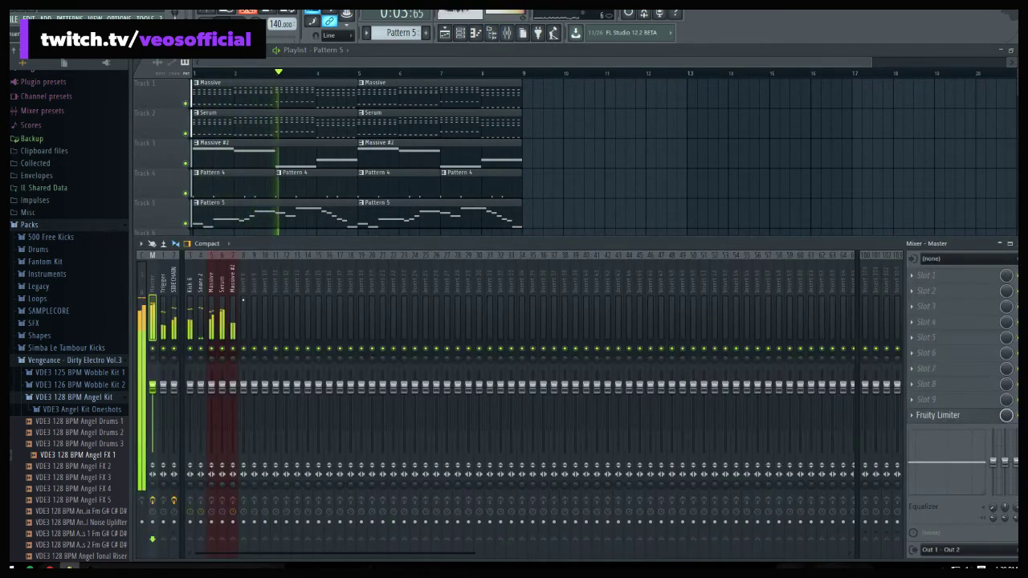
pyautogui.rightClick(250, 254)
pyautogui.moveTo(276, 315)
pyautogui.click(386, 314)
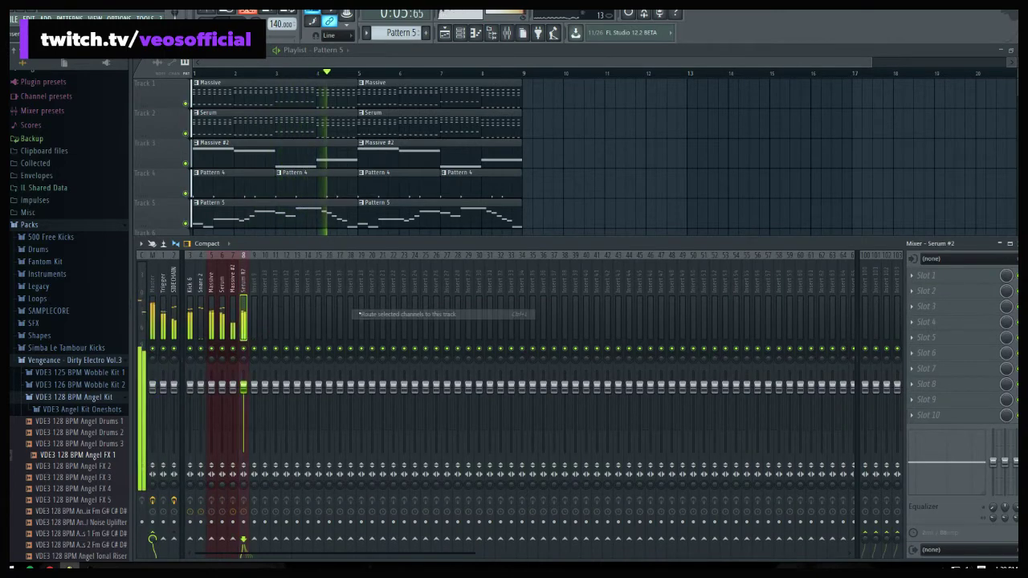
pyautogui.click(173, 536)
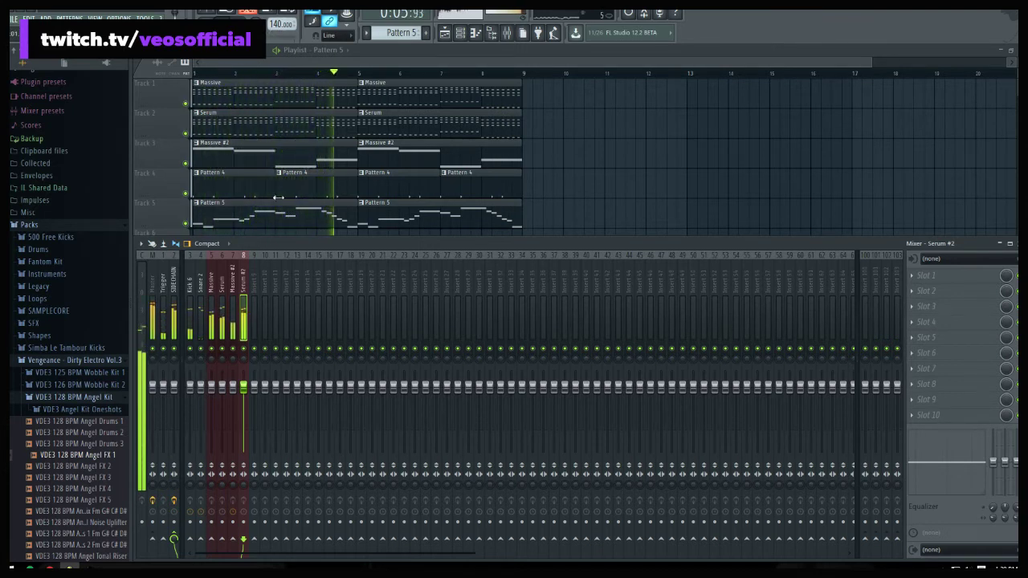
pyautogui.press('space')
# Review the Pattern 5 melody in the piano roll and play it back
pyautogui.press('space')
pyautogui.press('F9')
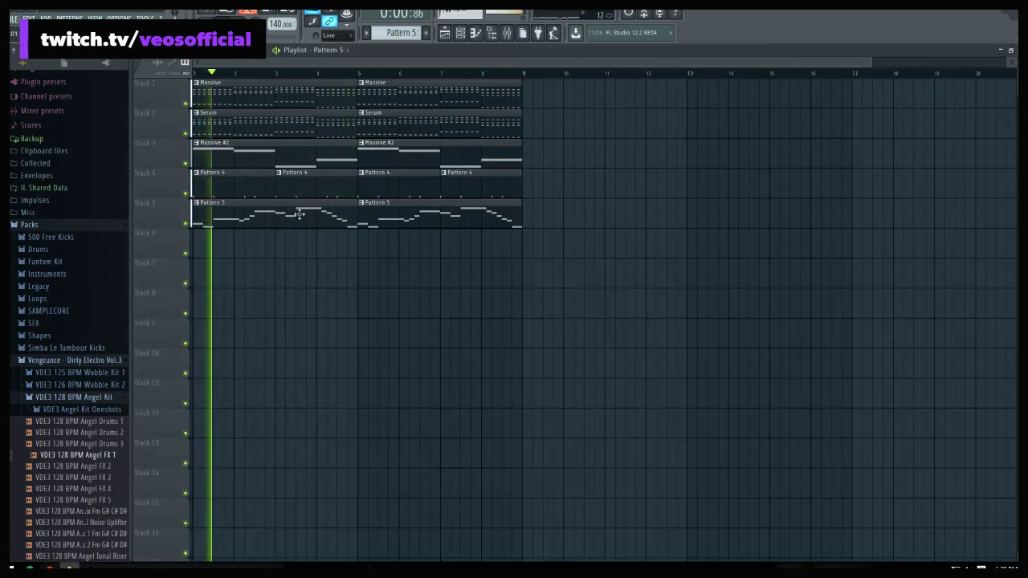
pyautogui.press('space')
pyautogui.doubleClick(298, 214)
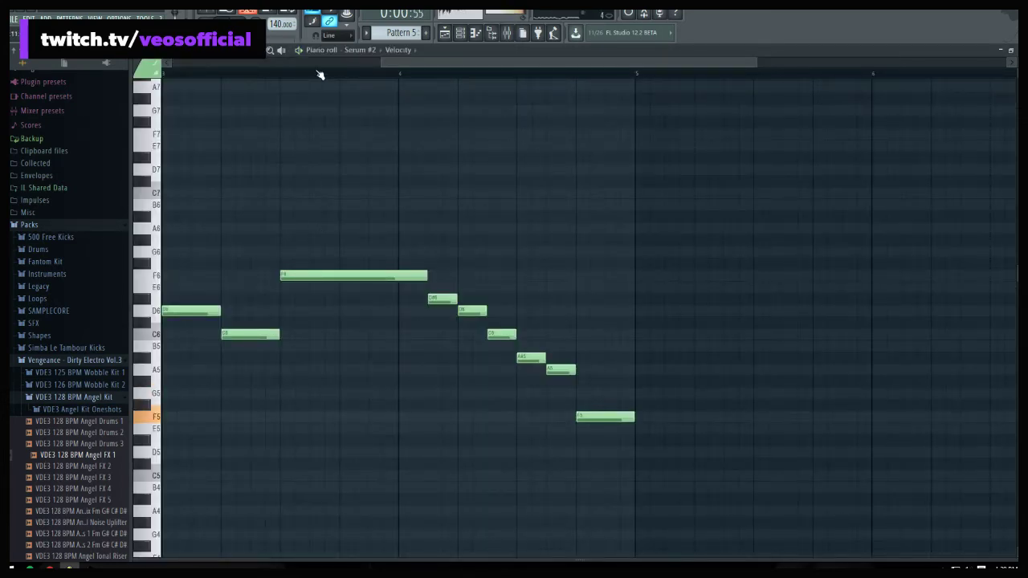
pyautogui.scroll(-5, 319, 74)
pyautogui.press('space')
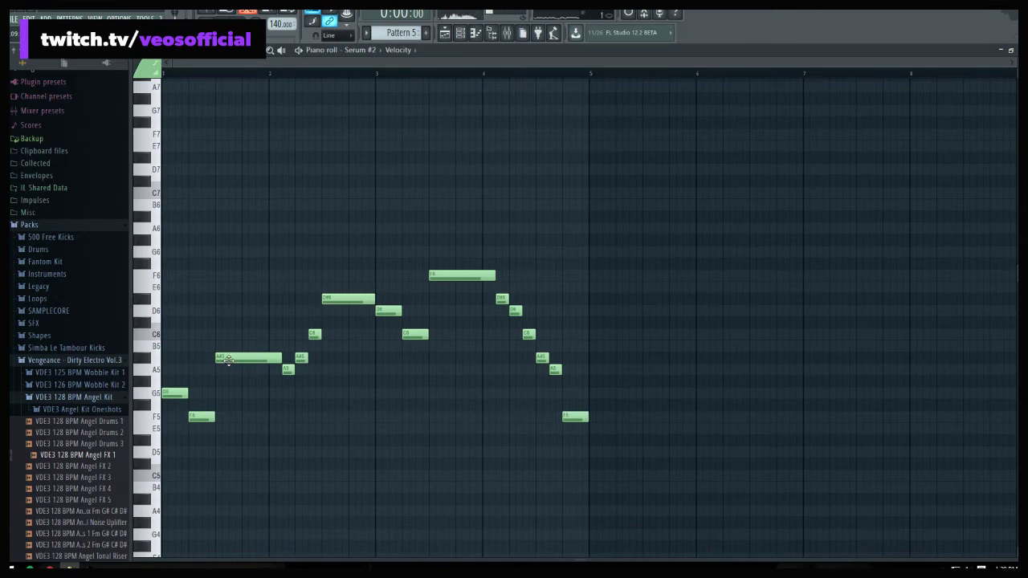
pyautogui.press('space')
pyautogui.press('F7')
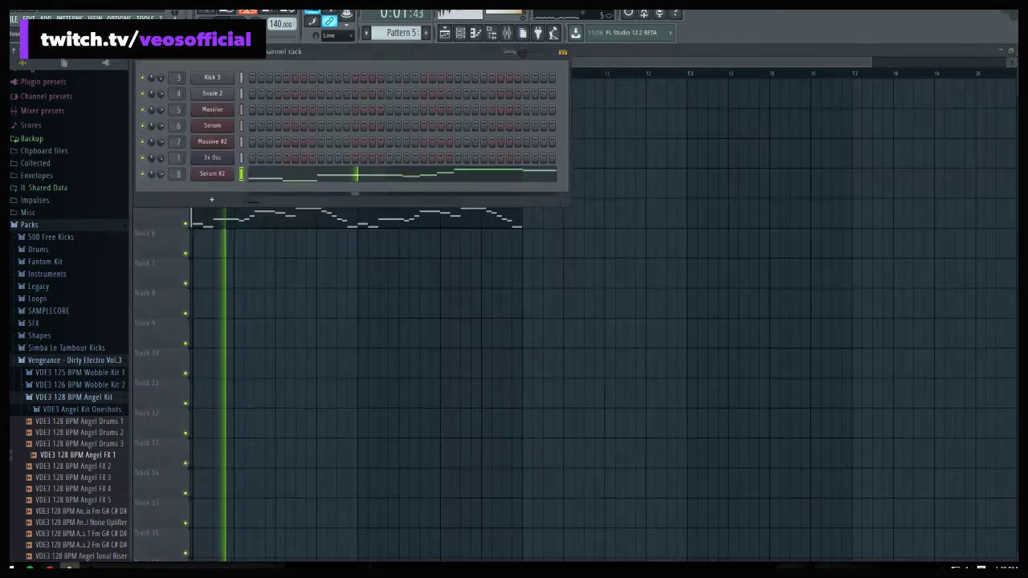
# Turn on always-active portamento in Serum #2 and adjust the portamento time while the song plays
pyautogui.press('space')
pyautogui.click(223, 177)
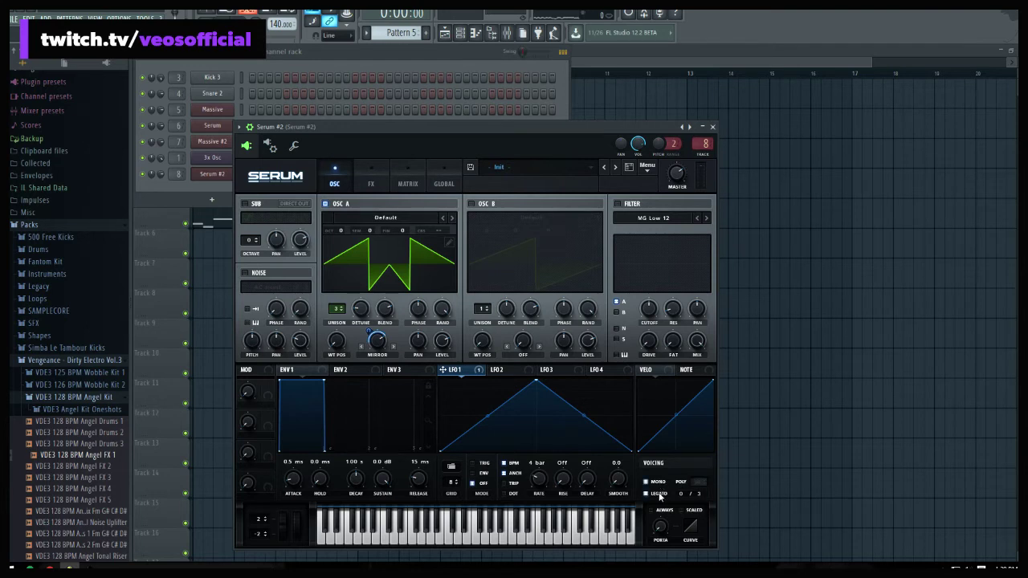
pyautogui.press('space')
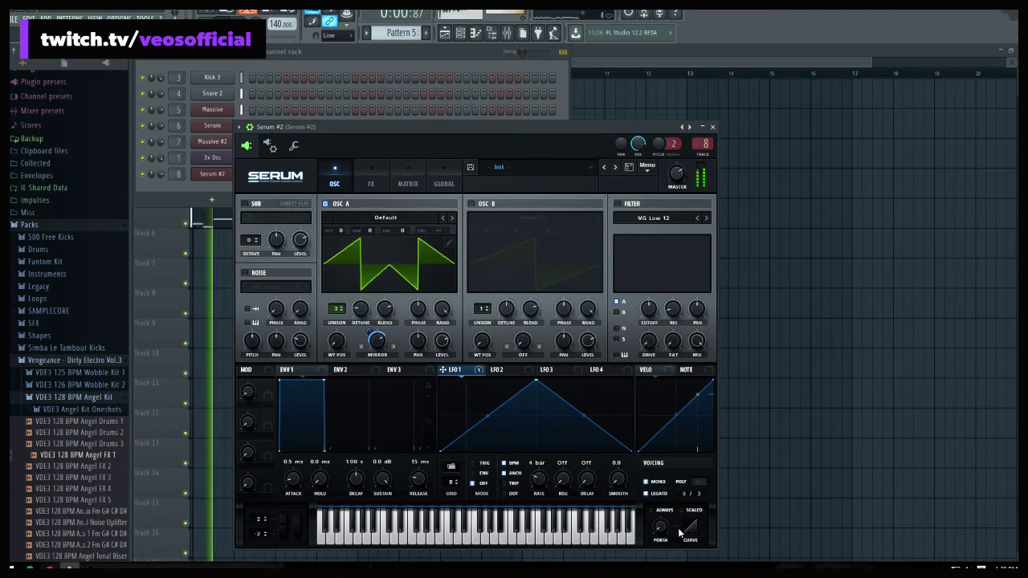
pyautogui.moveTo(660, 521); pyautogui.dragTo(664, 504)
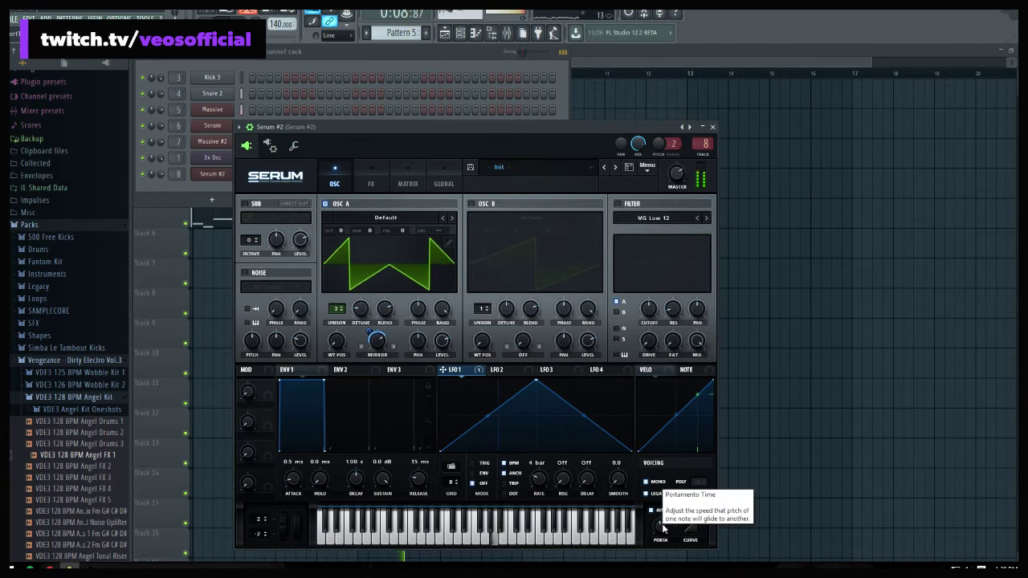
pyautogui.moveTo(664, 528); pyautogui.dragTo(663, 540)
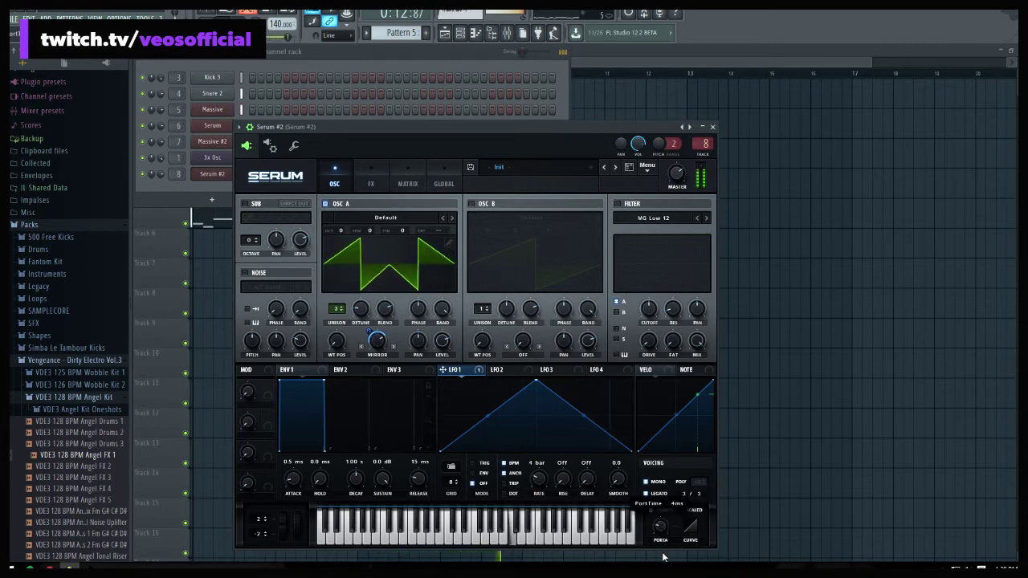
pyautogui.moveTo(663, 556); pyautogui.dragTo(662, 543)
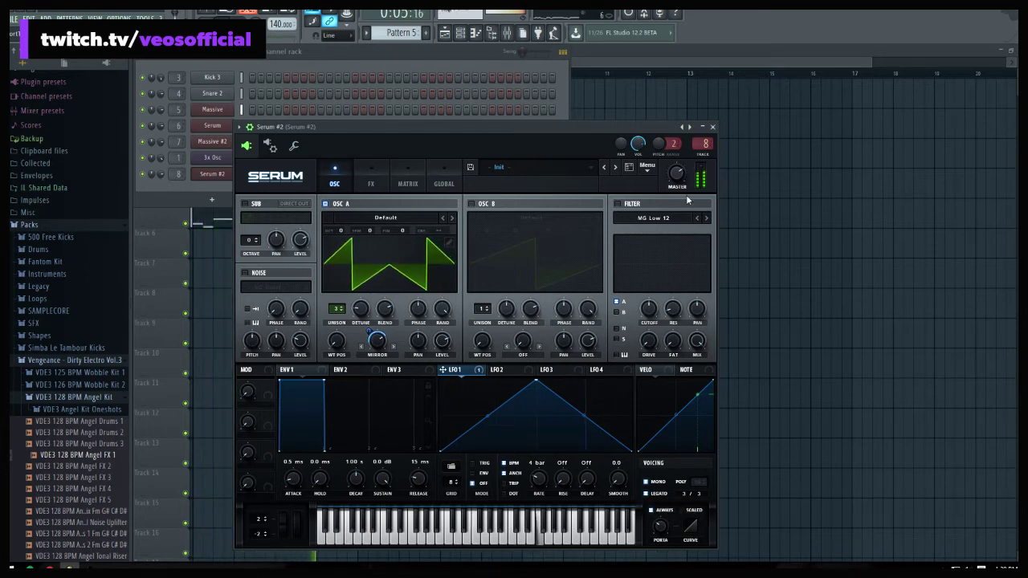
pyautogui.click(713, 128)
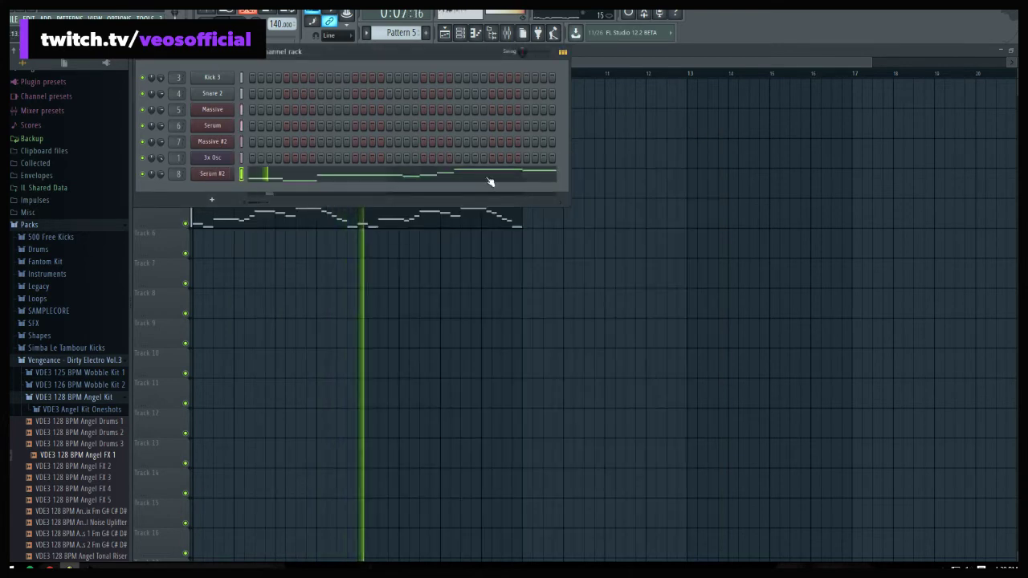
# Enable oscillator B in Serum #2 and load the Basic Shapes wavetable from the Analog category
pyautogui.click(210, 173)
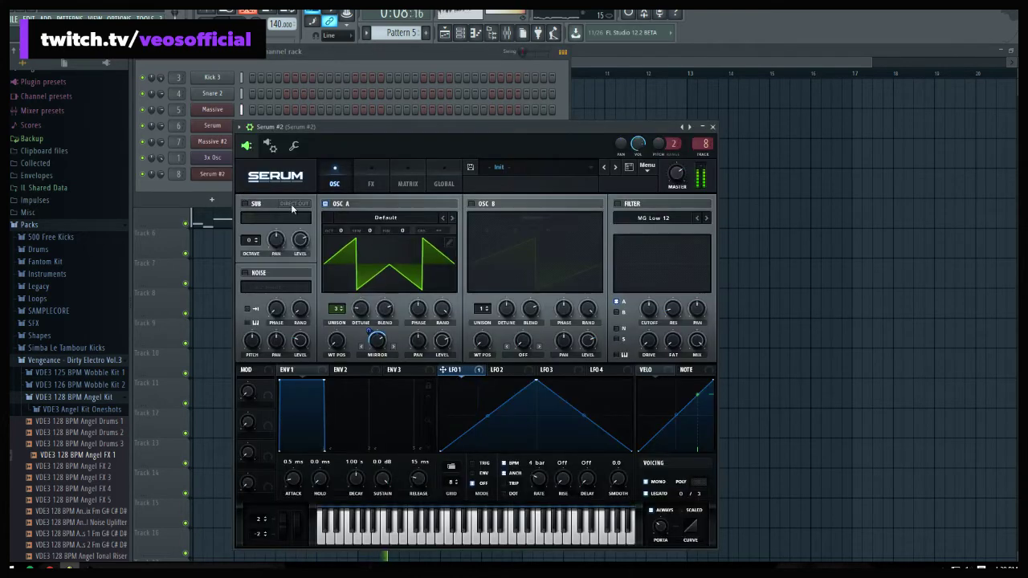
pyautogui.click(471, 204)
pyautogui.click(531, 218)
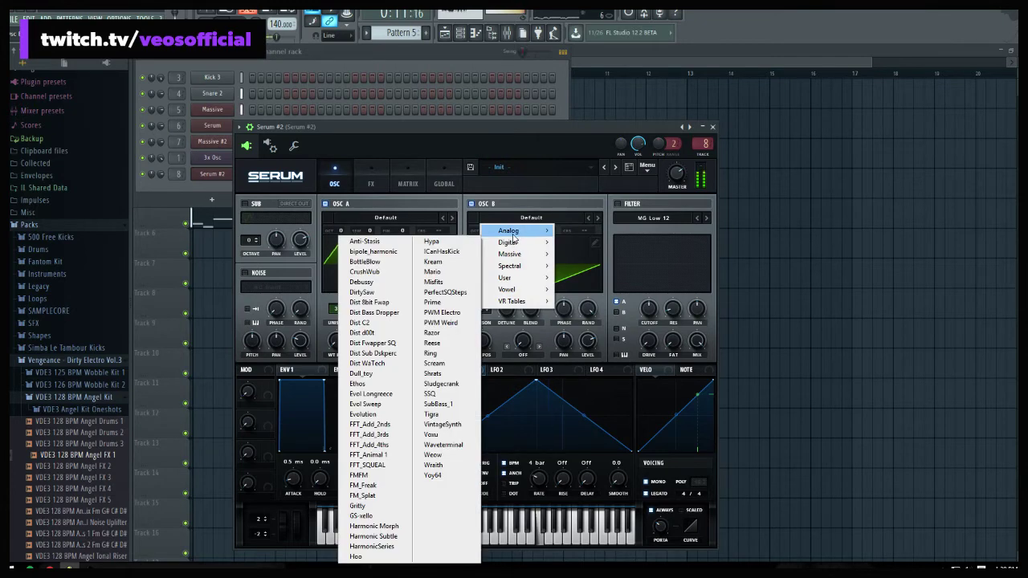
pyautogui.moveTo(508, 231)
pyautogui.click(362, 261)
# Move oscillator B's wavetable position to the square wave and lower the oscillator's level
pyautogui.moveTo(482, 341); pyautogui.dragTo(484, 289)
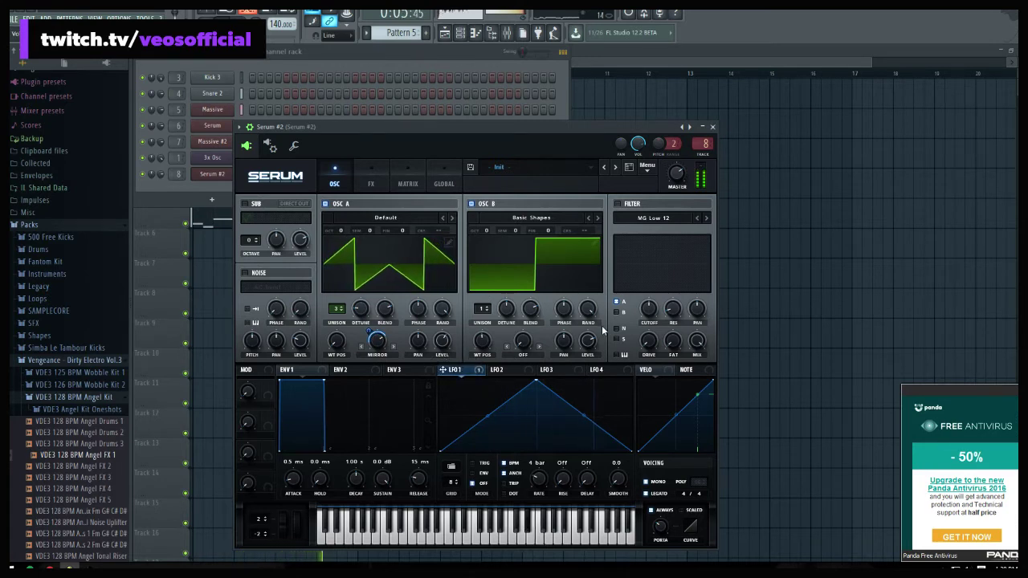
pyautogui.moveTo(589, 343); pyautogui.dragTo(590, 372)
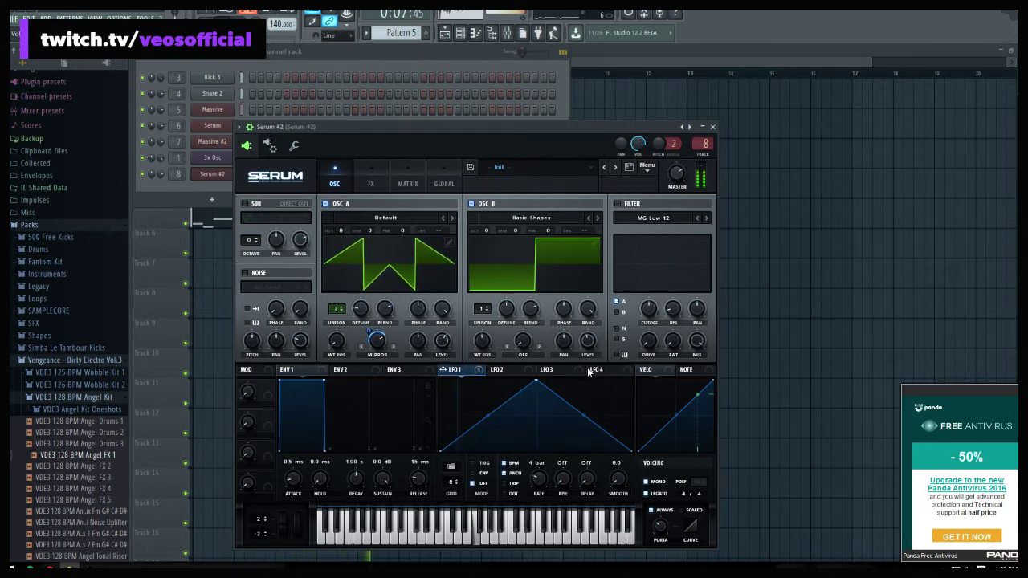
# Set LFO 2's rate to 1/16 and assign it to oscillator A's semitone pitch in Serum #2
pyautogui.click(504, 369)
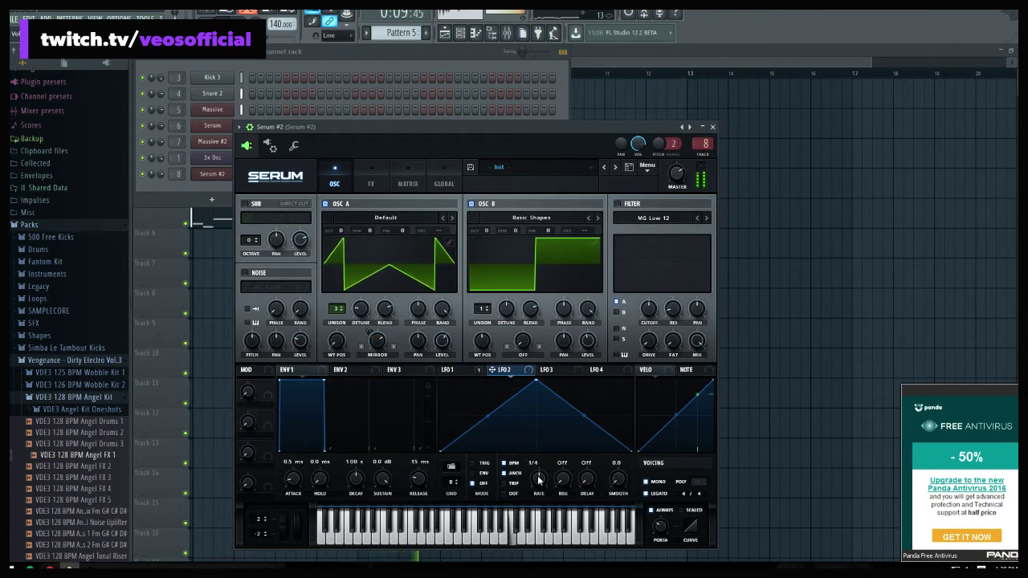
pyautogui.moveTo(540, 480); pyautogui.dragTo(543, 467)
pyautogui.moveTo(504, 372); pyautogui.dragTo(378, 290)
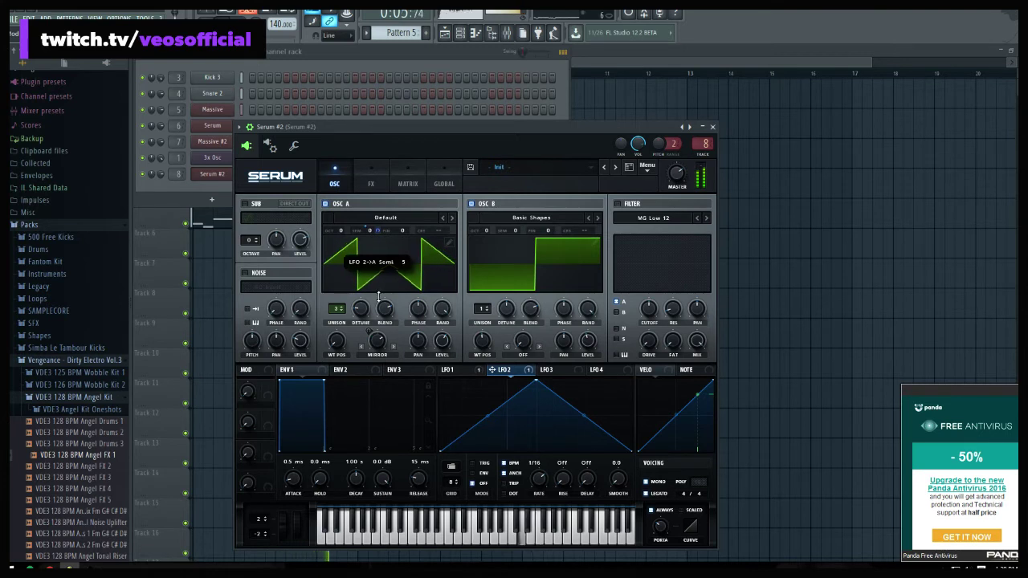
# Switch off oscillator B and set LFO 2's tempo-synced rate to 1/8 during playback
pyautogui.click(474, 204)
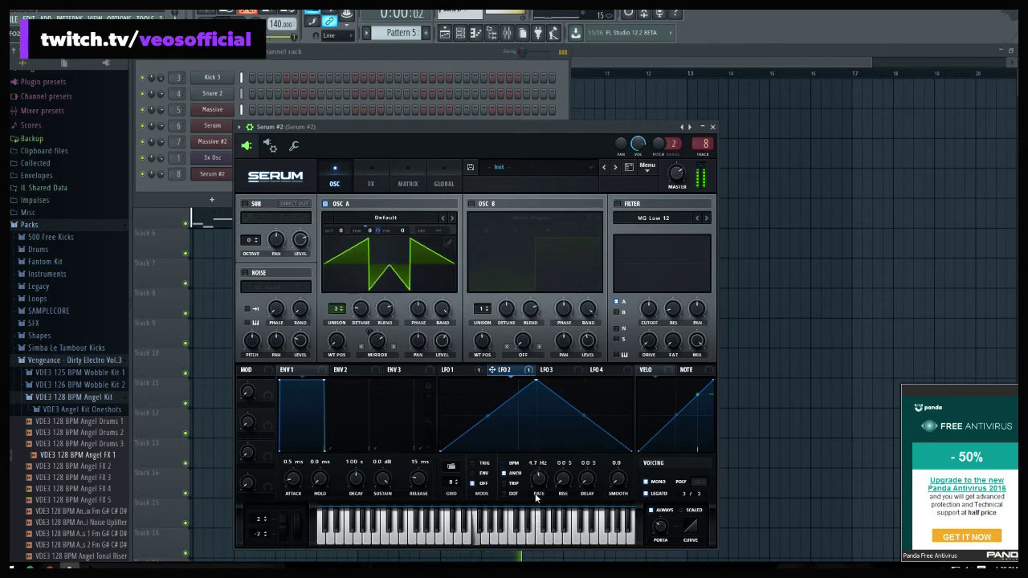
pyautogui.moveTo(537, 498)
pyautogui.mouseDown()
pyautogui.moveTo(539, 468)
pyautogui.moveTo(540, 480)
pyautogui.mouseUp()
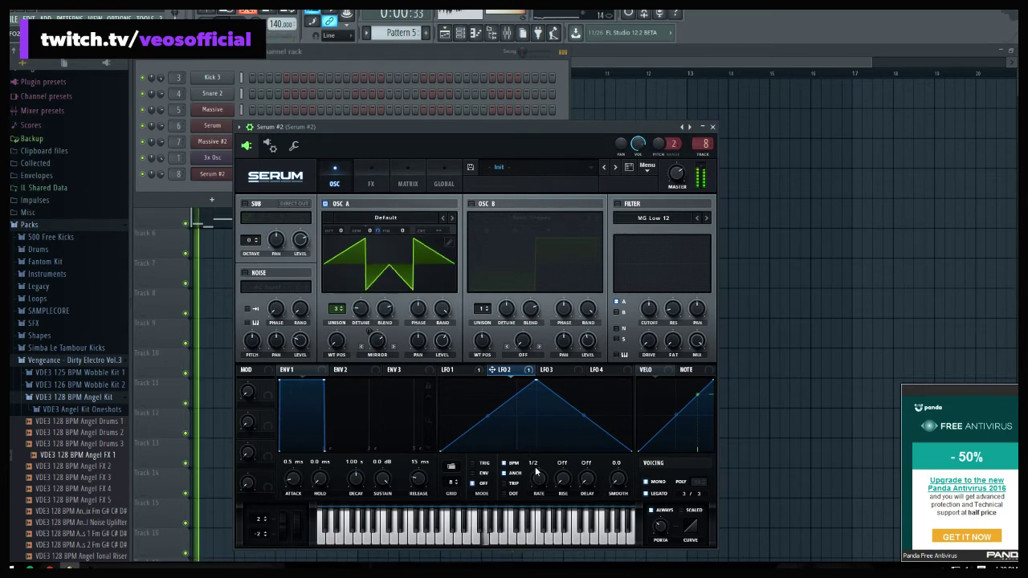
pyautogui.moveTo(540, 476); pyautogui.dragTo(540, 466)
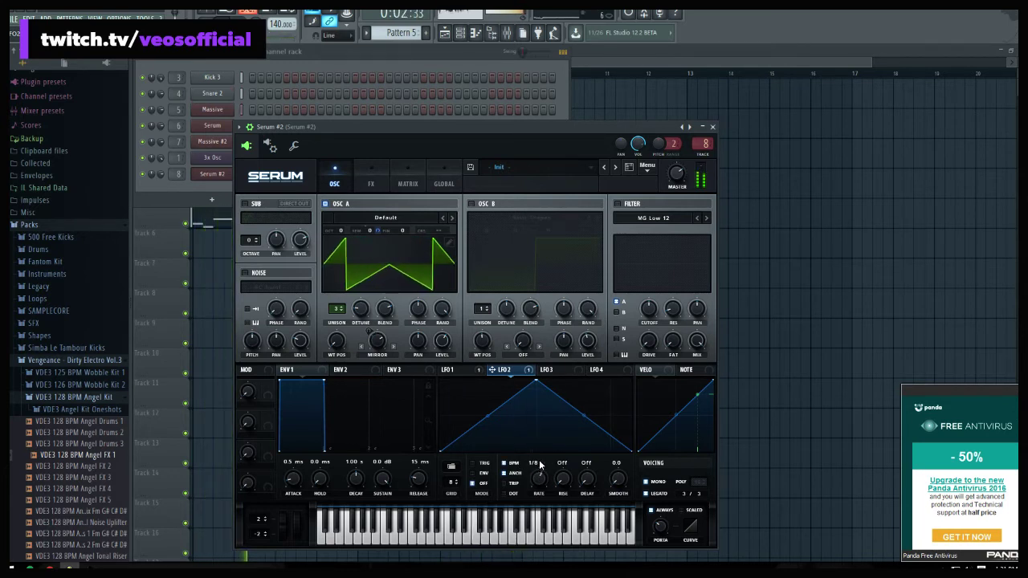
# Re-enable oscillator B and modulate its semitone pitch with LFO 2, adjusting the modulation amount
pyautogui.click(483, 206)
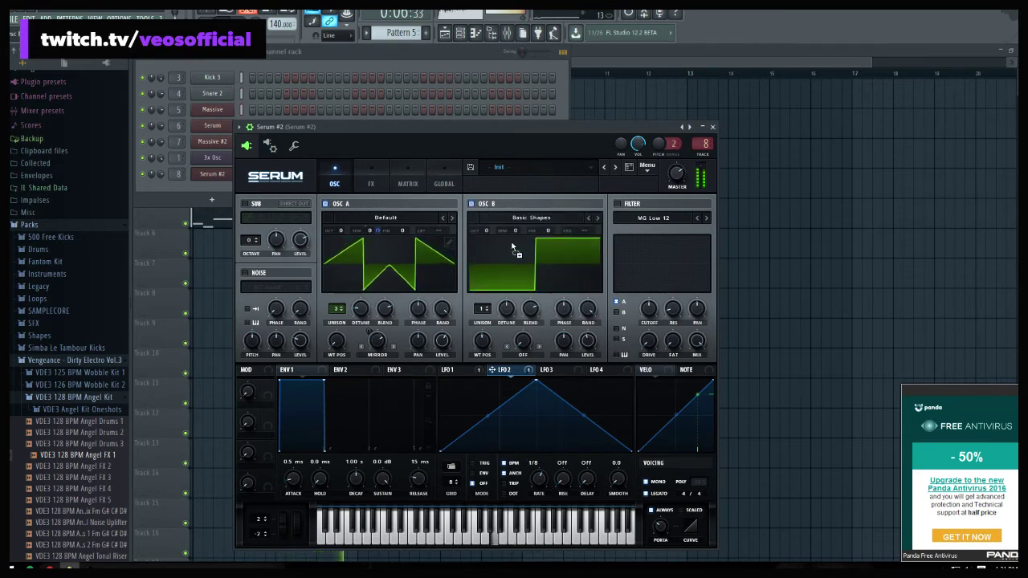
pyautogui.moveTo(520, 232); pyautogui.dragTo(523, 246)
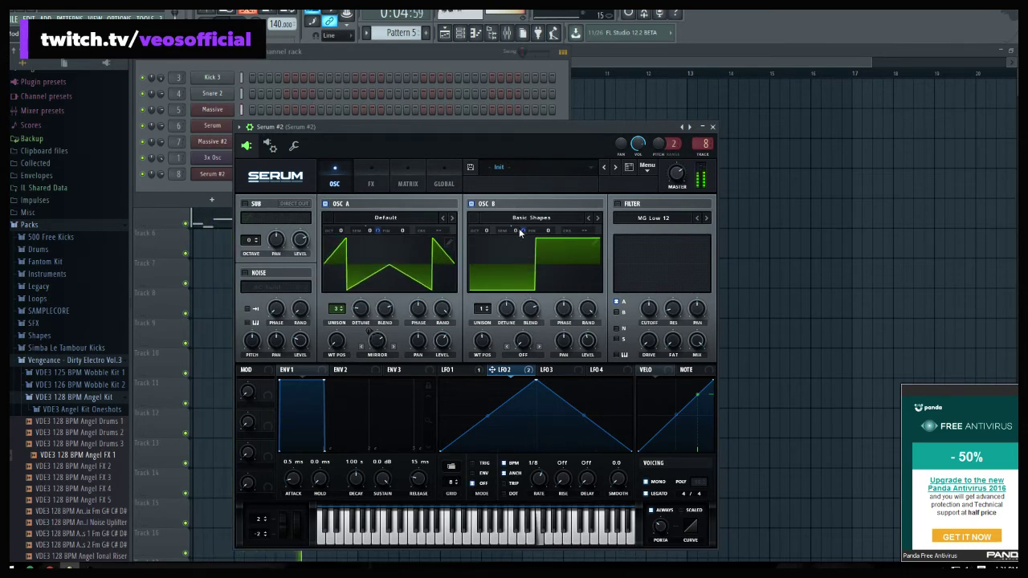
pyautogui.moveTo(520, 230); pyautogui.dragTo(521, 245)
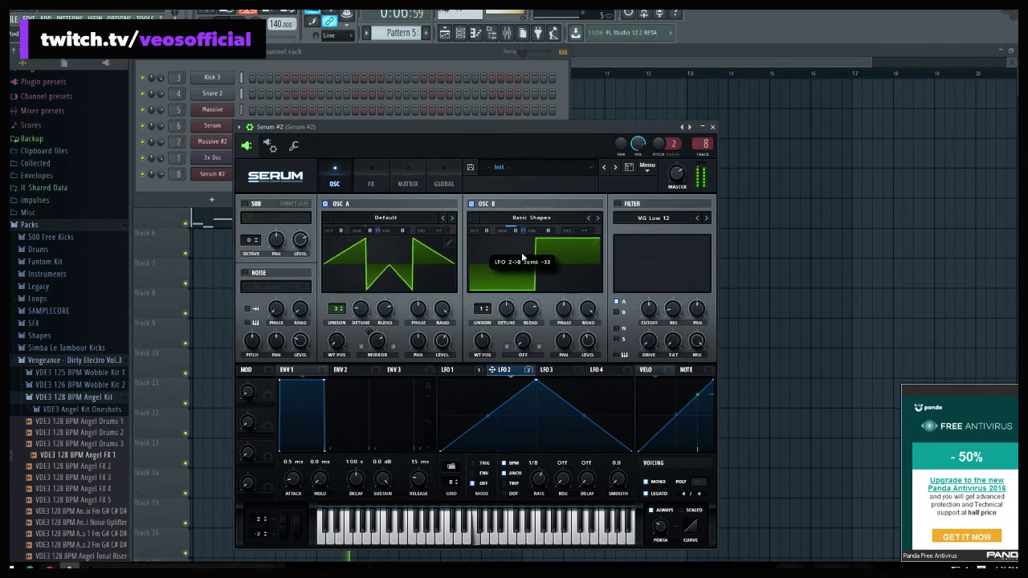
# Remove the LFO 2 modulation from both oscillators' semitone settings and close Serum #2
pyautogui.rightClick(519, 230)
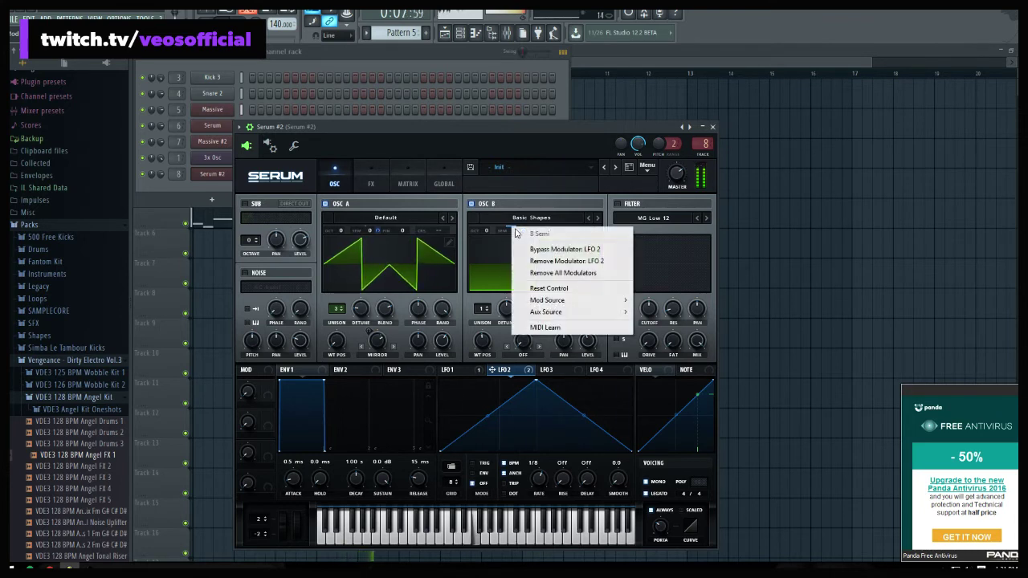
pyautogui.click(570, 287)
pyautogui.rightClick(374, 230)
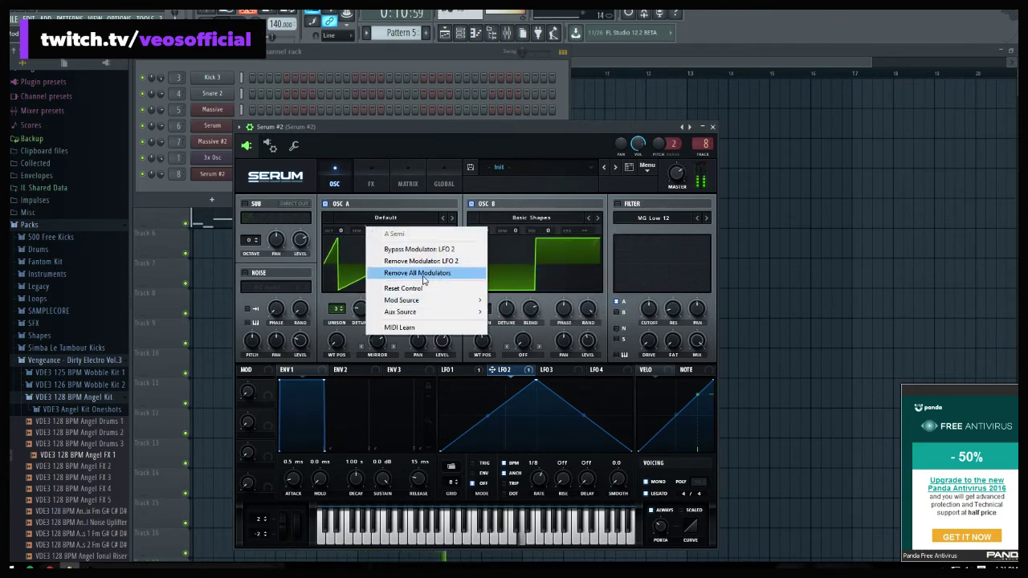
pyautogui.click(423, 274)
pyautogui.click(712, 127)
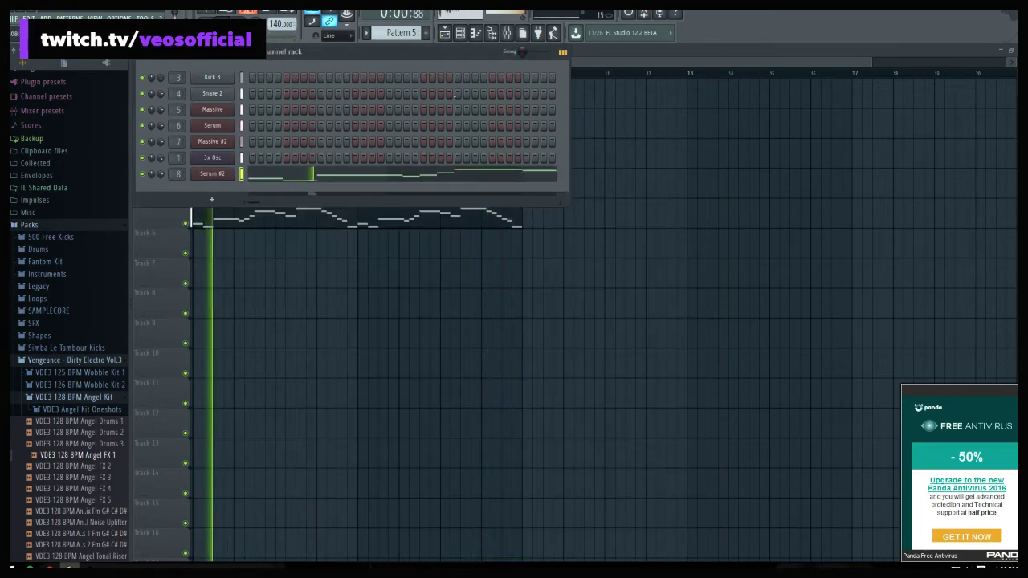
# Lower the Serum #2 track slightly in the mixer and raise the Massive #2 track
pyautogui.press('F9')
pyautogui.moveTo(247, 394); pyautogui.dragTo(245, 406)
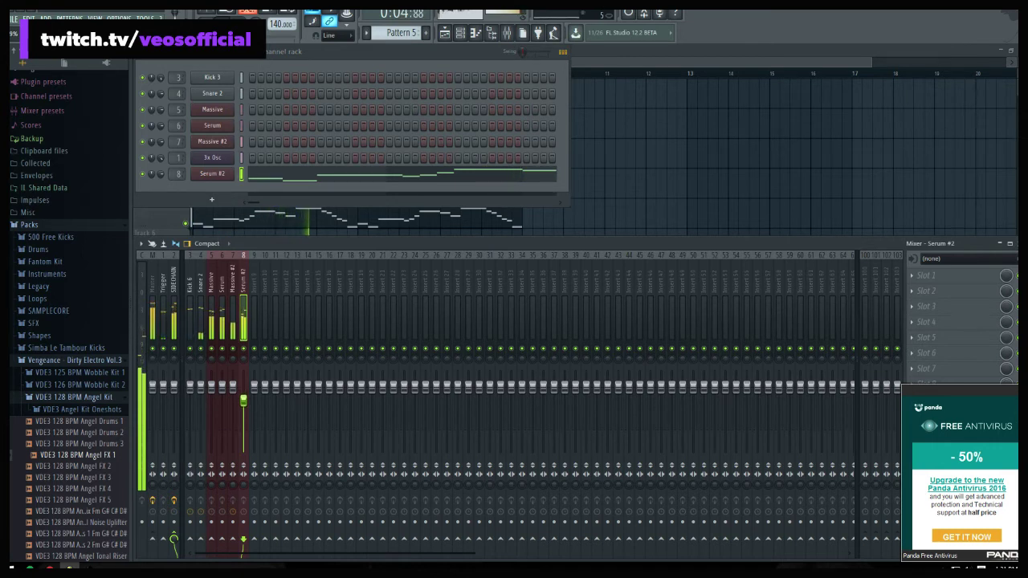
pyautogui.moveTo(243, 397); pyautogui.dragTo(243, 395)
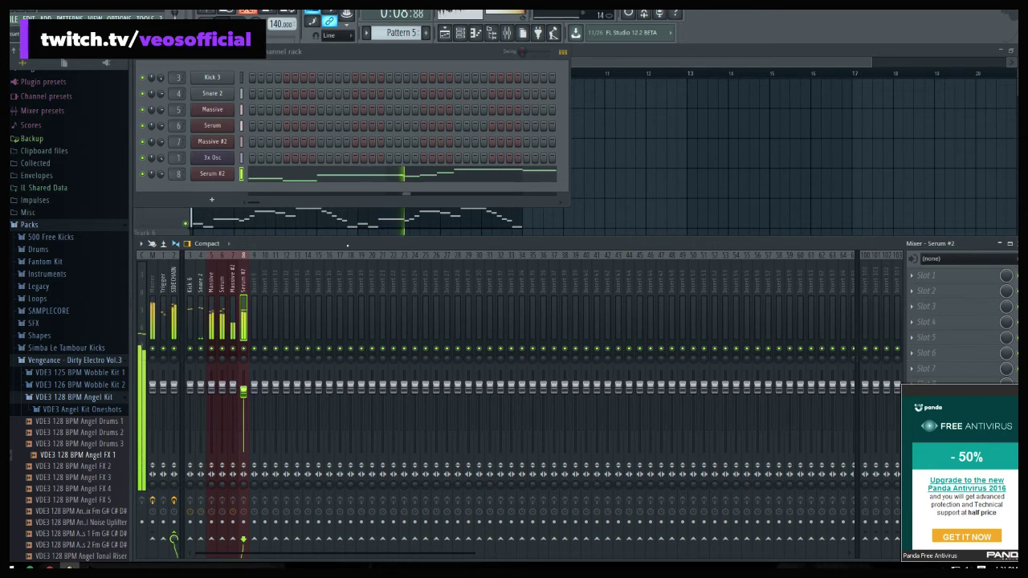
pyautogui.click(233, 388)
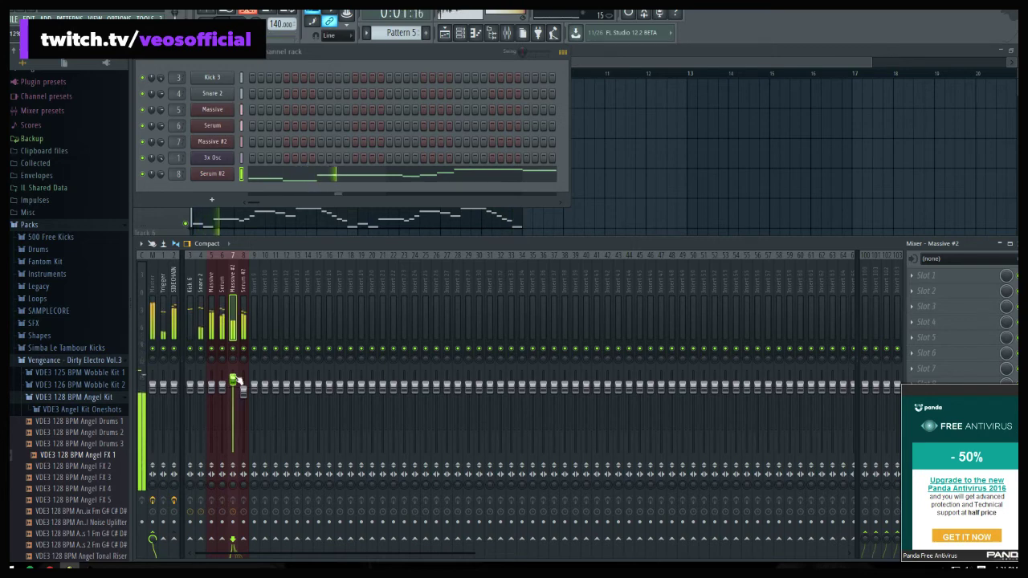
# Open Pattern 5 in the piano roll and duplicate all its melody notes so the copy starts at bar 5
pyautogui.press('F5')
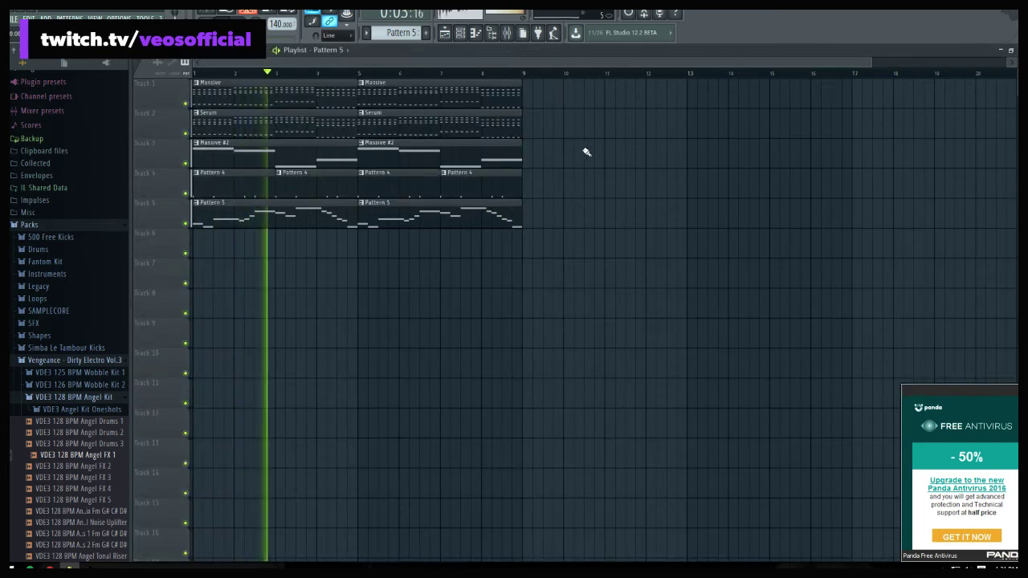
pyautogui.press('space')
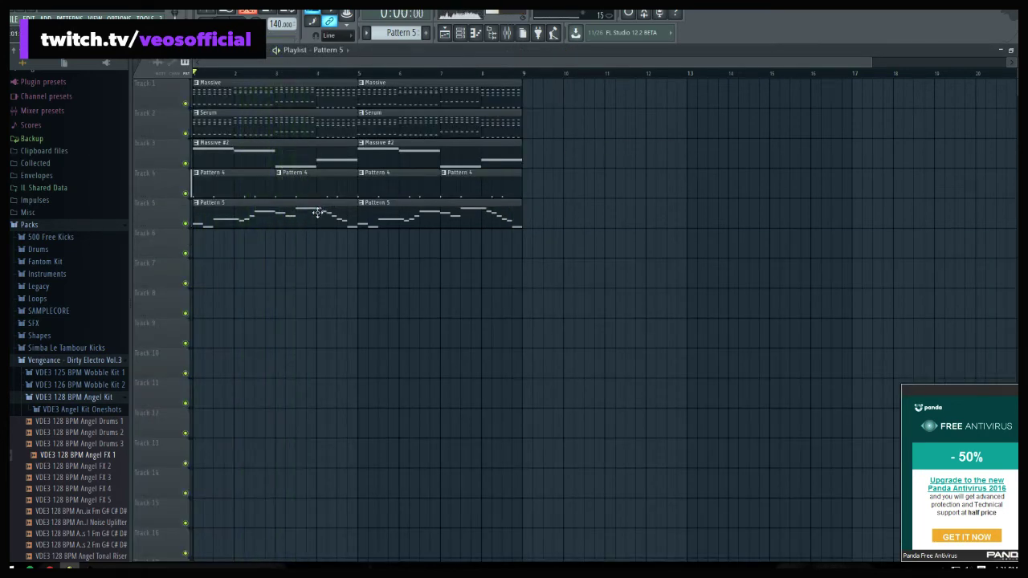
pyautogui.doubleClick(318, 214)
pyautogui.scroll(-4, 324, 73)
pyautogui.press('space')
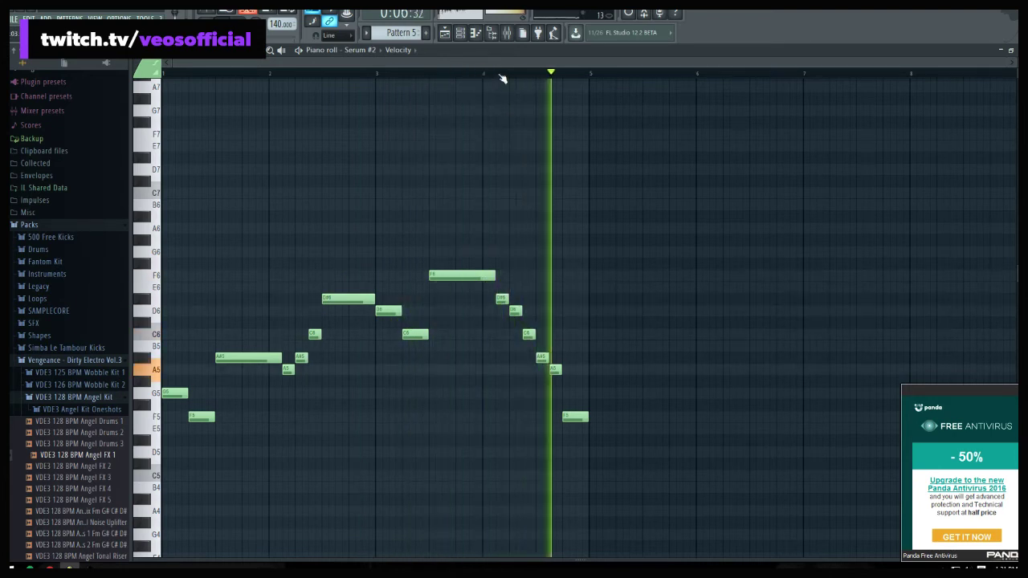
pyautogui.press('space')
pyautogui.hotkey('ctrl', 'a')
pyautogui.hotkey('ctrl', 'b')
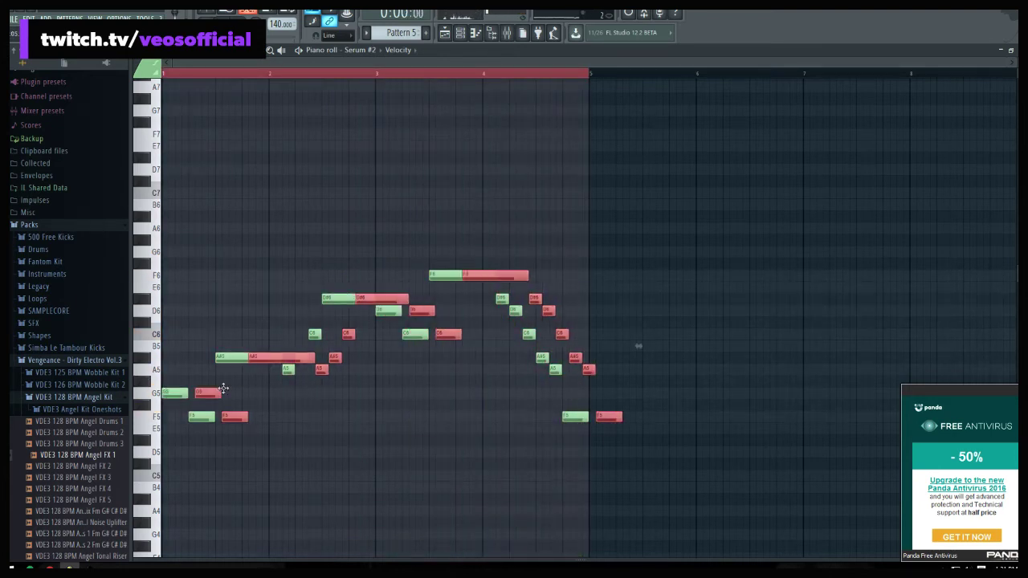
pyautogui.moveTo(599, 384); pyautogui.dragTo(592, 384)
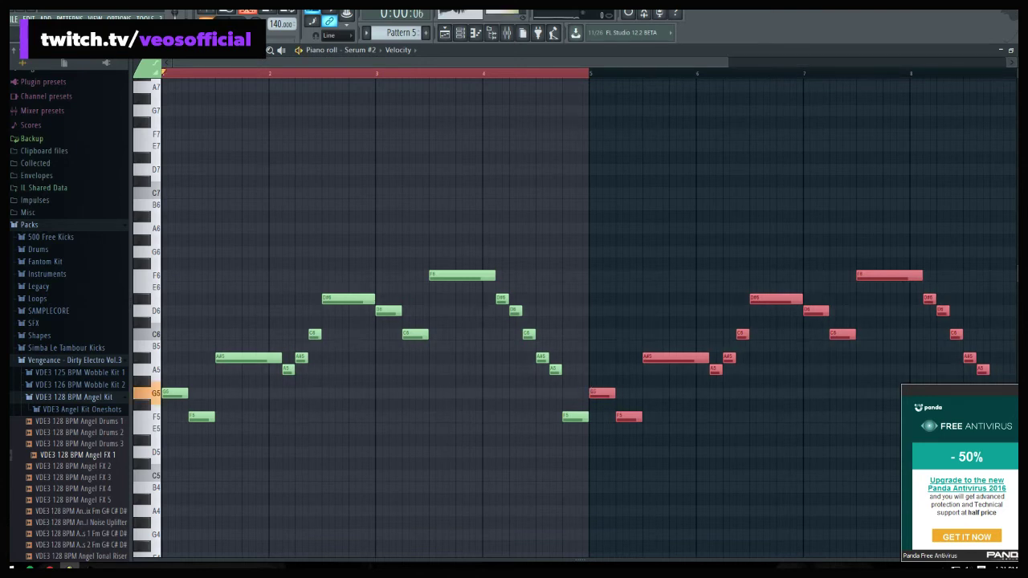
# Move the long F6 note in bar 7 of the duplicated melody down to G5 and play it back
pyautogui.keyDown('ctrl'); pyautogui.click(498, 75); pyautogui.keyUp('ctrl')
pyautogui.scroll(-2, 498, 76)
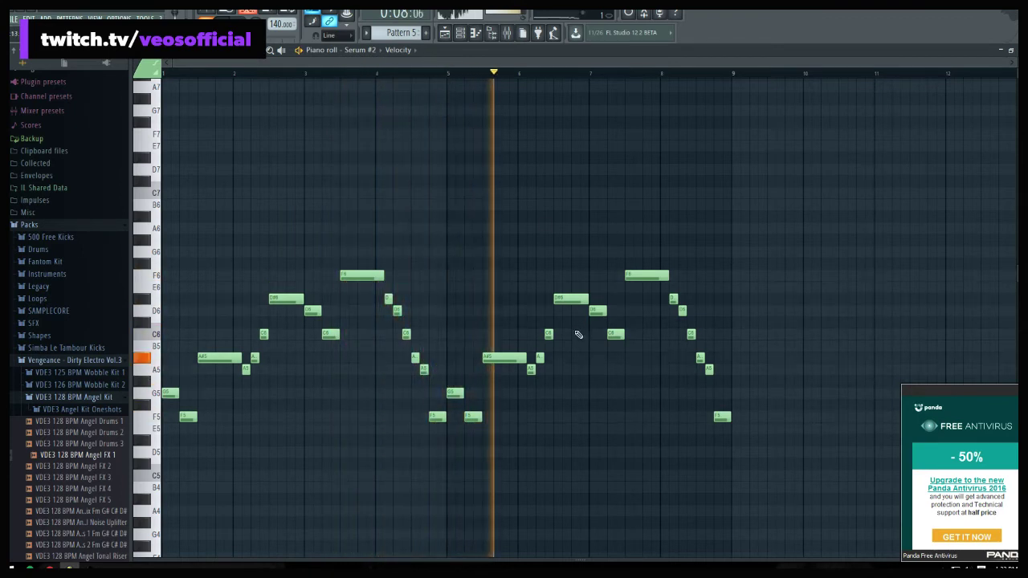
pyautogui.press('space')
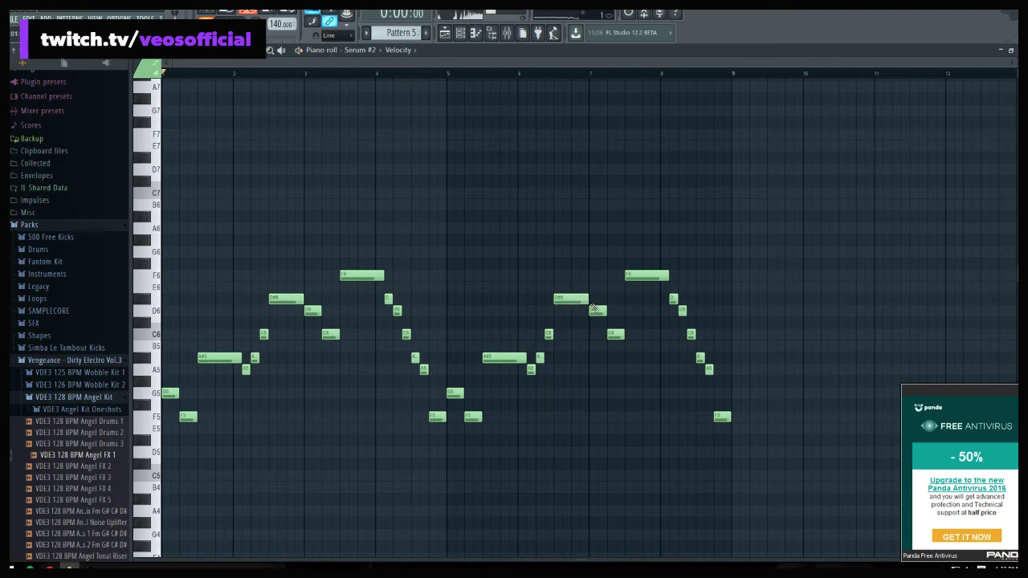
pyautogui.moveTo(635, 274); pyautogui.dragTo(639, 398)
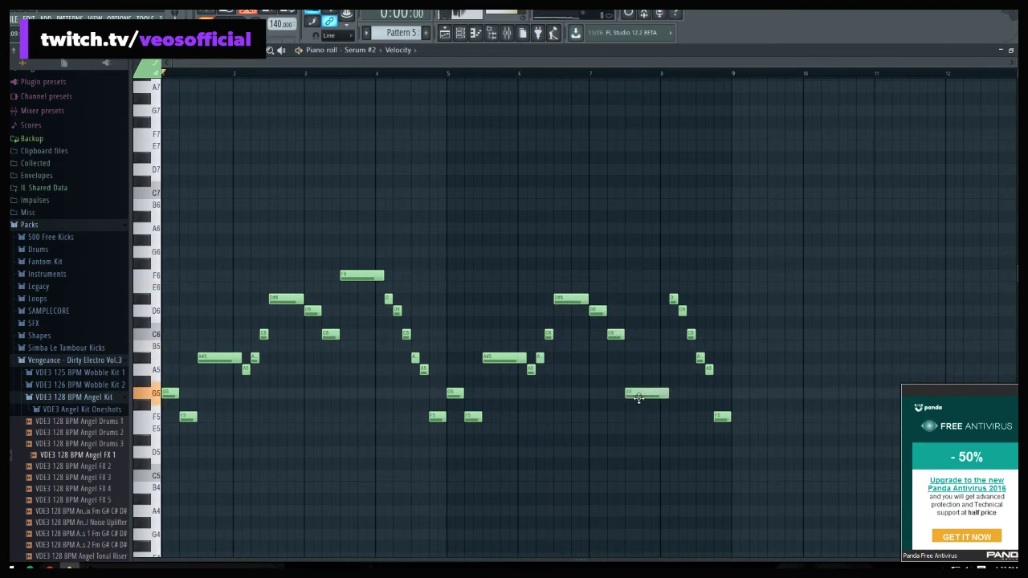
pyautogui.press('space')
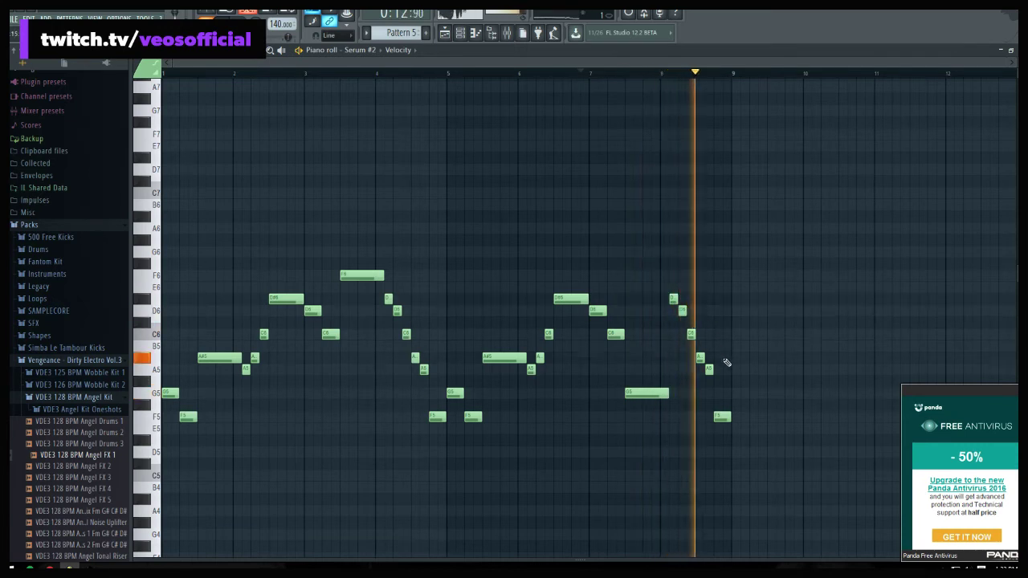
pyautogui.press('space')
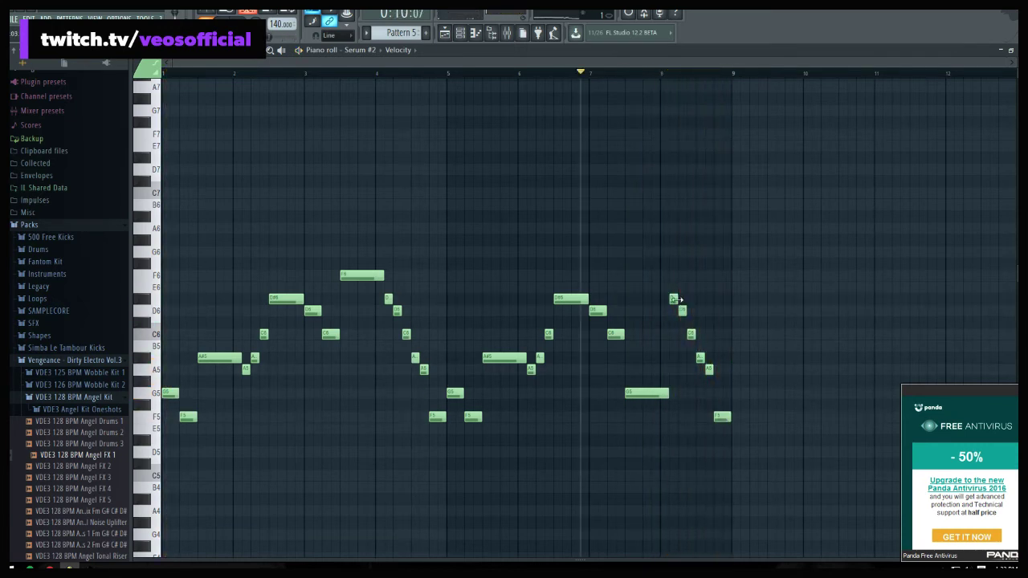
# Rearrange the closing notes in bar 8 into a rising run of G5, A5, A#5, C6, D6 and D#6, ending on D6
pyautogui.moveTo(672, 340); pyautogui.dragTo(673, 394)
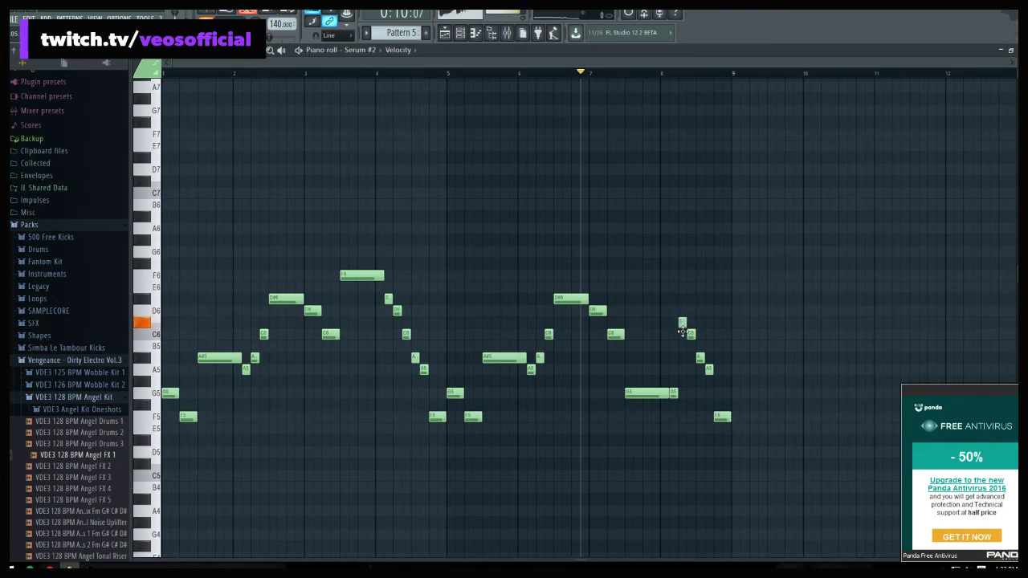
pyautogui.moveTo(682, 331); pyautogui.dragTo(684, 370)
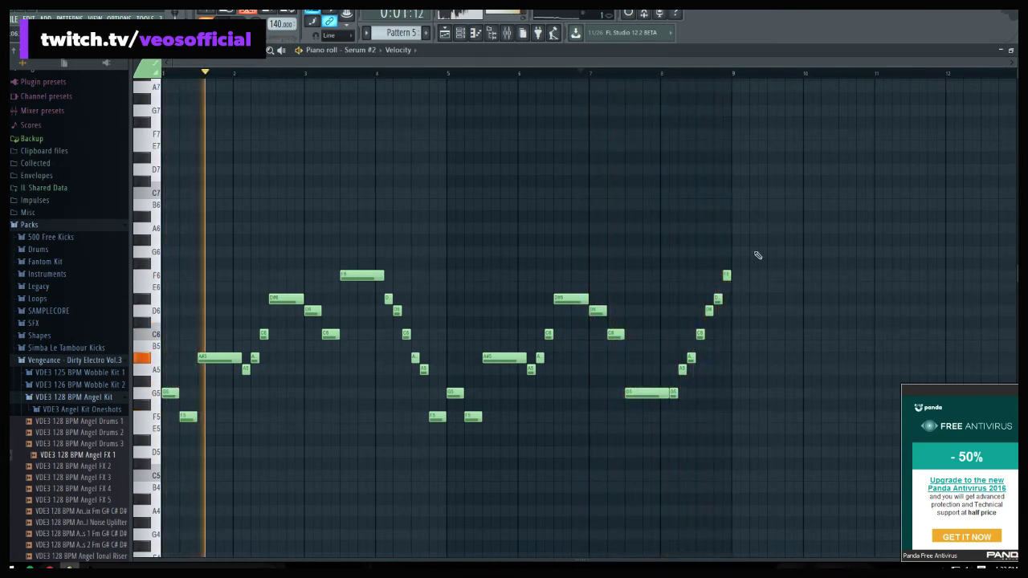
pyautogui.moveTo(727, 276); pyautogui.dragTo(725, 311)
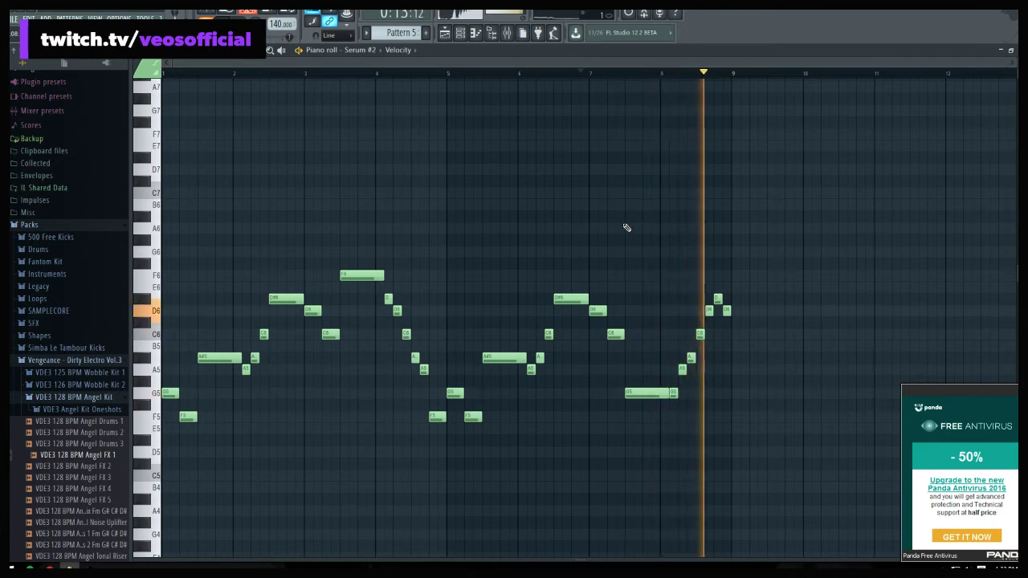
# Delete the last two notes of the run, extend the remaining D6 to bar 9 and play the ending
pyautogui.rightClick(728, 312)
pyautogui.rightClick(719, 301)
pyautogui.moveTo(713, 311); pyautogui.dragTo(732, 310)
pyautogui.click(658, 73)
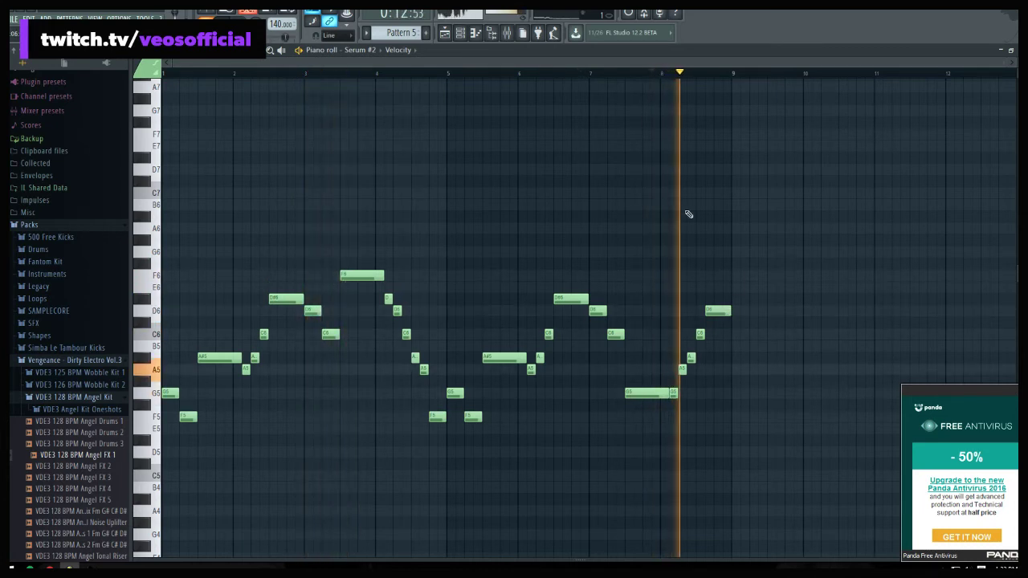
# Rework the closing run to F5, G5, A5, A#5 and C6, end it on a D#6 note and audition the melody
pyautogui.press('space')
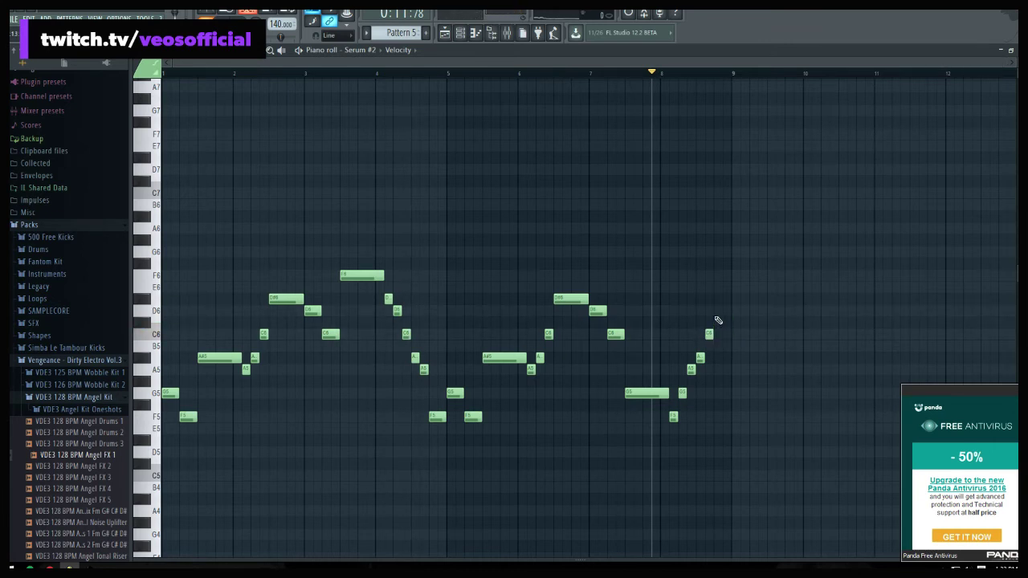
pyautogui.press('space')
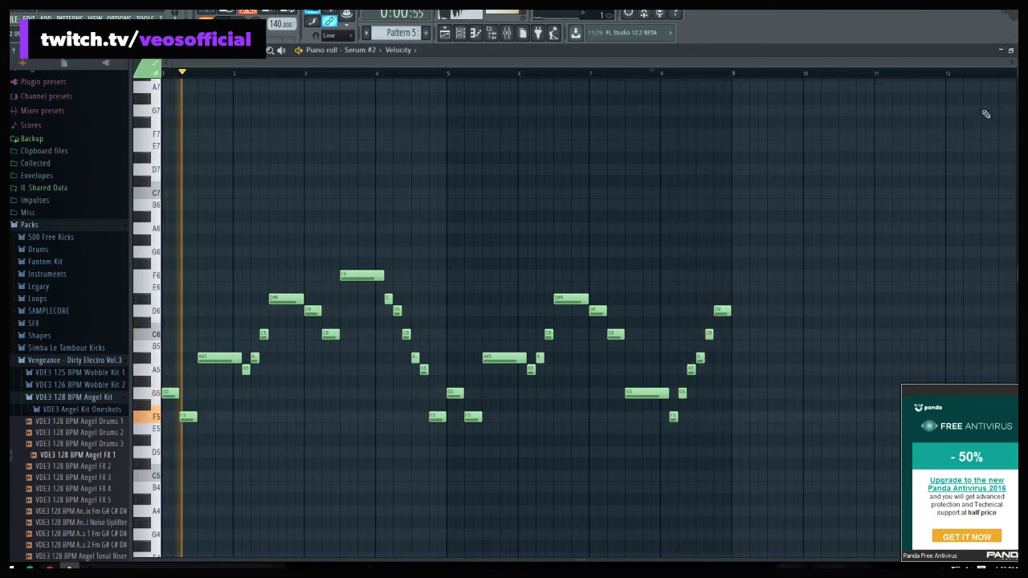
pyautogui.press('space')
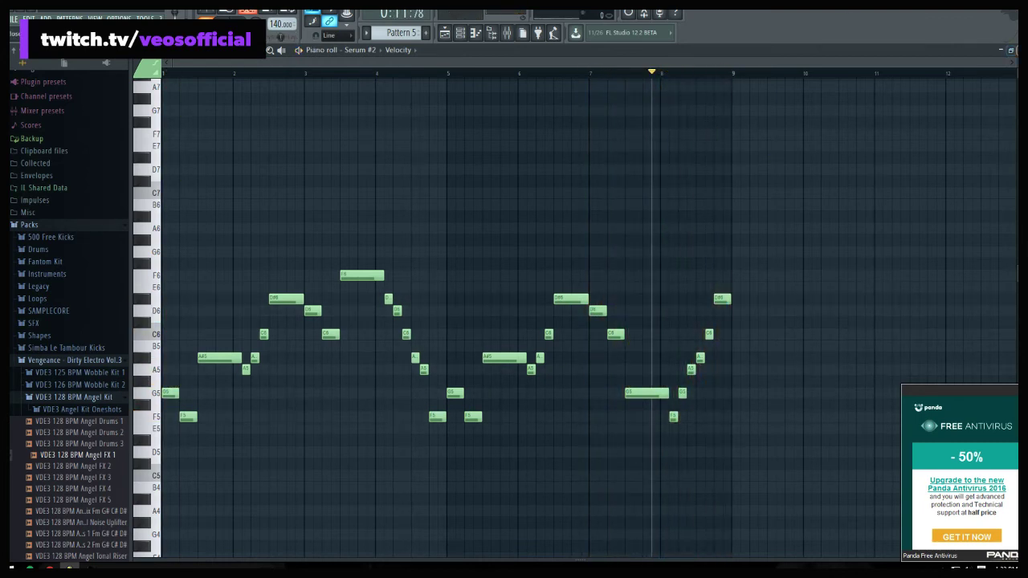
# Return to the playlist and delete the overlapping second Pattern 5 clip on Track 5
pyautogui.click(1020, 50)
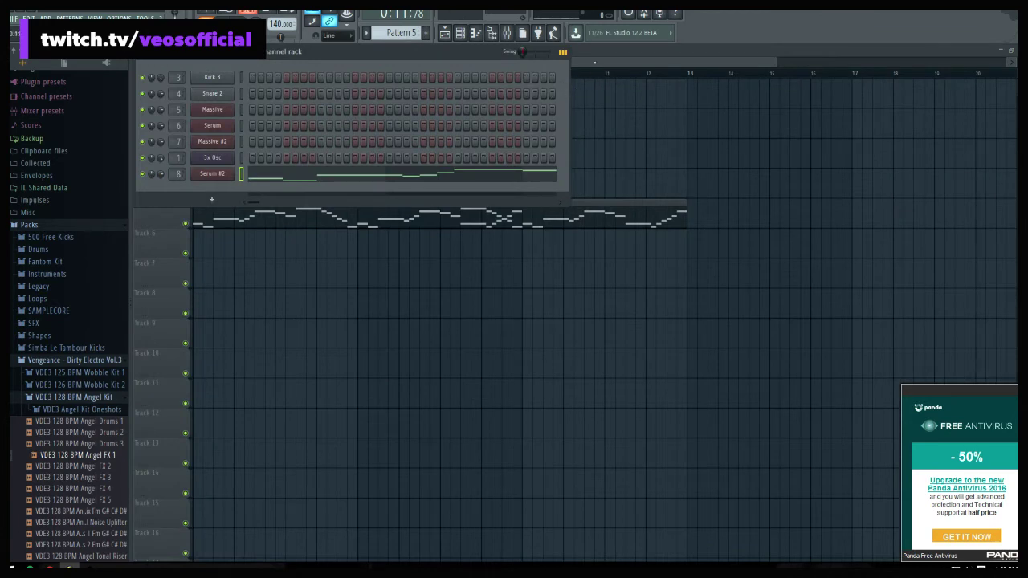
pyautogui.press('F6')
pyautogui.rightClick(494, 226)
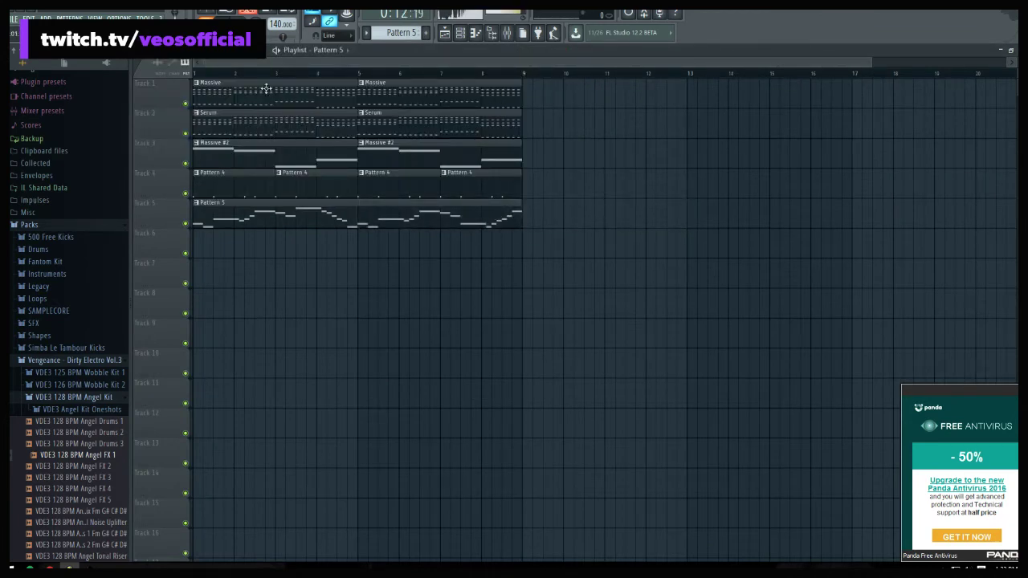
# Play the arrangement and lower the Serum #2 track's level in the mixer
pyautogui.press('space')
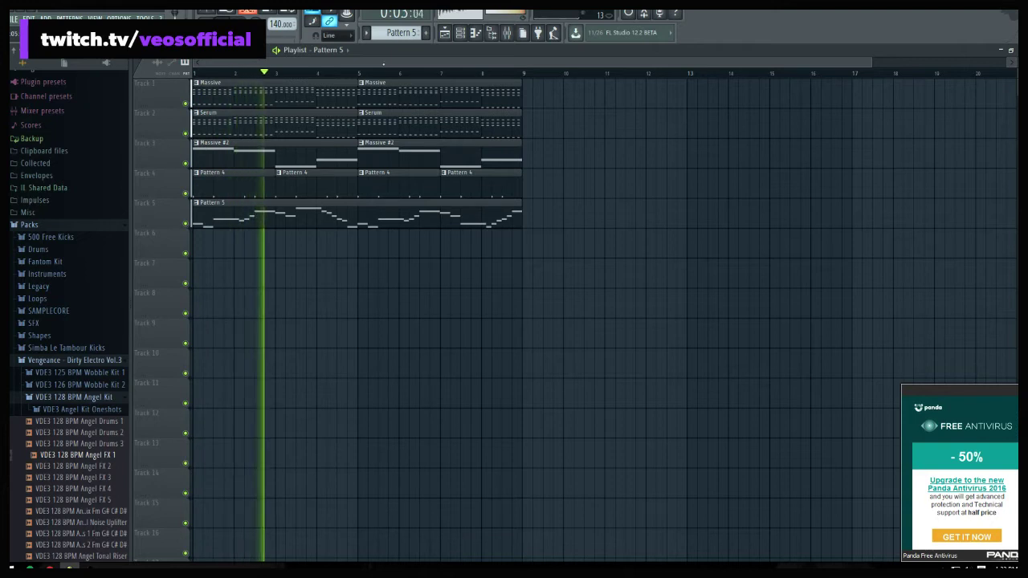
pyautogui.press('F9')
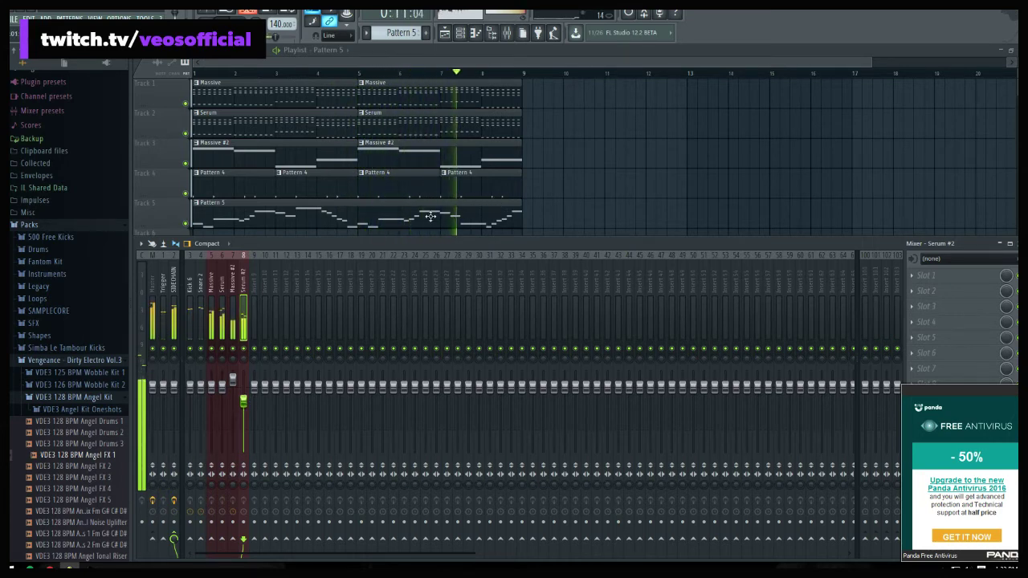
# Open the Pattern 5 clip on Track 5 for note editing and delete the entire Serum #2 melody
pyautogui.doubleClick(406, 217)
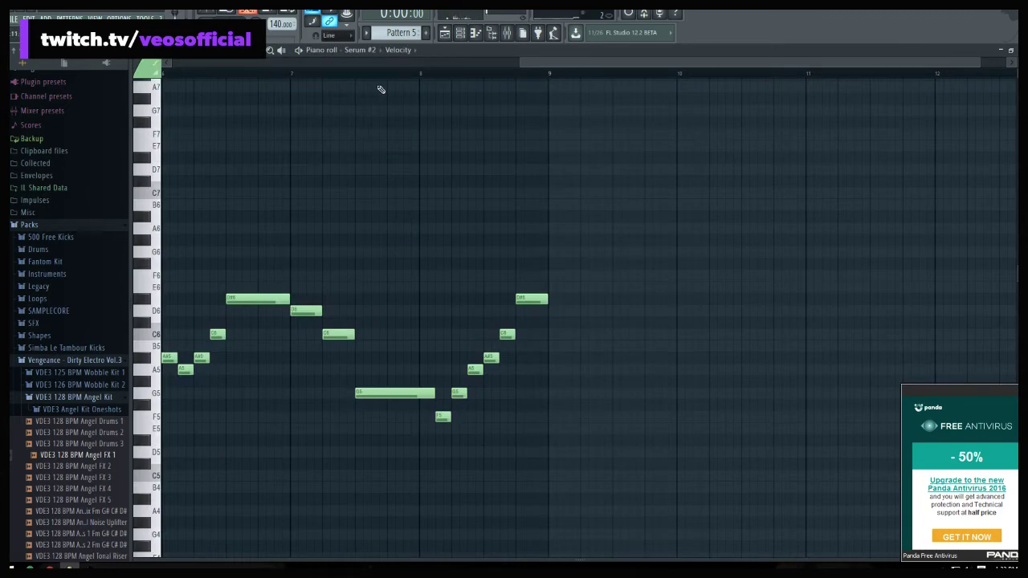
pyautogui.hotkey('ctrl', 'a')
pyautogui.keyDown('ctrl'); pyautogui.rightClick(398, 74); pyautogui.keyUp('ctrl')
pyautogui.hotkey('ctrl', 'd')
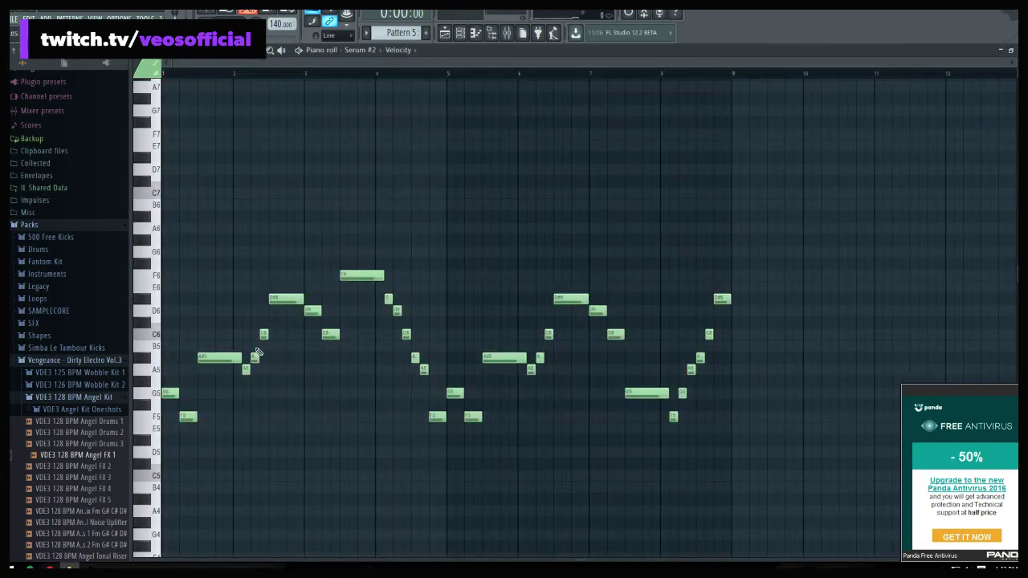
pyautogui.hotkey('ctrl', 'a')
pyautogui.press('Delete')
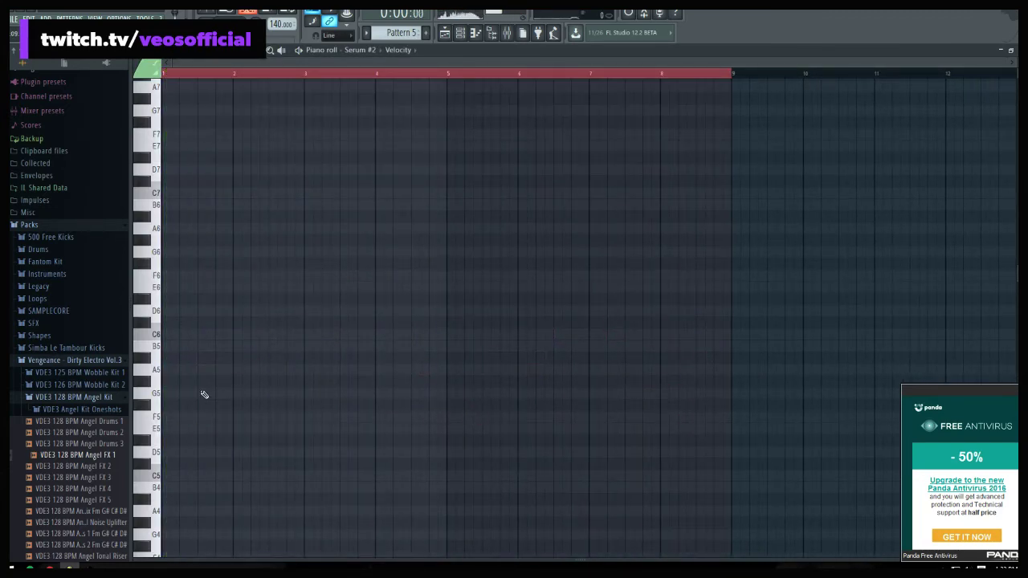
# Write short G5 notes on each beat of bar 1, an F5 before the last one, and a long A5 reaching mid-bar 2
pyautogui.press('space')
pyautogui.press('space')
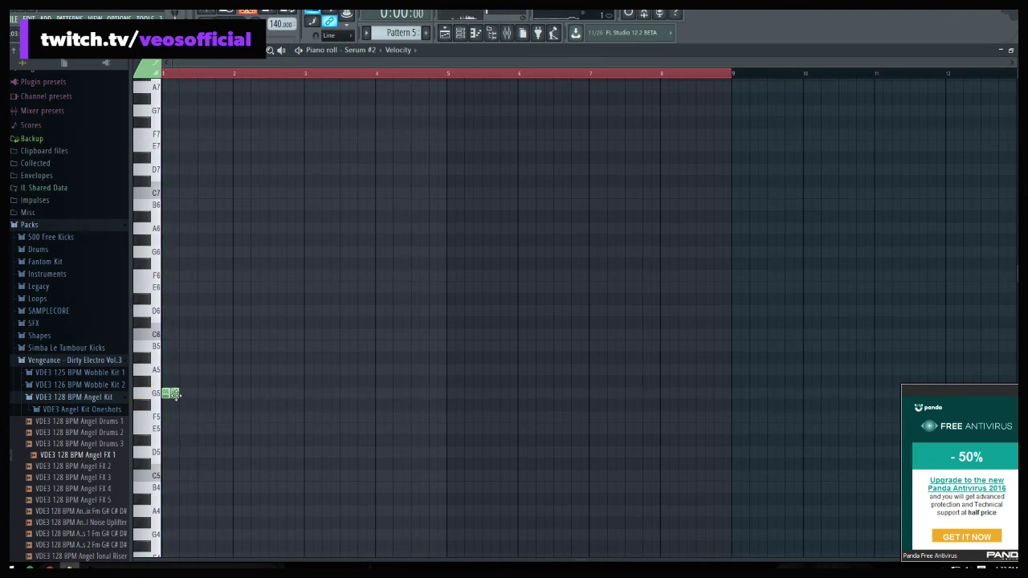
pyautogui.press('space')
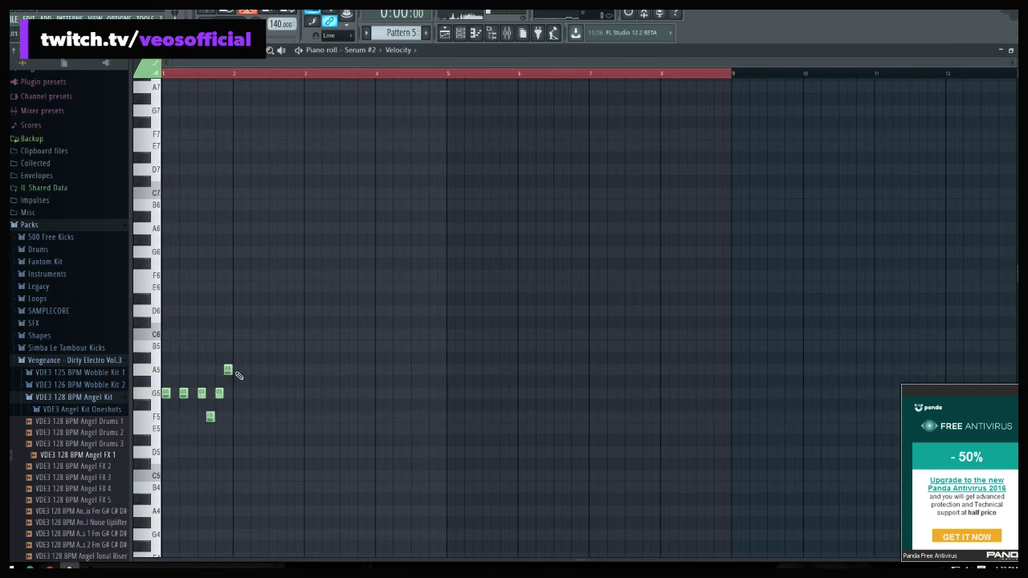
pyautogui.press('space')
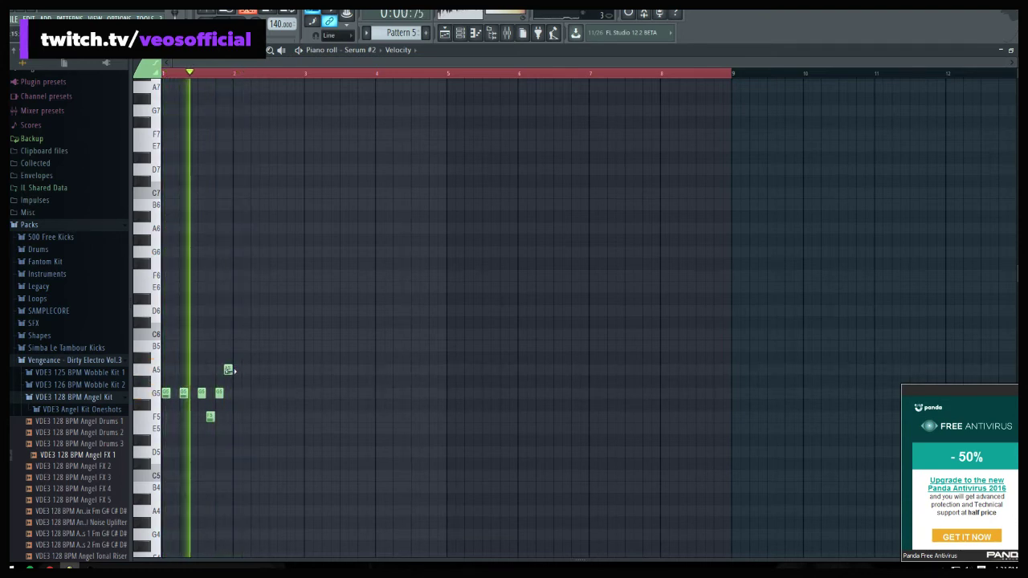
pyautogui.moveTo(230, 369); pyautogui.dragTo(265, 371)
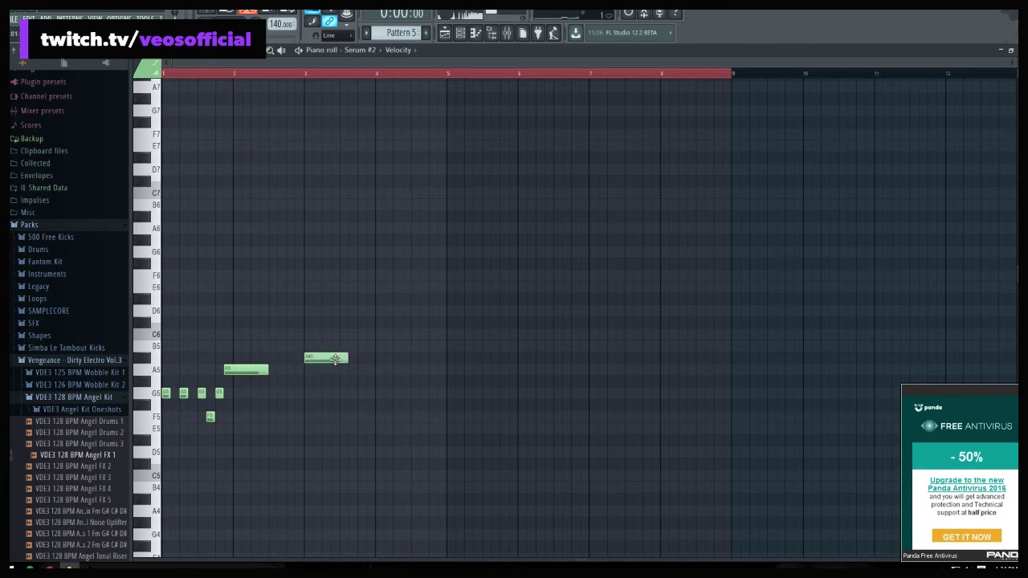
# Repeat the rhythm in bar 3 with four short A#5 notes and one A5, leading into a long C6 across bar 4's start
pyautogui.moveTo(345, 358); pyautogui.dragTo(310, 358)
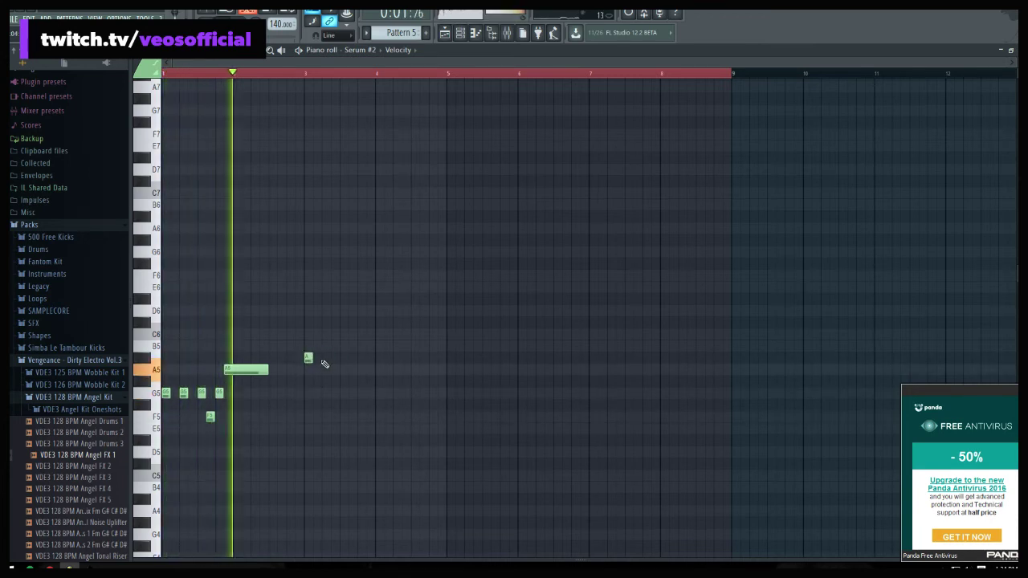
pyautogui.click(326, 359)
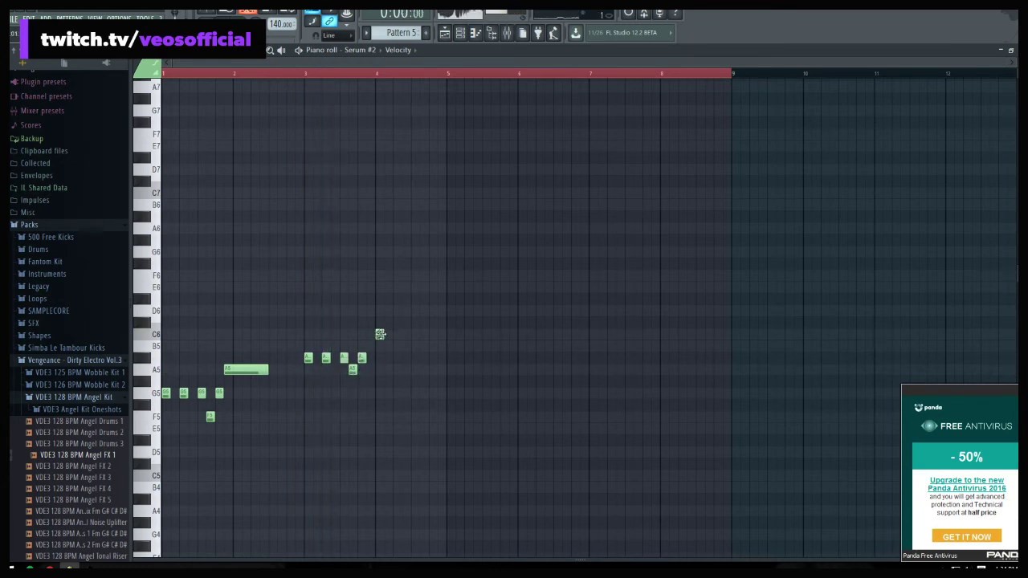
pyautogui.moveTo(382, 334); pyautogui.dragTo(411, 334)
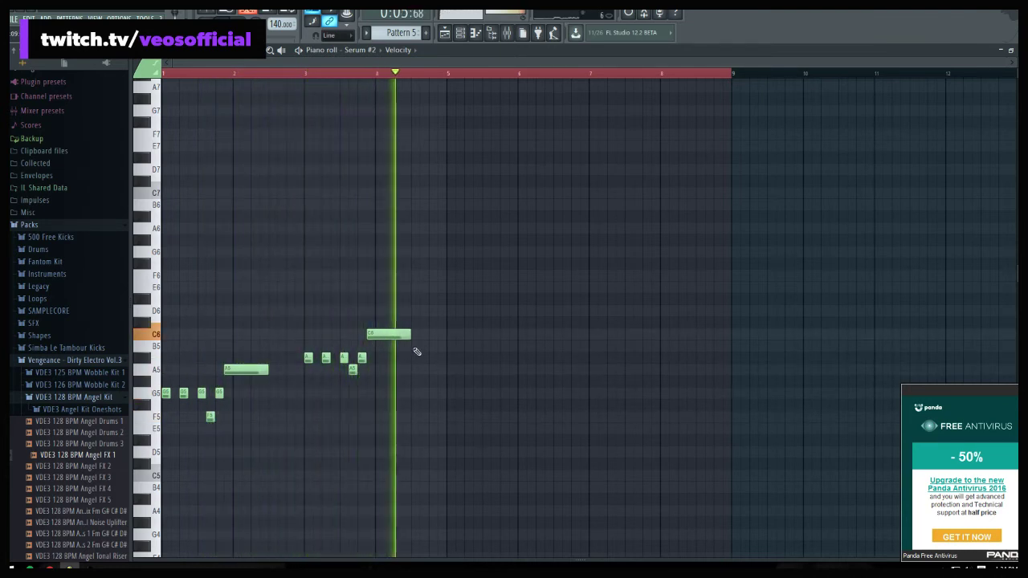
pyautogui.press('space')
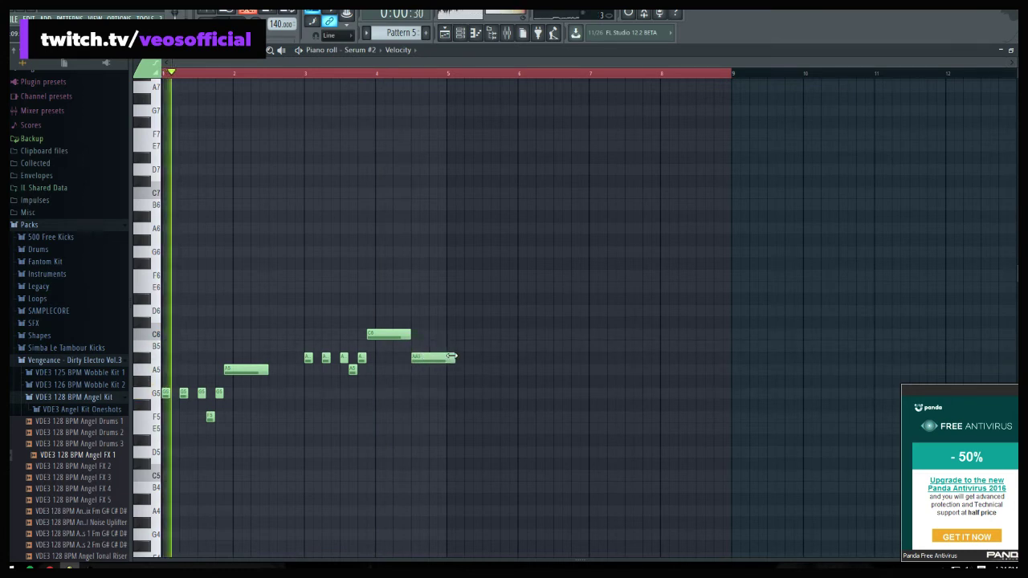
# Try ending bar 4 with descending A#5, A5 and F5 notes, audition them and delete all three
pyautogui.moveTo(451, 356); pyautogui.dragTo(424, 370)
pyautogui.click(414, 372)
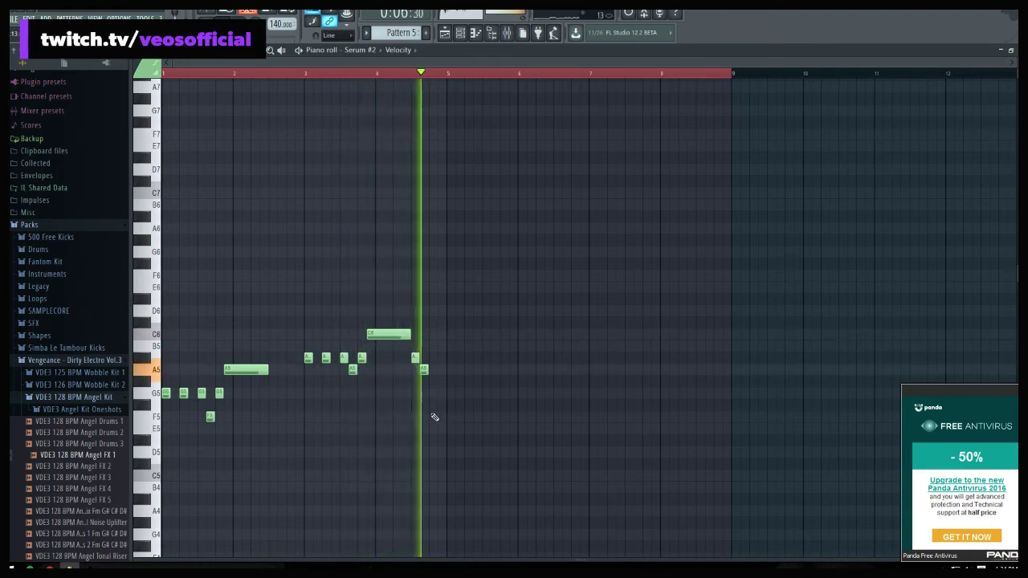
pyautogui.press('space')
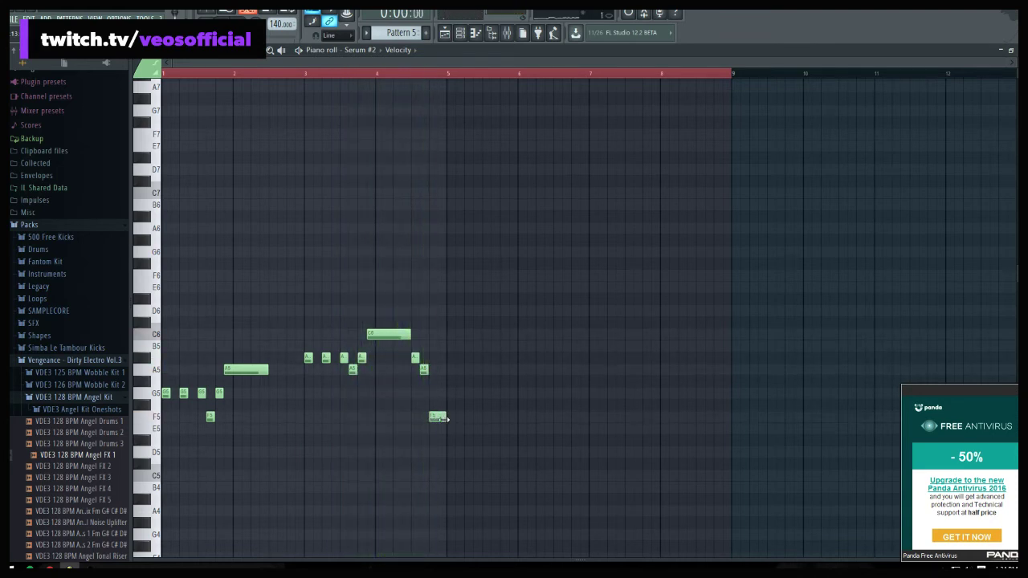
pyautogui.press('space')
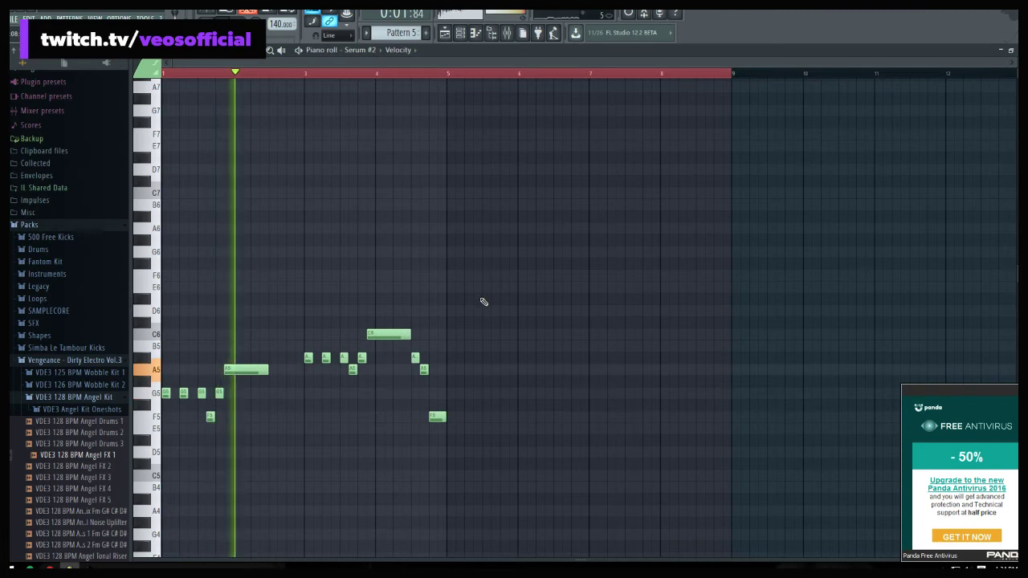
pyautogui.rightClick(439, 416)
pyautogui.rightClick(423, 369)
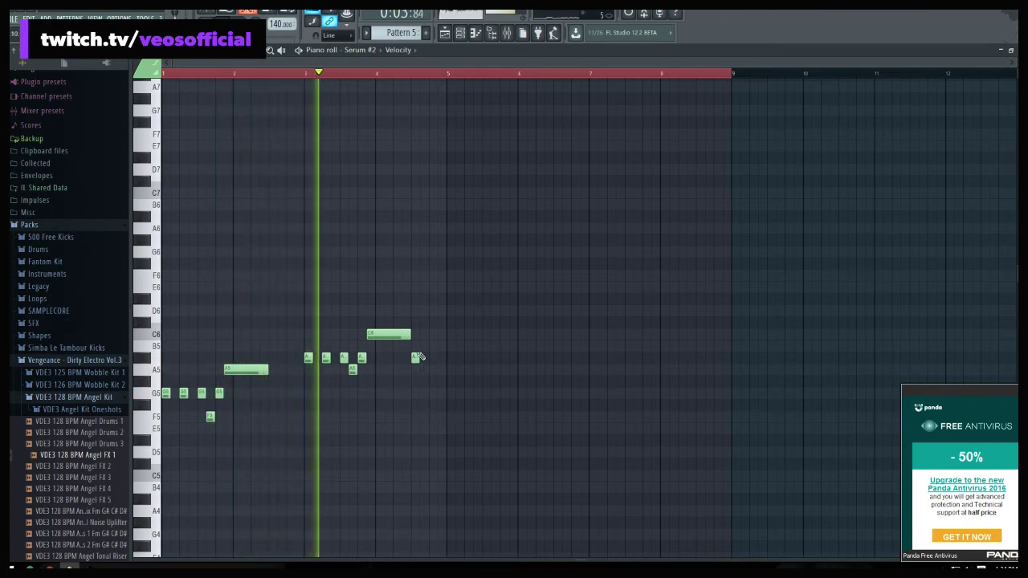
pyautogui.rightClick(417, 356)
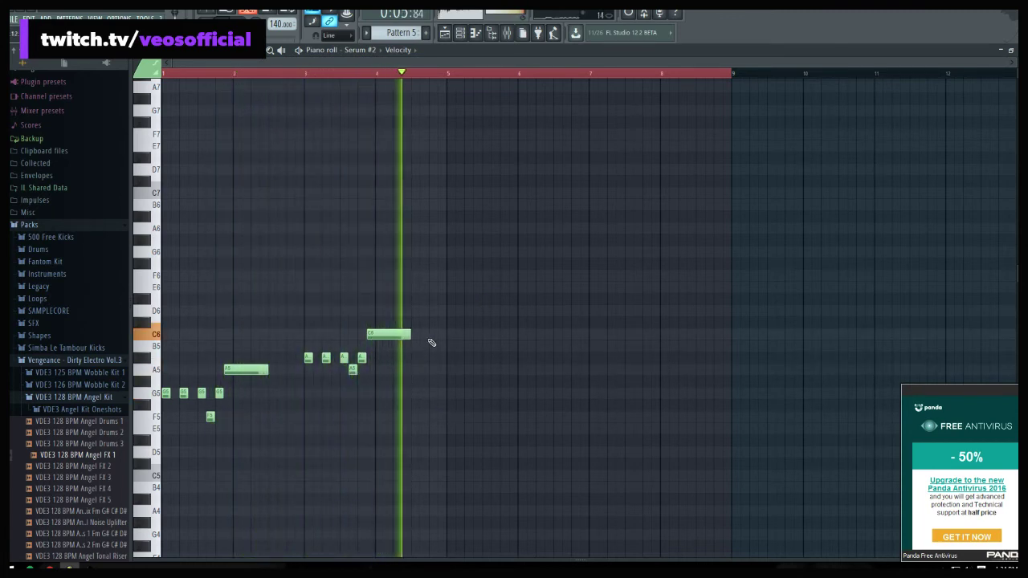
# Fill the end of bar 4 with a descending D#6, D6, C6 and A#5 run and audition it
pyautogui.press('space')
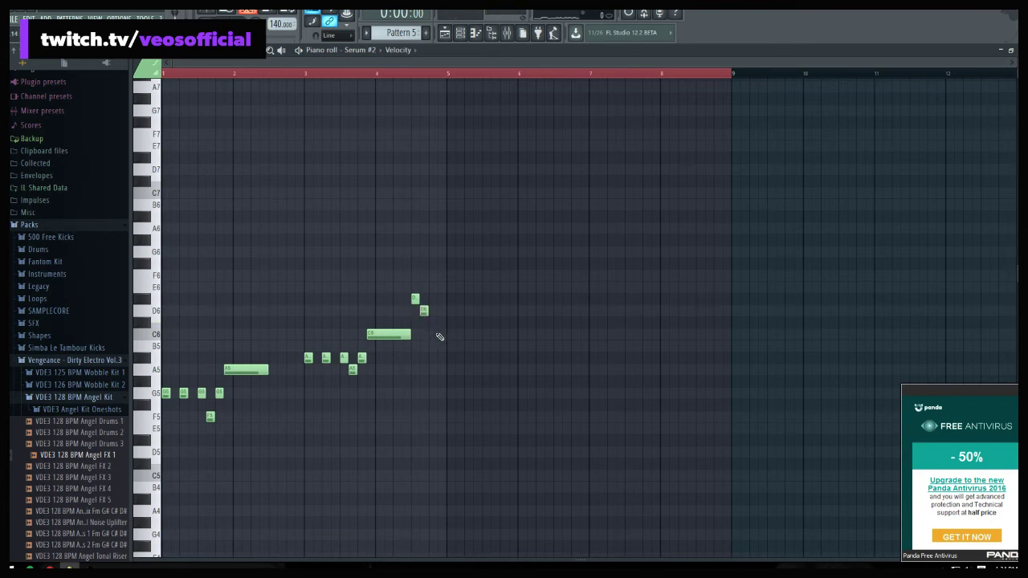
pyautogui.press('space')
pyautogui.moveTo(439, 337); pyautogui.dragTo(432, 337)
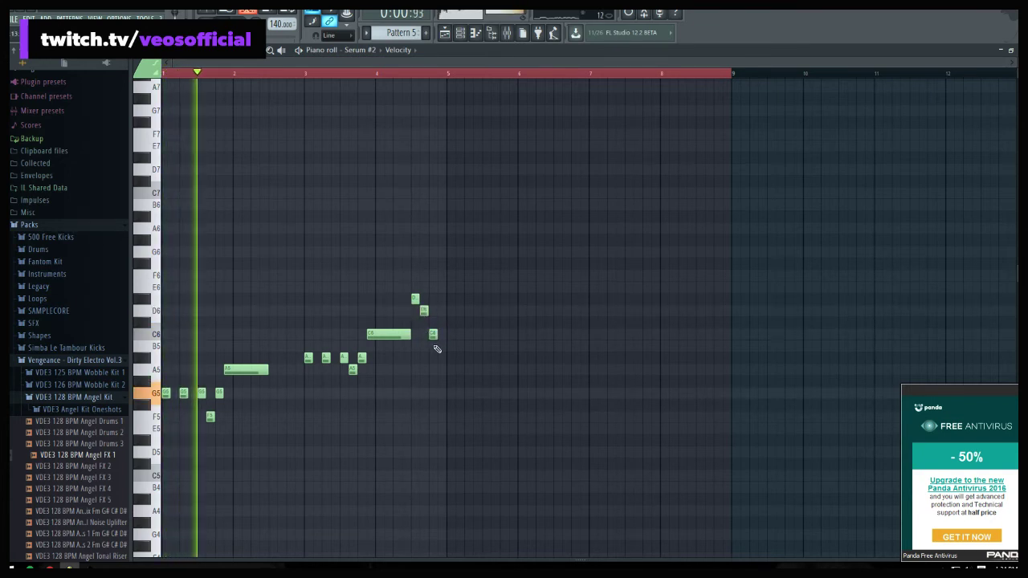
pyautogui.click(442, 358)
pyautogui.click(442, 358)
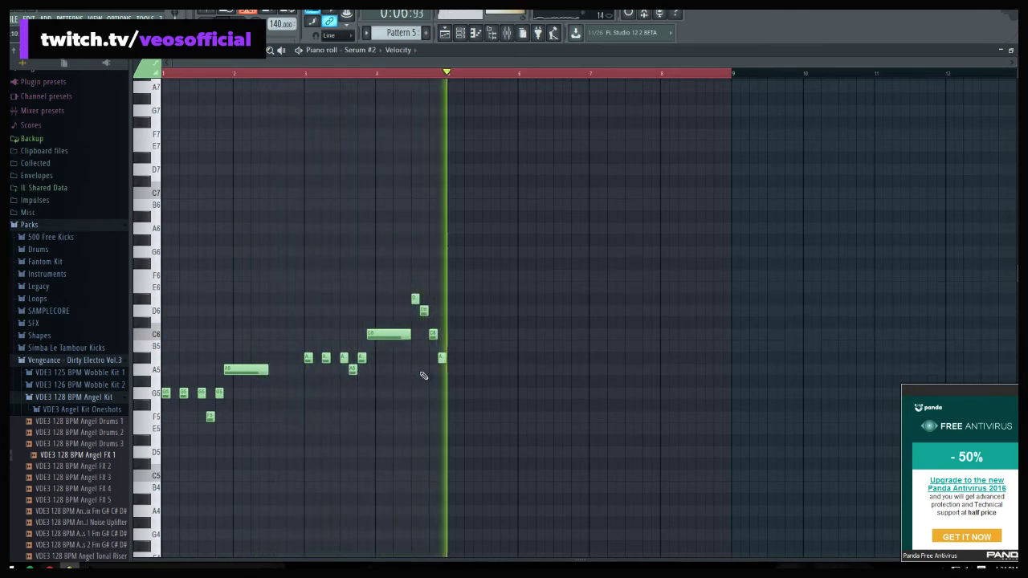
pyautogui.press('space')
# Duplicate the whole four-bar phrase into bars 5 to 8 and audition the melody
pyautogui.hotkey('ctrl', 'a')
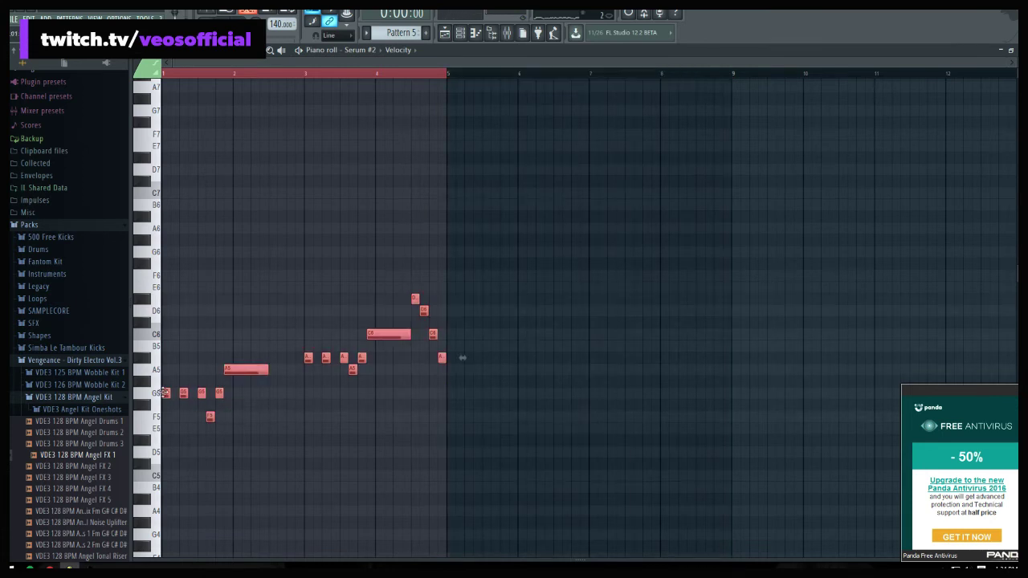
pyautogui.hotkey('ctrl', 'b')
pyautogui.hotkey('ctrl', 'd')
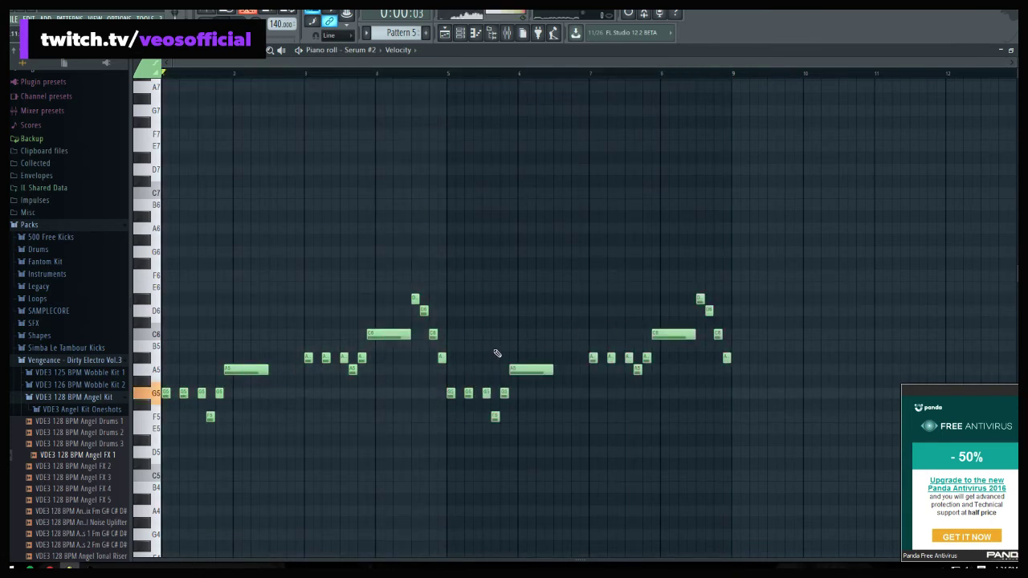
pyautogui.press('space')
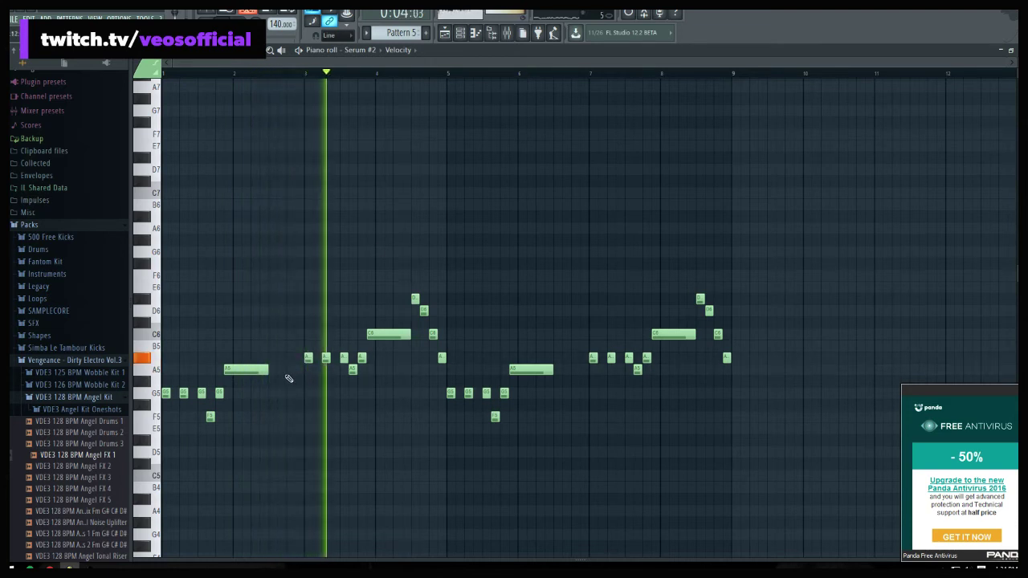
pyautogui.press('space')
pyautogui.press('space')
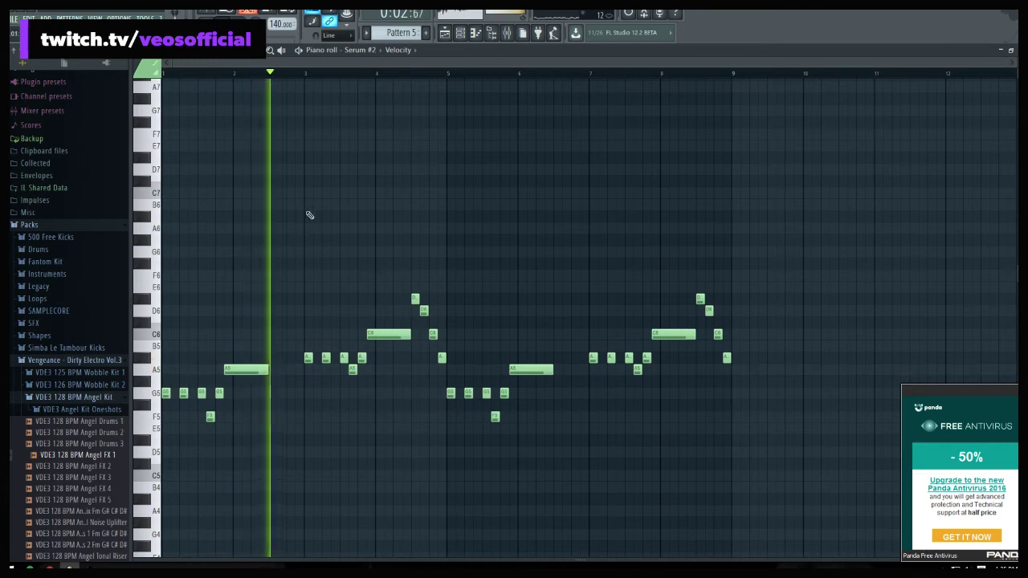
pyautogui.press('space')
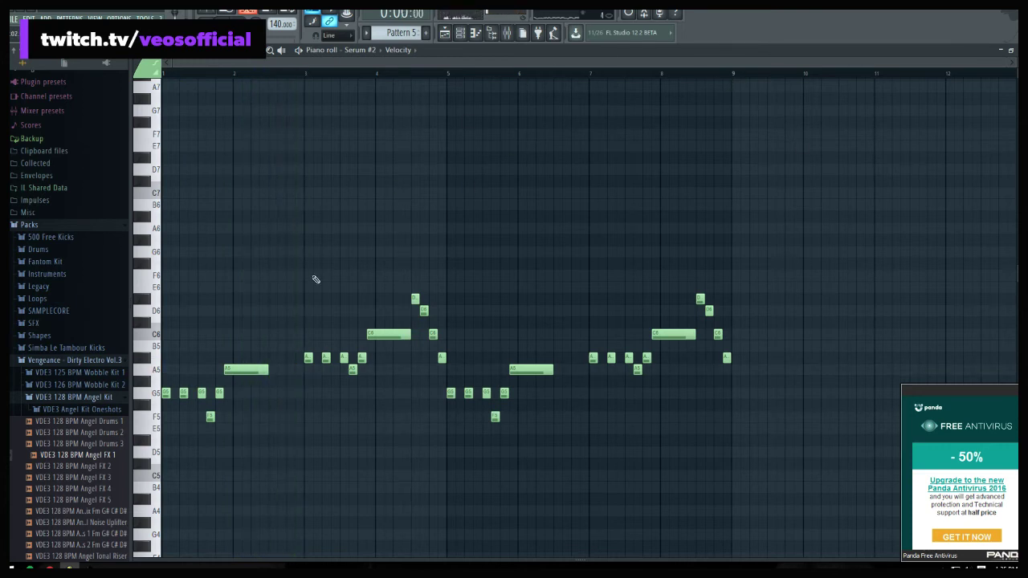
# Refine the grid snap and add a fast ascending scale run from G4 to A5 after the long A5 in bar 2
pyautogui.scroll(4, 217, 74)
pyautogui.scroll(1, 362, 102)
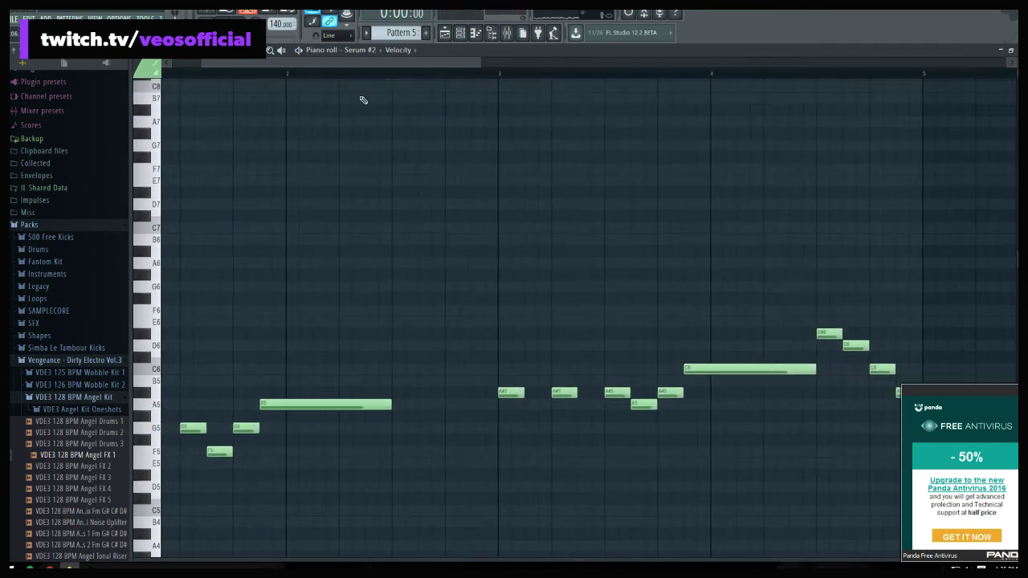
pyautogui.scroll(-4, 439, 191)
pyautogui.click(165, 51)
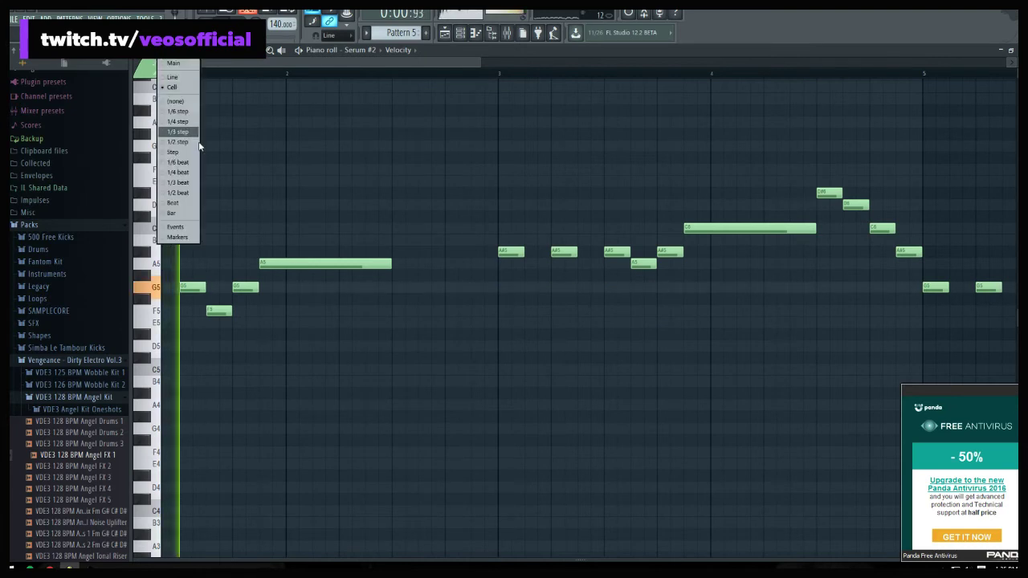
pyautogui.click(184, 122)
pyautogui.press('space')
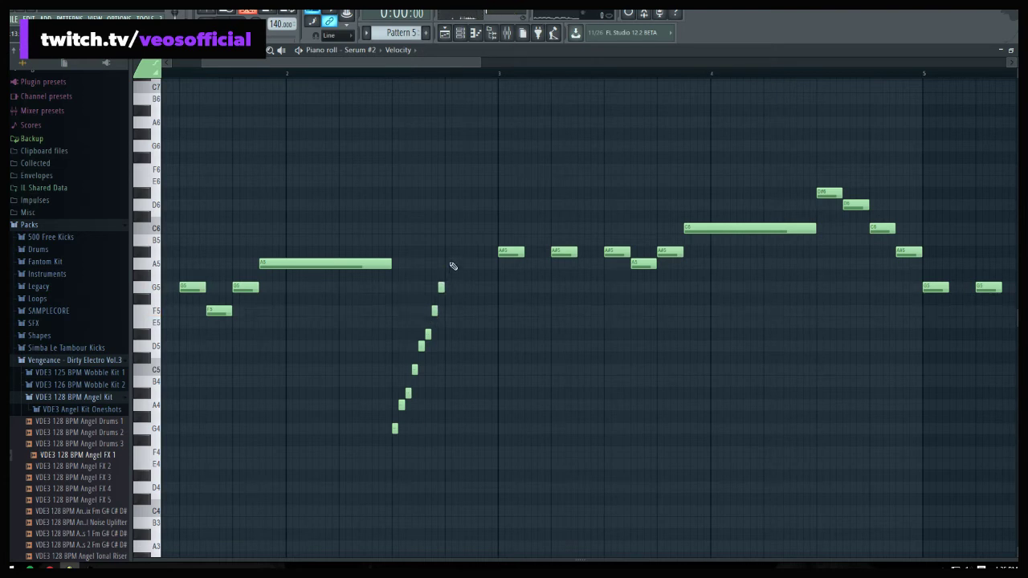
pyautogui.press('space')
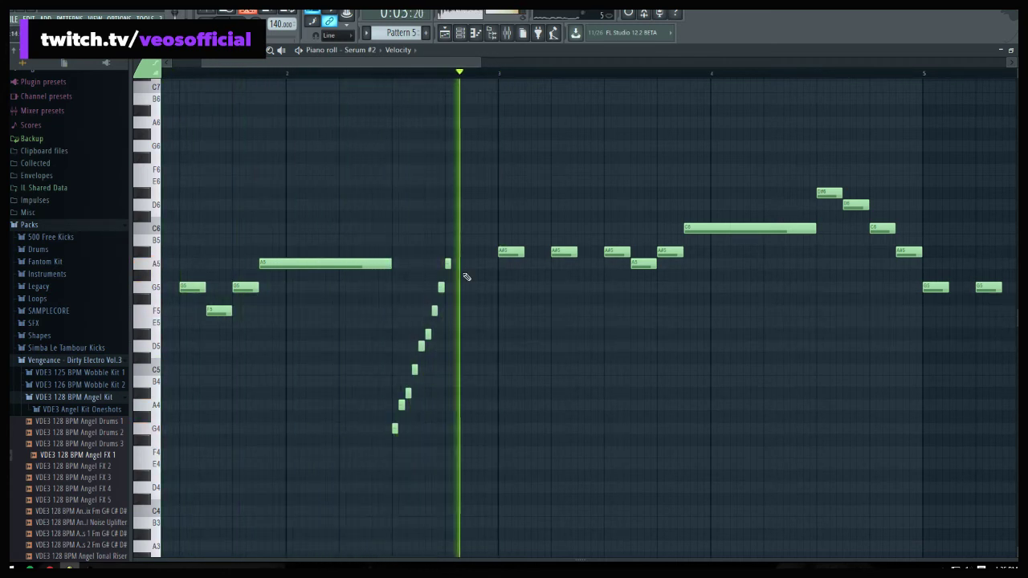
pyautogui.press('space')
# Select the ascending run, stretch it evenly to end at bar 3, and play the result
pyautogui.moveTo(483, 492); pyautogui.dragTo(395, 213)
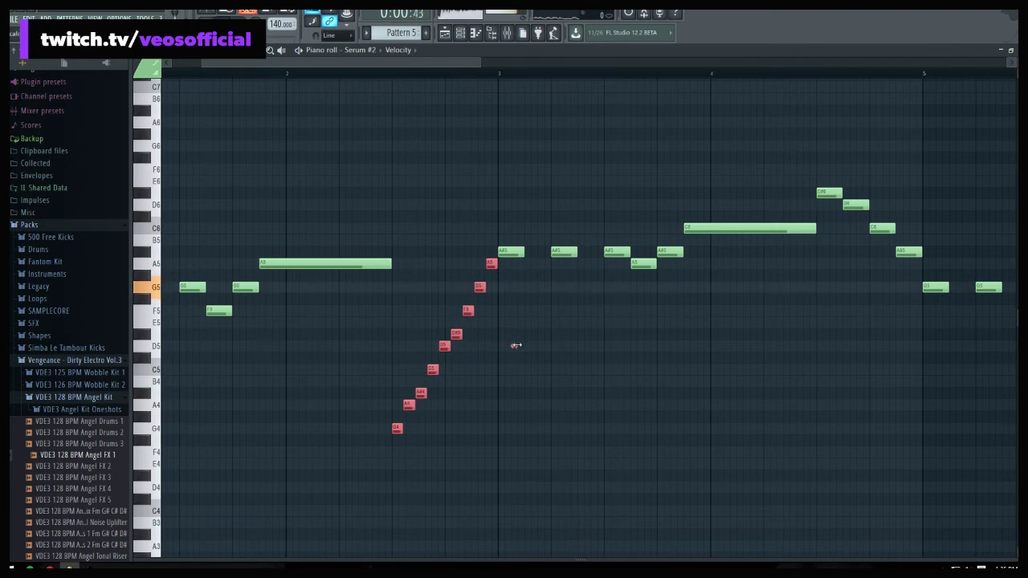
pyautogui.press('space')
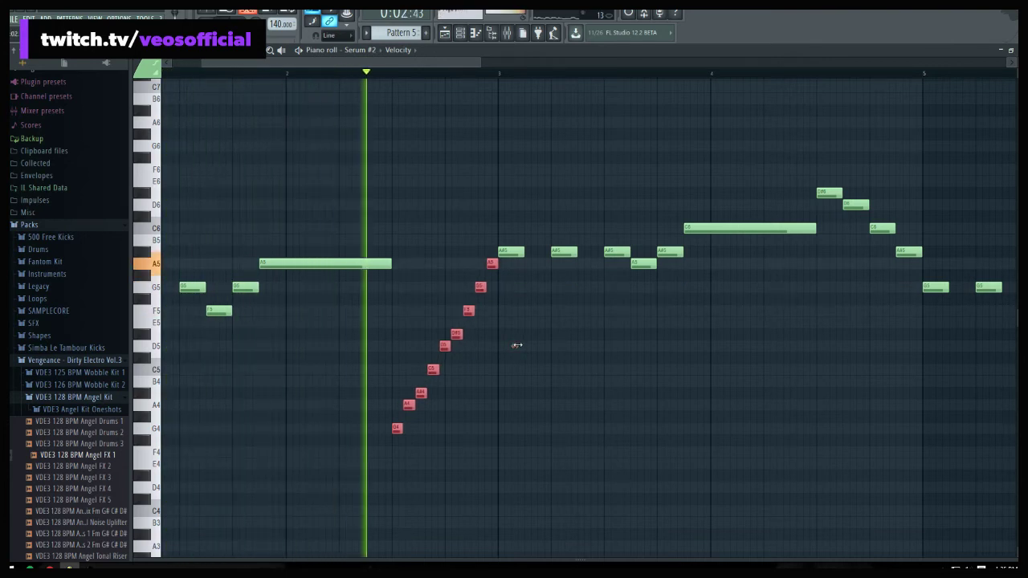
pyautogui.keyDown('ctrl'); pyautogui.click(900, 124); pyautogui.keyUp('ctrl')
# Close the note editor and examine the Serum #2 synth's settings while the arrangement plays
pyautogui.click(1018, 50)
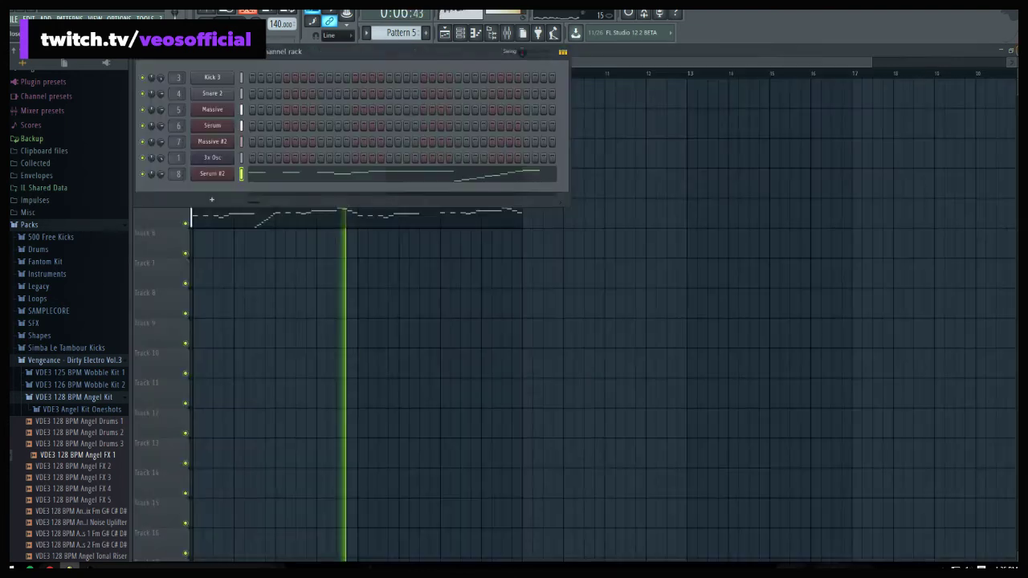
pyautogui.click(222, 174)
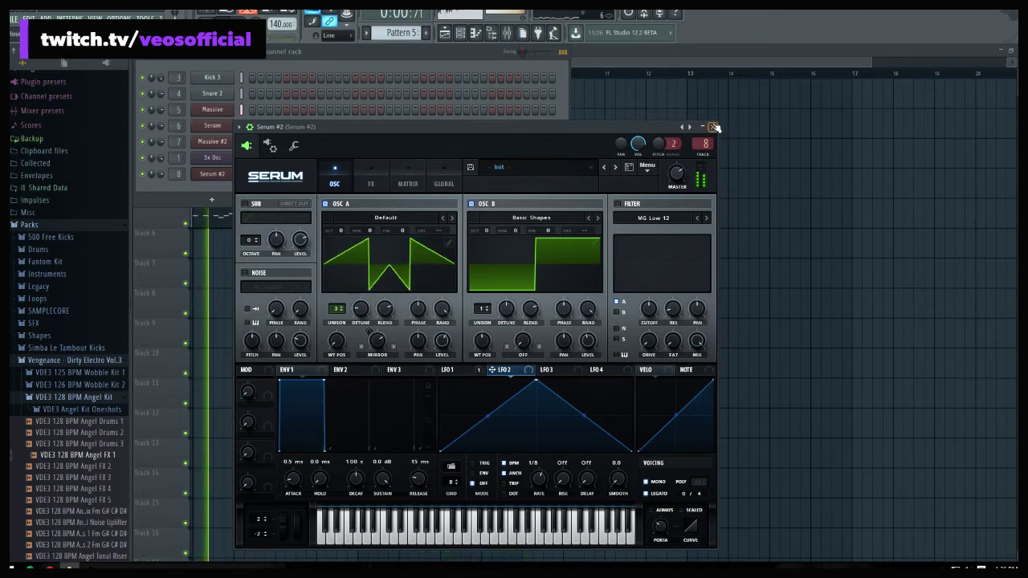
pyautogui.moveTo(664, 540)
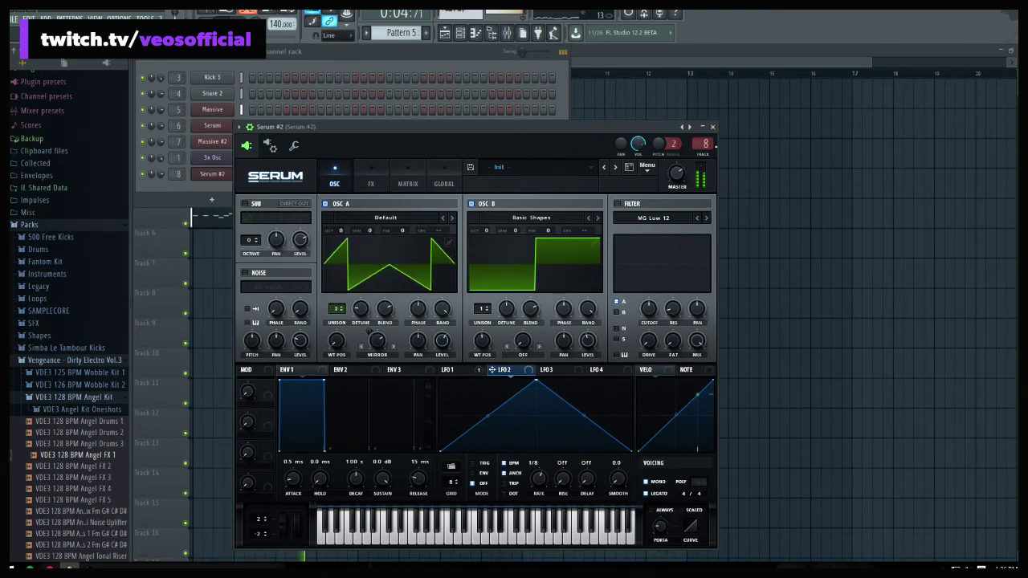
pyautogui.click(713, 127)
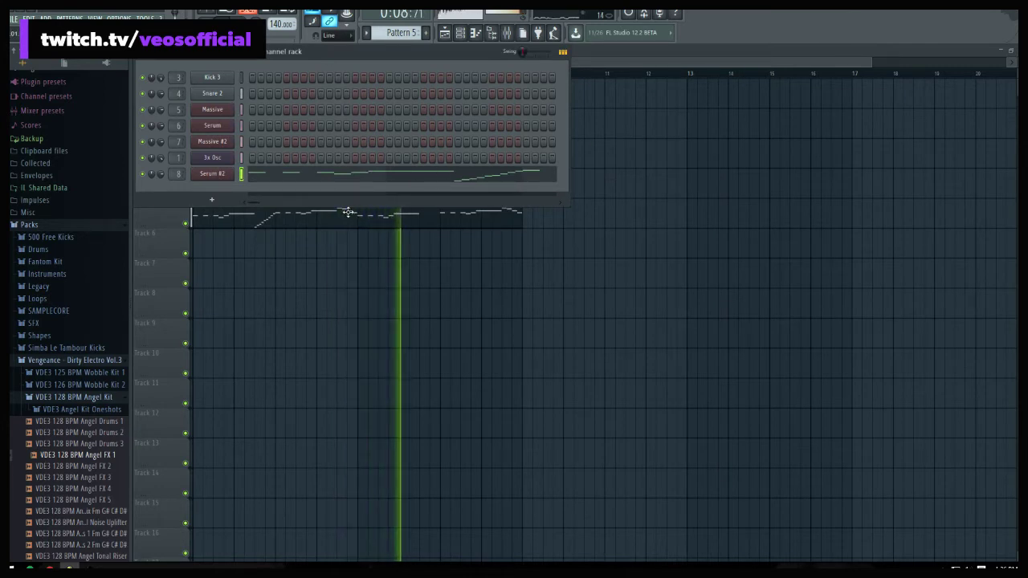
# Solo Track 5 in the playlist and play the lead melody on its own
pyautogui.click(172, 231)
pyautogui.press('space')
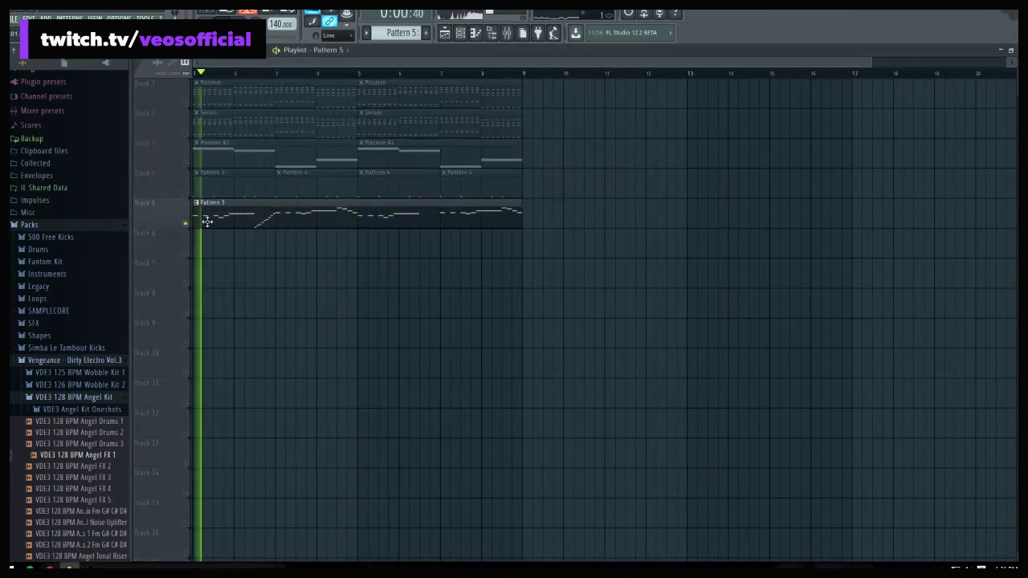
# Examine the Serum #2 synth's settings while the lead plays, and replay the melody from the start
pyautogui.click(474, 32)
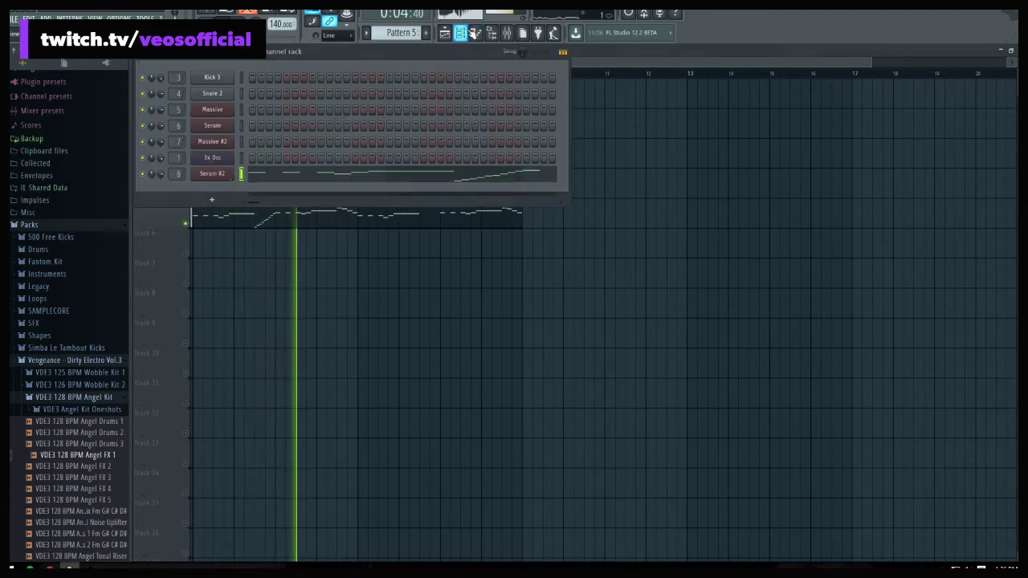
pyautogui.click(213, 174)
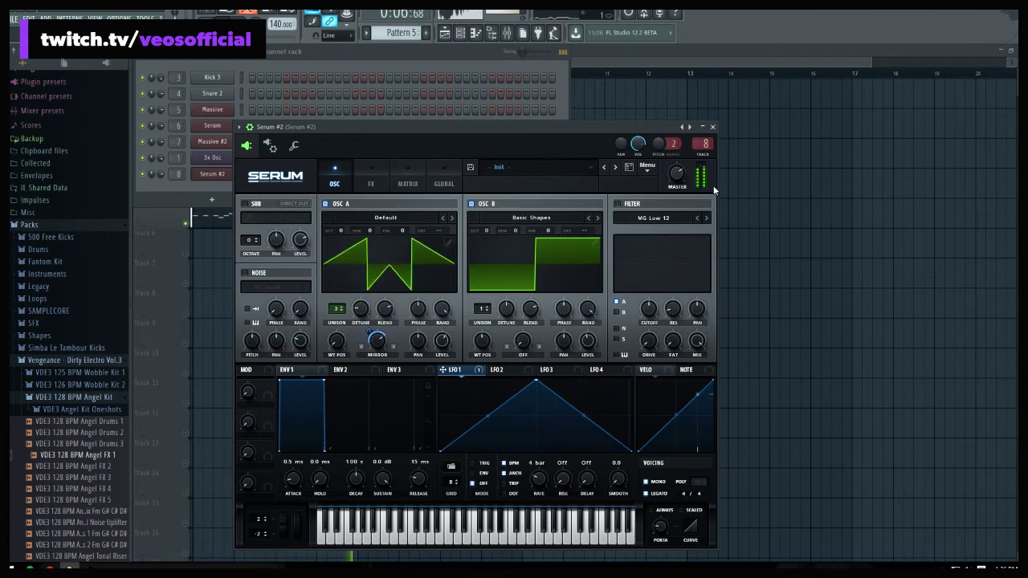
pyautogui.click(712, 127)
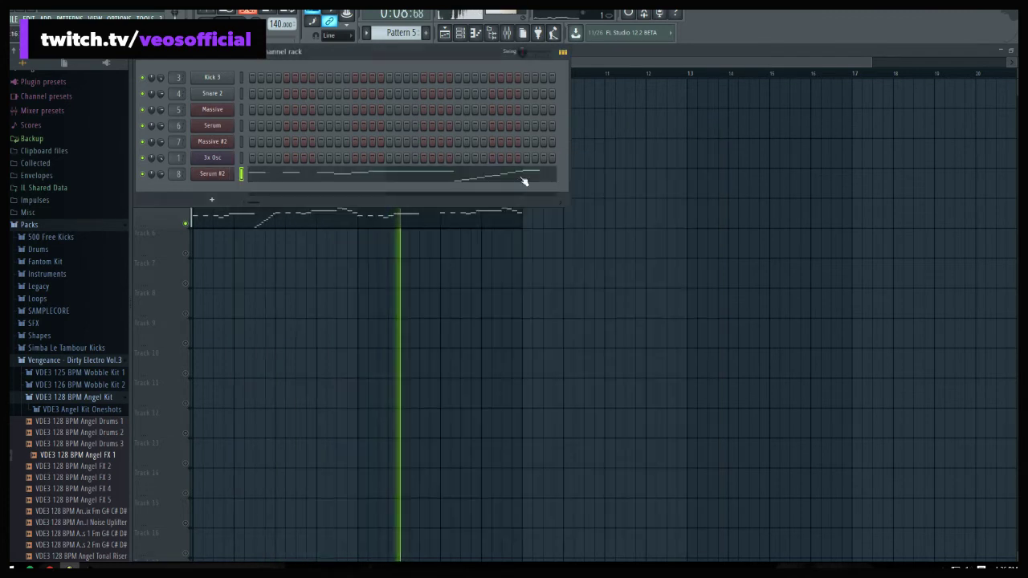
pyautogui.press('F6')
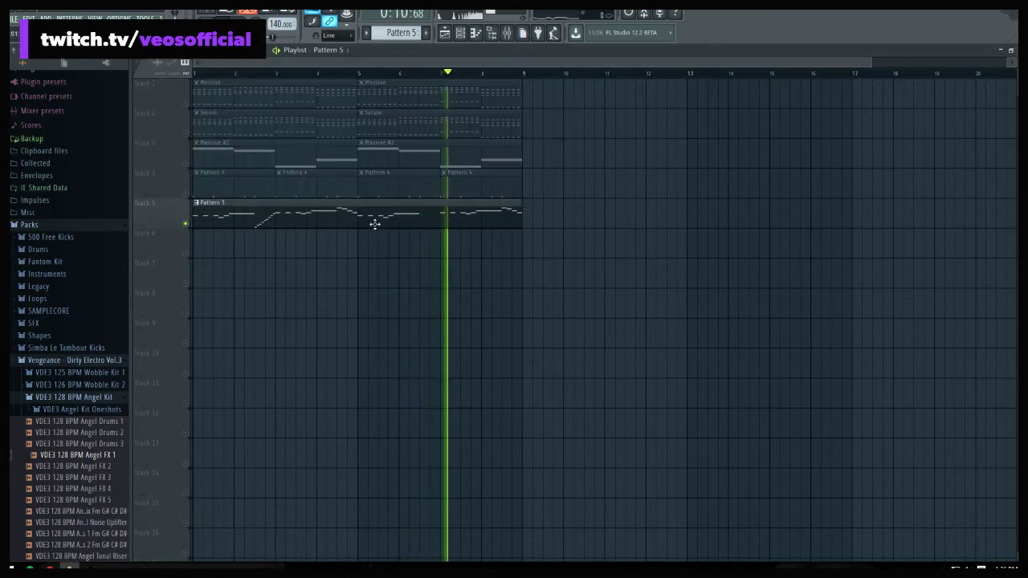
pyautogui.press('space')
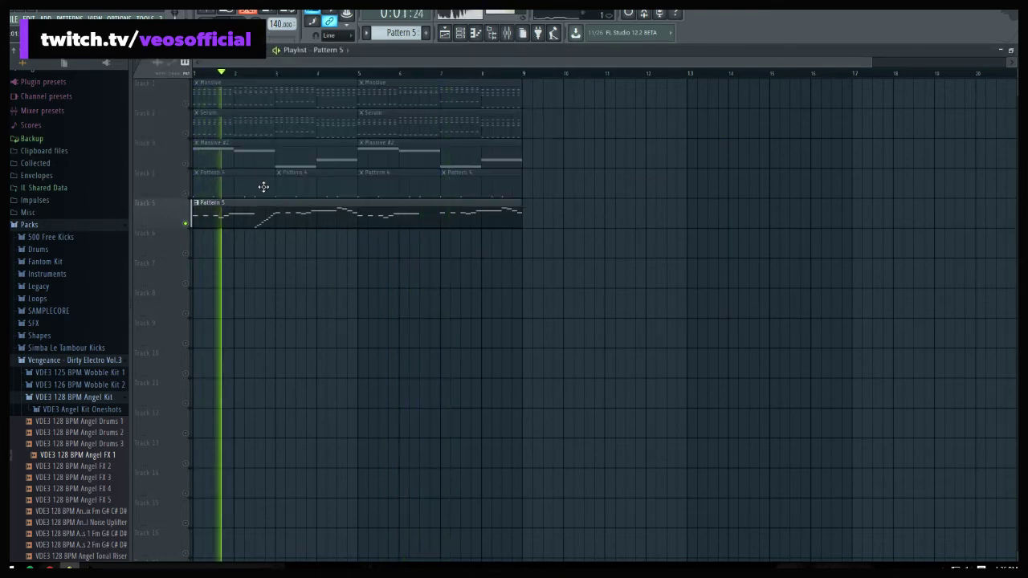
pyautogui.press('space')
# Edit the Serum #2 notes with Cell snap, lowering the long A5 before the run to G5 and the first long C6 to A#5
pyautogui.doubleClick(263, 215)
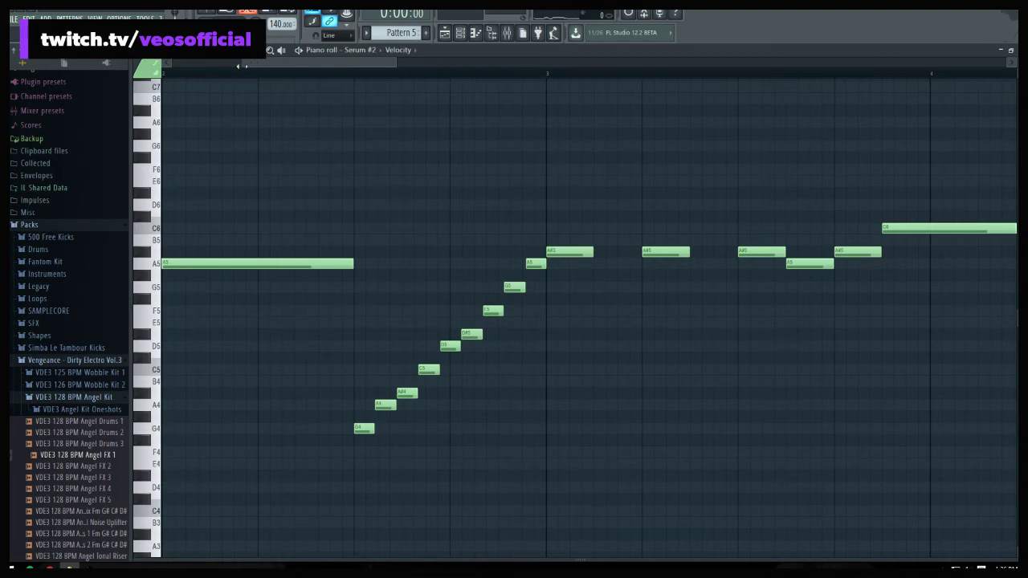
pyautogui.scroll(-8, 239, 66)
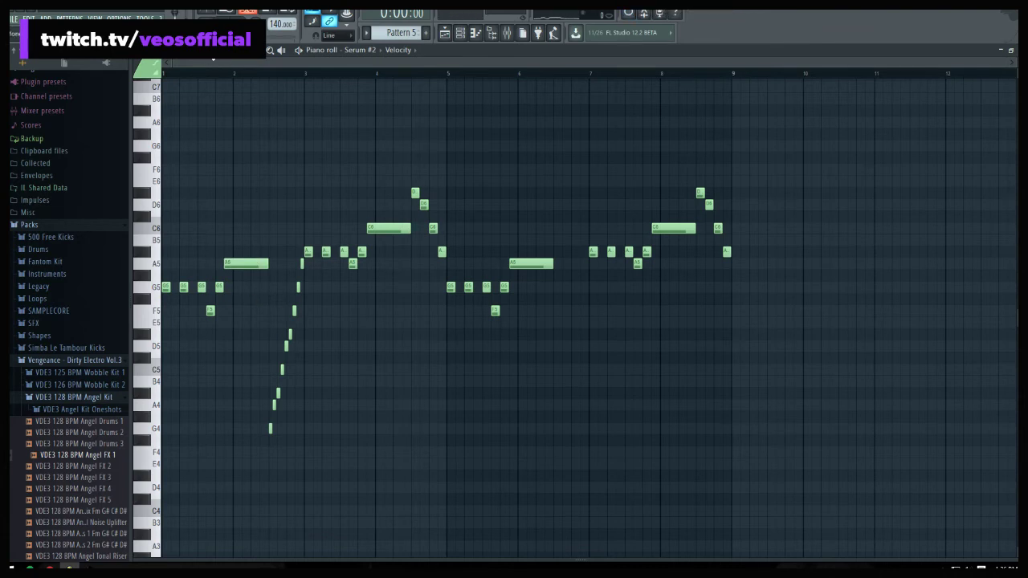
pyautogui.click(171, 61)
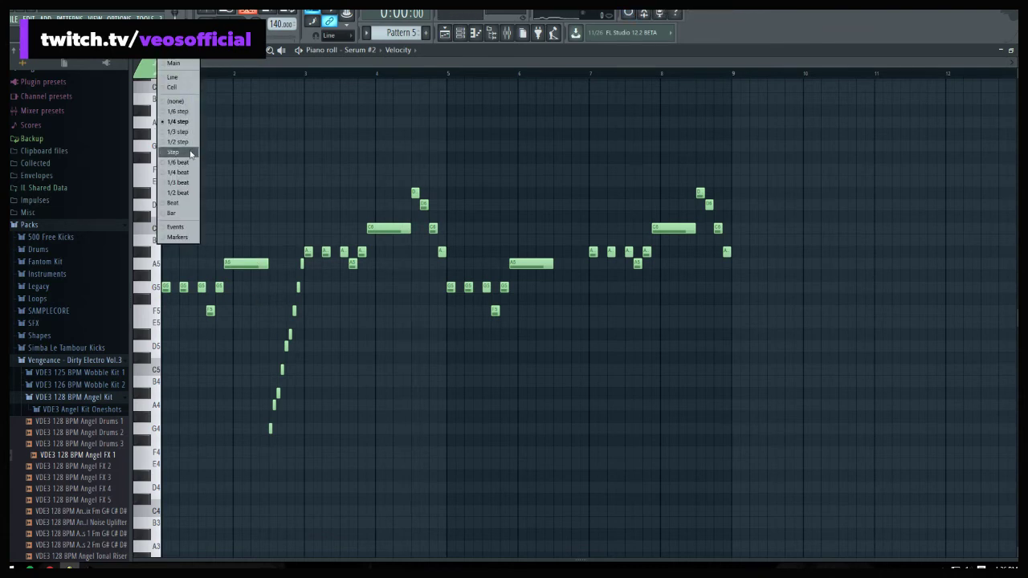
pyautogui.click(185, 91)
pyautogui.press('space')
pyautogui.moveTo(241, 266); pyautogui.dragTo(242, 291)
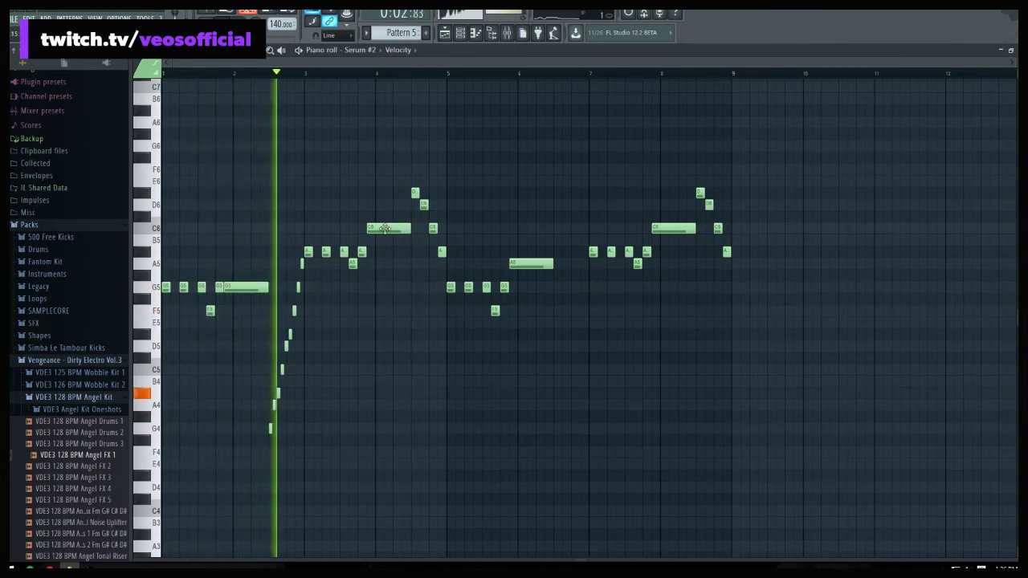
pyautogui.moveTo(385, 230); pyautogui.dragTo(385, 257)
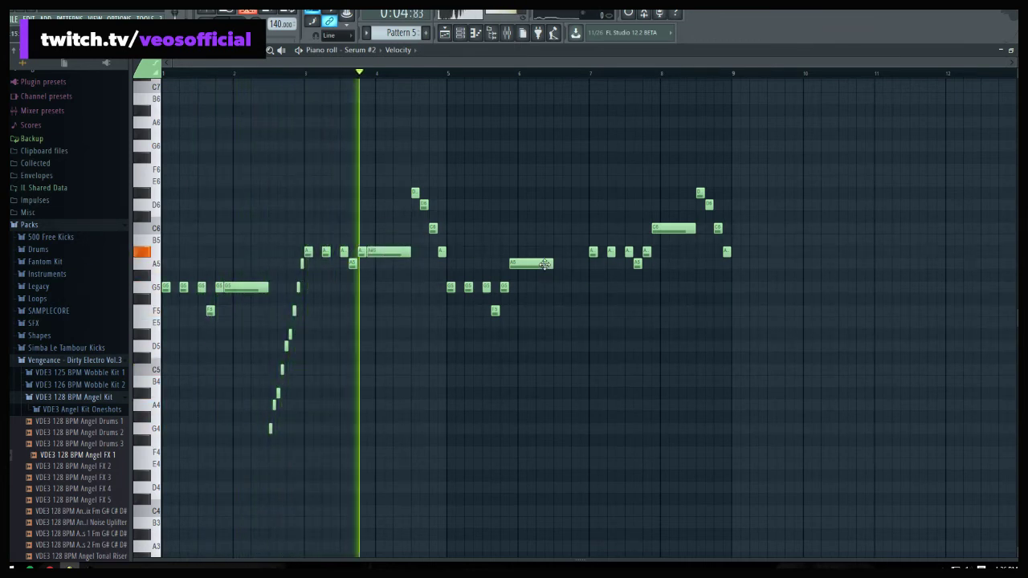
# Lower the second half's long A5 to G5 and its long C6 to A#5
pyautogui.moveTo(544, 265); pyautogui.dragTo(545, 288)
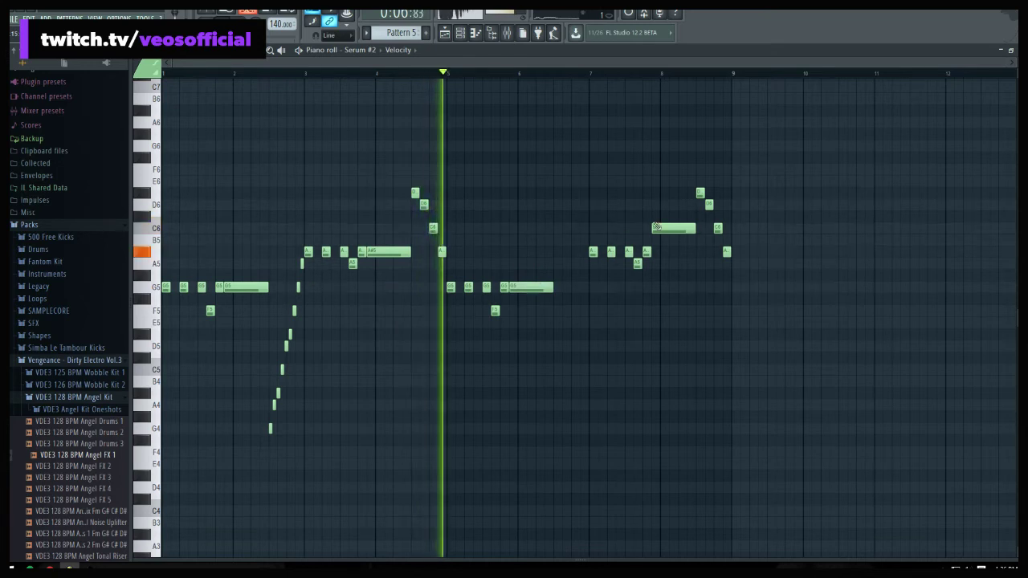
pyautogui.moveTo(659, 228); pyautogui.dragTo(659, 251)
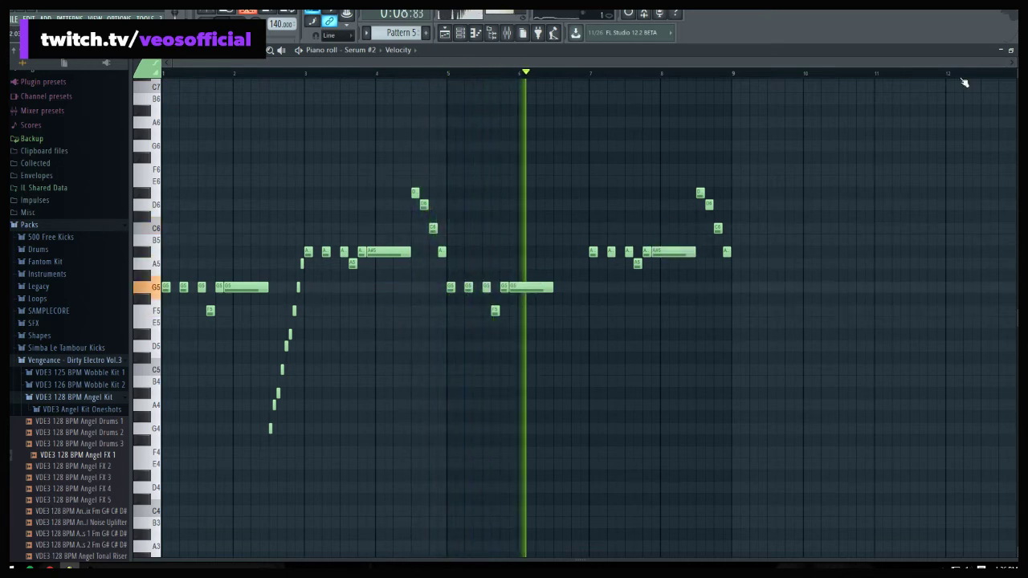
pyautogui.press('space')
# Set the Serum #2 pitch range to 12, reset the channel pitch and create an automation clip for it
pyautogui.click(1021, 50)
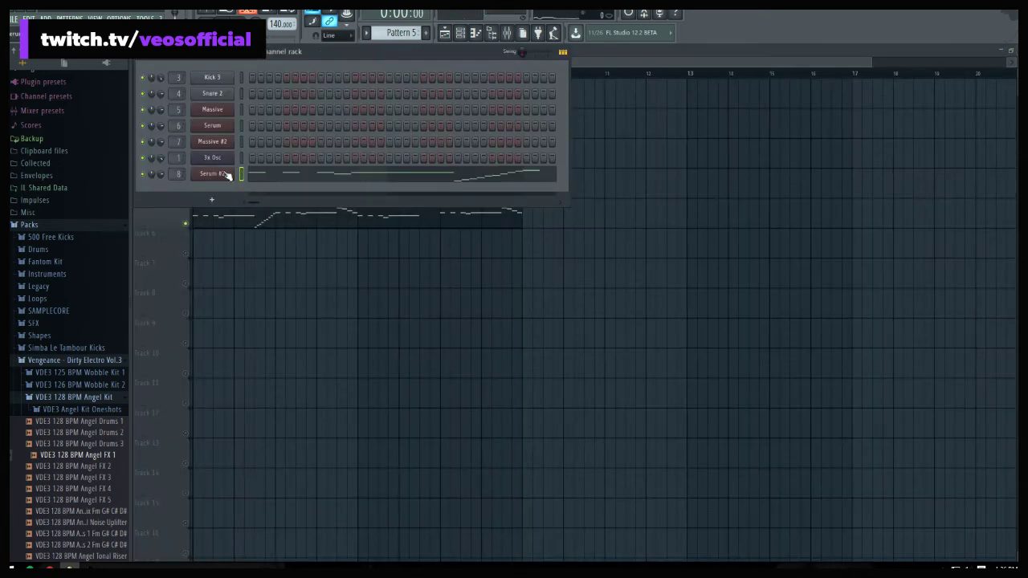
pyautogui.click(227, 175)
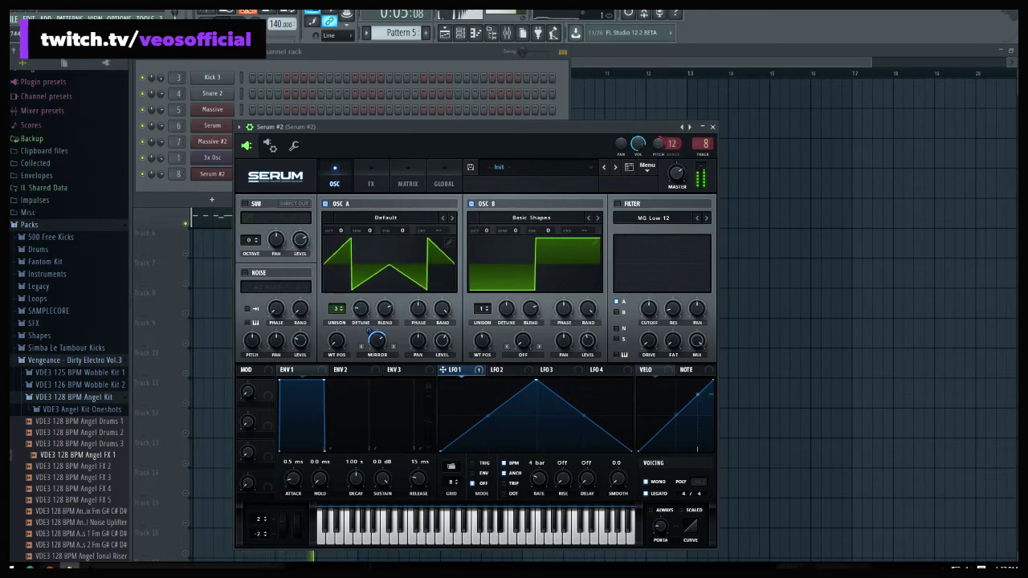
pyautogui.rightClick(658, 145)
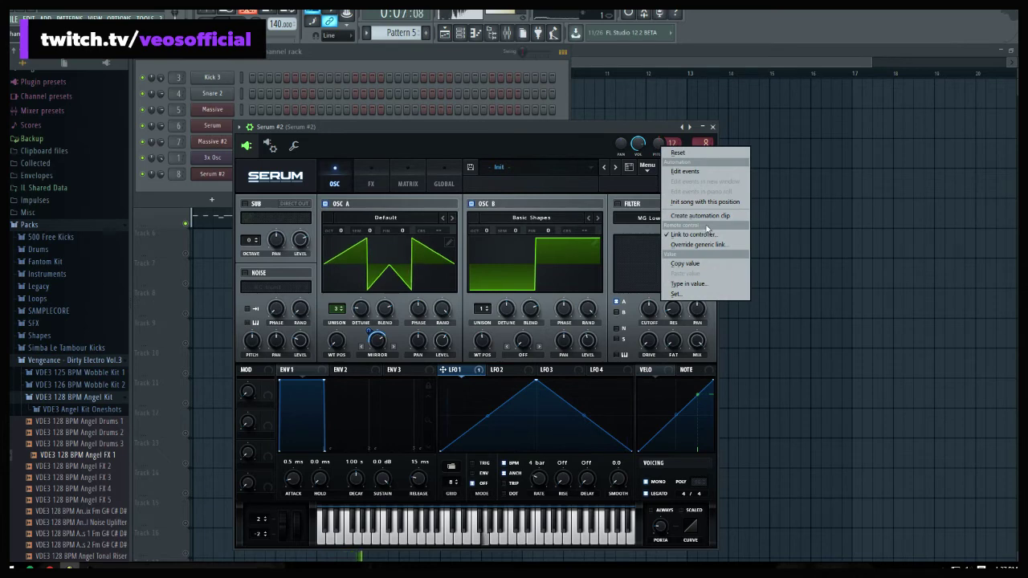
pyautogui.click(679, 153)
pyautogui.rightClick(660, 142)
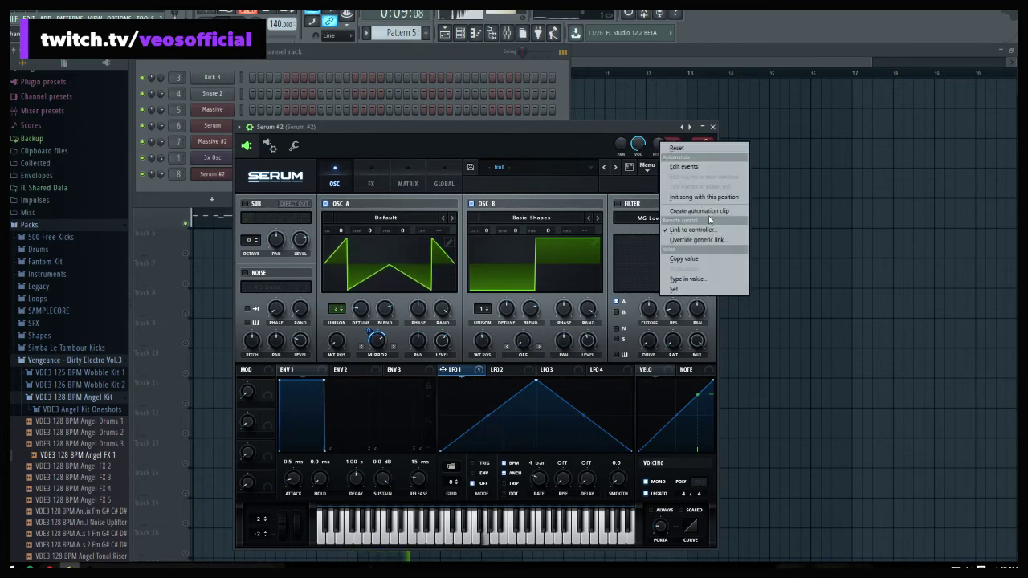
pyautogui.click(705, 211)
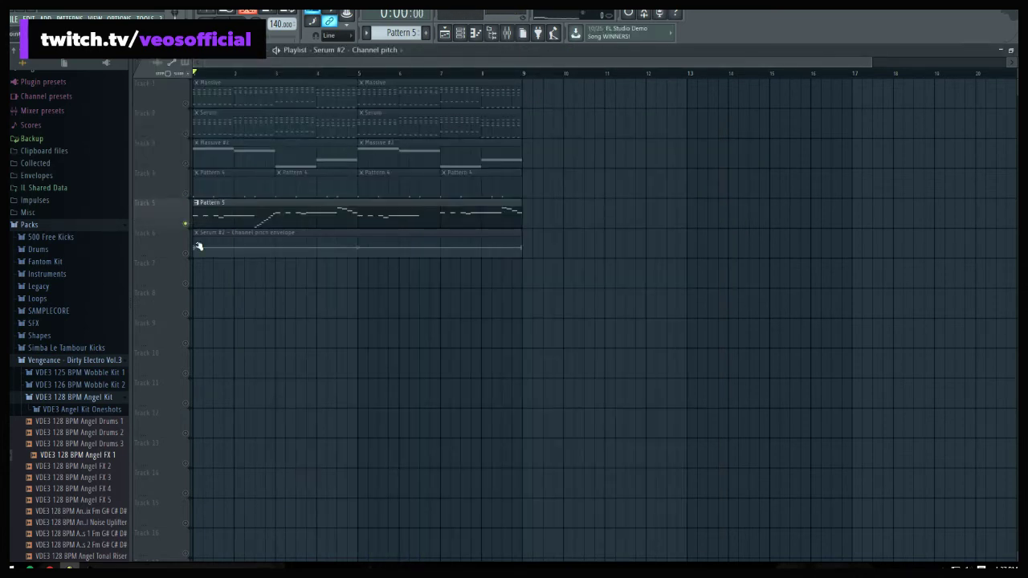
# Enable Track 6 alongside the lead and copy the value of the pitch envelope's starting point
pyautogui.click(187, 254)
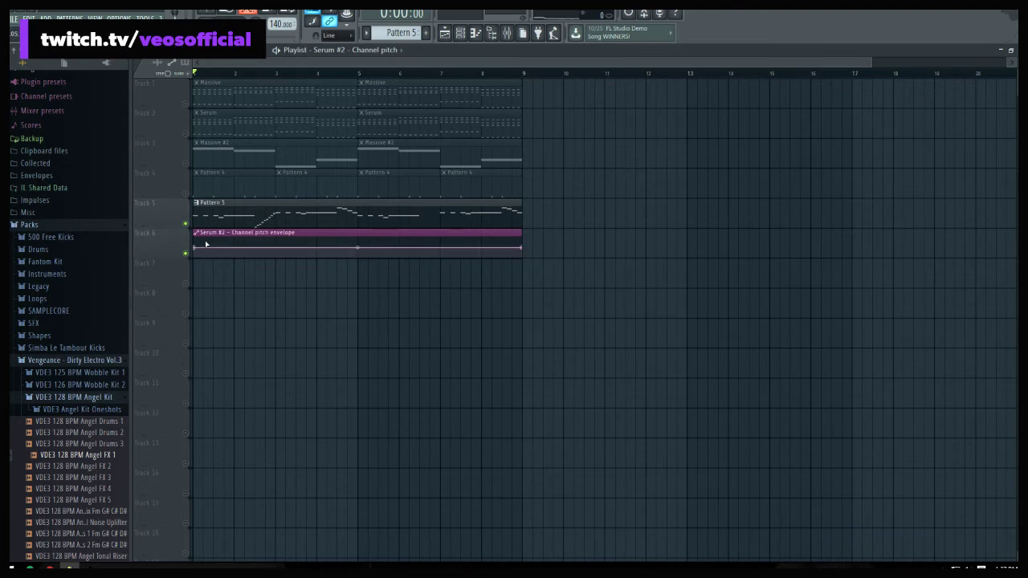
pyautogui.rightClick(190, 251)
pyautogui.click(187, 250)
pyautogui.rightClick(190, 248)
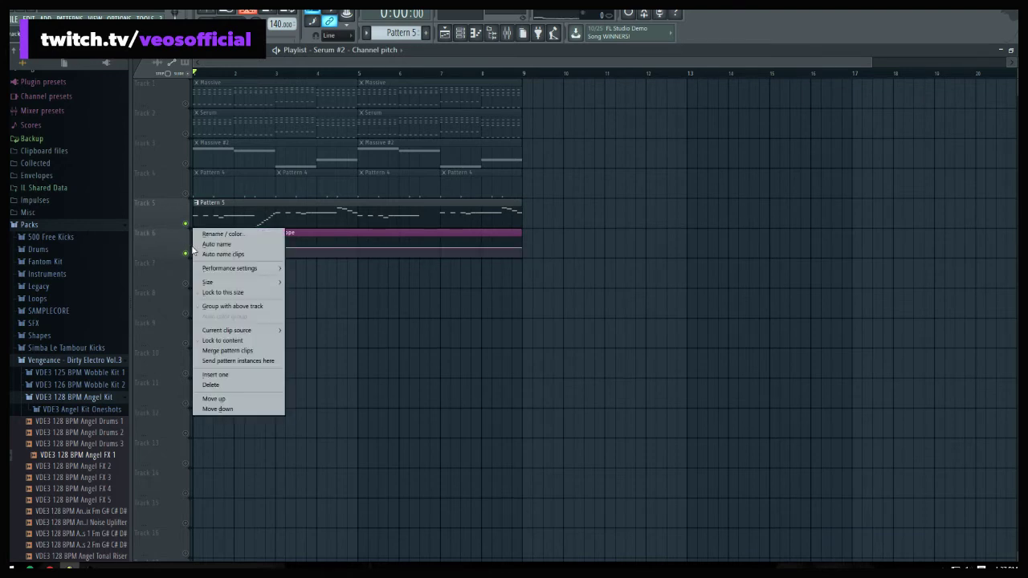
pyautogui.click(187, 250)
pyautogui.rightClick(194, 251)
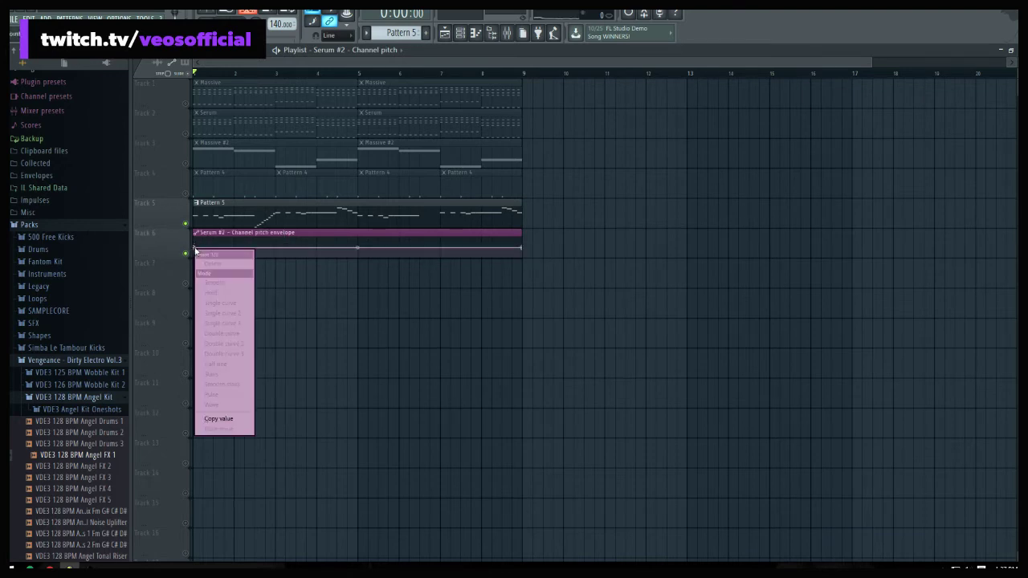
pyautogui.click(218, 419)
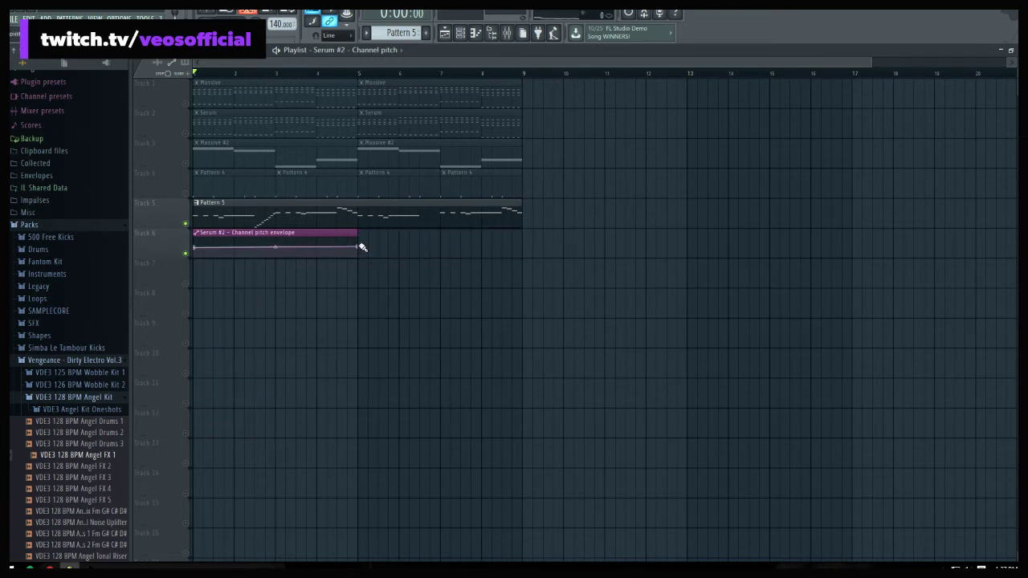
# Paste the copied value onto the pitch envelope's end and middle points, and shorten the clip to end at bar 3
pyautogui.rightClick(355, 249)
pyautogui.click(382, 428)
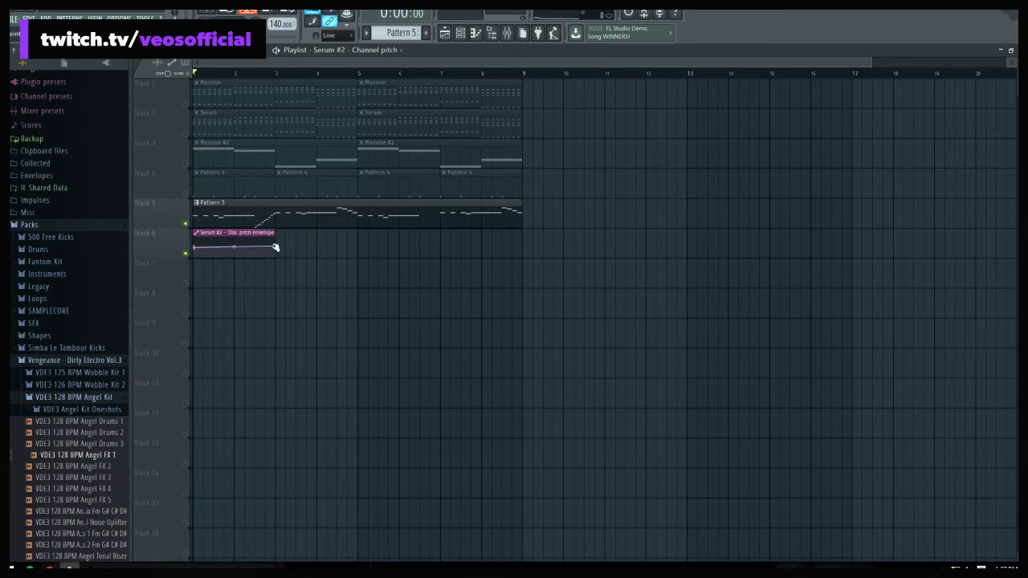
pyautogui.rightClick(276, 248)
pyautogui.click(313, 429)
pyautogui.press('space')
pyautogui.scroll(2, 215, 81)
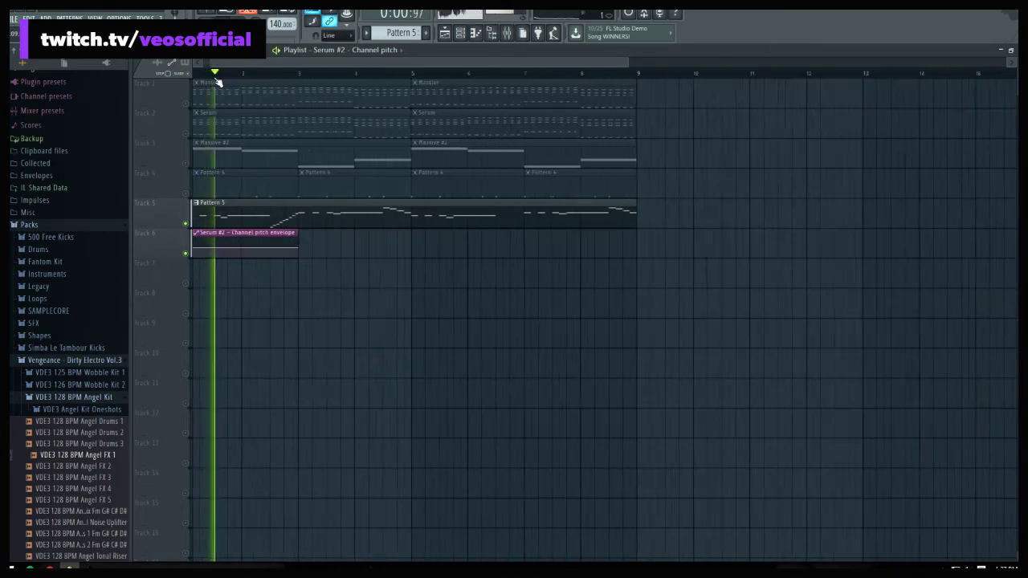
pyautogui.scroll(3, 217, 81)
pyautogui.press('space')
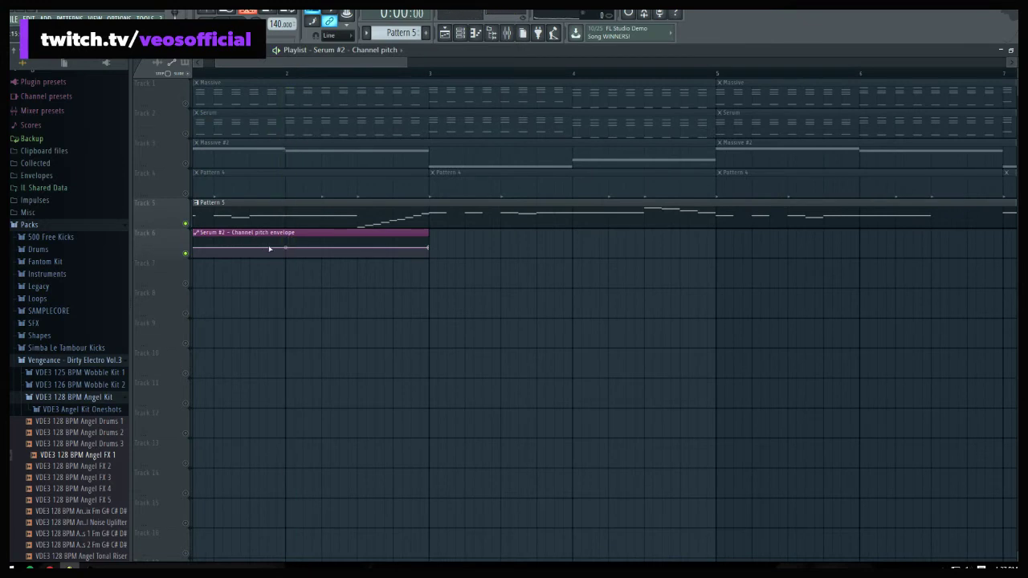
# Shape the pitch envelope to rise from just before bar 2, drop to 50% midway through bar 2 and end at 50%
pyautogui.rightClick(269, 249)
pyautogui.click(291, 428)
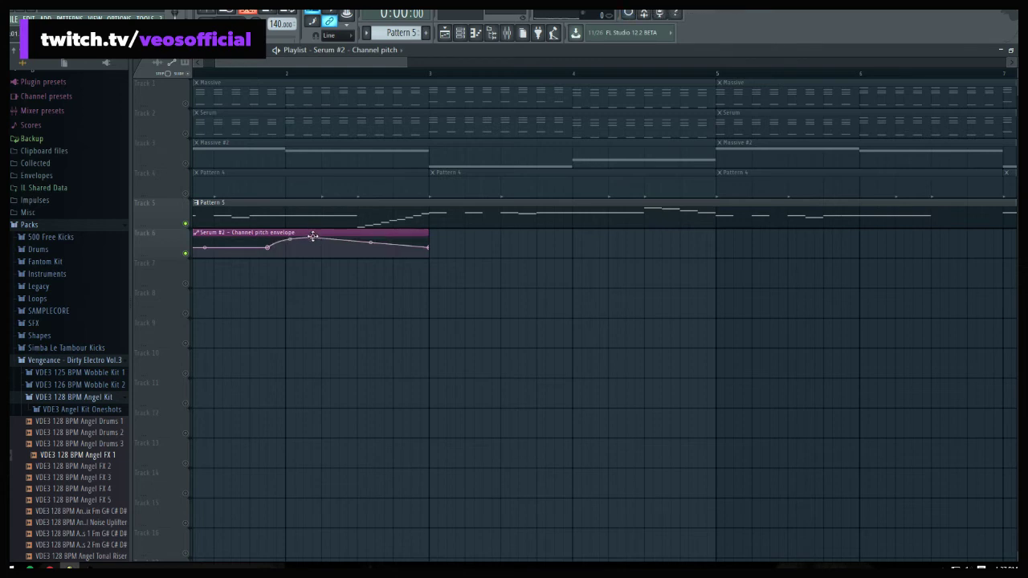
pyautogui.rightClick(358, 250)
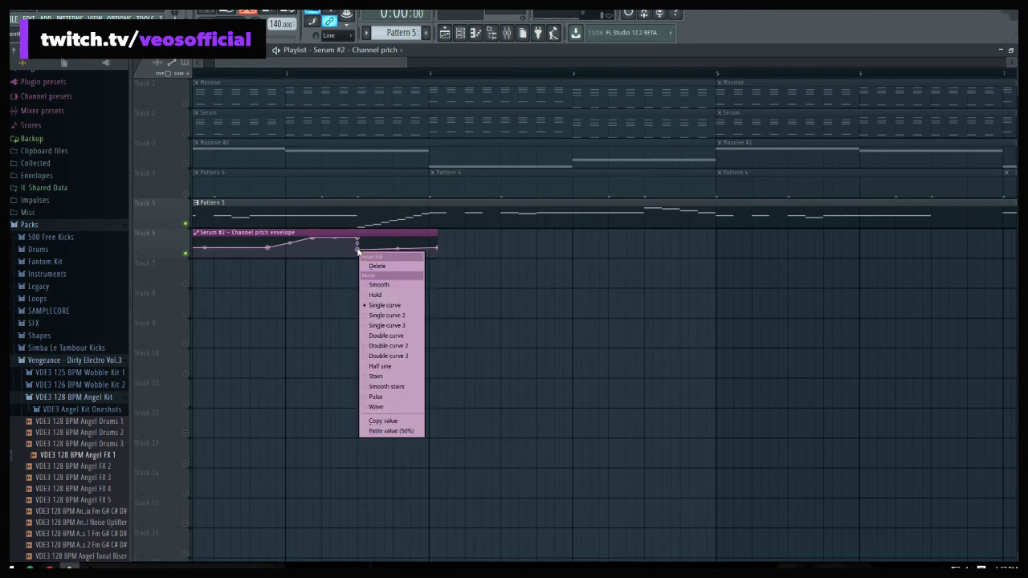
pyautogui.click(396, 432)
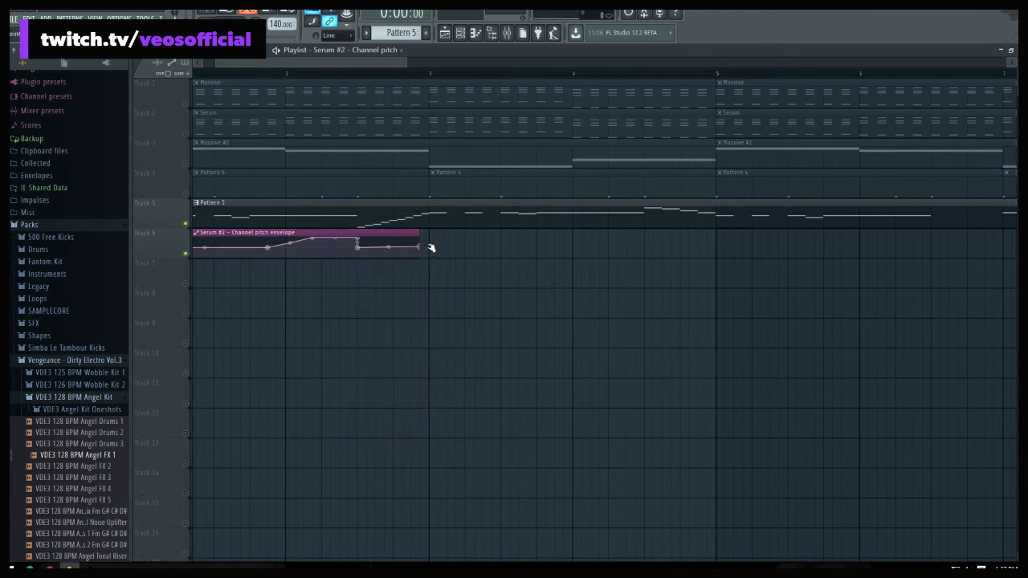
pyautogui.rightClick(431, 248)
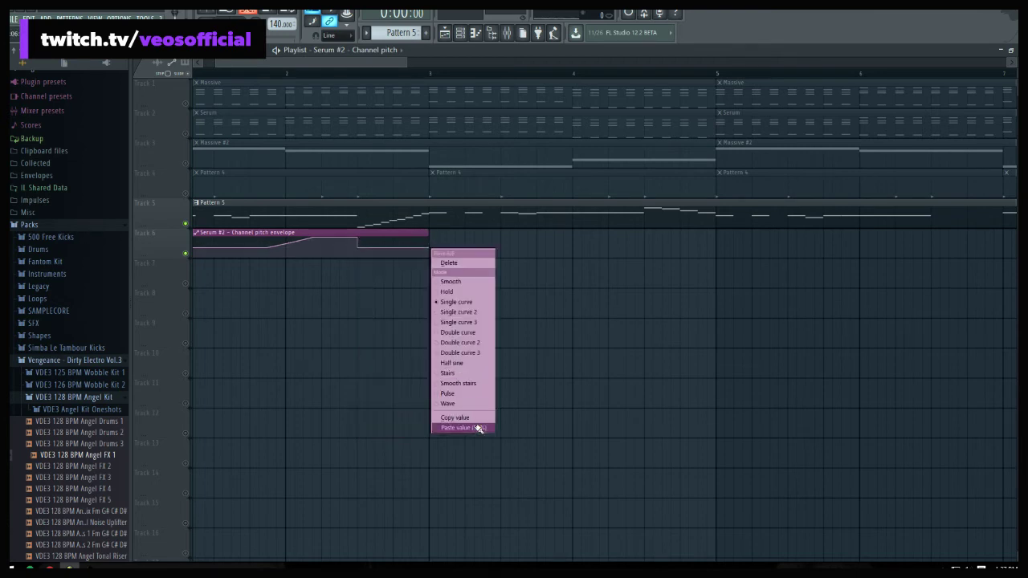
pyautogui.click(479, 429)
# Play the lead melody with the pitch bend from the beginning
pyautogui.press('space')
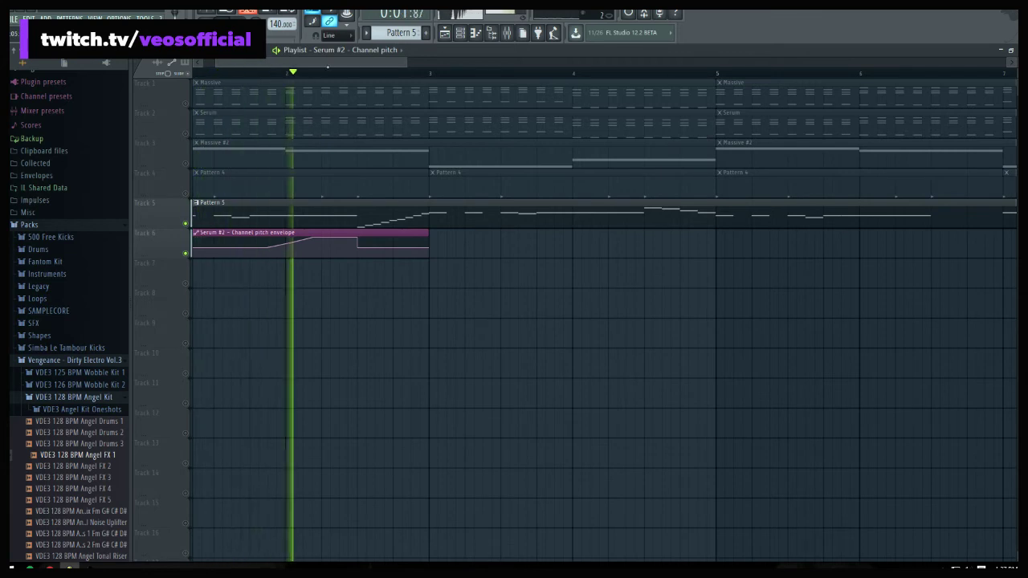
pyautogui.scroll(-5, 321, 72)
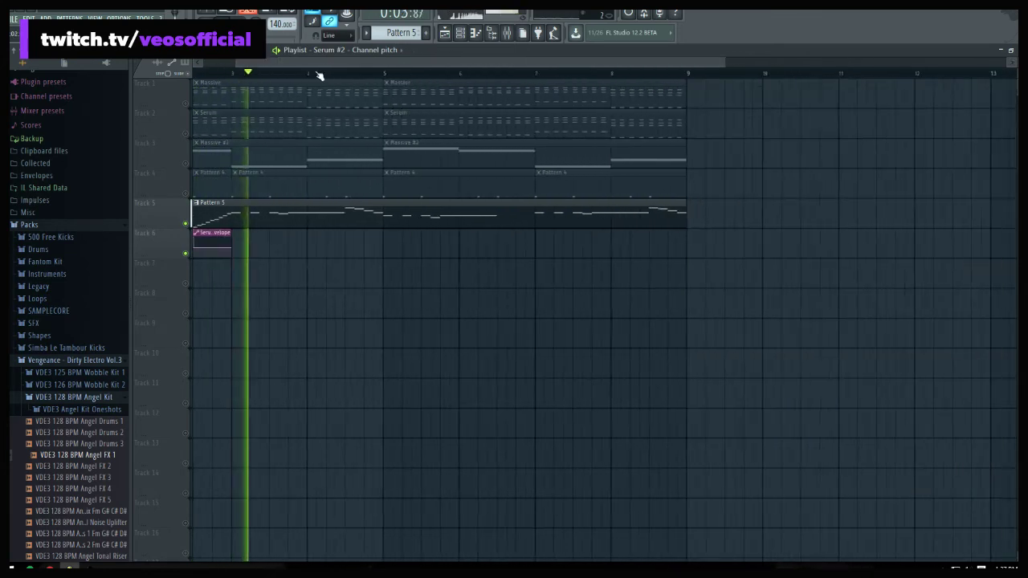
pyautogui.scroll(-3, 319, 75)
pyautogui.press('space')
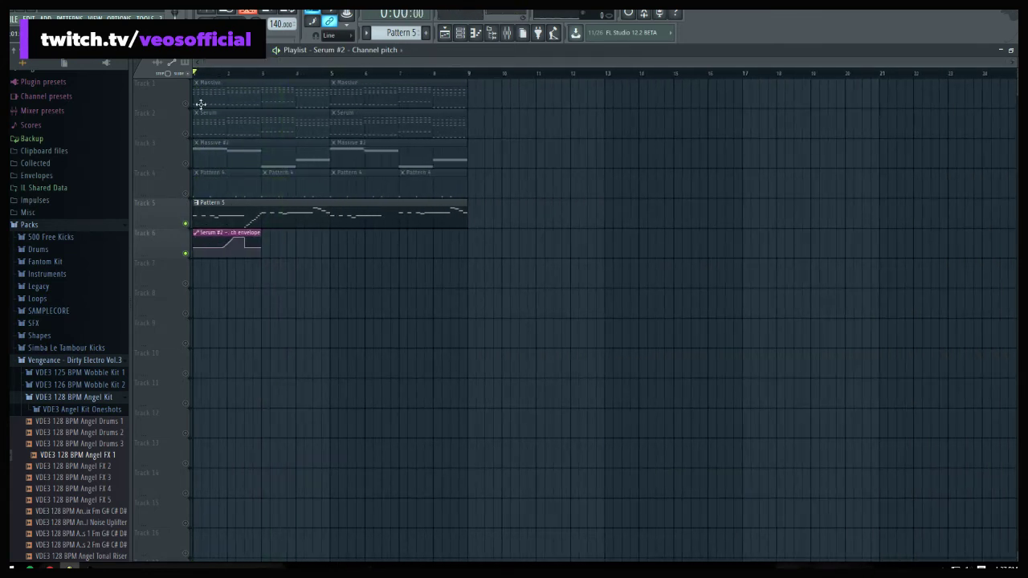
# Bring Tracks 1 and 2 back in and play the chords with the lead melody
pyautogui.click(186, 105)
pyautogui.click(189, 134)
pyautogui.press('space')
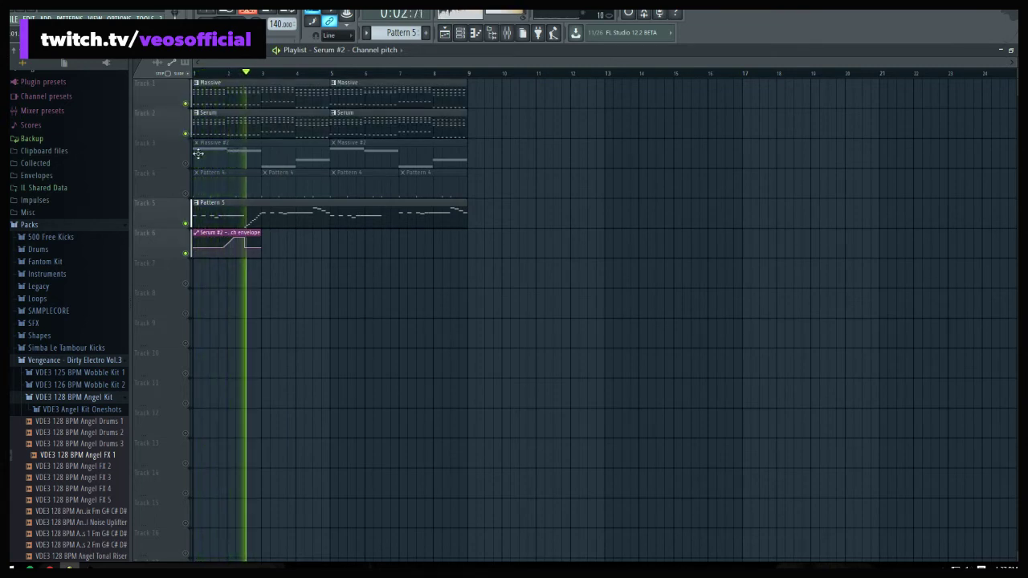
# Curve the pitch envelope's rise and place a copy of the clip from bar 3 to bar 5
pyautogui.press('space')
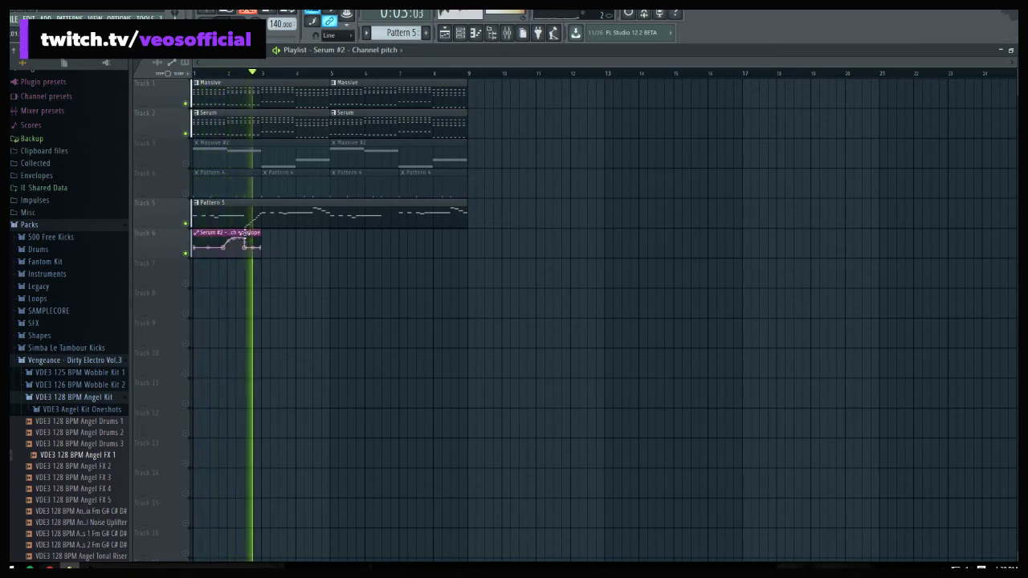
pyautogui.press('space')
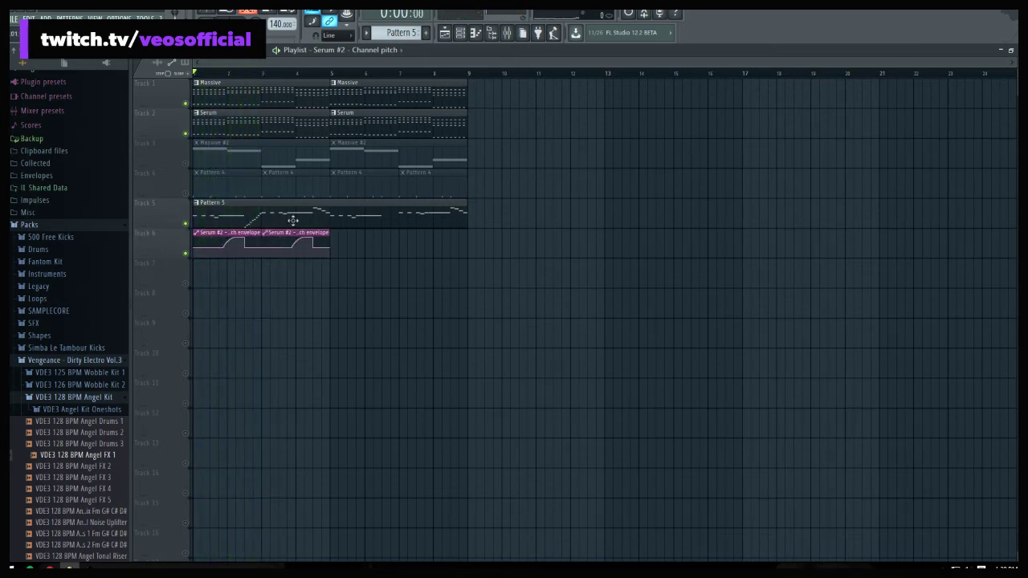
# Bring Tracks 4 and 3 back in while playing the arrangement
pyautogui.click(185, 195)
pyautogui.press('space')
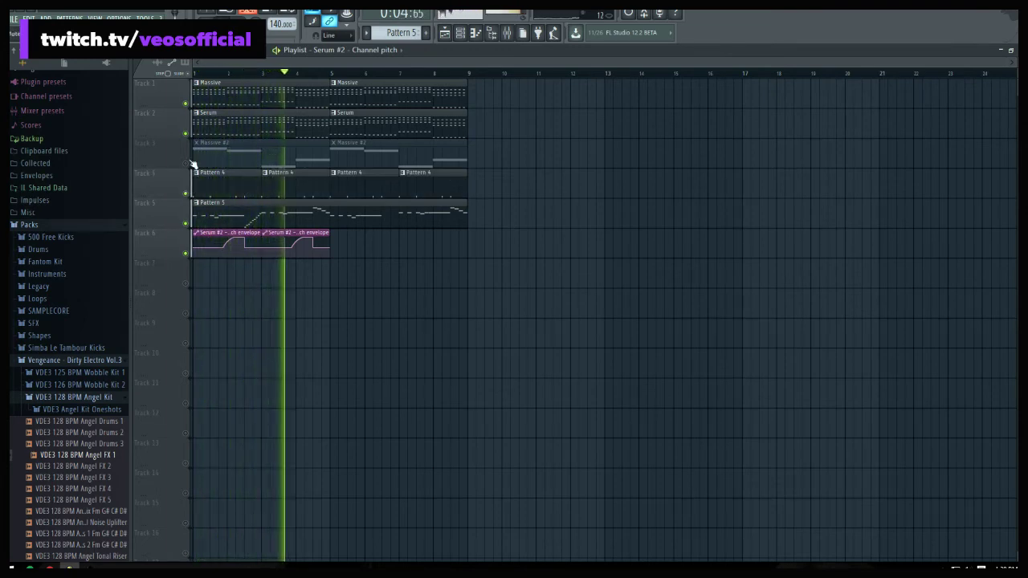
pyautogui.click(190, 163)
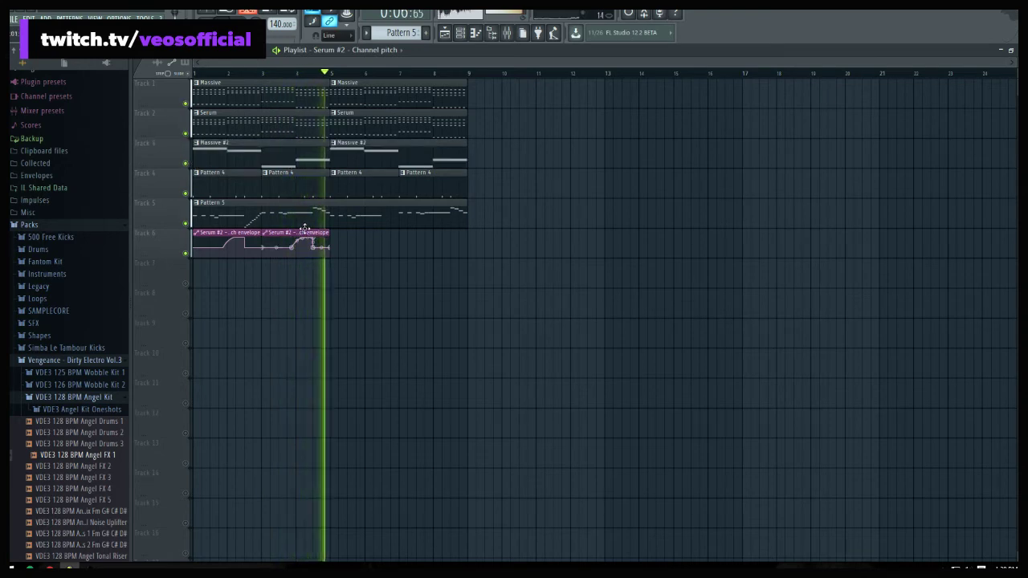
# Place copies of the pitch envelope clip at bars 5 and 7 on Track 6 and play the arrangement
pyautogui.press('space')
pyautogui.press('space')
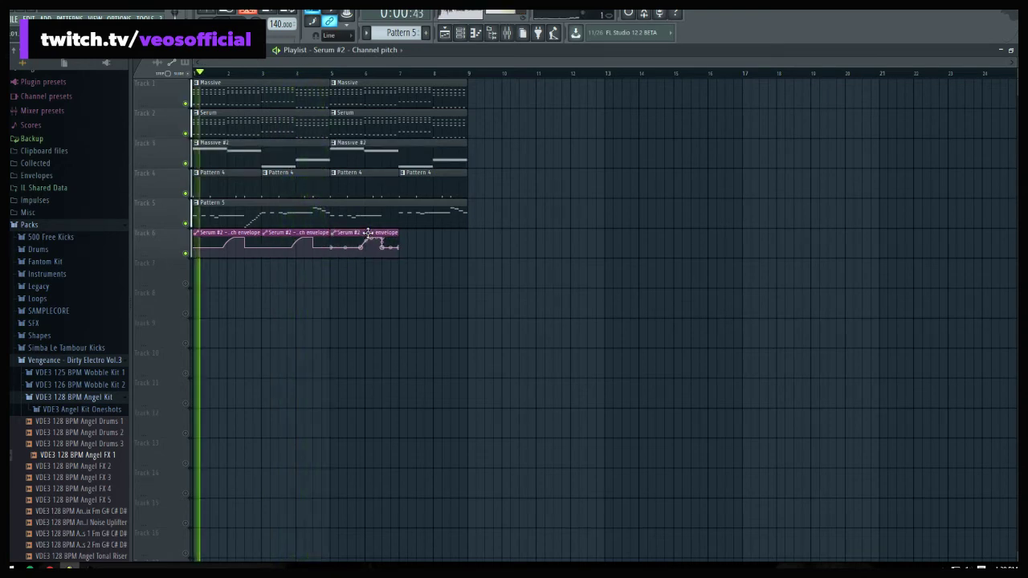
pyautogui.moveTo(369, 236); pyautogui.dragTo(433, 237)
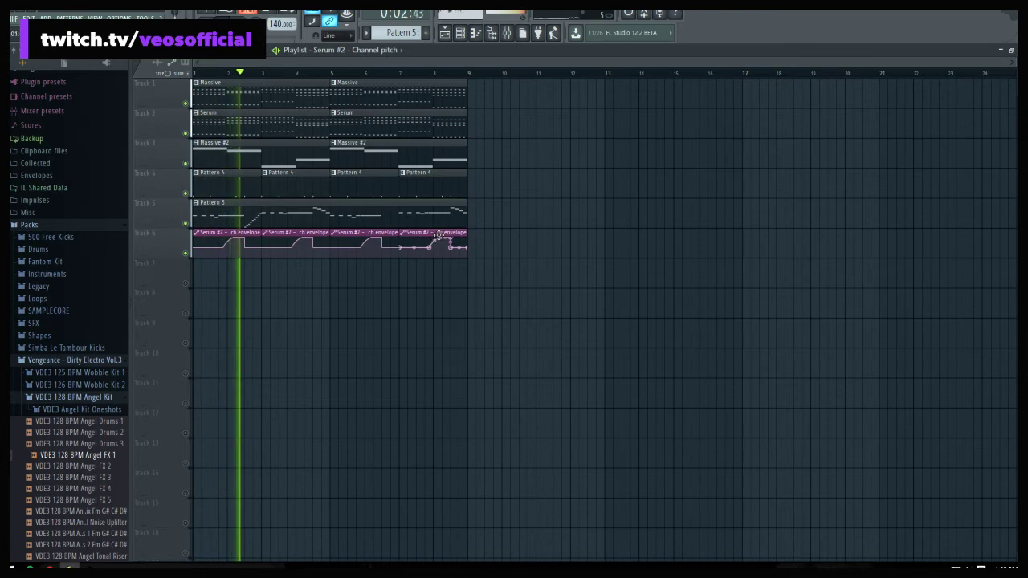
pyautogui.rightClick(185, 254)
pyautogui.rightClick(184, 254)
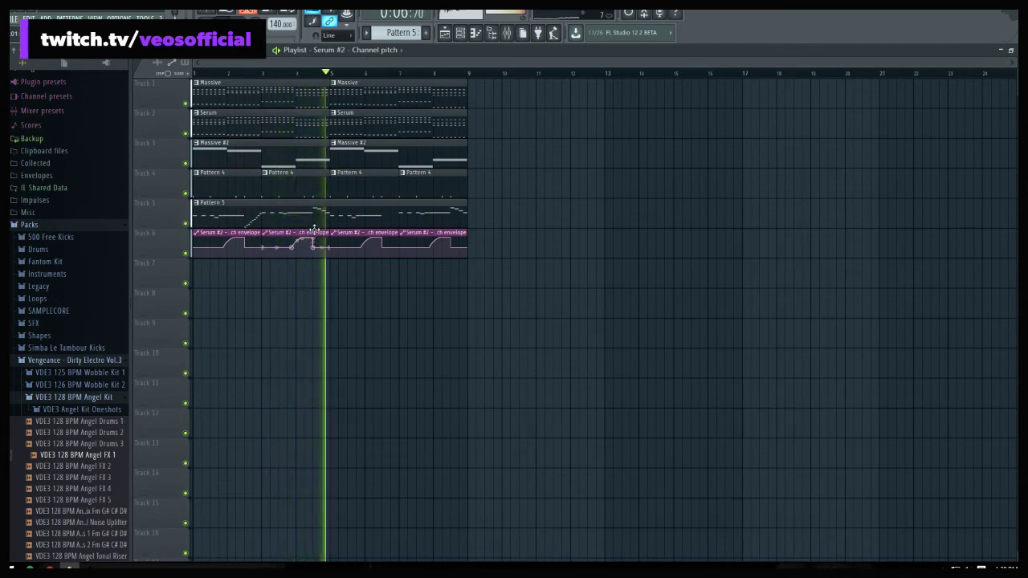
# Make the bar 3 pitch envelope clip unique, delete its bend points to flatten it, and start playback
pyautogui.press('space')
pyautogui.click(263, 233)
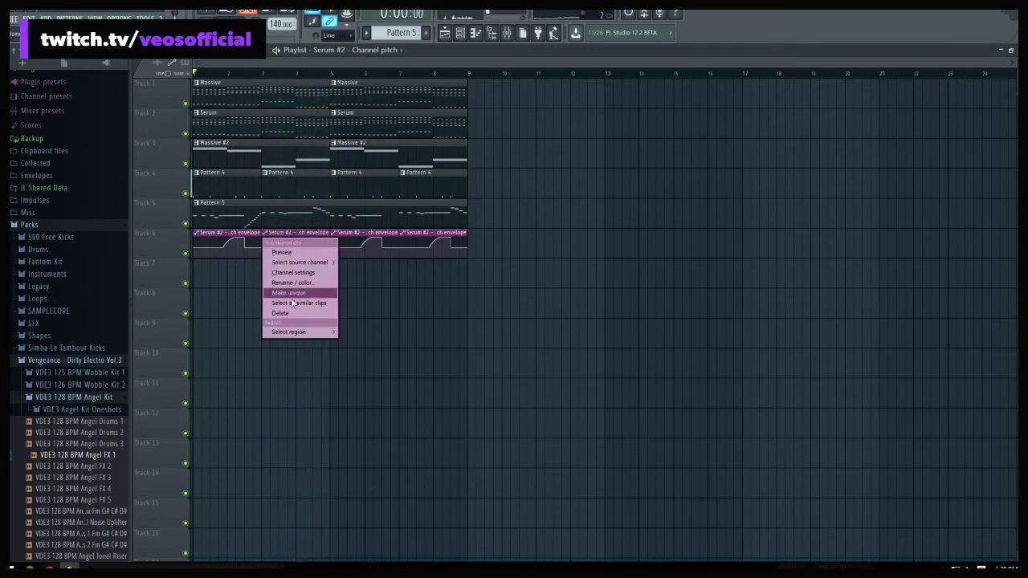
pyautogui.click(298, 293)
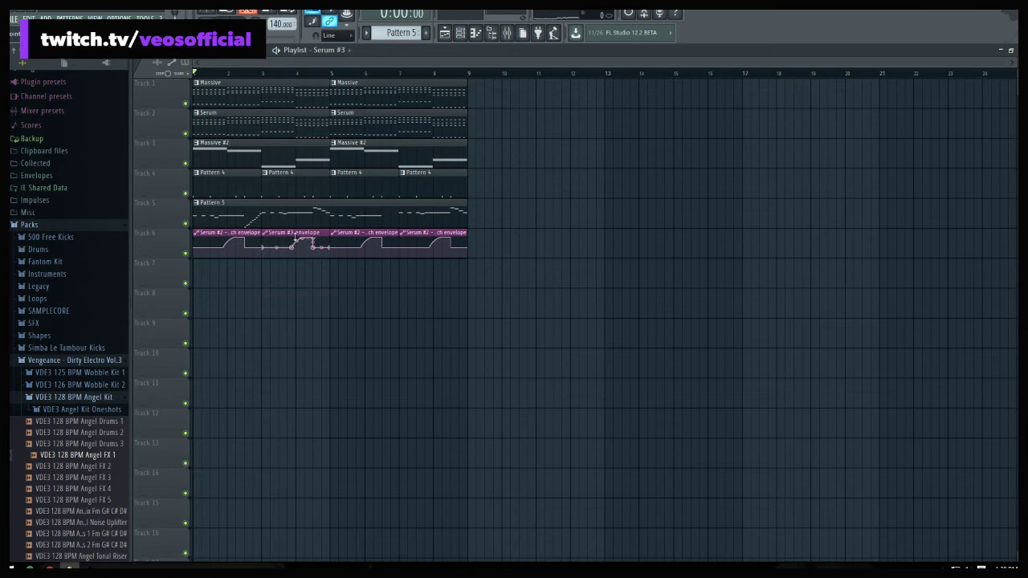
pyautogui.rightClick(304, 241)
pyautogui.click(318, 254)
pyautogui.rightClick(313, 239)
pyautogui.click(329, 255)
pyautogui.rightClick(314, 250)
pyautogui.rightClick(316, 253)
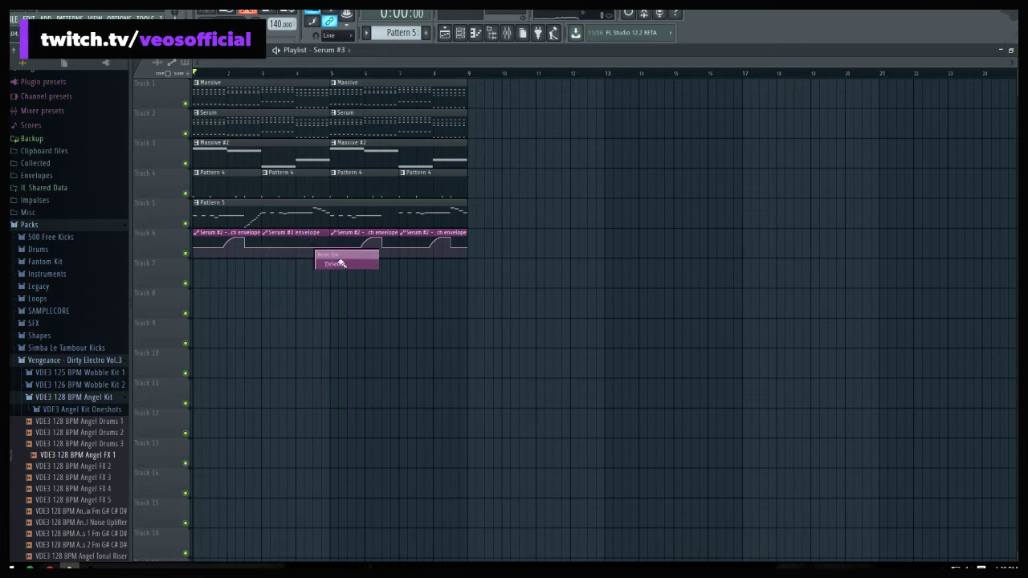
pyautogui.rightClick(289, 250)
pyautogui.click(305, 264)
pyautogui.press('space')
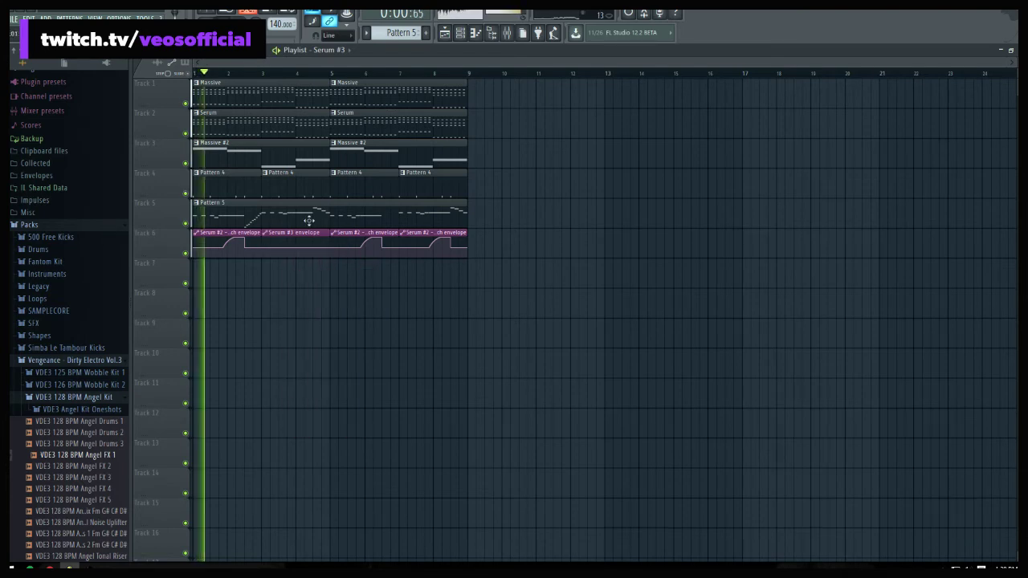
# Add short rising notes D5, D#5, F5 and G5 to the Pattern 5 lead just before bar 7
pyautogui.doubleClick(309, 219)
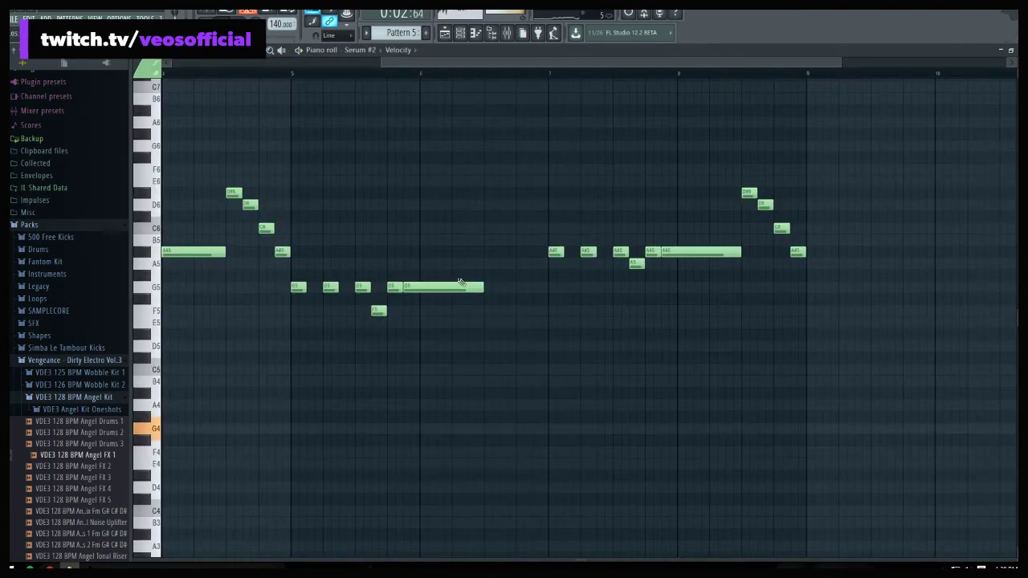
pyautogui.scroll(-2, 320, 78)
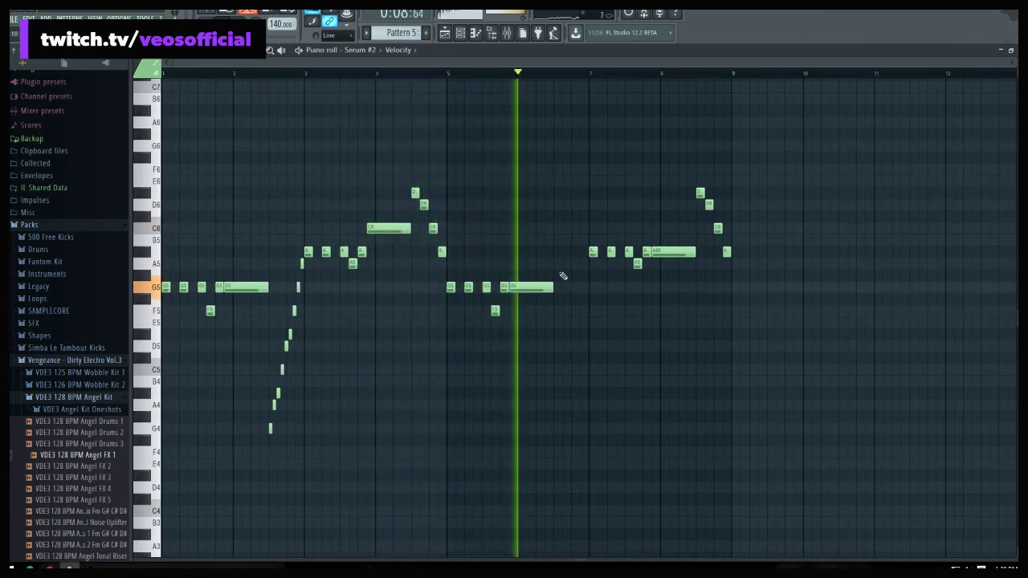
pyautogui.press('space')
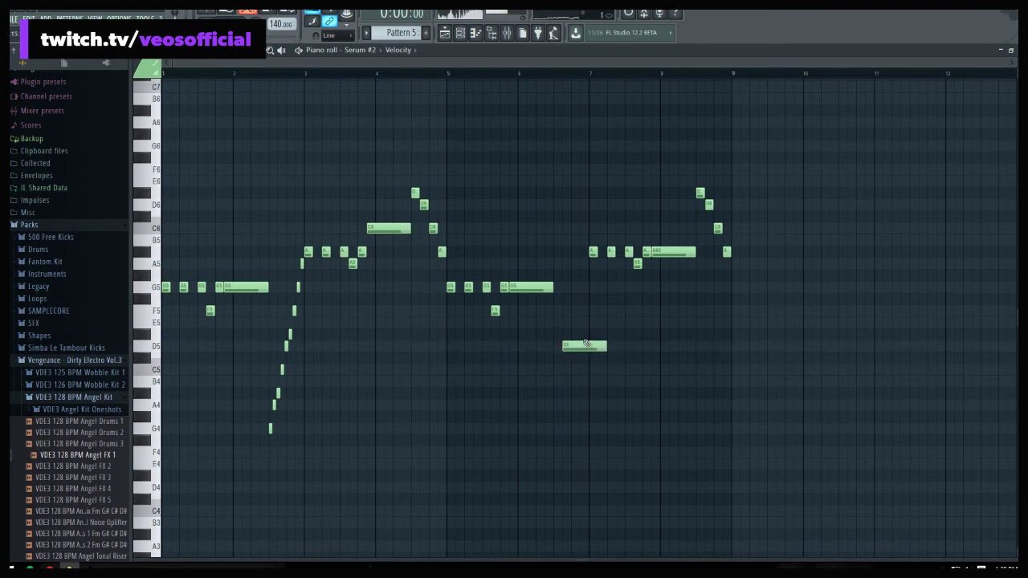
pyautogui.press('space')
pyautogui.moveTo(594, 347); pyautogui.dragTo(562, 345)
pyautogui.click(566, 335)
pyautogui.click(574, 311)
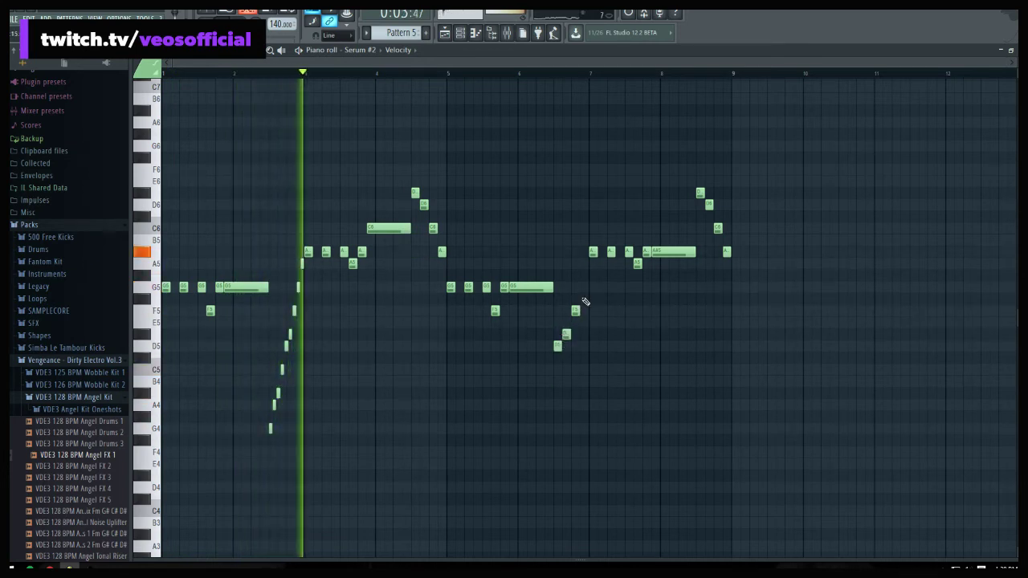
pyautogui.click(585, 287)
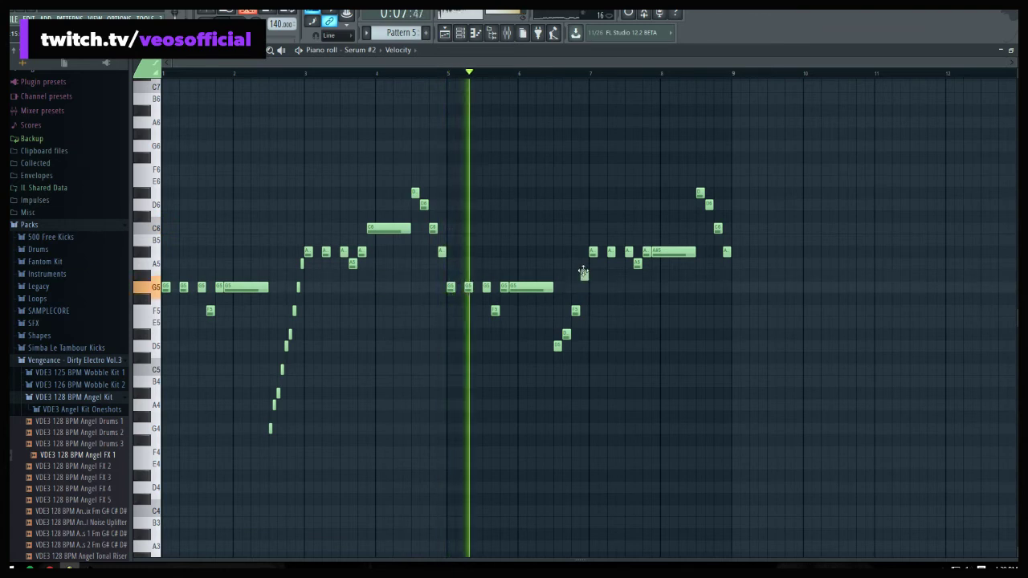
pyautogui.click(584, 264)
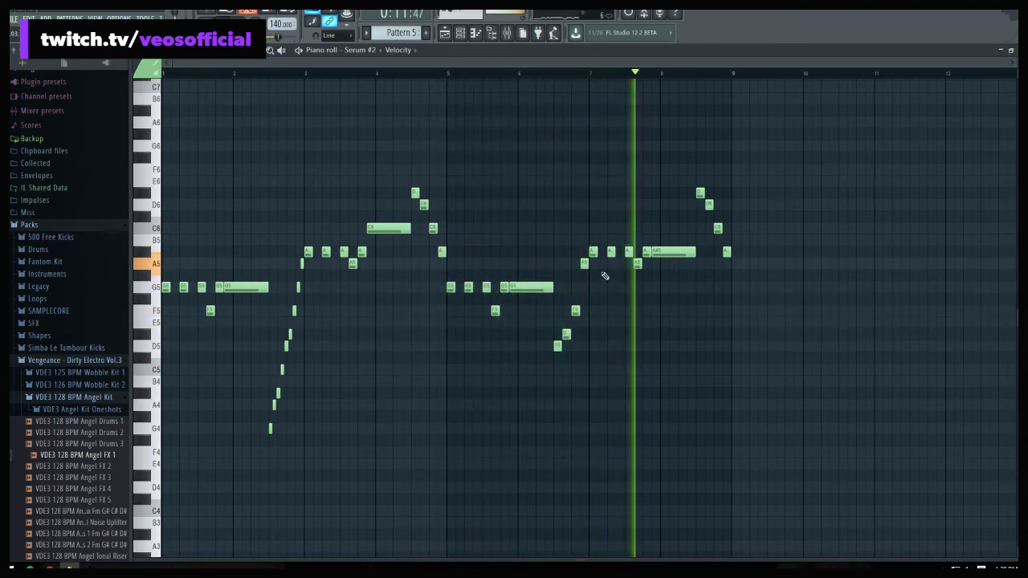
pyautogui.moveTo(584, 264); pyautogui.dragTo(584, 288)
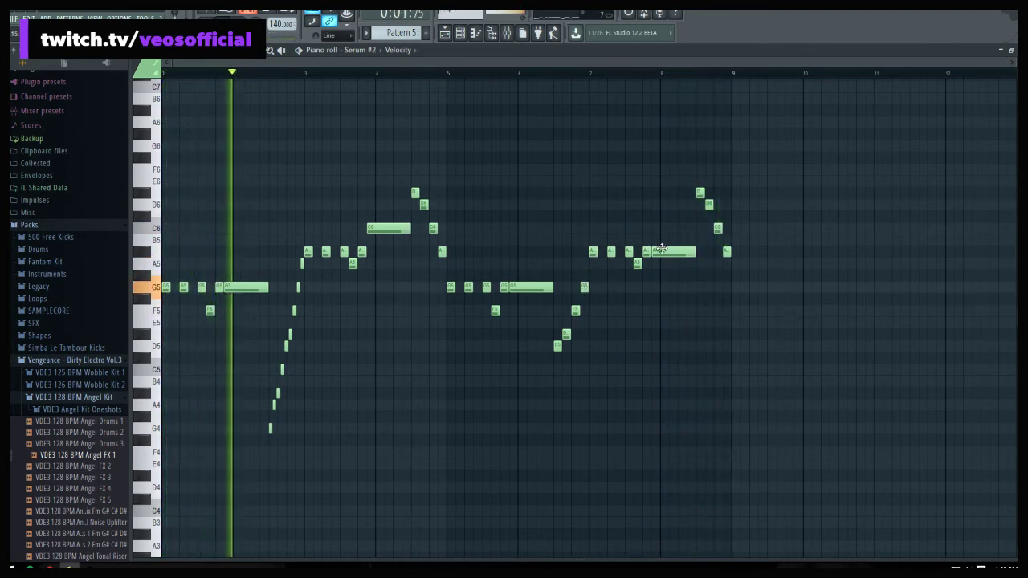
# Play the lead, raise the third and fourth notes of bar 7 to D#6 and D6, and play it again
pyautogui.press('space')
pyautogui.press('space')
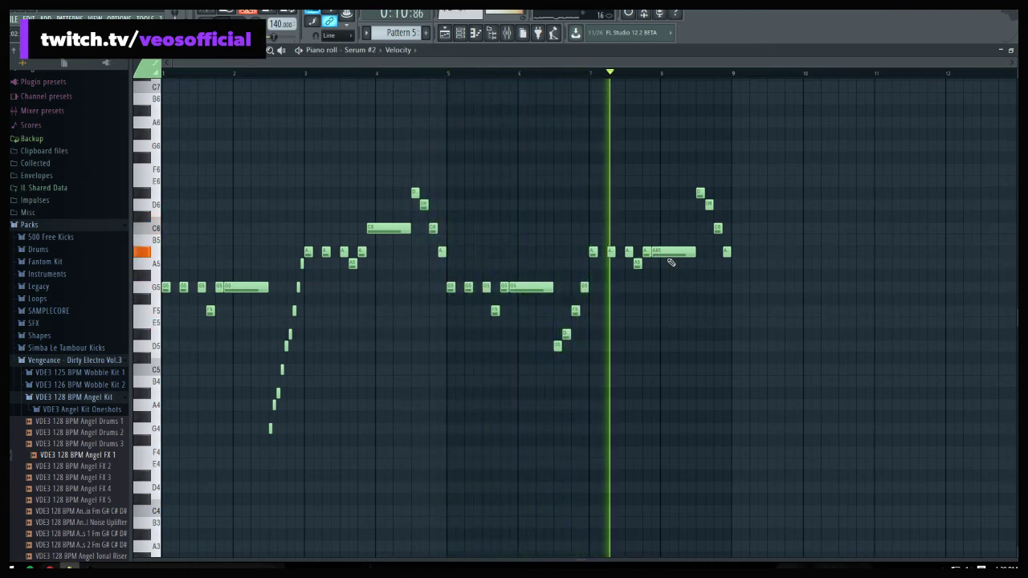
pyautogui.press('space')
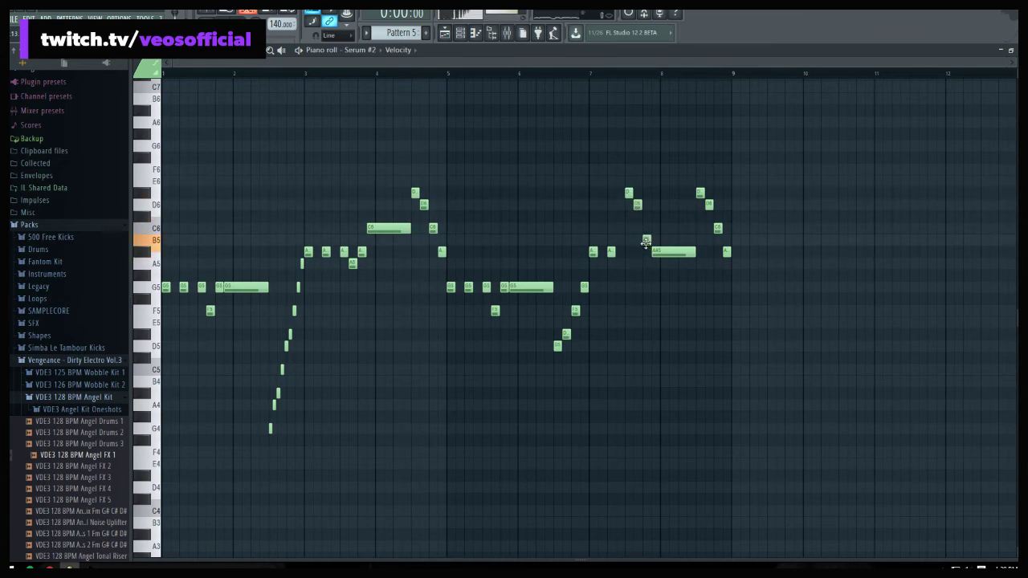
pyautogui.press('space')
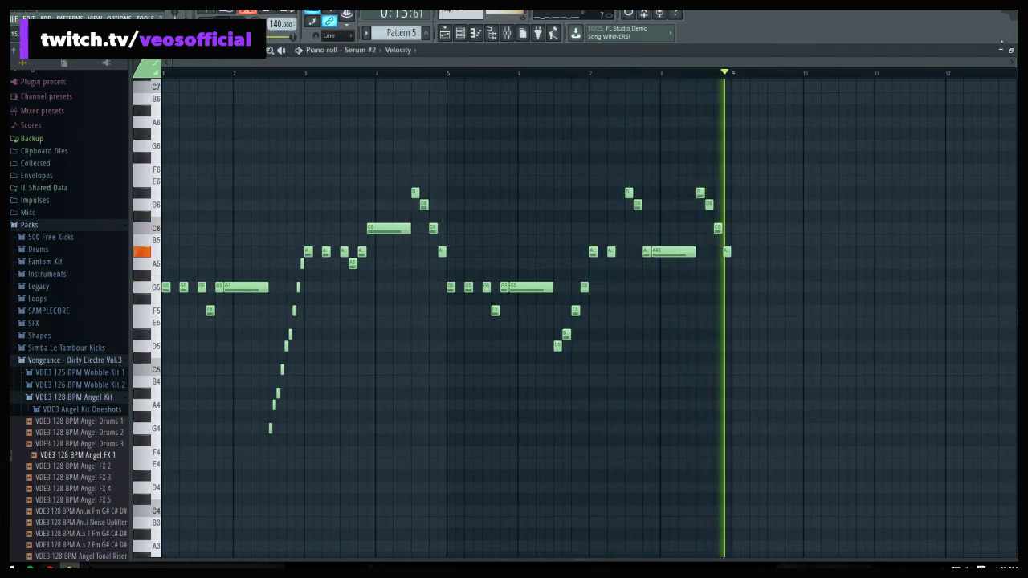
# Select all clips in the playlist and move the whole arrangement to start at bar 9
pyautogui.press('Escape')
pyautogui.press('Escape')
pyautogui.moveTo(668, 299); pyautogui.dragTo(190, 100)
pyautogui.click(595, 119)
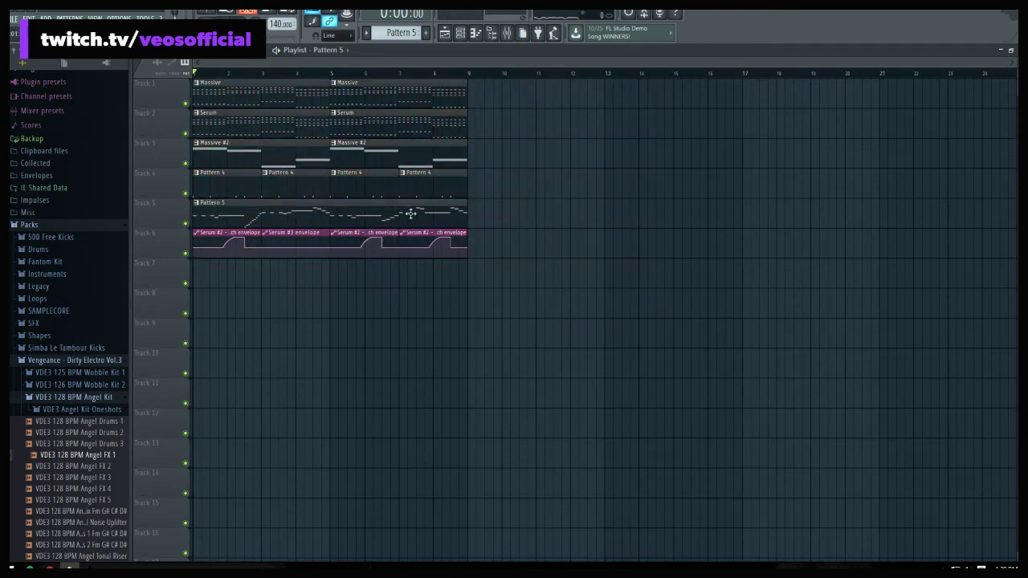
pyautogui.moveTo(542, 328); pyautogui.dragTo(504, 89)
pyautogui.click(490, 101)
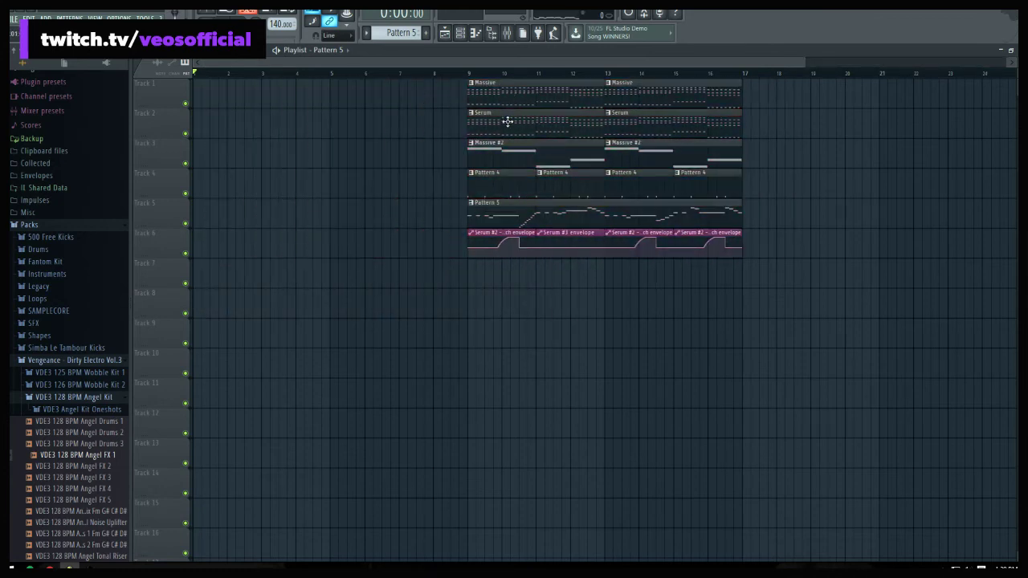
# Try an intro with the Serum chords in bars 1 to 8 and Pattern 4 in bars 5 to 8
pyautogui.click(361, 124)
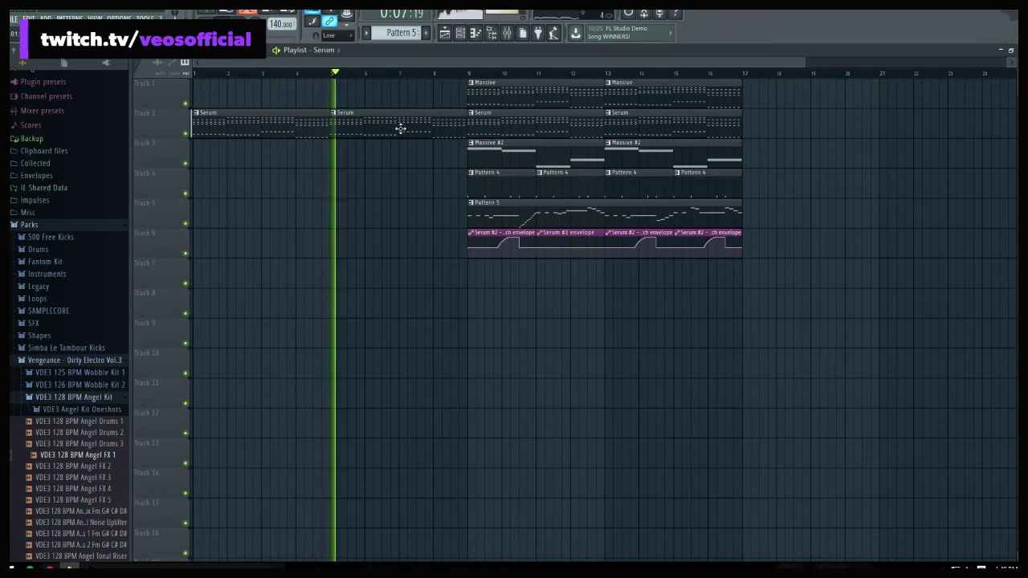
pyautogui.moveTo(501, 185)
pyautogui.mouseDown()
pyautogui.moveTo(360, 181)
pyautogui.moveTo(420, 192)
pyautogui.mouseUp()
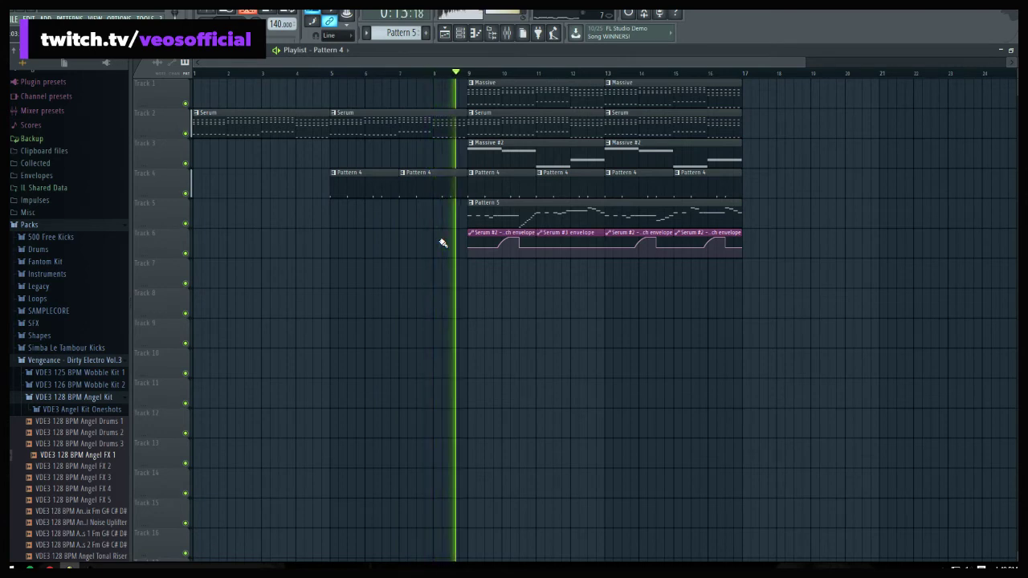
pyautogui.rightClick(422, 185)
pyautogui.rightClick(344, 186)
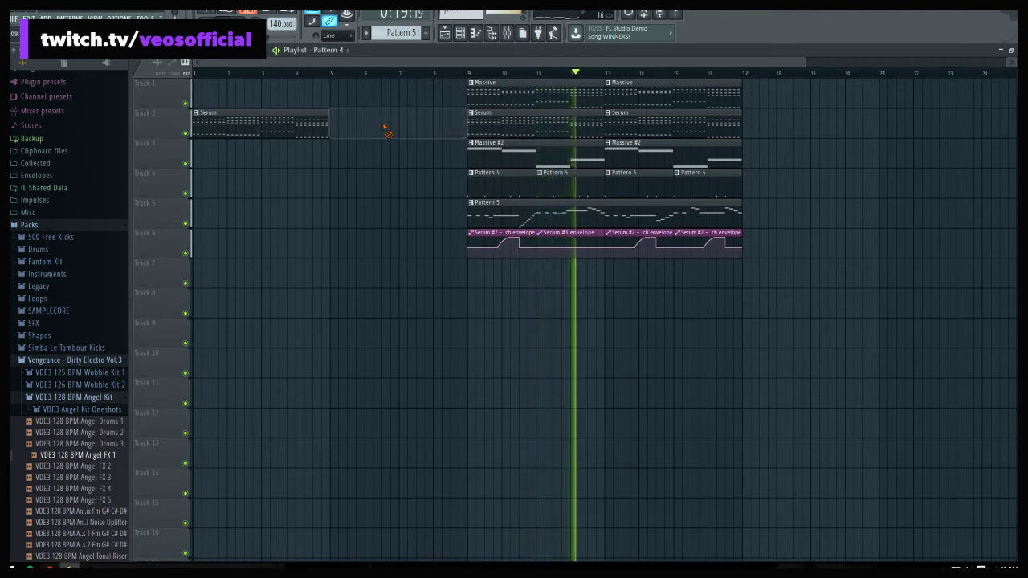
pyautogui.rightClick(384, 123)
pyautogui.rightClick(290, 123)
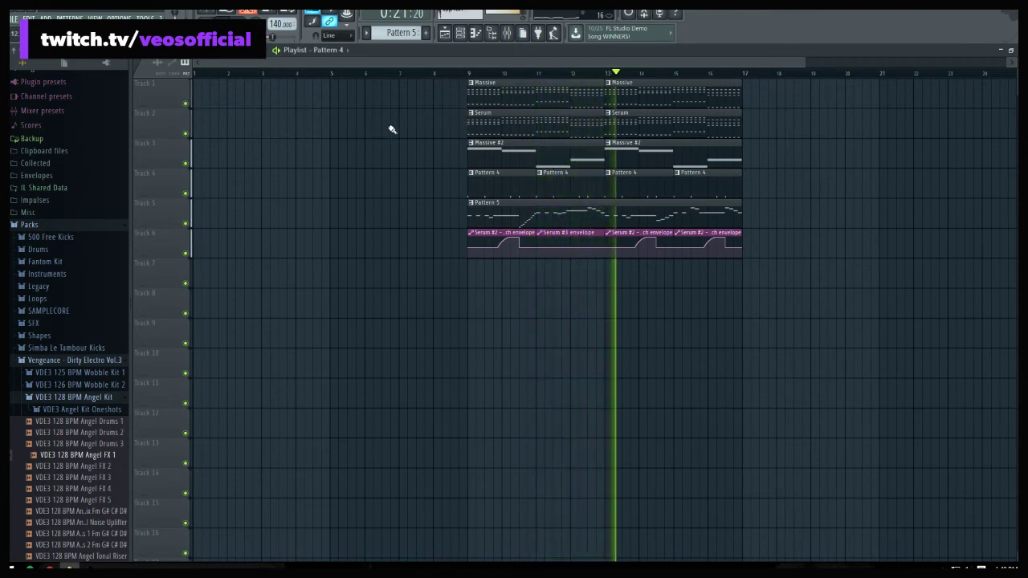
# Widen the Pattern 5 run before bar 7 to G4, A#4, D5 and G5, and return to the playlist after playing it
pyautogui.scroll(-3, 569, 75)
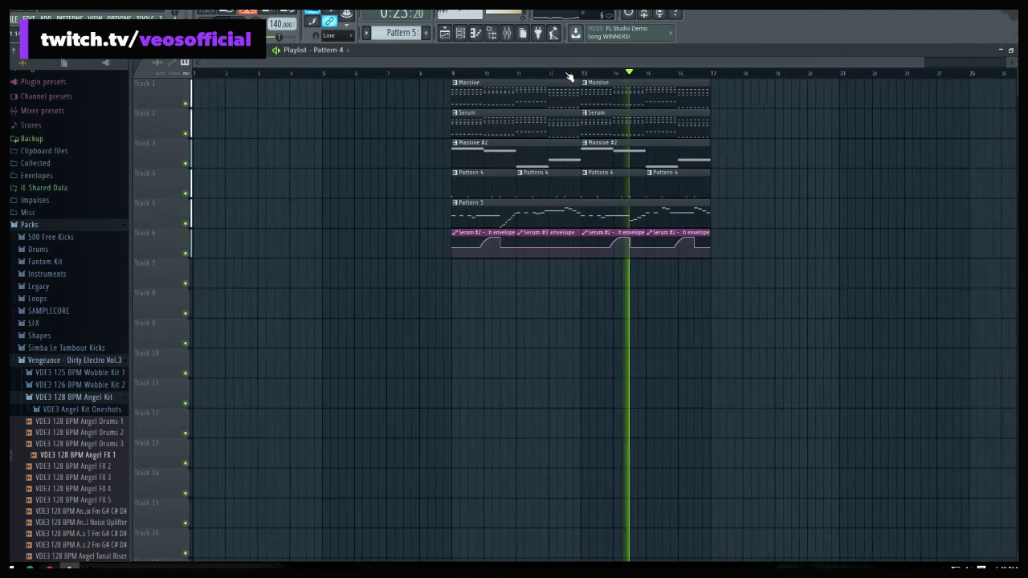
pyautogui.doubleClick(599, 215)
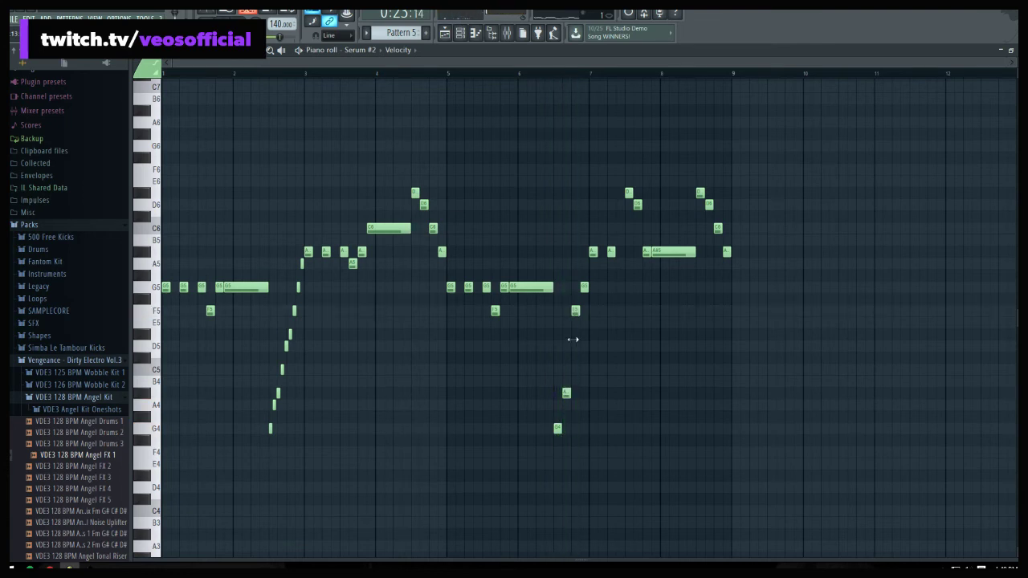
pyautogui.click(584, 287)
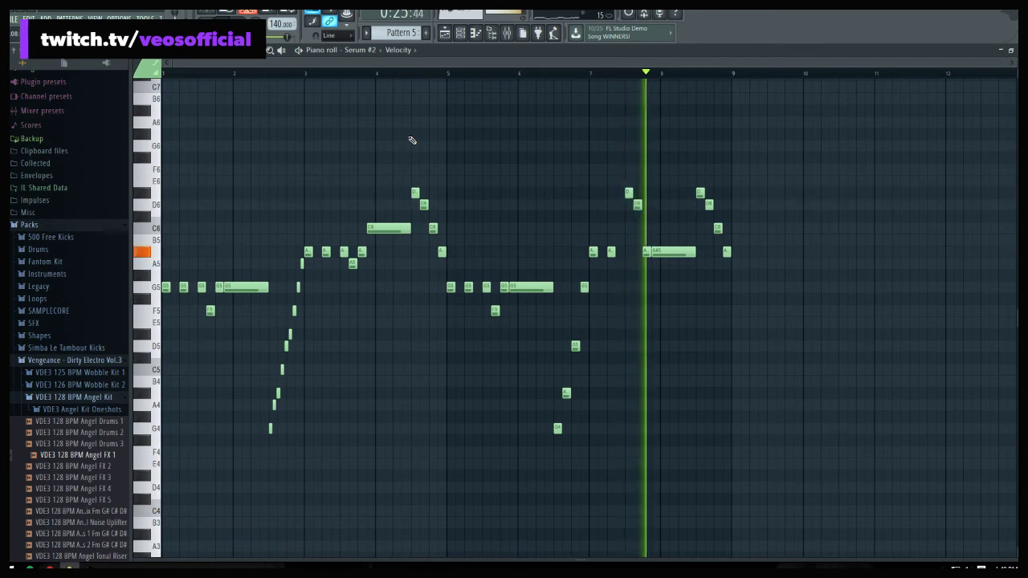
pyautogui.press('space')
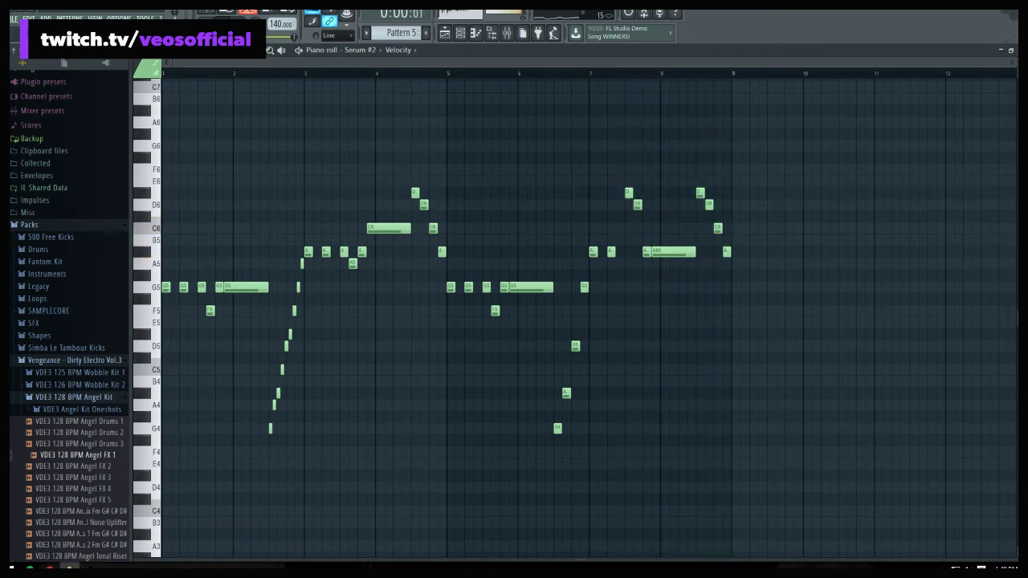
pyautogui.click(1017, 50)
pyautogui.press('l')
pyautogui.press('F6')
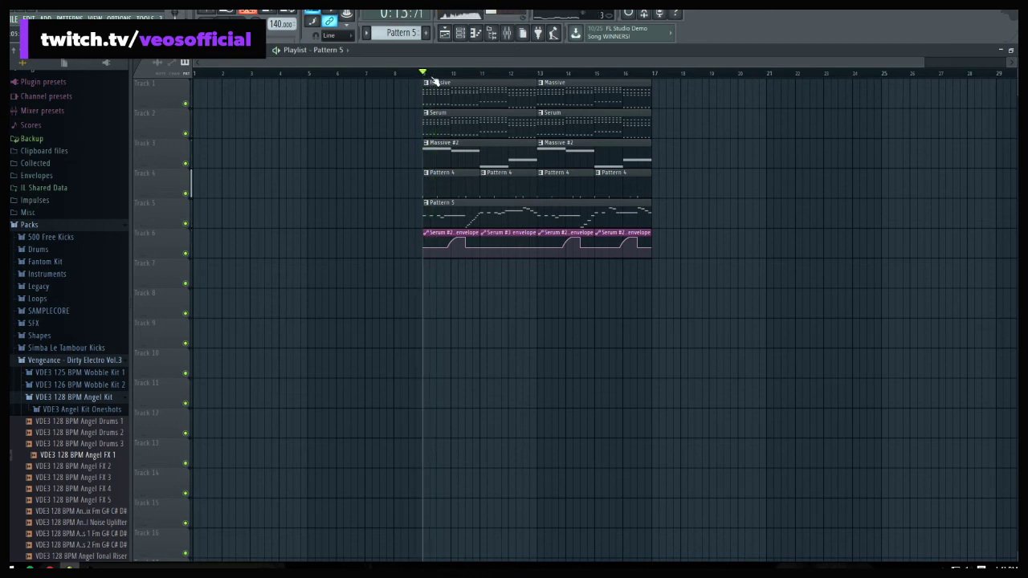
# Switch to the empty Pattern 6 and add a reFX Nexus channel, closing its plugin window
pyautogui.click(460, 36)
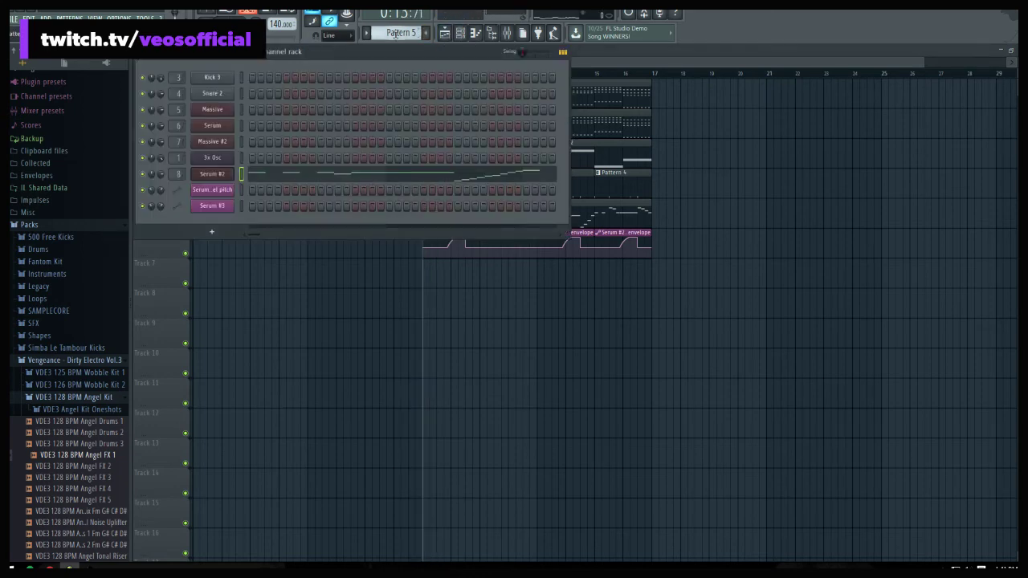
pyautogui.press('KP_Add')
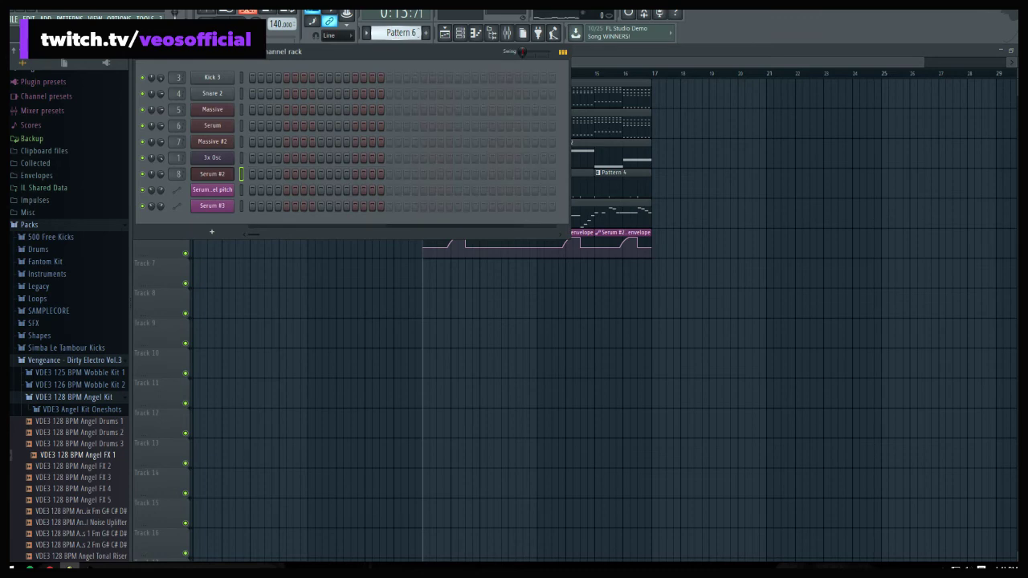
pyautogui.click(227, 237)
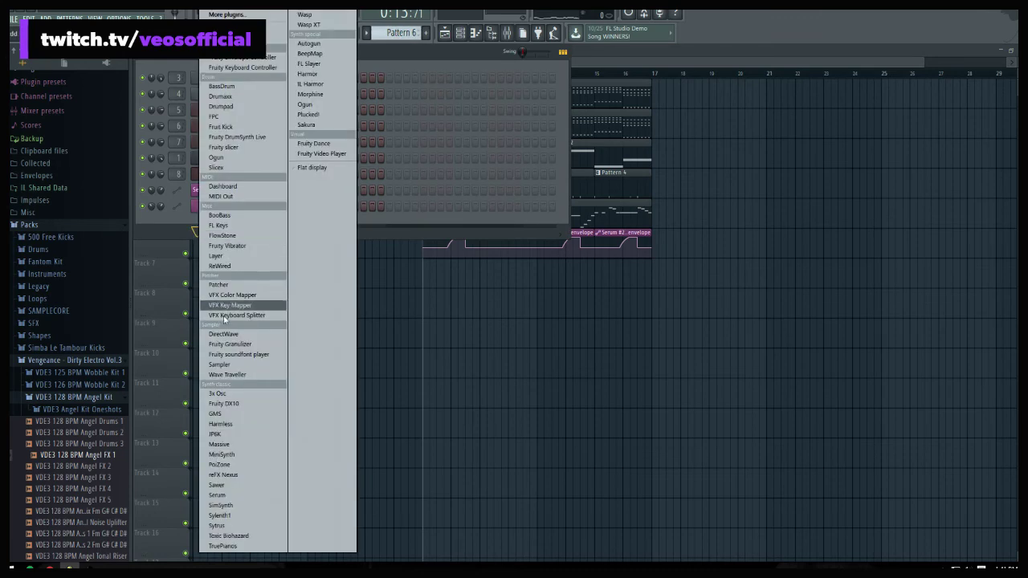
pyautogui.click(225, 476)
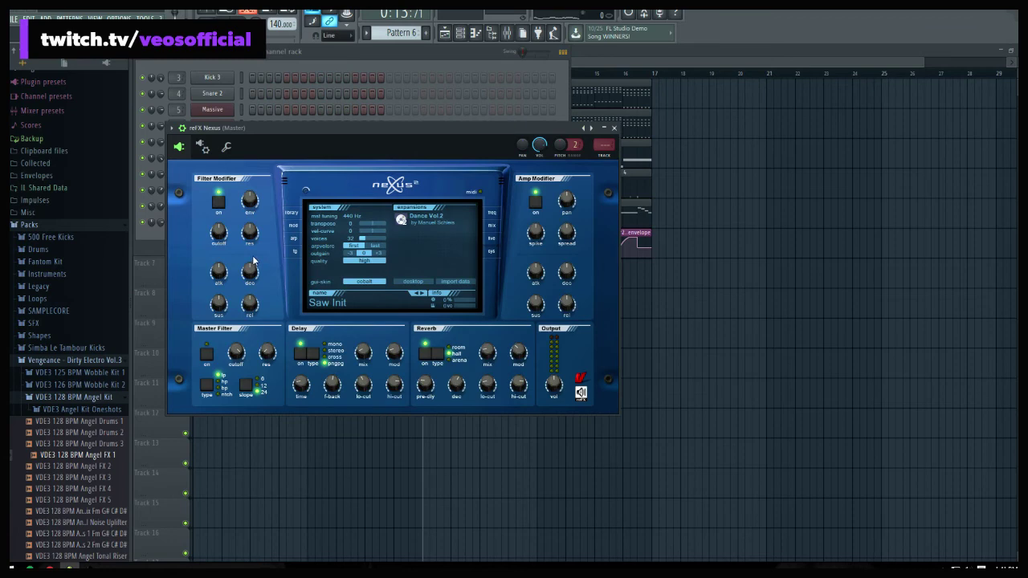
pyautogui.click(615, 128)
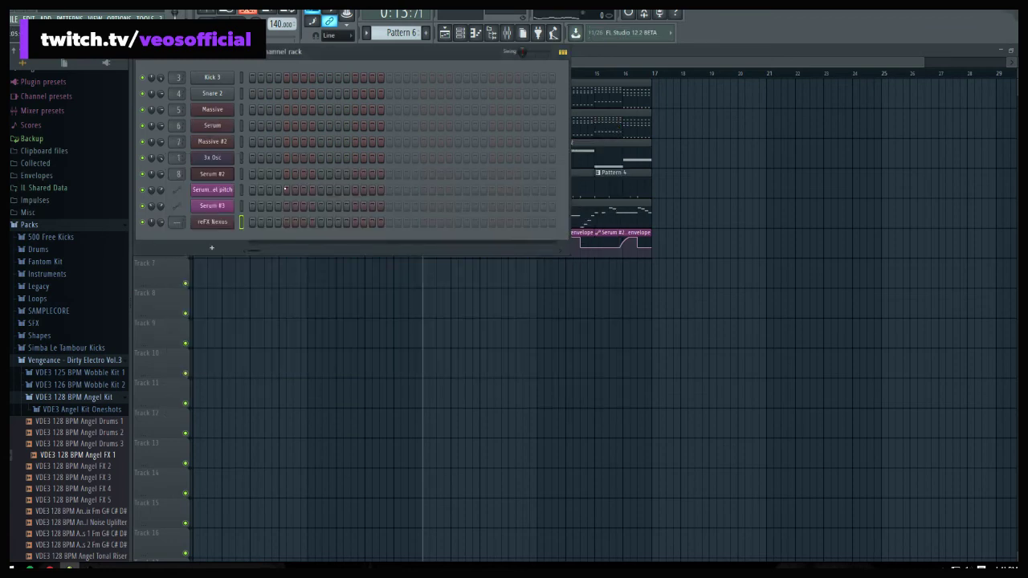
# Draw a four-bar G5 note for reFX Nexus from the start of Pattern 6 and play it
pyautogui.rightClick(223, 225)
pyautogui.click(256, 223)
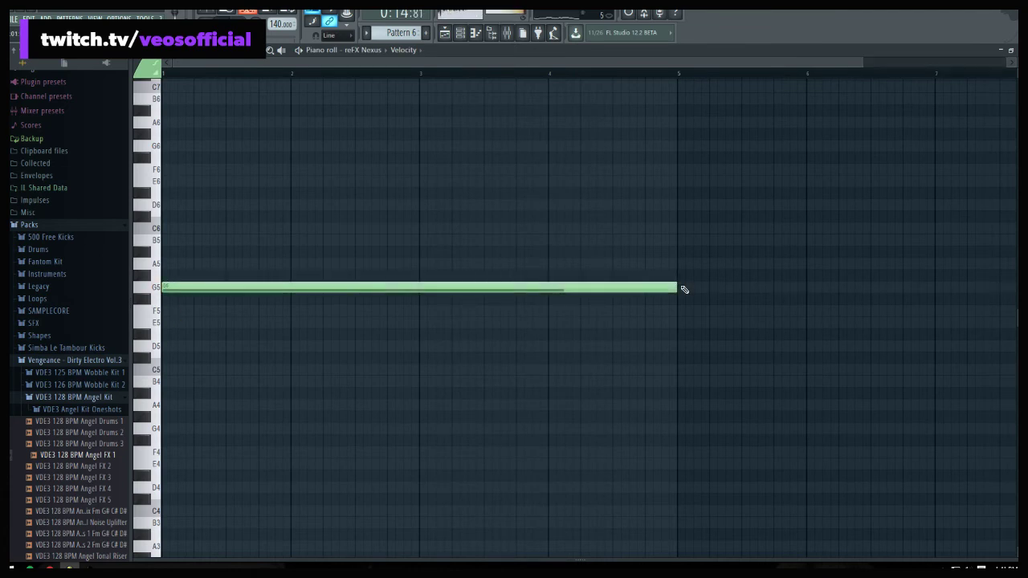
pyautogui.press('space')
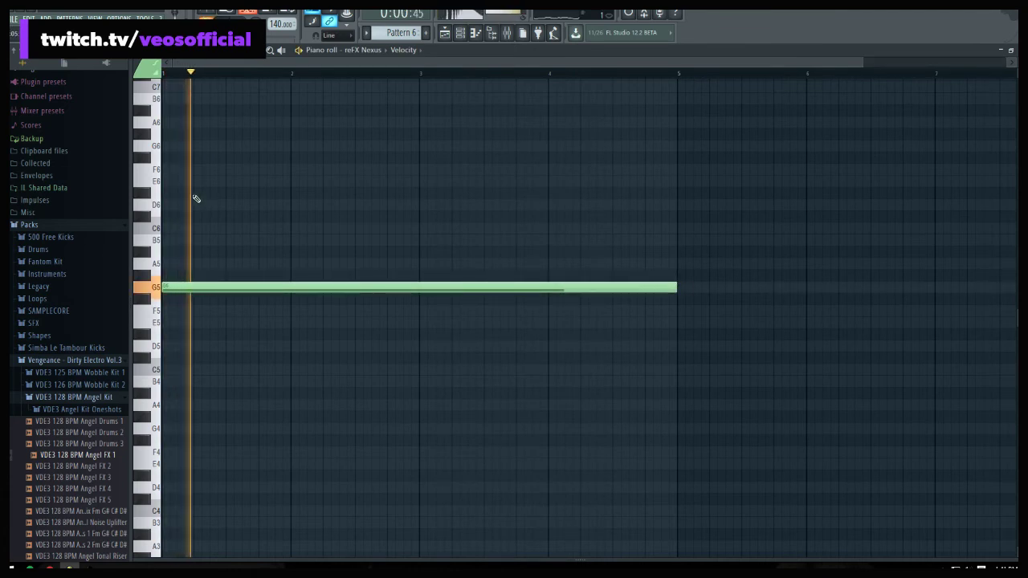
# Add four-bar G4 and D5 notes below the G5 note in Pattern 6 and play the chord
pyautogui.press('space')
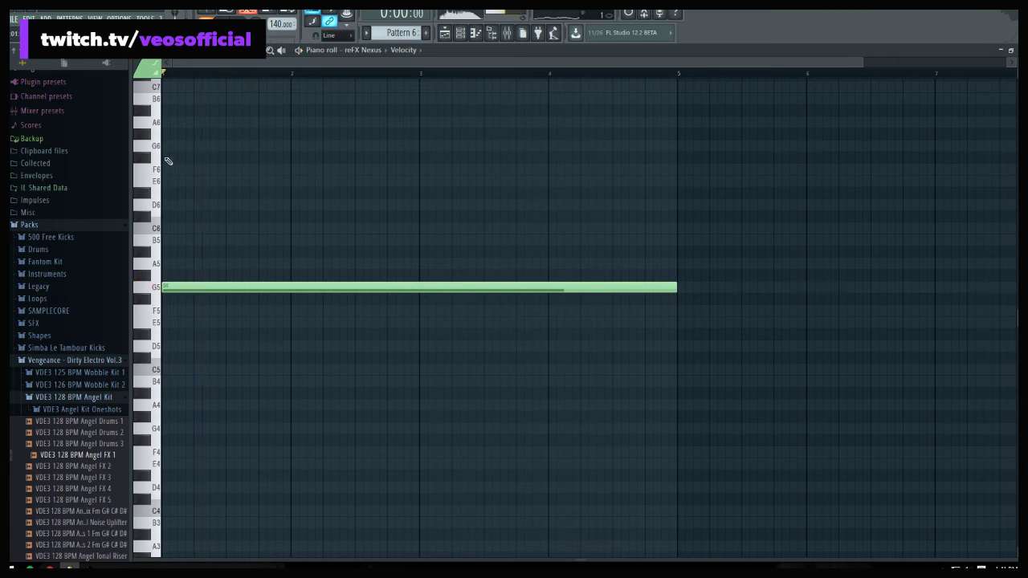
pyautogui.click(169, 434)
pyautogui.press('space')
pyautogui.press('space')
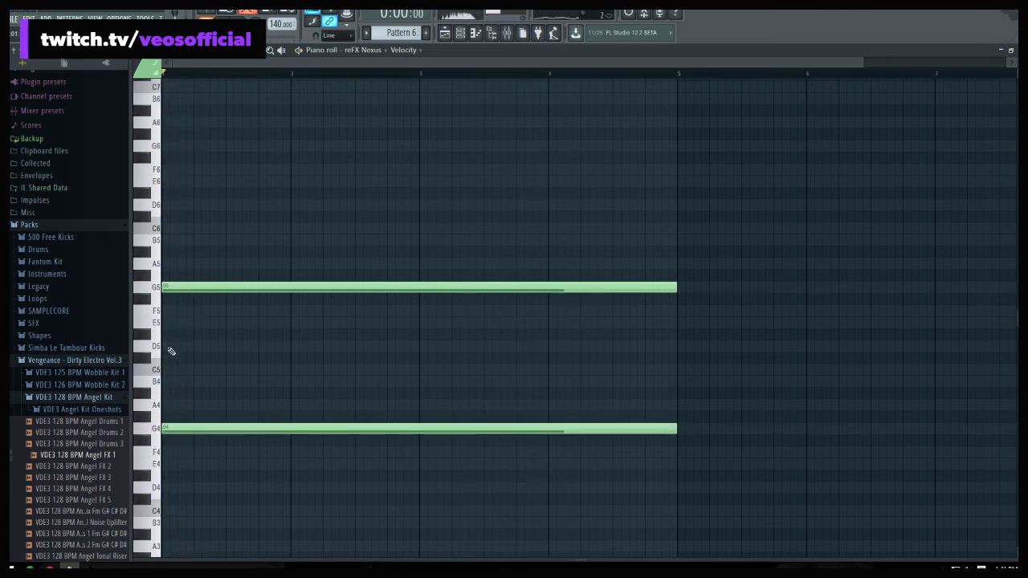
pyautogui.click(167, 346)
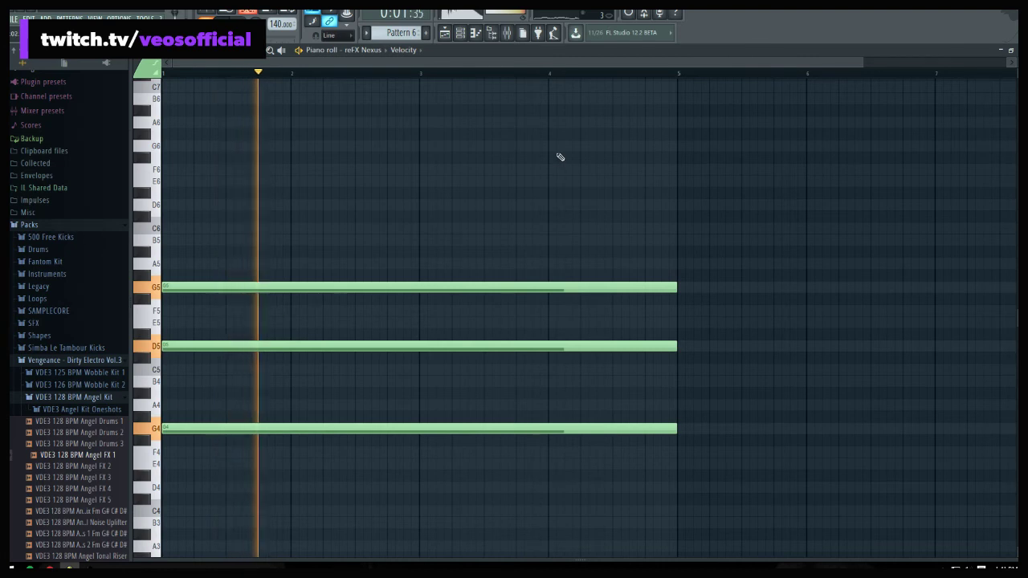
pyautogui.press('space')
# Add a four-bar A#4 note to Pattern 6, delete the D5 note and play the chord
pyautogui.click(172, 397)
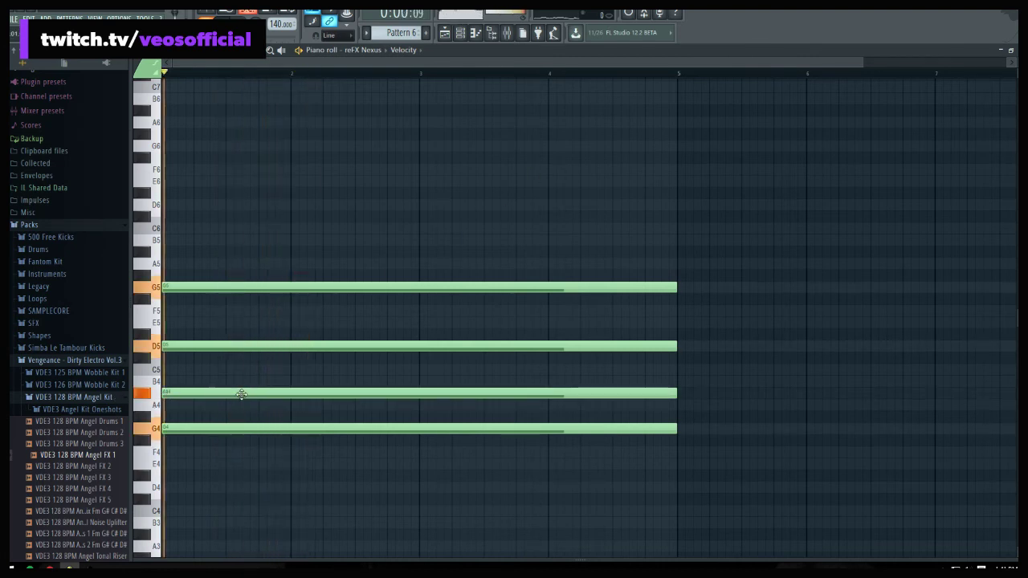
pyautogui.press('space')
pyautogui.press('space')
pyautogui.rightClick(231, 345)
pyautogui.press('space')
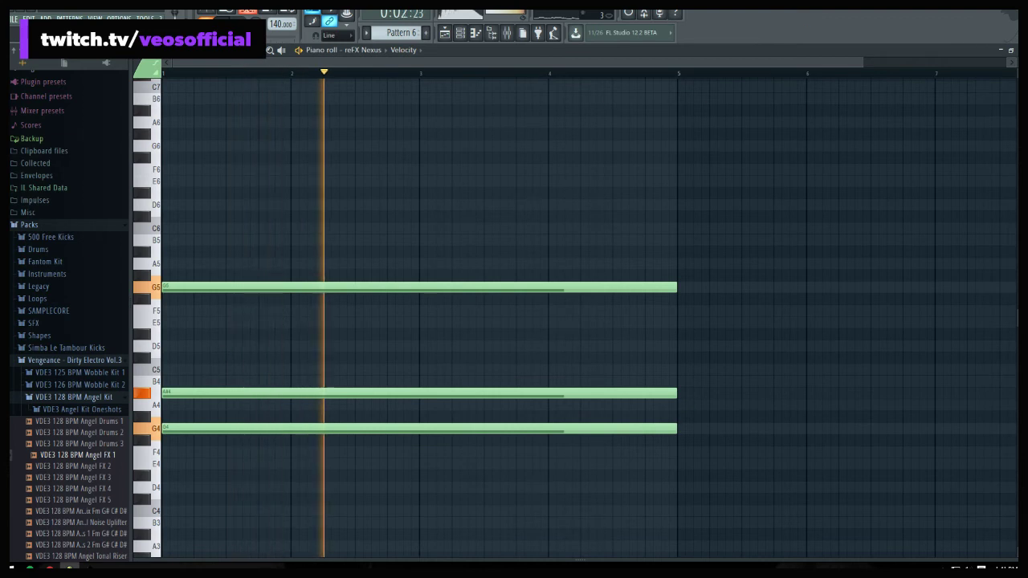
# Load the VO Amigavoice Soft preset from the Voice category in reFX Nexus and close the plugin
pyautogui.press('space')
pyautogui.press('Escape')
pyautogui.click(214, 225)
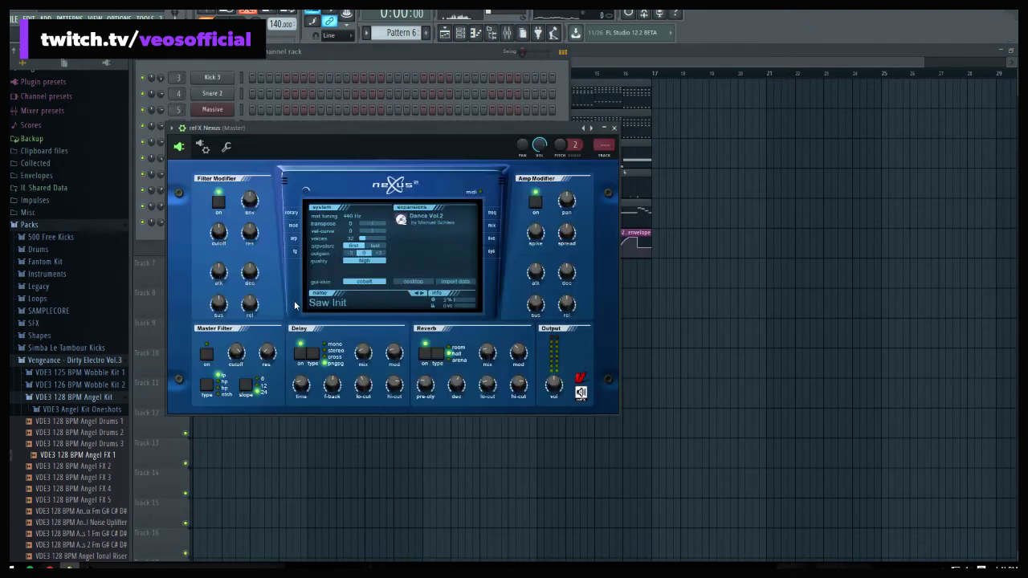
pyautogui.click(294, 217)
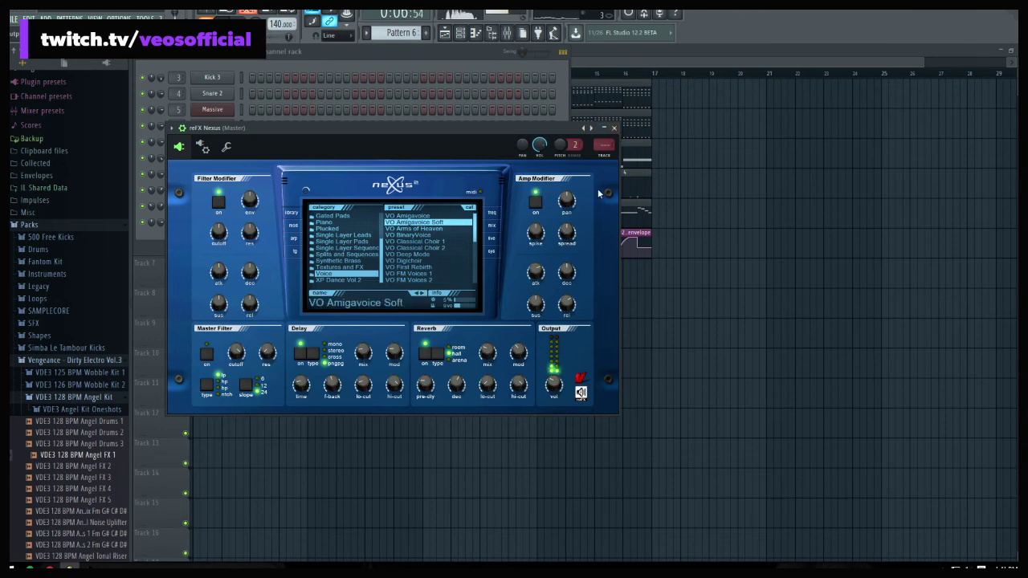
pyautogui.click(614, 129)
# Place Pattern 6 on Track 7 from bar 9 and copy it to bar 13
pyautogui.click(642, 303)
pyautogui.moveTo(611, 274); pyautogui.dragTo(492, 258)
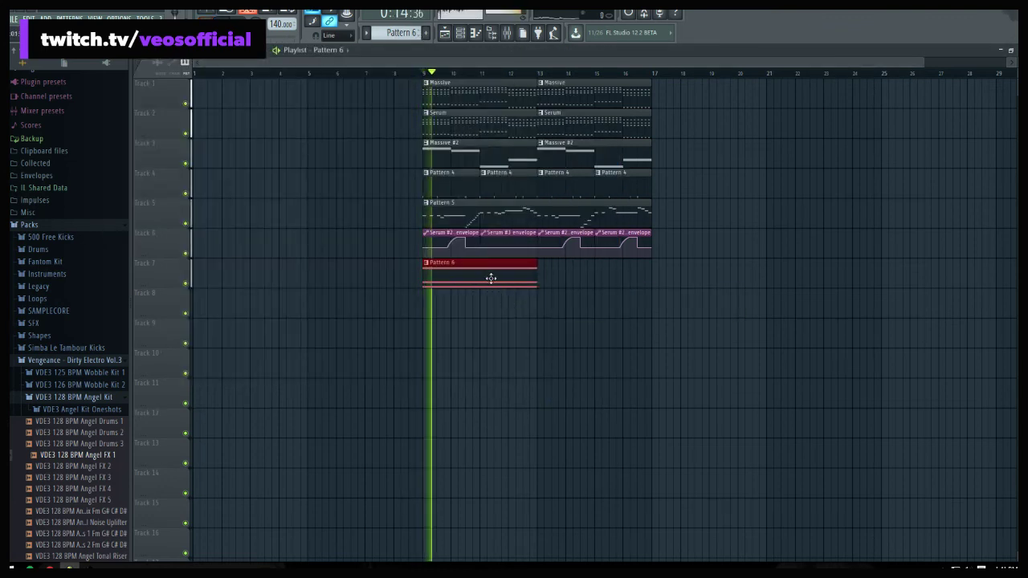
pyautogui.moveTo(473, 278); pyautogui.dragTo(592, 280)
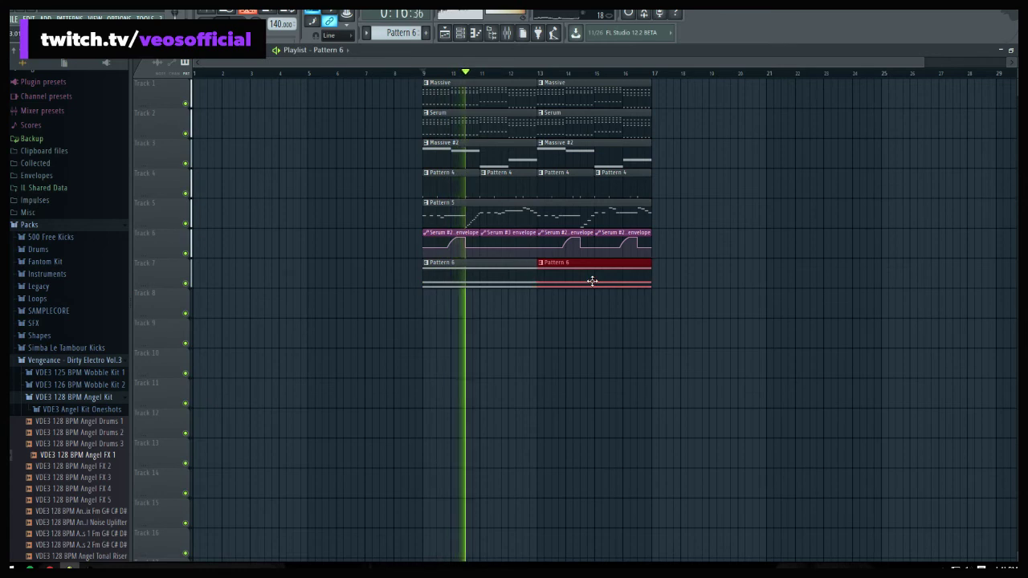
# Assign reFX Nexus to mixer track 9 and route that track only to the SIDECHAIN track
pyautogui.click(509, 34)
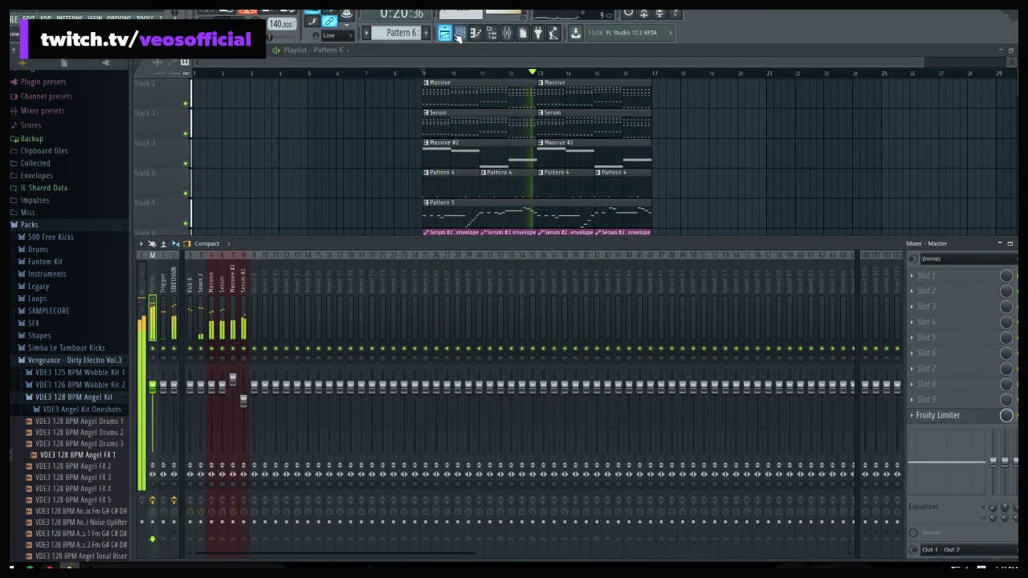
pyautogui.click(459, 33)
pyautogui.click(255, 261)
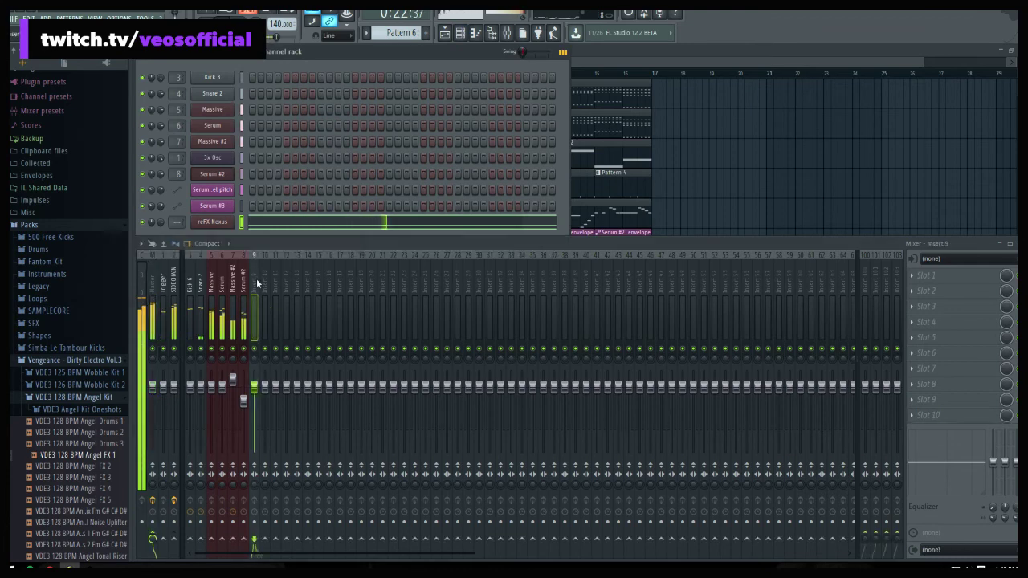
pyautogui.rightClick(257, 262)
pyautogui.click(418, 316)
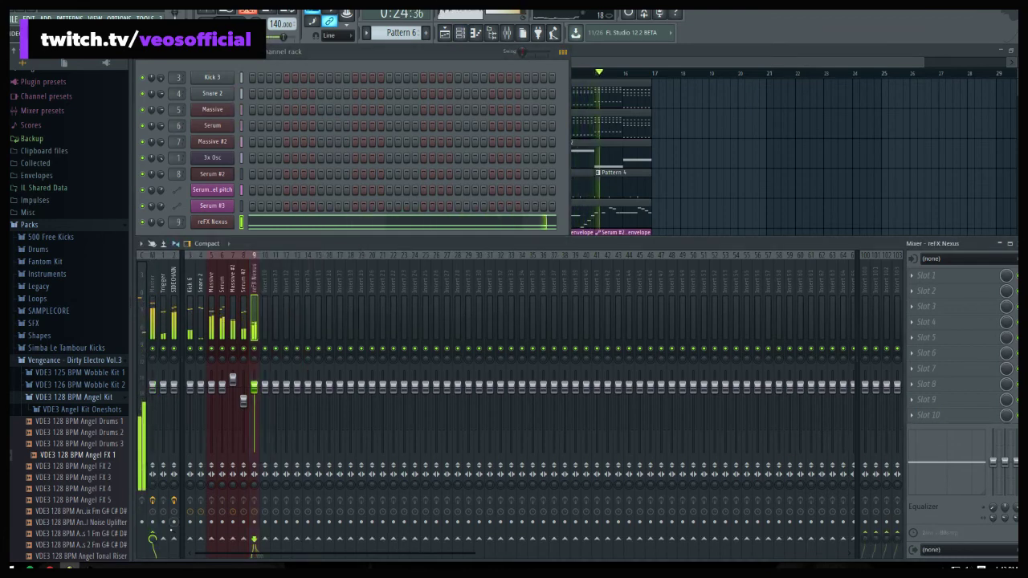
pyautogui.rightClick(174, 539)
pyautogui.click(214, 524)
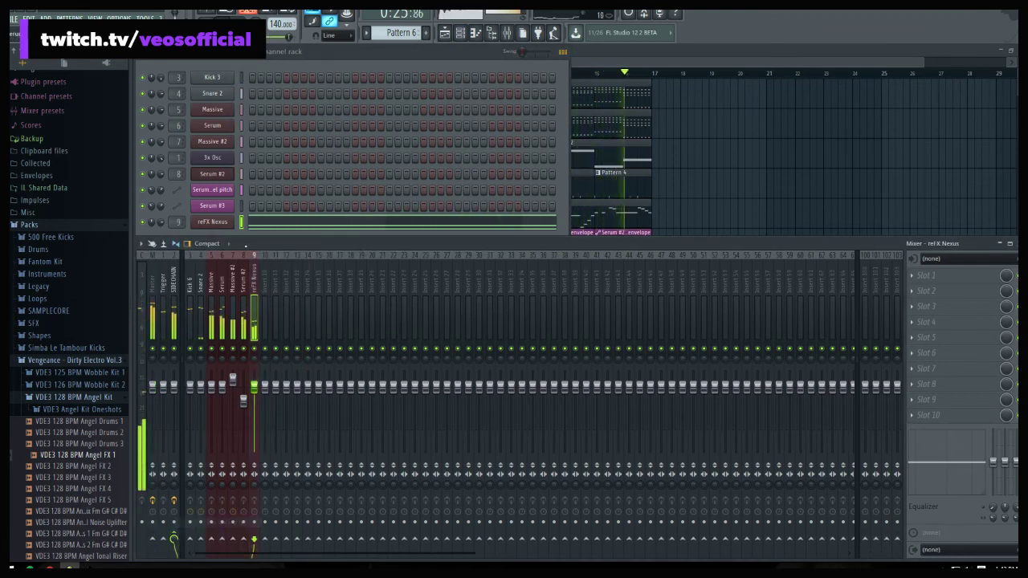
# Play the section from bar 9 and delete the A#4 note from Pattern 6, then reopen the reFX Nexus plugin
pyautogui.click(222, 222)
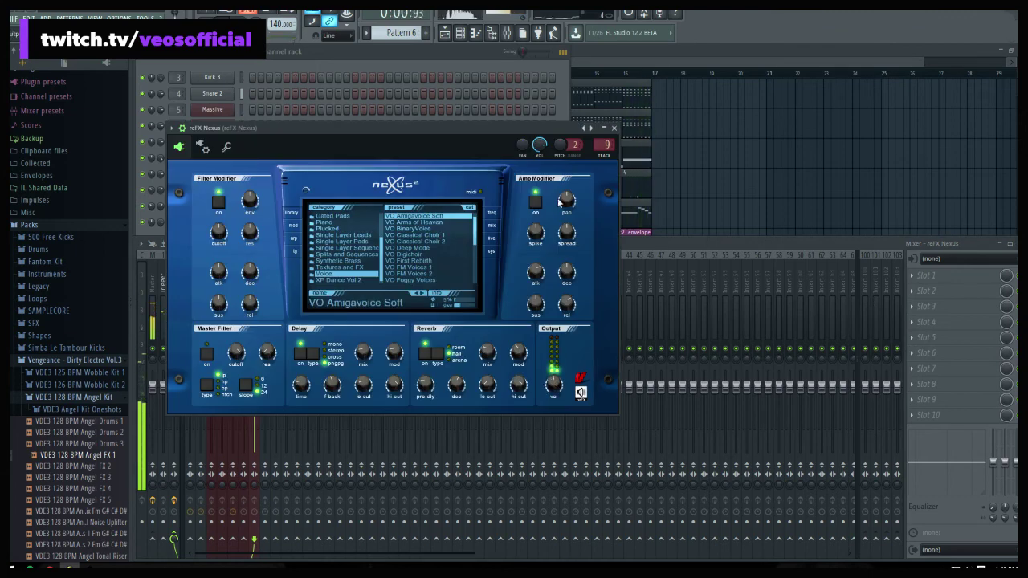
pyautogui.click(613, 64)
pyautogui.click(426, 74)
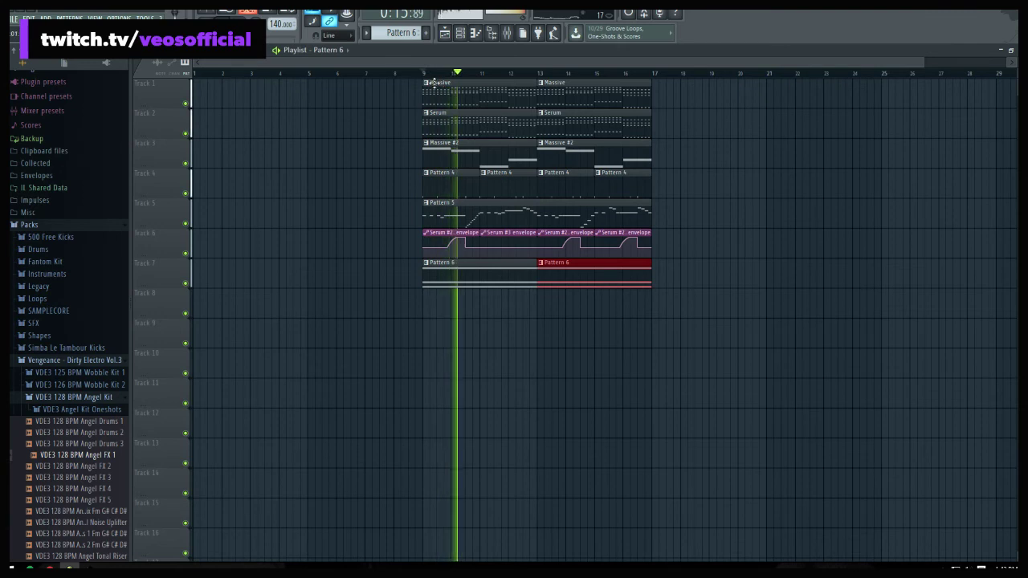
pyautogui.doubleClick(482, 276)
pyautogui.rightClick(270, 393)
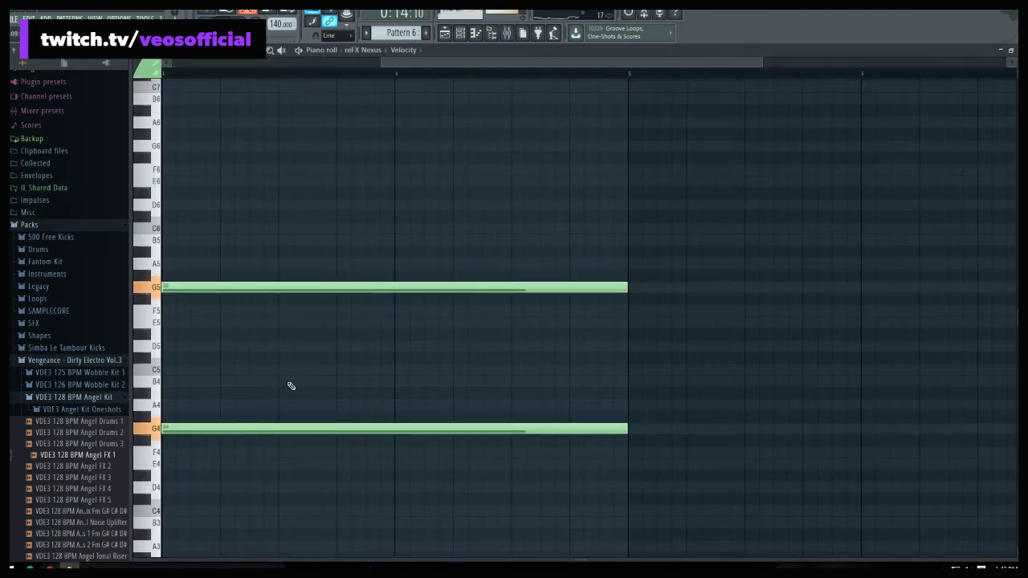
pyautogui.click(1018, 51)
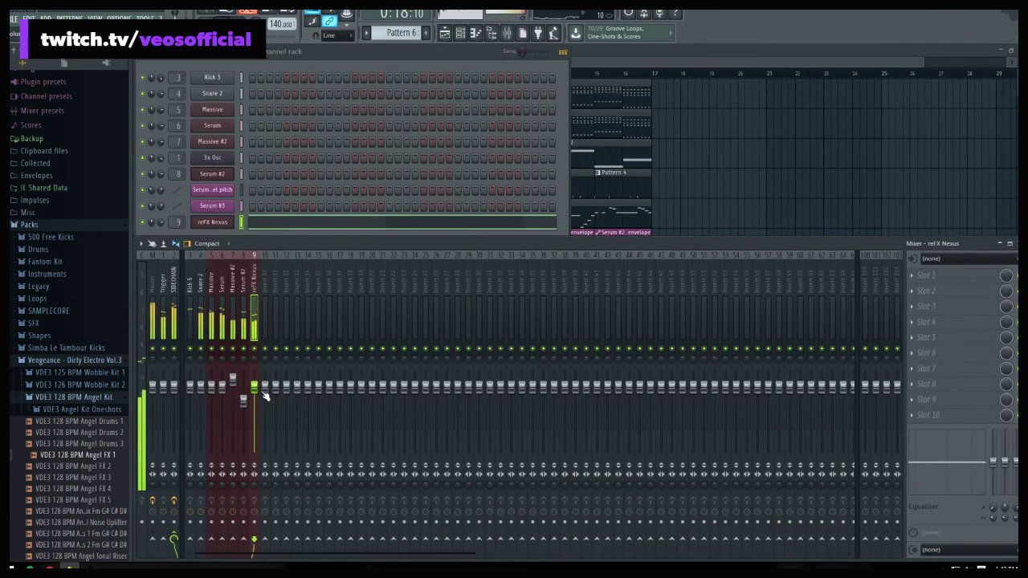
pyautogui.click(217, 222)
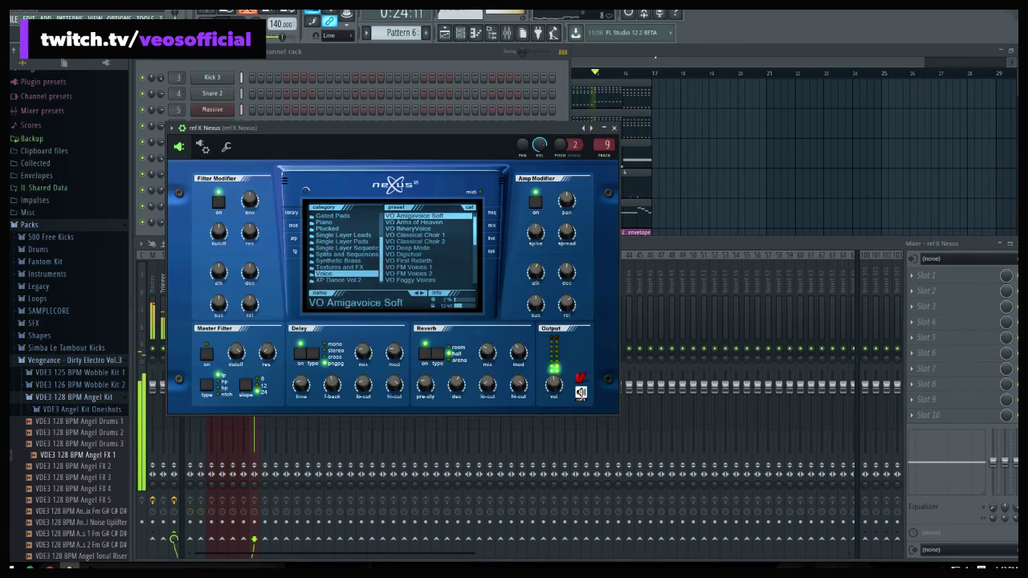
# Move all playlist clips so the section starts at bar 1 and play it
pyautogui.click(445, 33)
pyautogui.press('space')
pyautogui.hotkey('ctrl', 'a')
pyautogui.moveTo(471, 98); pyautogui.dragTo(186, 95)
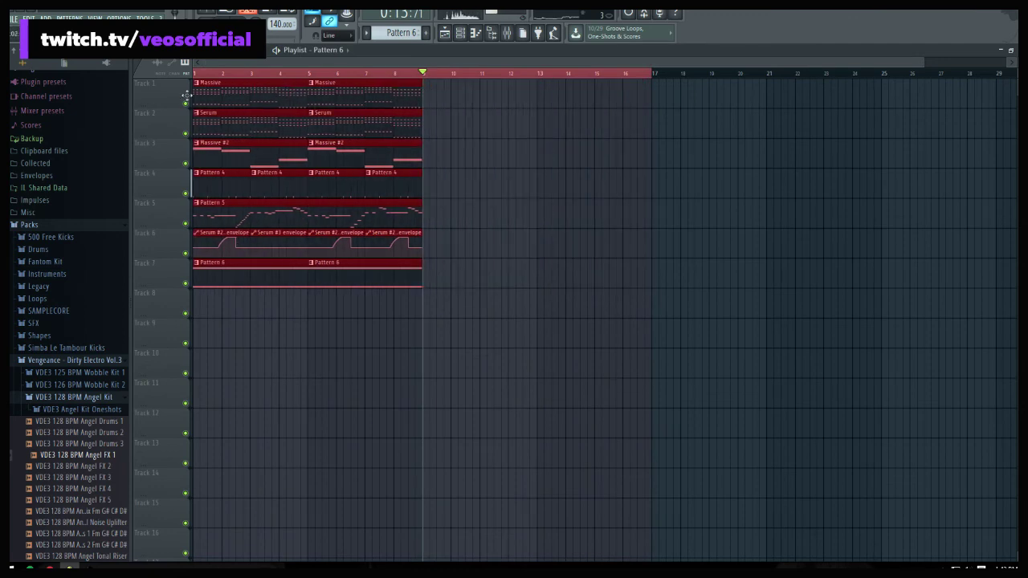
pyautogui.press('space')
pyautogui.click(471, 170)
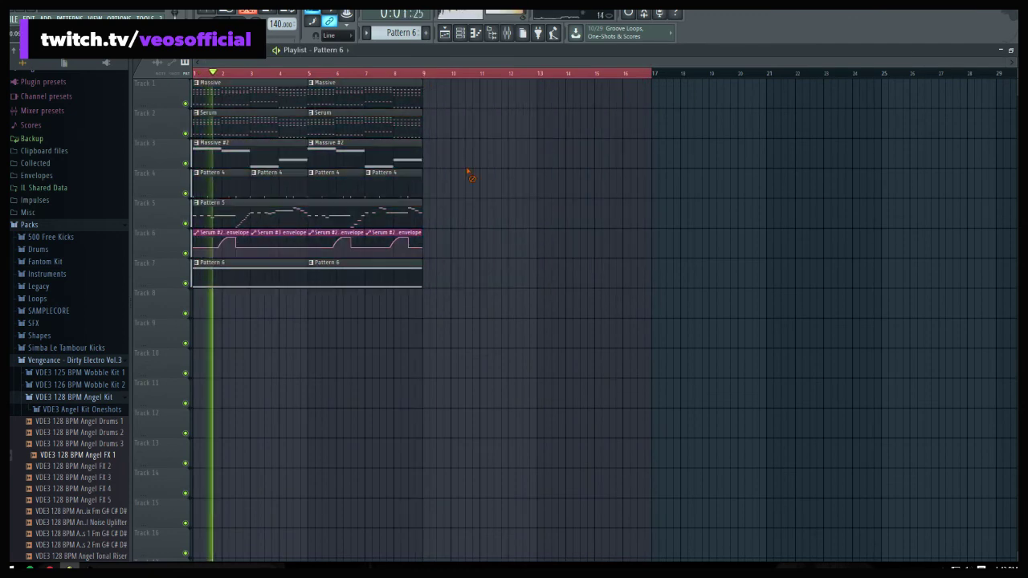
pyautogui.click(507, 32)
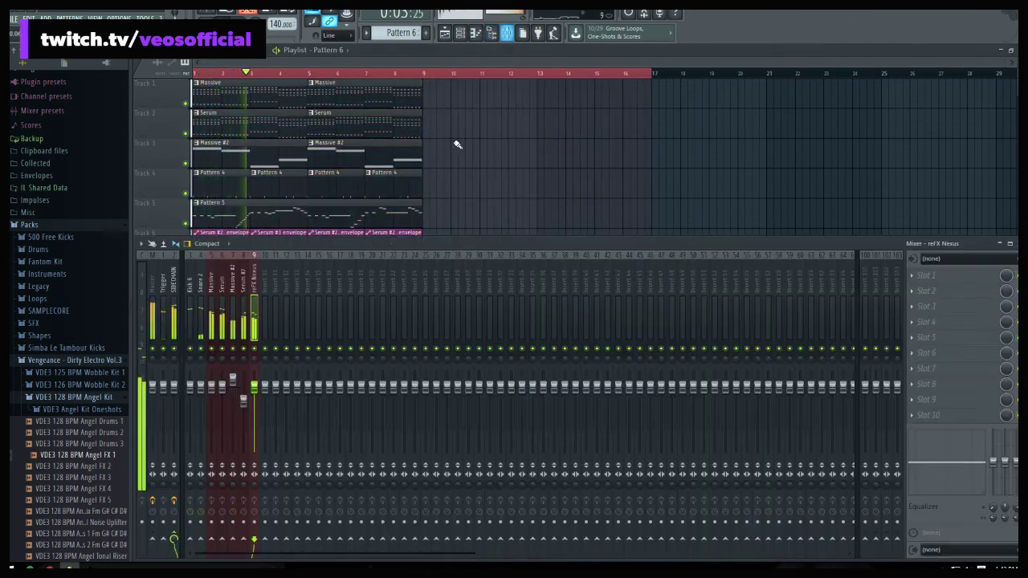
pyautogui.rightClick(520, 177)
pyautogui.press('space')
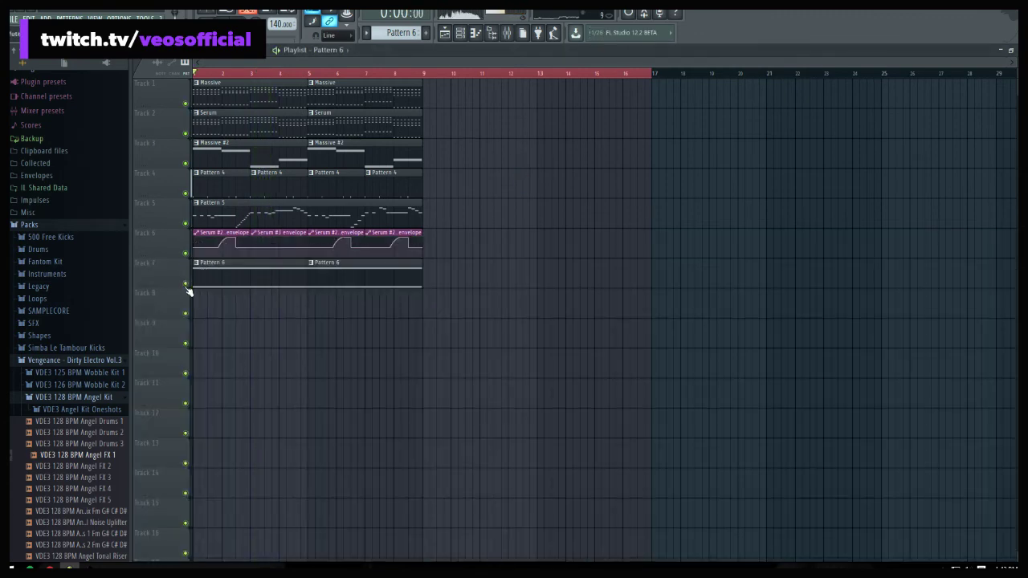
# Solo Track 7, delete the G5 note from Pattern 6 and play the remaining G4 note
pyautogui.rightClick(186, 284)
pyautogui.press('space')
pyautogui.doubleClick(228, 280)
pyautogui.hotkey('ctrl', 'a')
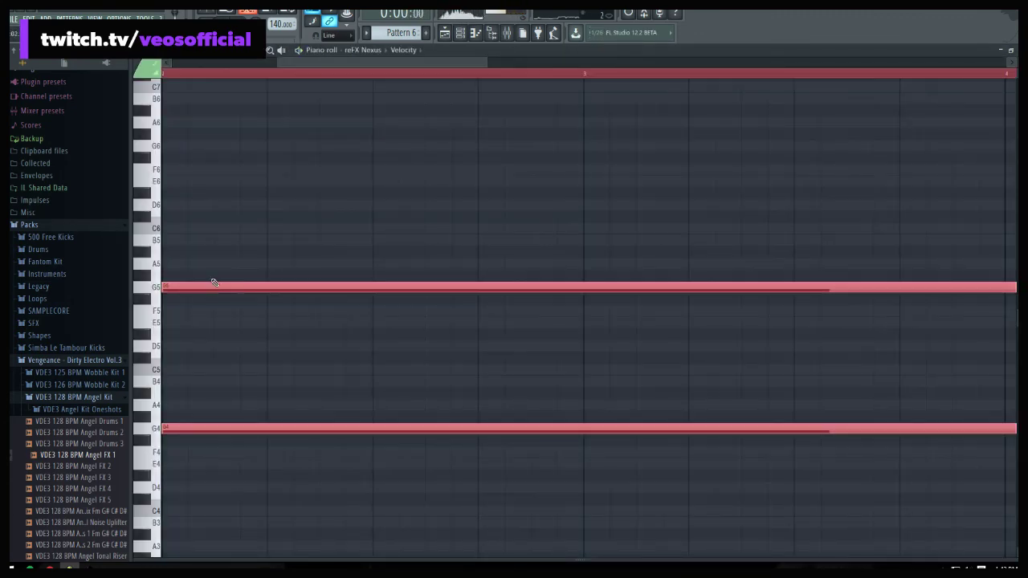
pyautogui.scroll(-4, 320, 77)
pyautogui.click(271, 303)
pyautogui.rightClick(270, 291)
pyautogui.press('space')
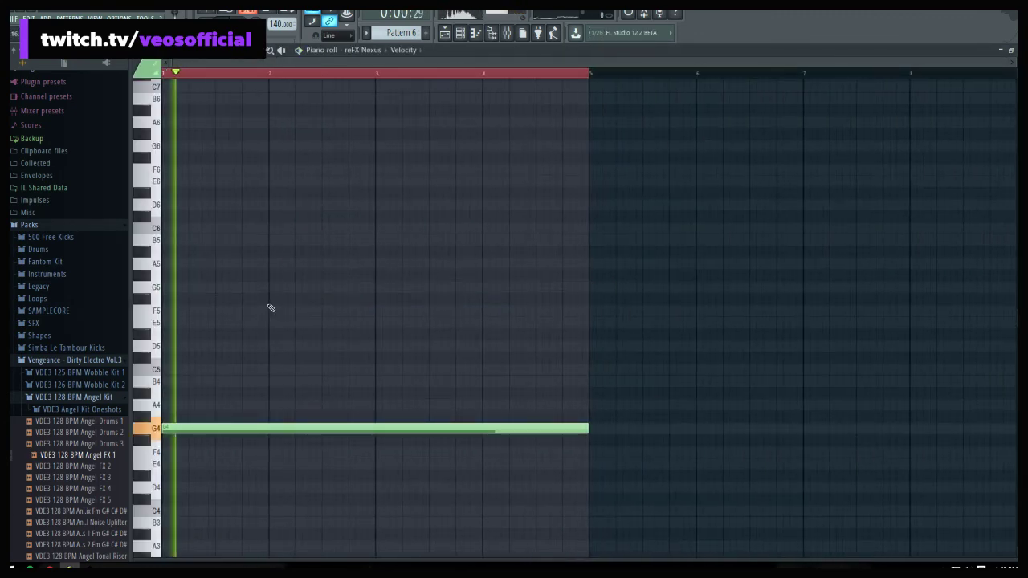
# Try a four-bar G3 note below the G4 note in Pattern 6
pyautogui.scroll(-3, 270, 306)
pyautogui.click(165, 429)
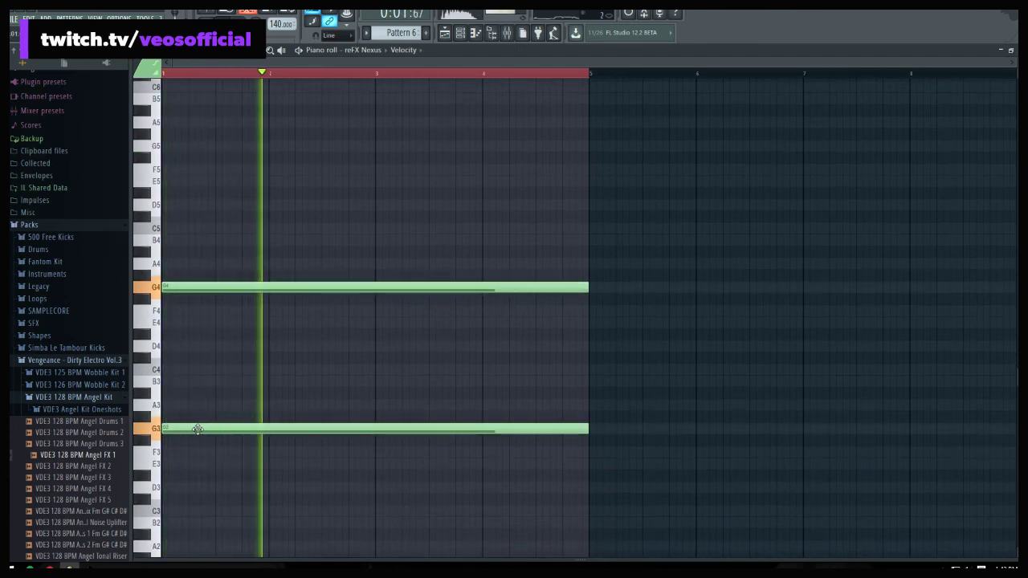
pyautogui.rightClick(191, 429)
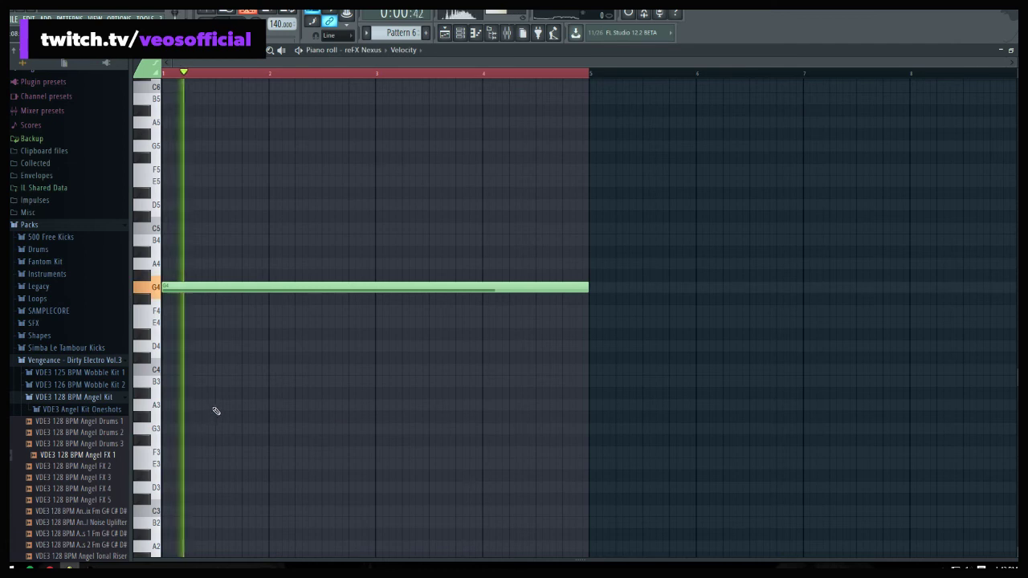
# Return to the playlist, unsolo Track 7 and play the full section while checking the mixer
pyautogui.click(1020, 50)
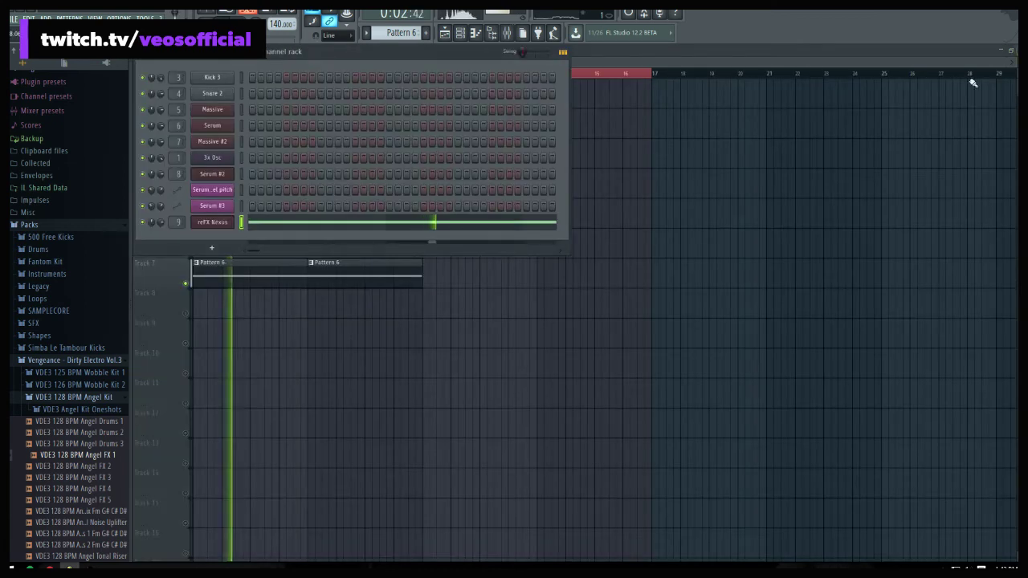
pyautogui.press('F6')
pyautogui.press('space')
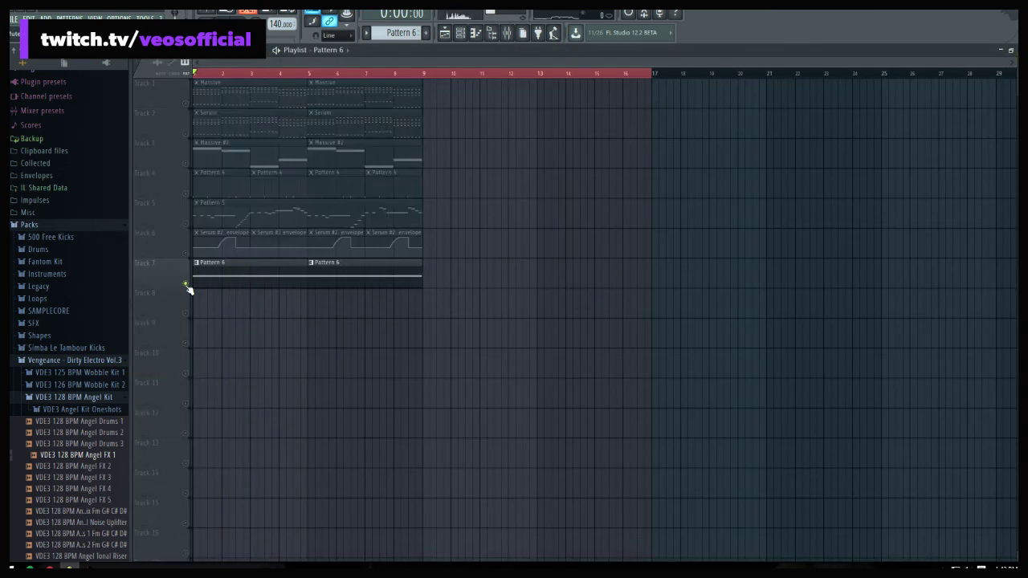
pyautogui.press('space')
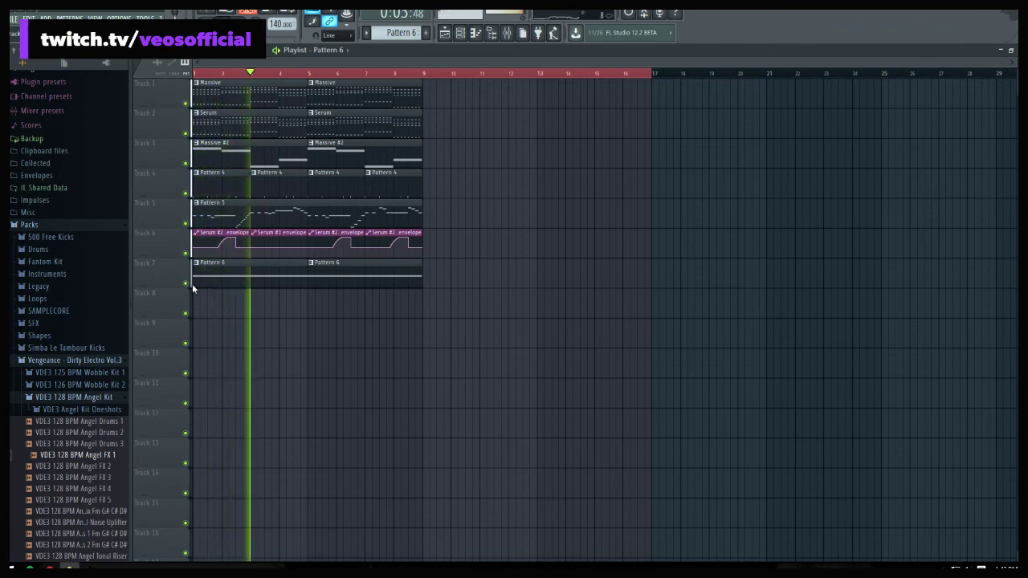
pyautogui.press('F9')
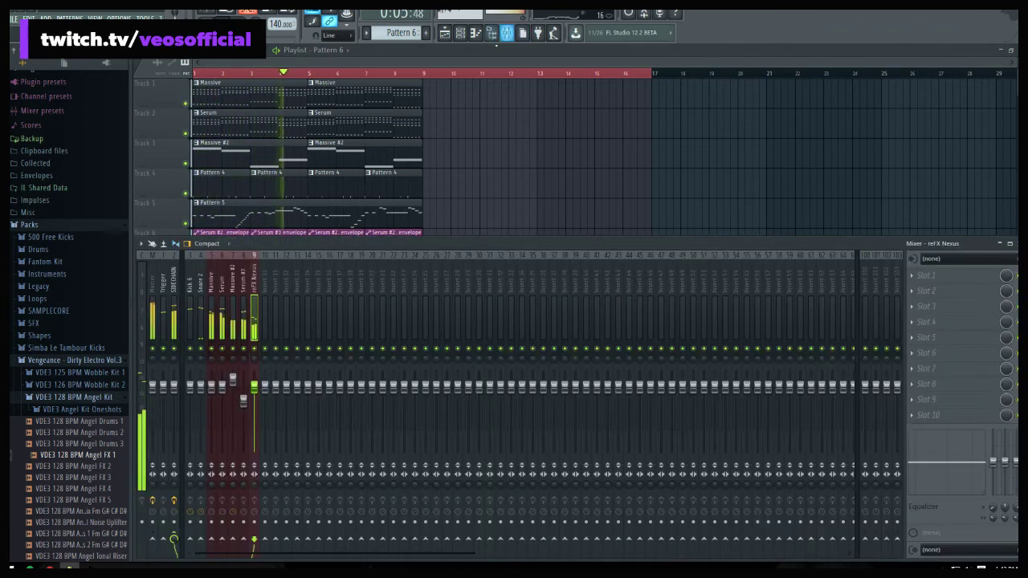
pyautogui.press('F9')
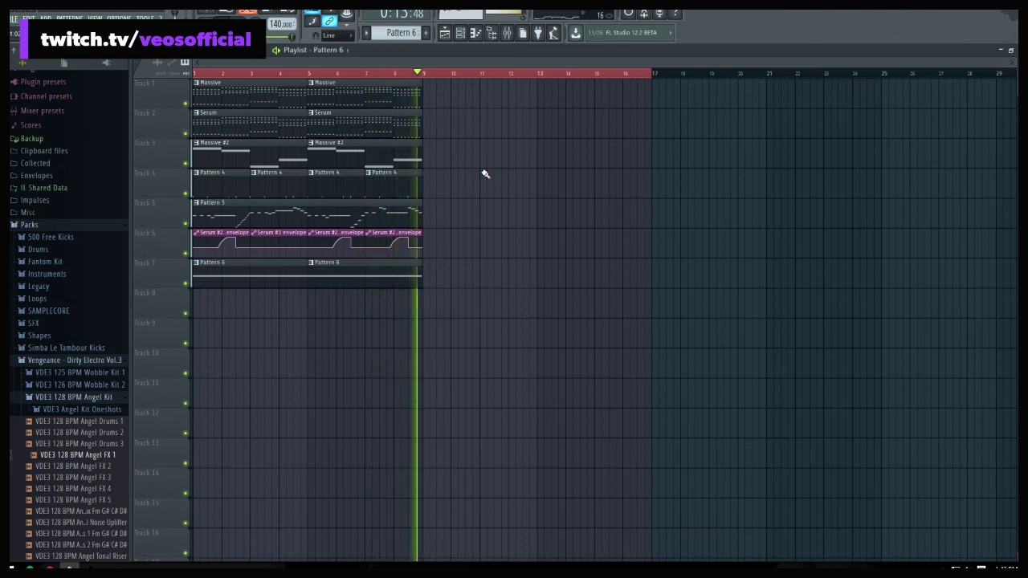
# Clear the playlist's time selection and replay the section from bar 1
pyautogui.press('space')
pyautogui.hotkey('ctrl', 'd')
pyautogui.press('space')
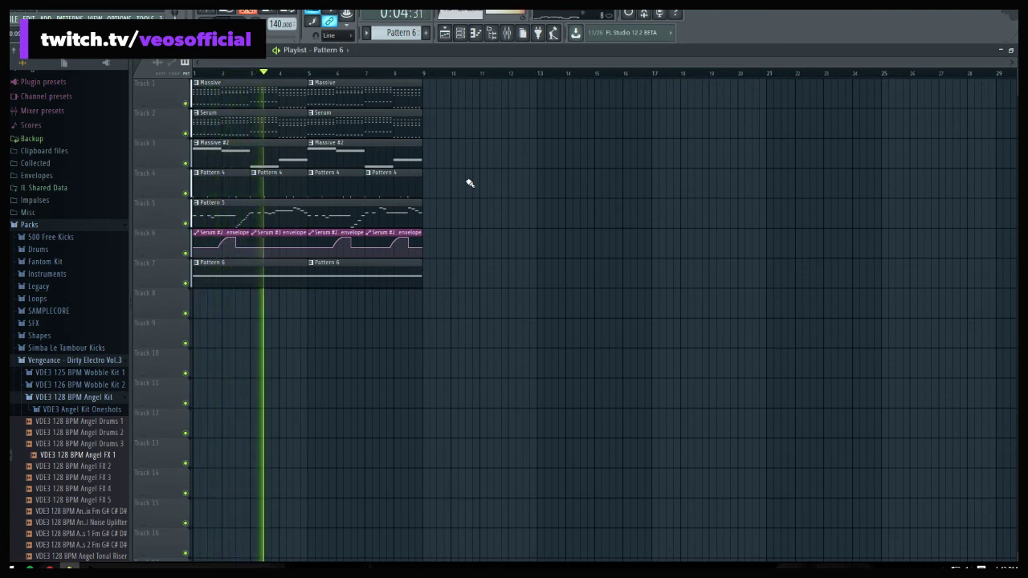
# Solo Track 2 and unmute Track 1 to play the Serum and Massive chords together
pyautogui.press('space')
pyautogui.rightClick(185, 134)
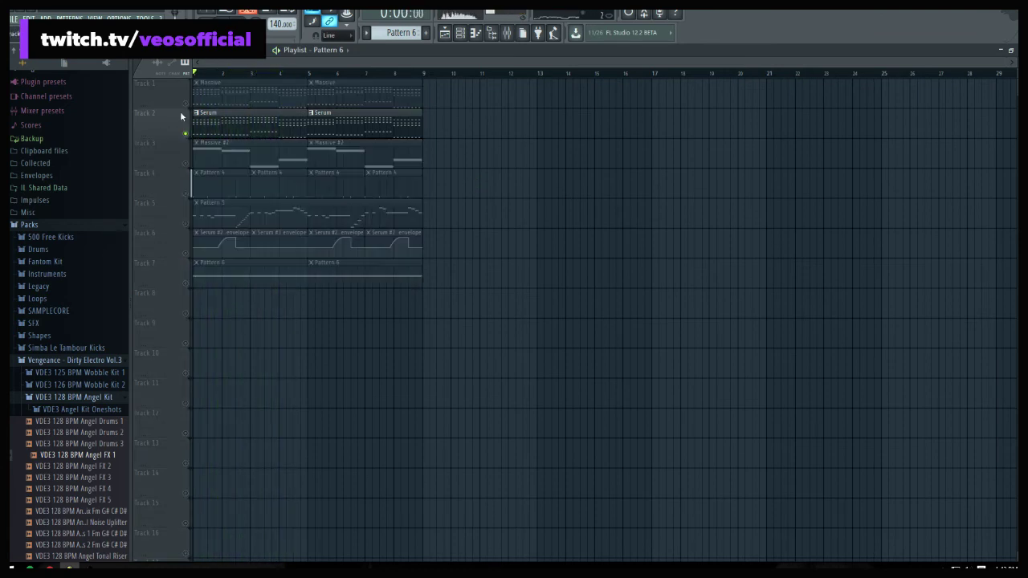
pyautogui.press('space')
pyautogui.click(186, 103)
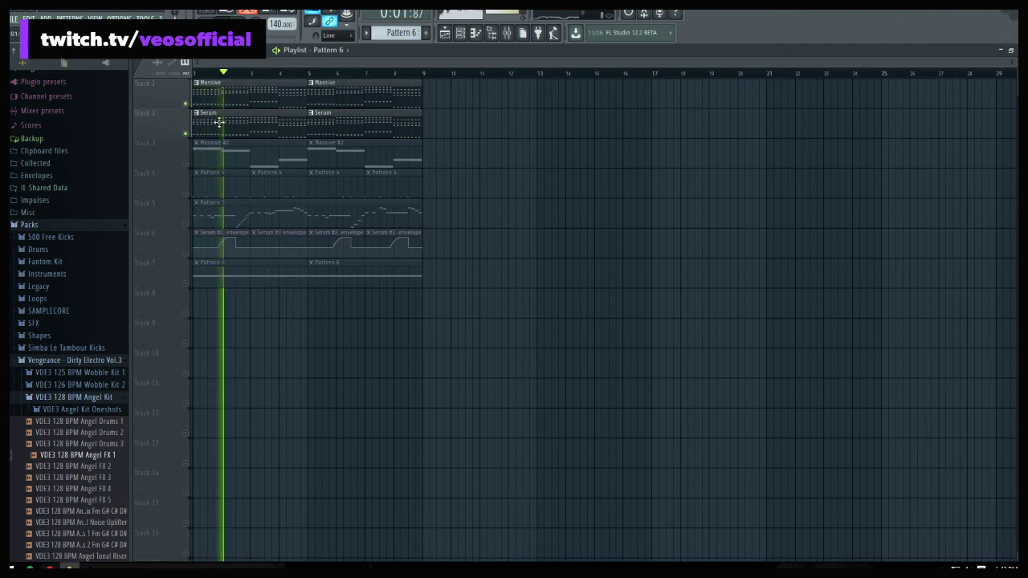
# Lengthen all the Serum chord notes so they nearly fill their gaps and replay the chords from the playlist
pyautogui.doubleClick(233, 122)
pyautogui.press('space')
pyautogui.hotkey('ctrl', 'a')
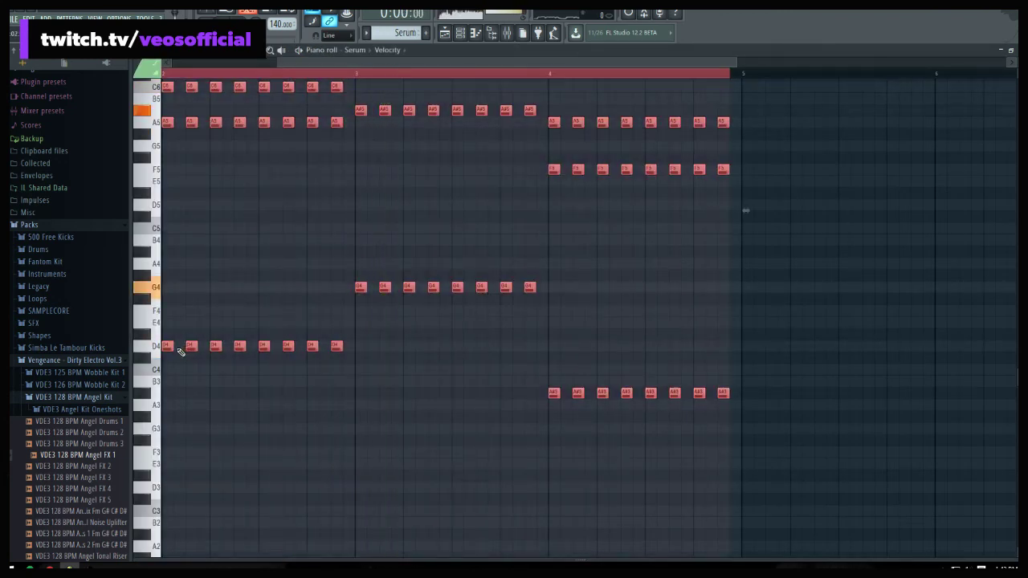
pyautogui.moveTo(172, 347); pyautogui.dragTo(184, 348)
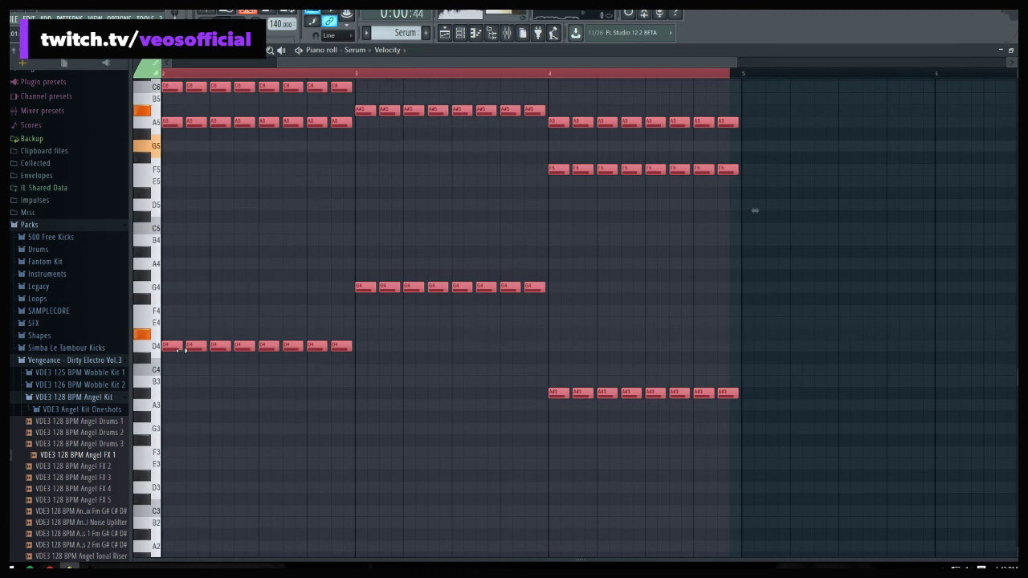
pyautogui.click(1020, 50)
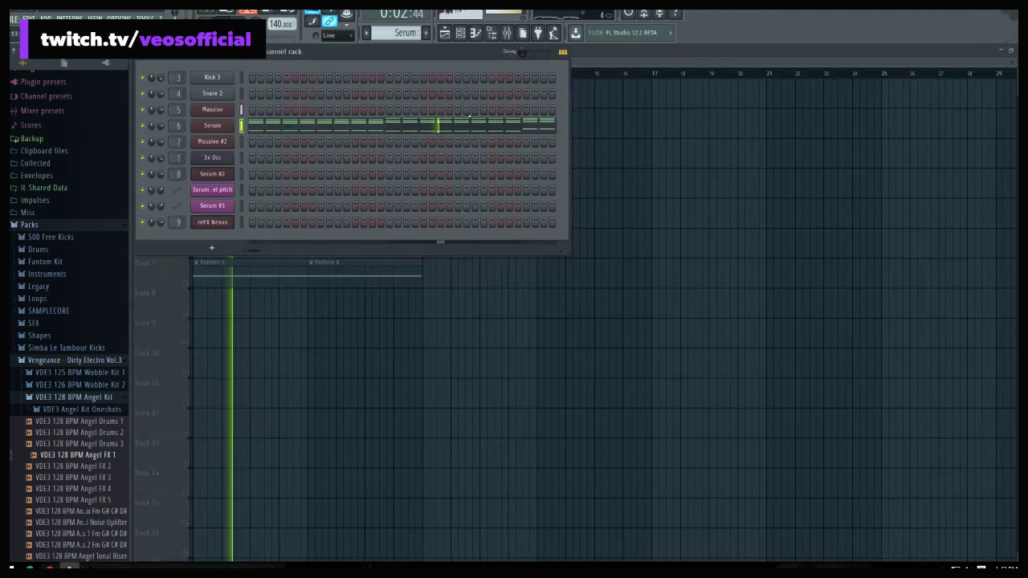
pyautogui.press('space')
pyautogui.press('space')
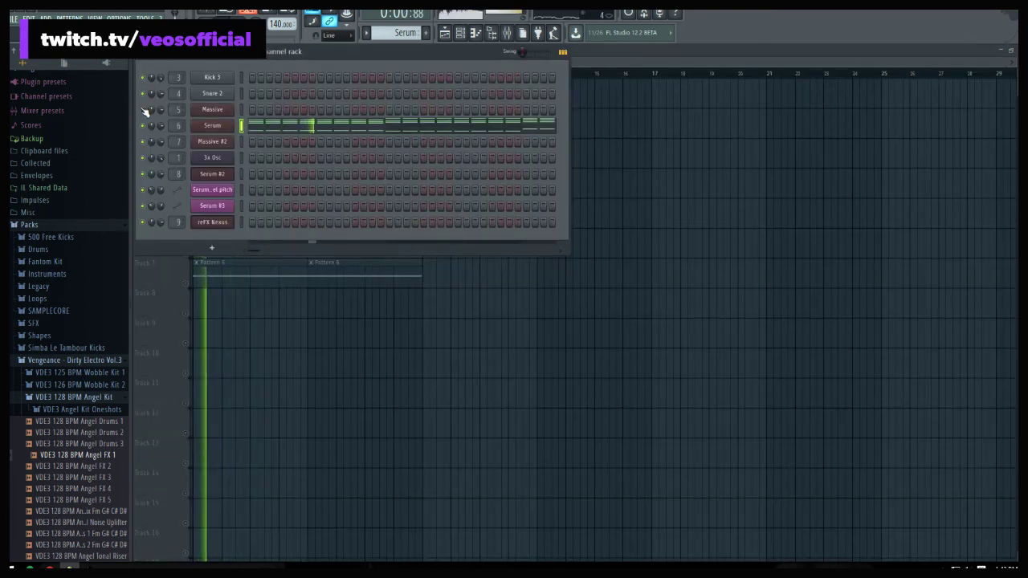
pyautogui.press('F6')
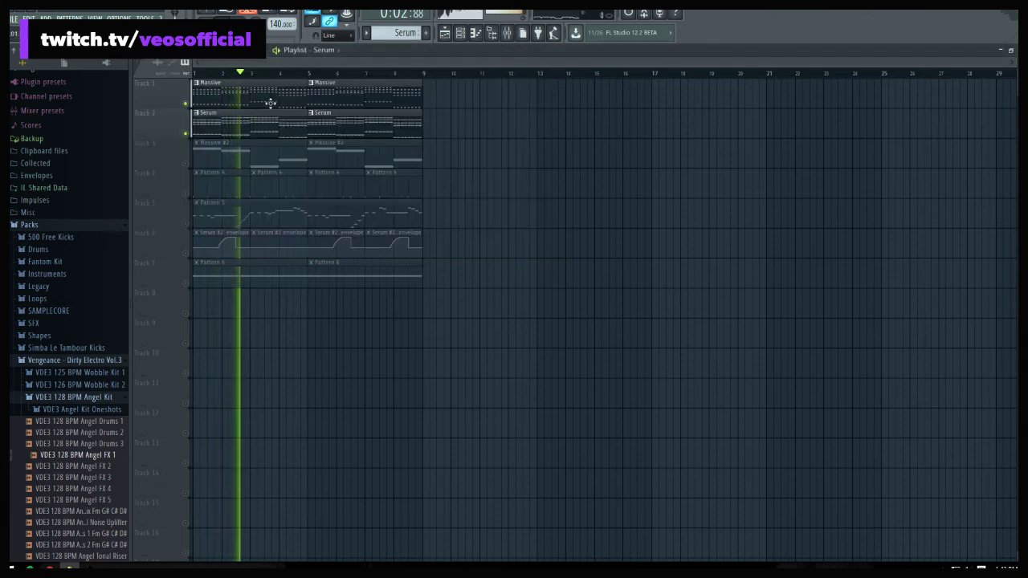
# Lengthen all notes in the Massive chord pattern, leaving only short gaps between them, and return to the playlist
pyautogui.press('space')
pyautogui.press('F7')
pyautogui.hotkey('ctrl', 'a')
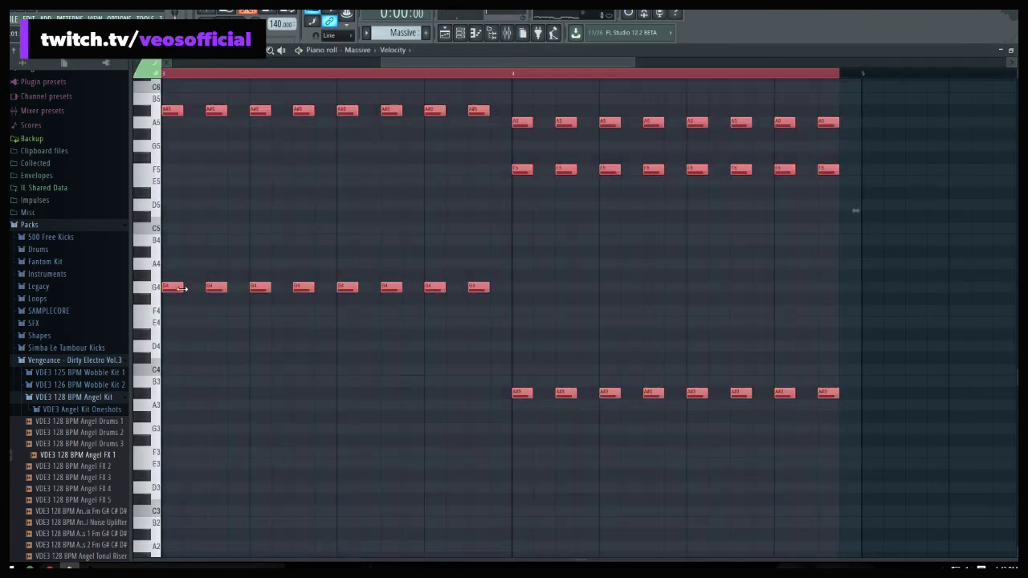
pyautogui.moveTo(182, 287); pyautogui.dragTo(198, 294)
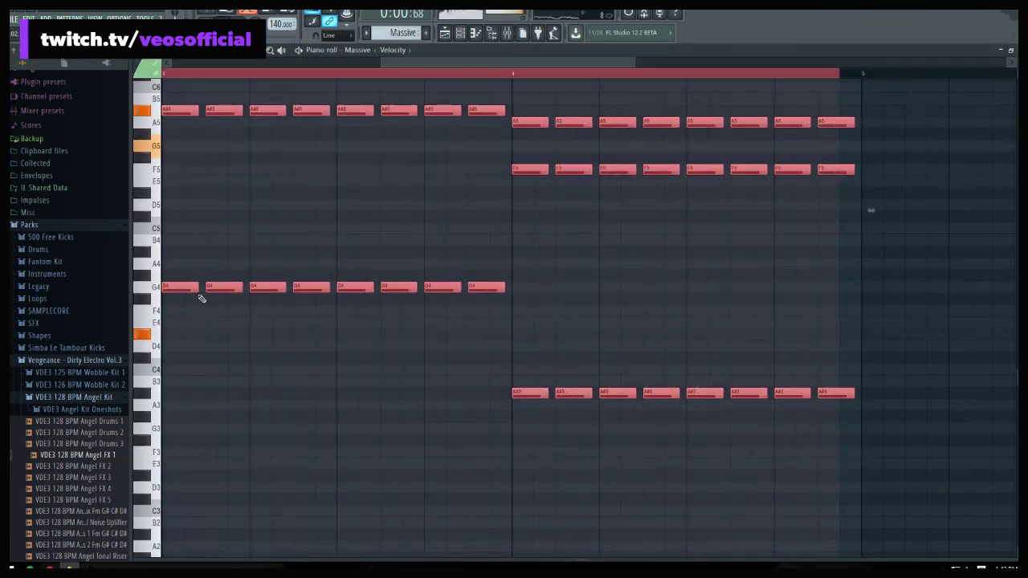
pyautogui.press('F7')
pyautogui.press('F6')
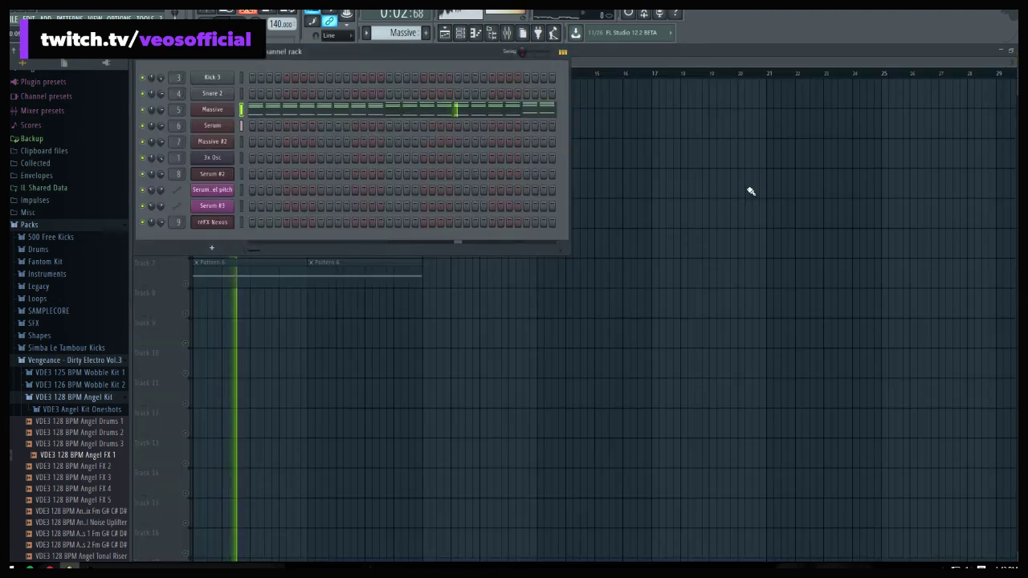
pyautogui.press('F6')
pyautogui.press('space')
# Unmute Tracks 3, 4 and 7 in turn, followed by all the remaining tracks, while replaying the section
pyautogui.click(186, 164)
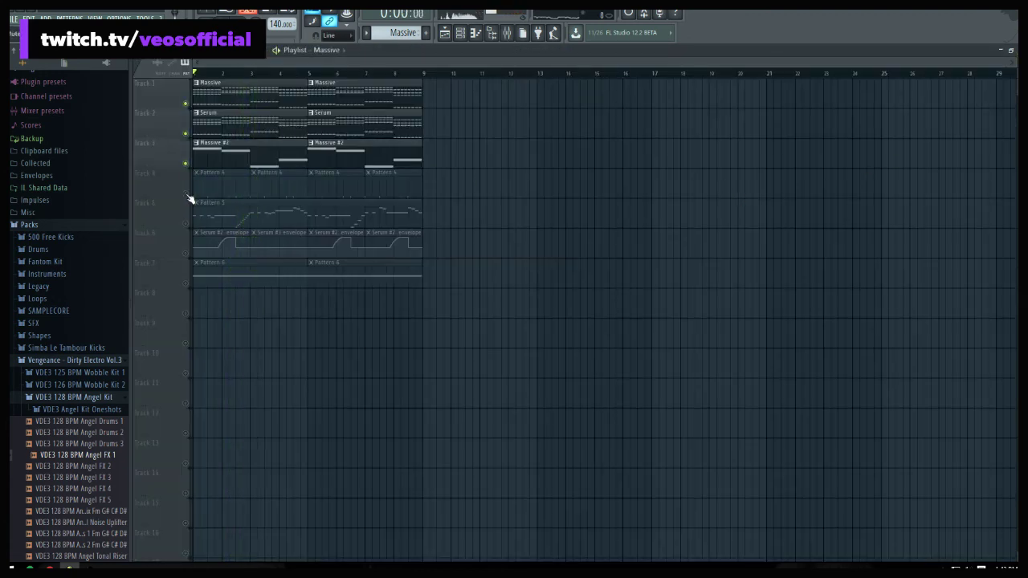
pyautogui.click(186, 194)
pyautogui.press('space')
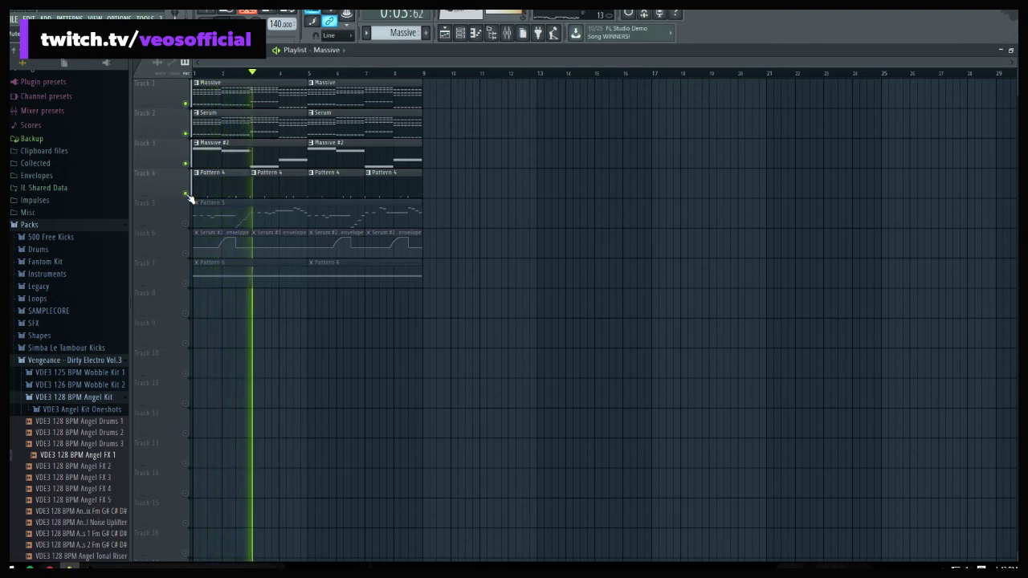
pyautogui.click(185, 281)
pyautogui.press('space')
pyautogui.press('space')
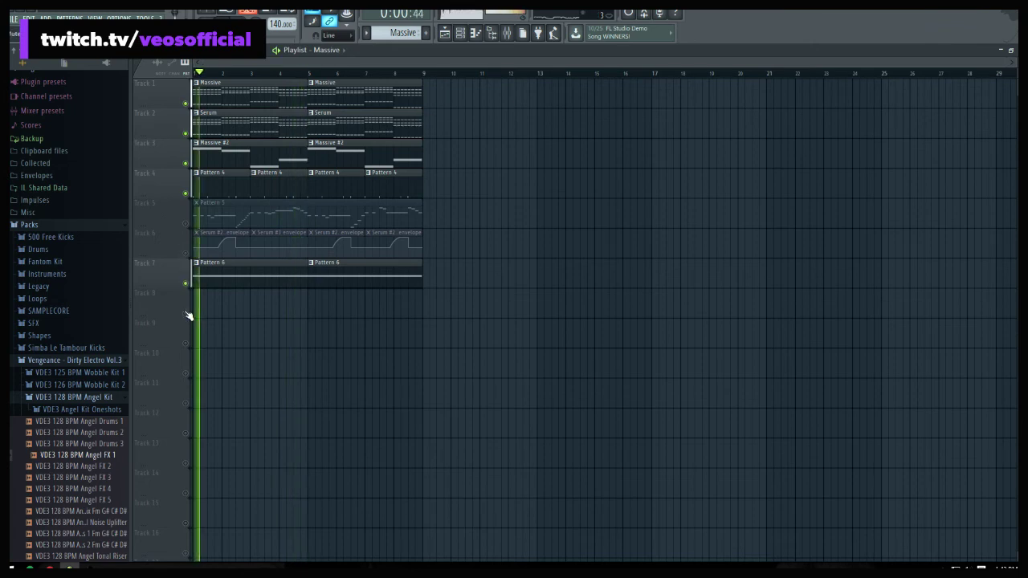
pyautogui.click(186, 313)
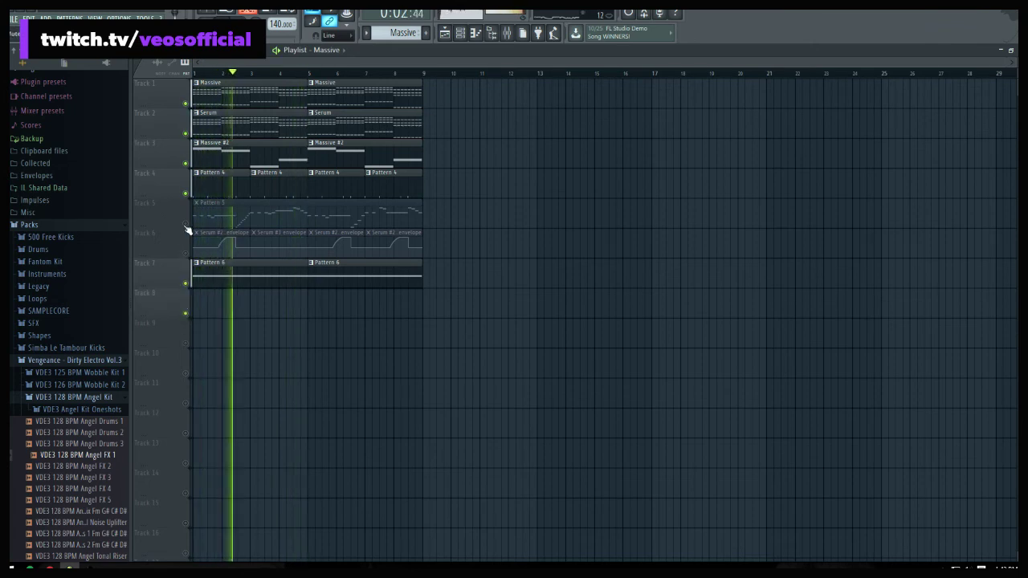
pyautogui.moveTo(187, 254); pyautogui.dragTo(188, 229)
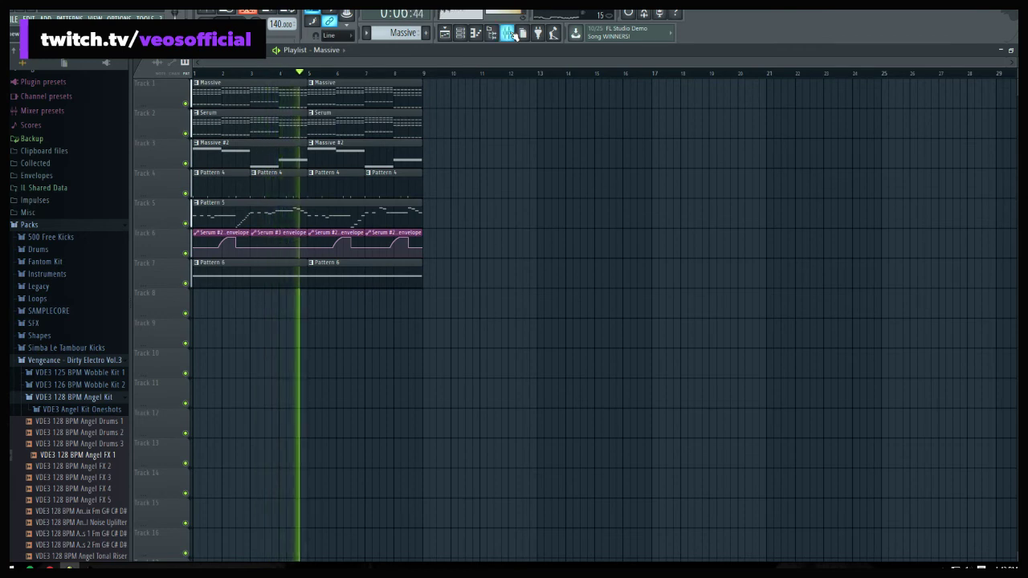
# Raise the Serum #2 mixer fader to line up with most other tracks and return to the playlist
pyautogui.click(509, 33)
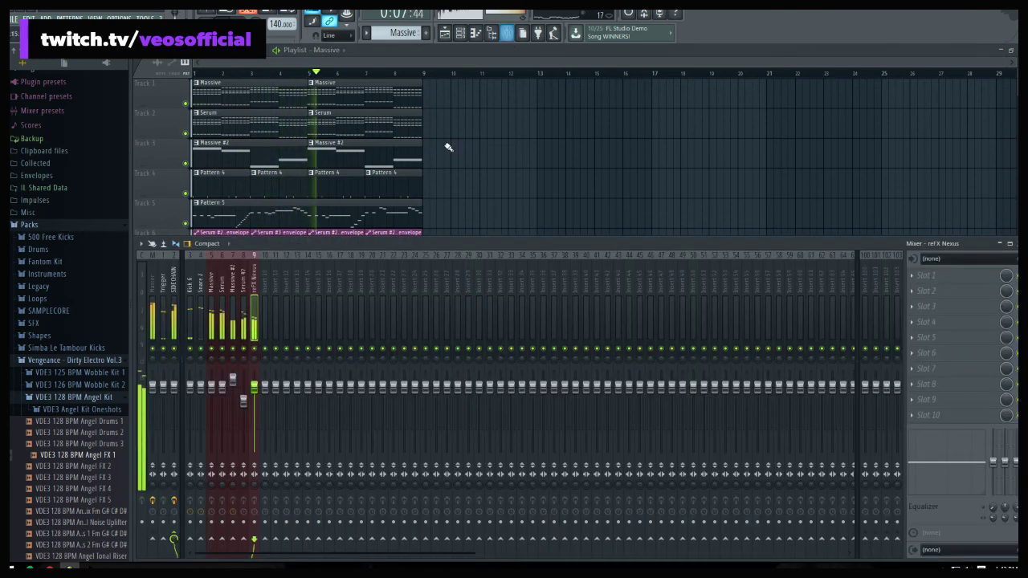
pyautogui.click(244, 400)
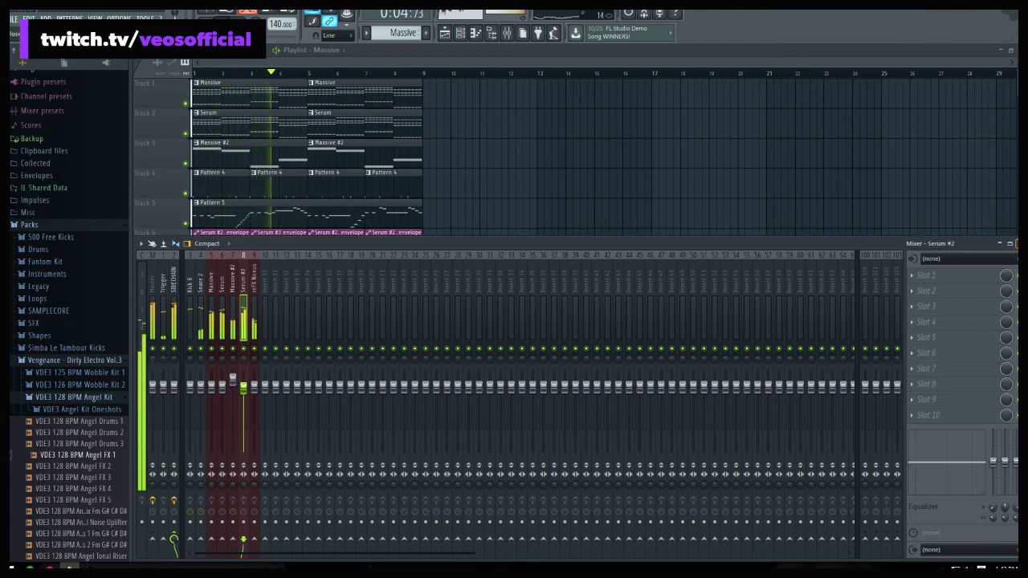
pyautogui.press('F9')
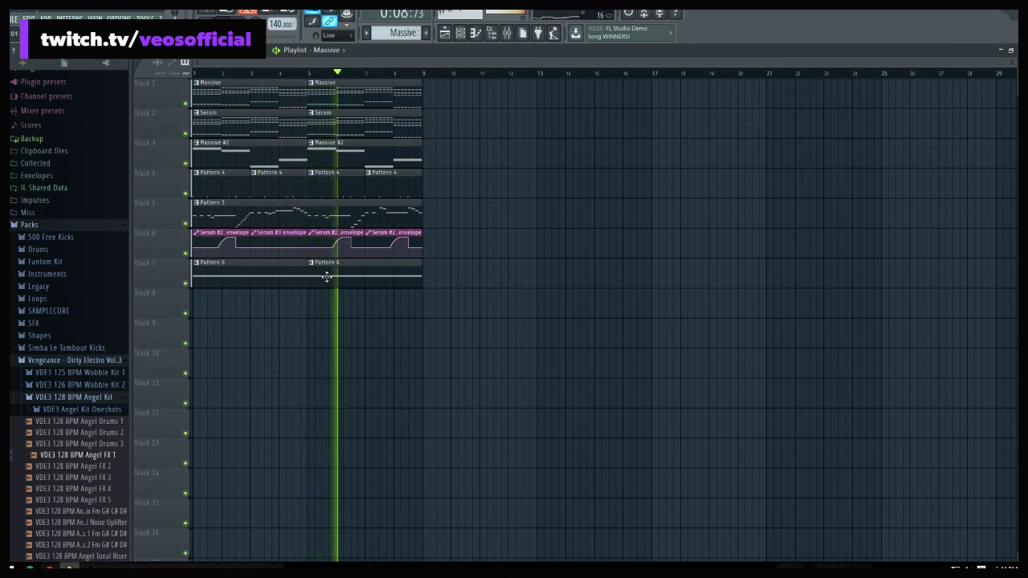
# Rearrange the playlist with Pattern 6 on Track 5, Pattern 5 on Track 6 and the pitch envelopes on Track 7, and replay it
pyautogui.press('space')
pyautogui.moveTo(425, 348); pyautogui.dragTo(229, 256)
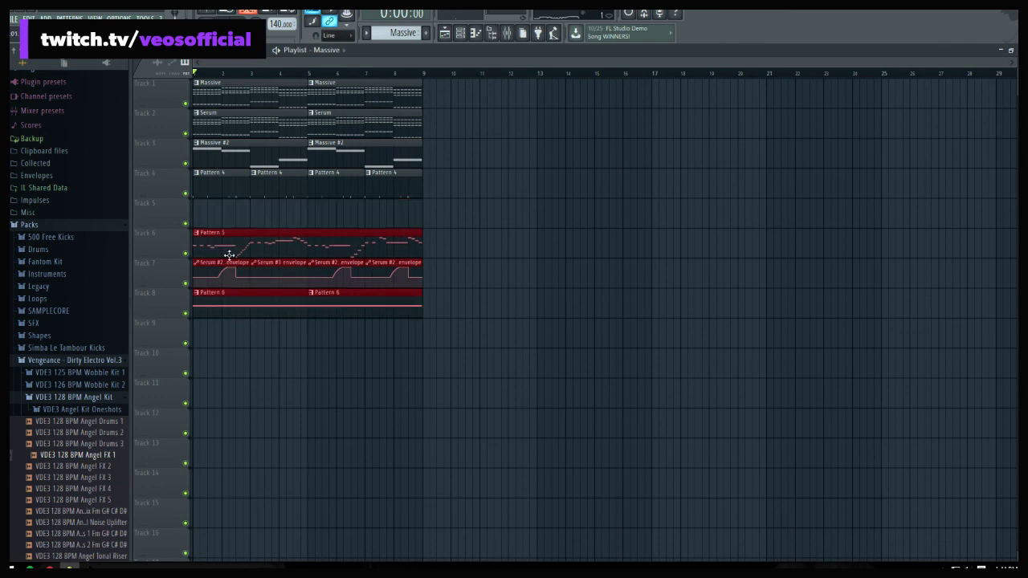
pyautogui.moveTo(268, 363); pyautogui.dragTo(329, 210)
pyautogui.press('space')
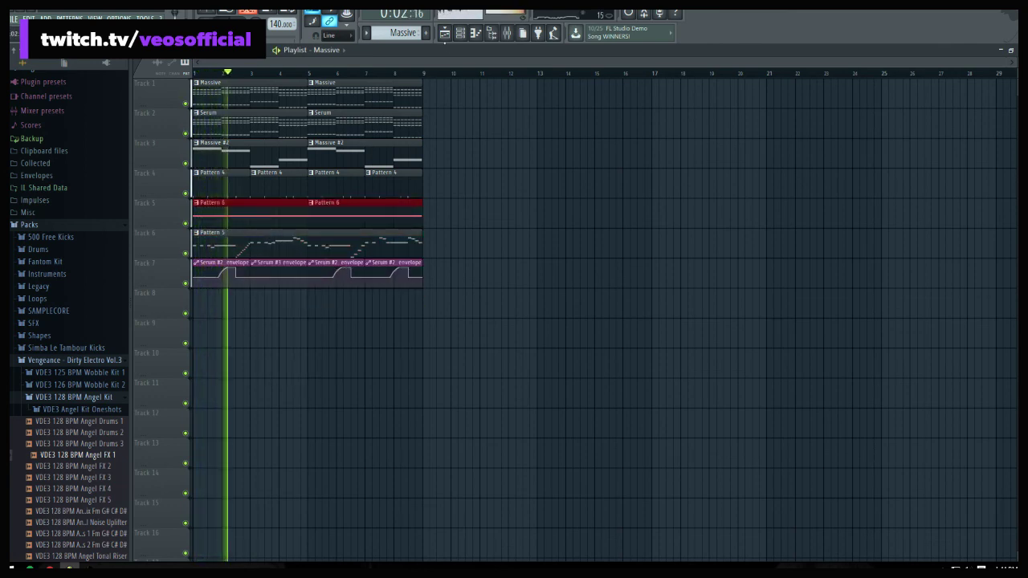
pyautogui.press('space')
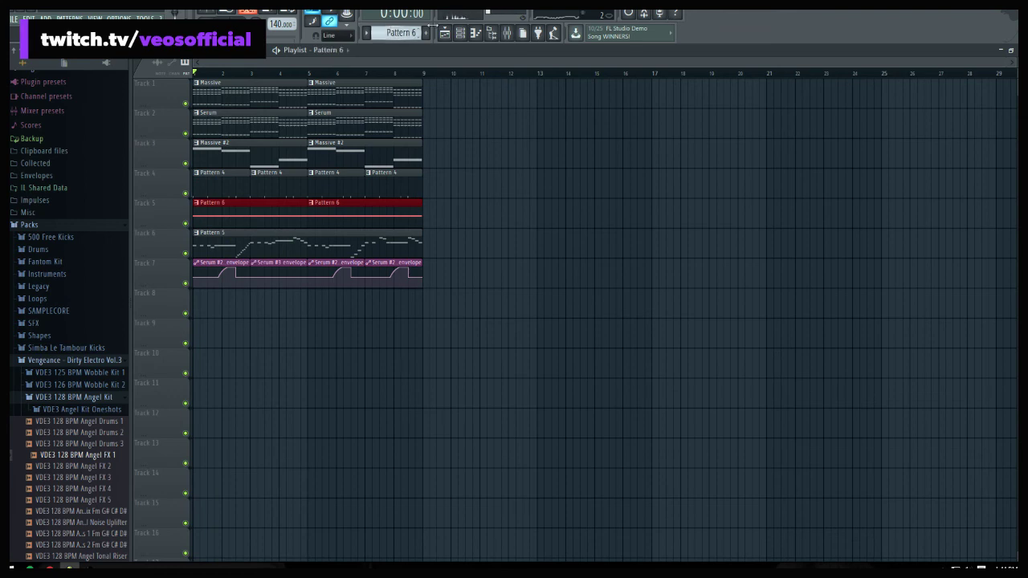
# Select and copy all the Serum #2 melody notes in Pattern 5
pyautogui.click(461, 34)
pyautogui.scroll(-1, 397, 32)
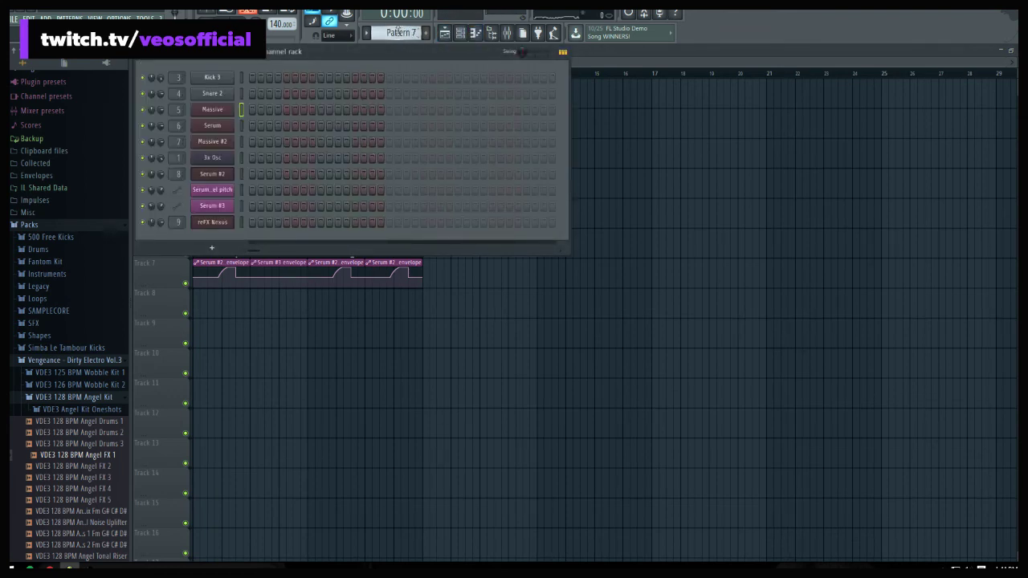
pyautogui.rightClick(258, 328)
pyautogui.doubleClick(243, 244)
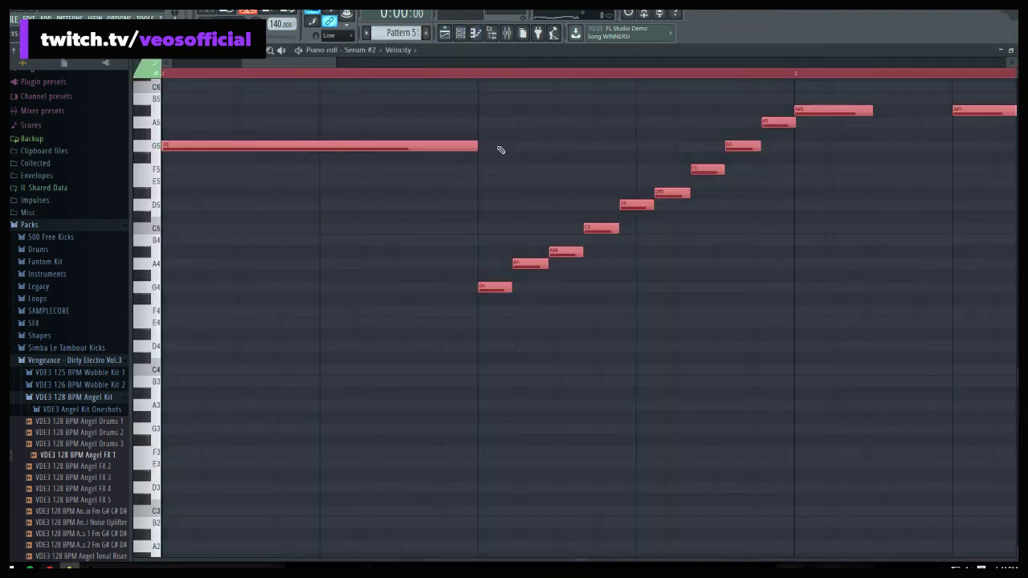
pyautogui.click(1019, 50)
# Add a second reFX Nexus channel, paste the copied melody into its piano roll in Pattern 5 and play it
pyautogui.click(213, 247)
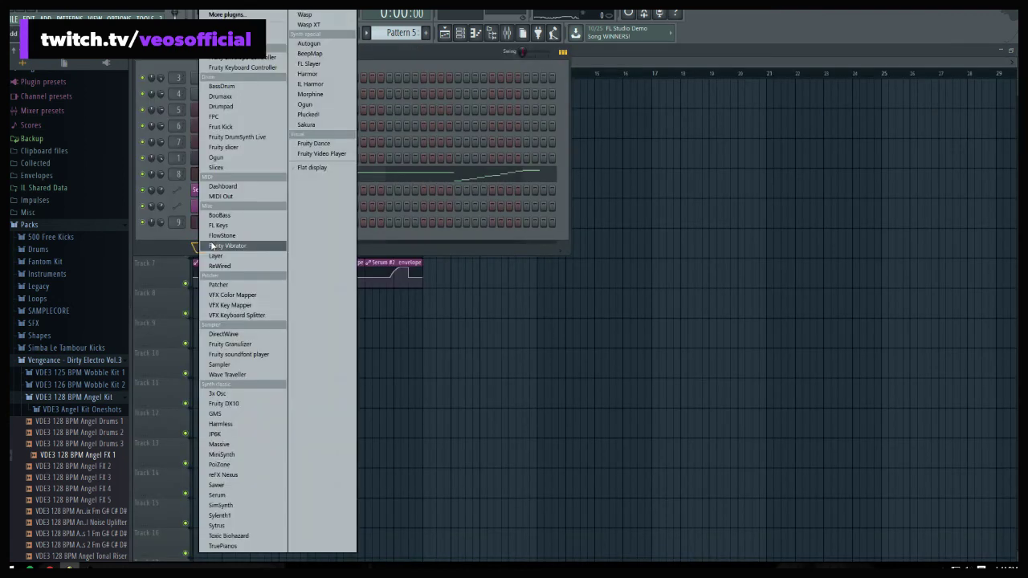
pyautogui.click(236, 475)
pyautogui.click(186, 143)
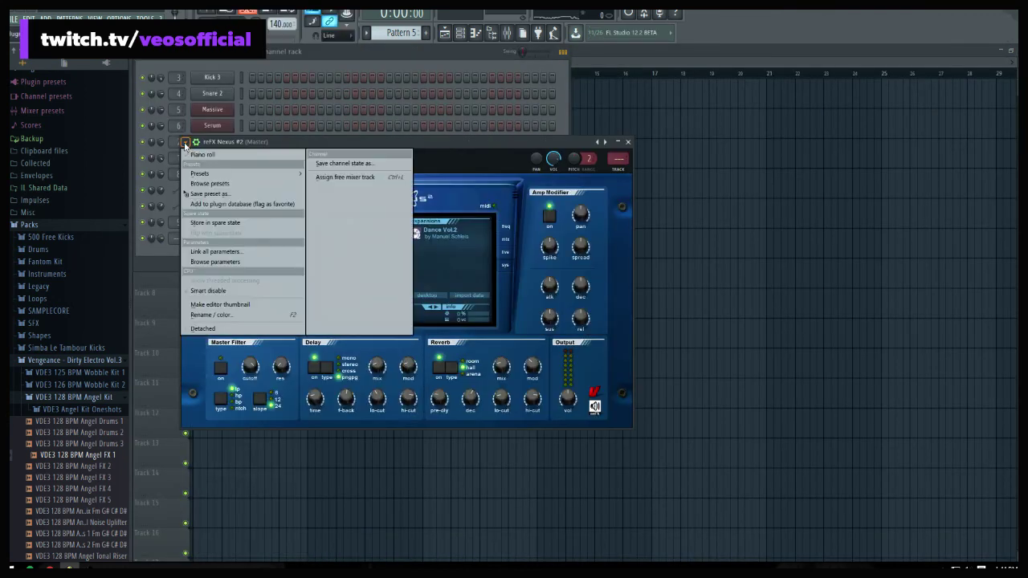
pyautogui.click(193, 154)
pyautogui.press('space')
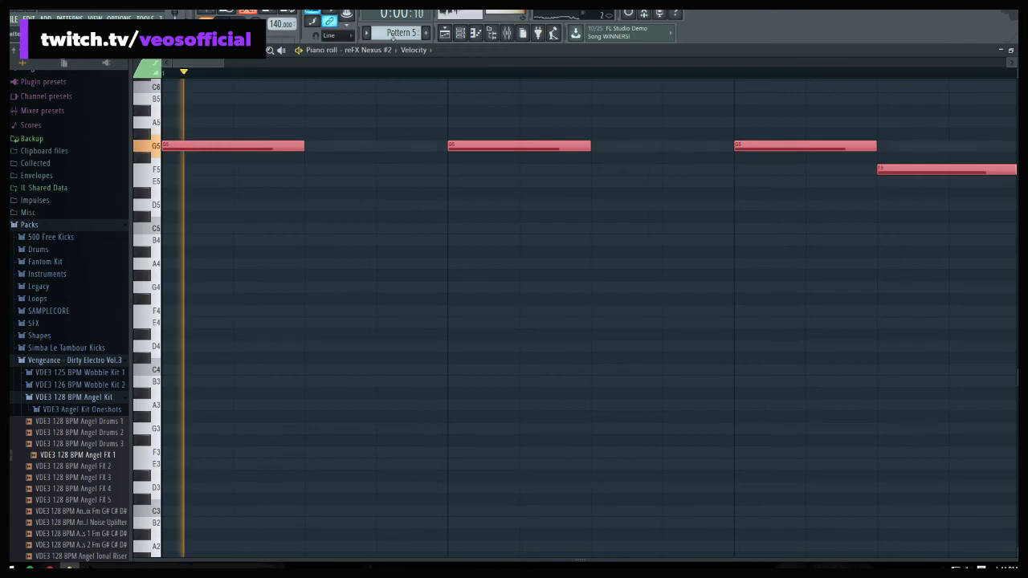
pyautogui.click(1019, 49)
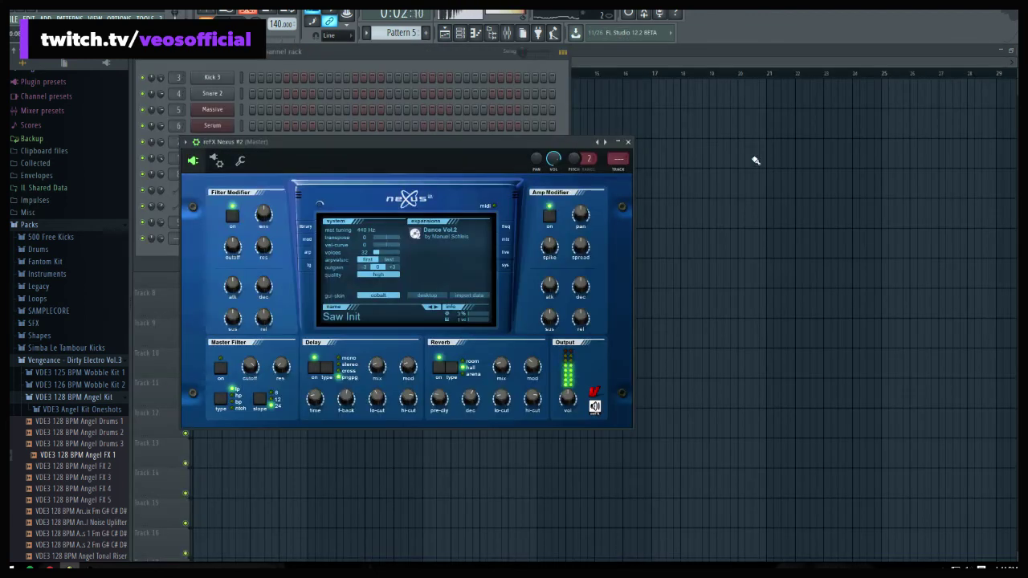
pyautogui.click(728, 174)
pyautogui.click(465, 36)
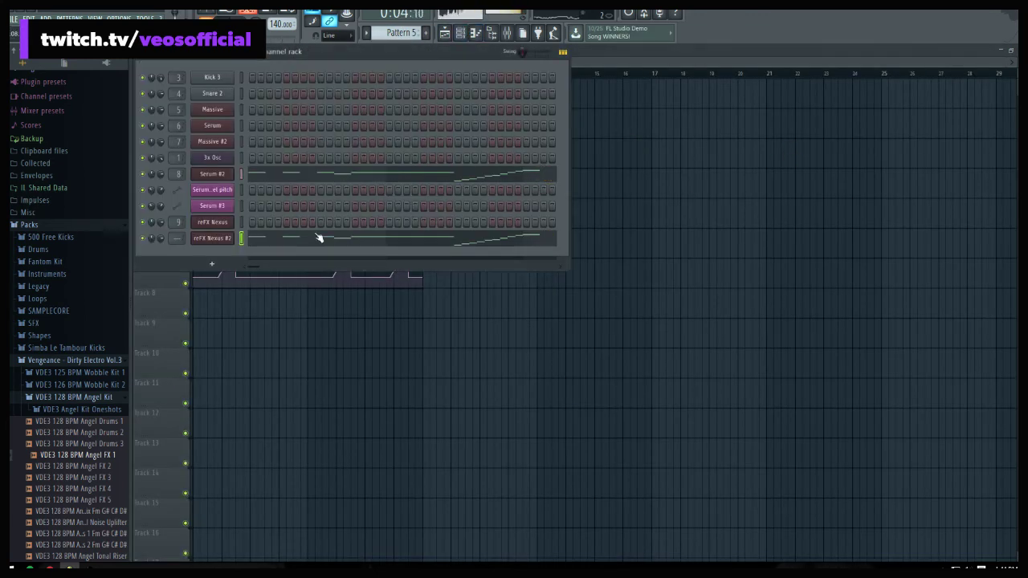
# Remove all the pasted melody notes from the second Nexus channel in Pattern 5
pyautogui.press('space')
pyautogui.click(319, 237)
pyautogui.hotkey('ctrl', 'a')
pyautogui.press('Delete')
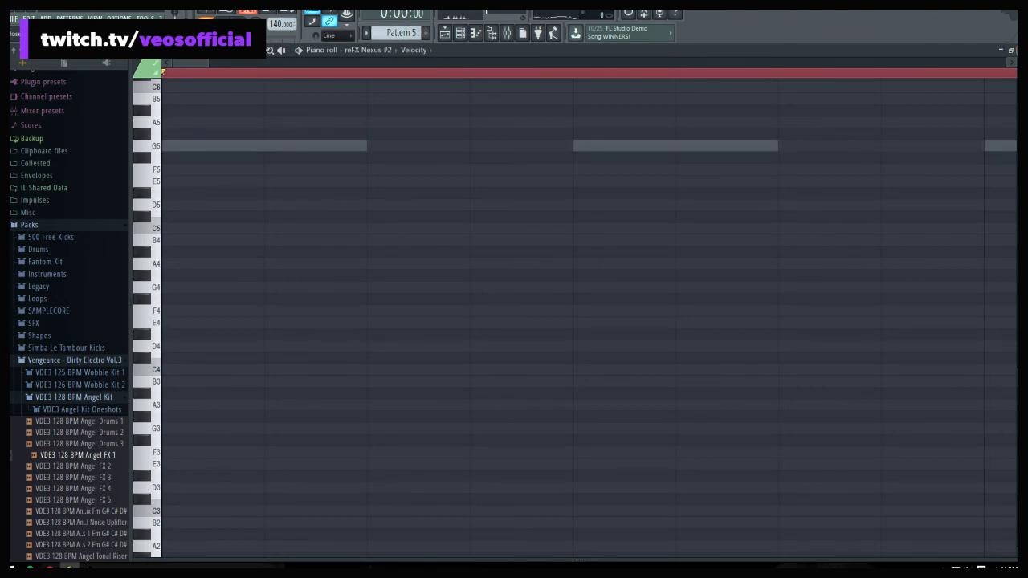
pyautogui.press('F7')
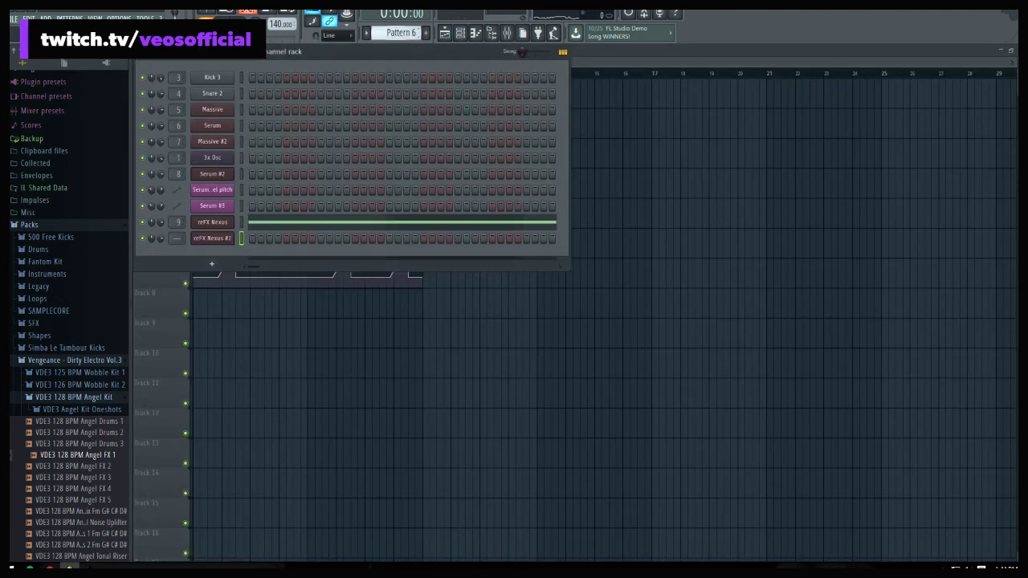
# Create Pattern 7, paste the melody into the second Nexus channel's piano roll there and play it
pyautogui.press('F4')
pyautogui.rightClick(229, 238)
pyautogui.click(260, 239)
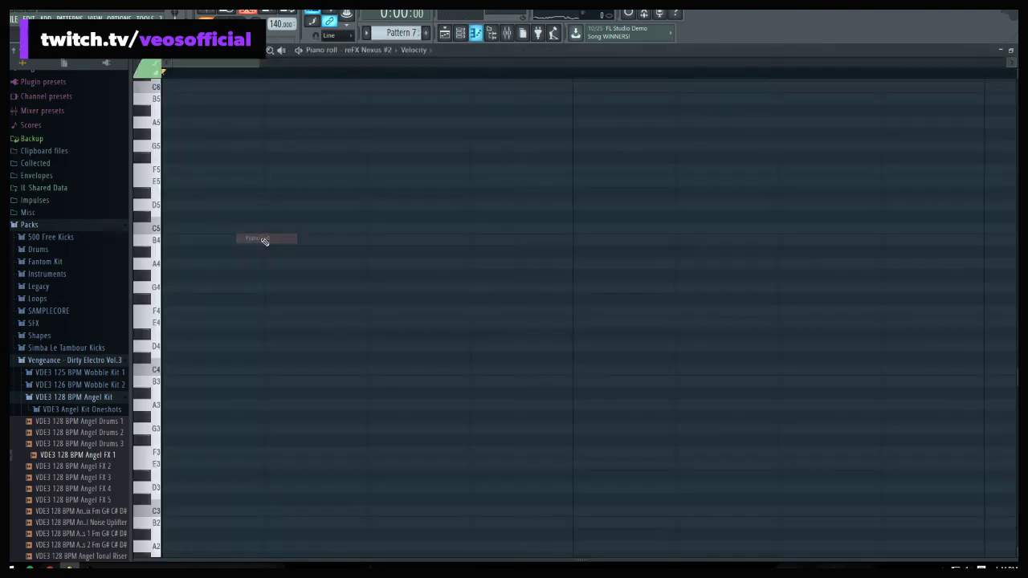
pyautogui.hotkey('ctrl', 'v')
pyautogui.press('space')
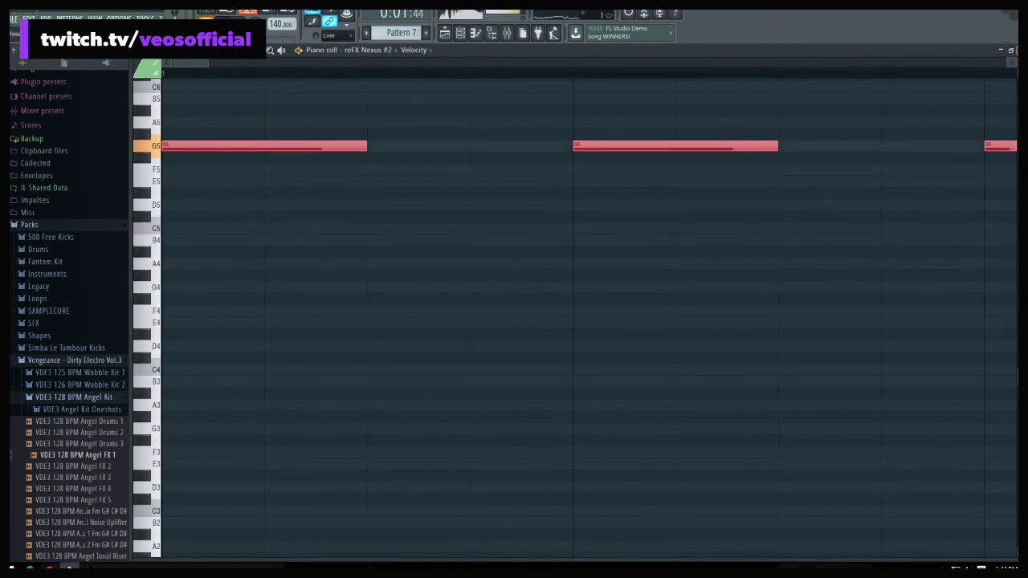
pyautogui.press('F7')
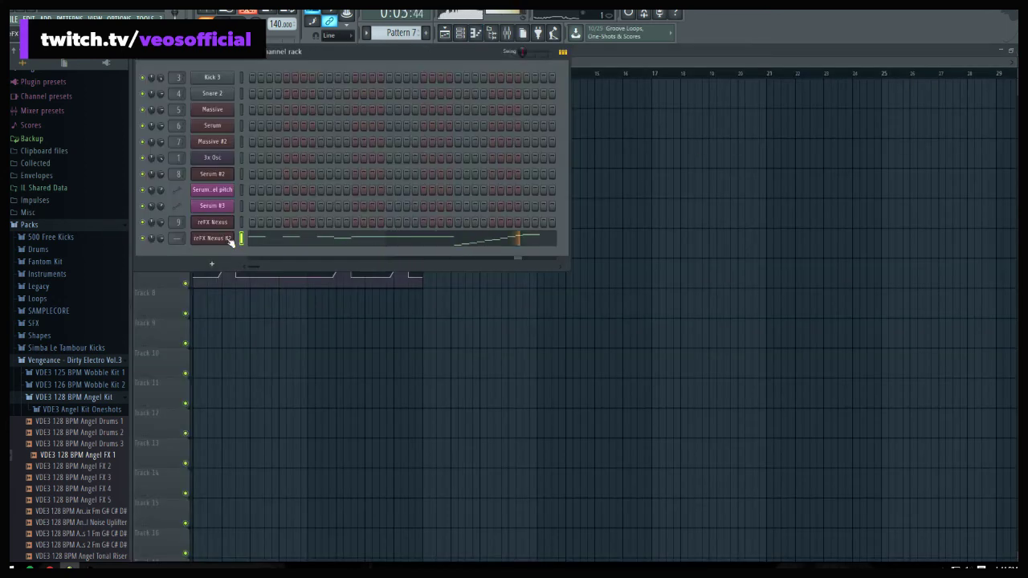
# Set the second Nexus channel's pitch range to 12, try its pitch bend and reset the pitch knob
pyautogui.click(229, 240)
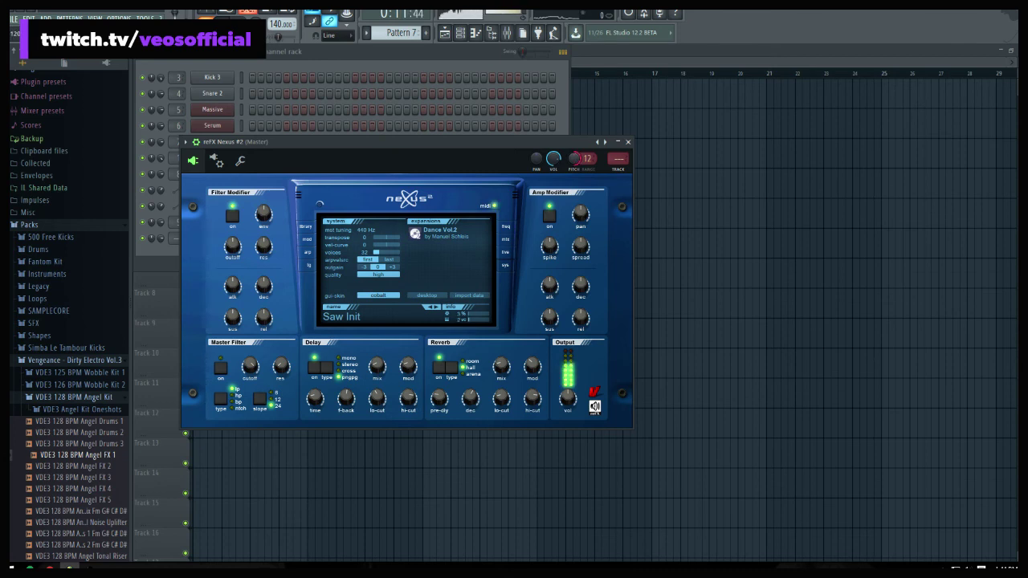
pyautogui.rightClick(576, 160)
pyautogui.click(587, 166)
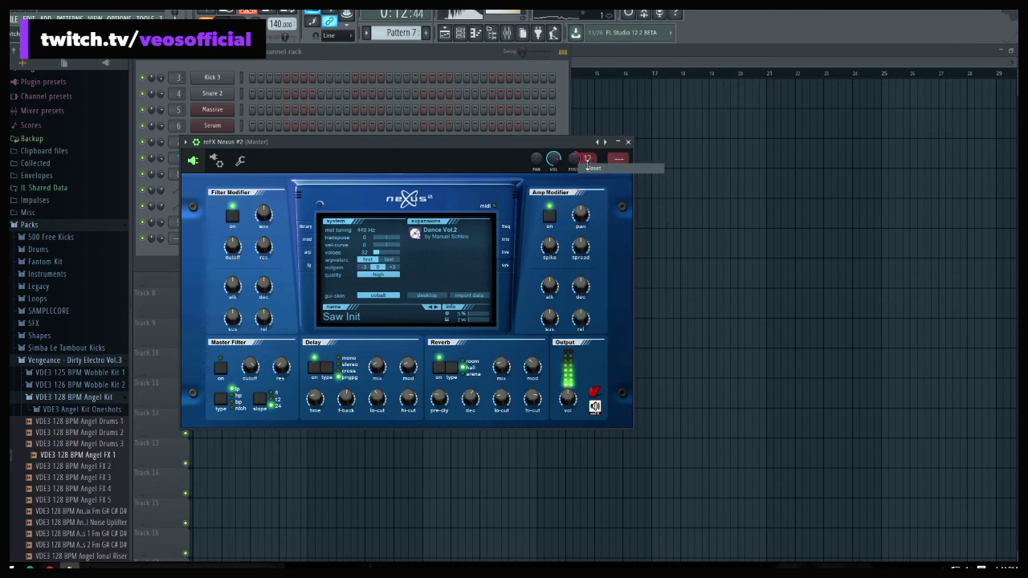
pyautogui.click(306, 239)
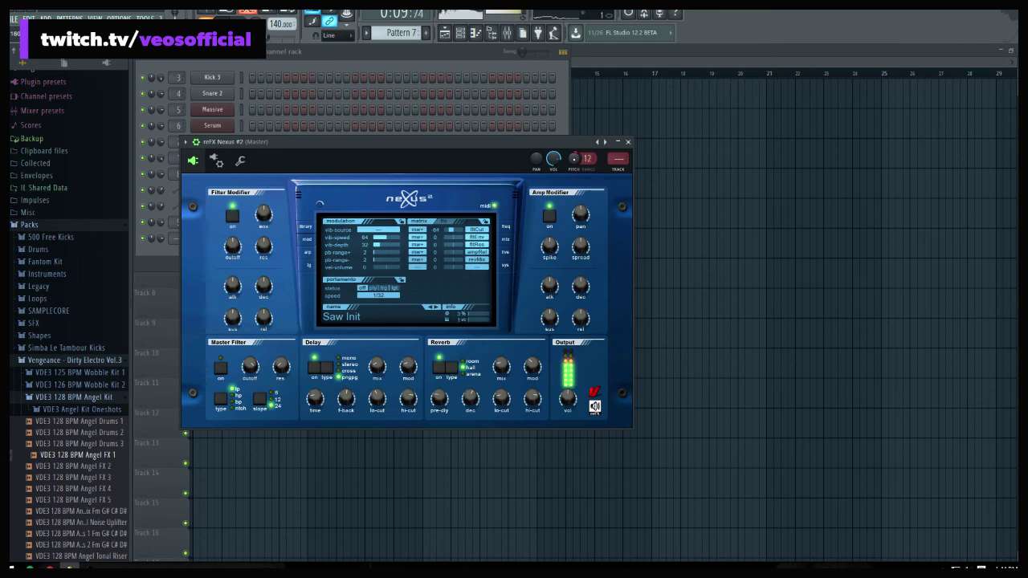
pyautogui.rightClick(574, 159)
pyautogui.click(589, 167)
# Load the LD Cheesy Madness preset from Dance Leads in the second Nexus and open its miscellaneous channel settings
pyautogui.click(307, 227)
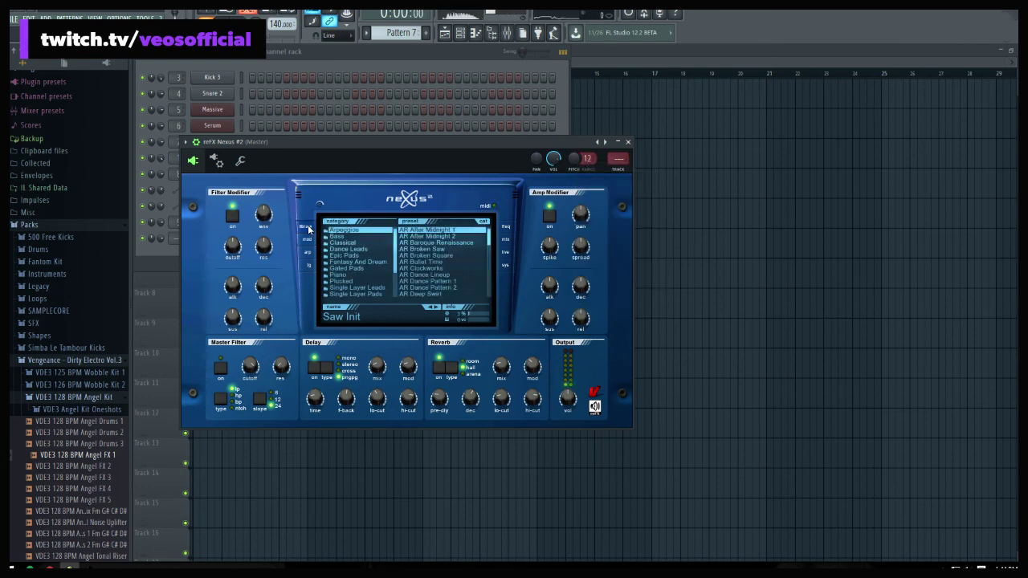
pyautogui.click(363, 249)
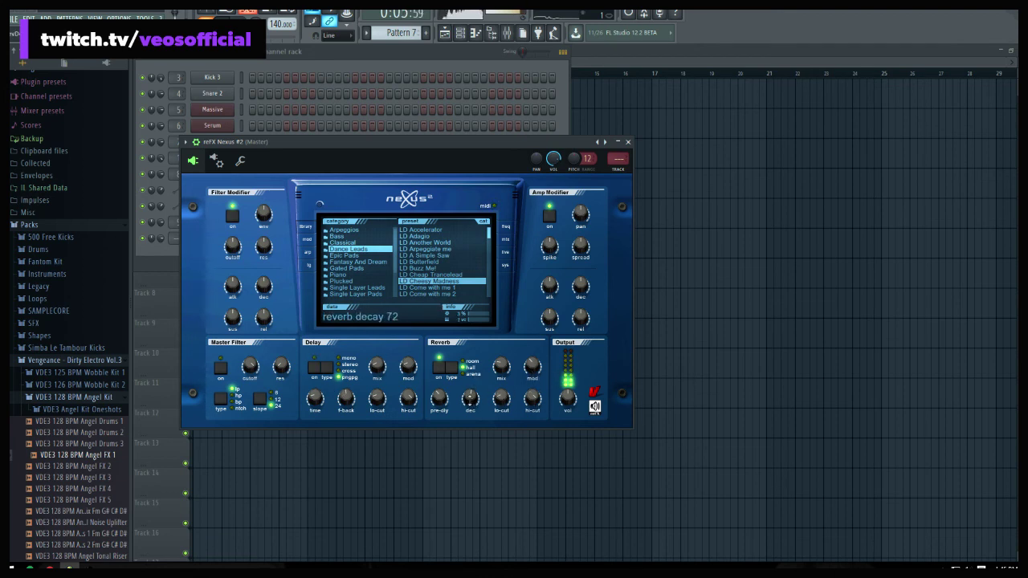
pyautogui.click(239, 162)
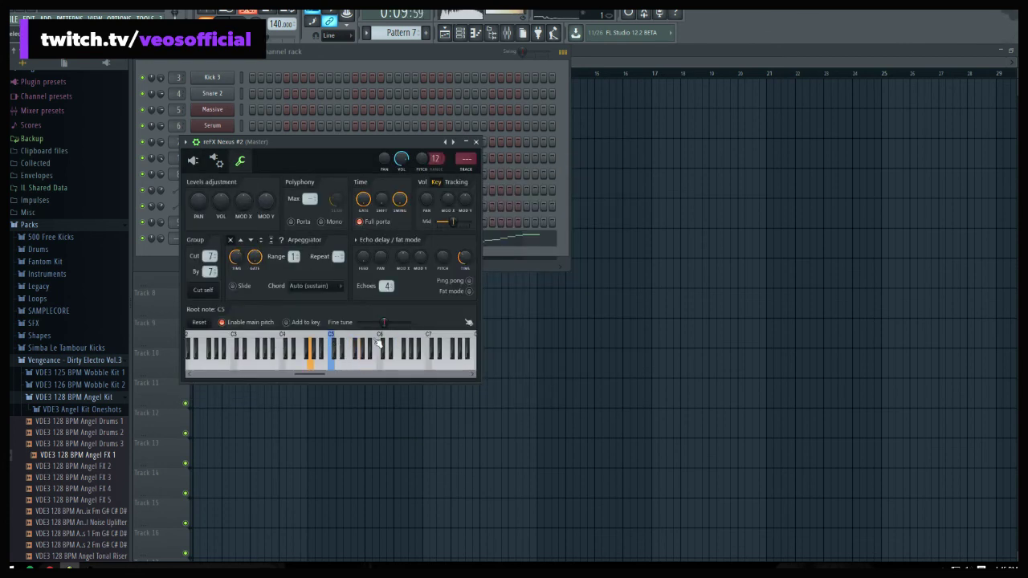
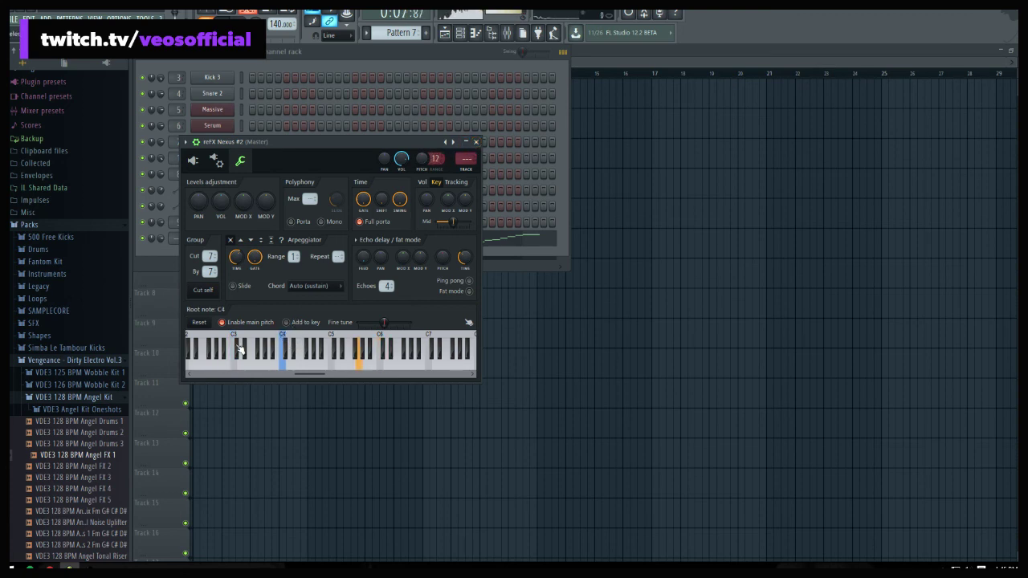
# Place the Pattern 7 clip at bar 1 of playlist Track 8, play the arrangement and solo that track
pyautogui.click(628, 242)
pyautogui.click(550, 256)
pyautogui.press('space')
pyautogui.moveTo(615, 241); pyautogui.dragTo(233, 297)
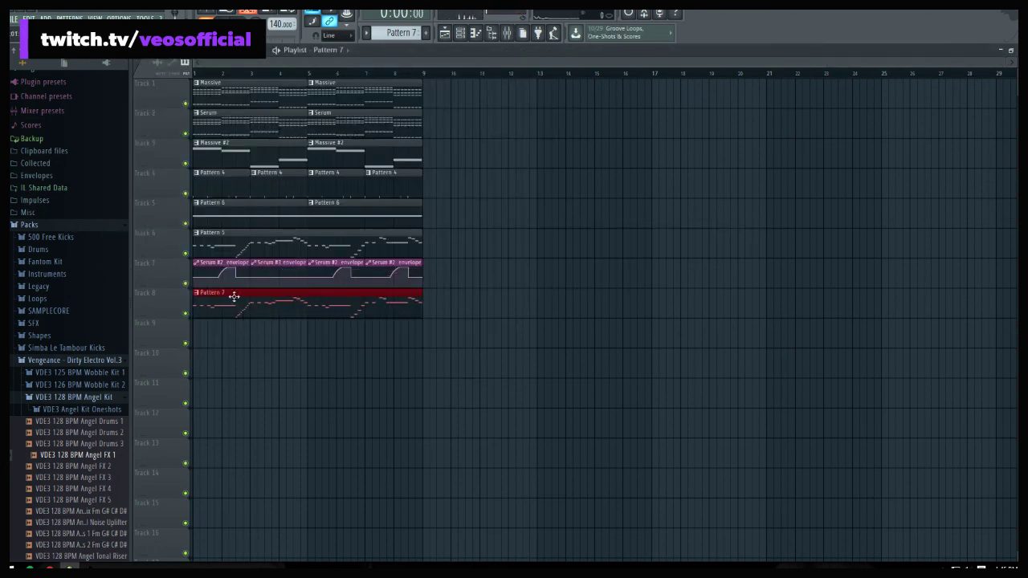
pyautogui.press('space')
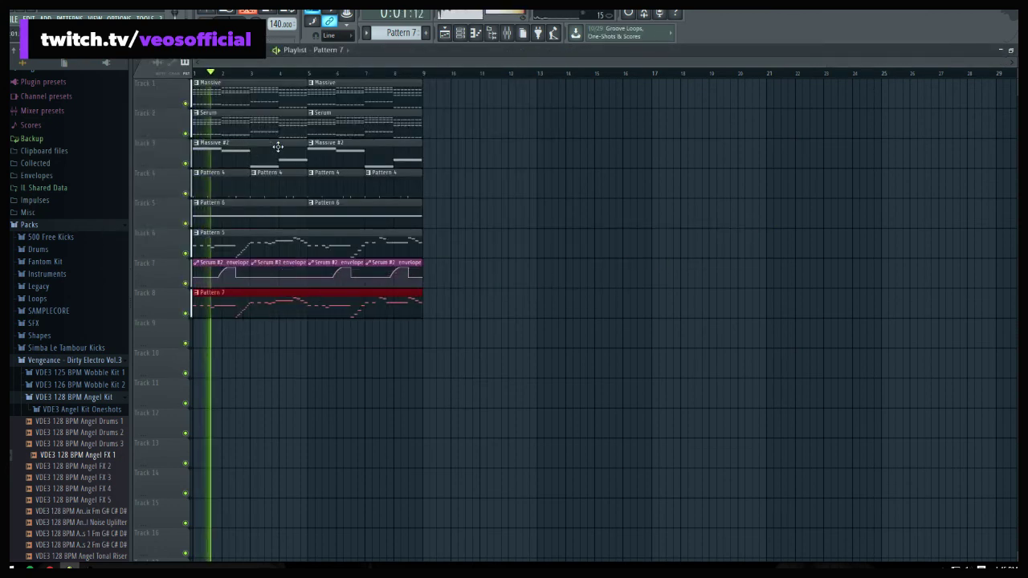
pyautogui.press('space')
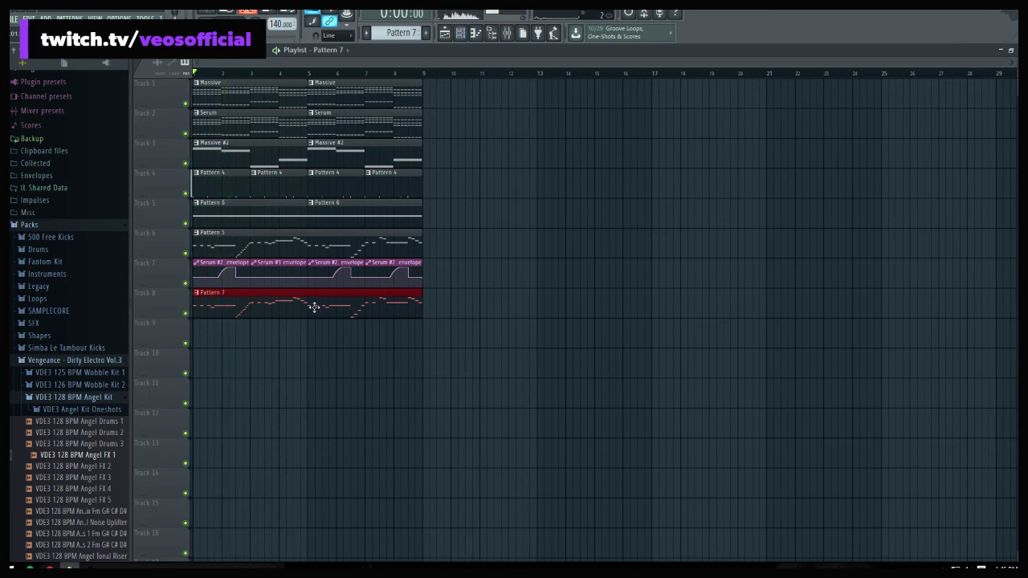
pyautogui.press('space')
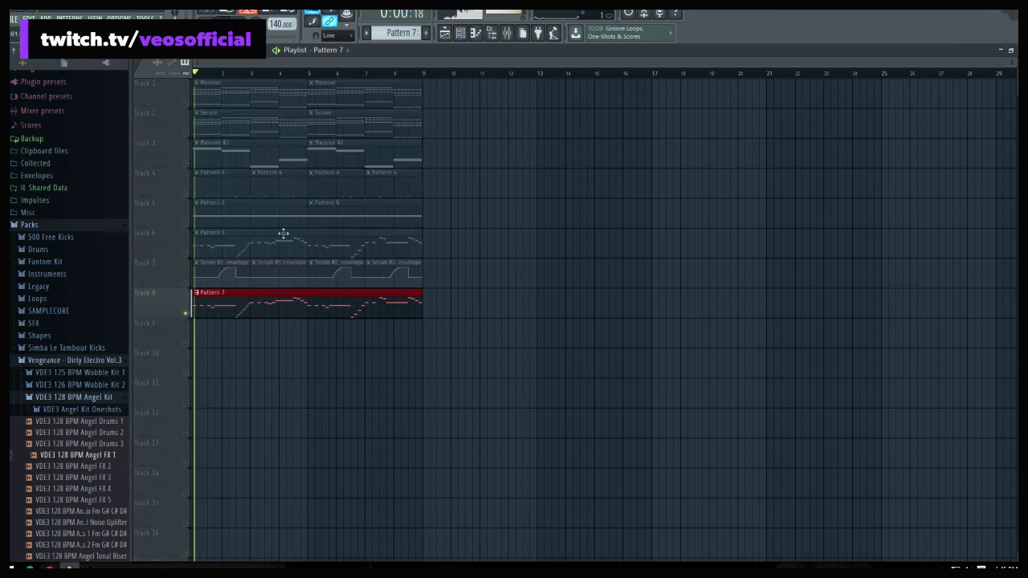
# Set the second Nexus channel's root note to C4 and create an automation clip for its channel pitch
pyautogui.press('F6')
pyautogui.click(217, 240)
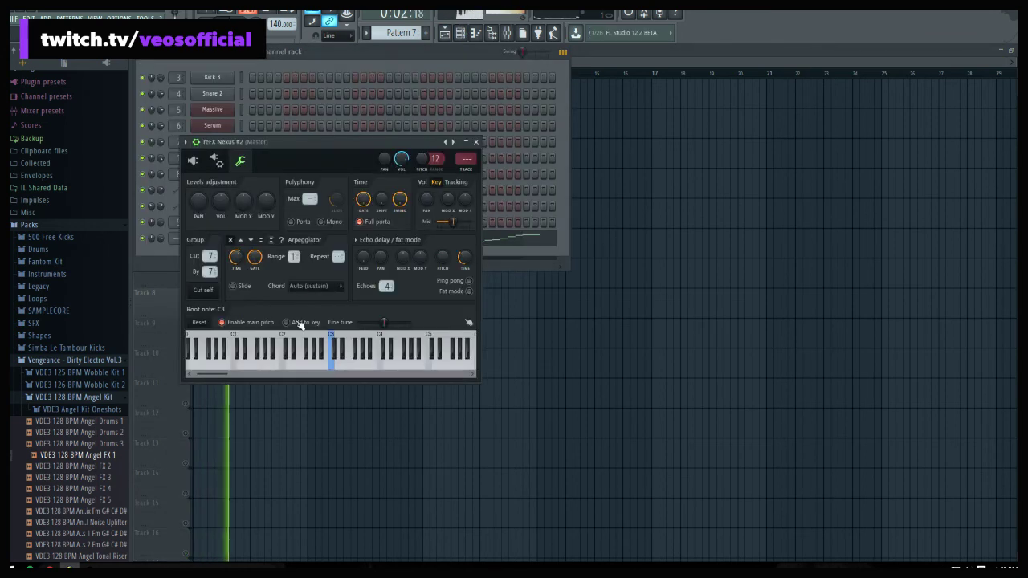
pyautogui.rightClick(379, 344)
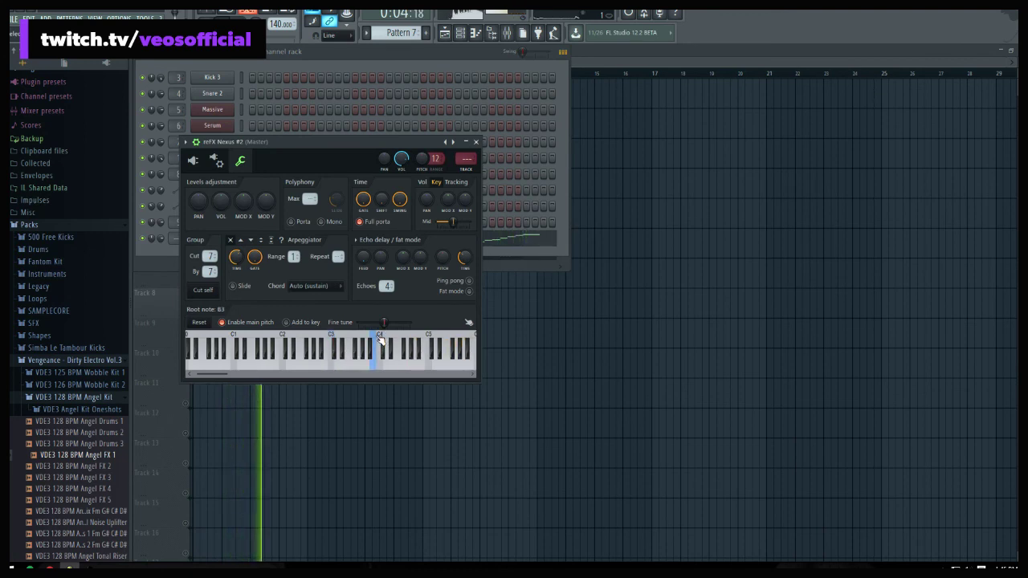
pyautogui.rightClick(420, 158)
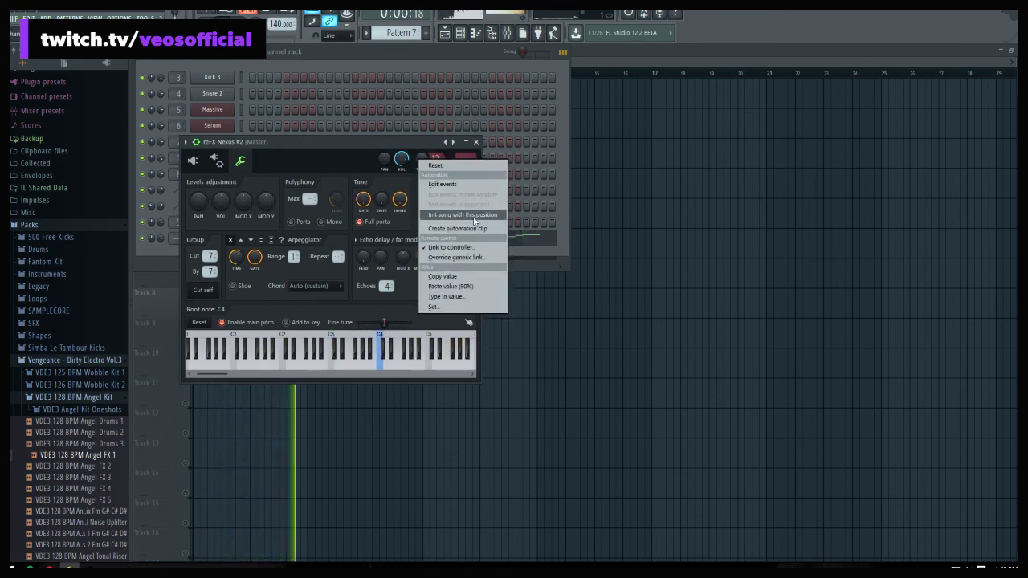
pyautogui.click(454, 229)
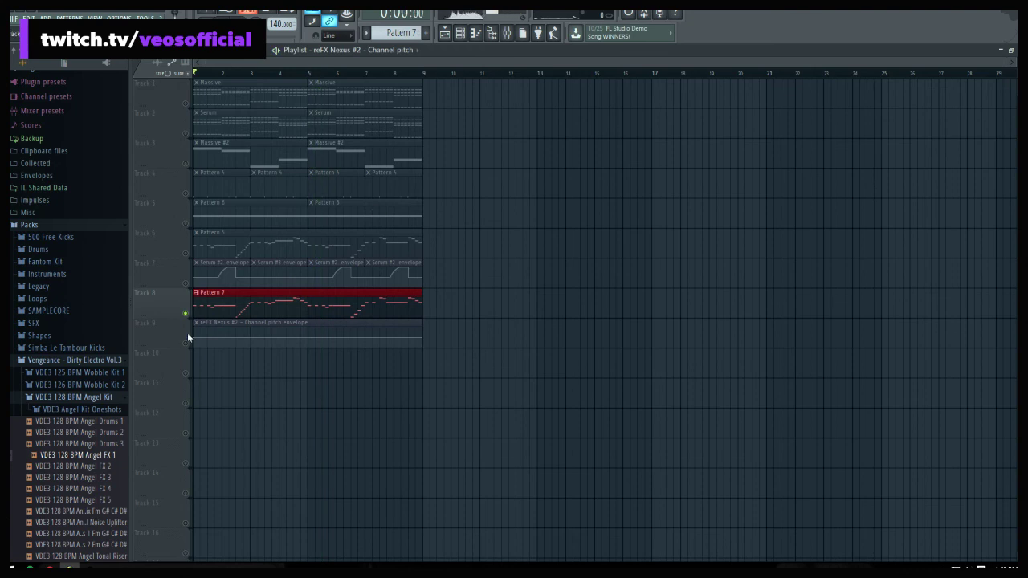
# Enable Track 9 and add a point just before bar 2 in the Nexus pitch envelope, pasting the starting point's value
pyautogui.click(185, 342)
pyautogui.scroll(2, 240, 129)
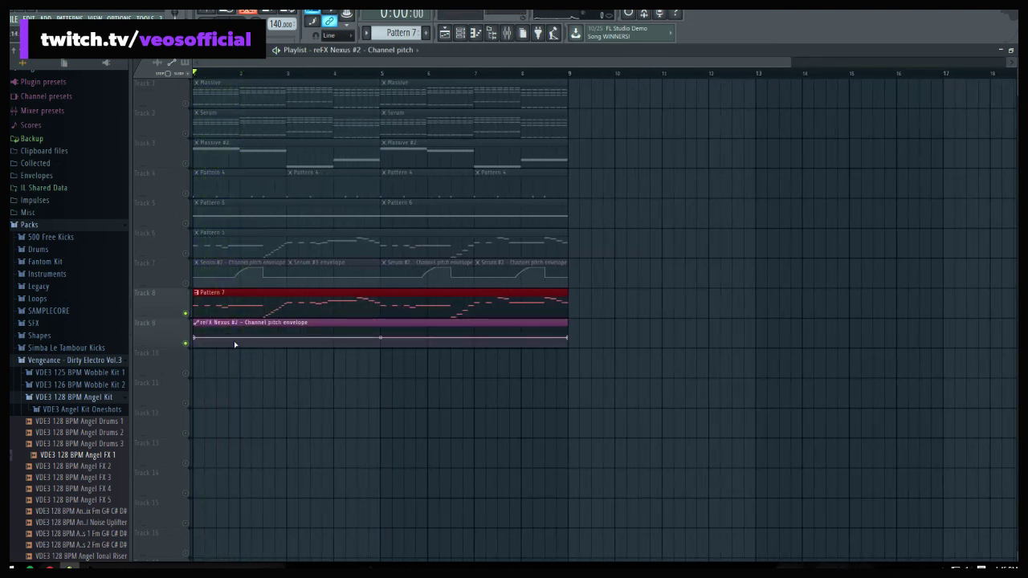
pyautogui.scroll(2, 199, 79)
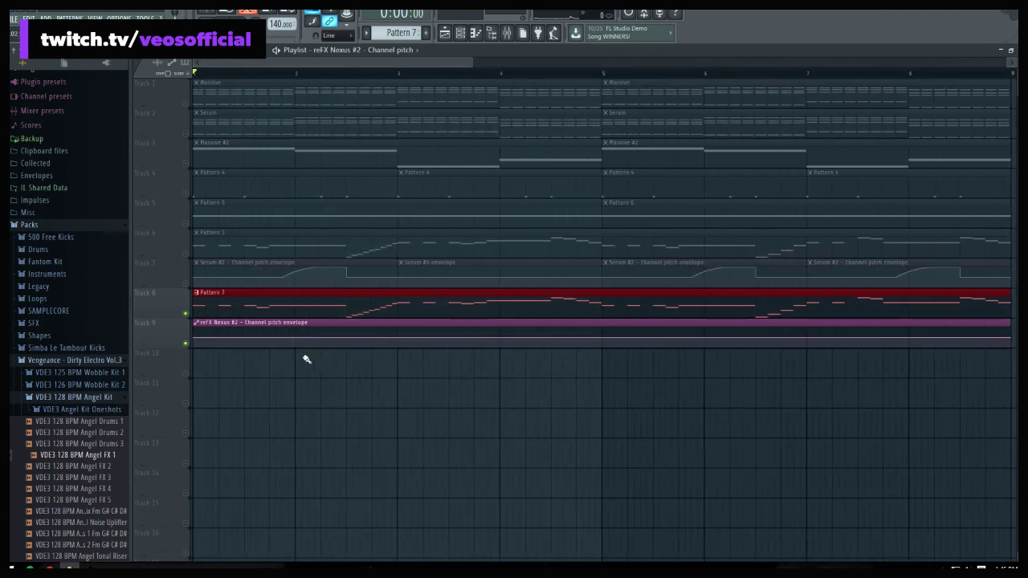
pyautogui.click(284, 340)
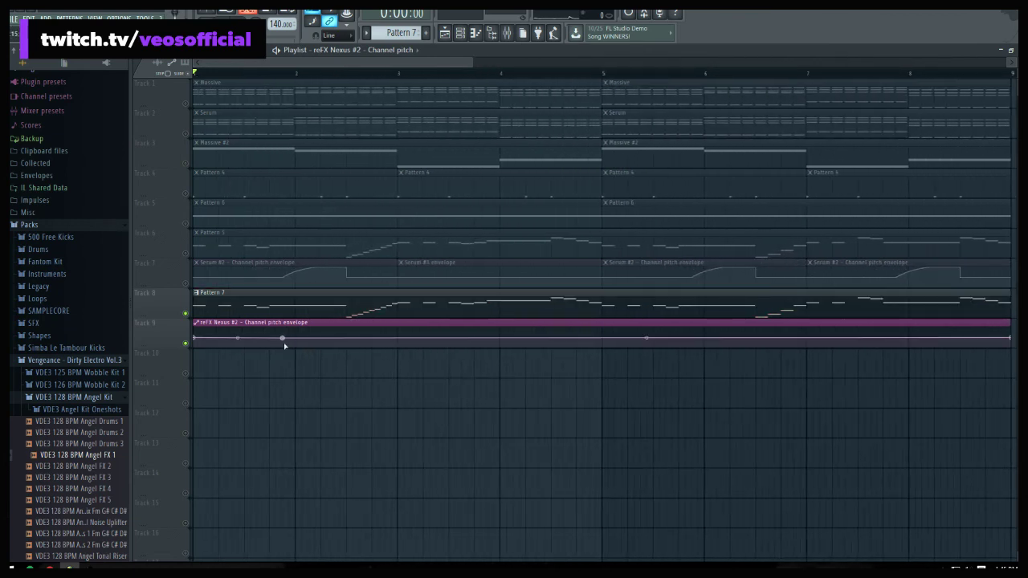
pyautogui.rightClick(197, 342)
pyautogui.click(237, 506)
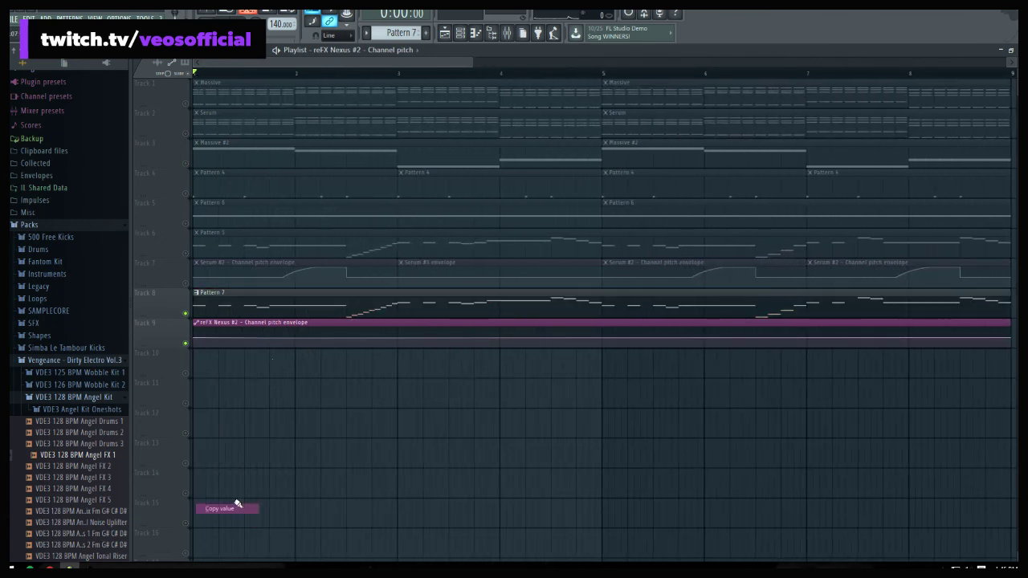
pyautogui.rightClick(283, 338)
pyautogui.click(299, 353)
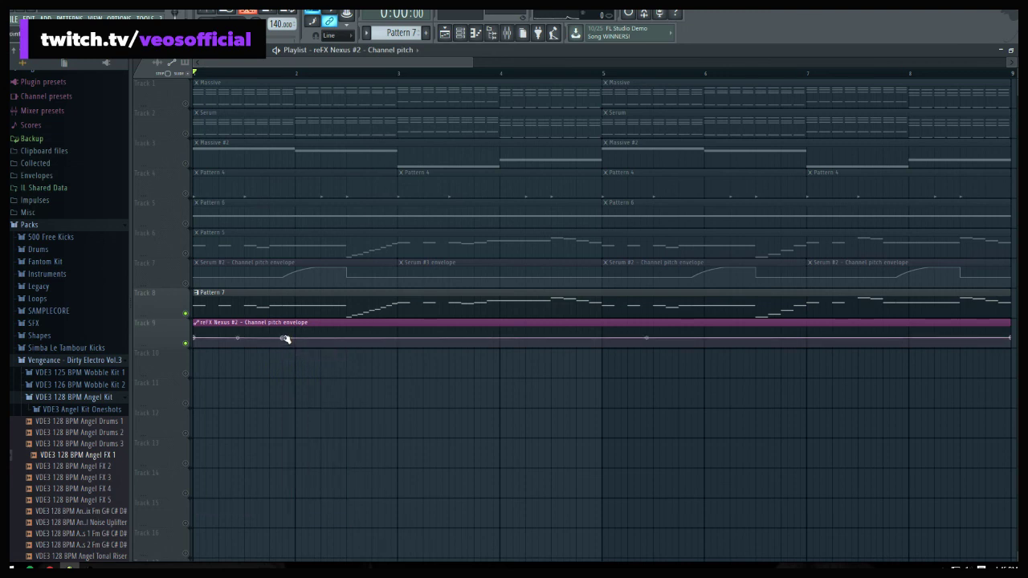
pyautogui.rightClick(286, 339)
pyautogui.click(321, 521)
pyautogui.press('space')
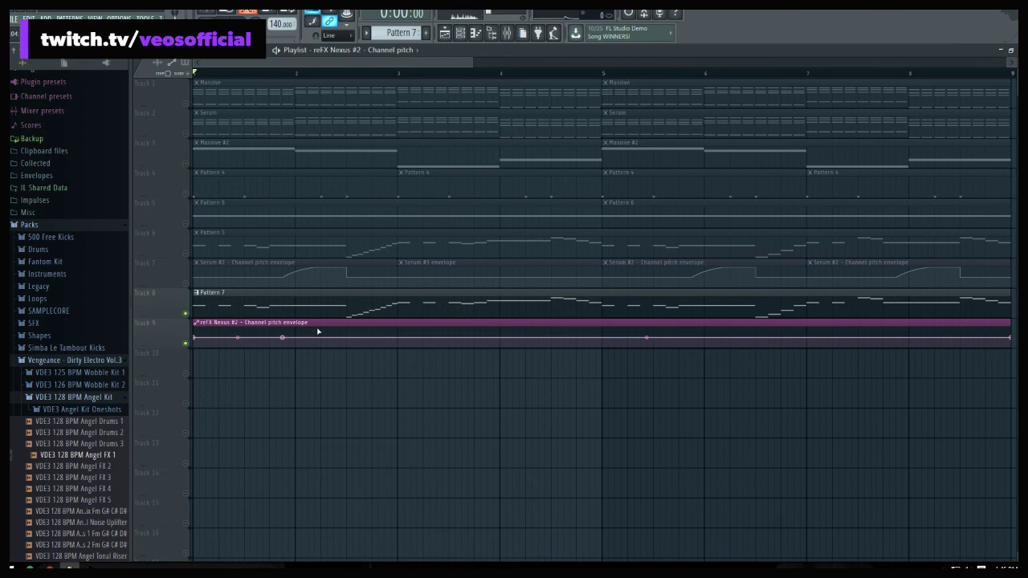
# Shape the pitch envelope to rise from that point, hold until the middle of bar 2, and drop back to the pasted starting value
pyautogui.moveTo(317, 332); pyautogui.dragTo(320, 324)
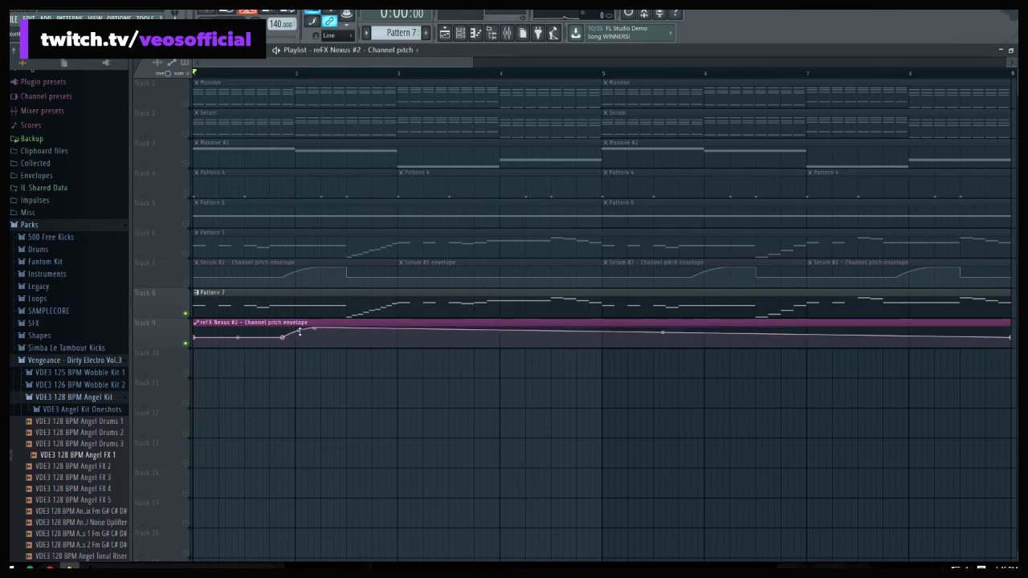
pyautogui.press('space')
pyautogui.rightClick(351, 335)
pyautogui.rightClick(345, 340)
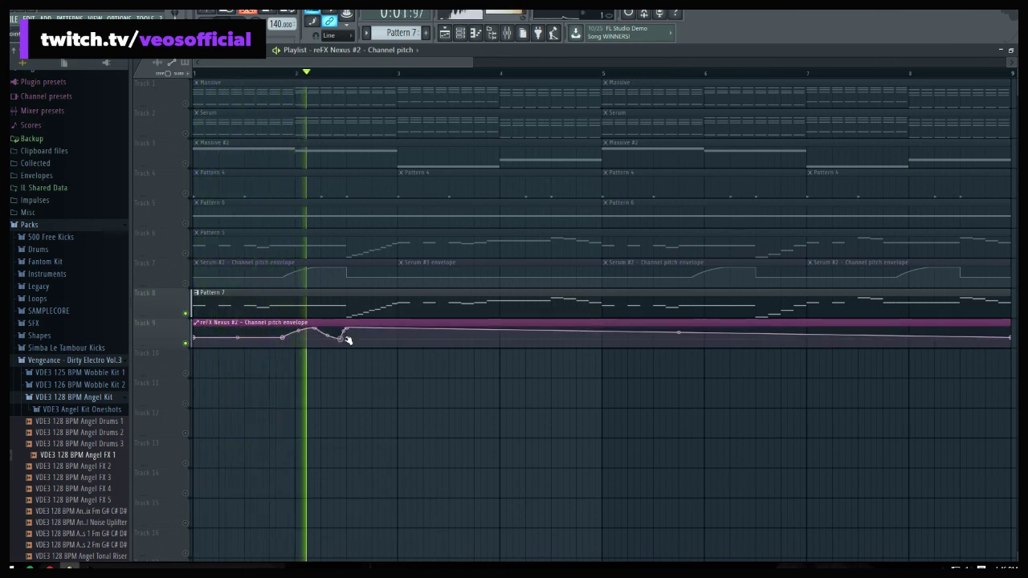
pyautogui.hotkey('ctrl', 'z')
pyautogui.press('space')
pyautogui.rightClick(350, 338)
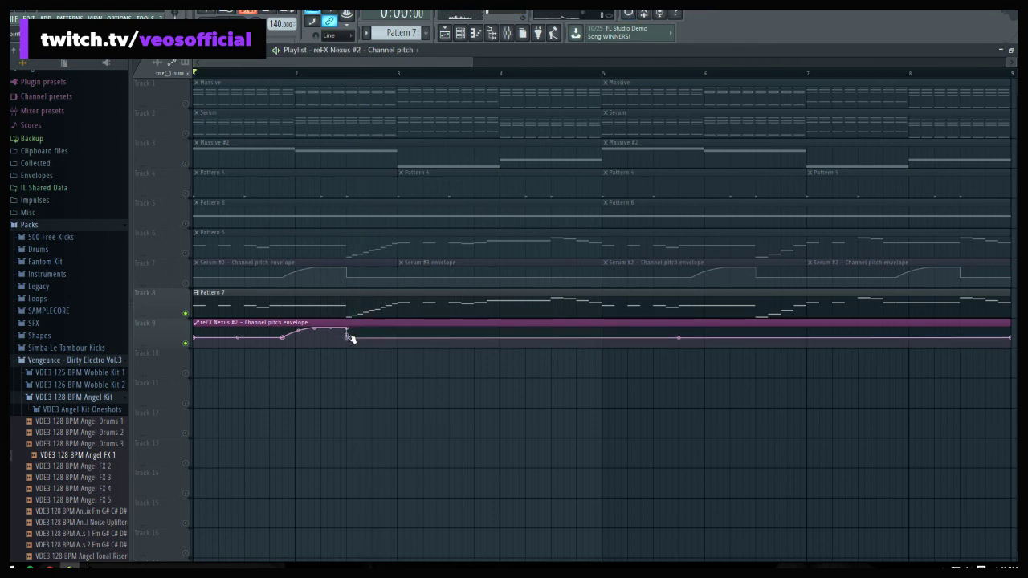
pyautogui.rightClick(350, 338)
pyautogui.click(389, 522)
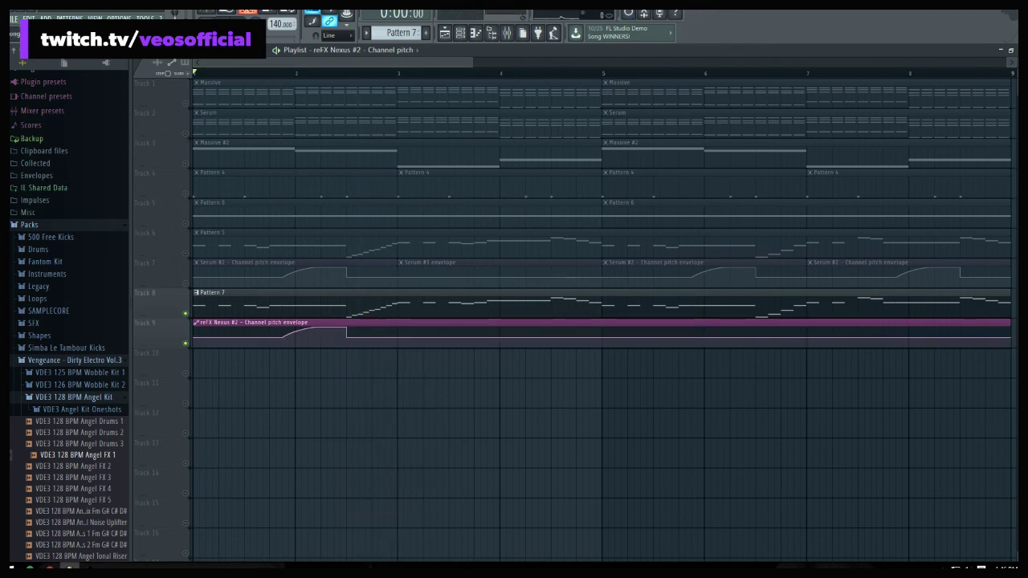
# Shorten the Nexus pitch envelope clip to two bars ending at the starting value, and repeat it through bar 8 on Track 9
pyautogui.scroll(-3, 299, 75)
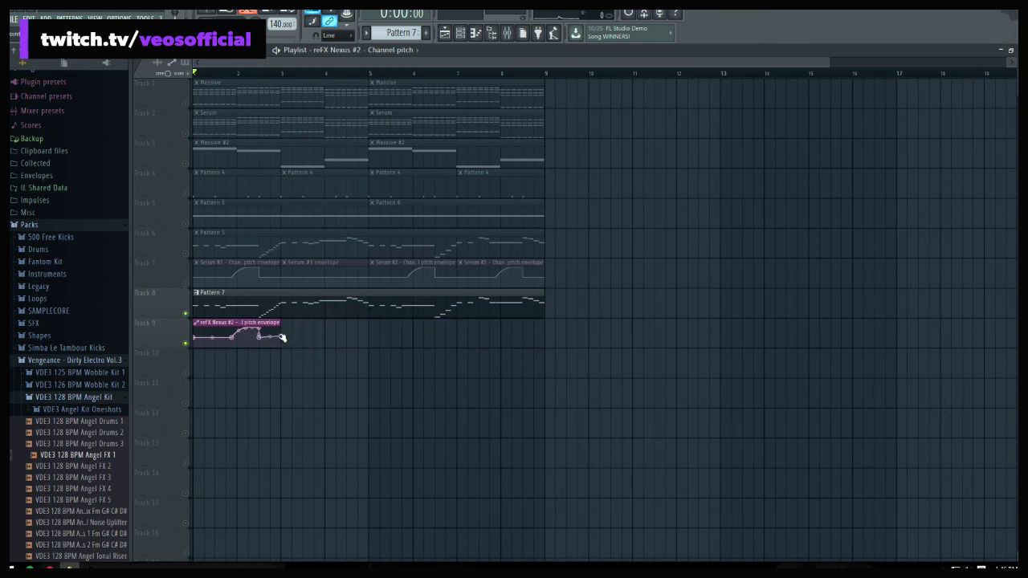
pyautogui.rightClick(283, 338)
pyautogui.click(334, 518)
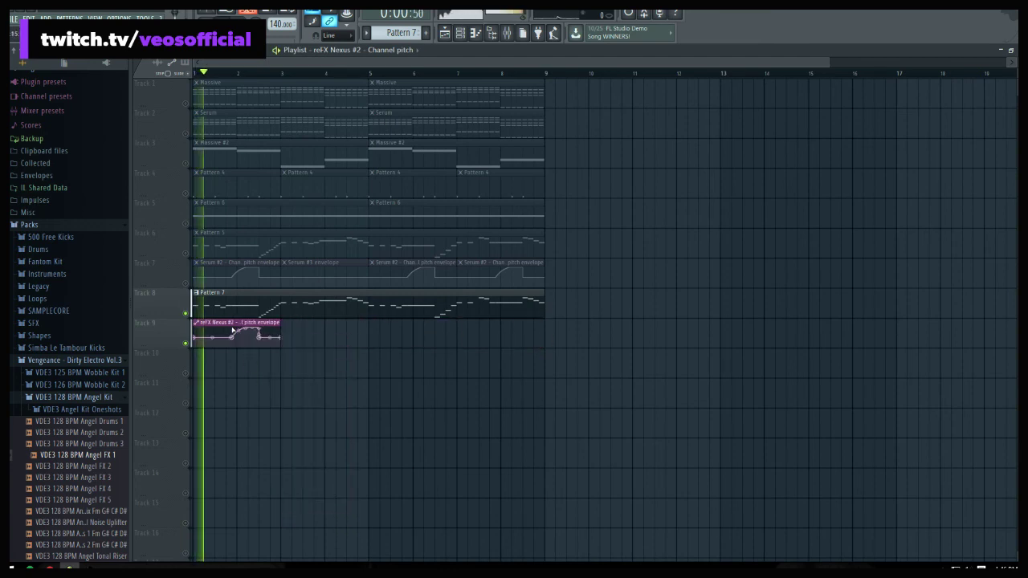
pyautogui.moveTo(234, 324); pyautogui.dragTo(484, 327)
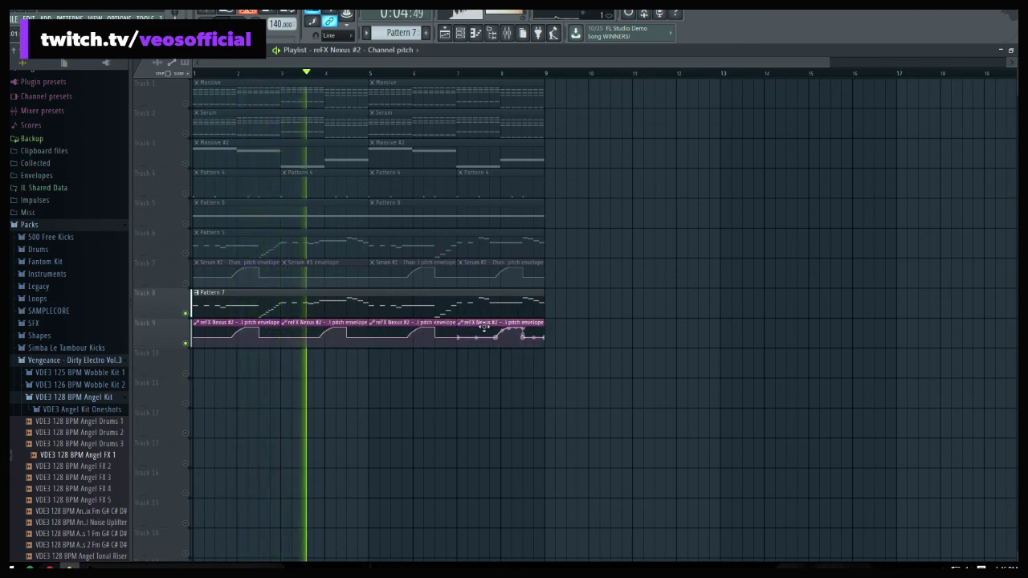
pyautogui.press('space')
# Make the second Nexus pitch envelope clip, at bar 3, unique and delete its raised and inner points to flatten it
pyautogui.click(287, 324)
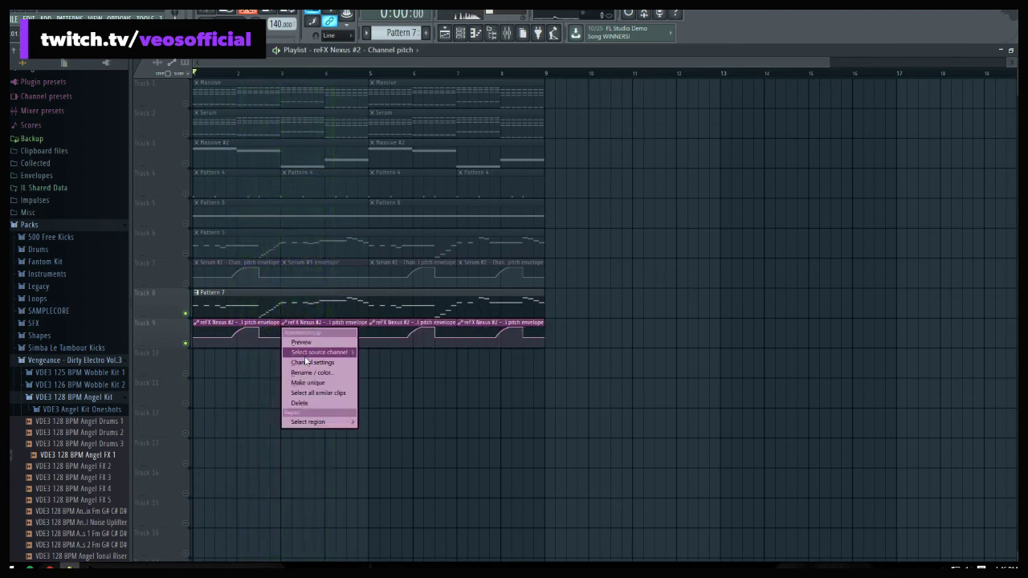
pyautogui.click(312, 383)
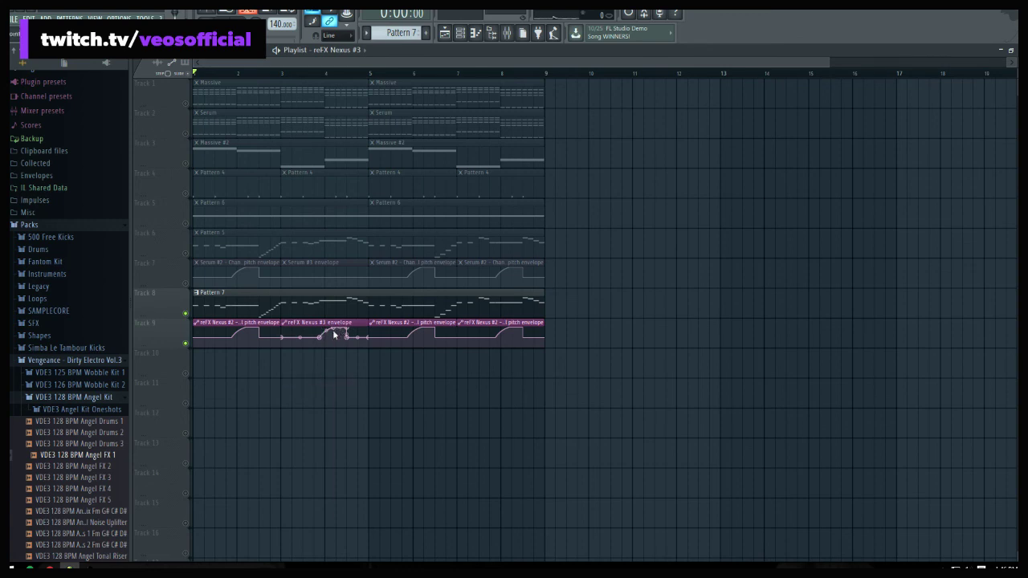
pyautogui.rightClick(333, 328)
pyautogui.click(355, 345)
pyautogui.press('space')
pyautogui.rightClick(347, 328)
pyautogui.click(358, 344)
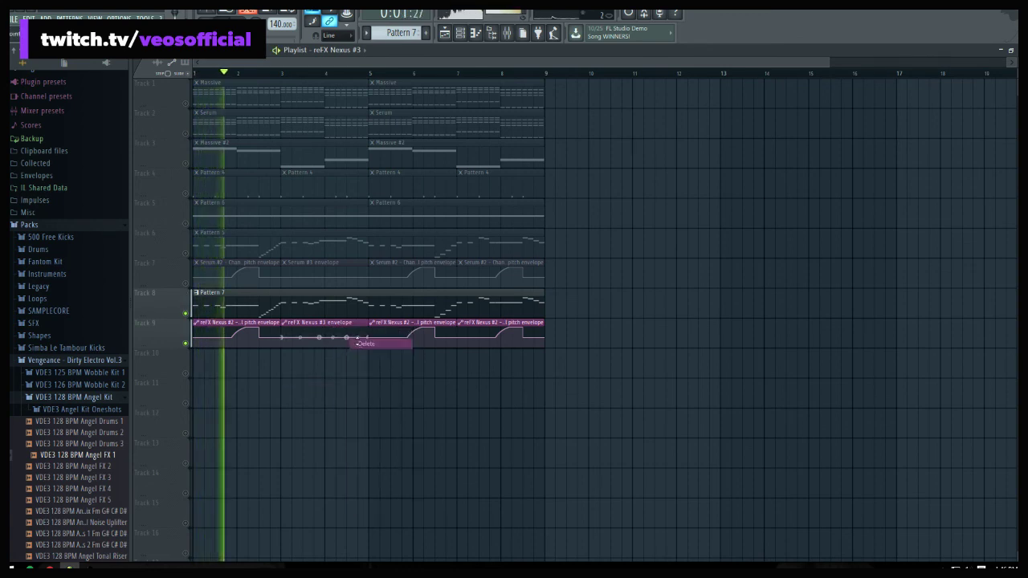
pyautogui.rightClick(320, 337)
pyautogui.click(337, 345)
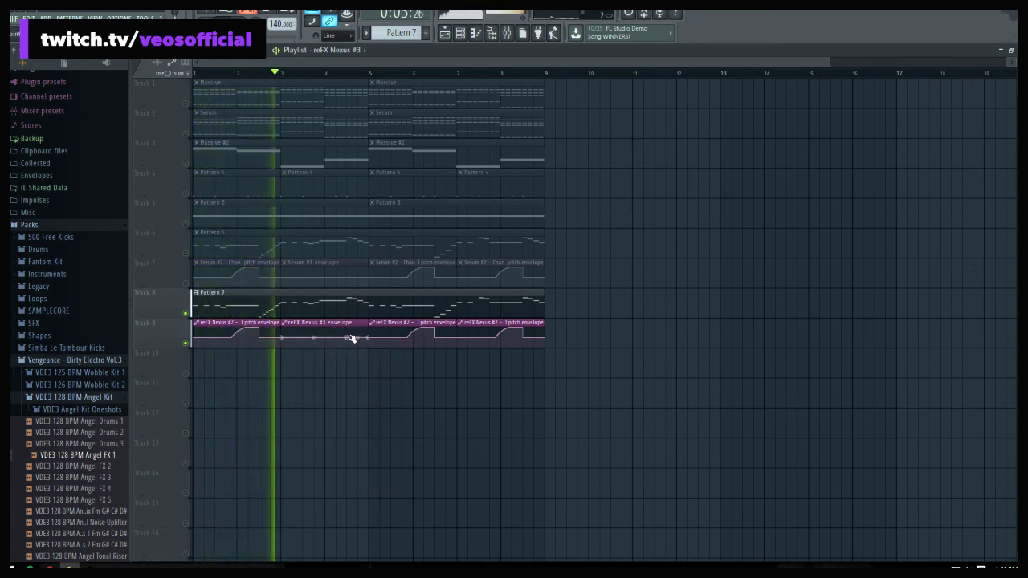
pyautogui.rightClick(351, 338)
pyautogui.click(363, 347)
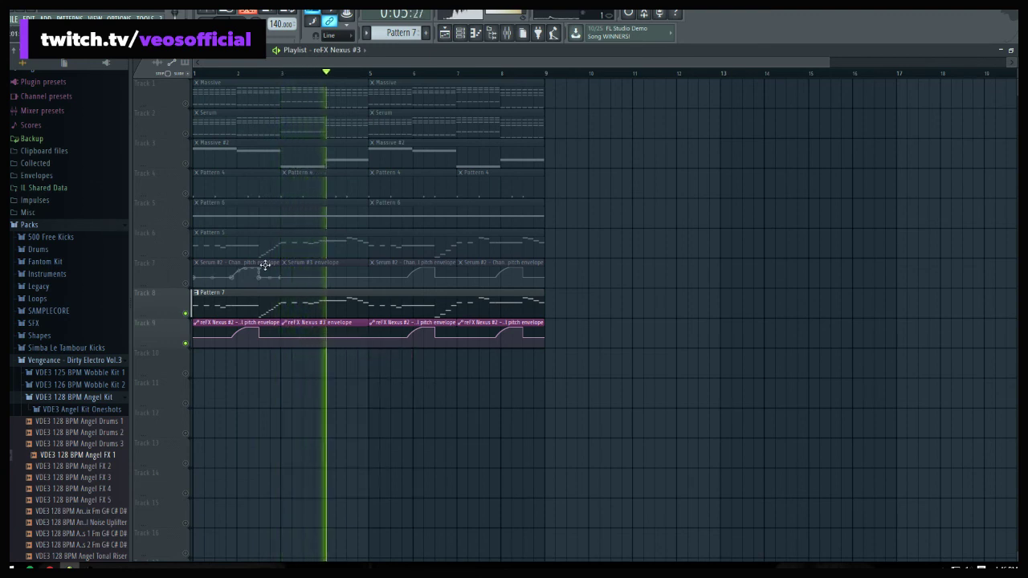
# Unmute Tracks 6 and 7 and play the Serum lead together with the Nexus layer
pyautogui.press('space')
pyautogui.click(186, 254)
pyautogui.click(186, 284)
pyautogui.press('space')
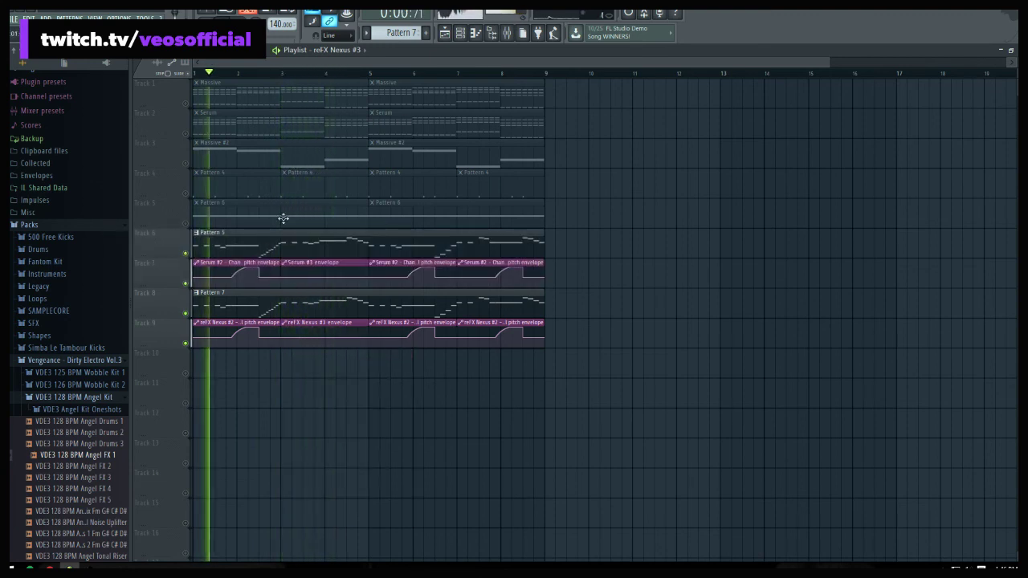
# Compare root notes C3 and C4 on the second Nexus during playback, return to C4 and close its window
pyautogui.click(463, 33)
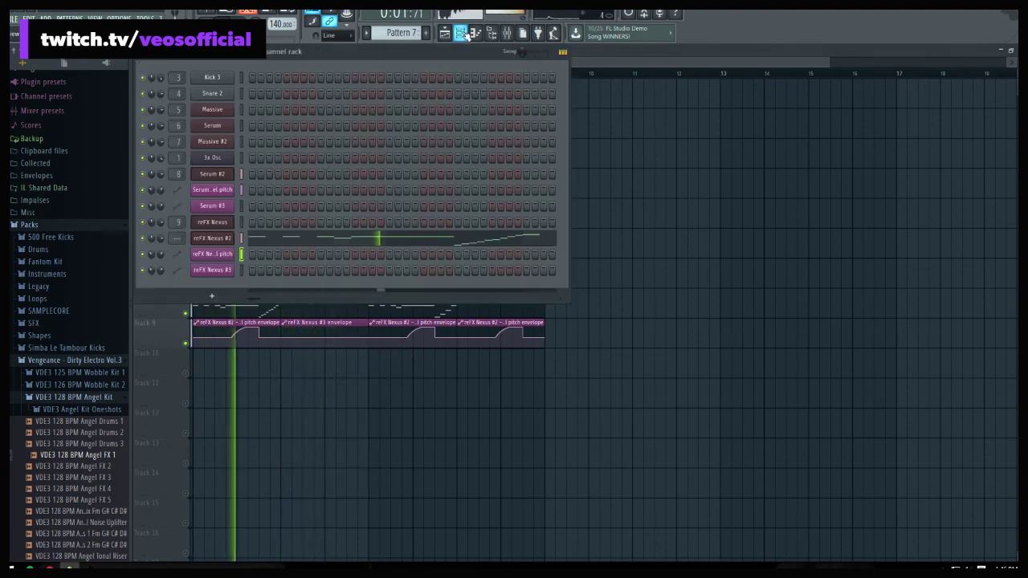
pyautogui.click(218, 241)
pyautogui.click(195, 161)
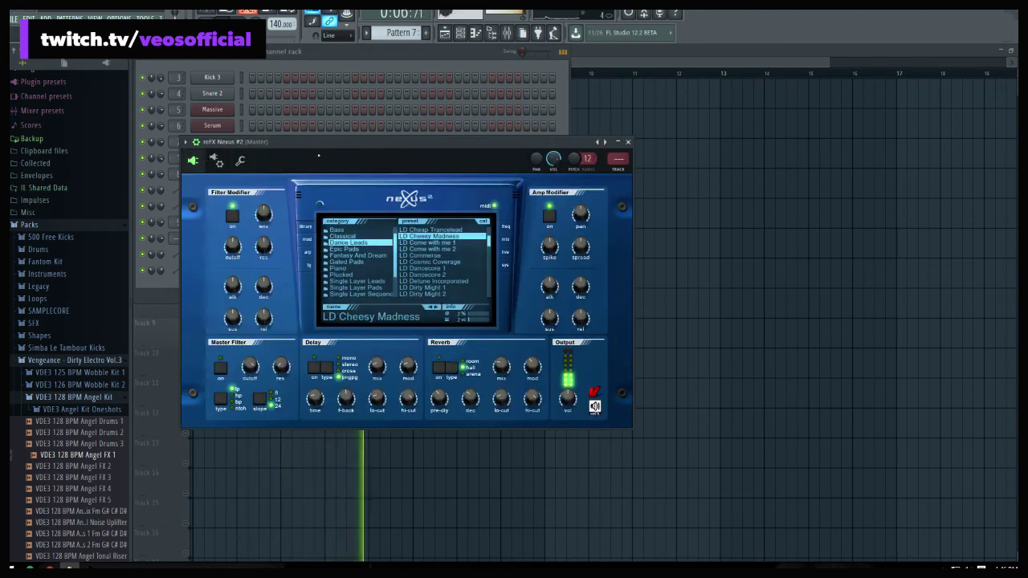
pyautogui.click(240, 161)
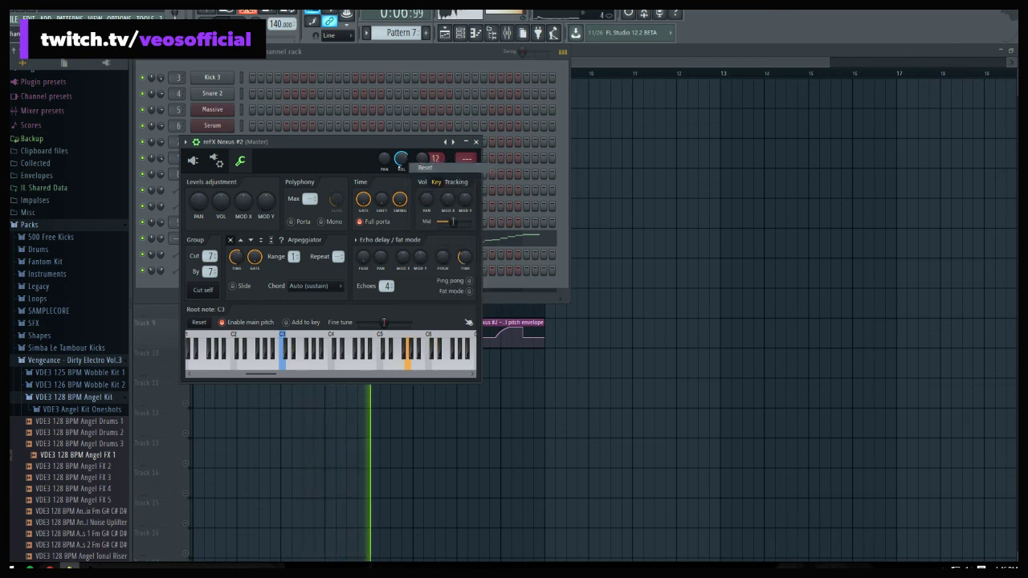
pyautogui.click(193, 161)
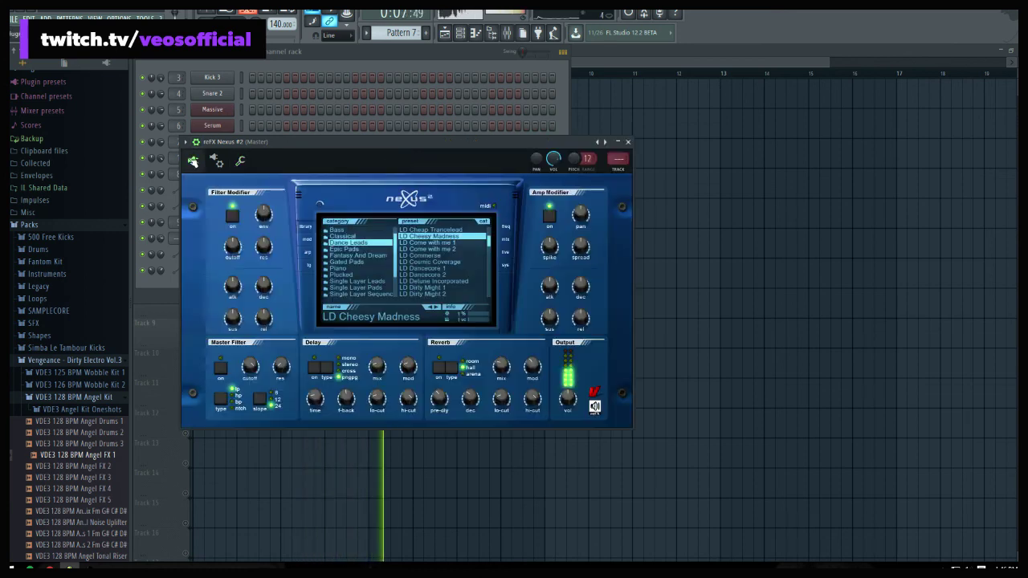
pyautogui.click(241, 162)
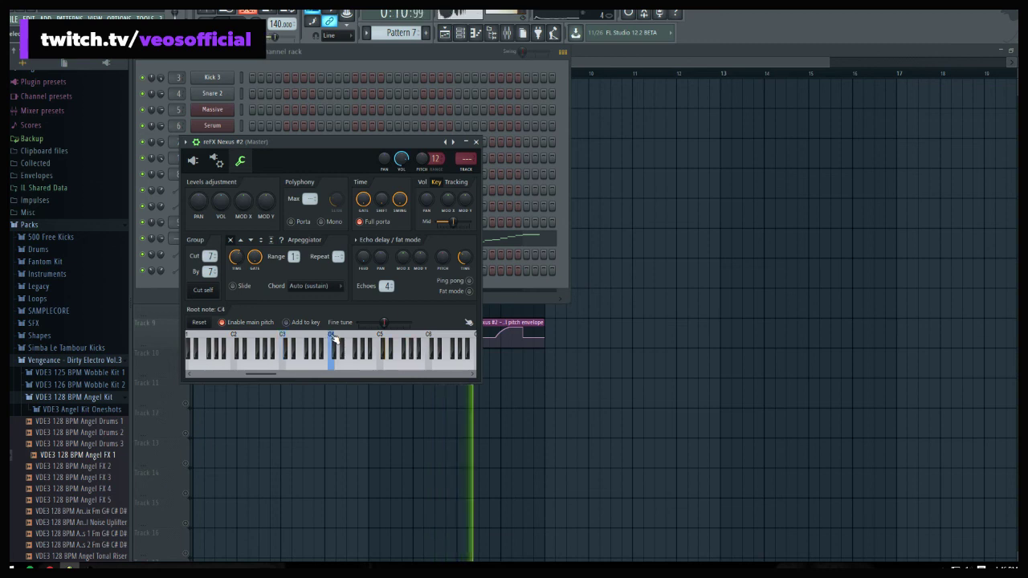
pyautogui.click(476, 142)
# Route the second Nexus channel to mixer Insert 10
pyautogui.click(509, 34)
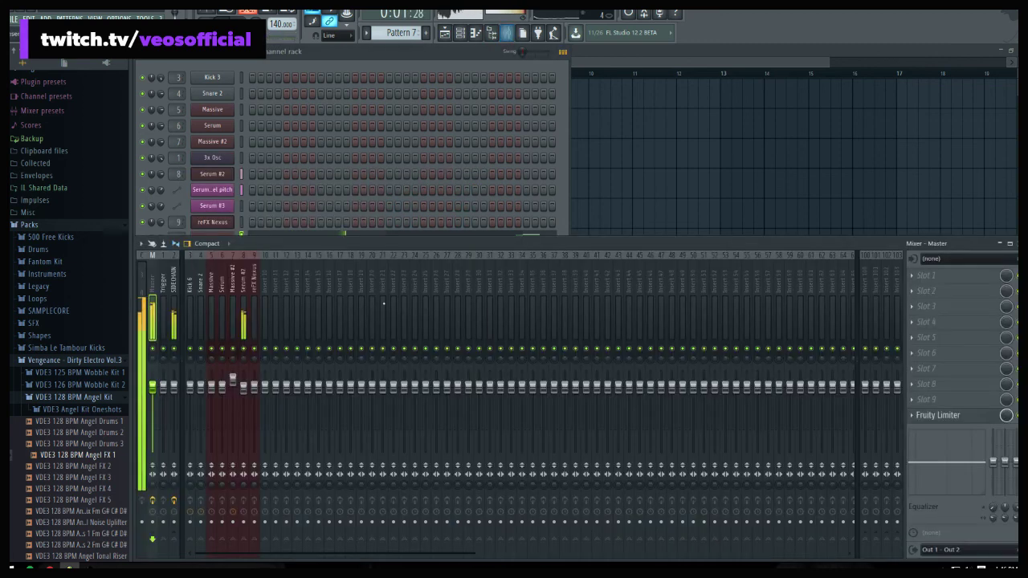
pyautogui.rightClick(268, 311)
pyautogui.moveTo(339, 314)
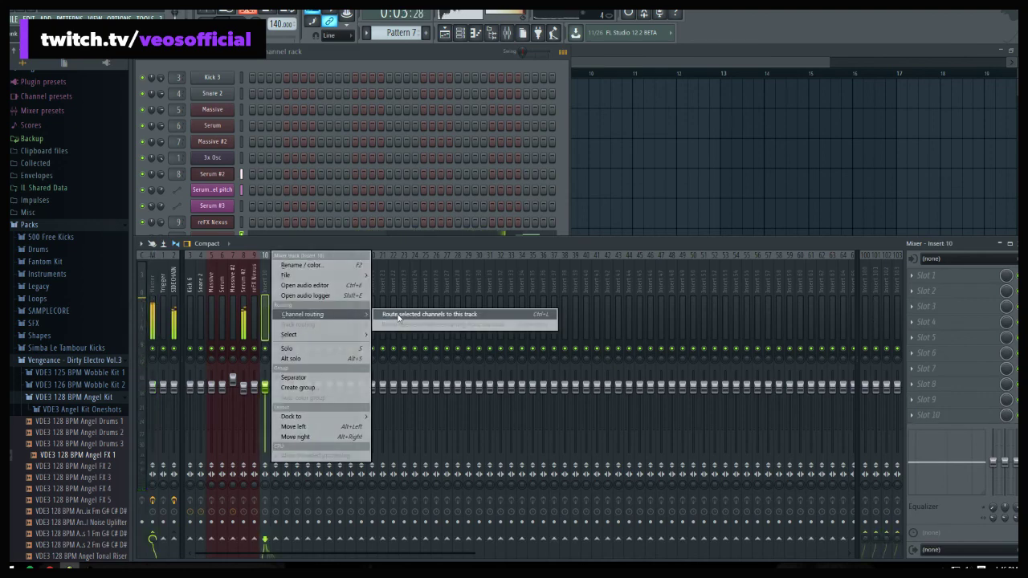
pyautogui.click(425, 315)
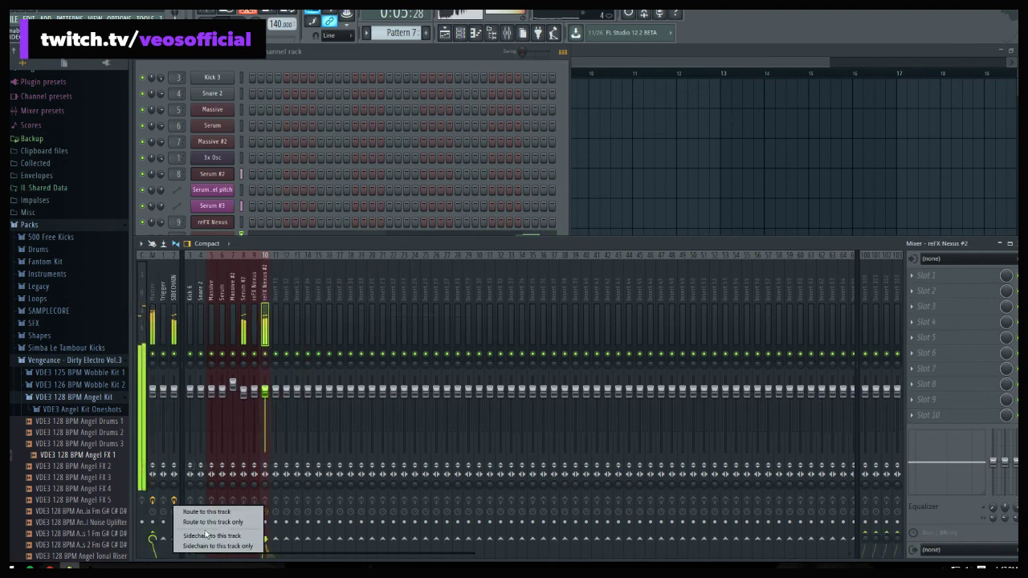
# Route the second Nexus mixer track to the SIDECHAIN track only, lower its fader and solo it
pyautogui.click(217, 522)
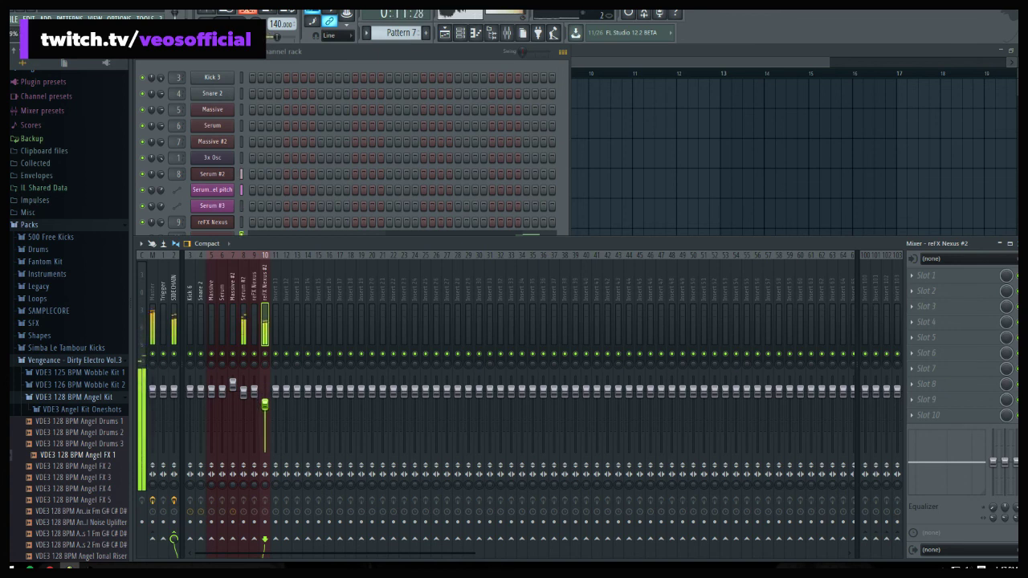
pyautogui.rightClick(267, 354)
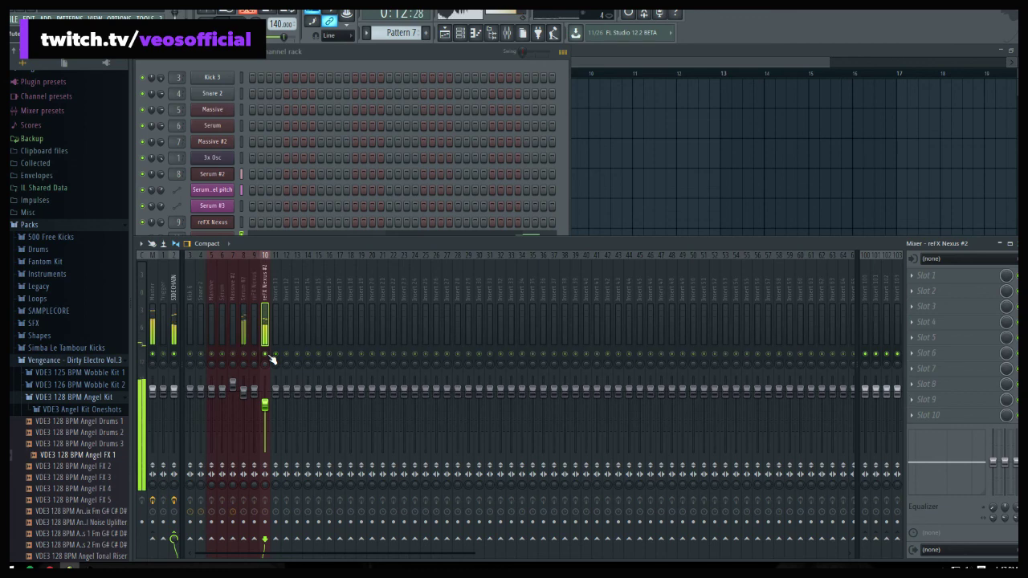
# Add Fruity Parametric EQ 2 to Slot 1 of the second Nexus mixer track and boost the high shelf, band 7
pyautogui.click(962, 274)
pyautogui.click(907, 399)
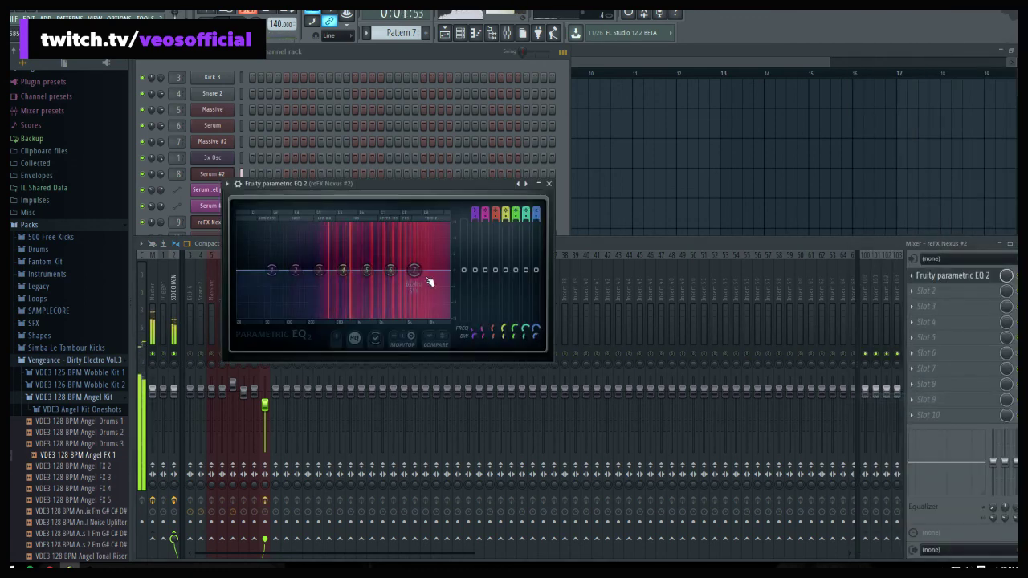
pyautogui.moveTo(419, 244); pyautogui.dragTo(426, 239)
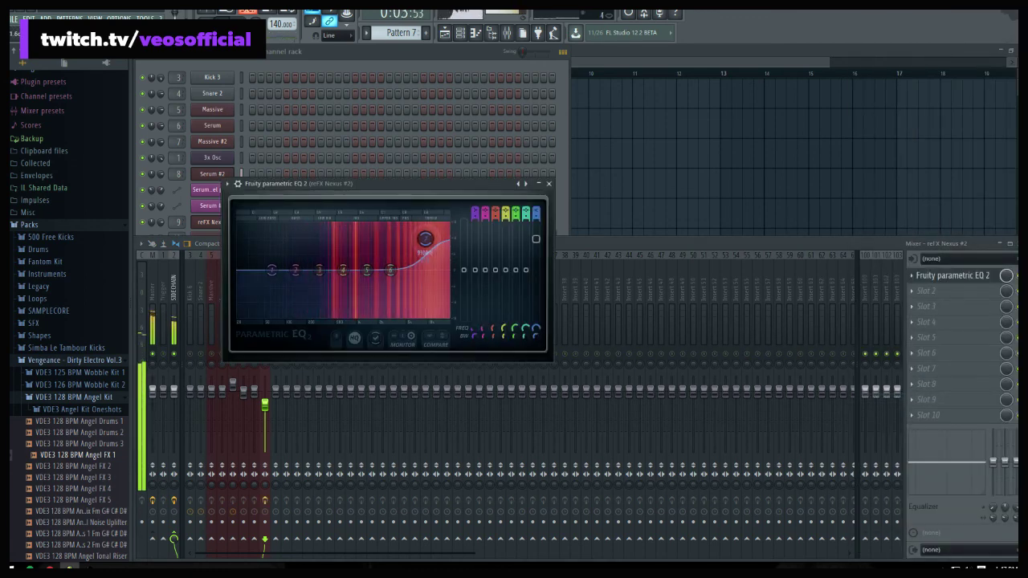
pyautogui.click(549, 185)
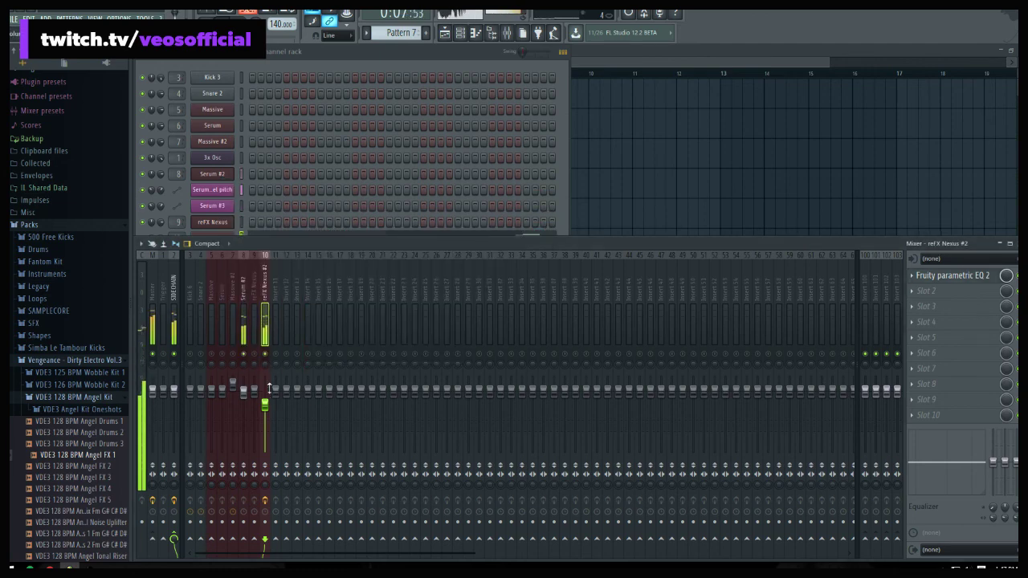
# Return band 7 of the second Nexus EQ to flat and move band 4 to about 1480 Hz with a slight cut
pyautogui.click(954, 275)
pyautogui.moveTo(425, 240); pyautogui.dragTo(425, 262)
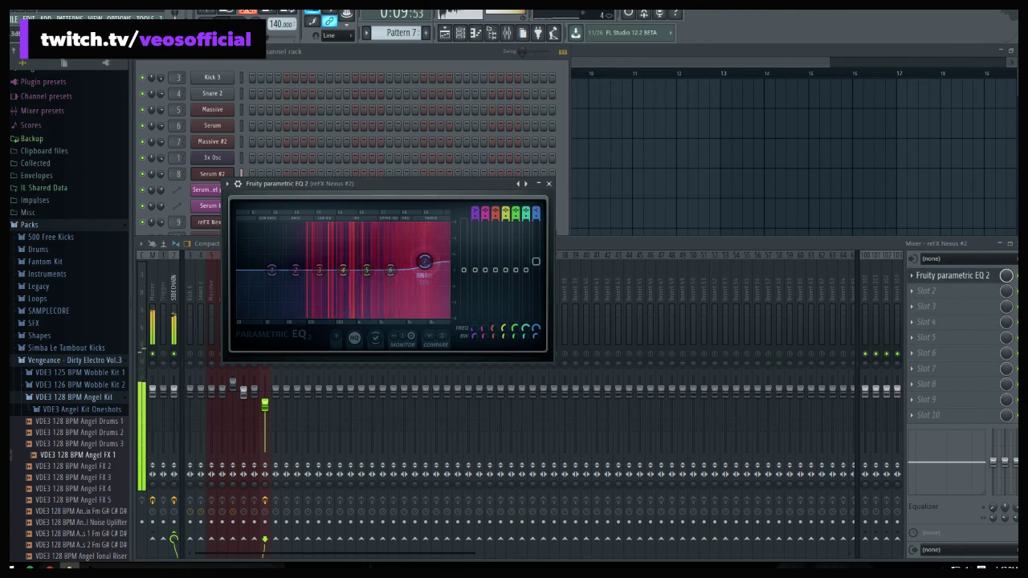
pyautogui.moveTo(345, 275); pyautogui.dragTo(369, 278)
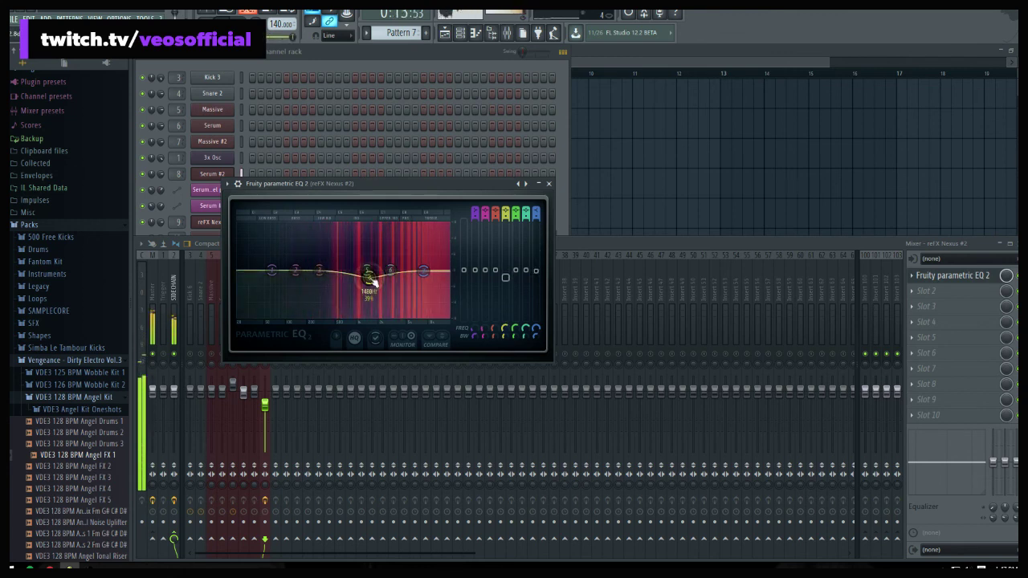
pyautogui.click(551, 186)
# Leave Slot 2 empty and close the mixer and channel rack to show the full playlist
pyautogui.click(920, 291)
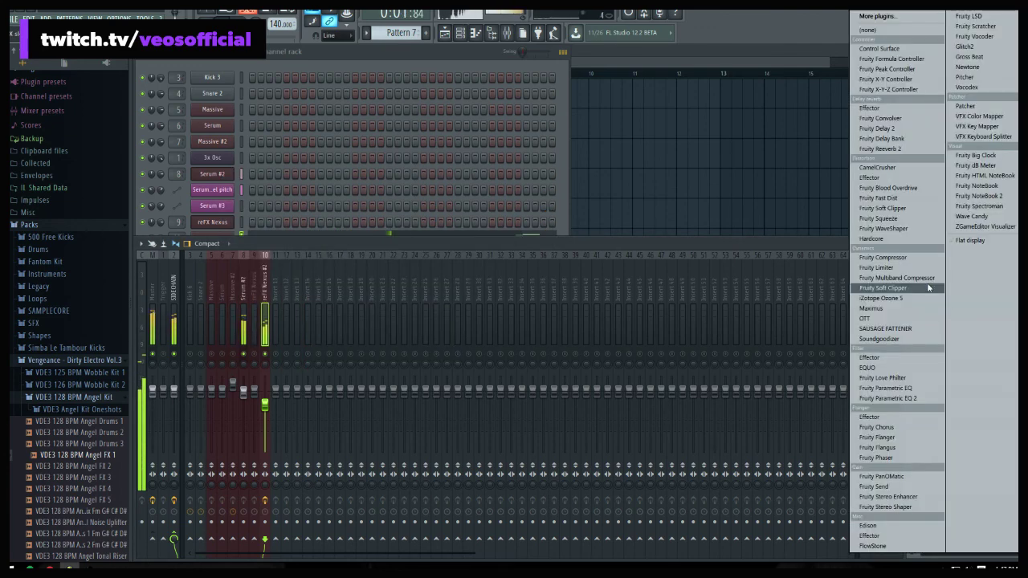
pyautogui.click(796, 241)
pyautogui.click(1018, 243)
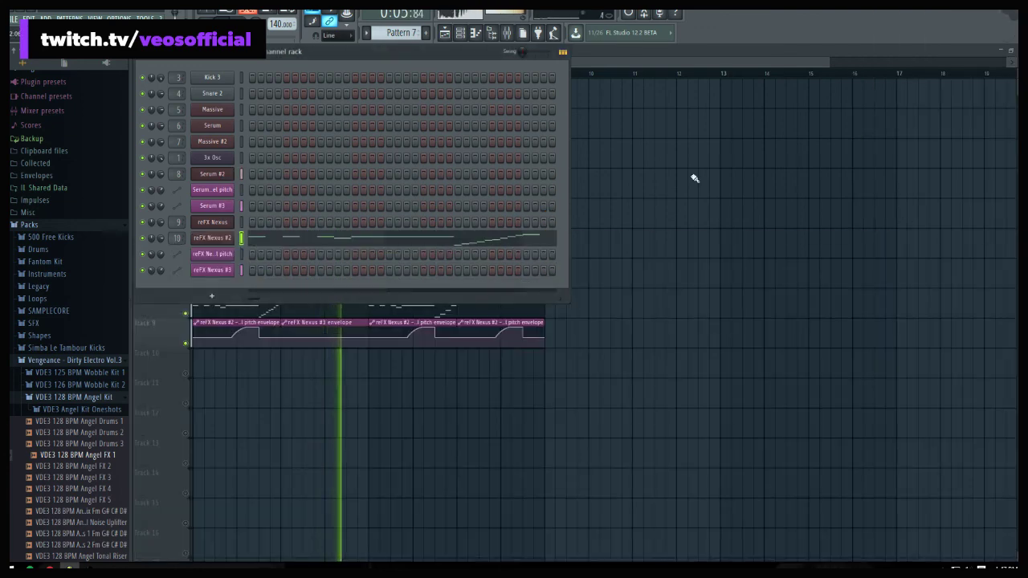
pyautogui.press('F6')
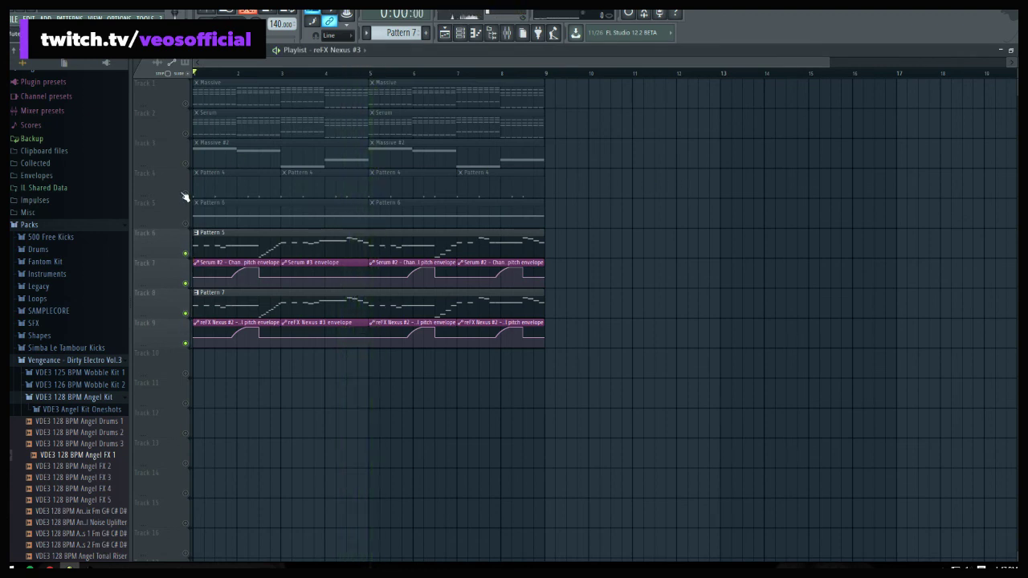
# Unmute Track 4 in the playlist, unsolo the second Nexus mixer track and play the arrangement
pyautogui.click(185, 195)
pyautogui.press('space')
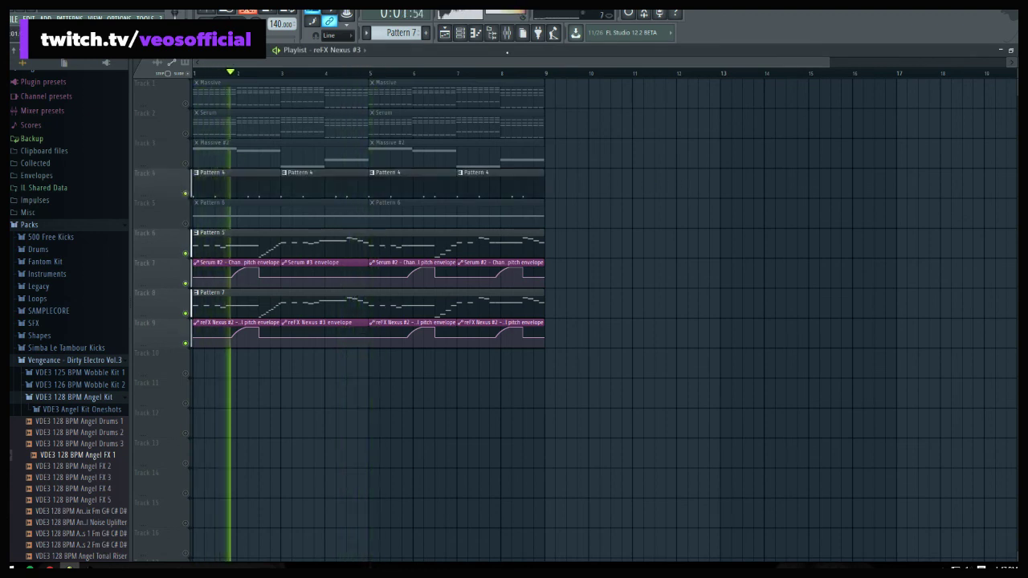
pyautogui.click(507, 32)
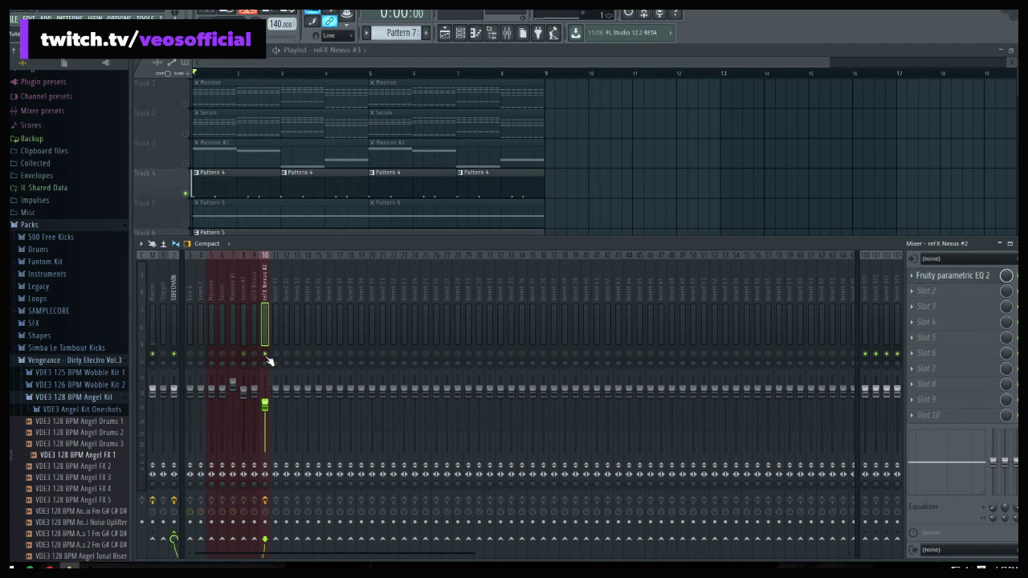
pyautogui.press('space')
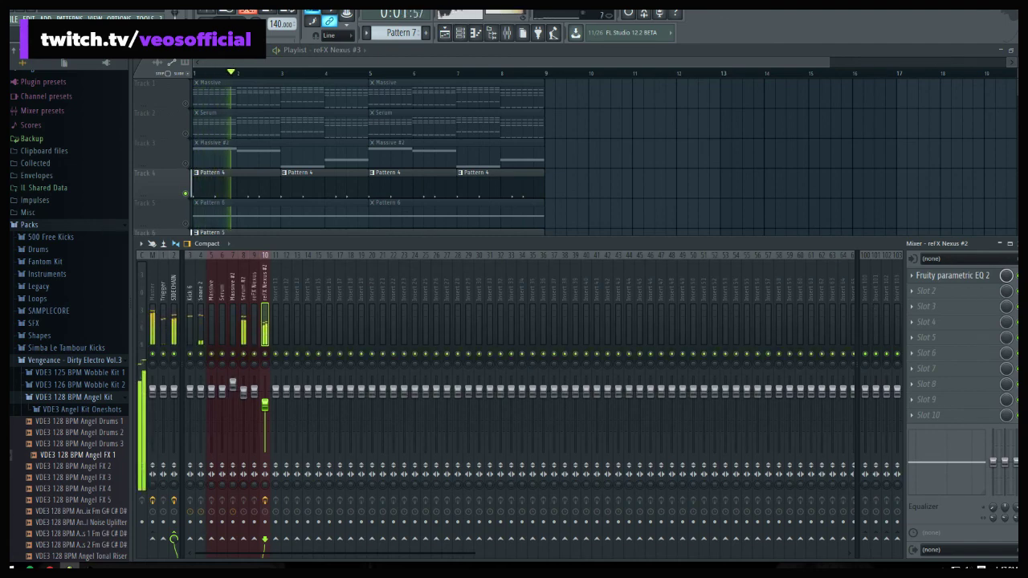
pyautogui.click(1017, 243)
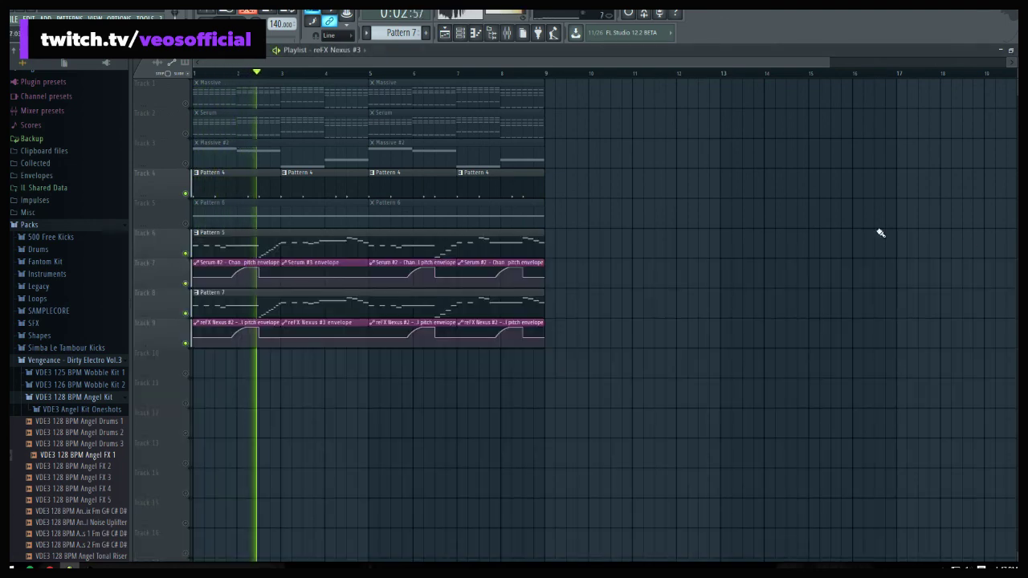
# Unmute Tracks 5, 3, 2 and 1 one after another while playing the arrangement
pyautogui.press('space')
pyautogui.click(185, 224)
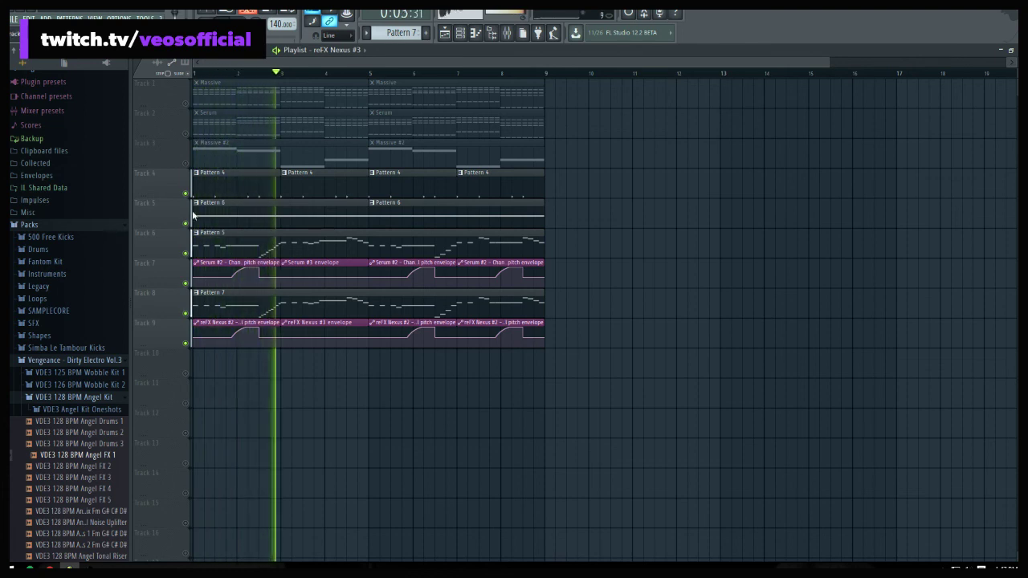
pyautogui.press('space')
pyautogui.click(186, 164)
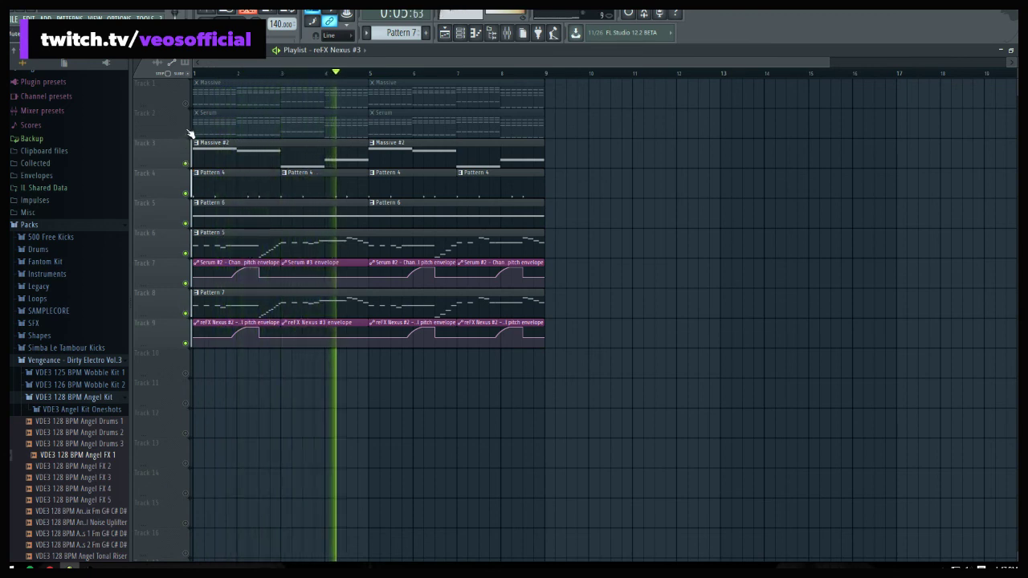
pyautogui.click(186, 133)
pyautogui.click(186, 103)
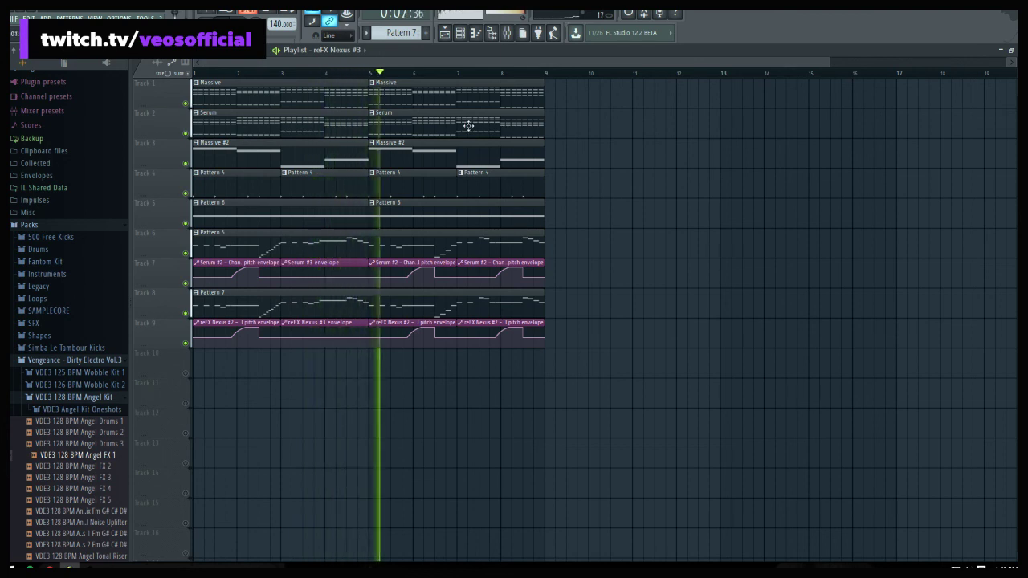
# Solo Track 2 and bring Tracks 1, 3, 4 and 5 back in one by one during playback
pyautogui.rightClick(186, 133)
pyautogui.click(185, 104)
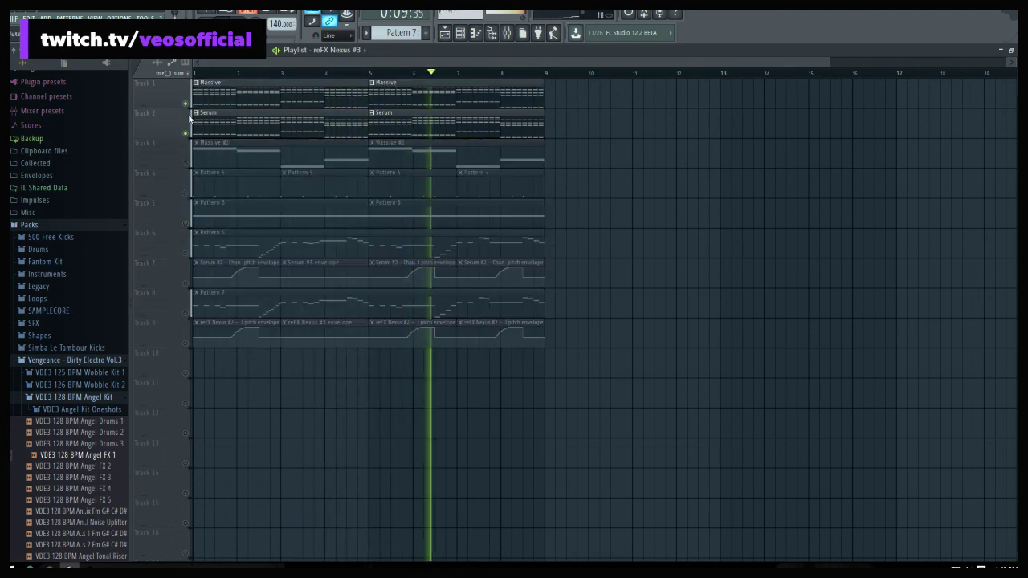
pyautogui.click(185, 164)
pyautogui.click(189, 199)
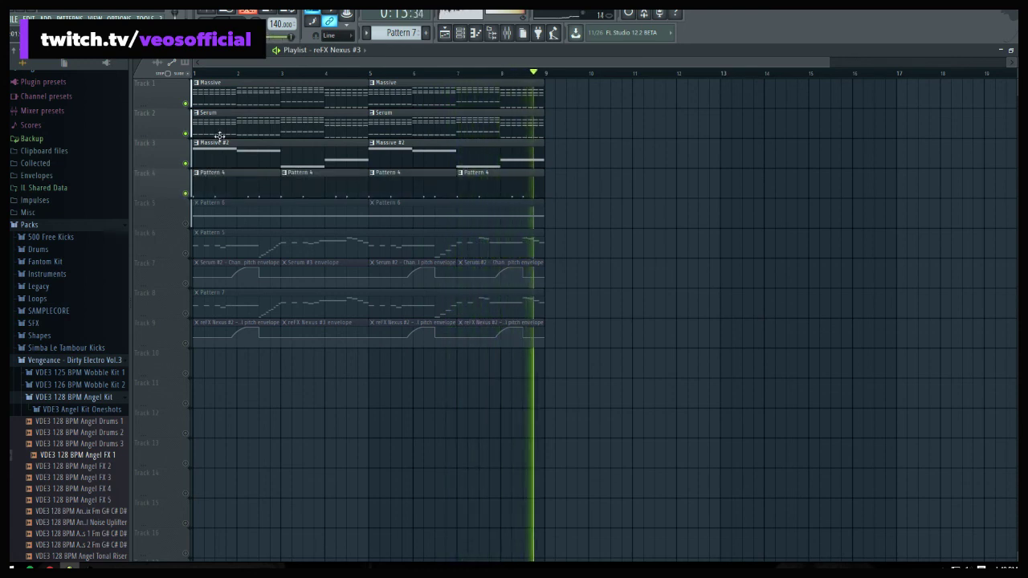
pyautogui.click(187, 223)
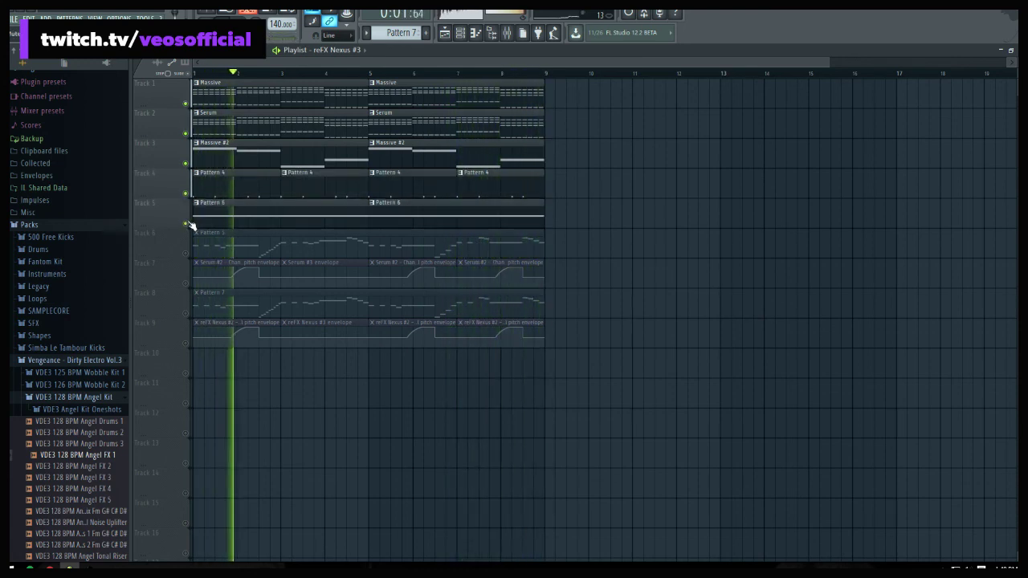
pyautogui.press('space')
# Bring Tracks 6 and 7, followed by Tracks 8 and 9, back in and listen to the full mix
pyautogui.click(185, 253)
pyautogui.click(186, 282)
pyautogui.press('space')
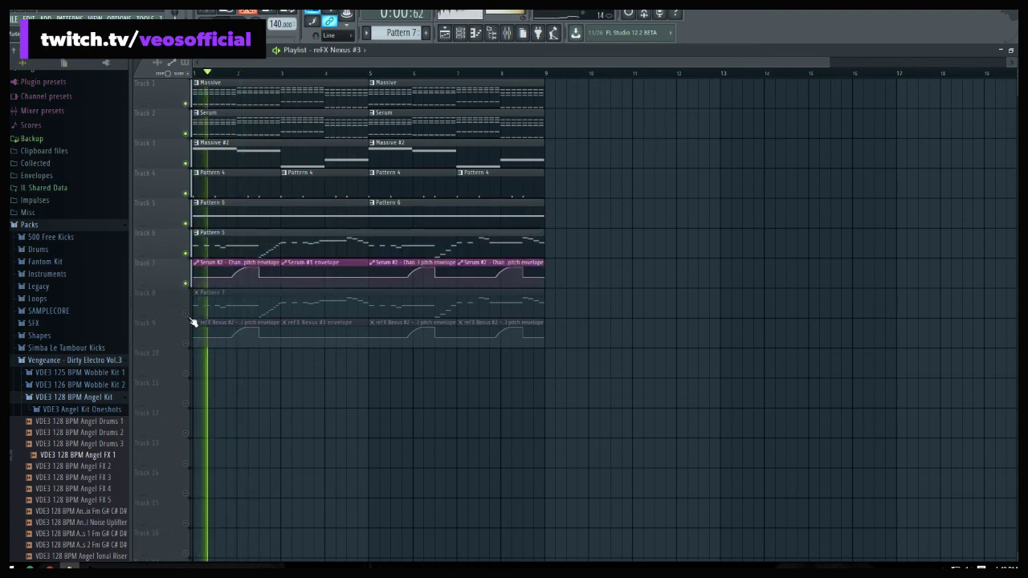
pyautogui.click(186, 313)
pyautogui.click(187, 343)
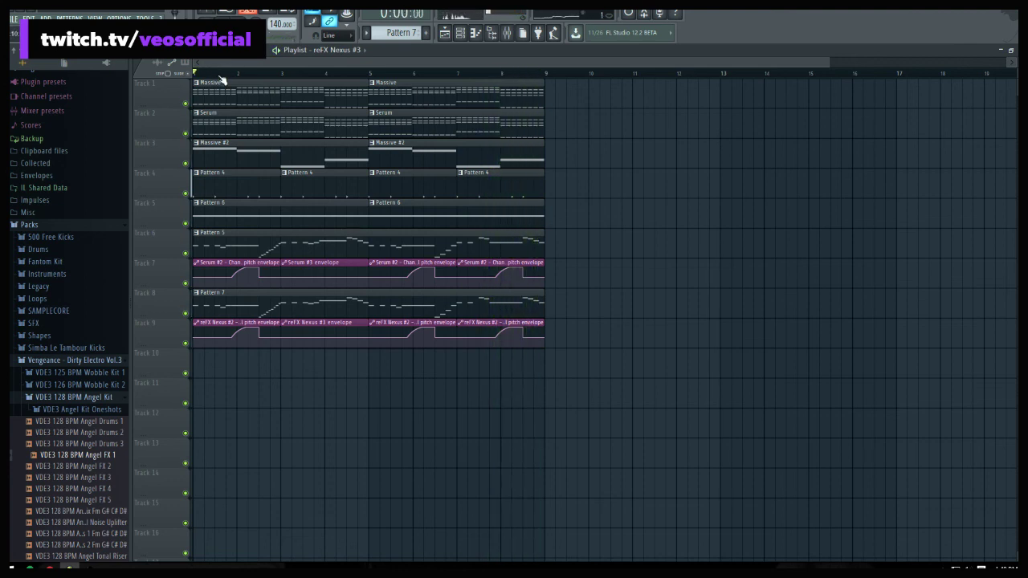
# Select the whole eight-bar arrangement in the playlist, from bar 1 to bar 9
pyautogui.scroll(-1, 224, 80)
pyautogui.scroll(1, 223, 80)
pyautogui.scroll(-1, 223, 81)
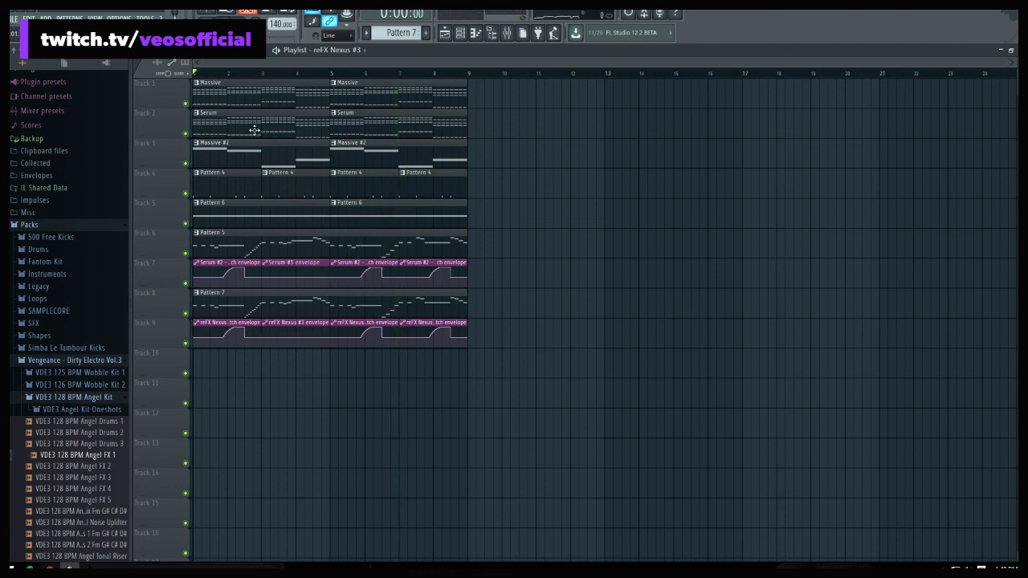
pyautogui.hotkey('ctrl', 'a')
pyautogui.rightClick(582, 180)
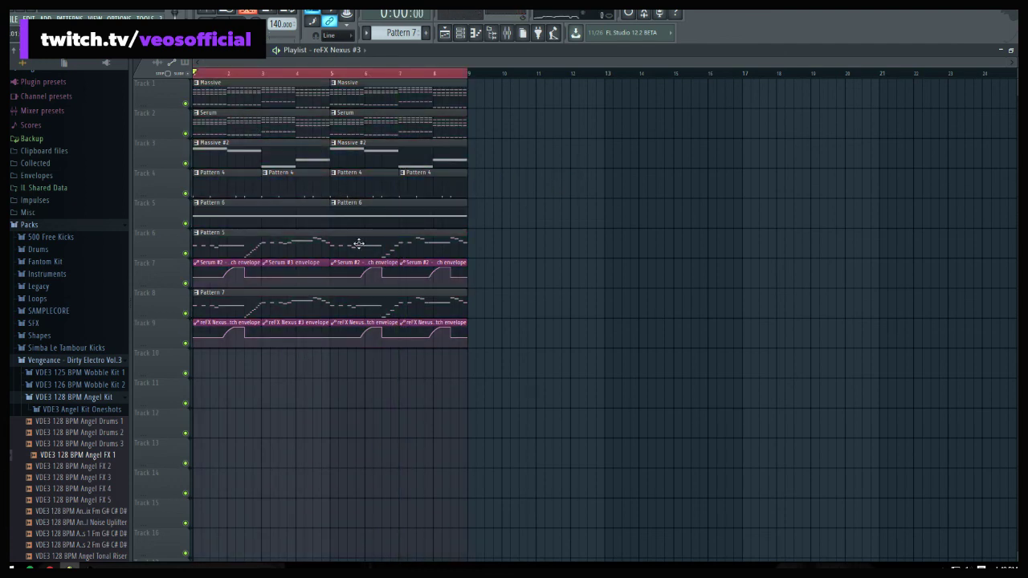